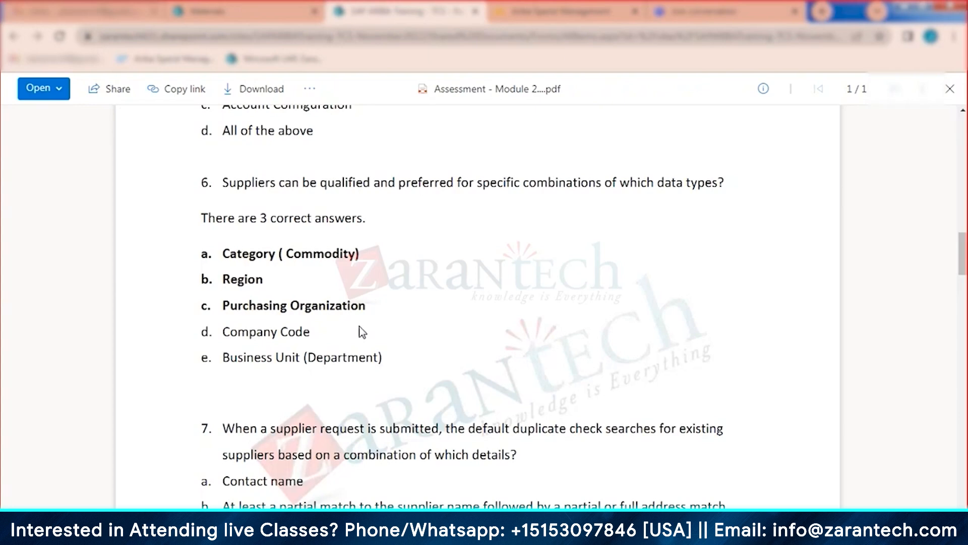
Step: Scroll down to question 7 on the default supplier duplicate check, showing options a–e
{"action": "scroll", "coordinate": [362, 331], "scroll_direction": "down", "scroll_amount": 3}
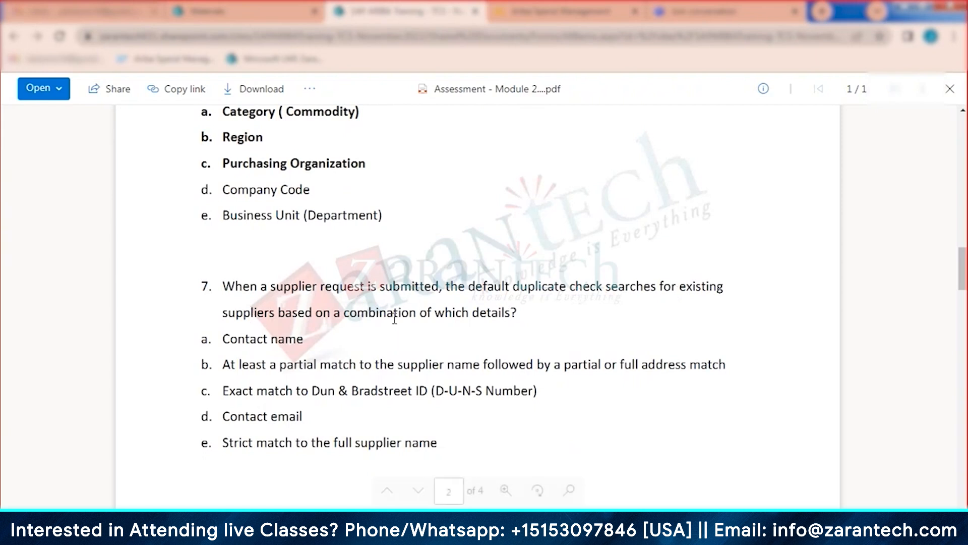
{"action": "scroll", "coordinate": [422, 318], "scroll_direction": "down", "scroll_amount": 2}
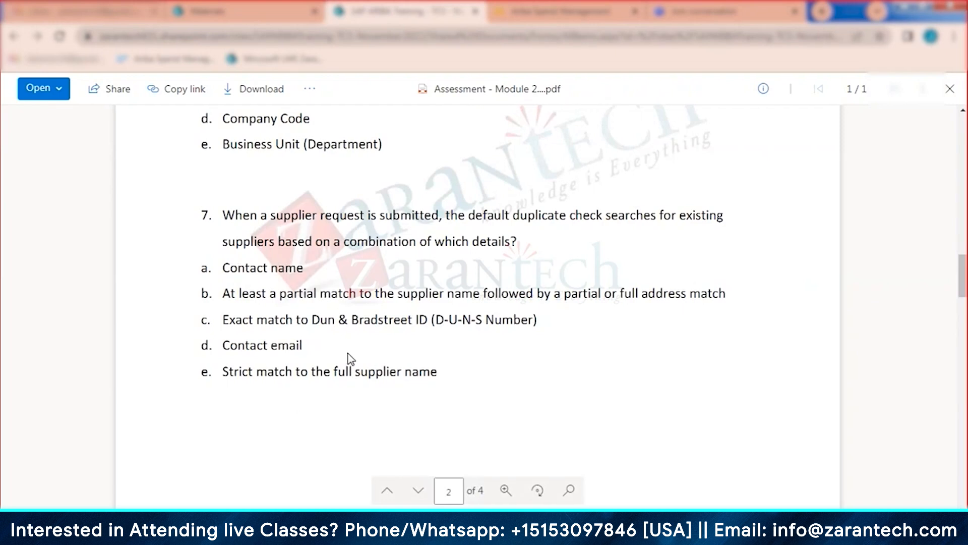
Step: Scroll past the page 2 footer to question 8 on Supplier Management portfolio solutions, page 3
{"action": "scroll", "coordinate": [350, 358], "scroll_direction": "down", "scroll_amount": 2}
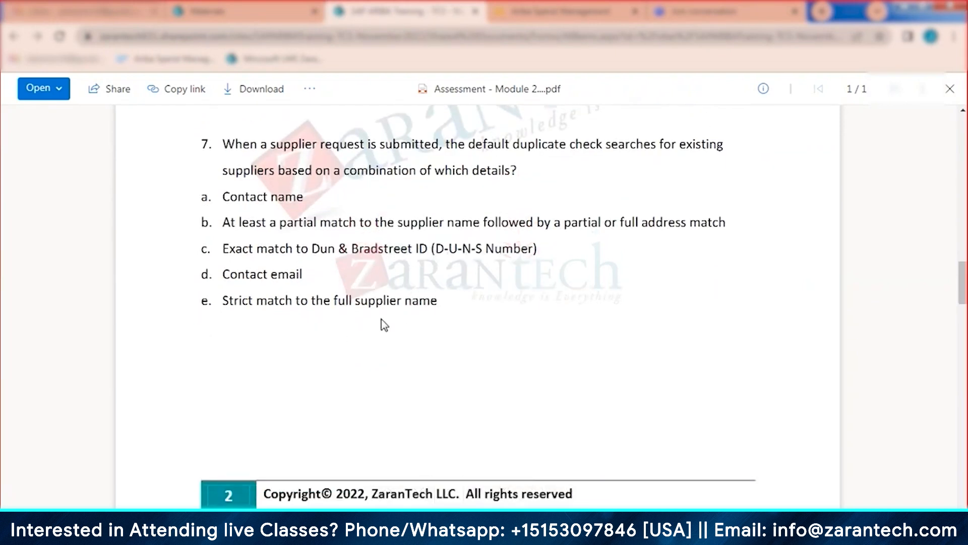
{"action": "scroll", "coordinate": [385, 326], "scroll_direction": "down", "scroll_amount": 8}
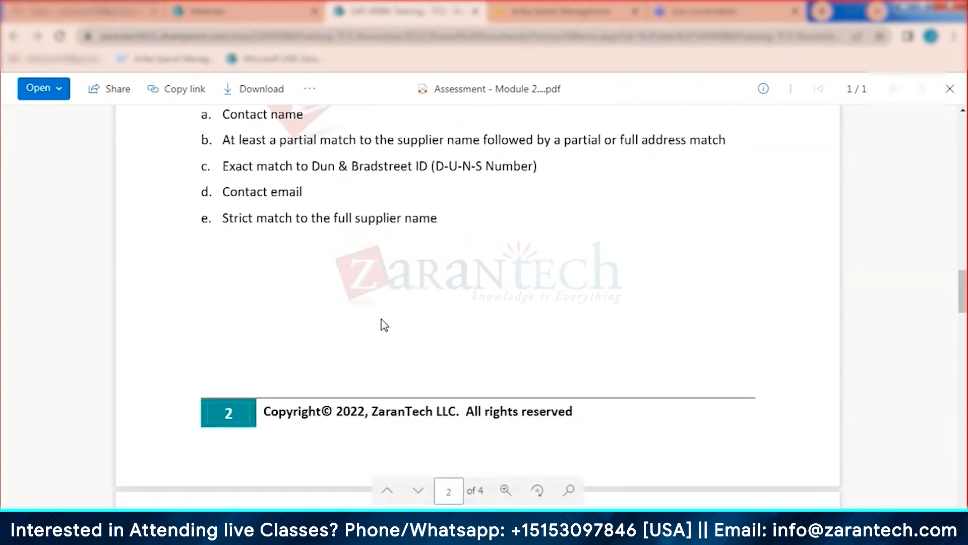
{"action": "scroll", "coordinate": [384, 325], "scroll_direction": "down", "scroll_amount": 1}
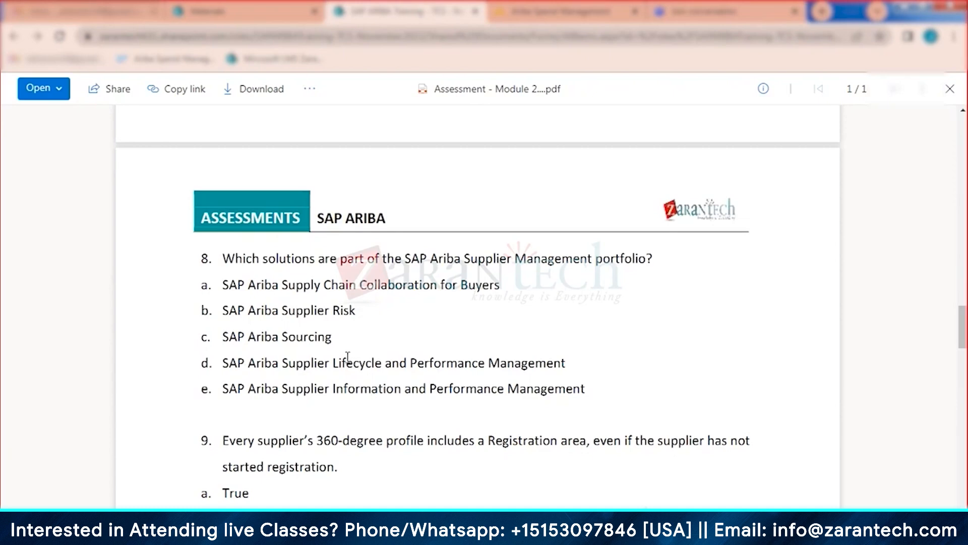
Step: Scroll down to show question 9 on the 360-degree profile and question 10
{"action": "scroll", "coordinate": [348, 357], "scroll_direction": "down", "scroll_amount": 4}
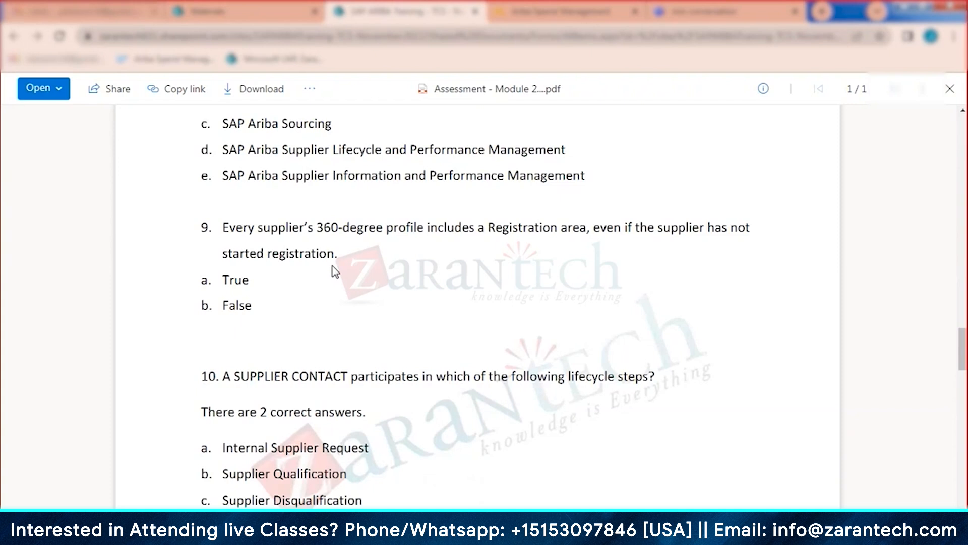
Step: In SAP Ariba's Supplier Management workspace, open the approved supplier request's details
{"action": "left_click", "coordinate": [573, 9]}
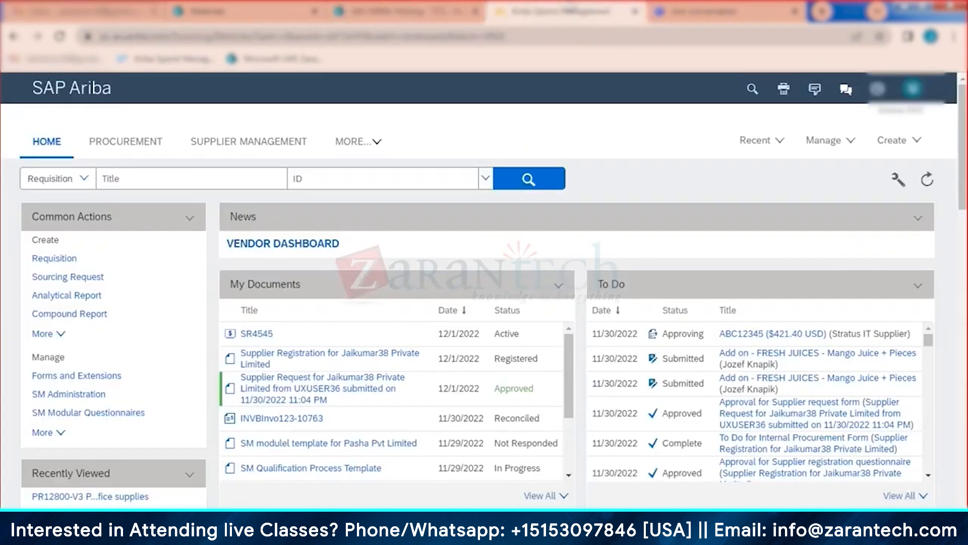
{"action": "left_click", "coordinate": [248, 142]}
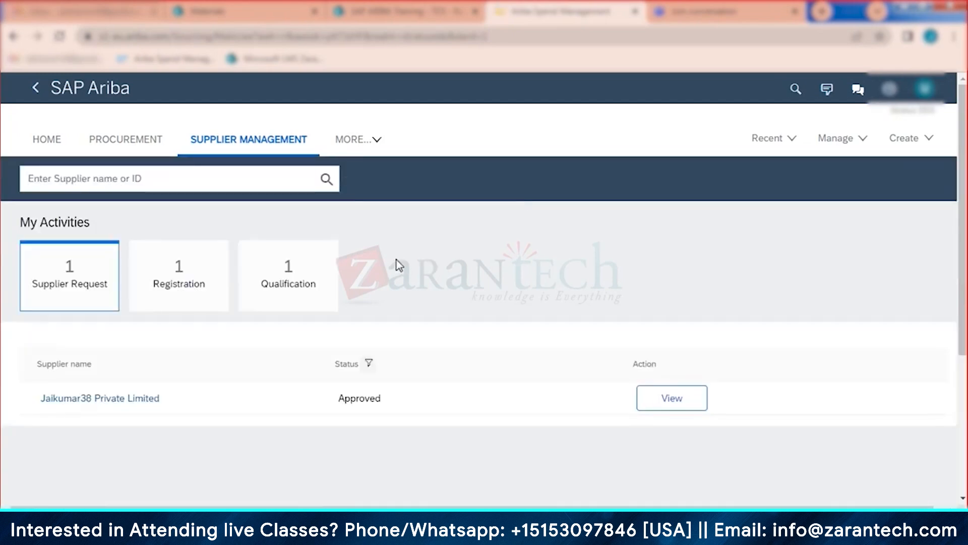
{"action": "left_click", "coordinate": [123, 403]}
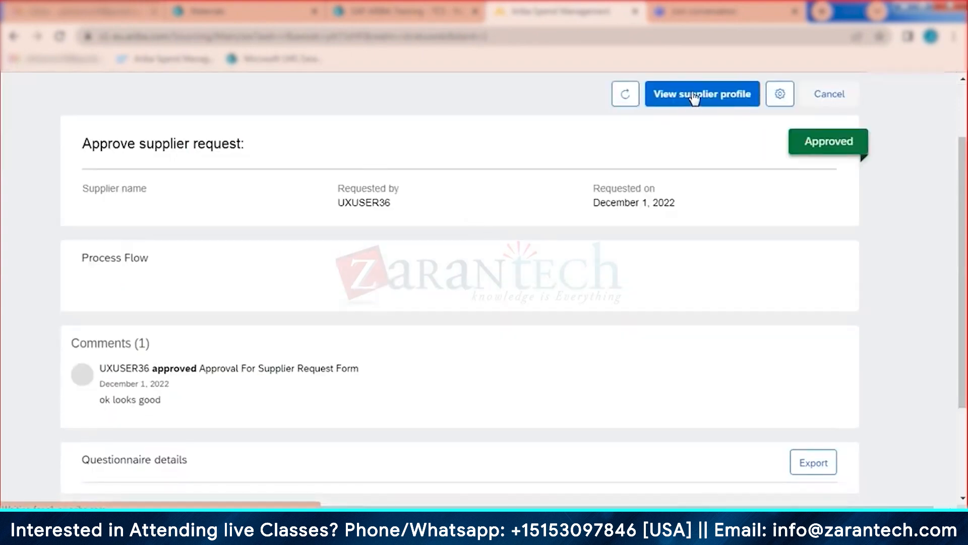
Step: Check the supplier's 360-degree profile Summary, then scroll the assessment PDF to question 10
{"action": "left_click", "coordinate": [694, 98]}
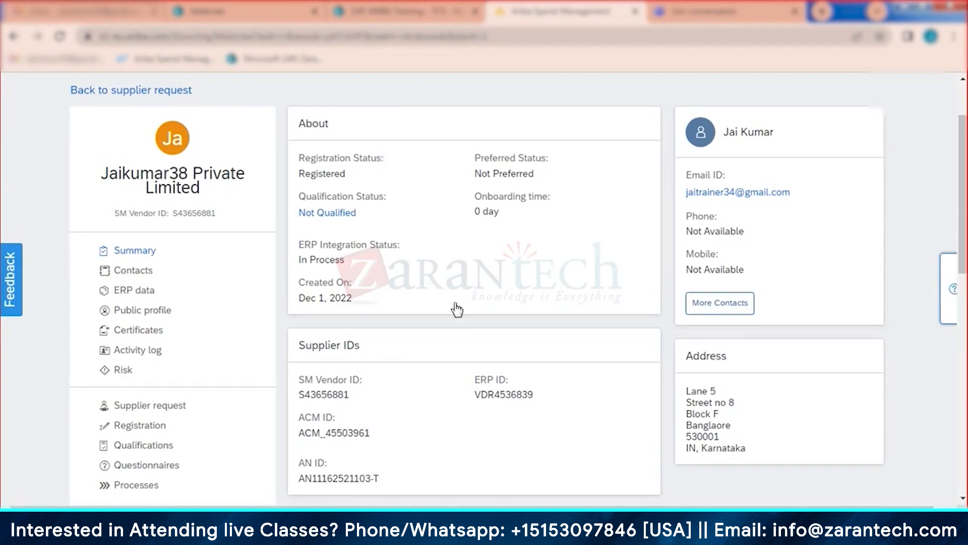
{"action": "left_click", "coordinate": [397, 14]}
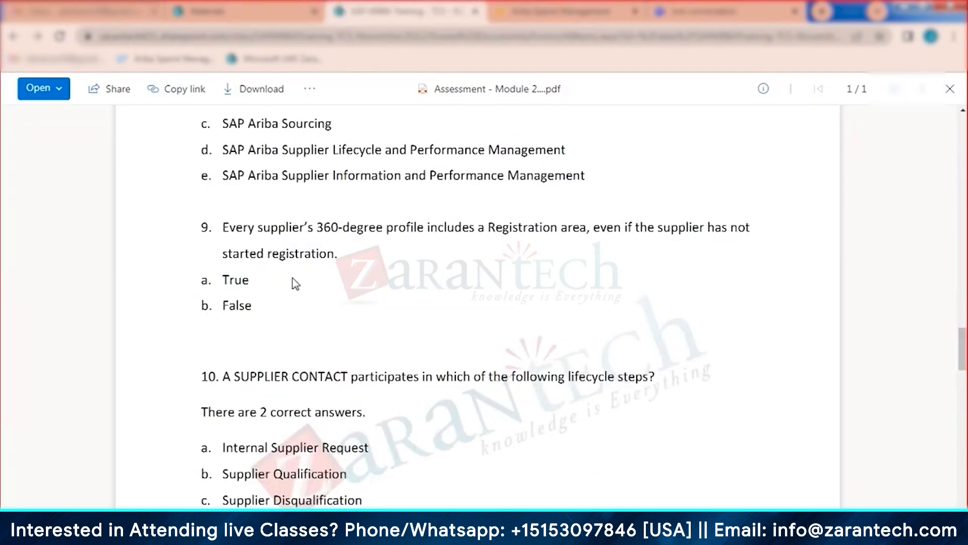
{"action": "scroll", "coordinate": [295, 283], "scroll_direction": "down", "scroll_amount": 3}
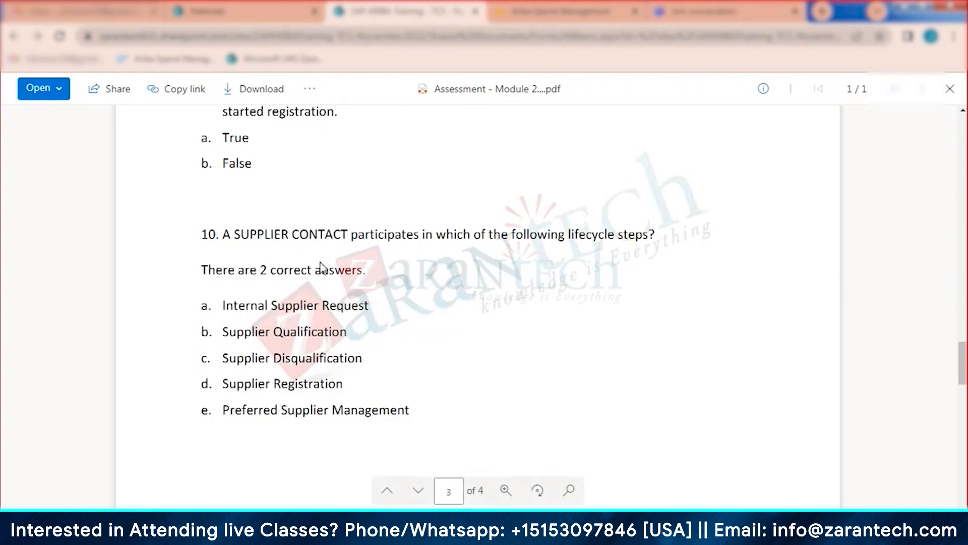
Step: Close the assessment PDF and return to SAP Ariba
{"action": "scroll", "coordinate": [321, 262], "scroll_direction": "down", "scroll_amount": 2}
{"action": "scroll", "coordinate": [454, 331], "scroll_direction": "up", "scroll_amount": 15}
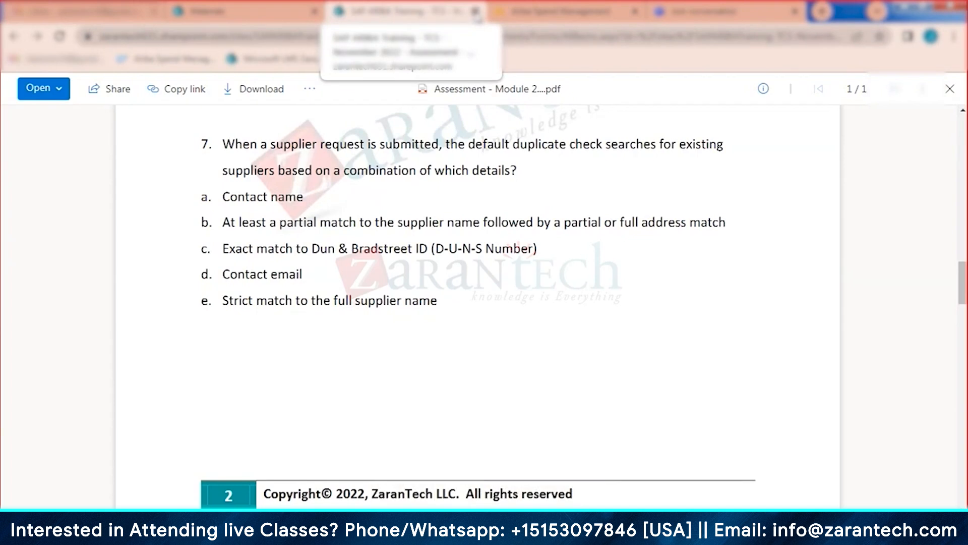
{"action": "left_click", "coordinate": [475, 11]}
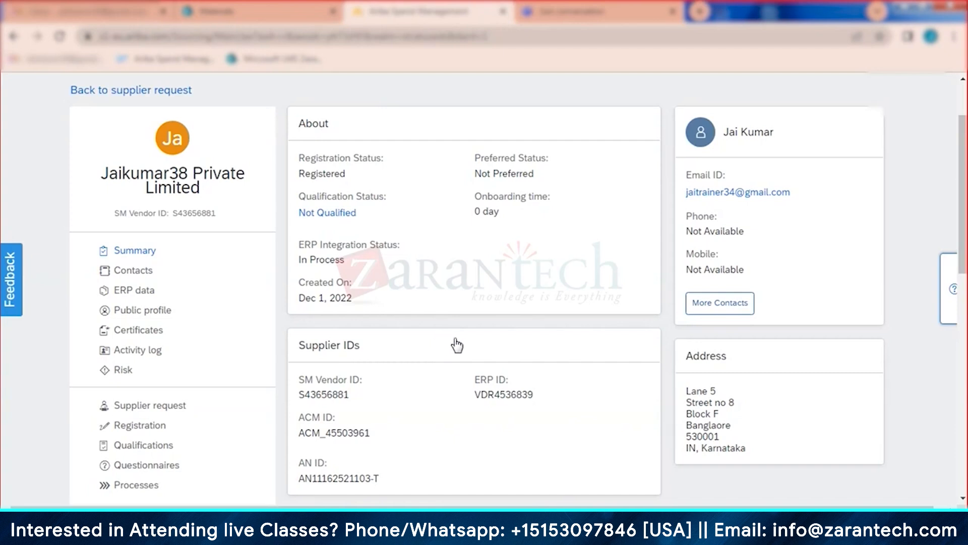
Step: Go to Core Administration and open Supplier Manager's Suppliers search page
{"action": "scroll", "coordinate": [454, 340], "scroll_direction": "up", "scroll_amount": 2}
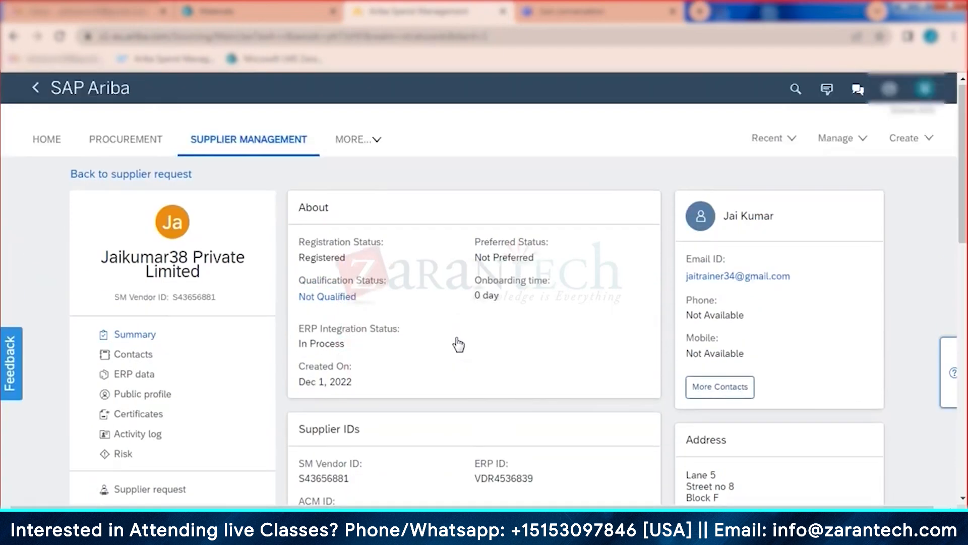
{"action": "left_click", "coordinate": [846, 147]}
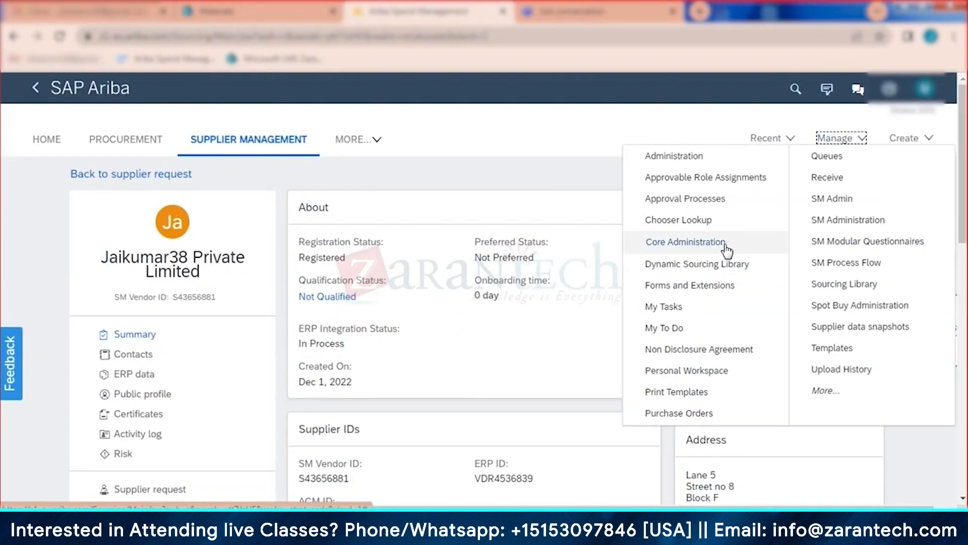
{"action": "left_click", "coordinate": [727, 249]}
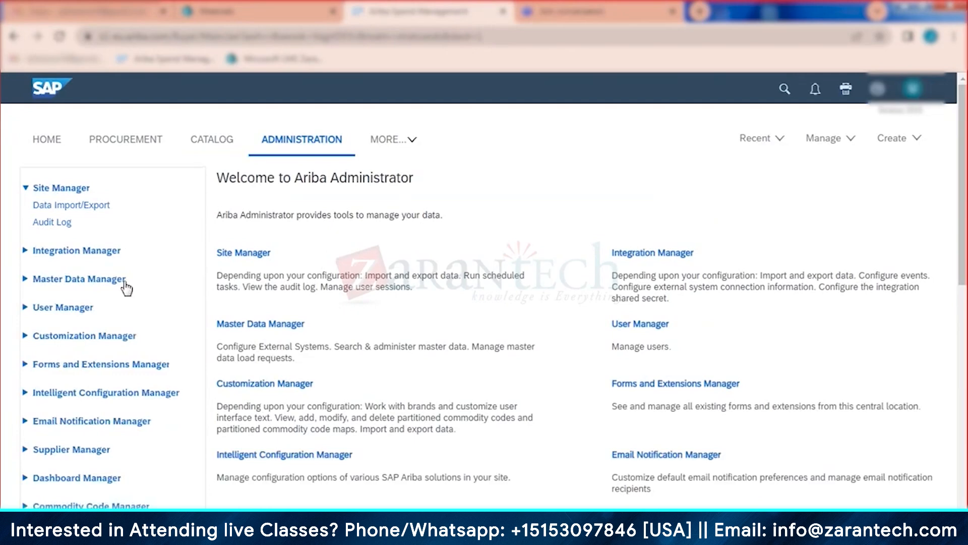
{"action": "scroll", "coordinate": [95, 384], "scroll_direction": "down", "scroll_amount": 1}
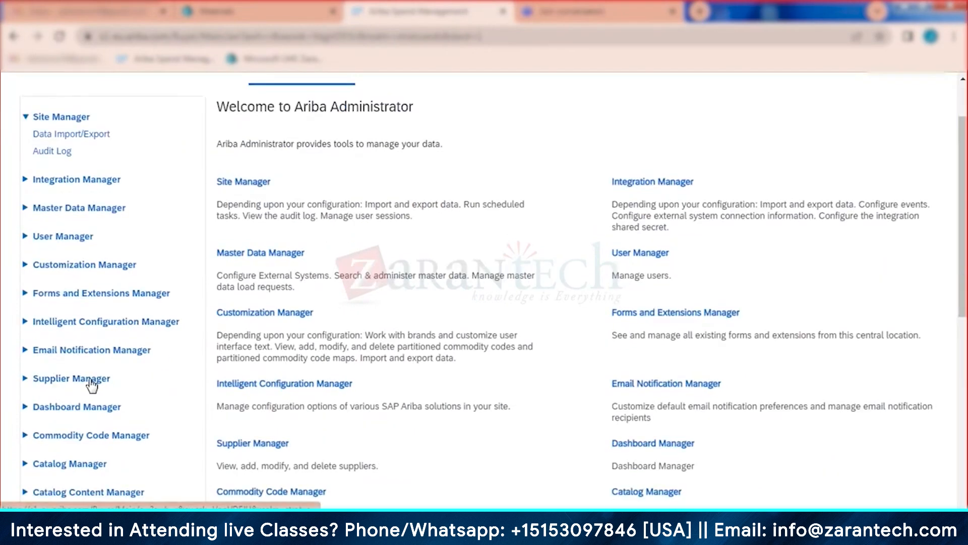
{"action": "left_click", "coordinate": [93, 384]}
{"action": "left_click", "coordinate": [242, 184]}
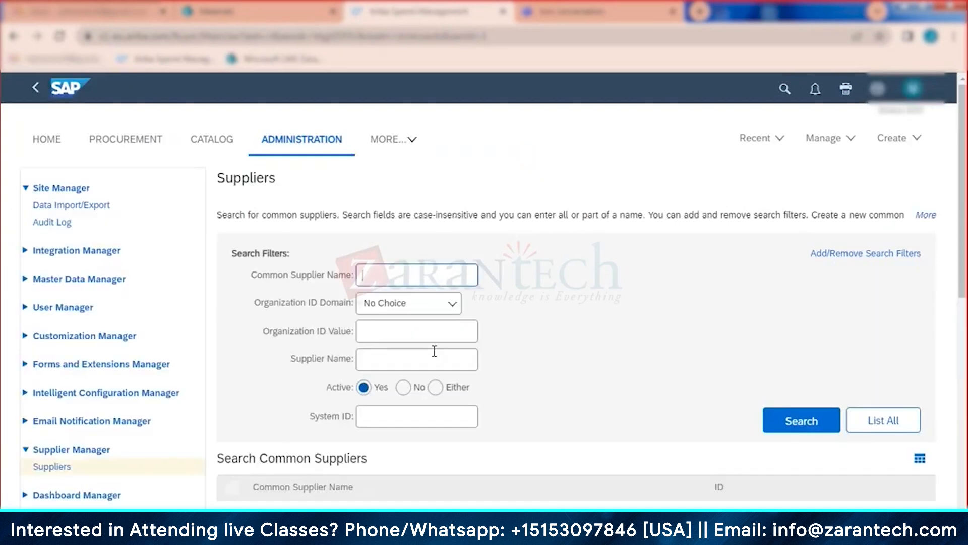
{"action": "left_click", "coordinate": [410, 328]}
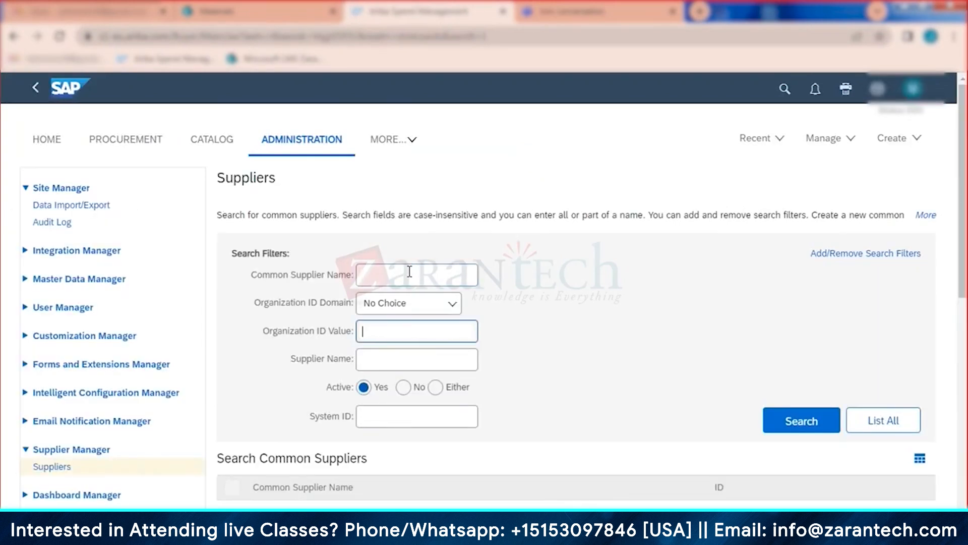
{"action": "left_click", "coordinate": [406, 268]}
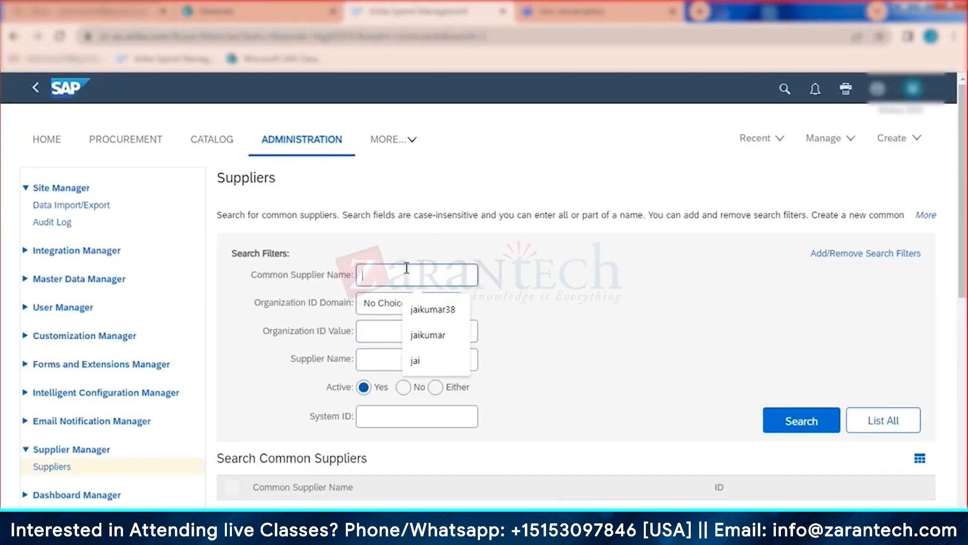
{"action": "left_click", "coordinate": [433, 309]}
{"action": "left_click", "coordinate": [805, 424]}
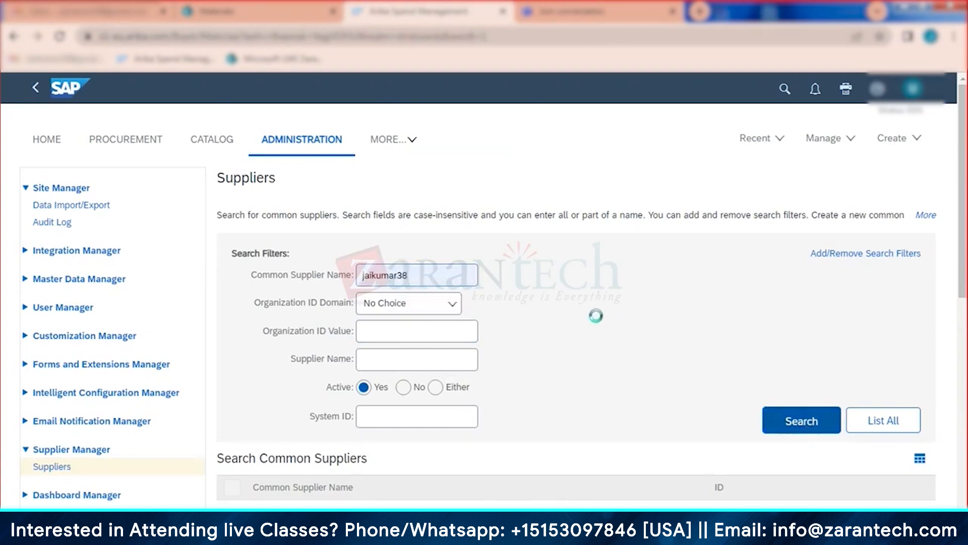
{"action": "scroll", "coordinate": [462, 279], "scroll_direction": "down", "scroll_amount": 7}
{"action": "scroll", "coordinate": [303, 230], "scroll_direction": "up", "scroll_amount": 1}
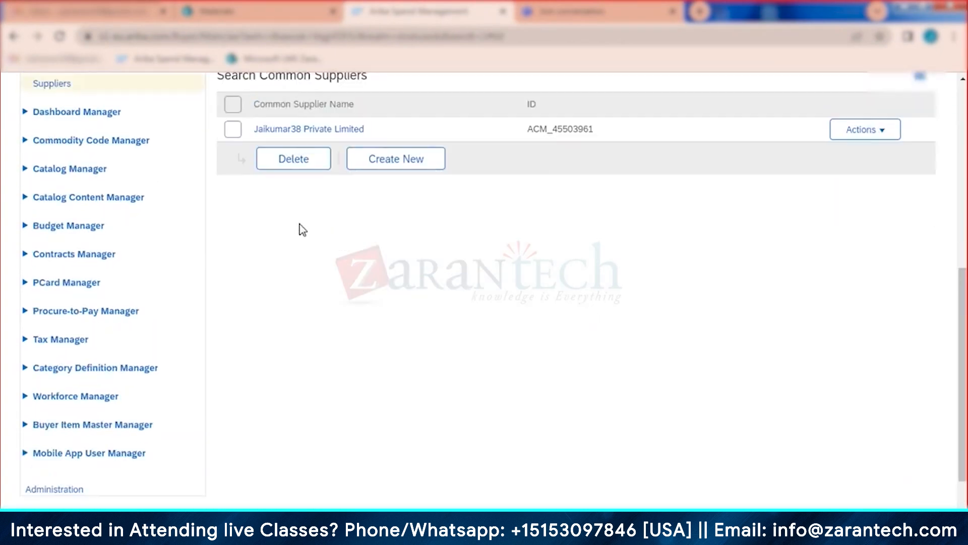
{"action": "scroll", "coordinate": [302, 230], "scroll_direction": "up", "scroll_amount": 2}
Step: Check Jaikumar38 Private Limited's linked partitioned suppliers and bring up its actions
{"action": "left_click", "coordinate": [316, 227]}
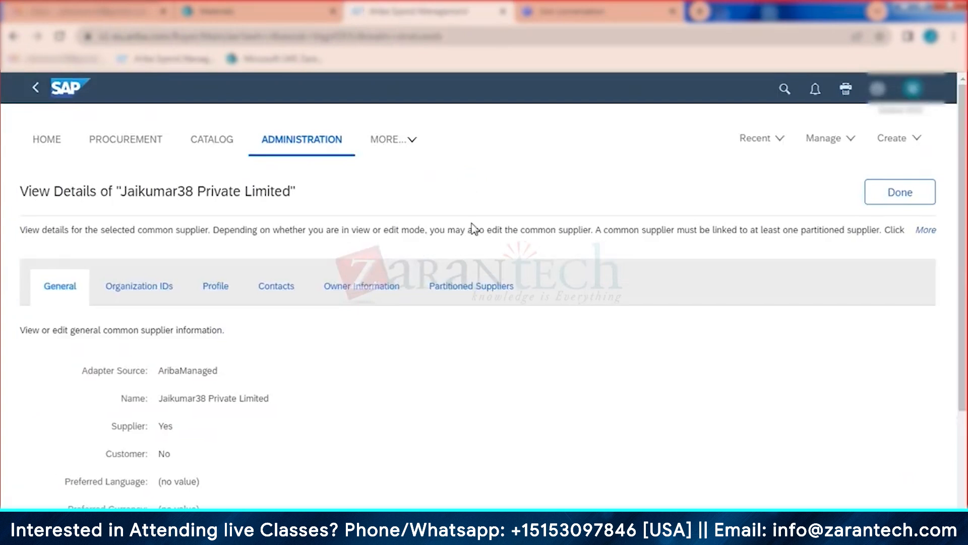
{"action": "left_click", "coordinate": [455, 286]}
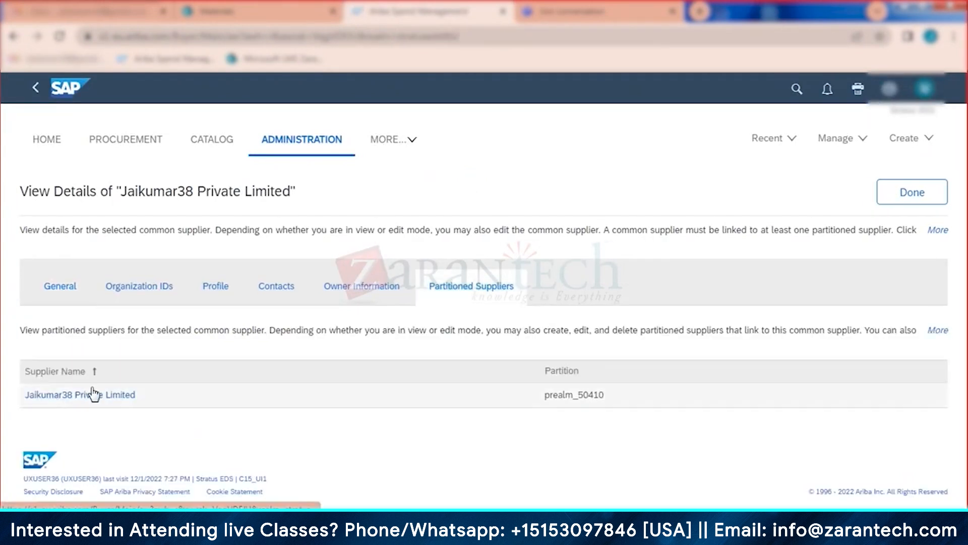
{"action": "left_click", "coordinate": [888, 193]}
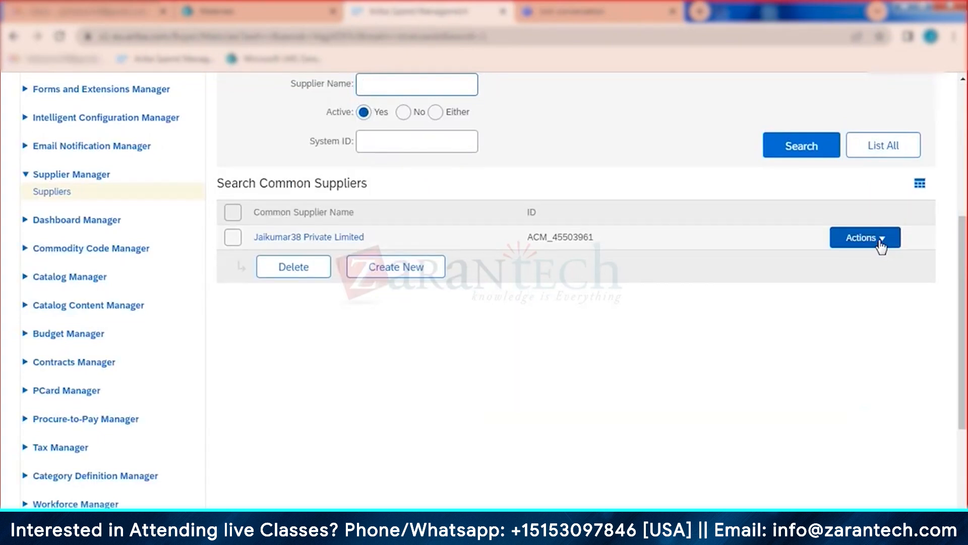
{"action": "left_click", "coordinate": [881, 245]}
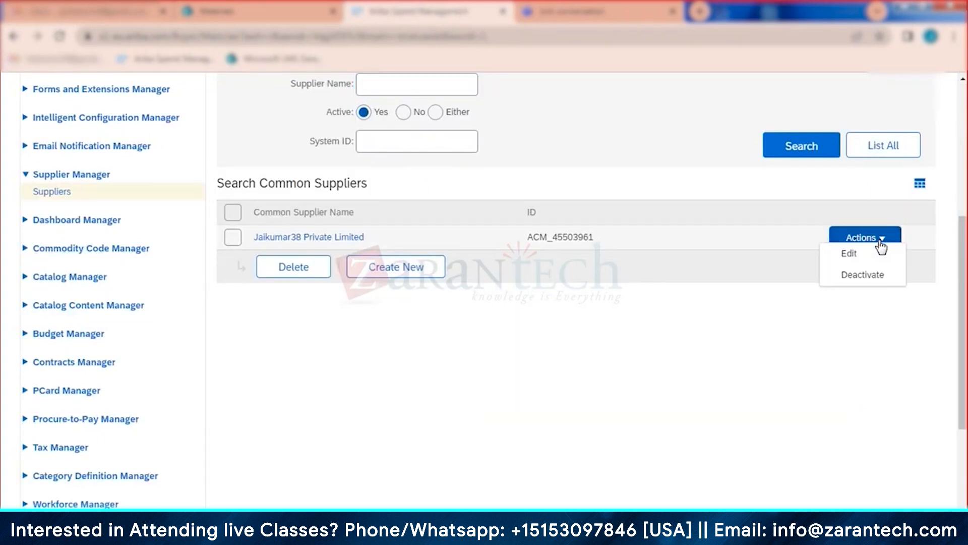
Step: Open the Jaikumar38 Private Limited partitioned supplier for editing from its Partitioned Suppliers tab
{"action": "left_click", "coordinate": [853, 255]}
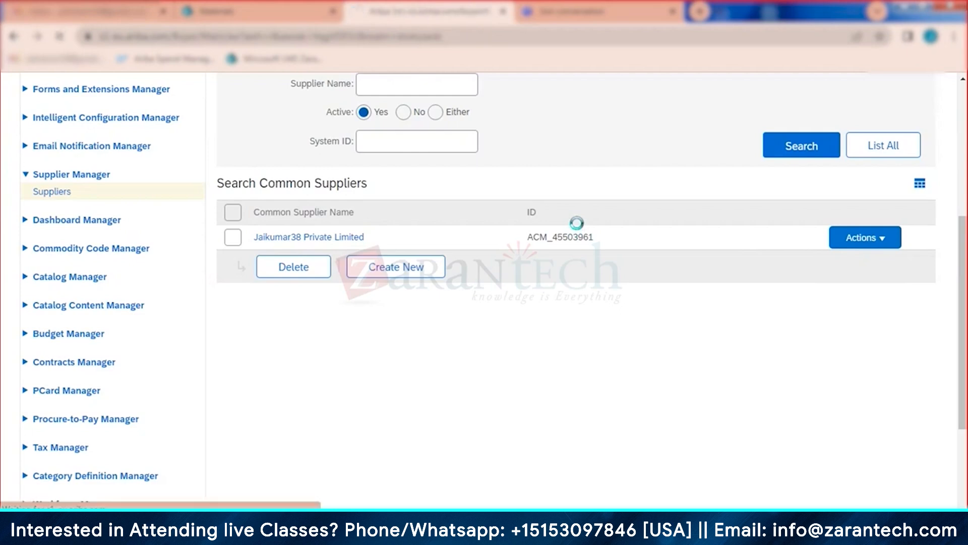
{"action": "left_click", "coordinate": [620, 318]}
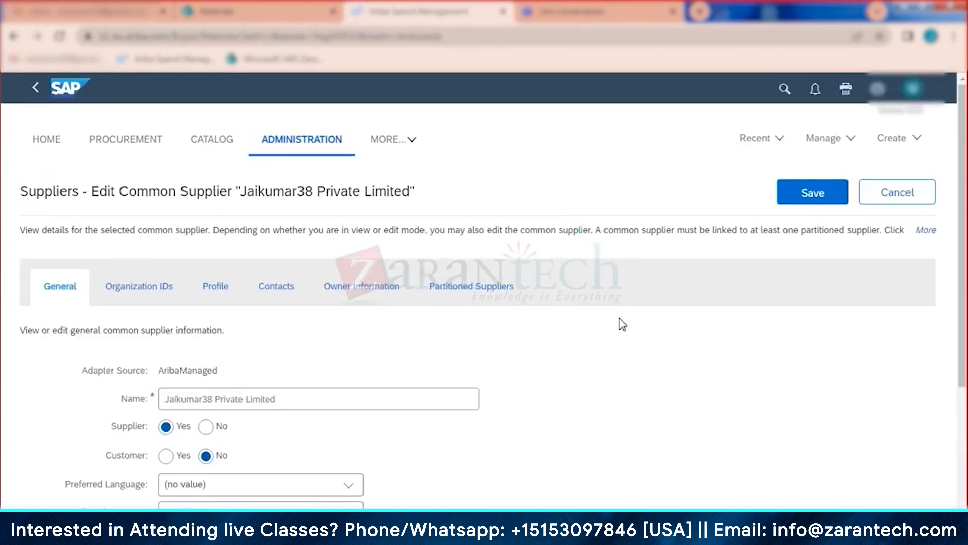
{"action": "scroll", "coordinate": [470, 348], "scroll_direction": "down", "scroll_amount": 3}
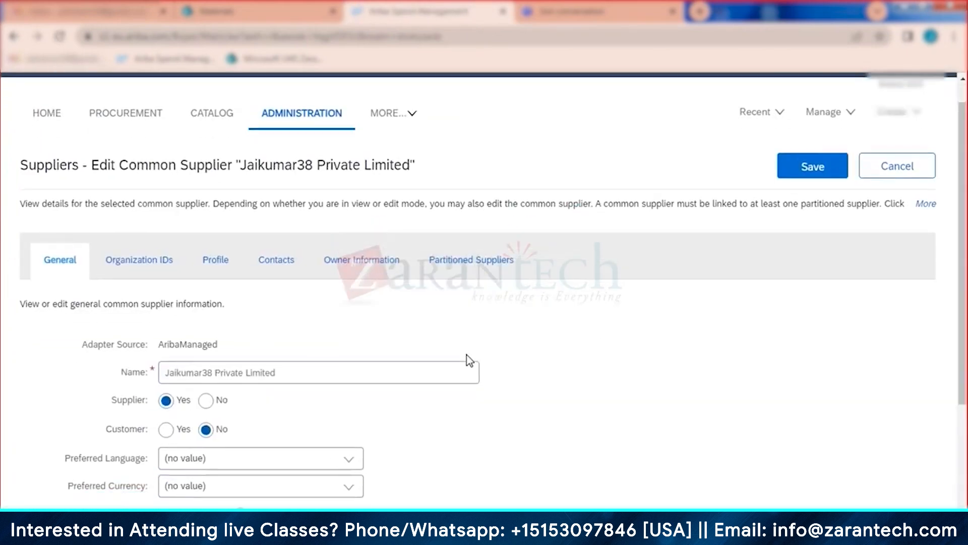
{"action": "scroll", "coordinate": [469, 356], "scroll_direction": "up", "scroll_amount": 3}
{"action": "left_click", "coordinate": [479, 290]}
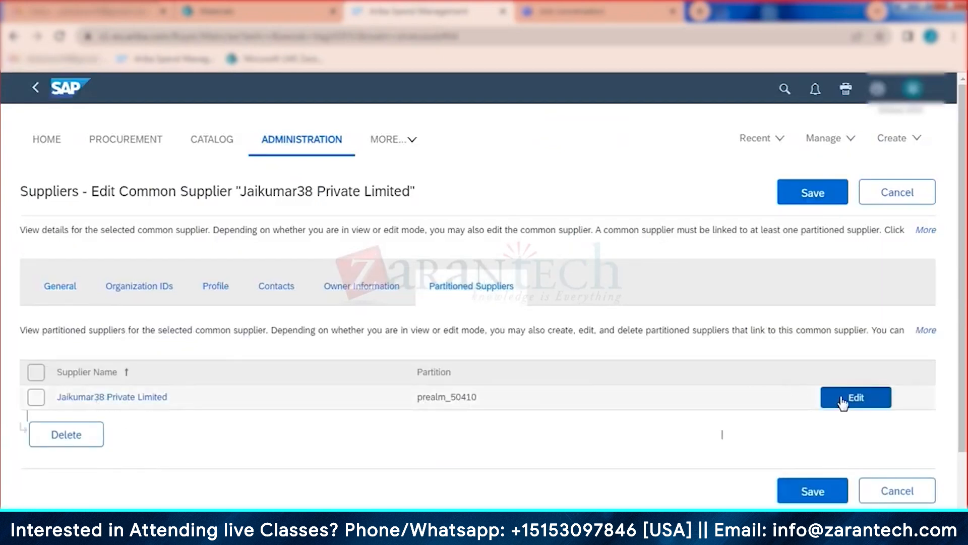
{"action": "left_click", "coordinate": [843, 401]}
Step: Scroll down through the partitioned supplier's Profile fields
{"action": "left_click", "coordinate": [522, 371]}
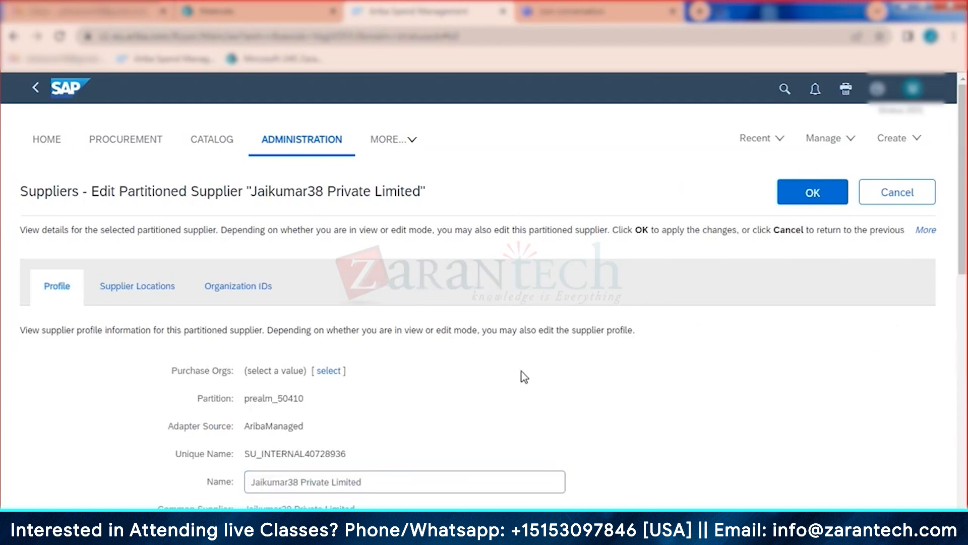
{"action": "scroll", "coordinate": [521, 371], "scroll_direction": "down", "scroll_amount": 1}
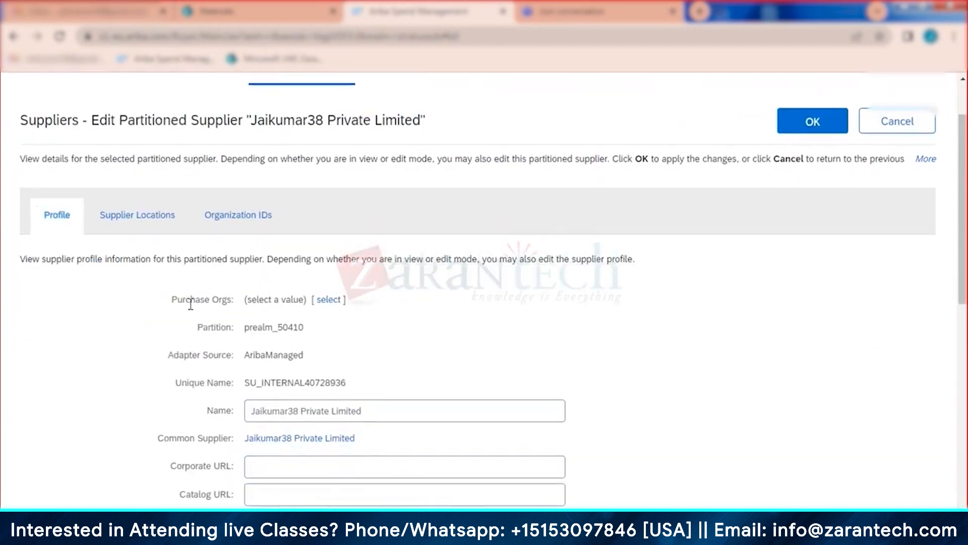
{"action": "scroll", "coordinate": [178, 318], "scroll_direction": "down", "scroll_amount": 1}
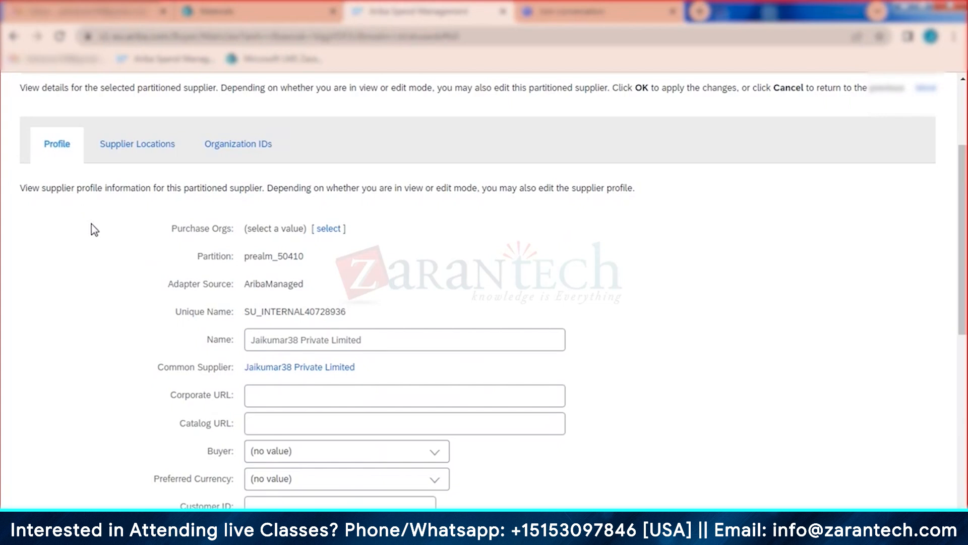
{"action": "scroll", "coordinate": [93, 218], "scroll_direction": "down", "scroll_amount": 1}
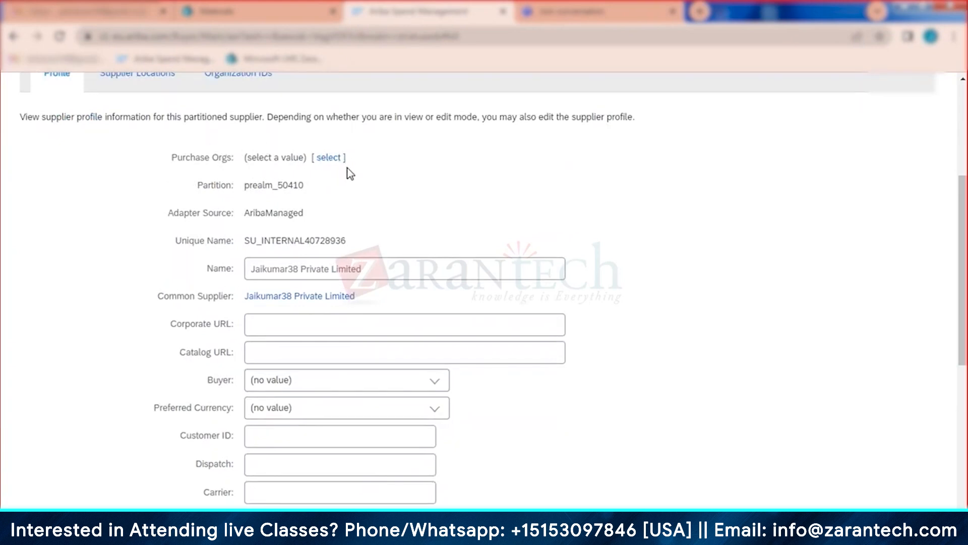
{"action": "left_click", "coordinate": [328, 158]}
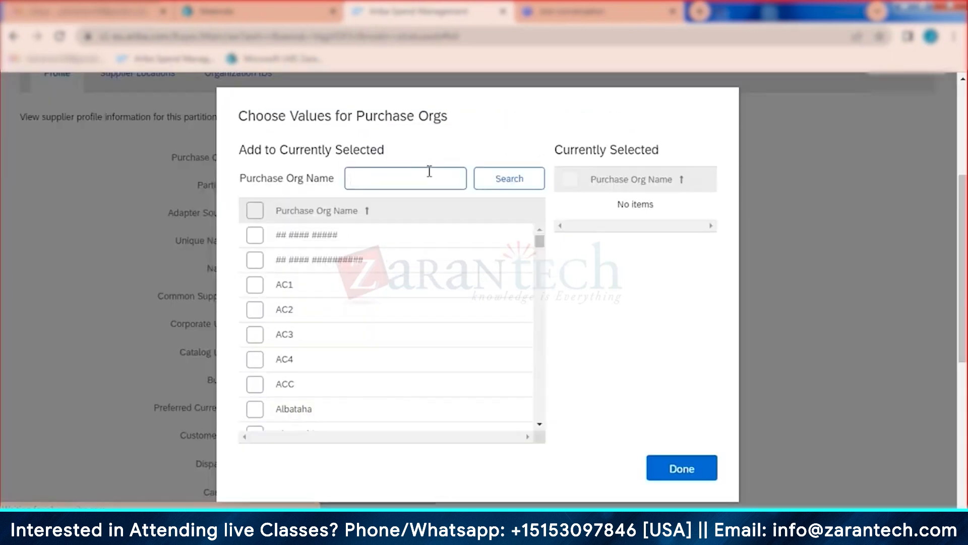
{"action": "left_click", "coordinate": [429, 171]}
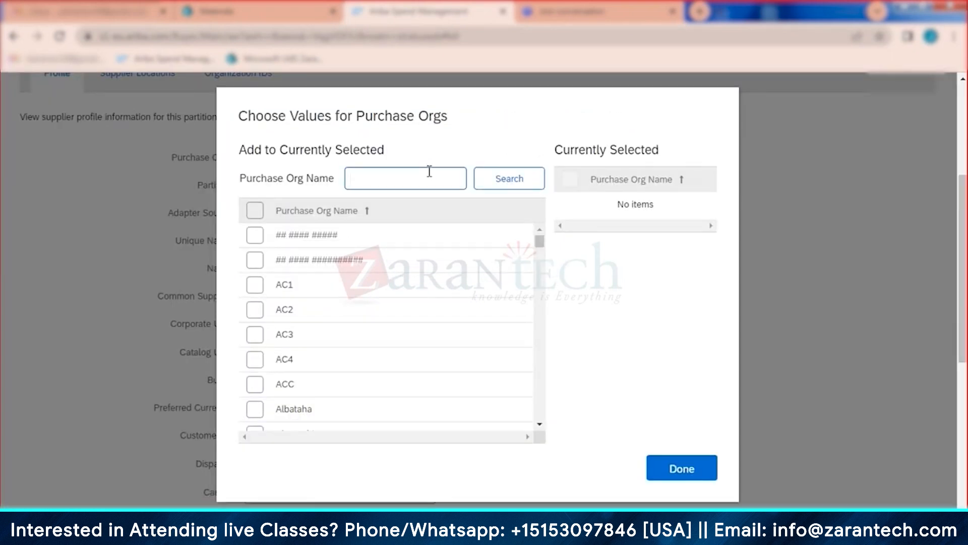
{"action": "scroll", "coordinate": [325, 295], "scroll_direction": "down", "scroll_amount": 10}
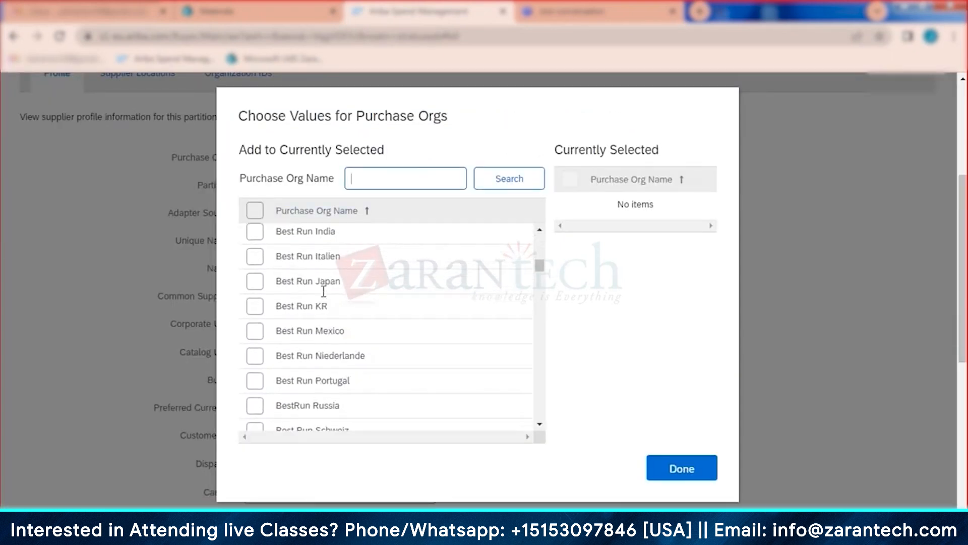
{"action": "left_click", "coordinate": [676, 468]}
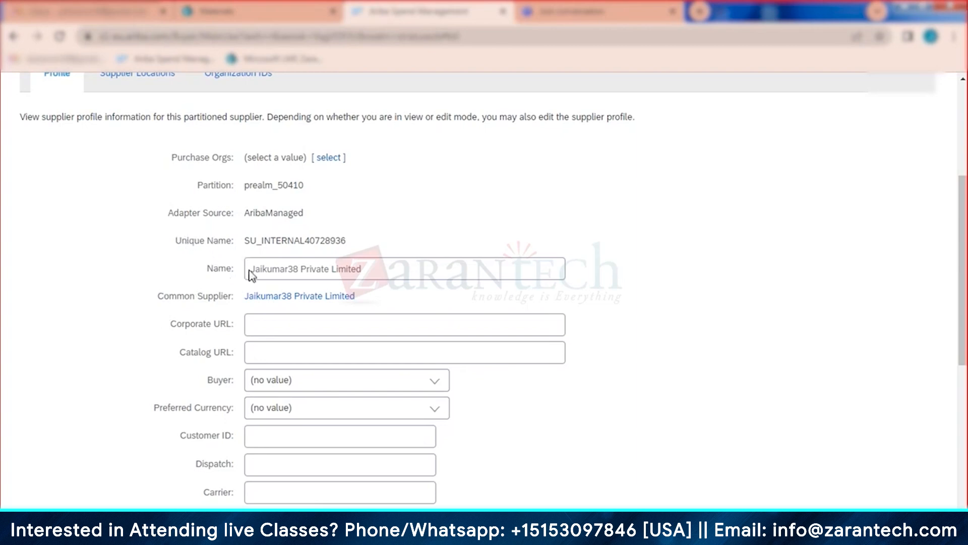
Step: Inspect the Name field and the Unique Name value SU_INTERNAL40728936
{"action": "left_click", "coordinate": [270, 269]}
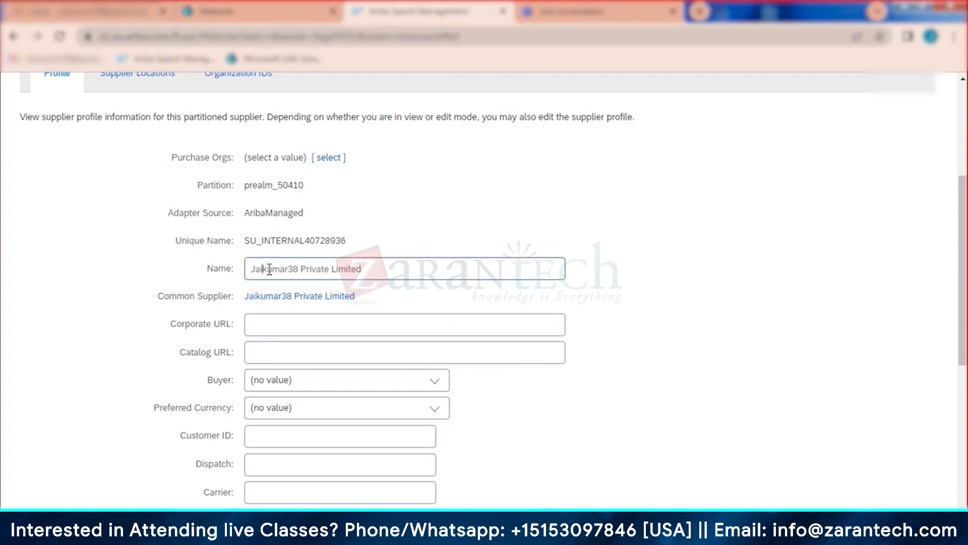
{"action": "left_click", "coordinate": [183, 243]}
{"action": "left_click_drag", "start_coordinate": [174, 241], "coordinate": [378, 242]}
{"action": "left_click", "coordinate": [379, 241]}
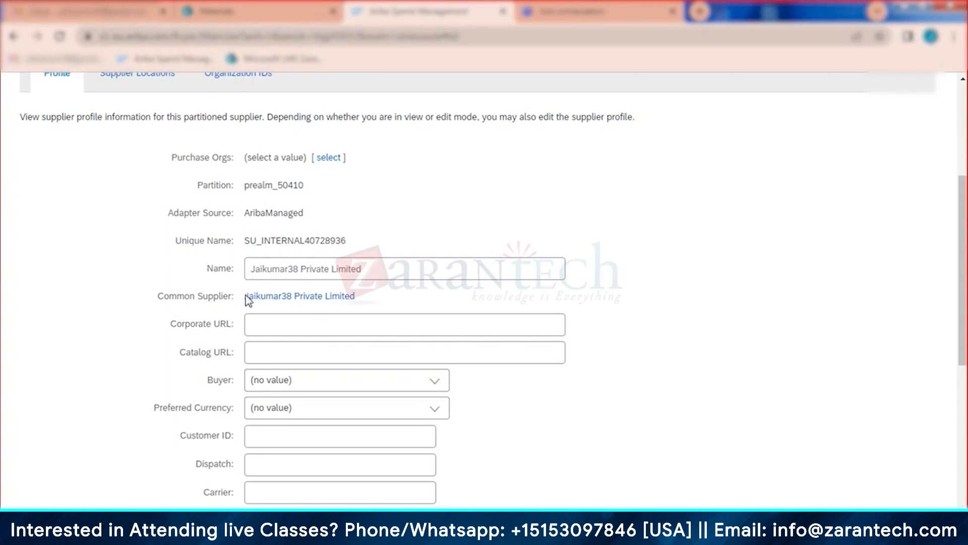
Step: Review the Preferred Currency options, then bring up the Buyer field's choices
{"action": "scroll", "coordinate": [235, 282], "scroll_direction": "down", "scroll_amount": 3}
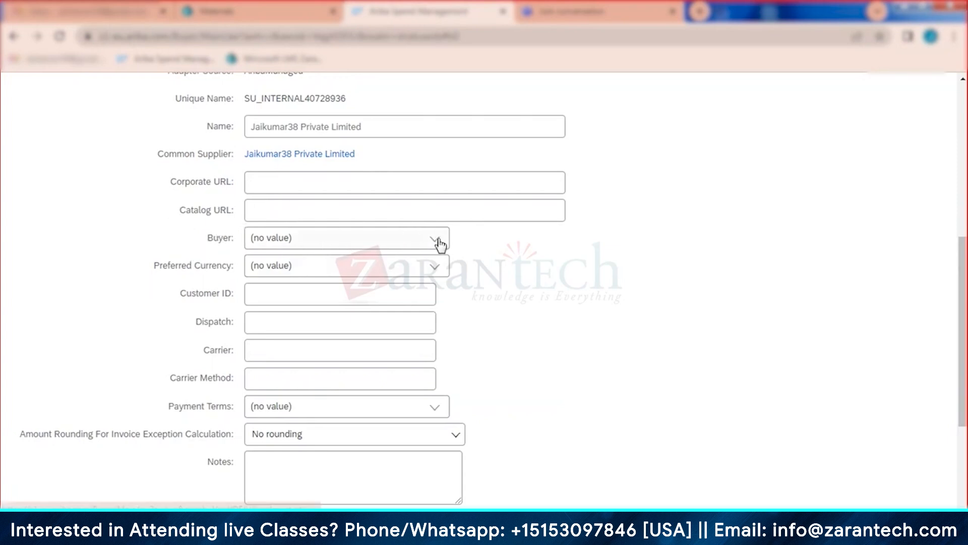
{"action": "left_click", "coordinate": [439, 273]}
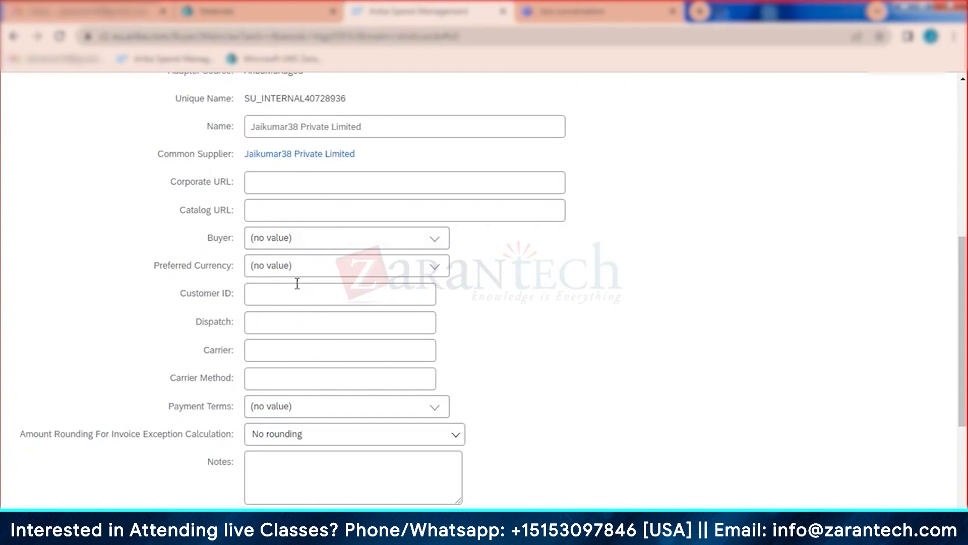
{"action": "scroll", "coordinate": [290, 288], "scroll_direction": "down", "scroll_amount": 2}
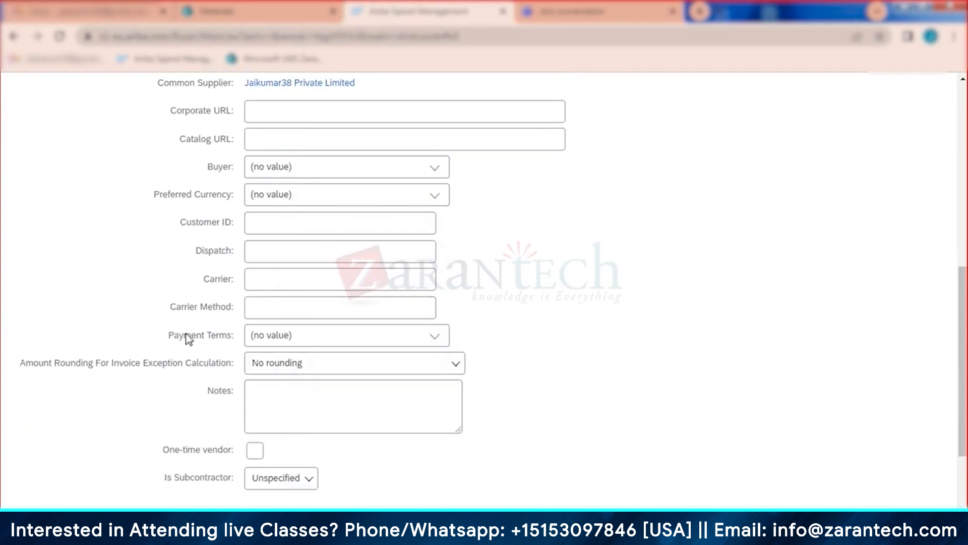
{"action": "scroll", "coordinate": [258, 343], "scroll_direction": "up", "scroll_amount": 5}
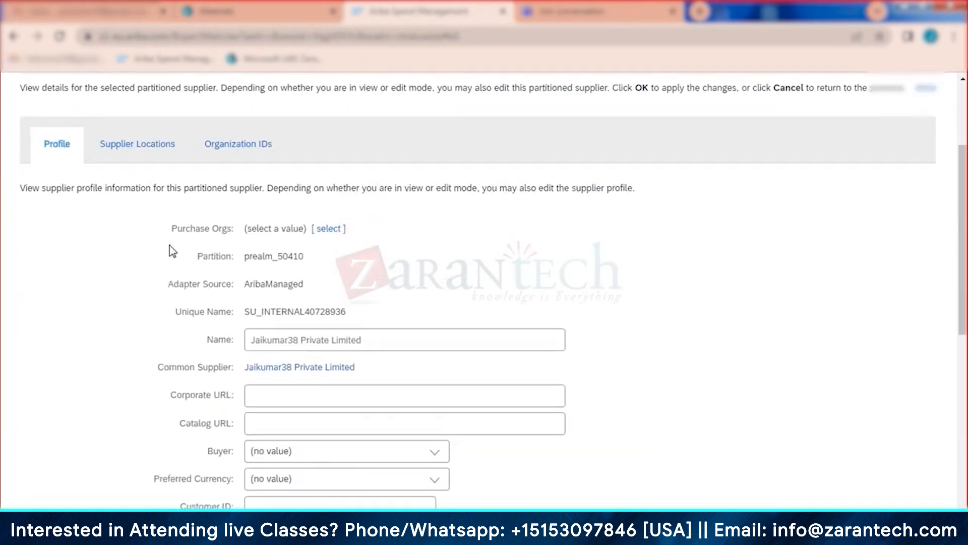
{"action": "scroll", "coordinate": [173, 251], "scroll_direction": "down", "scroll_amount": 3}
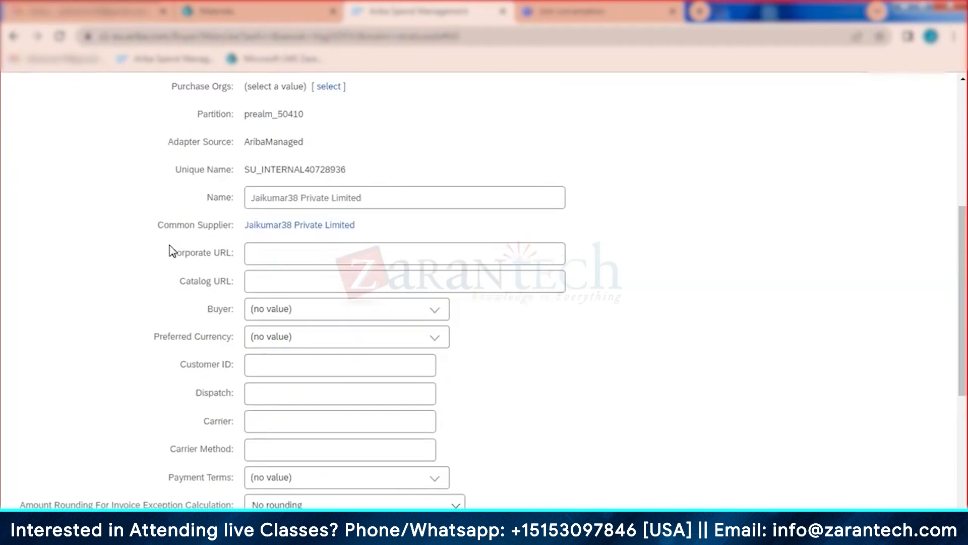
{"action": "scroll", "coordinate": [173, 250], "scroll_direction": "down", "scroll_amount": 2}
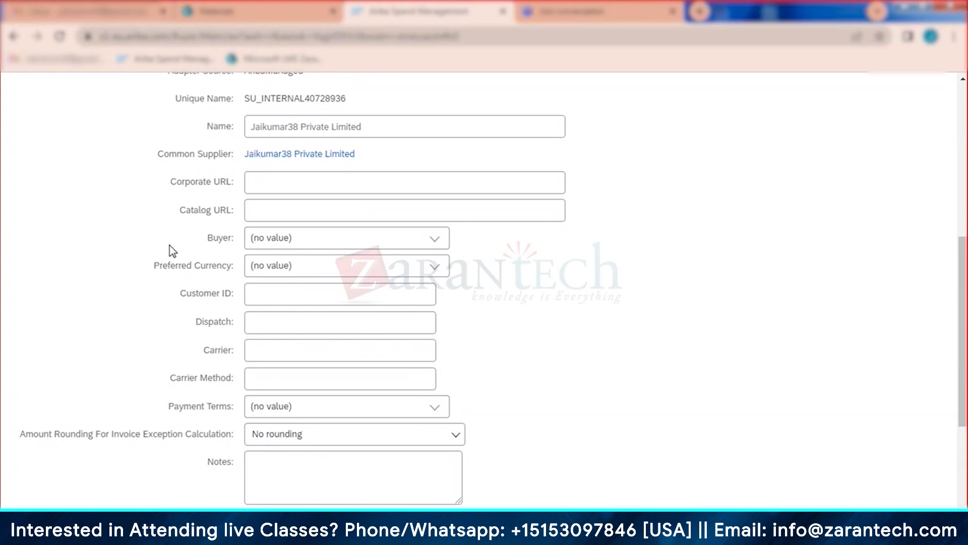
{"action": "left_click", "coordinate": [434, 243]}
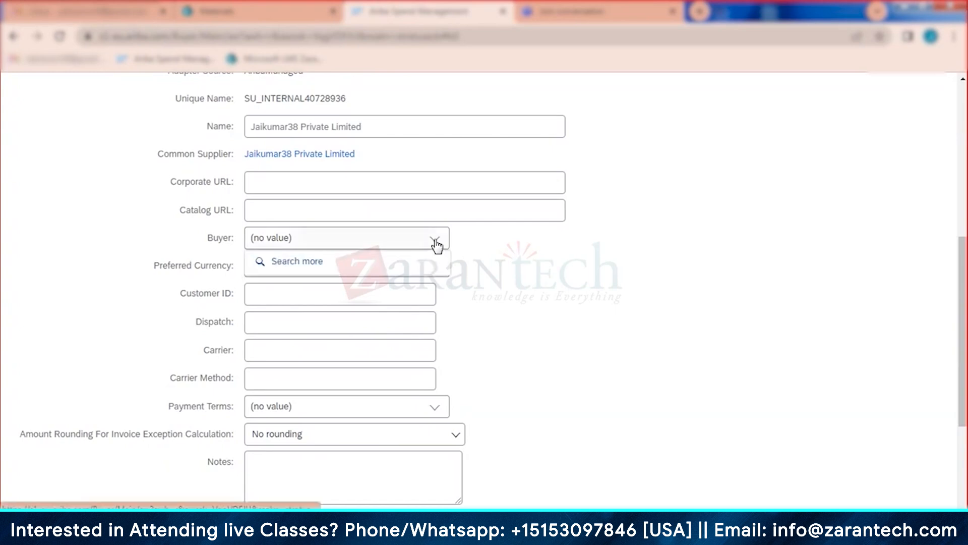
Step: Search buyers for '36' and select UXUSER36 as the supplier's Buyer
{"action": "left_click", "coordinate": [305, 263]}
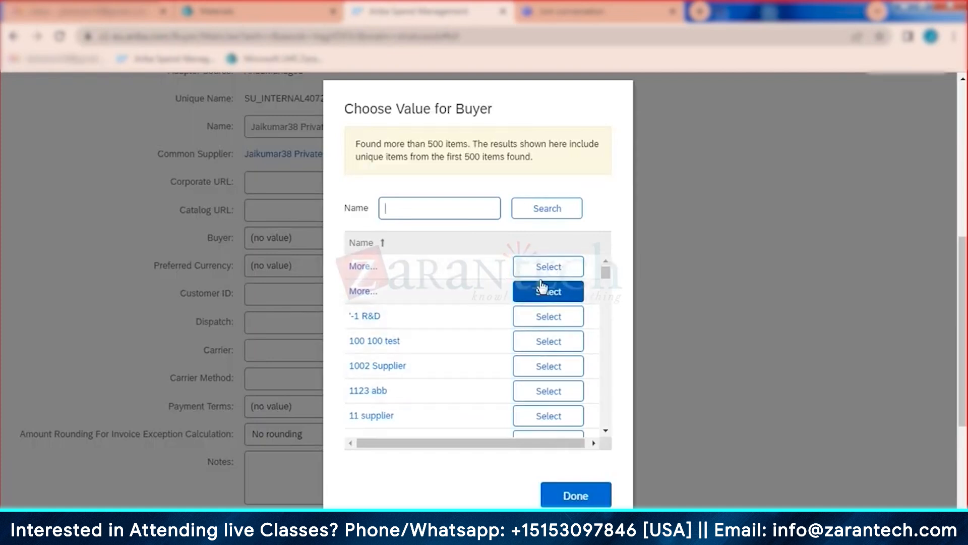
{"action": "scroll", "coordinate": [544, 339], "scroll_direction": "down", "scroll_amount": 5}
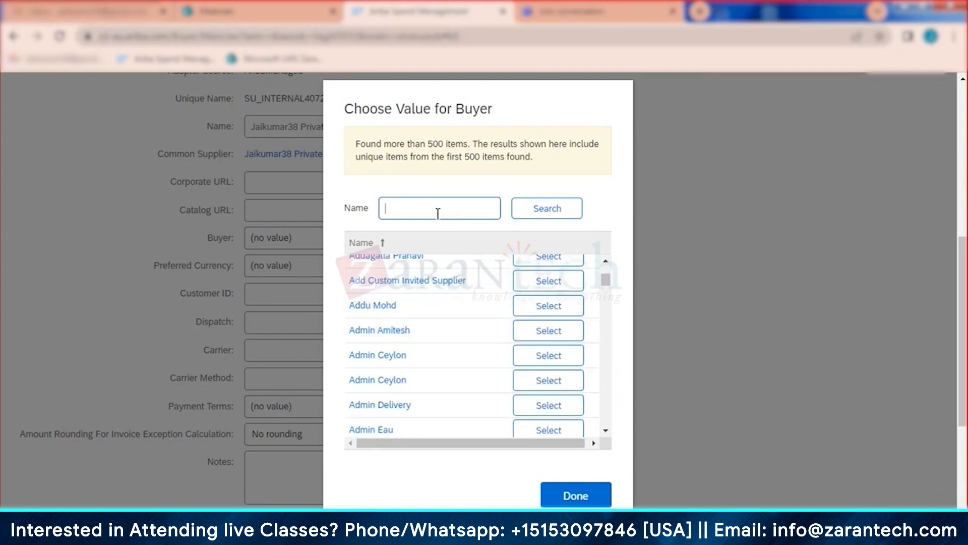
{"action": "type", "text": "36"}
{"action": "key", "text": "Return"}
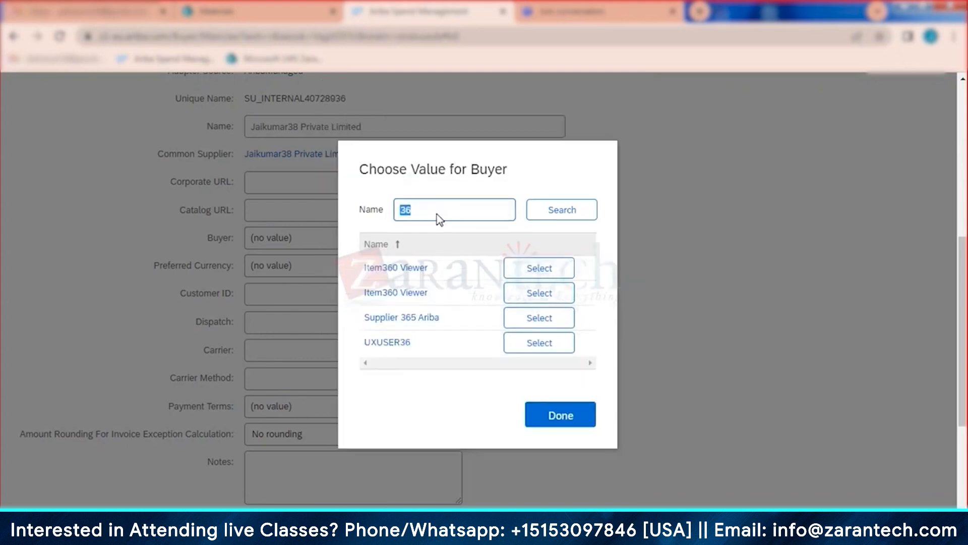
{"action": "left_click", "coordinate": [567, 349]}
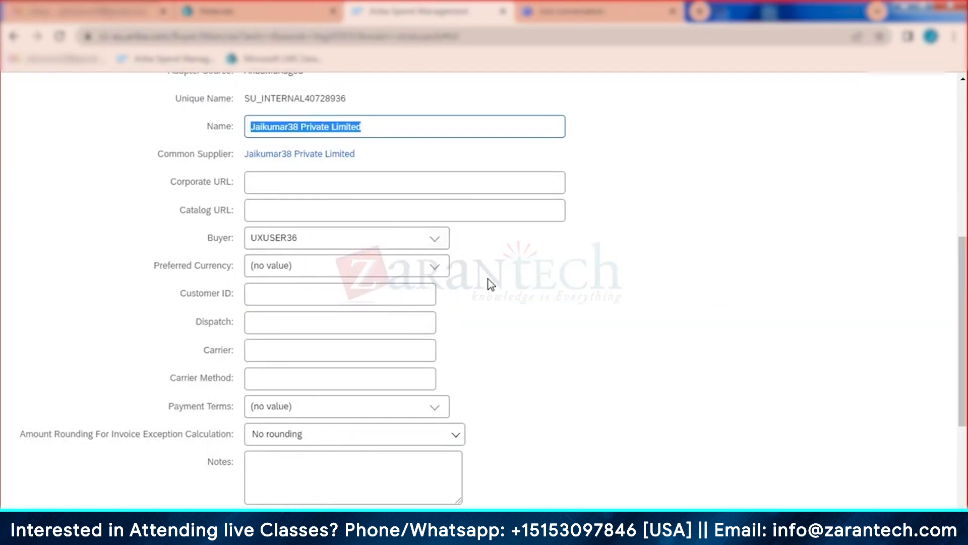
{"action": "left_click", "coordinate": [557, 287]}
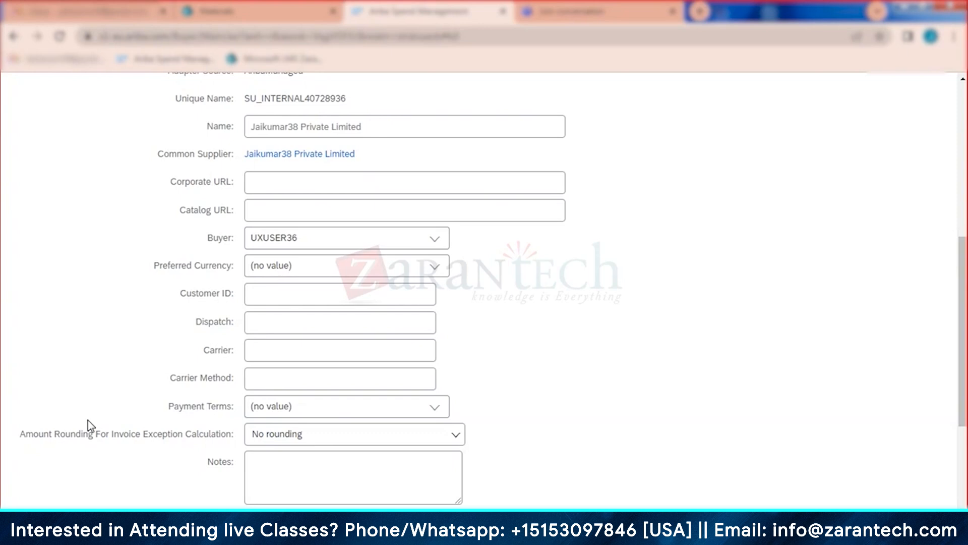
{"action": "scroll", "coordinate": [130, 392], "scroll_direction": "up", "scroll_amount": 4}
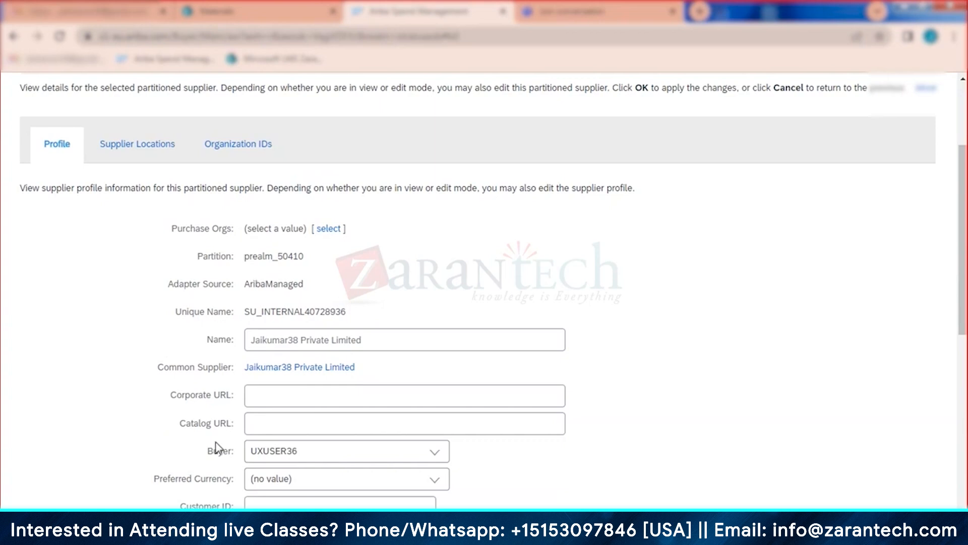
{"action": "scroll", "coordinate": [231, 324], "scroll_direction": "down", "scroll_amount": 1}
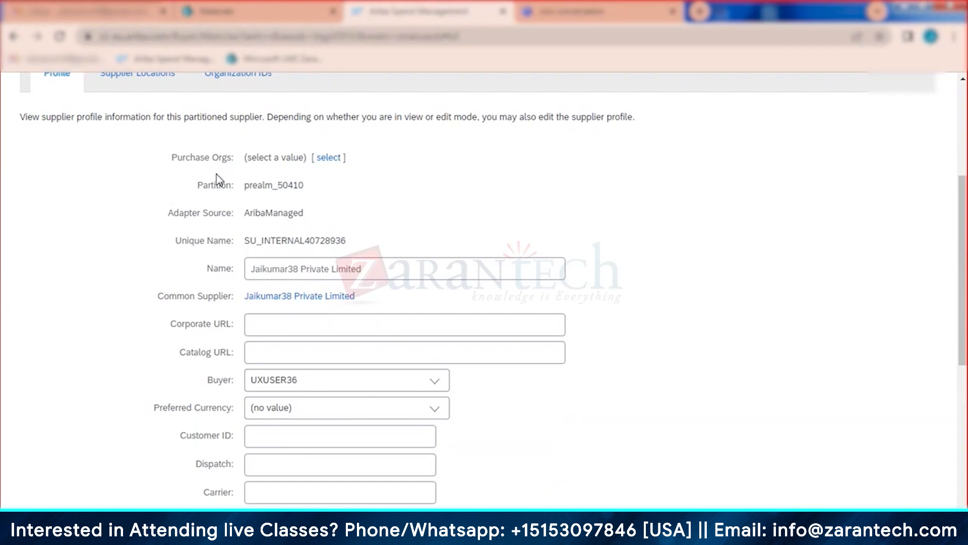
{"action": "scroll", "coordinate": [196, 217], "scroll_direction": "down", "scroll_amount": 3}
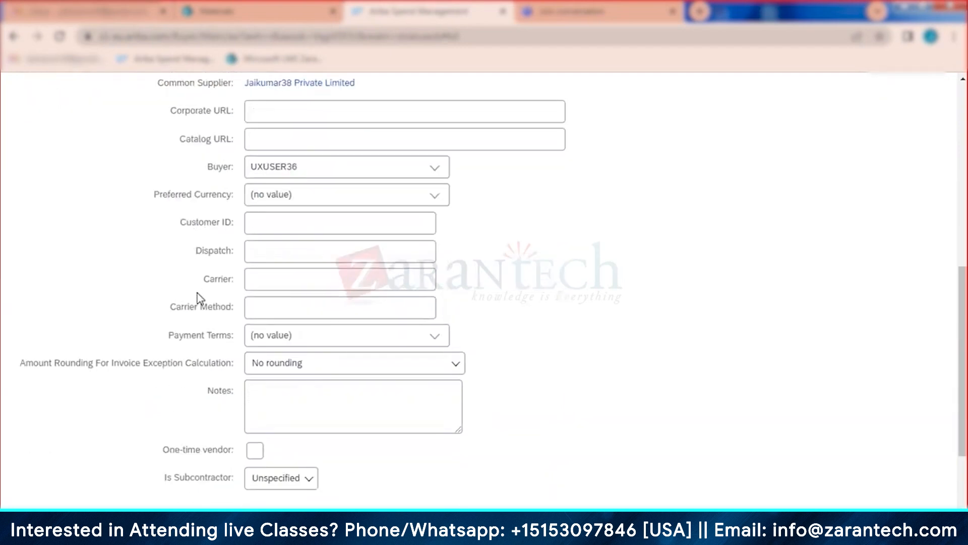
{"action": "scroll", "coordinate": [199, 296], "scroll_direction": "up", "scroll_amount": 2}
{"action": "scroll", "coordinate": [139, 164], "scroll_direction": "up", "scroll_amount": 2}
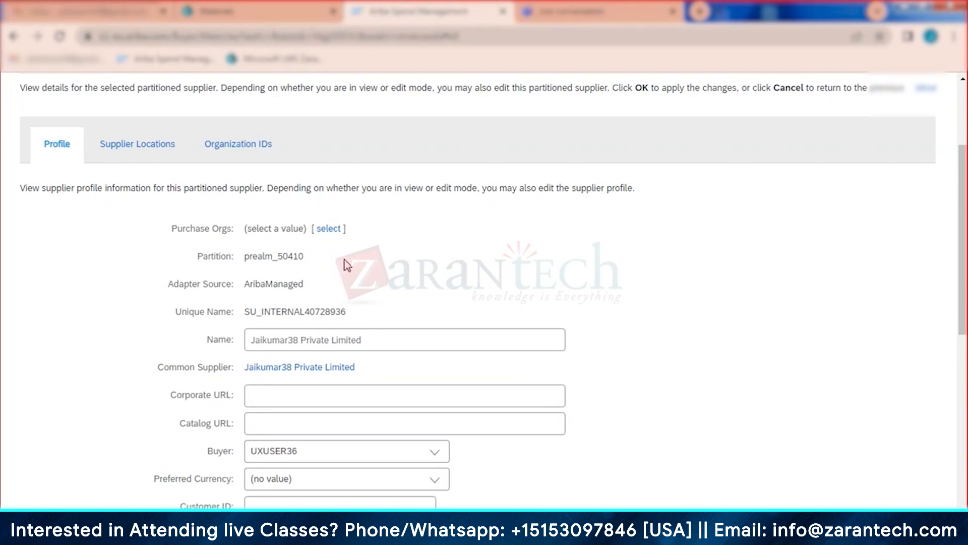
{"action": "scroll", "coordinate": [238, 274], "scroll_direction": "down", "scroll_amount": 2}
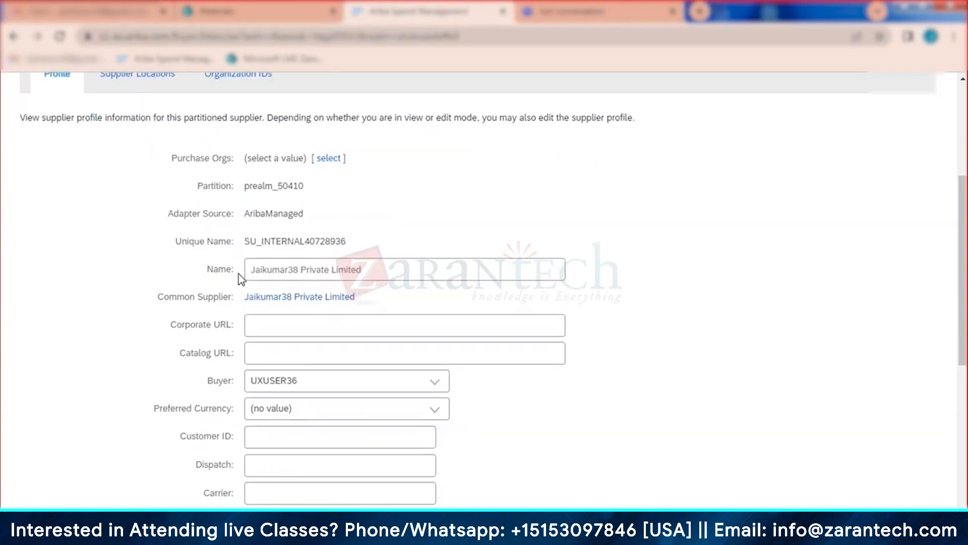
{"action": "scroll", "coordinate": [274, 353], "scroll_direction": "down", "scroll_amount": 5}
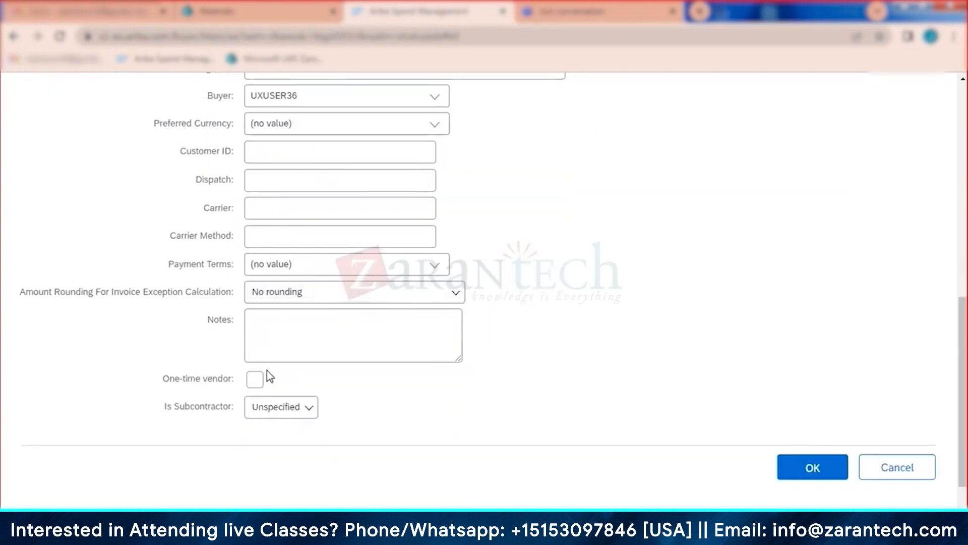
{"action": "scroll", "coordinate": [275, 375], "scroll_direction": "up", "scroll_amount": 5}
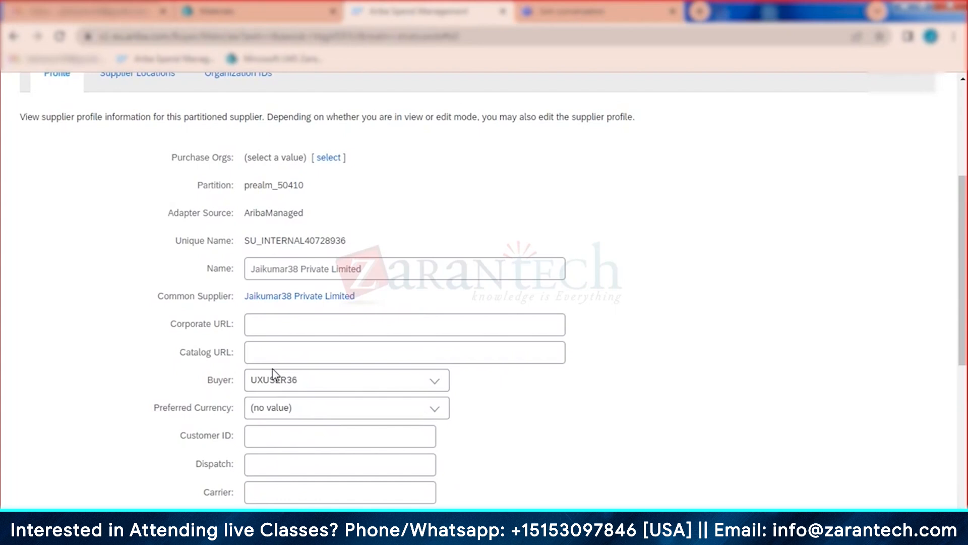
{"action": "scroll", "coordinate": [272, 375], "scroll_direction": "down", "scroll_amount": 3}
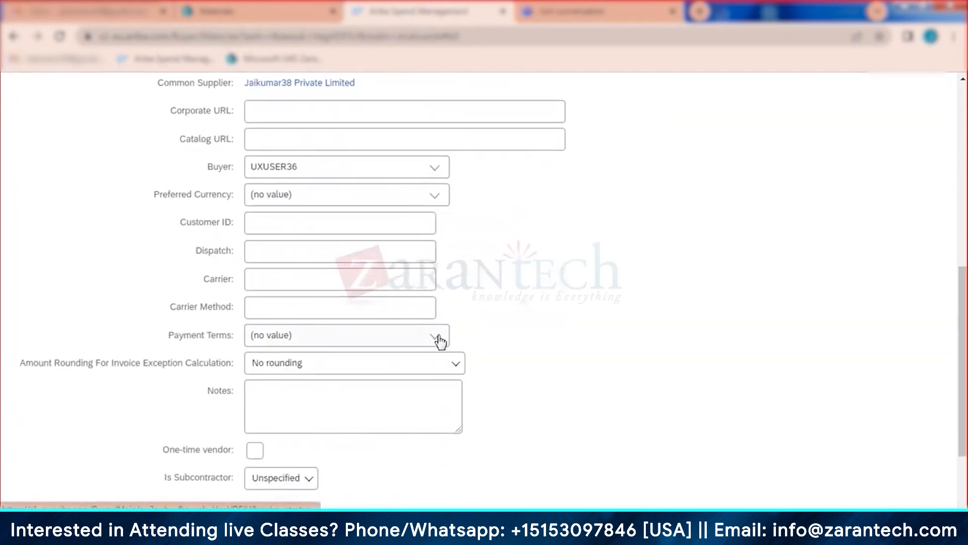
Step: Set Payment Terms to 0013, then view the partitioned supplier's Supplier Locations
{"action": "left_click", "coordinate": [438, 337]}
{"action": "left_click", "coordinate": [310, 367]}
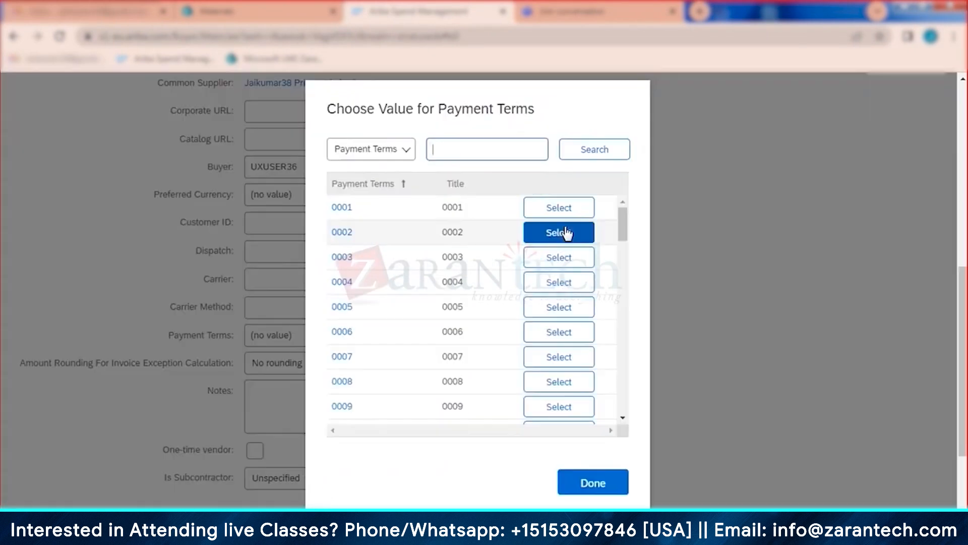
{"action": "scroll", "coordinate": [558, 262], "scroll_direction": "down", "scroll_amount": 4}
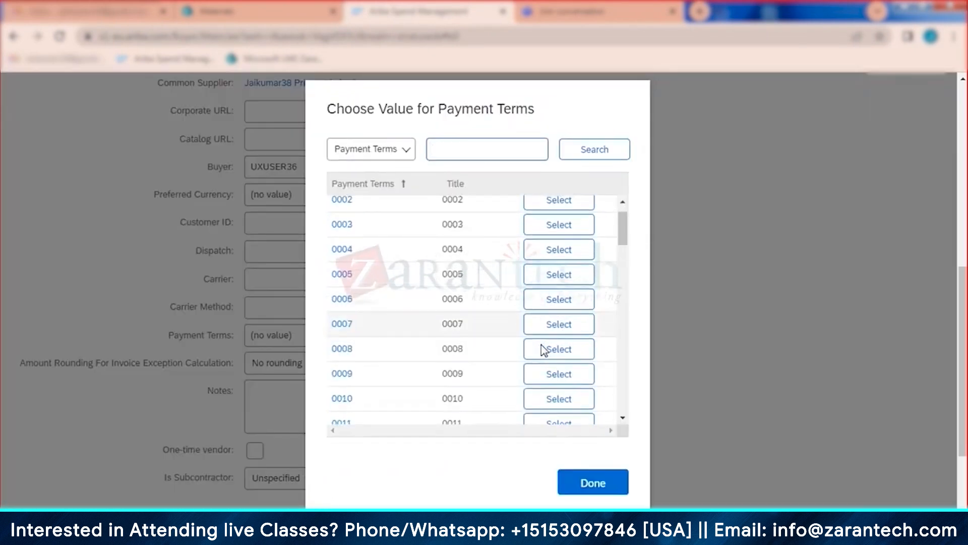
{"action": "left_click", "coordinate": [570, 305]}
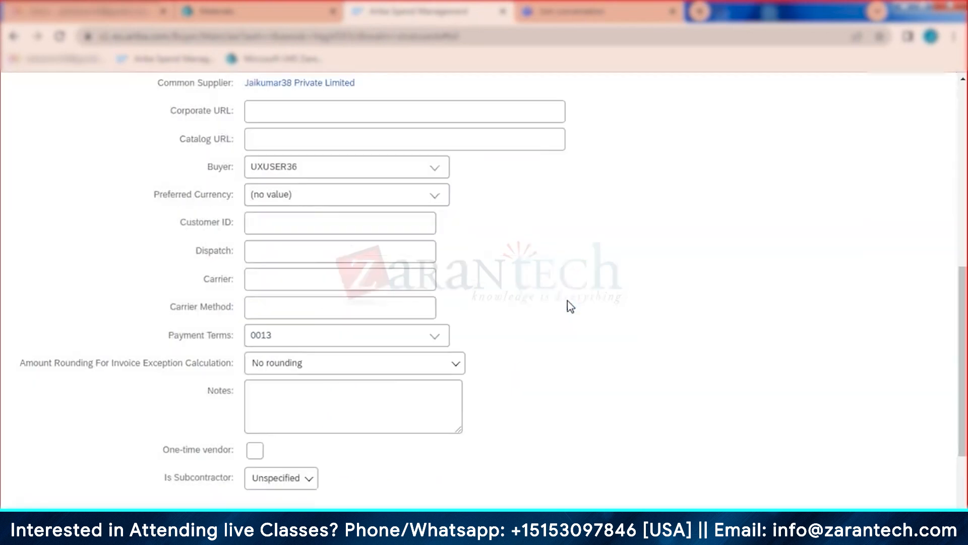
{"action": "scroll", "coordinate": [568, 305], "scroll_direction": "down", "scroll_amount": 2}
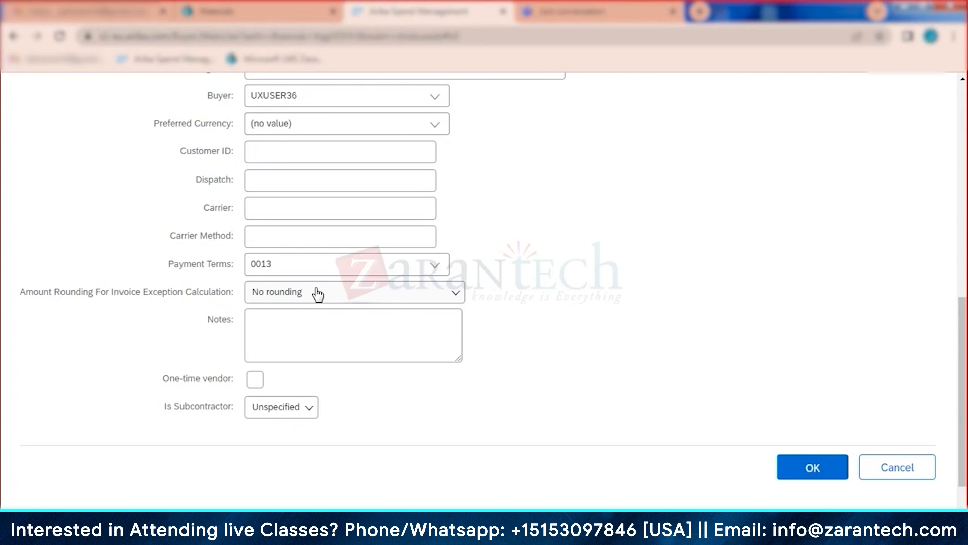
{"action": "scroll", "coordinate": [317, 294], "scroll_direction": "up", "scroll_amount": 10}
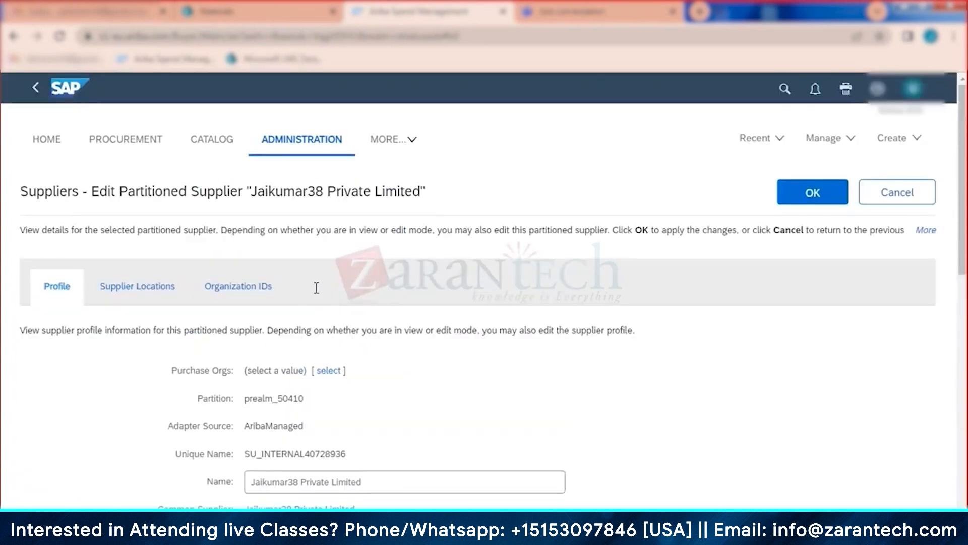
{"action": "left_click", "coordinate": [172, 289]}
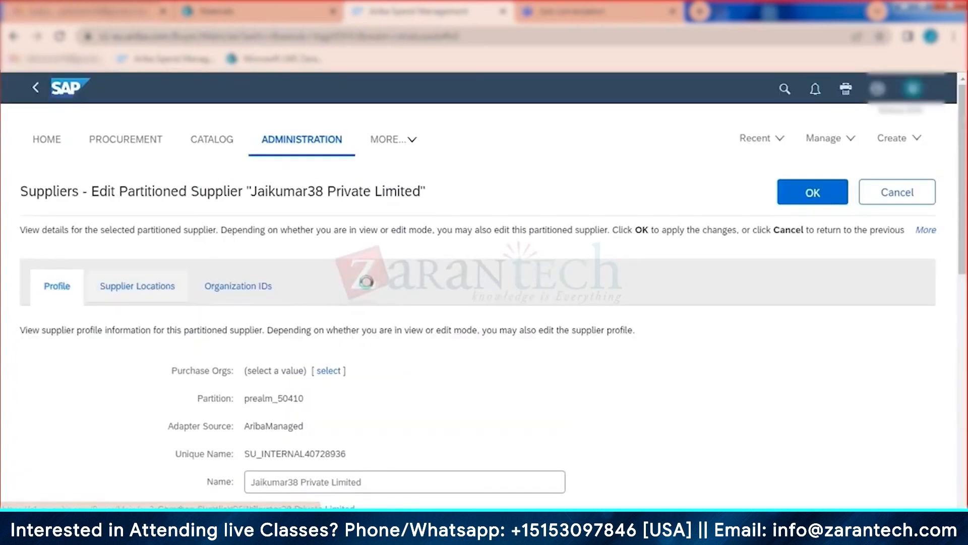
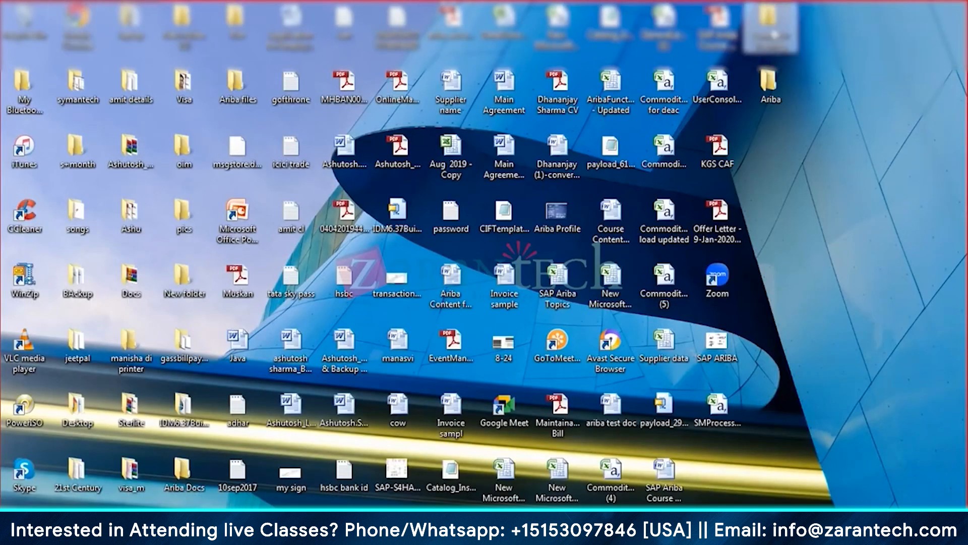
Step: Open the Zarantech Training folder from the desktop to reveal its three files
{"action": "double_click", "coordinate": [770, 25]}
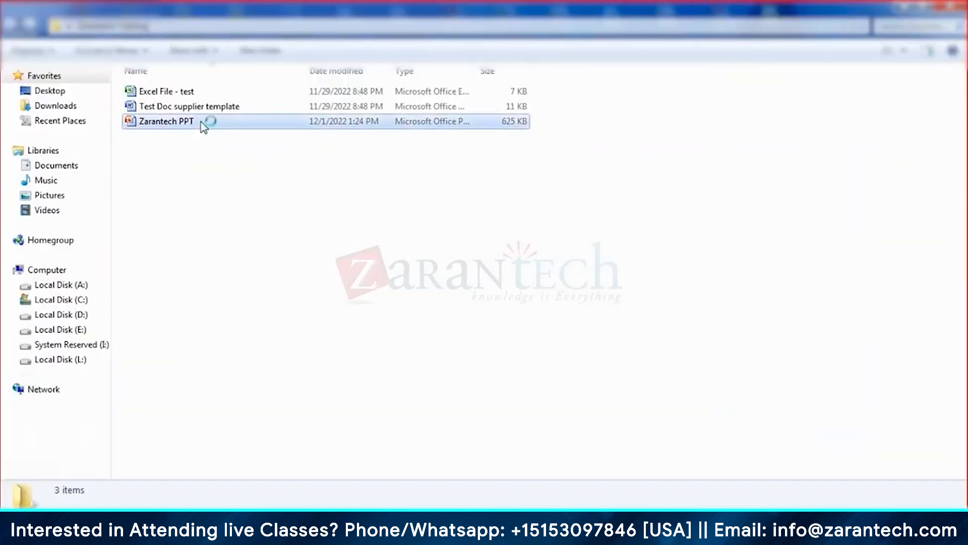
Step: Open Zarantech PPT and display slide 4, the SAP Ariba Upstream and Downstream overview
{"action": "double_click", "coordinate": [267, 195]}
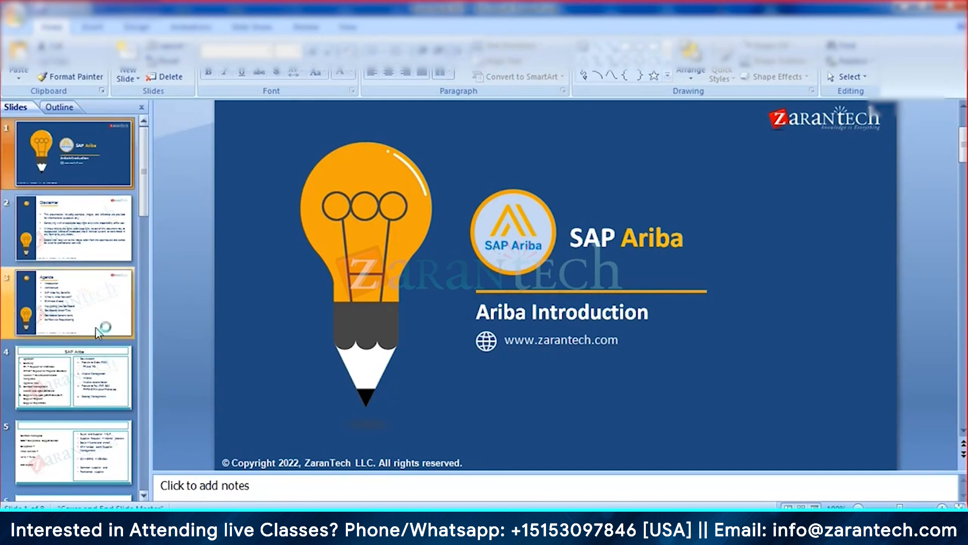
{"action": "left_click", "coordinate": [88, 373]}
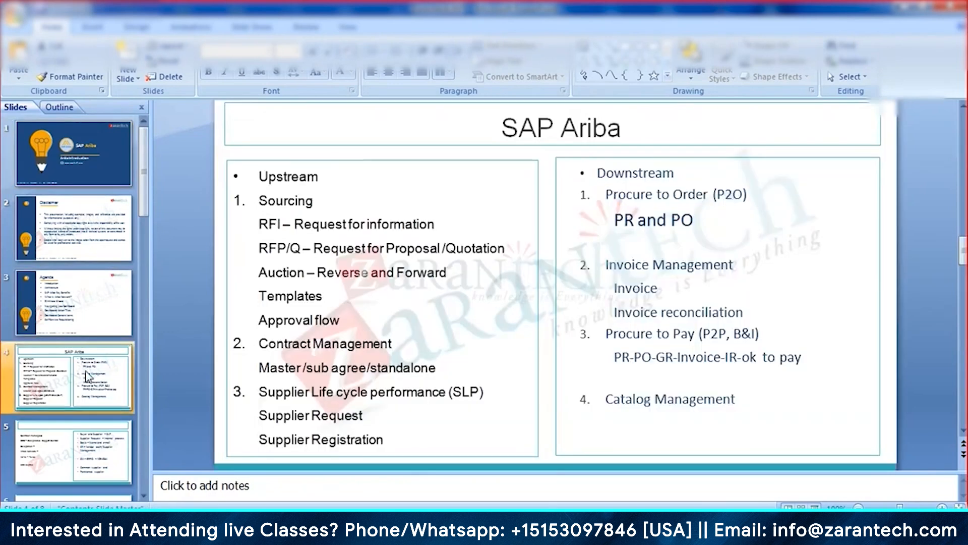
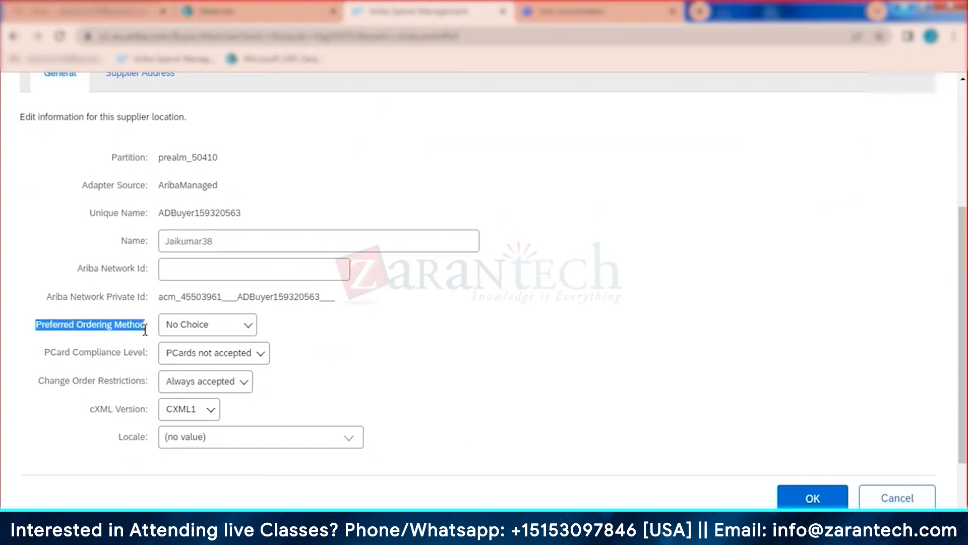
{"action": "left_click", "coordinate": [247, 328]}
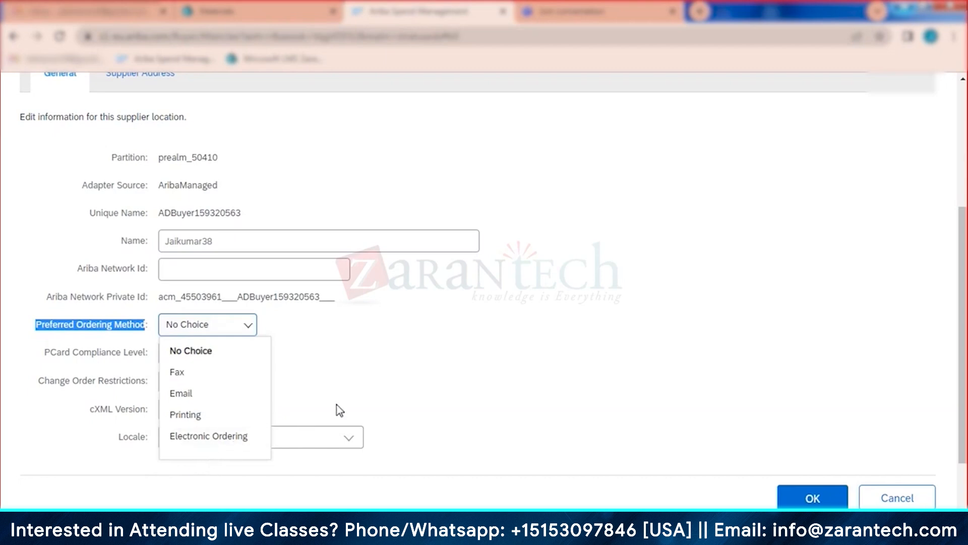
{"action": "scroll", "coordinate": [343, 406], "scroll_direction": "down", "scroll_amount": 2}
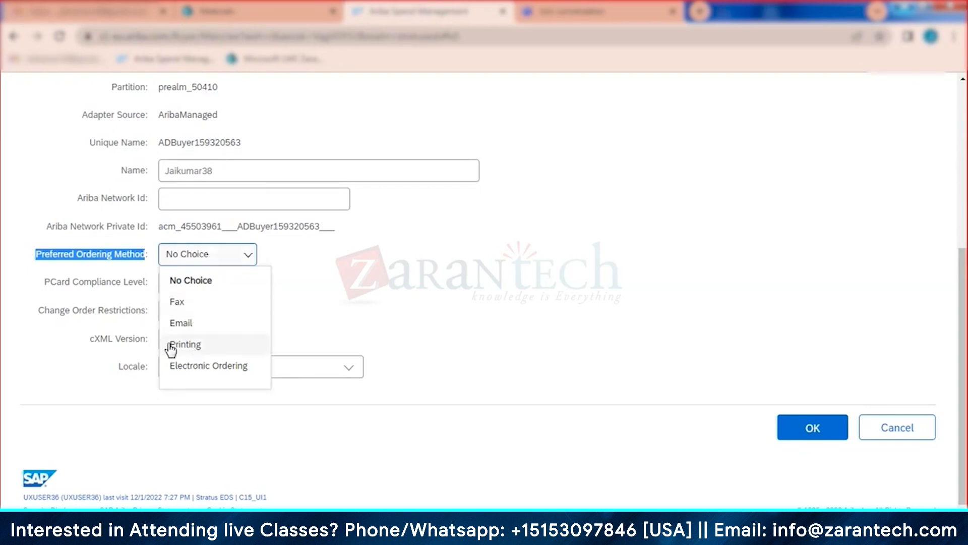
{"action": "left_click", "coordinate": [367, 309]}
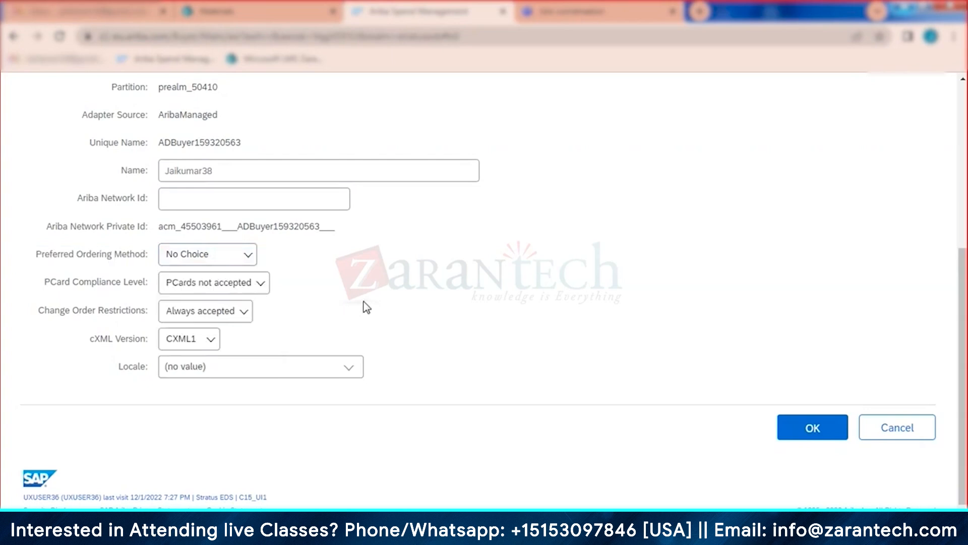
{"action": "left_click", "coordinate": [245, 252]}
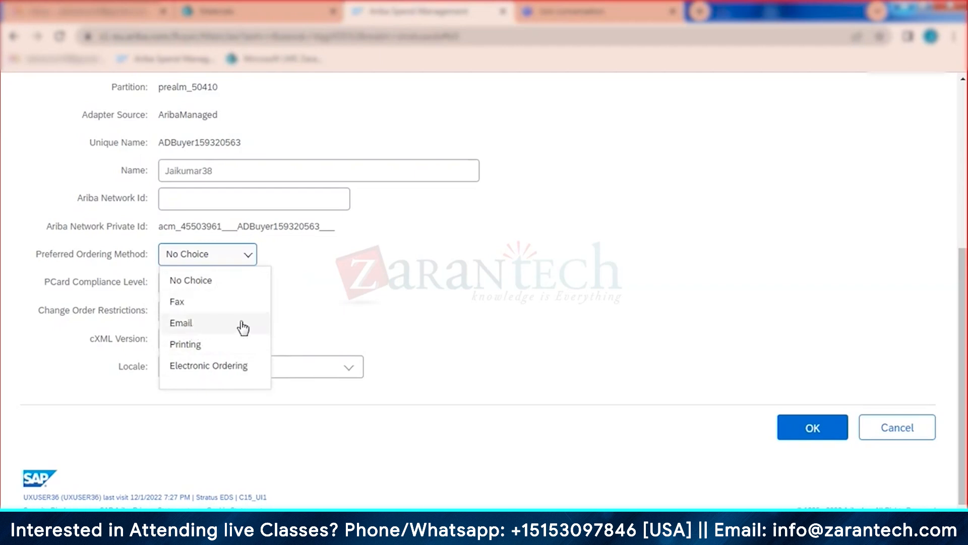
{"action": "left_click", "coordinate": [406, 305]}
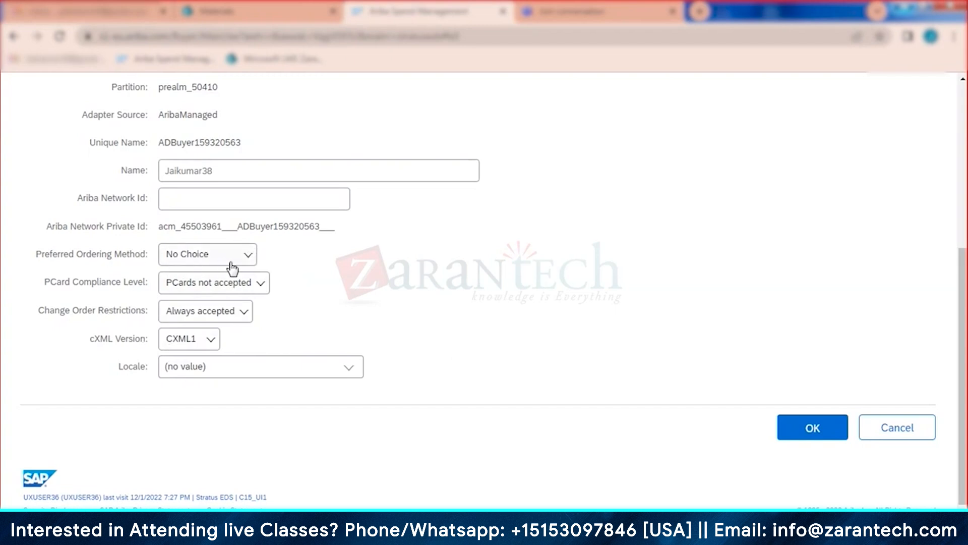
Step: Cancel the supplier location edit and accept the partitioned supplier to return to the common supplier
{"action": "scroll", "coordinate": [492, 395], "scroll_direction": "up", "scroll_amount": 4}
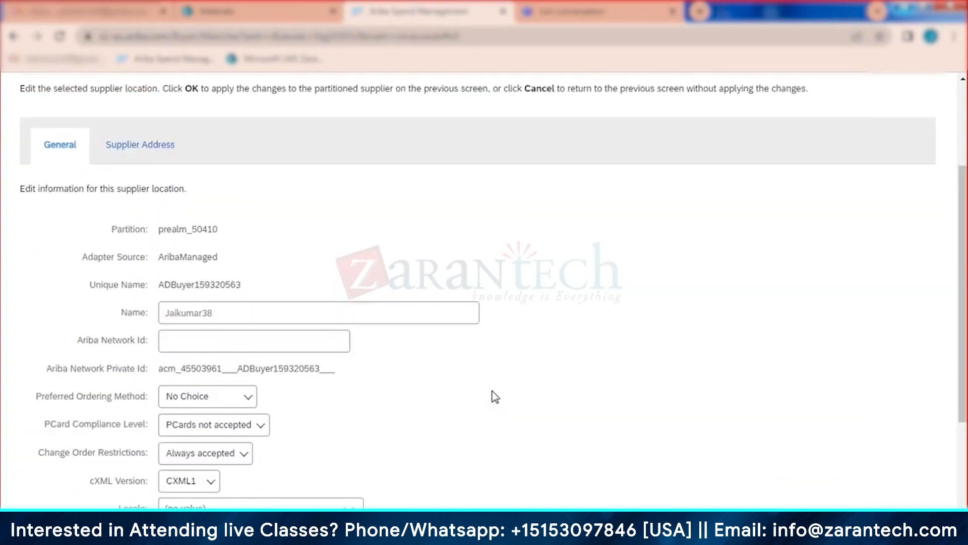
{"action": "scroll", "coordinate": [456, 356], "scroll_direction": "down", "scroll_amount": 3}
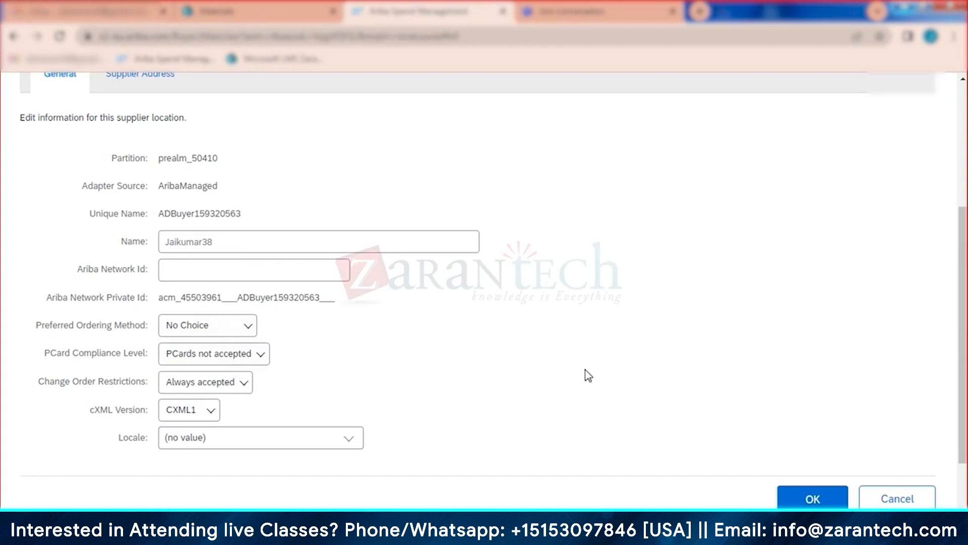
{"action": "scroll", "coordinate": [589, 376], "scroll_direction": "up", "scroll_amount": 4}
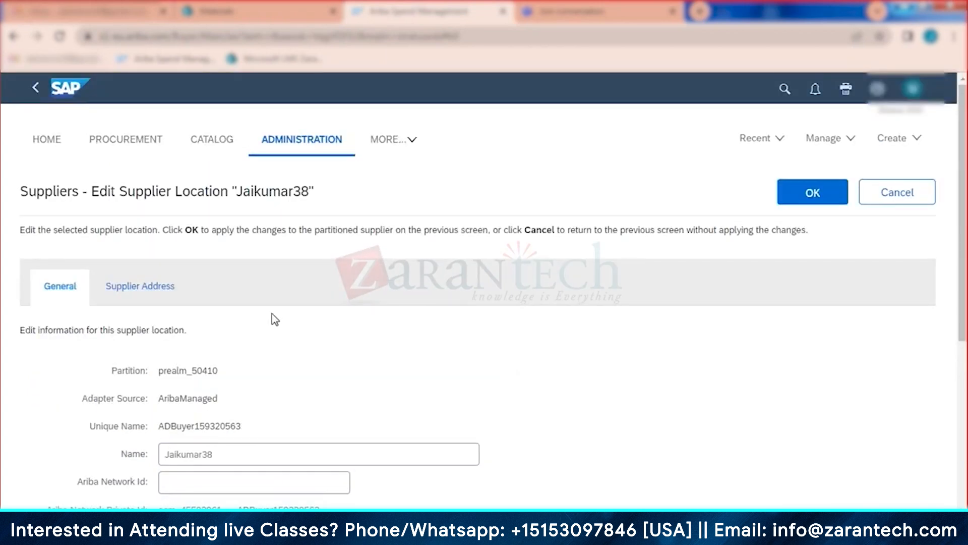
{"action": "left_click", "coordinate": [895, 194]}
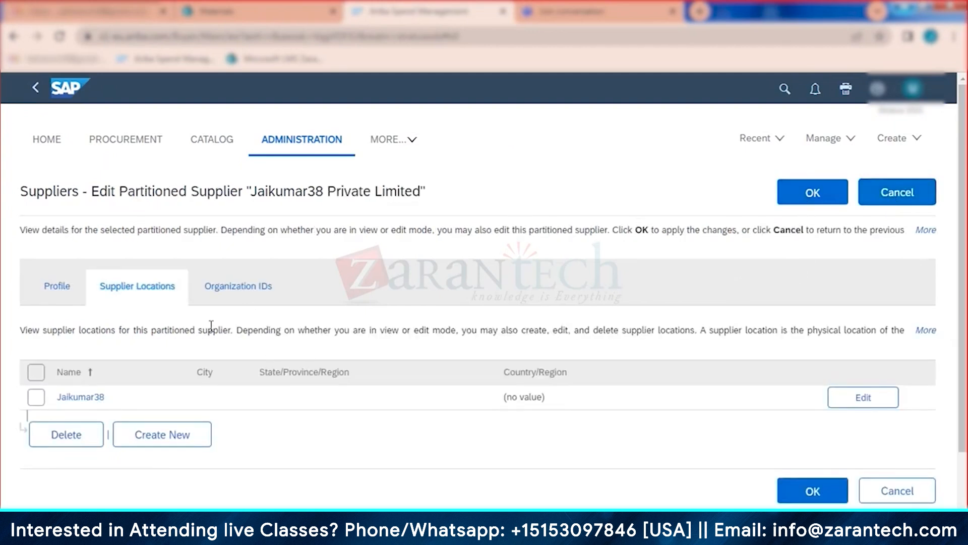
{"action": "left_click", "coordinate": [818, 193]}
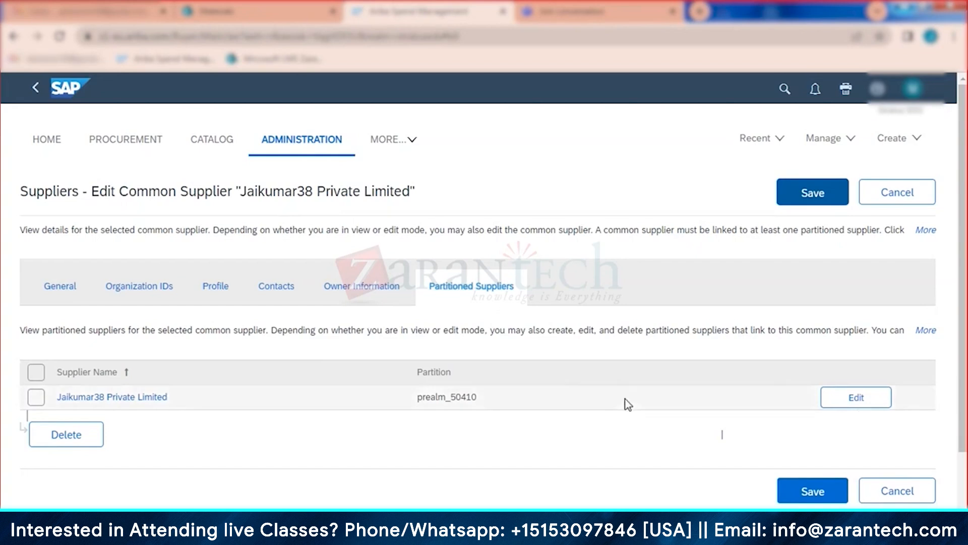
Step: Open the partitioned supplier and view its Supplier Locations, showing the single location Jaikumar38
{"action": "left_click", "coordinate": [860, 406]}
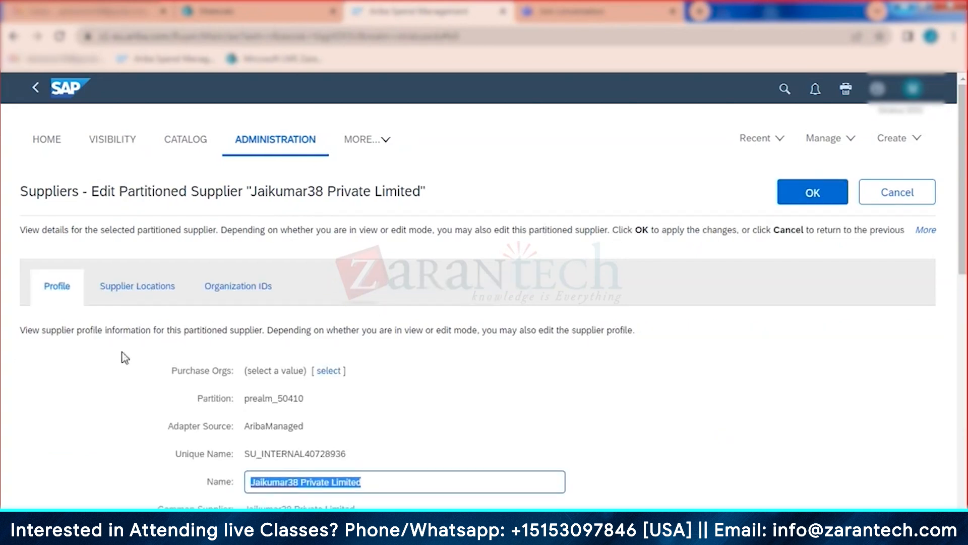
{"action": "left_click", "coordinate": [122, 281]}
{"action": "scroll", "coordinate": [404, 313], "scroll_direction": "down", "scroll_amount": 2}
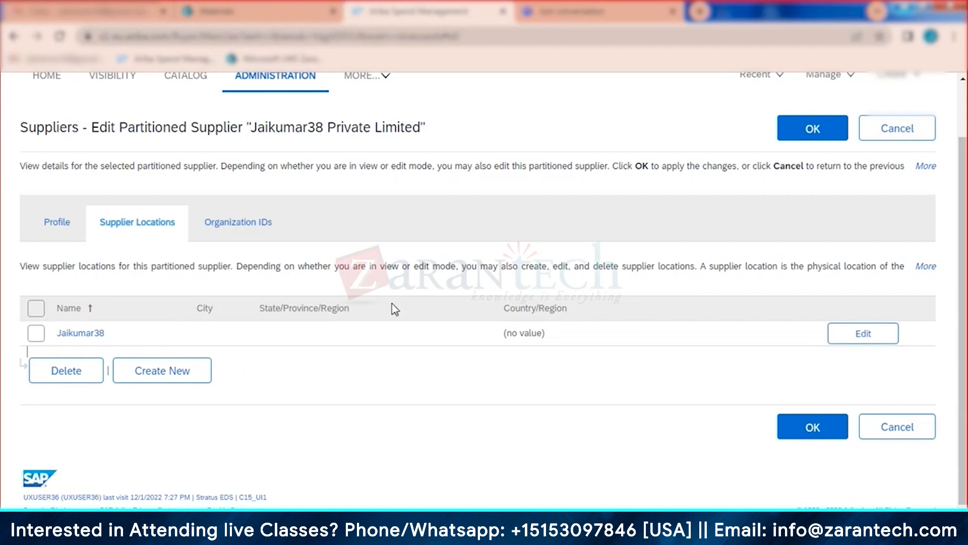
{"action": "left_click", "coordinate": [897, 129]}
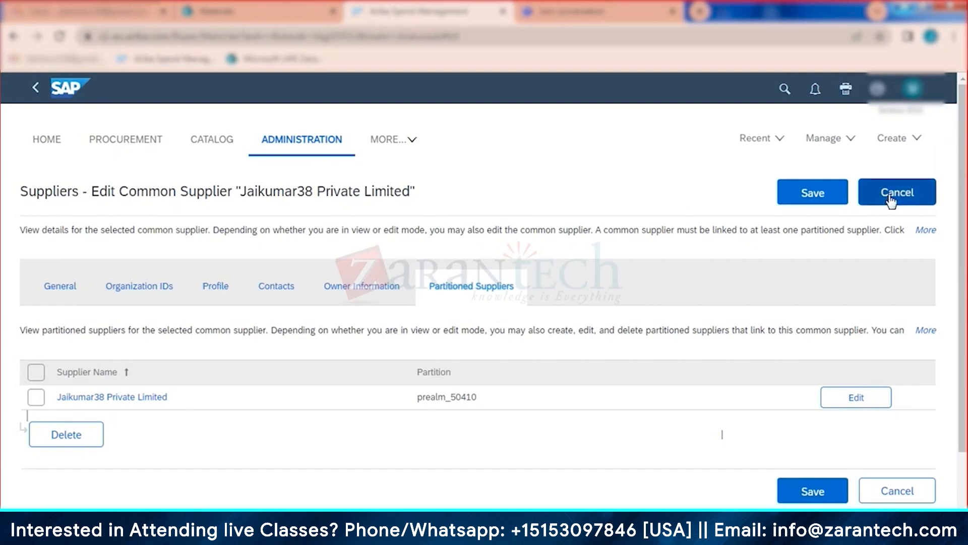
{"action": "left_click", "coordinate": [891, 200]}
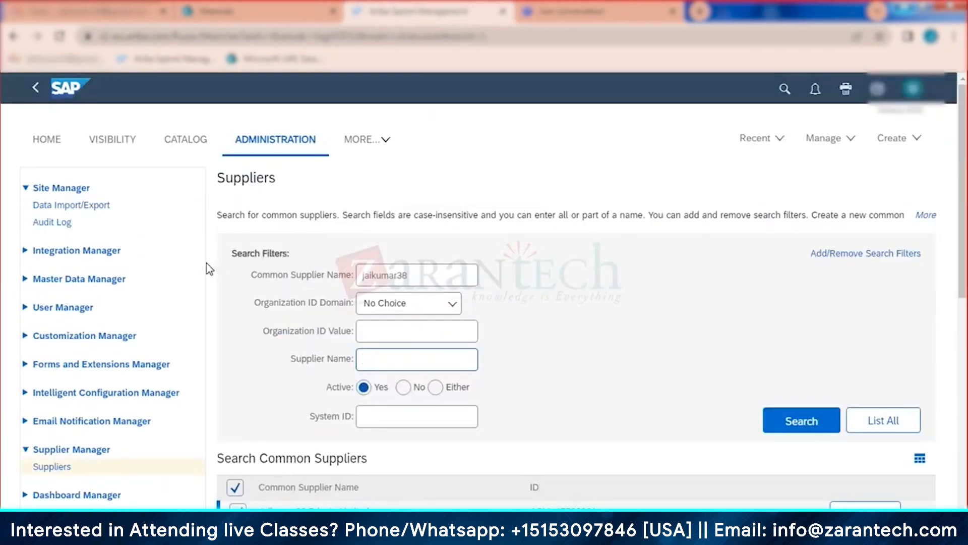
{"action": "scroll", "coordinate": [242, 297], "scroll_direction": "down", "scroll_amount": 2}
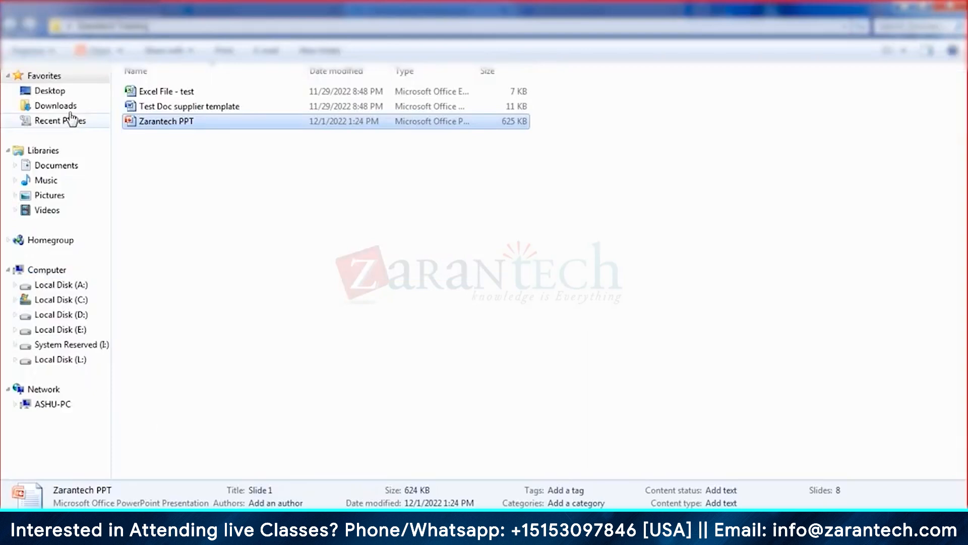
{"action": "left_click", "coordinate": [56, 106]}
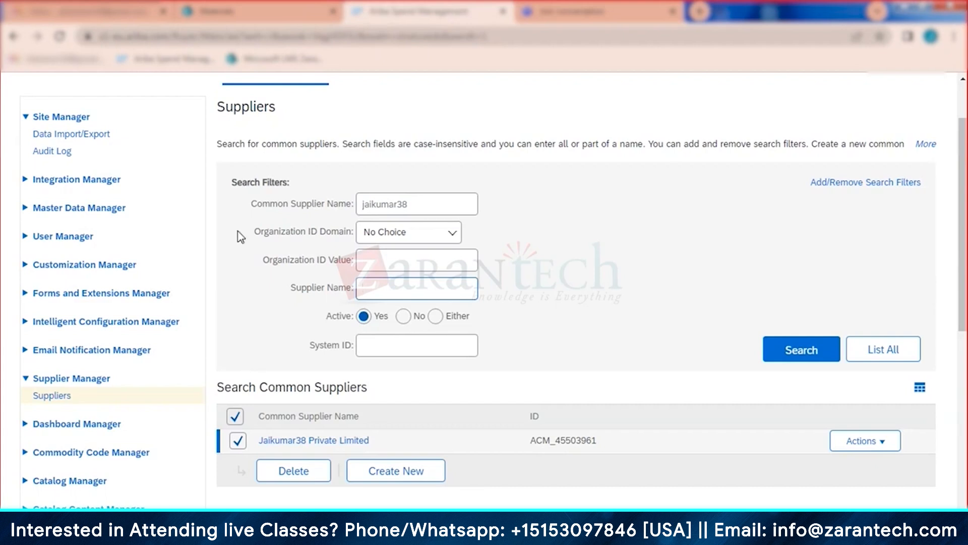
Step: Filter Data Import/Export tasks by Task Name 'payment', listing Import Payment Terms as Completed
{"action": "left_click", "coordinate": [88, 134]}
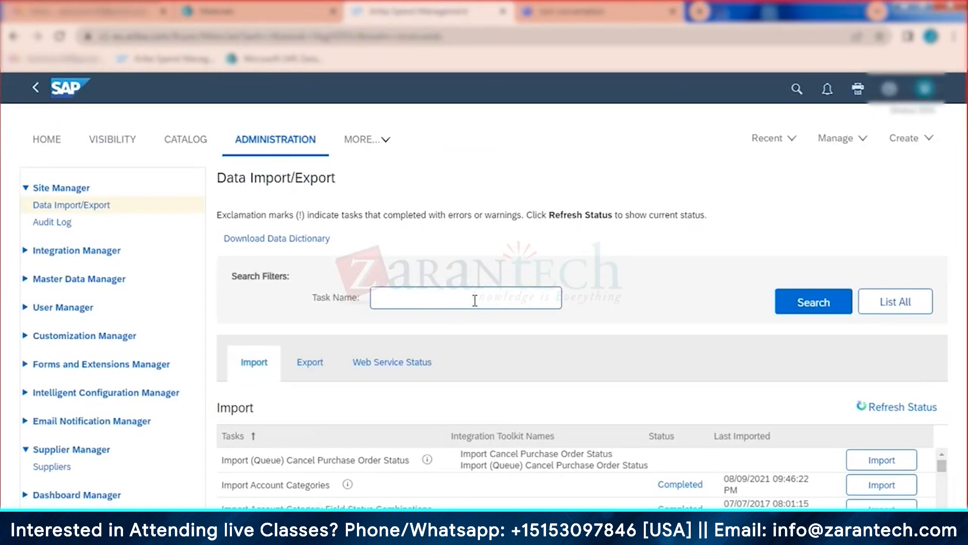
{"action": "scroll", "coordinate": [624, 276], "scroll_direction": "down", "scroll_amount": 1}
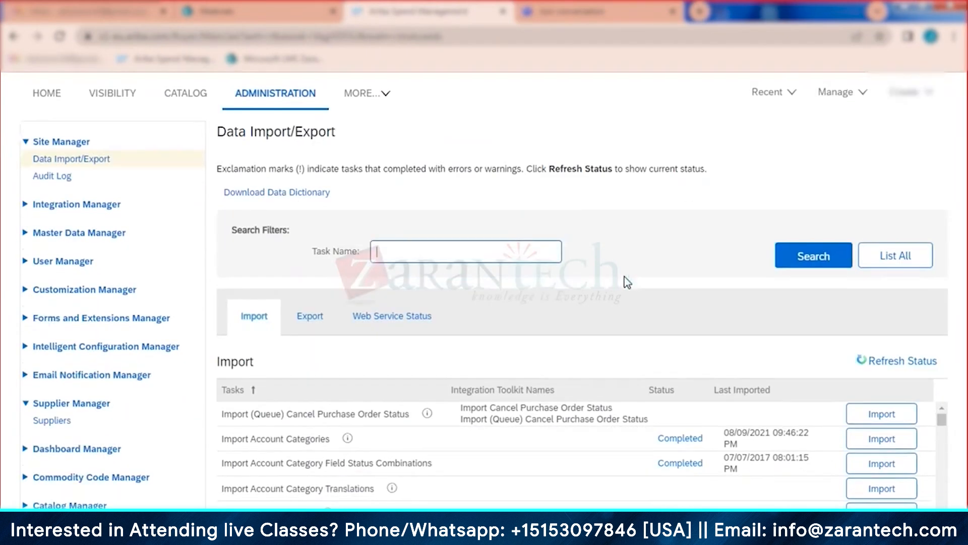
{"action": "scroll", "coordinate": [625, 277], "scroll_direction": "down", "scroll_amount": 1}
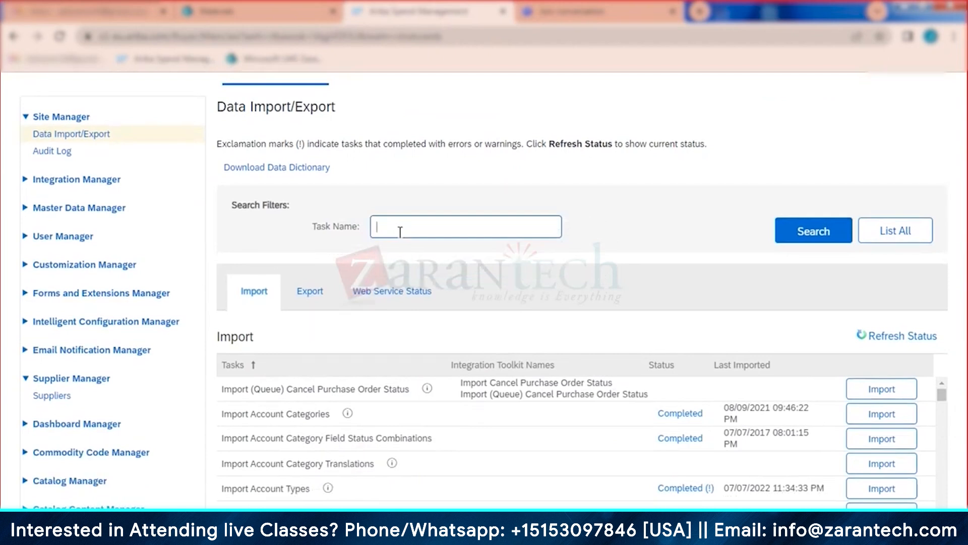
{"action": "type", "text": "bil"}
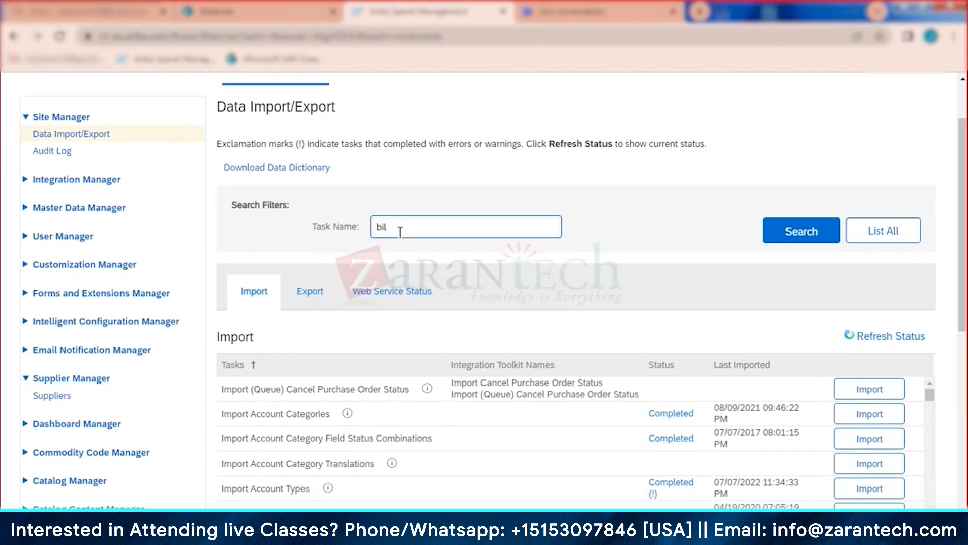
{"action": "key", "text": "BackSpace"}
{"action": "key", "text": "BackSpace"}
{"action": "key", "text": "BackSpace"}
{"action": "type", "text": "payment"}
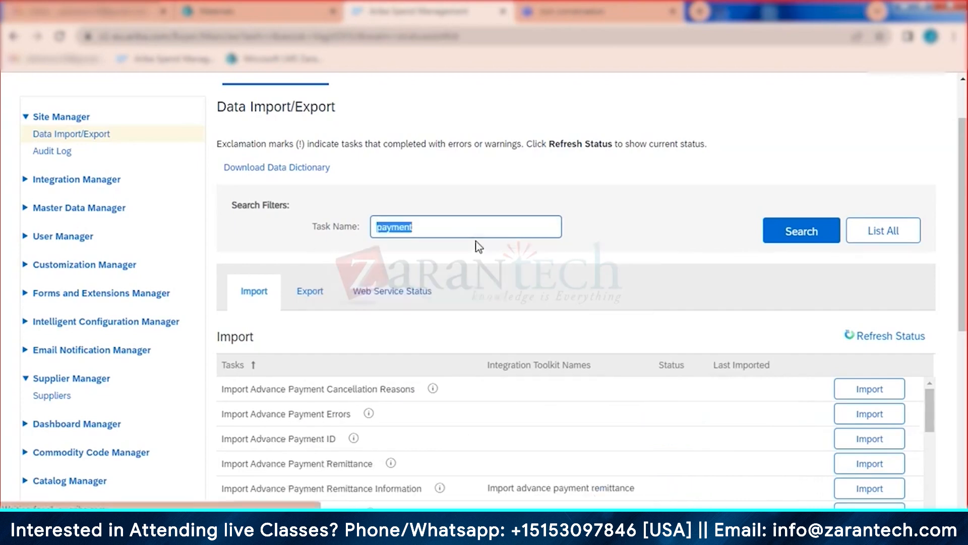
{"action": "scroll", "coordinate": [475, 328], "scroll_direction": "down", "scroll_amount": 3}
{"action": "scroll", "coordinate": [470, 333], "scroll_direction": "down", "scroll_amount": 5}
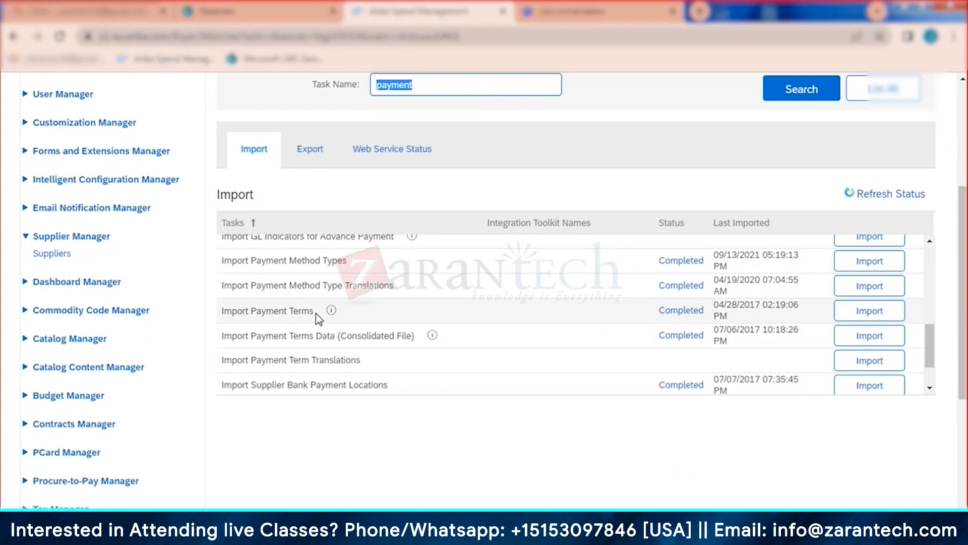
{"action": "type", "text": "company"}
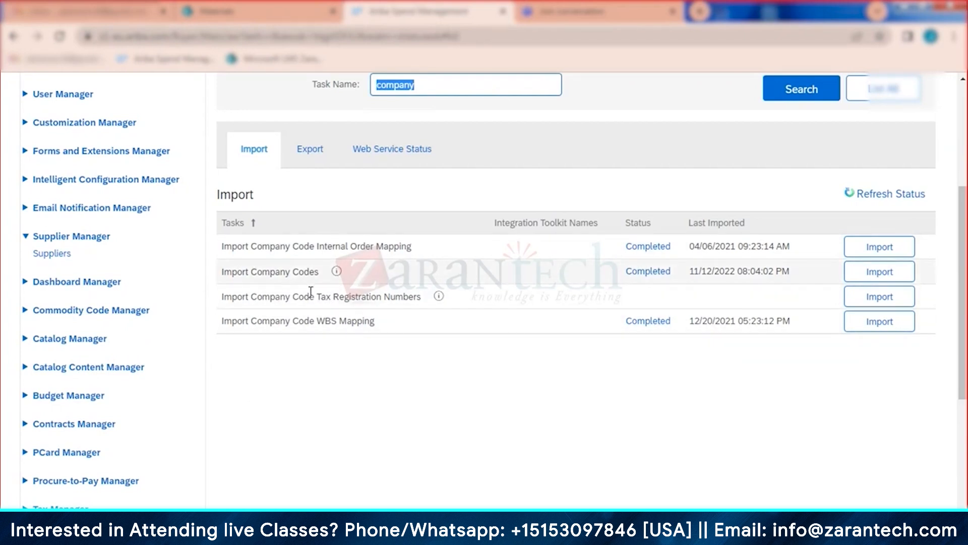
{"action": "type", "text": "supplier"}
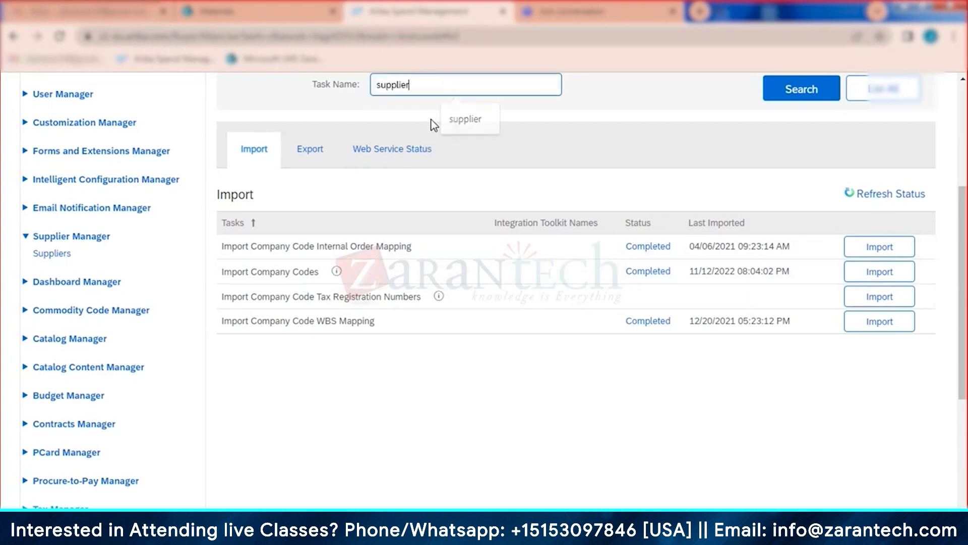
{"action": "key", "text": "Return"}
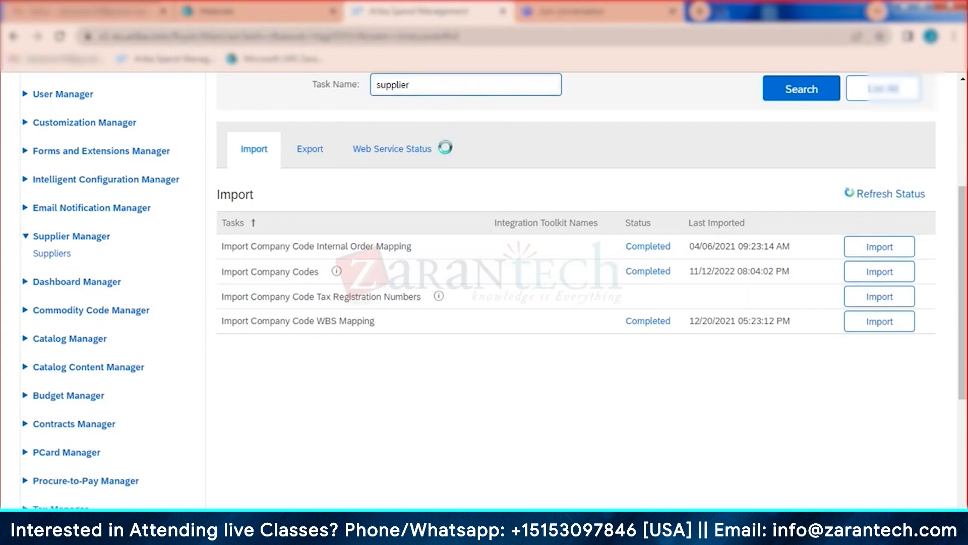
{"action": "scroll", "coordinate": [353, 342], "scroll_direction": "down", "scroll_amount": 2}
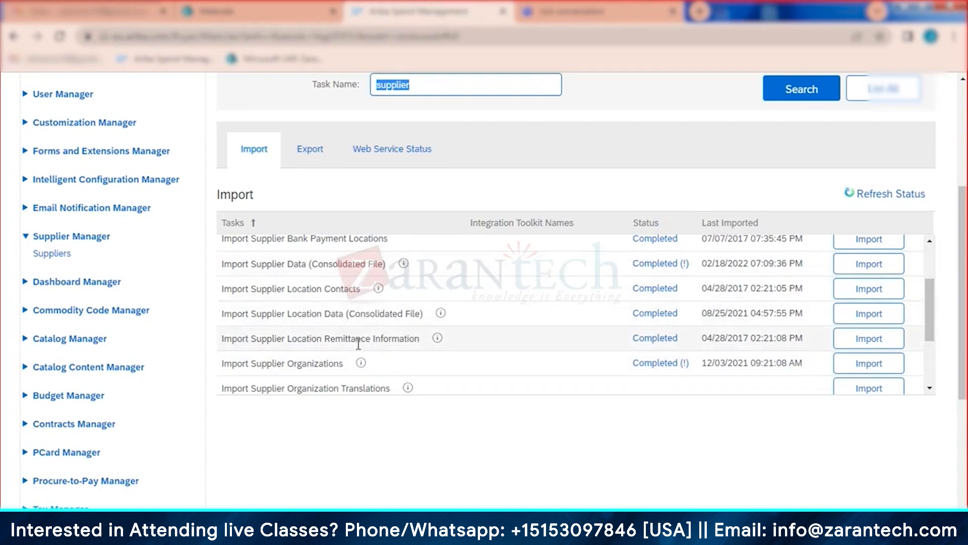
{"action": "scroll", "coordinate": [359, 343], "scroll_direction": "down", "scroll_amount": 2}
{"action": "scroll", "coordinate": [356, 341], "scroll_direction": "down", "scroll_amount": 1}
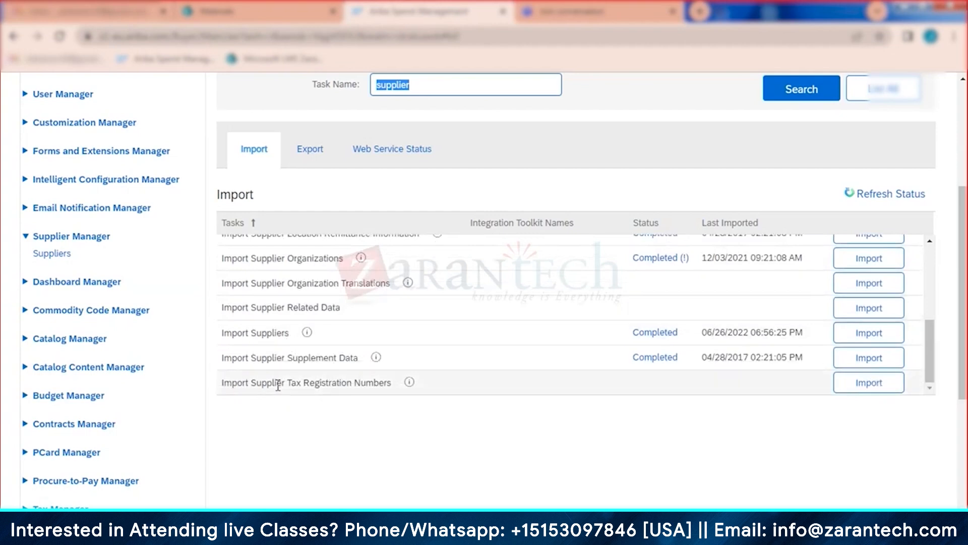
{"action": "scroll", "coordinate": [303, 379], "scroll_direction": "down", "scroll_amount": 1}
{"action": "scroll", "coordinate": [361, 353], "scroll_direction": "down", "scroll_amount": 1}
{"action": "scroll", "coordinate": [364, 384], "scroll_direction": "up", "scroll_amount": 5}
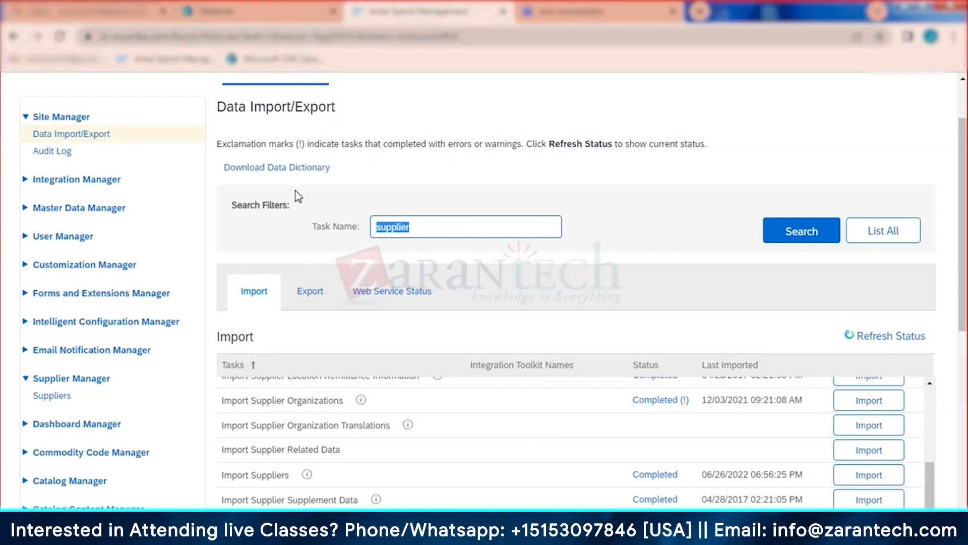
Step: Search Suppliers by Common Supplier Name 'jai', choosing the Jaikumar38 Private Limited suggestion
{"action": "left_click", "coordinate": [44, 397]}
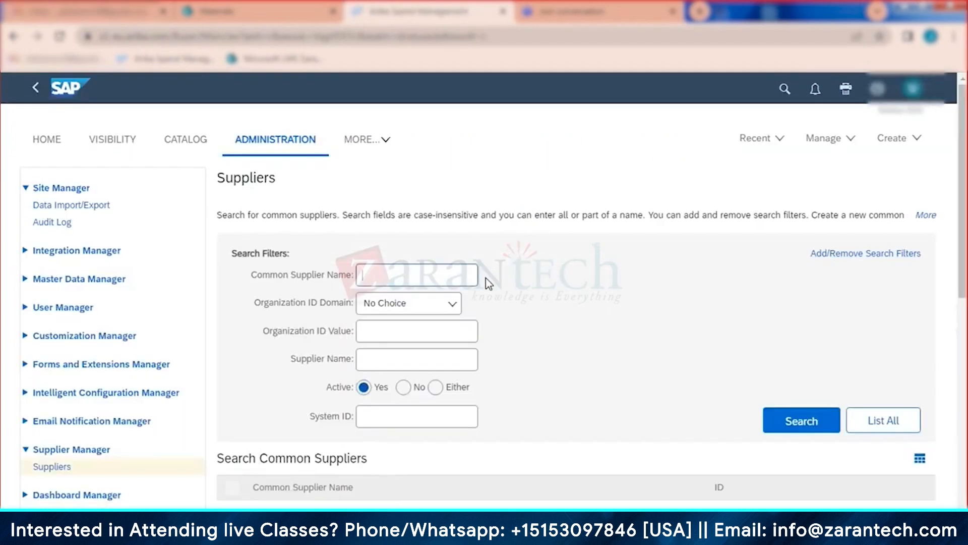
{"action": "type", "text": "al"}
{"action": "key", "text": "BackSpace"}
{"action": "key", "text": "BackSpace"}
{"action": "type", "text": "jaikumar38"}
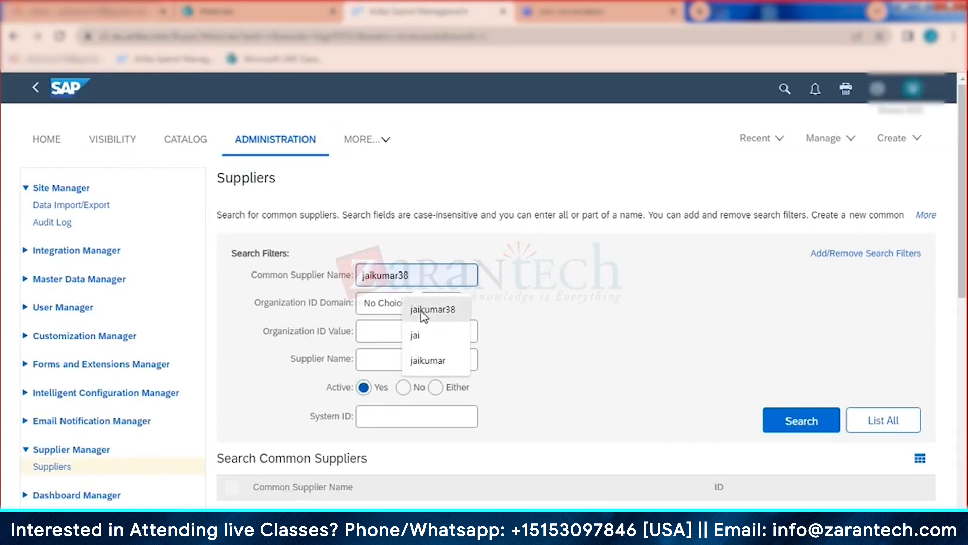
{"action": "left_click", "coordinate": [433, 310]}
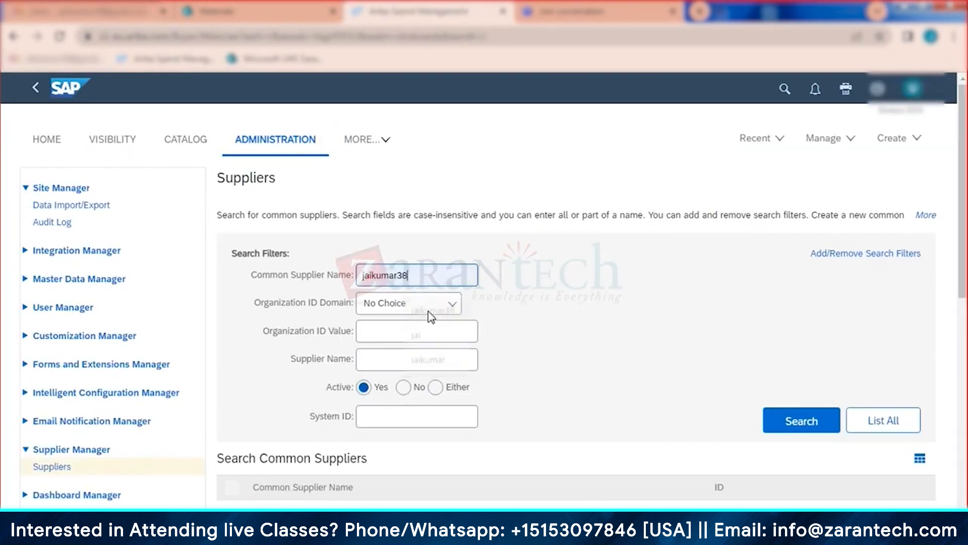
{"action": "left_click", "coordinate": [788, 432]}
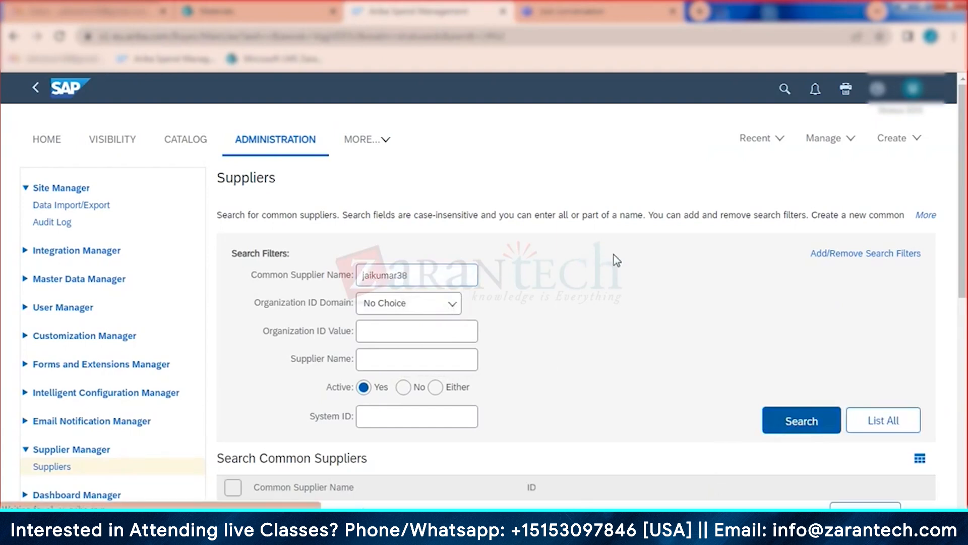
{"action": "scroll", "coordinate": [598, 266], "scroll_direction": "down", "scroll_amount": 1}
{"action": "scroll", "coordinate": [598, 266], "scroll_direction": "down", "scroll_amount": 3}
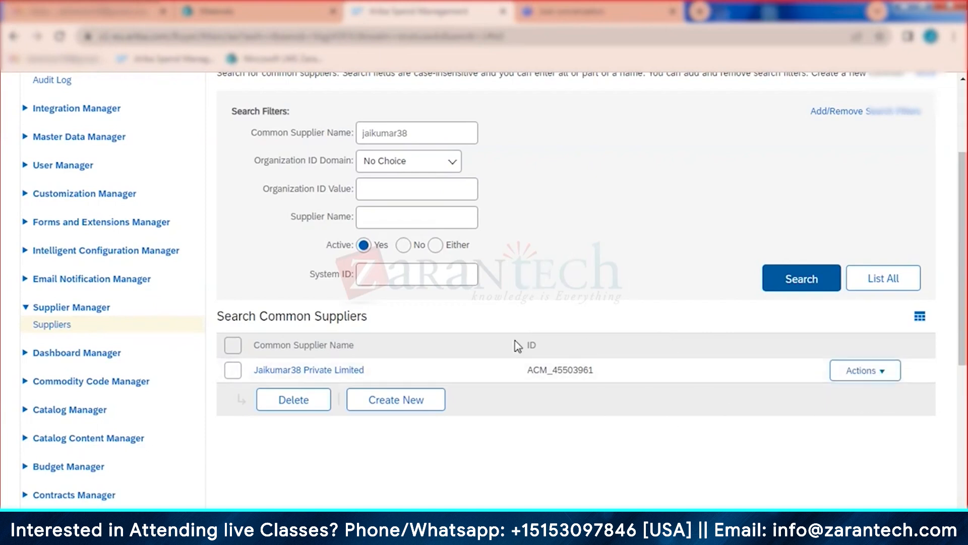
Step: Deactivate Jaikumar38 Private Limited and confirm; the active supplier search now returns no items
{"action": "left_click", "coordinate": [883, 382]}
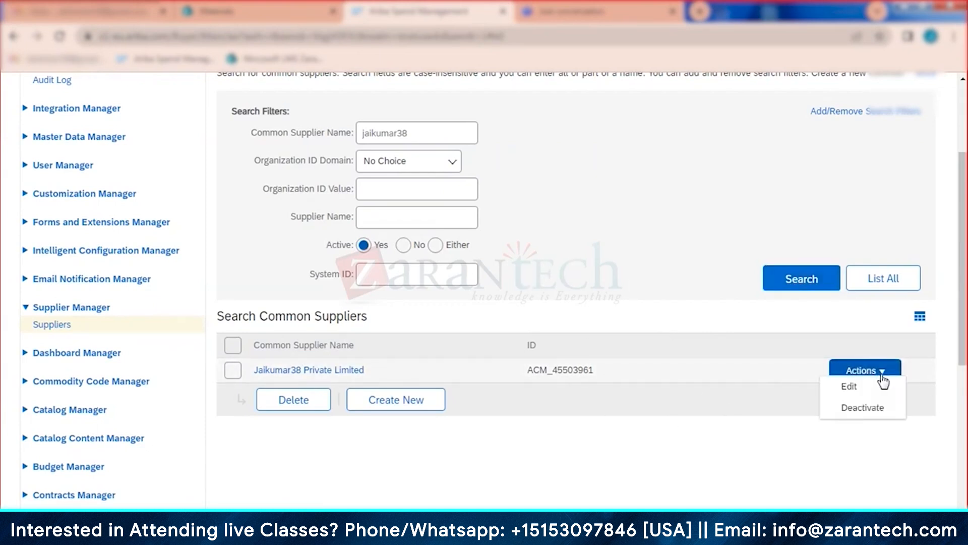
{"action": "left_click", "coordinate": [864, 408]}
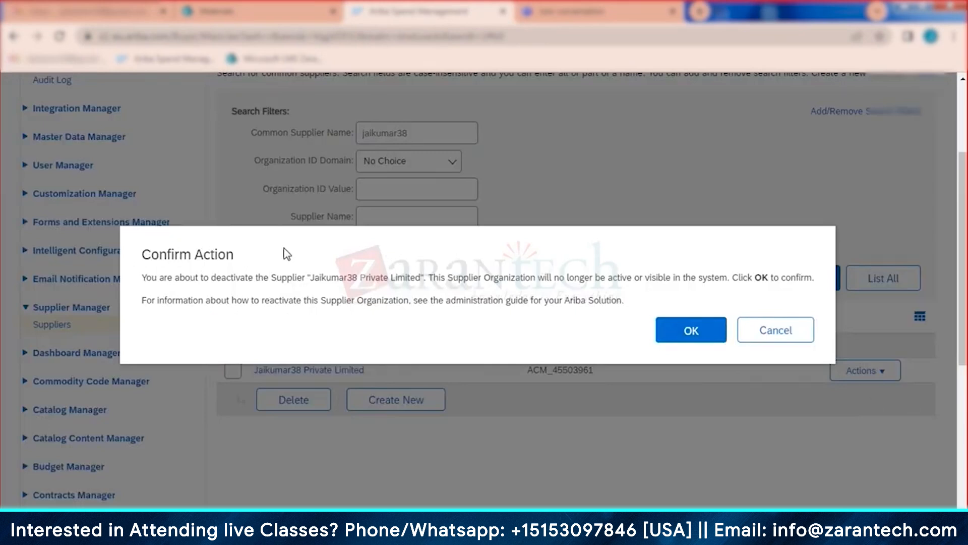
{"action": "left_click", "coordinate": [719, 338]}
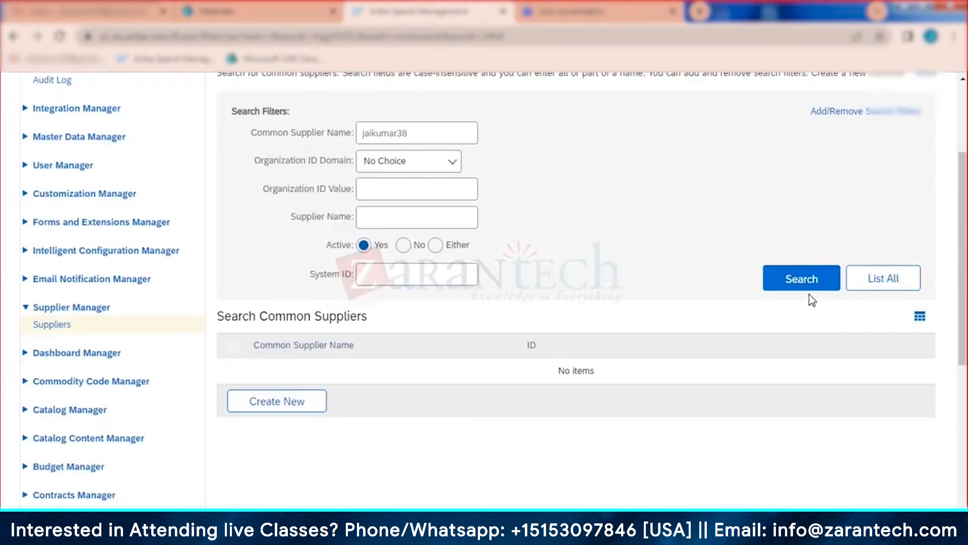
{"action": "left_click", "coordinate": [810, 282]}
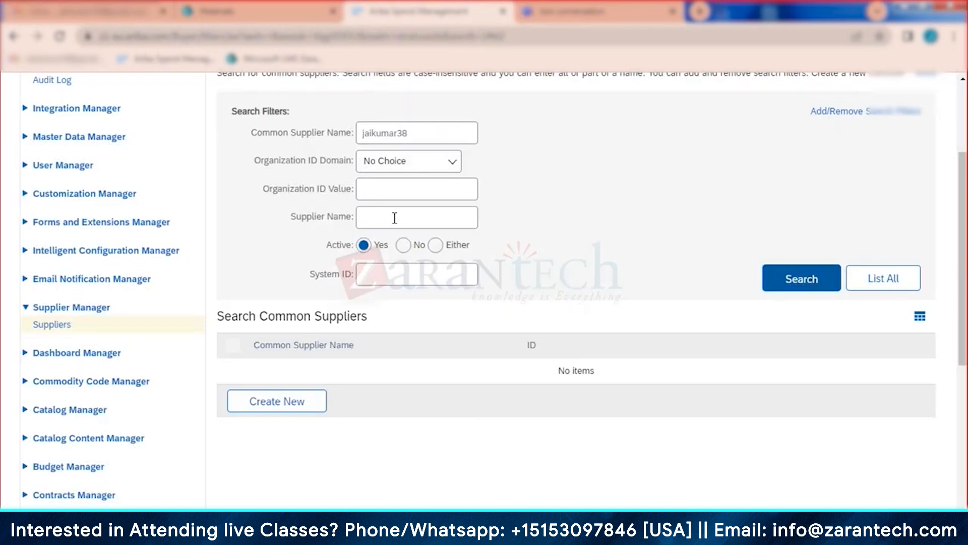
Step: Clear Common Supplier Name and search using only the suggested Supplier Name
{"action": "left_click_drag", "start_coordinate": [423, 133], "coordinate": [272, 129]}
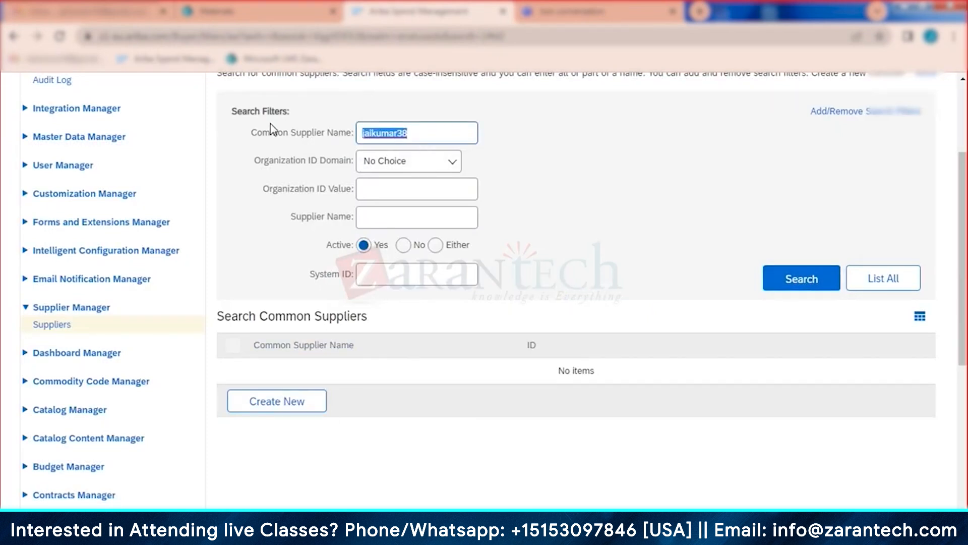
{"action": "left_click", "coordinate": [374, 217]}
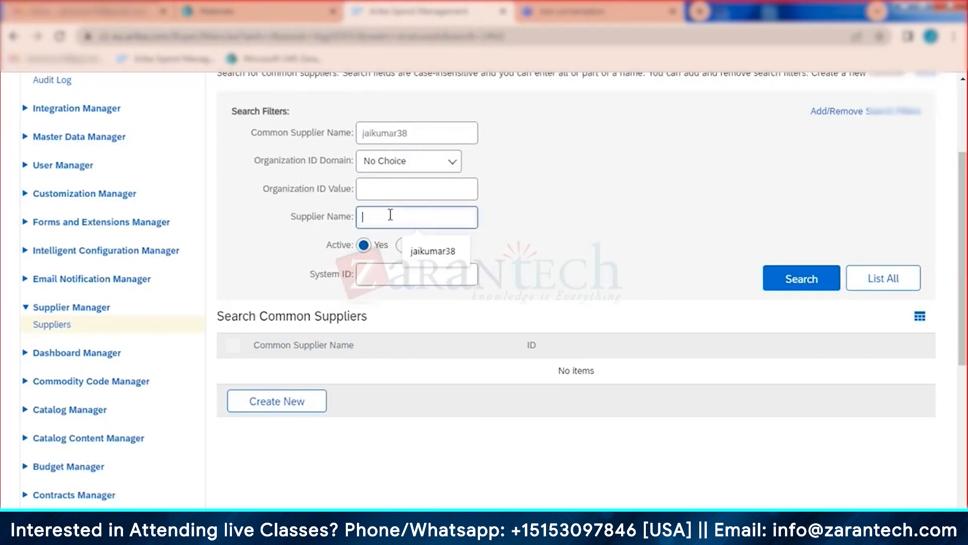
{"action": "left_click", "coordinate": [432, 251]}
{"action": "left_click_drag", "start_coordinate": [433, 134], "coordinate": [290, 130]}
{"action": "key", "text": "BackSpace"}
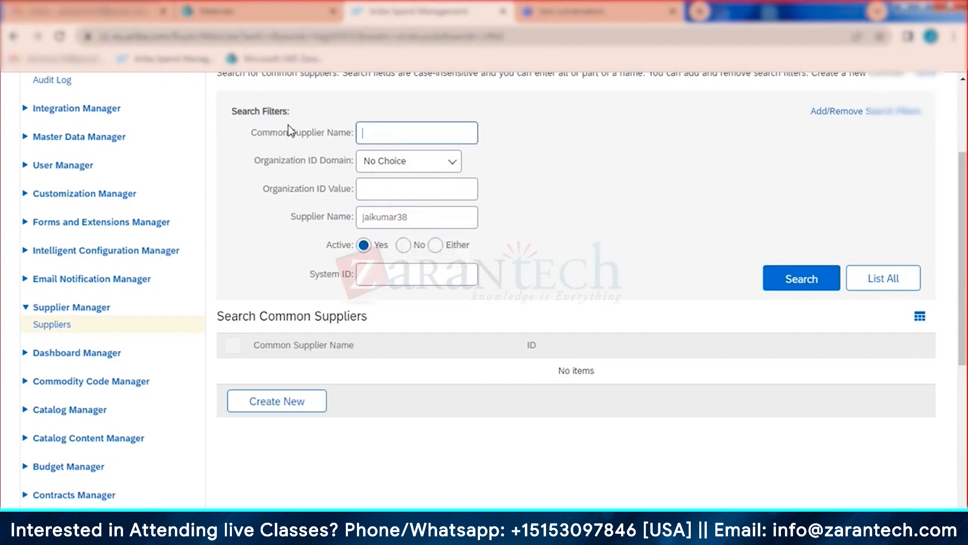
{"action": "left_click", "coordinate": [775, 281]}
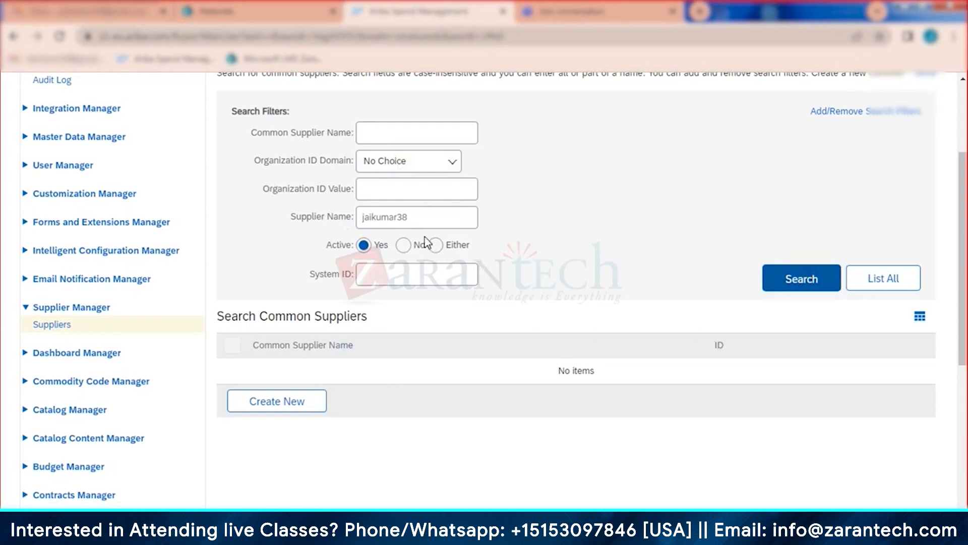
Step: Set Active to No and search inactive suppliers by common supplier name jaikumar38
{"action": "left_click", "coordinate": [431, 216]}
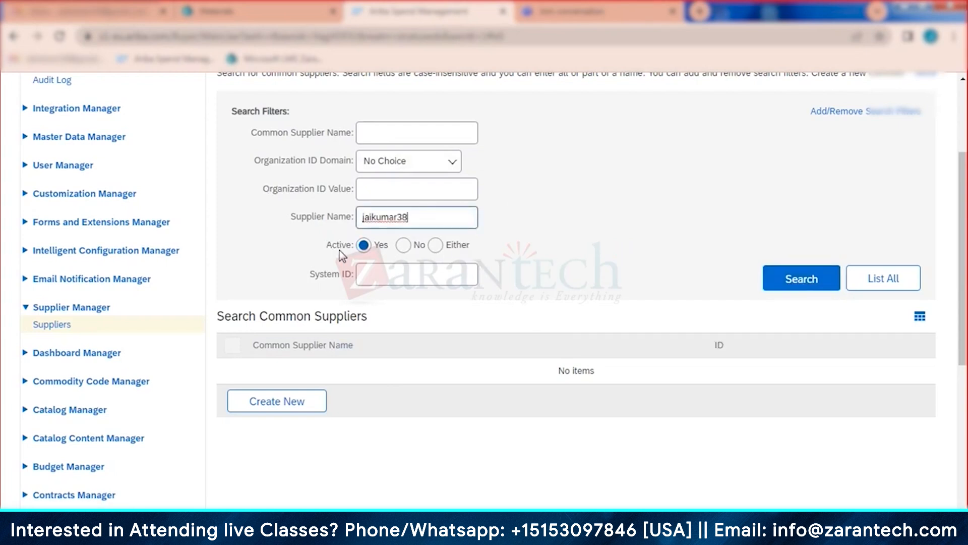
{"action": "left_click", "coordinate": [403, 246]}
{"action": "left_click", "coordinate": [780, 280]}
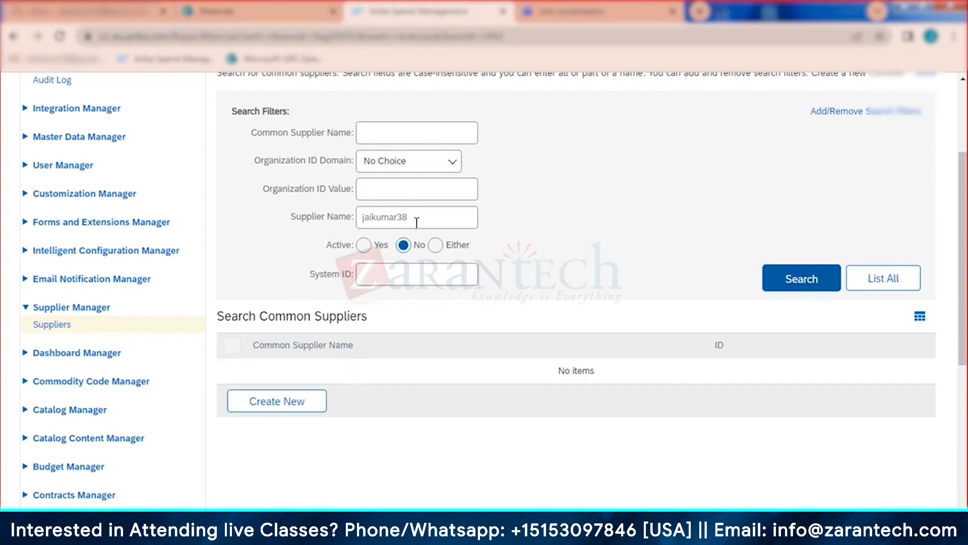
{"action": "left_click_drag", "start_coordinate": [410, 218], "coordinate": [292, 227]}
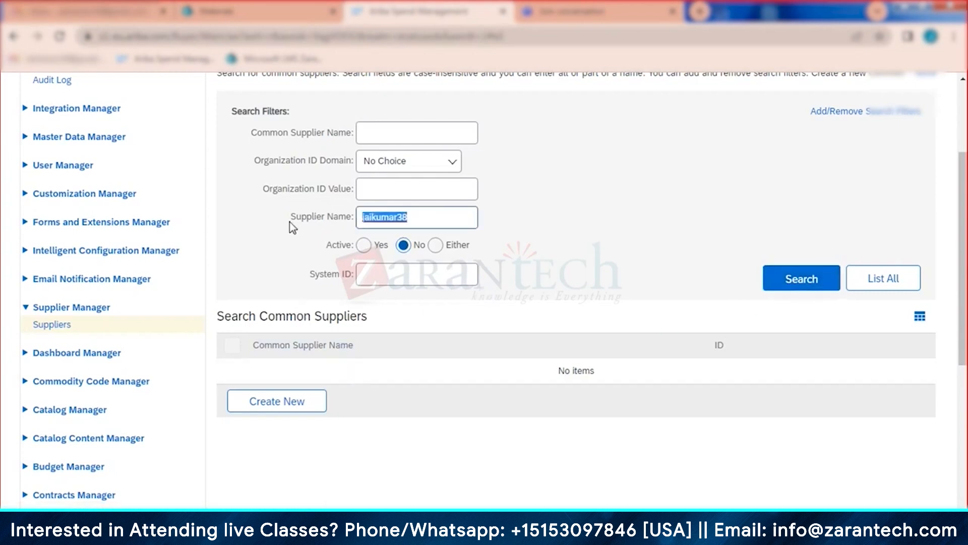
{"action": "key", "text": "BackSpace"}
{"action": "left_click", "coordinate": [367, 134]}
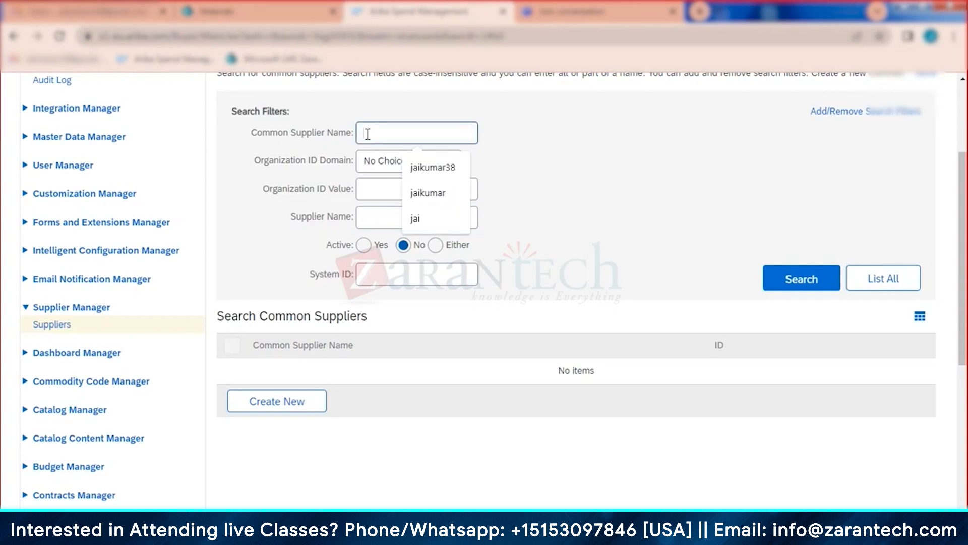
{"action": "key", "text": "Down"}
{"action": "key", "text": "Return"}
{"action": "key", "text": "Return"}
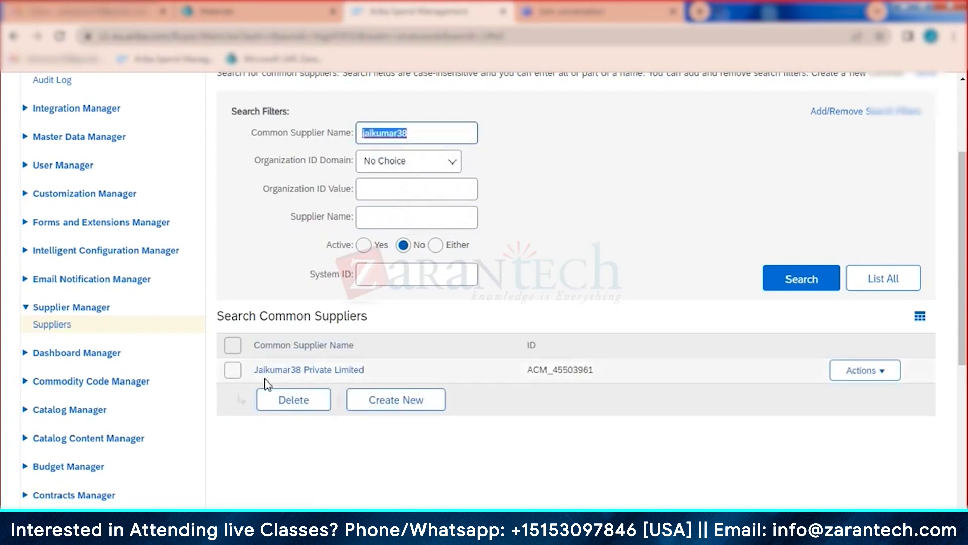
{"action": "left_click", "coordinate": [879, 374]}
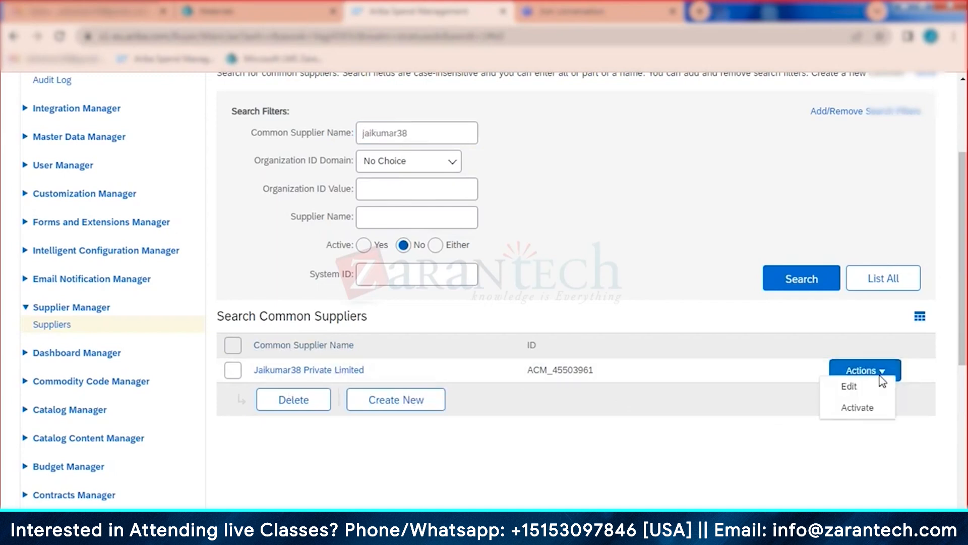
Step: Activate the supplier, set Active back to Yes, and search to see it listed again
{"action": "left_click", "coordinate": [857, 411]}
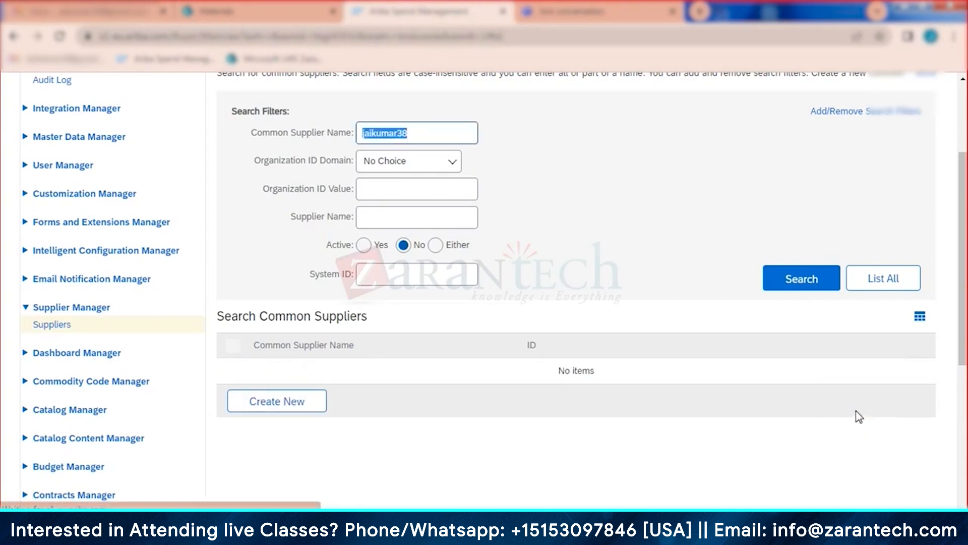
{"action": "left_click", "coordinate": [363, 246]}
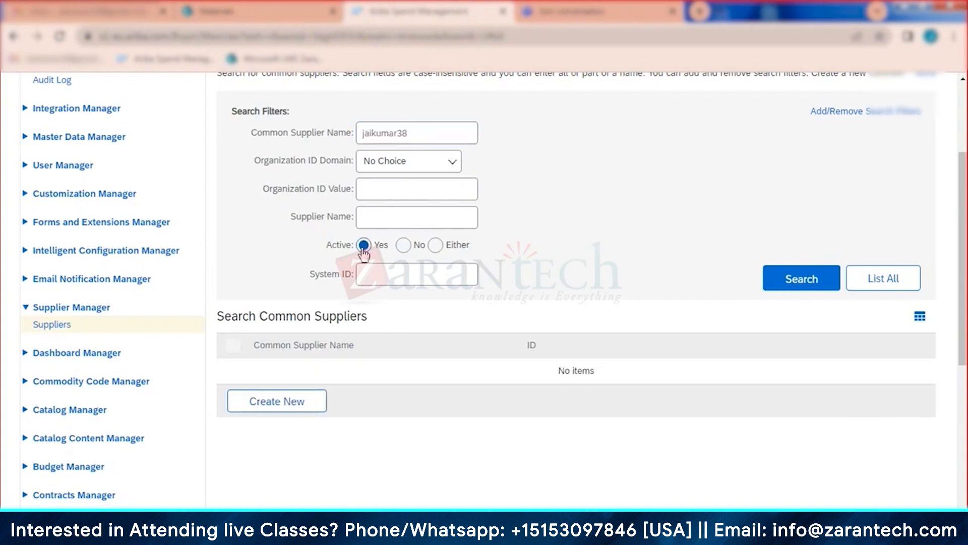
{"action": "left_click", "coordinate": [823, 281]}
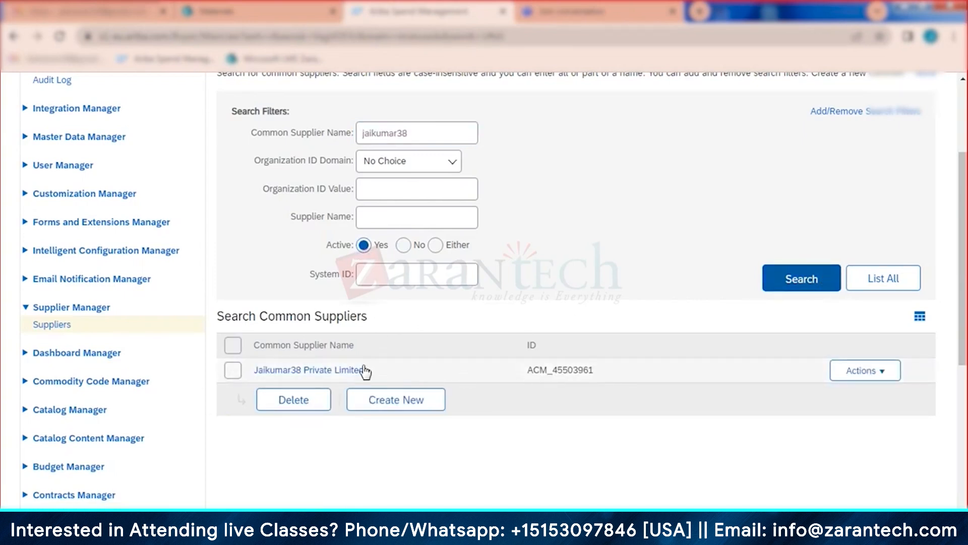
Step: Open the supplier's details, check its partitioned suppliers, then close them with Done
{"action": "left_click", "coordinate": [359, 371]}
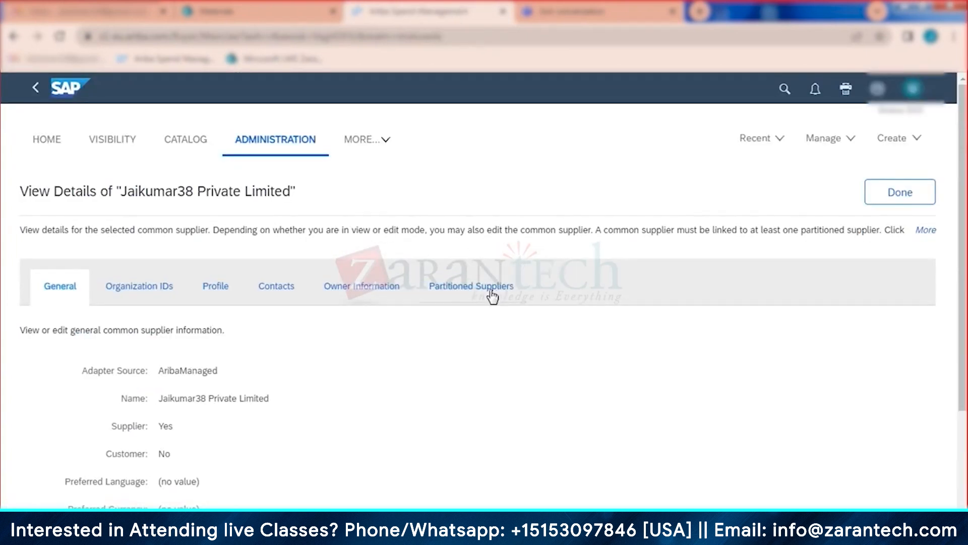
{"action": "left_click", "coordinate": [490, 290]}
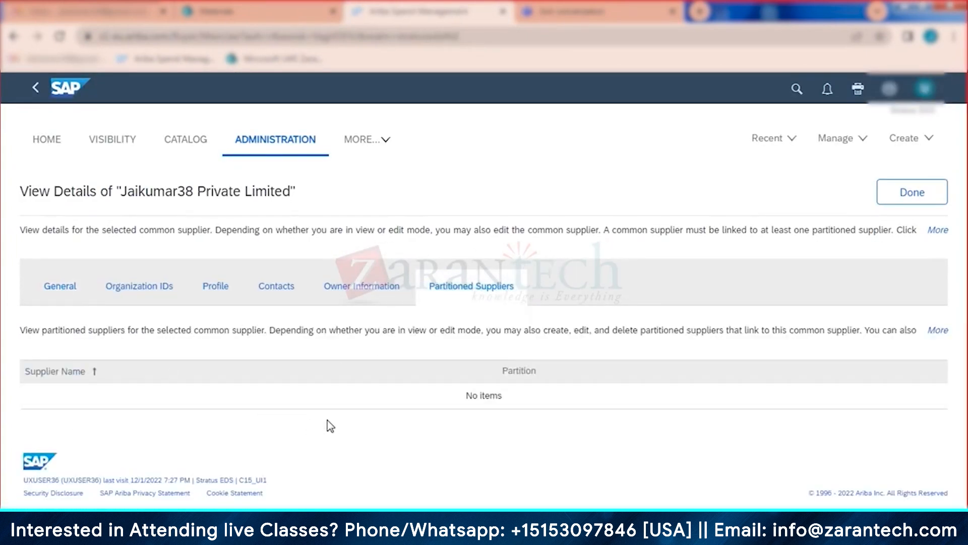
{"action": "left_click", "coordinate": [891, 200]}
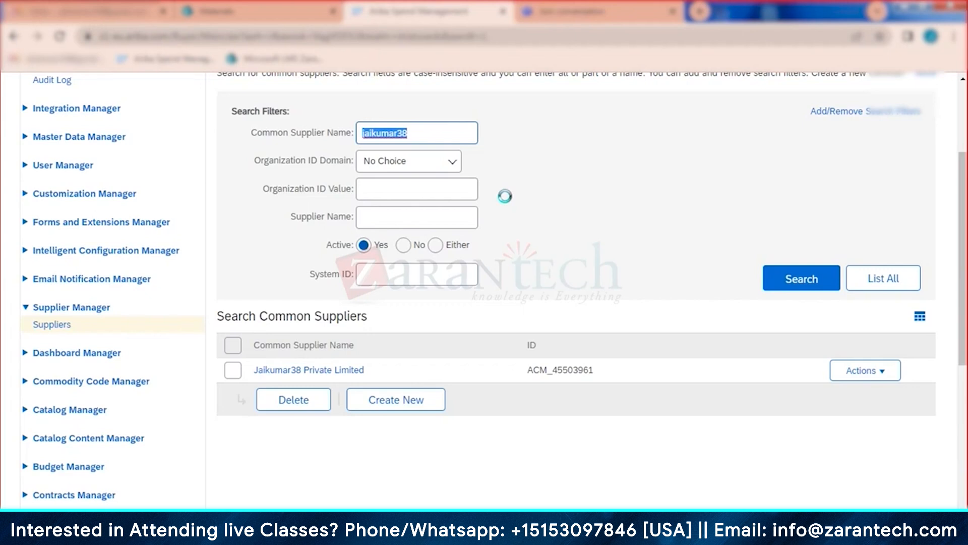
Step: Dismiss the supplier Actions menu and go to Supplier Management > Core Administration
{"action": "left_click", "coordinate": [889, 379]}
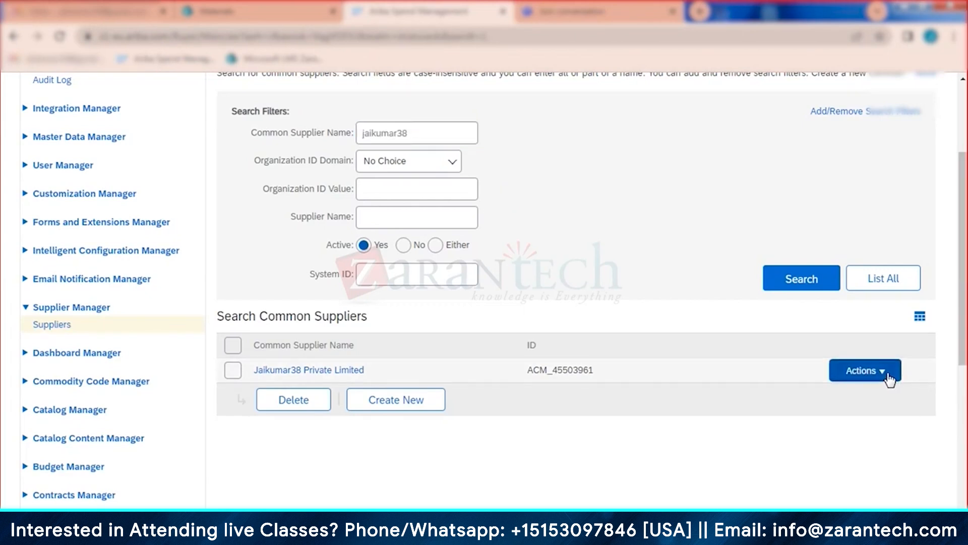
{"action": "left_click", "coordinate": [764, 428]}
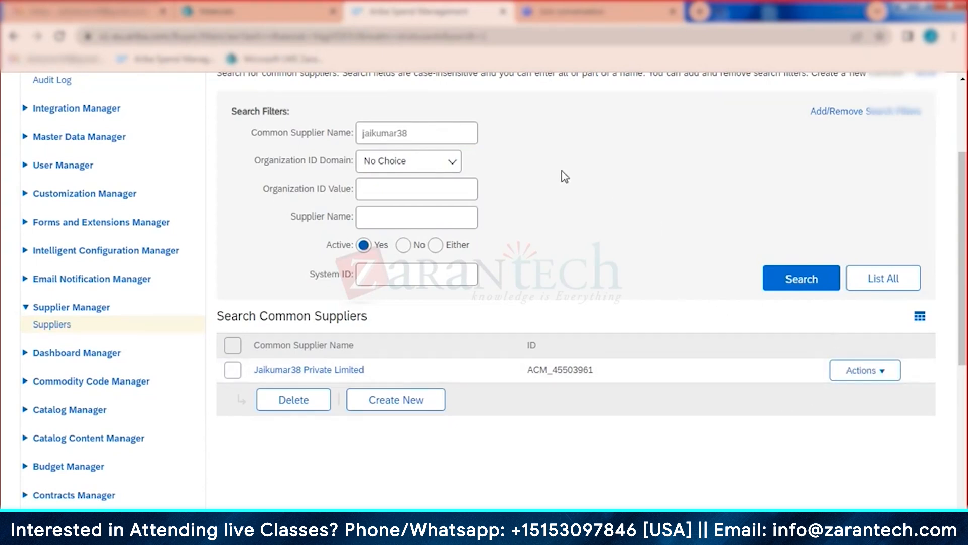
{"action": "scroll", "coordinate": [541, 220], "scroll_direction": "up", "scroll_amount": 1}
{"action": "scroll", "coordinate": [542, 223], "scroll_direction": "up", "scroll_amount": 3}
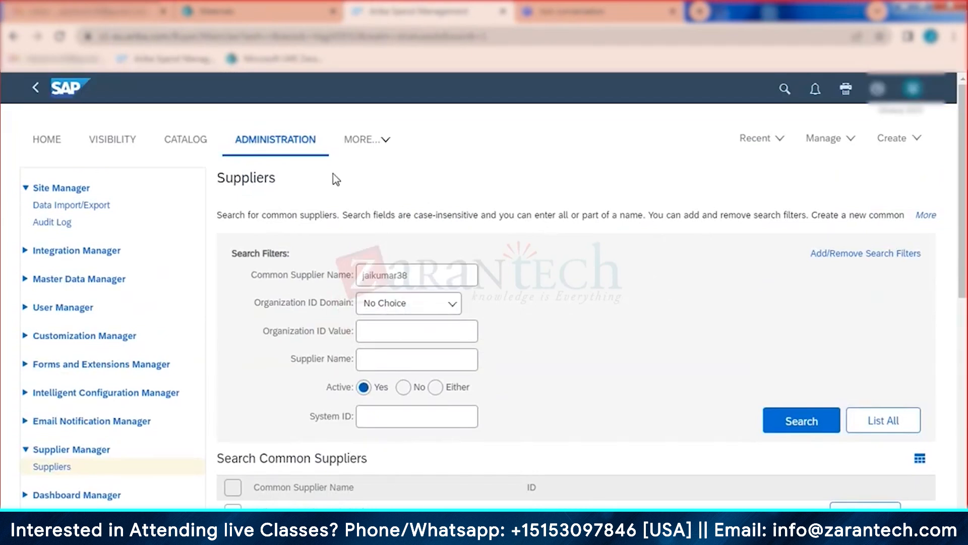
{"action": "left_click", "coordinate": [383, 139]}
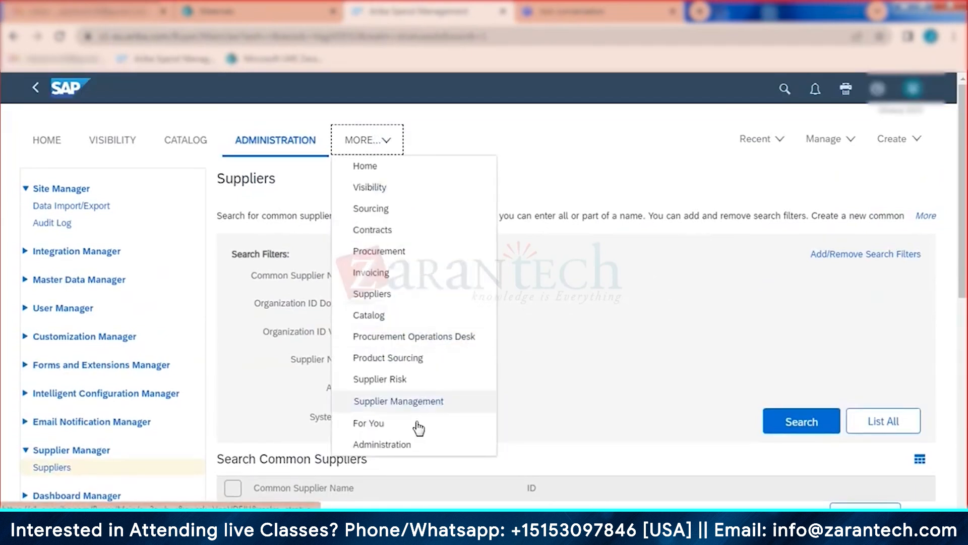
{"action": "left_click", "coordinate": [417, 405]}
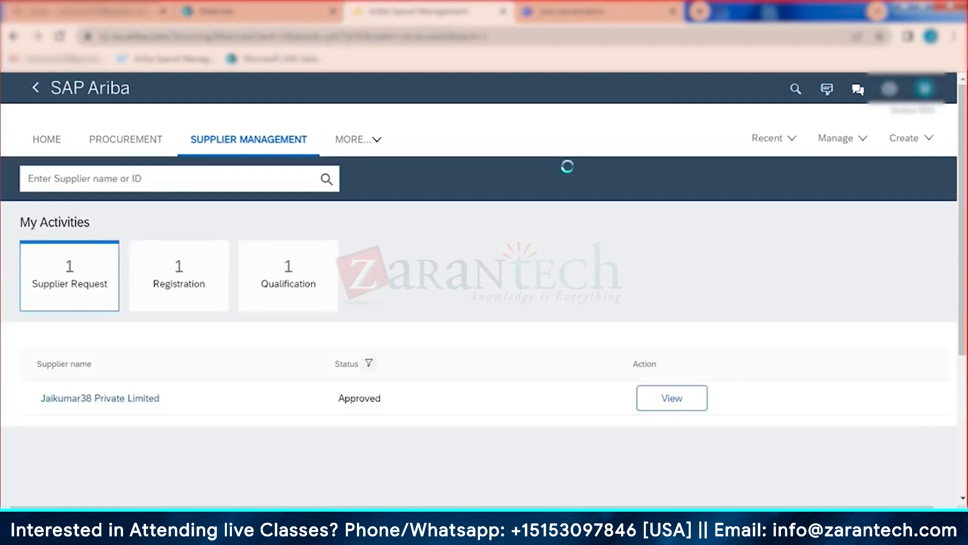
{"action": "left_click", "coordinate": [841, 139]}
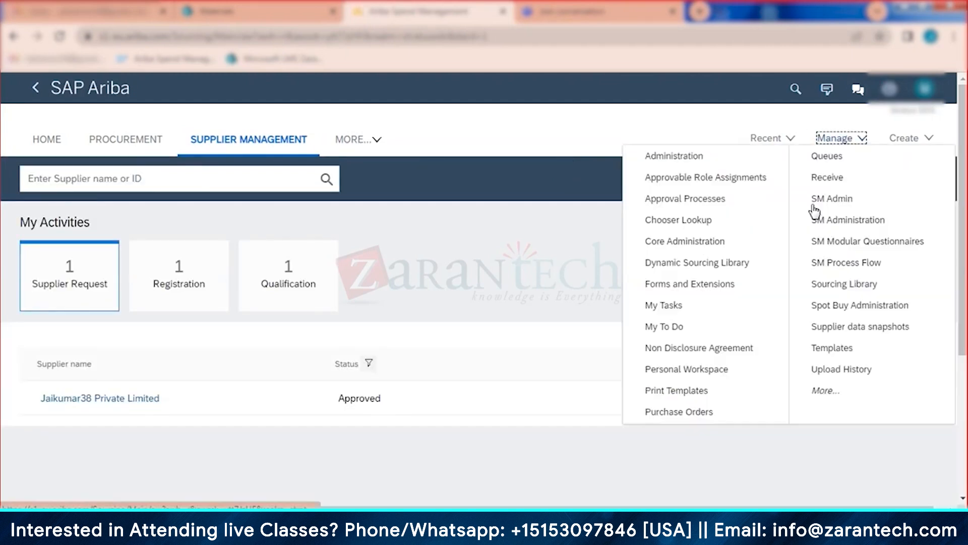
{"action": "left_click", "coordinate": [700, 245]}
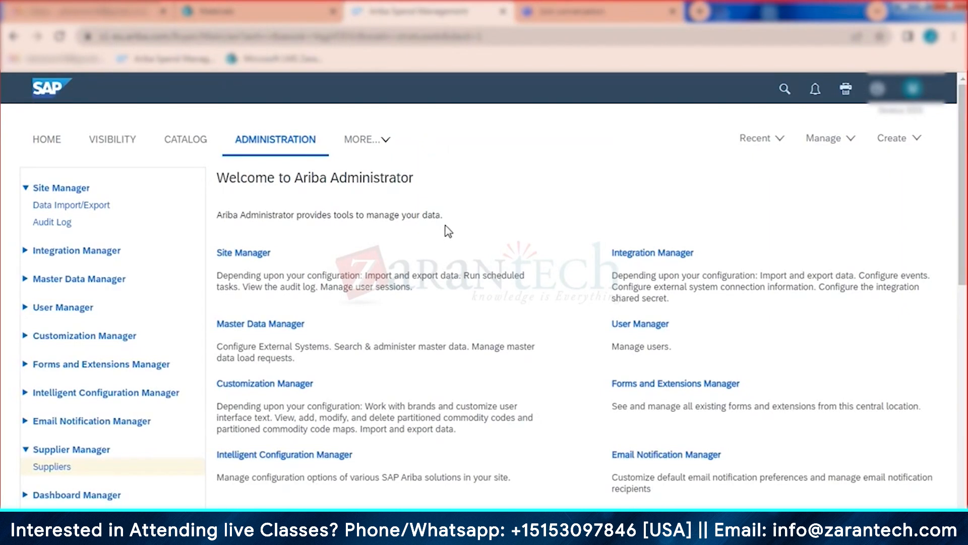
Step: Open Data Import/Export, filter tasks by 'supplier', and switch to the export task list
{"action": "left_click", "coordinate": [99, 206]}
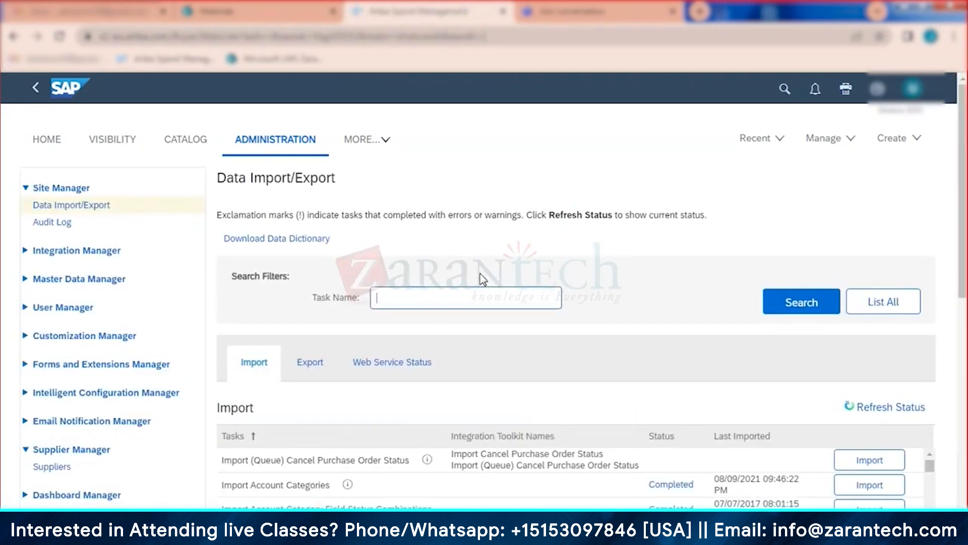
{"action": "type", "text": "supplier"}
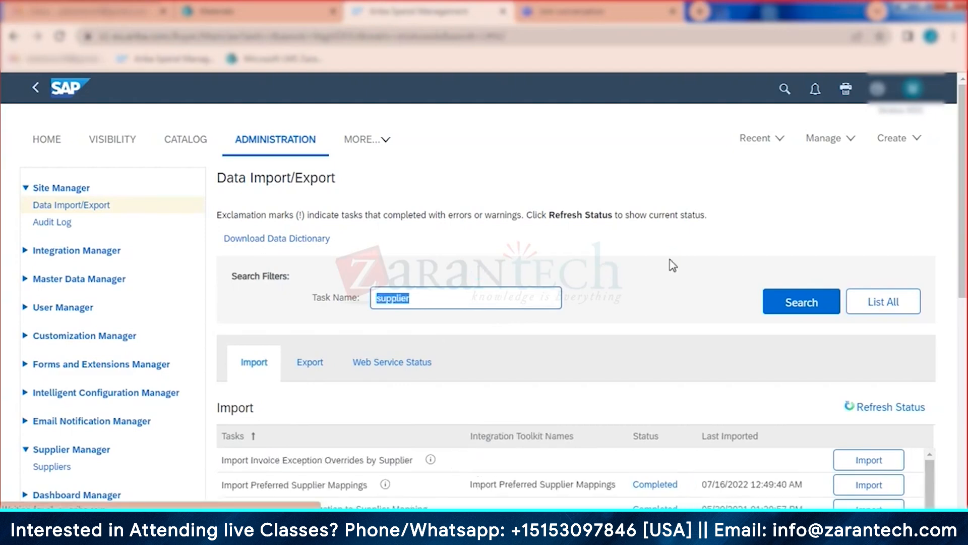
{"action": "scroll", "coordinate": [656, 275], "scroll_direction": "down", "scroll_amount": 4}
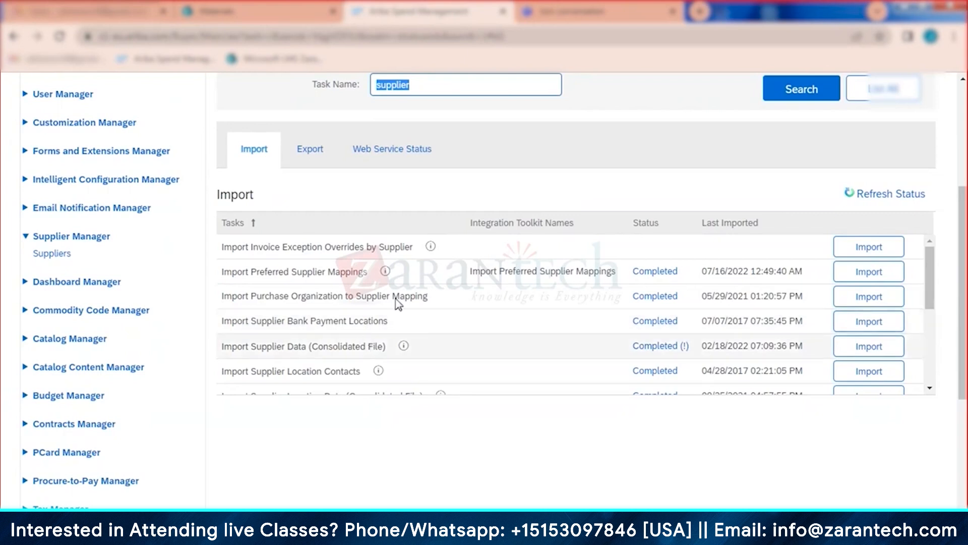
{"action": "left_click", "coordinate": [309, 152]}
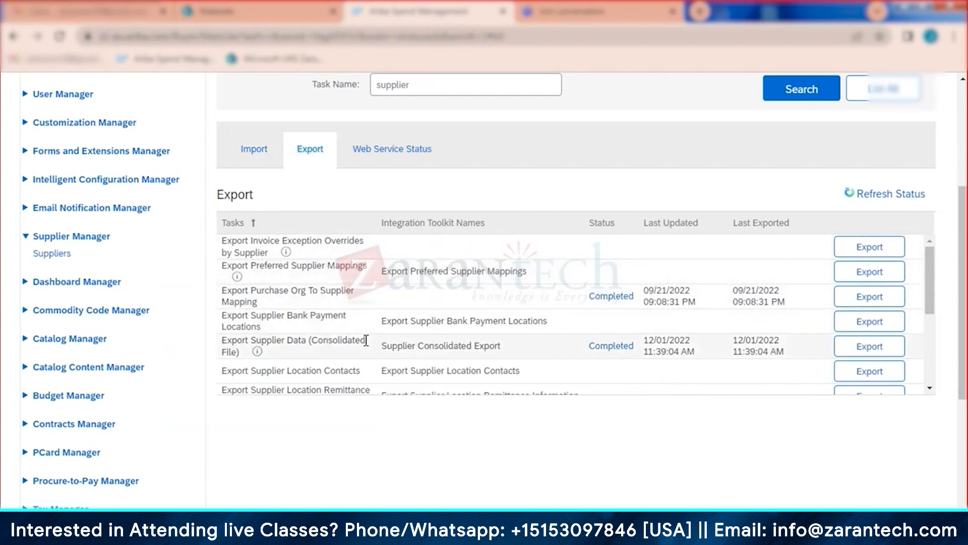
Step: Rerun Export Supplier Data (Consolidated File) and open the downloaded SupplierConsolidatedExport CSV in Excel
{"action": "scroll", "coordinate": [367, 346], "scroll_direction": "down", "scroll_amount": 2}
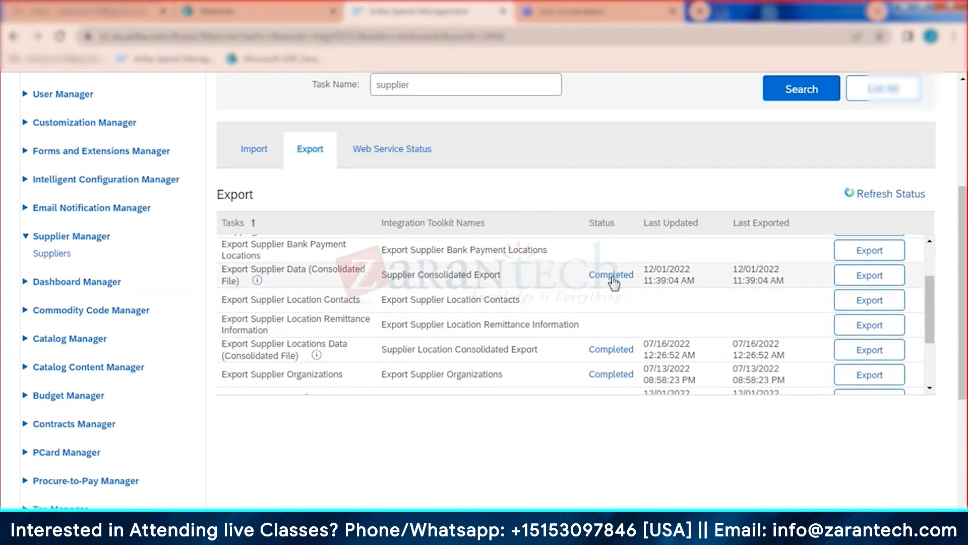
{"action": "left_click", "coordinate": [880, 278]}
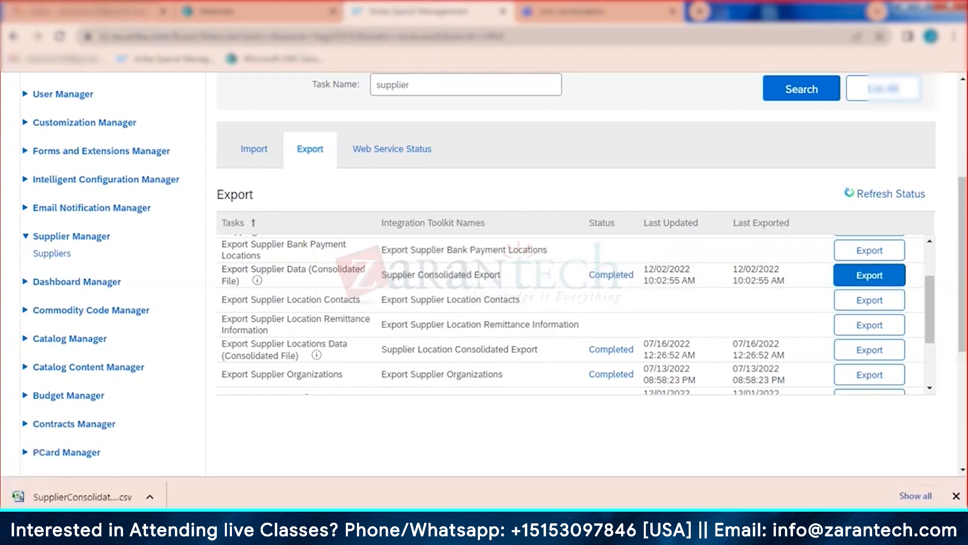
{"action": "left_click", "coordinate": [117, 495]}
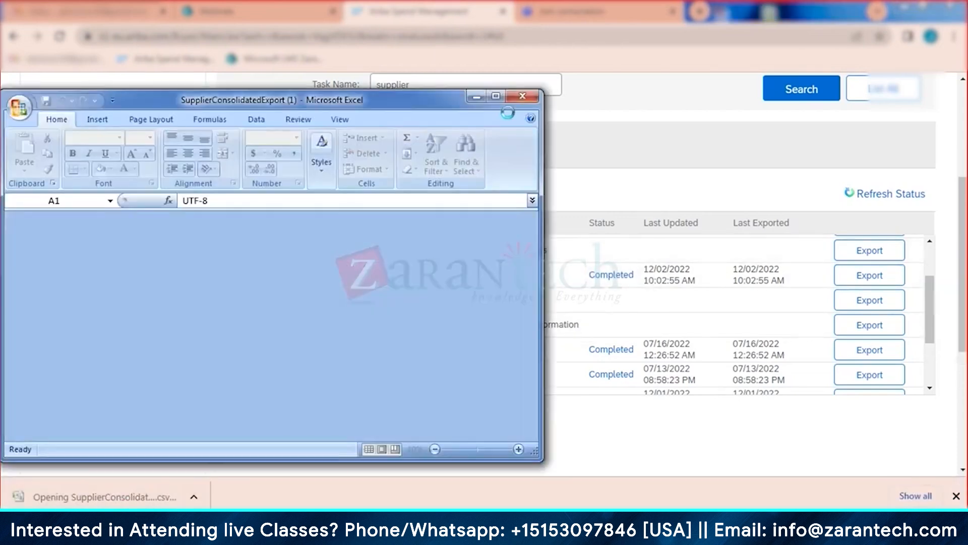
Step: Maximize Excel and search the sheet for a supplier name, finding no match
{"action": "left_click", "coordinate": [499, 96]}
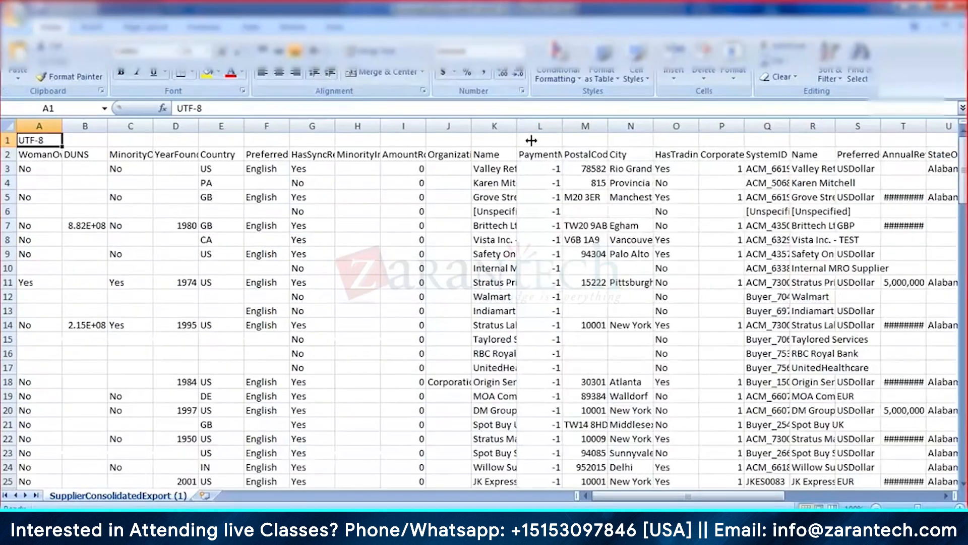
{"action": "left_click", "coordinate": [352, 256]}
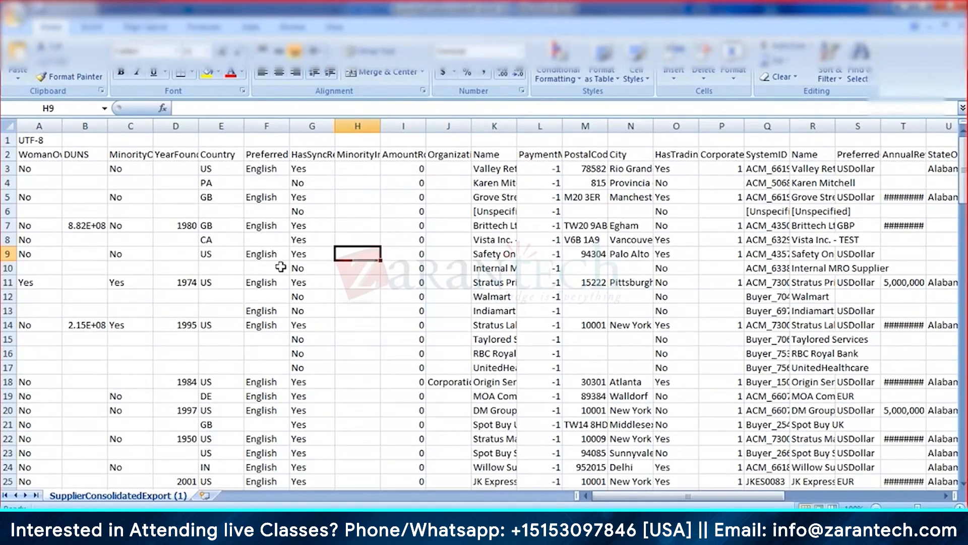
{"action": "key", "text": "ctrl+f"}
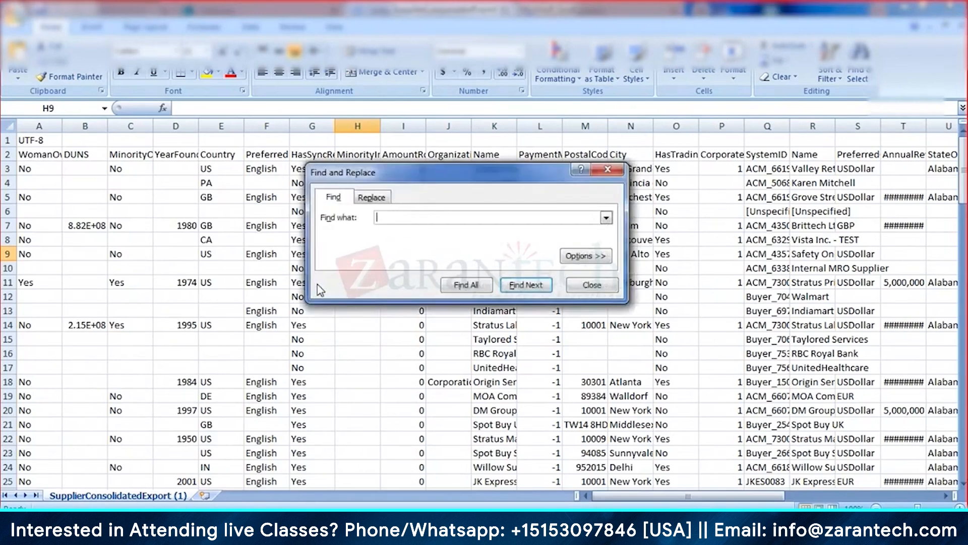
{"action": "type", "text": "jai"}
{"action": "key", "text": "Return"}
{"action": "key", "text": "Return"}
{"action": "left_click", "coordinate": [606, 170]}
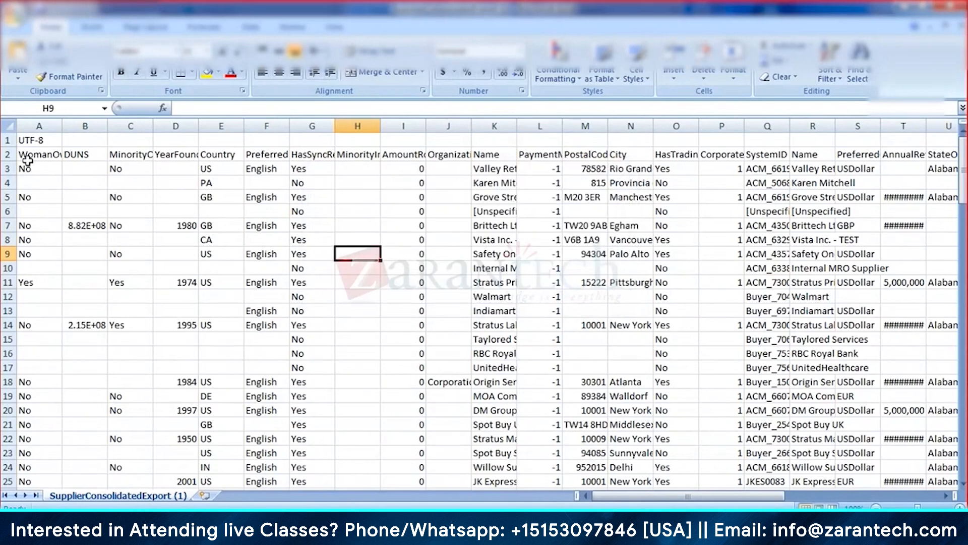
Step: Add filters to header row 2 and filter Name to equal that name, leaving no rows
{"action": "left_click", "coordinate": [8, 155]}
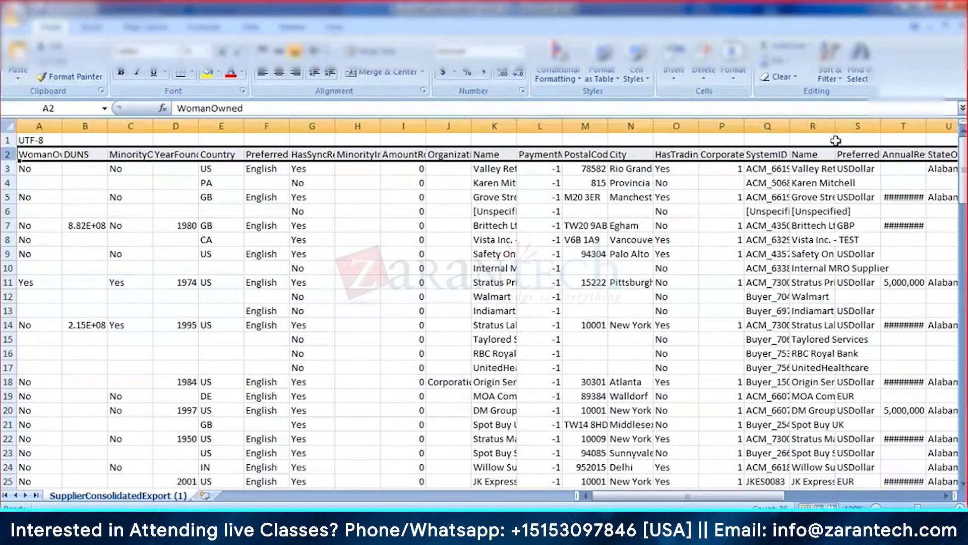
{"action": "key", "text": "ctrl+shift+l"}
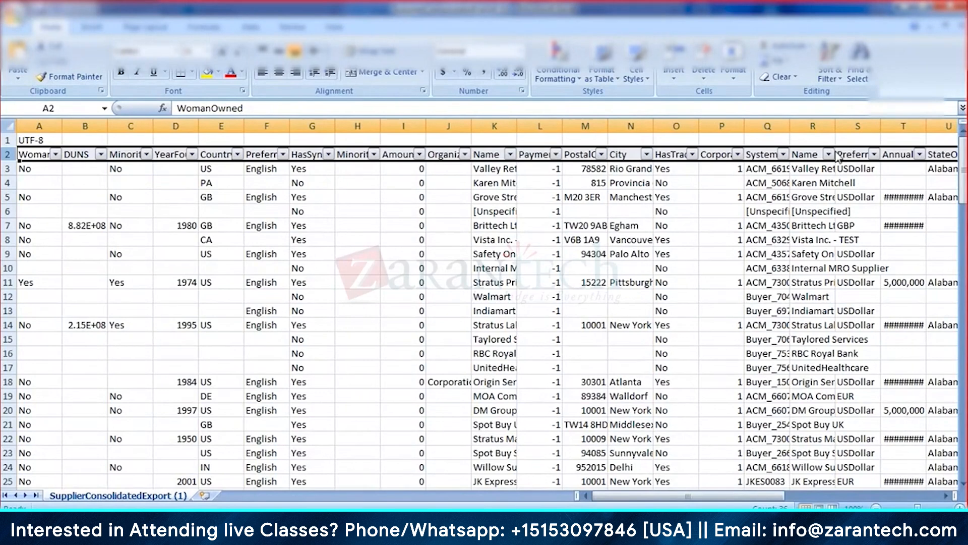
{"action": "left_click", "coordinate": [829, 155]}
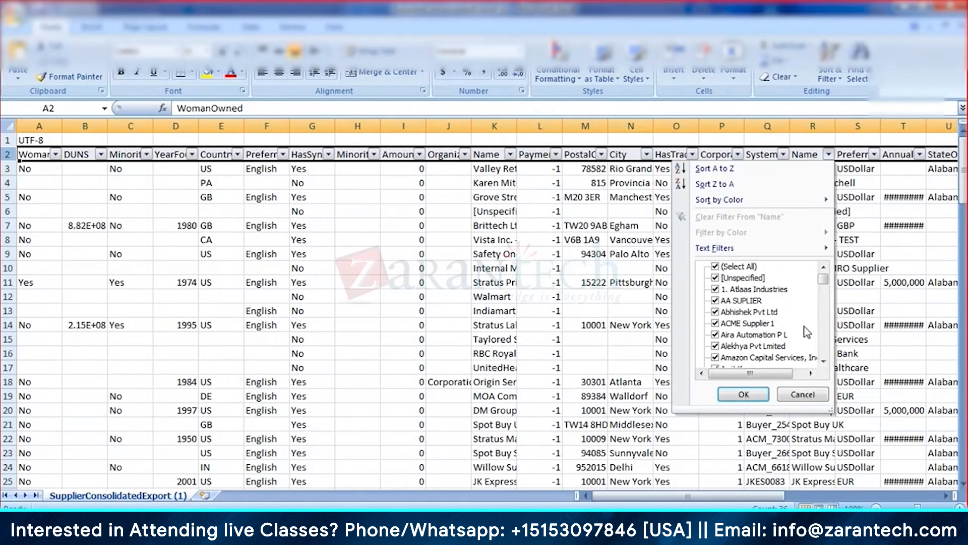
{"action": "mouse_move", "coordinate": [817, 248]}
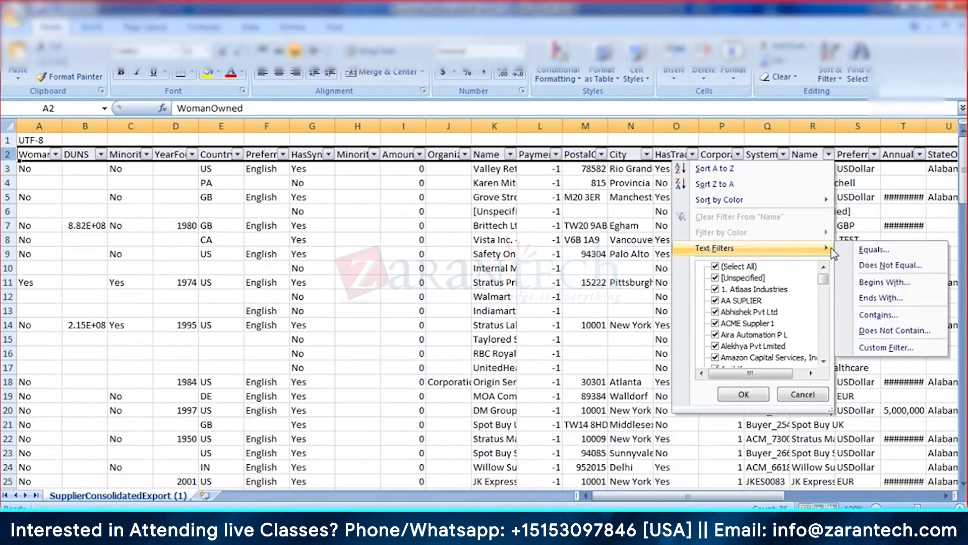
{"action": "left_click", "coordinate": [892, 251]}
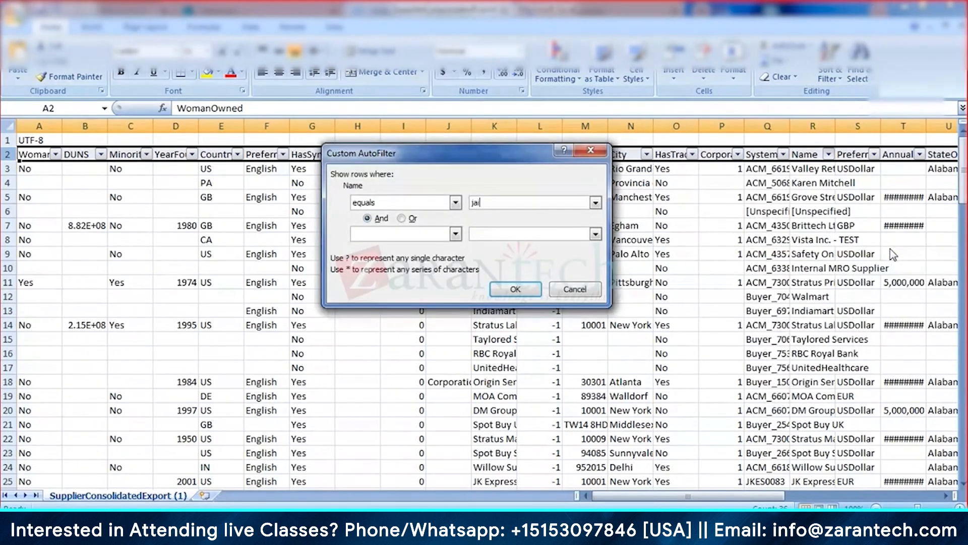
{"action": "key", "text": "Return"}
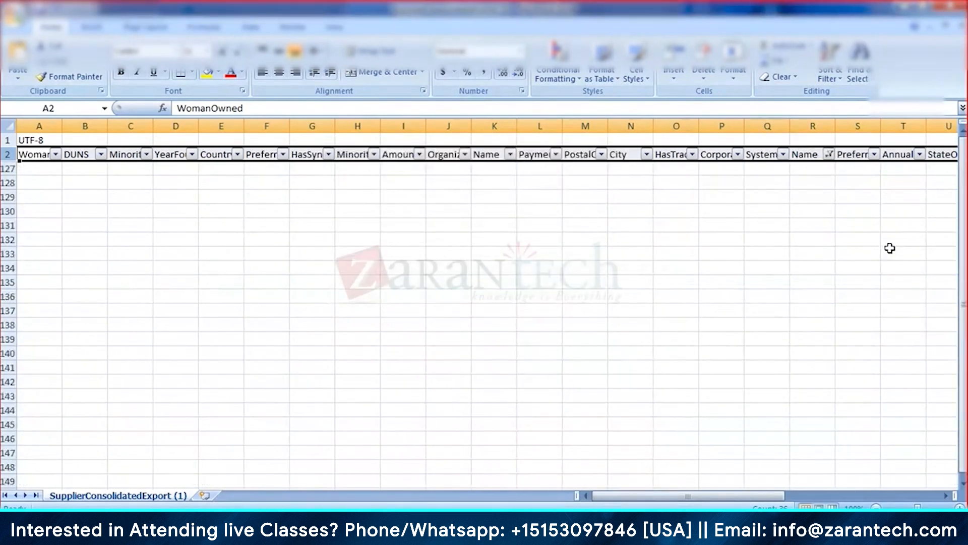
Step: Clear the Name column filter so every supplier row shows again
{"action": "left_click", "coordinate": [828, 155]}
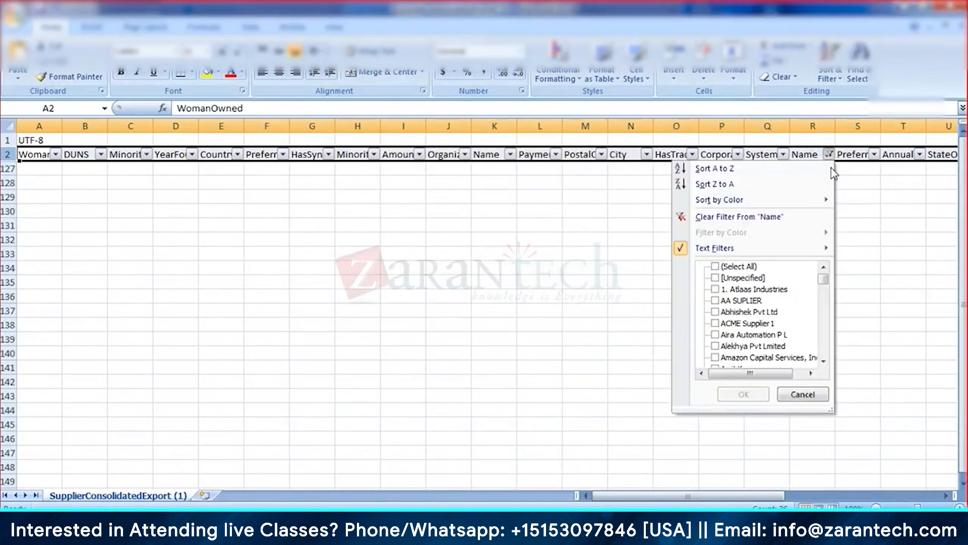
{"action": "left_click", "coordinate": [767, 220]}
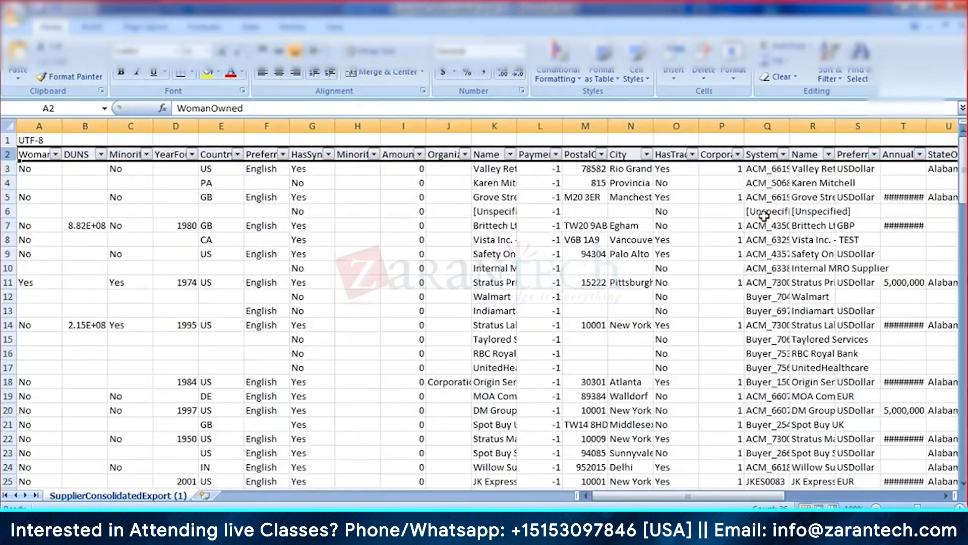
{"action": "left_click", "coordinate": [813, 211]}
Step: Autofit column R to fit the supplier names, then minimize the workbook
{"action": "scroll", "coordinate": [833, 379], "scroll_direction": "down", "scroll_amount": 3}
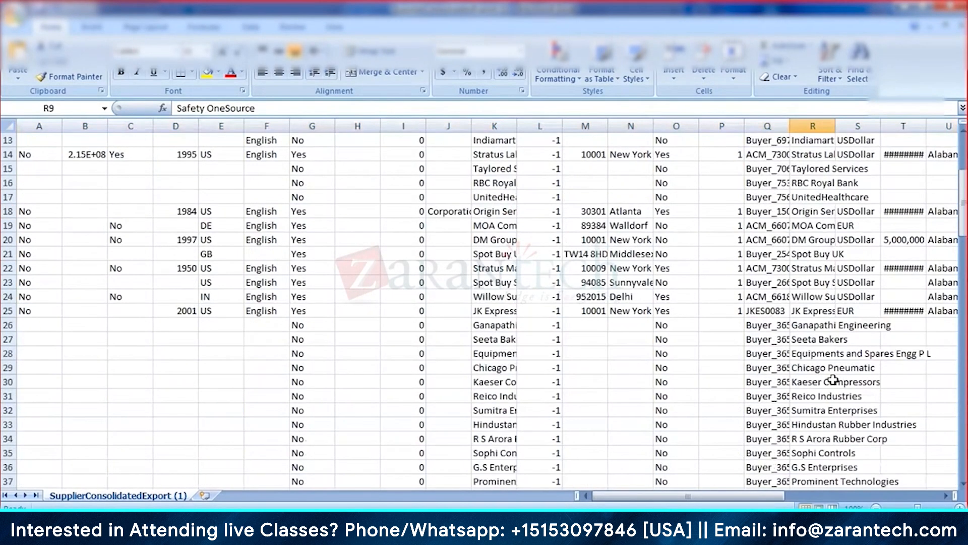
{"action": "scroll", "coordinate": [833, 379], "scroll_direction": "down", "scroll_amount": 3}
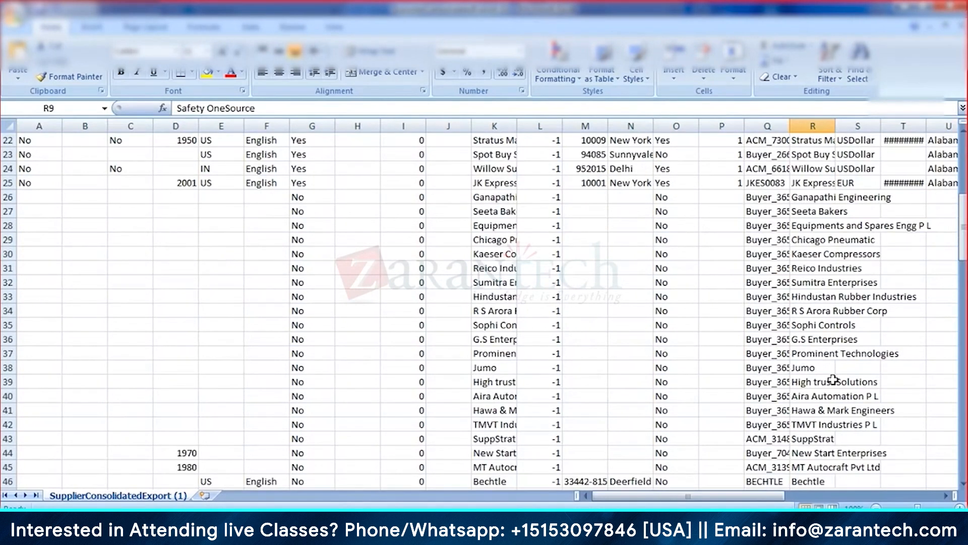
{"action": "scroll", "coordinate": [833, 380], "scroll_direction": "down", "scroll_amount": 2}
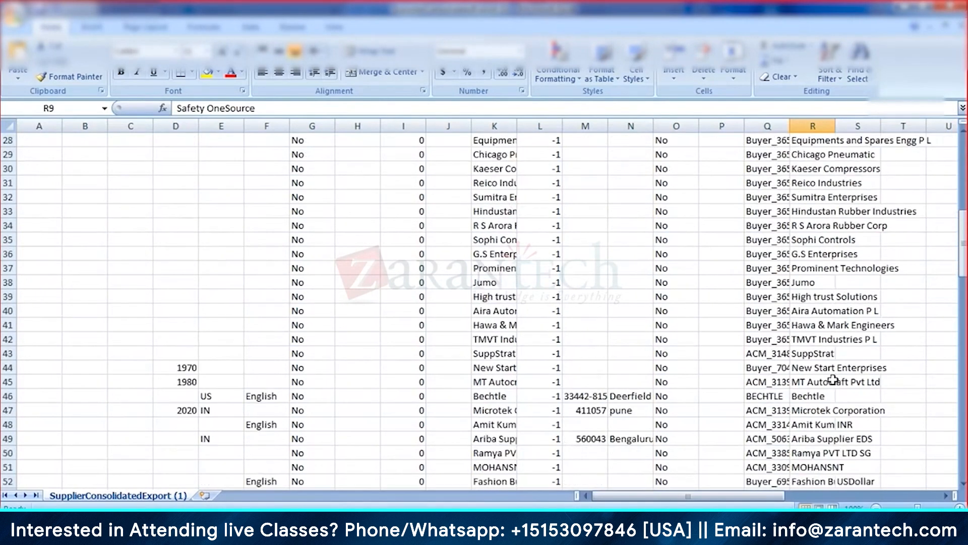
{"action": "double_click", "coordinate": [835, 126]}
{"action": "left_click", "coordinate": [851, 255]}
{"action": "scroll", "coordinate": [896, 312], "scroll_direction": "up", "scroll_amount": 9}
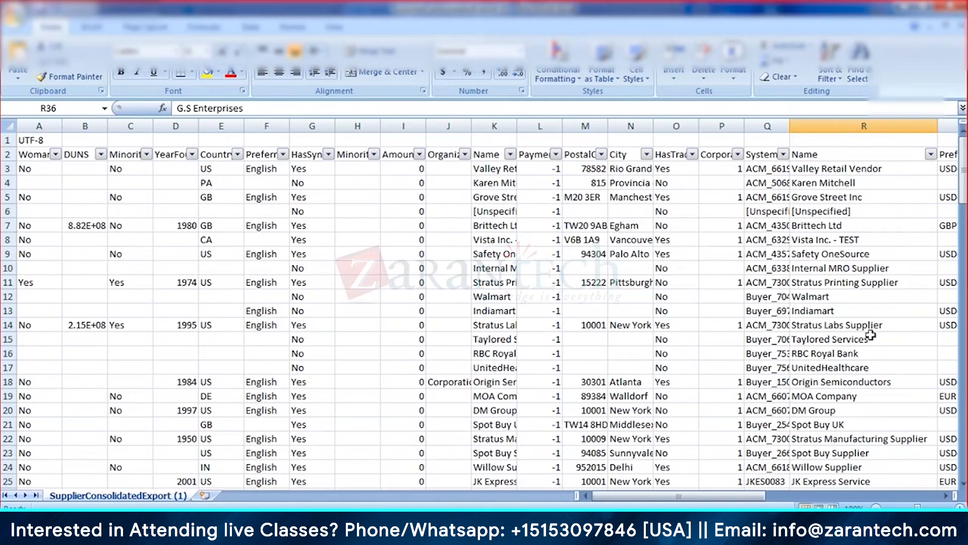
{"action": "scroll", "coordinate": [868, 376], "scroll_direction": "down", "scroll_amount": 3}
{"action": "scroll", "coordinate": [867, 383], "scroll_direction": "down", "scroll_amount": 8}
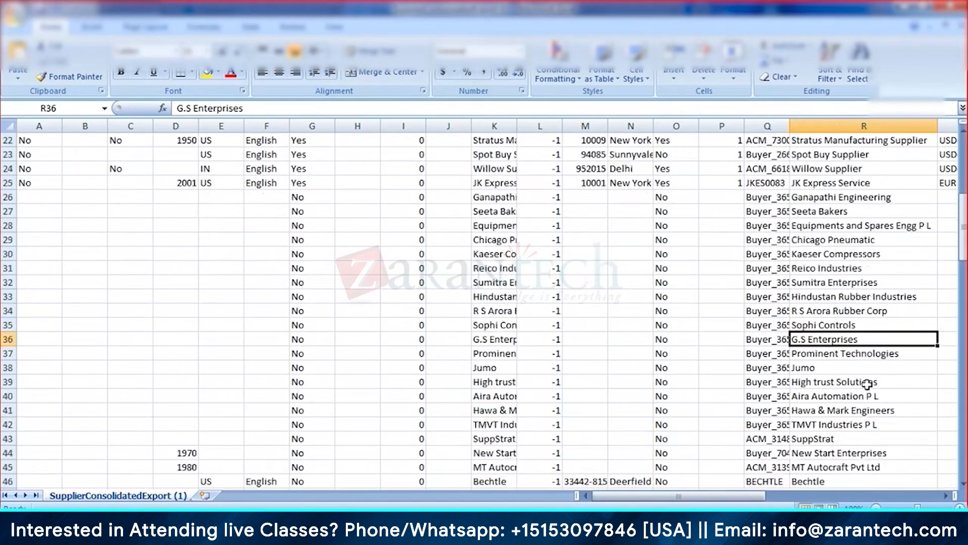
{"action": "scroll", "coordinate": [867, 384], "scroll_direction": "down", "scroll_amount": 2}
{"action": "scroll", "coordinate": [858, 248], "scroll_direction": "up", "scroll_amount": 3}
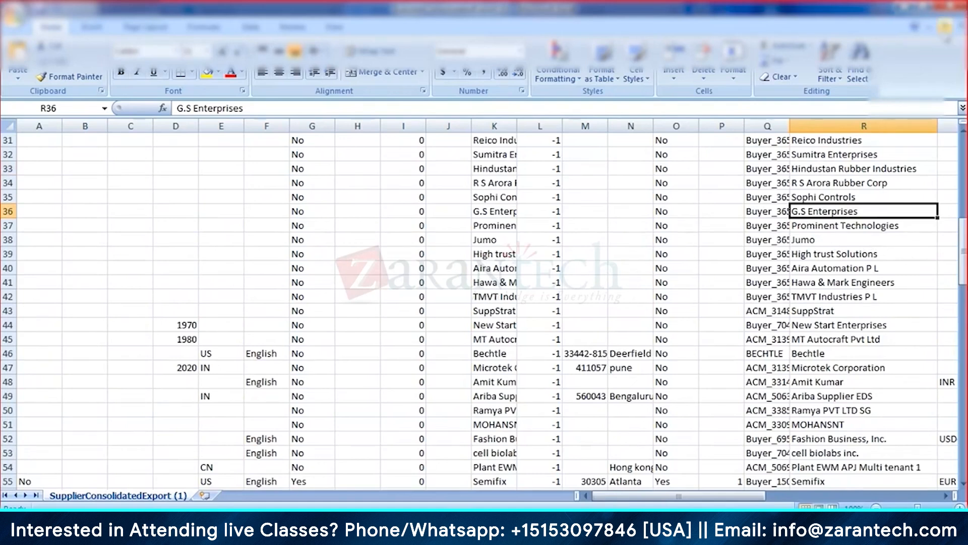
{"action": "left_click", "coordinate": [930, 26]}
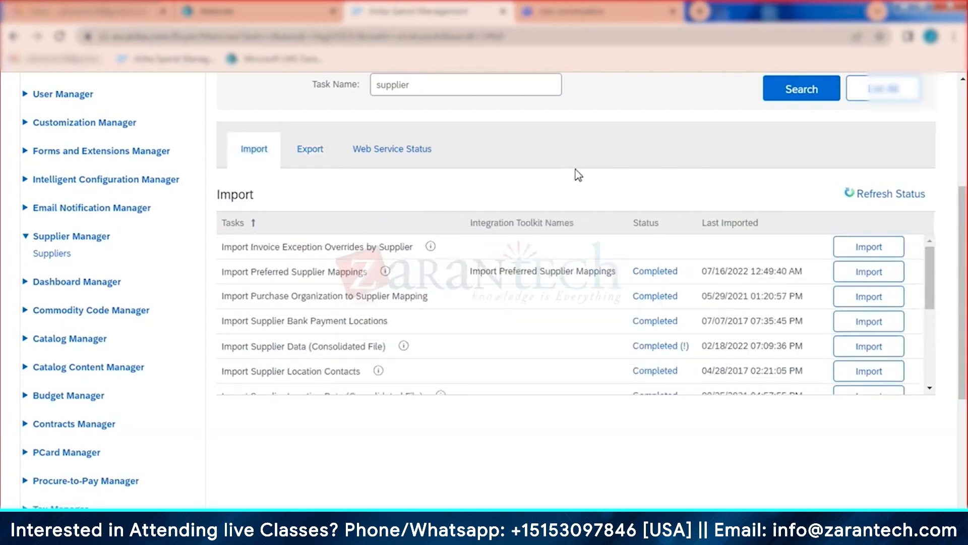
Step: Rerun the Export Suppliers task with adapter source All from the supplier export list
{"action": "left_click", "coordinate": [816, 91]}
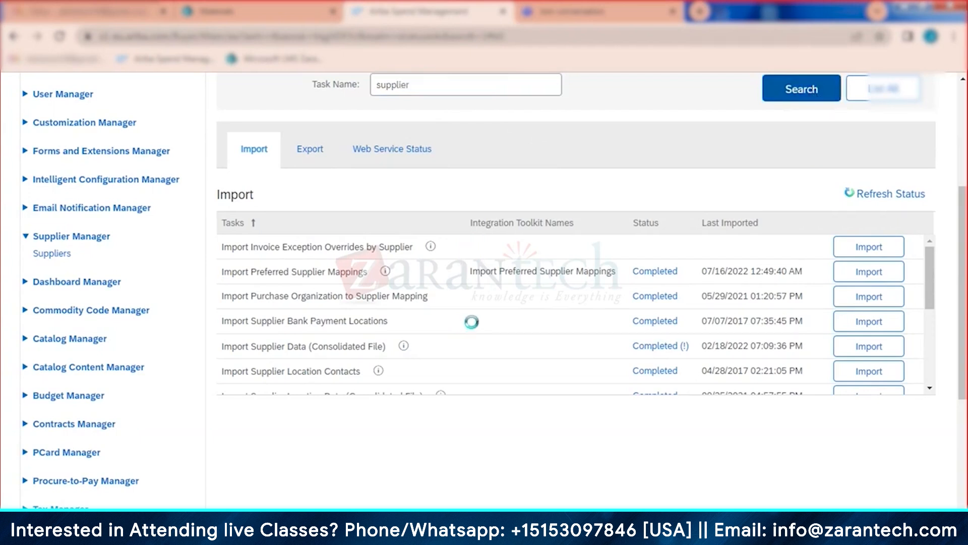
{"action": "left_click", "coordinate": [313, 154]}
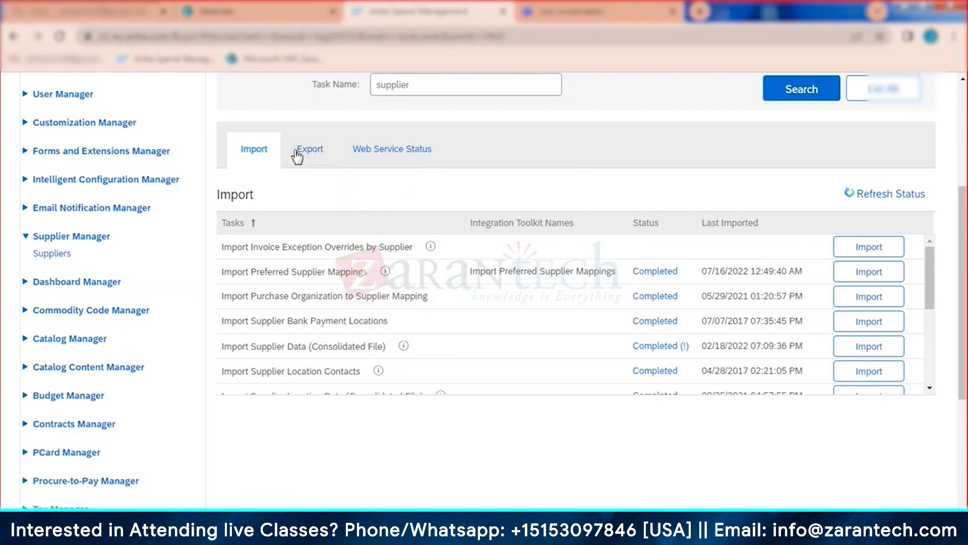
{"action": "left_click", "coordinate": [298, 154]}
{"action": "scroll", "coordinate": [528, 361], "scroll_direction": "down", "scroll_amount": 3}
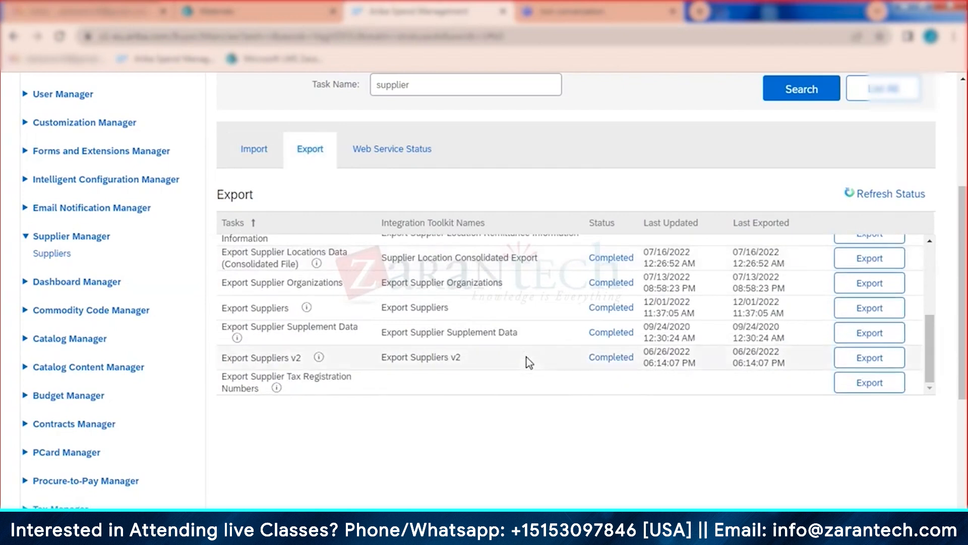
{"action": "left_click", "coordinate": [870, 314]}
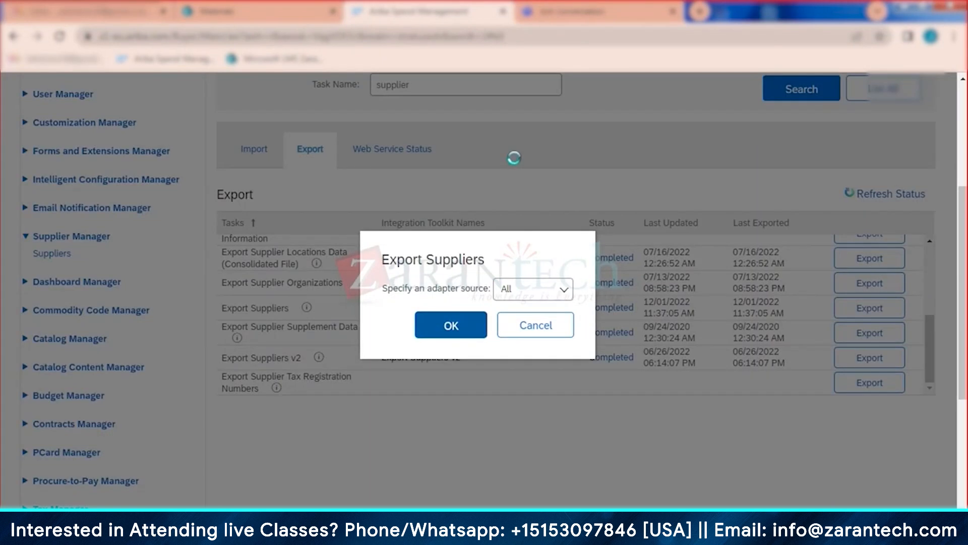
{"action": "key", "text": "Return"}
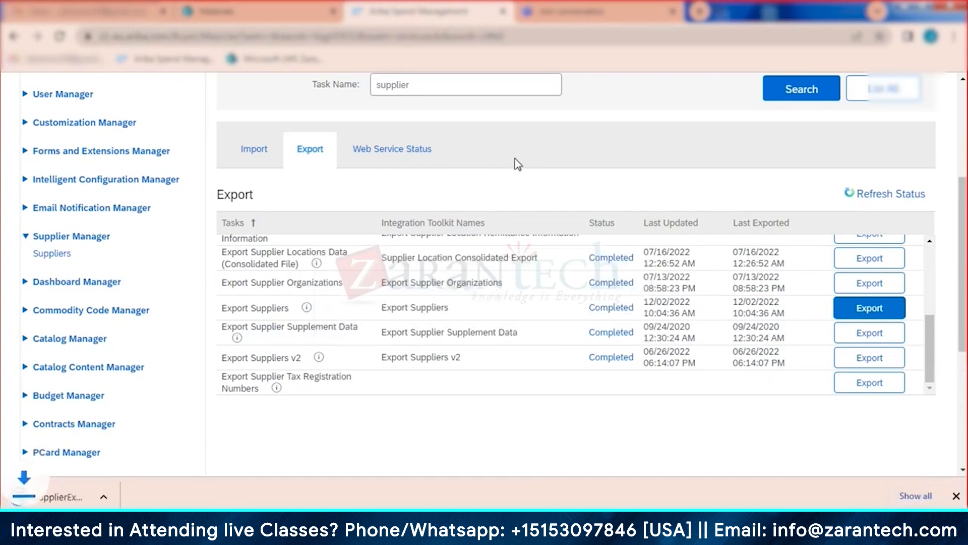
Step: Open SupplierExport (1).zip, dismiss the WinZip reminder, and show the zip in its Downloads folder
{"action": "left_click", "coordinate": [81, 498]}
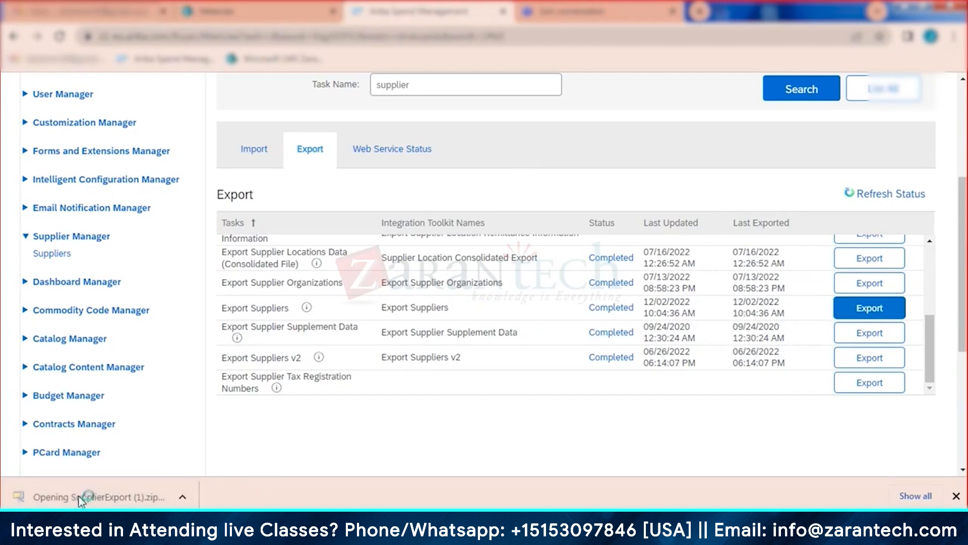
{"action": "left_click", "coordinate": [626, 139]}
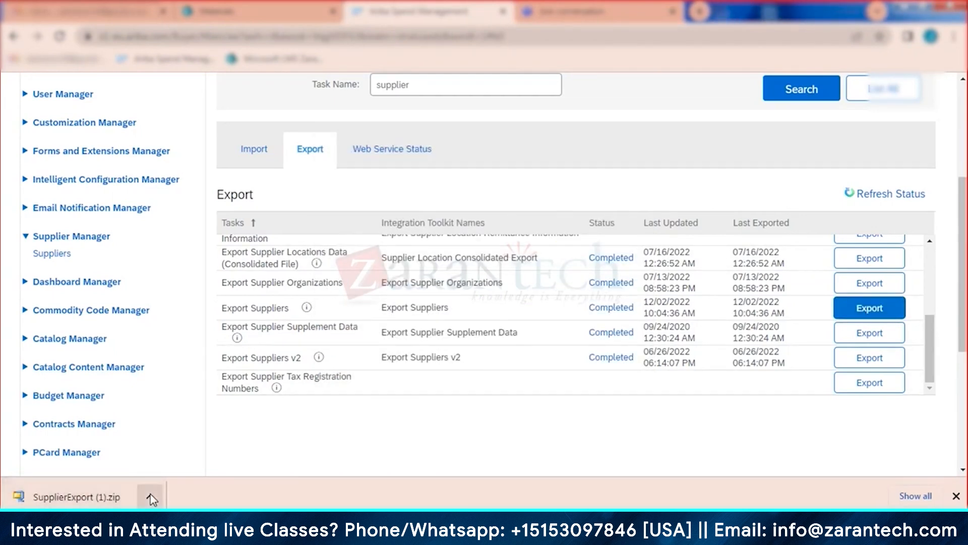
{"action": "left_click", "coordinate": [150, 497]}
{"action": "left_click", "coordinate": [184, 454]}
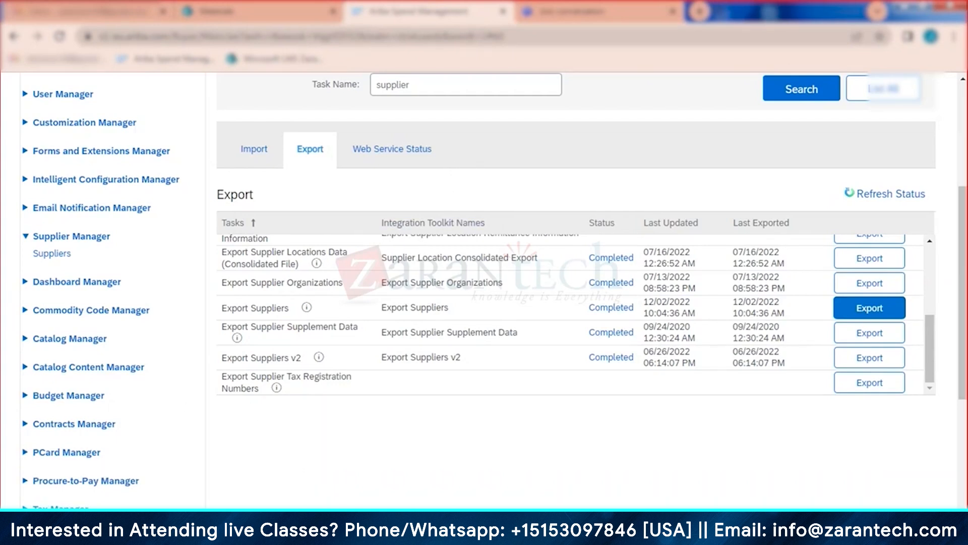
{"action": "left_click", "coordinate": [91, 527]}
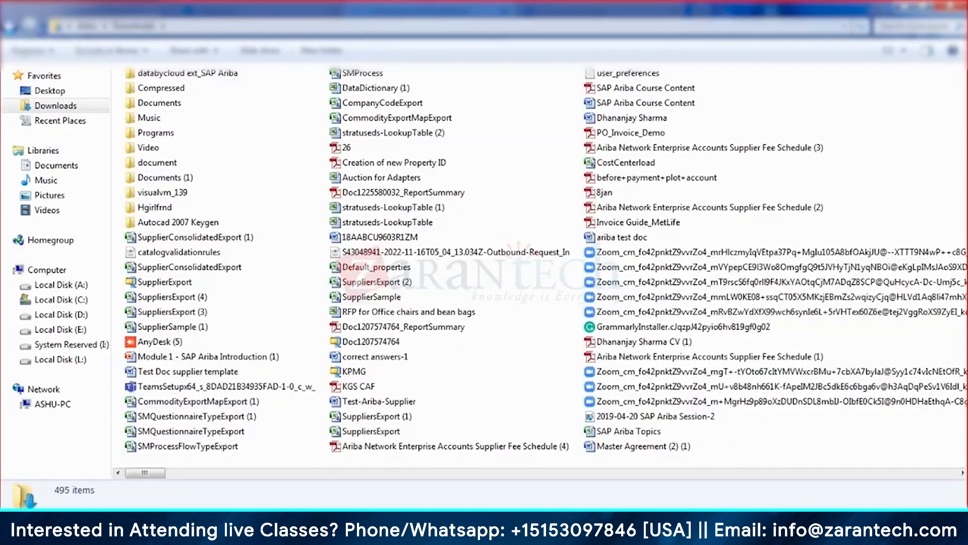
{"action": "left_click", "coordinate": [91, 527]}
Step: Search the Downloads folder for 'supplier' to list the SupplierExport zips
{"action": "left_click", "coordinate": [92, 527]}
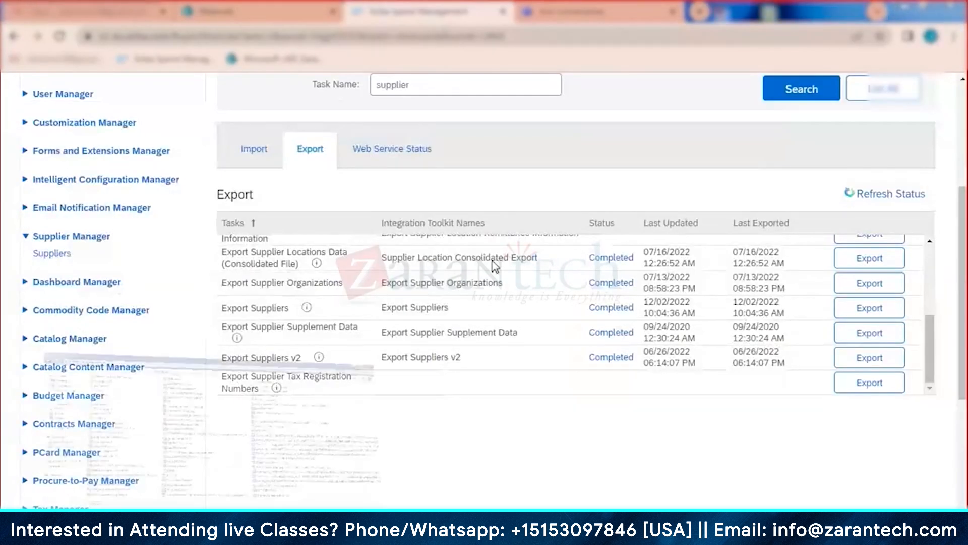
{"action": "left_click", "coordinate": [899, 27]}
{"action": "type", "text": "supplier"}
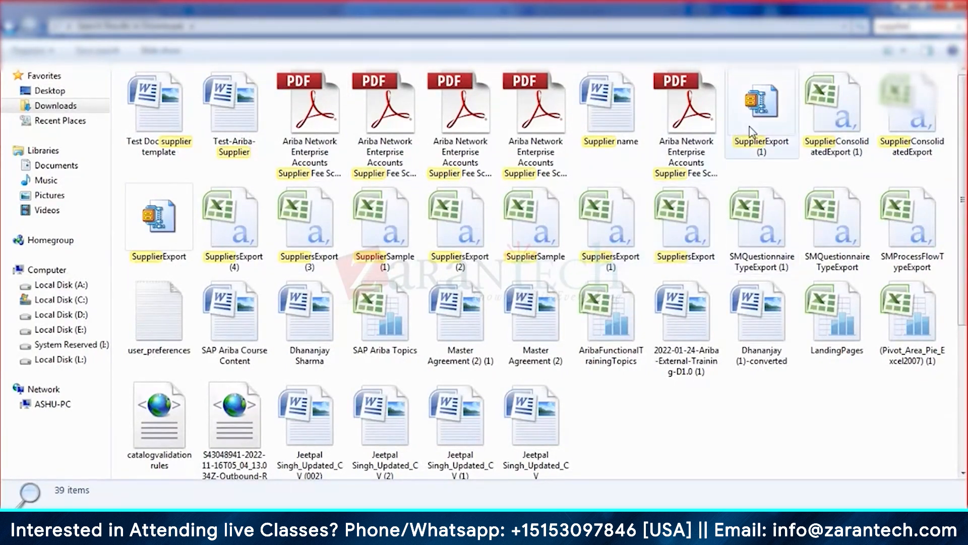
Step: Open the SupplierExport (1) zip with WinRAR and launch Supplier.csv in Excel
{"action": "left_click", "coordinate": [772, 91]}
{"action": "right_click", "coordinate": [773, 91]}
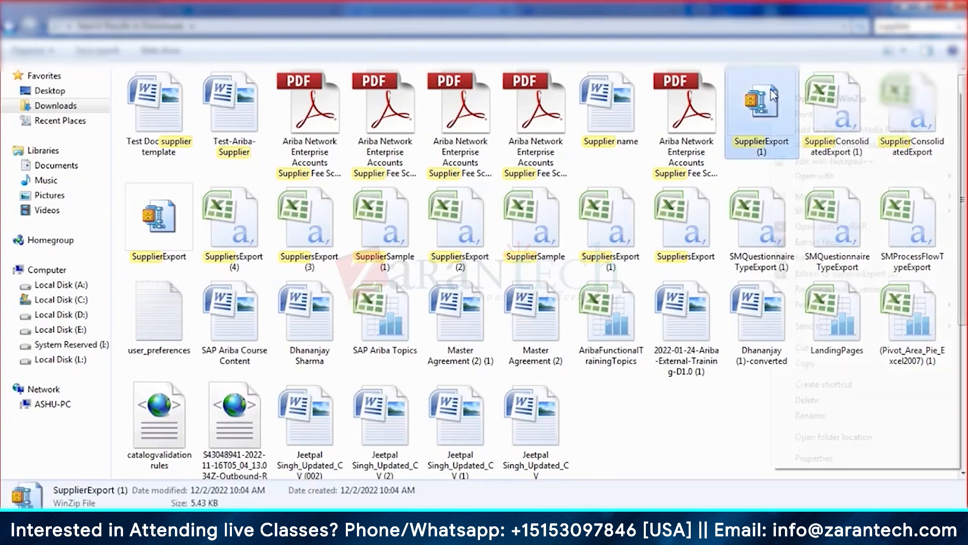
{"action": "mouse_move", "coordinate": [813, 176]}
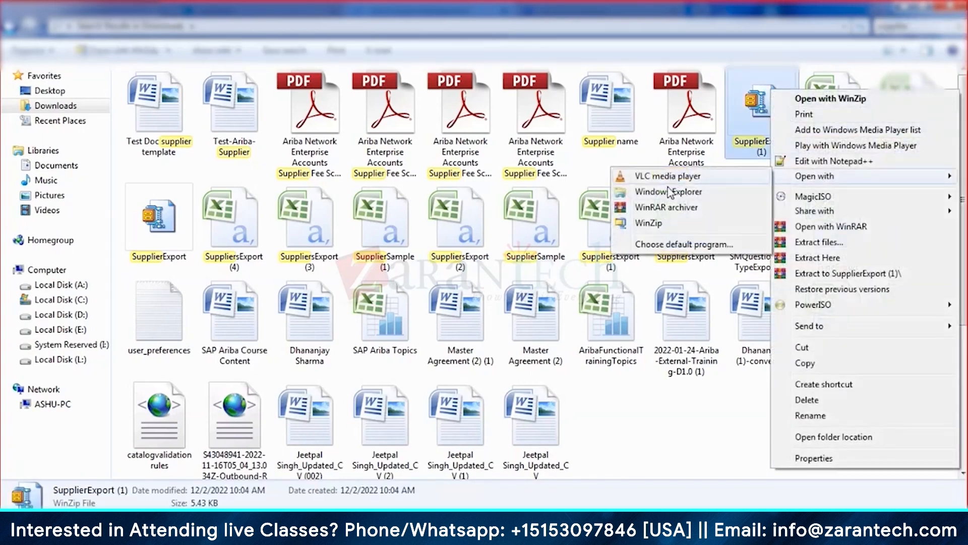
{"action": "left_click", "coordinate": [659, 211]}
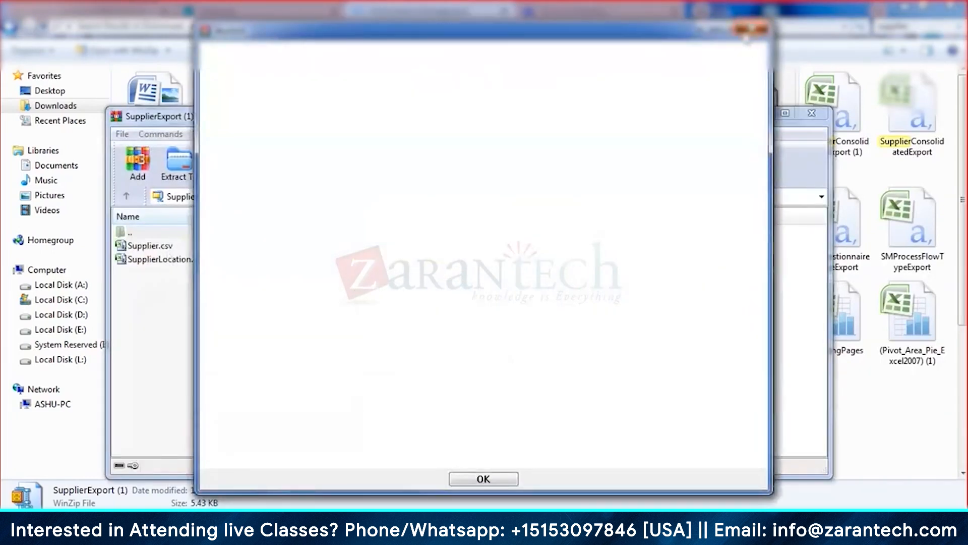
{"action": "left_click", "coordinate": [752, 31]}
{"action": "left_click", "coordinate": [161, 246]}
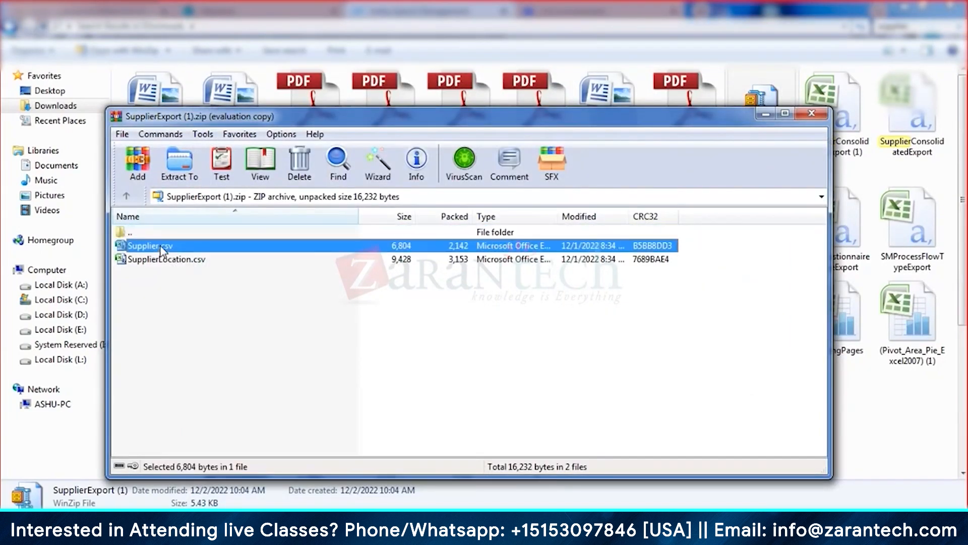
{"action": "double_click", "coordinate": [161, 245]}
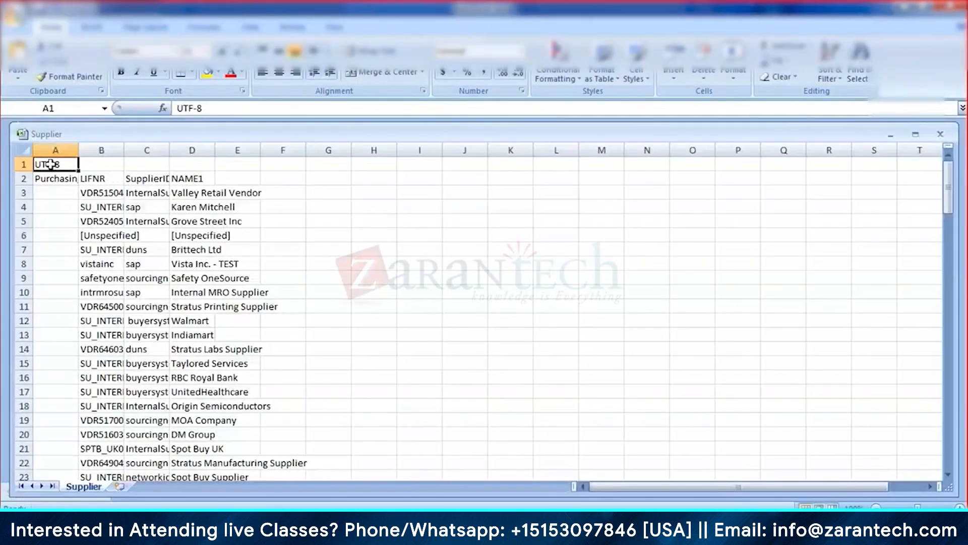
Step: Autofit all columns of the Supplier sheet and turn on filters for header row 2
{"action": "left_click", "coordinate": [22, 150]}
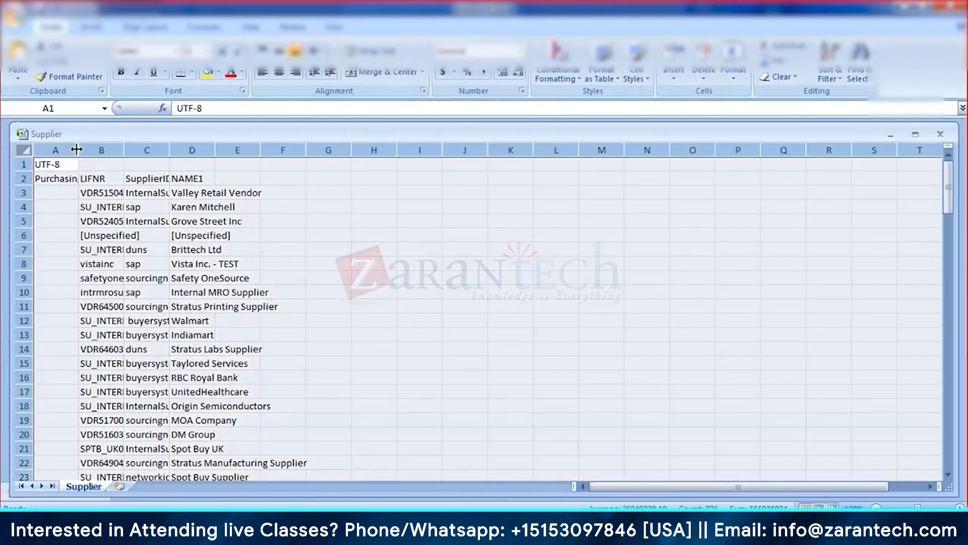
{"action": "double_click", "coordinate": [76, 149]}
{"action": "left_click", "coordinate": [203, 222]}
{"action": "left_click", "coordinate": [290, 178]}
{"action": "left_click", "coordinate": [346, 180]}
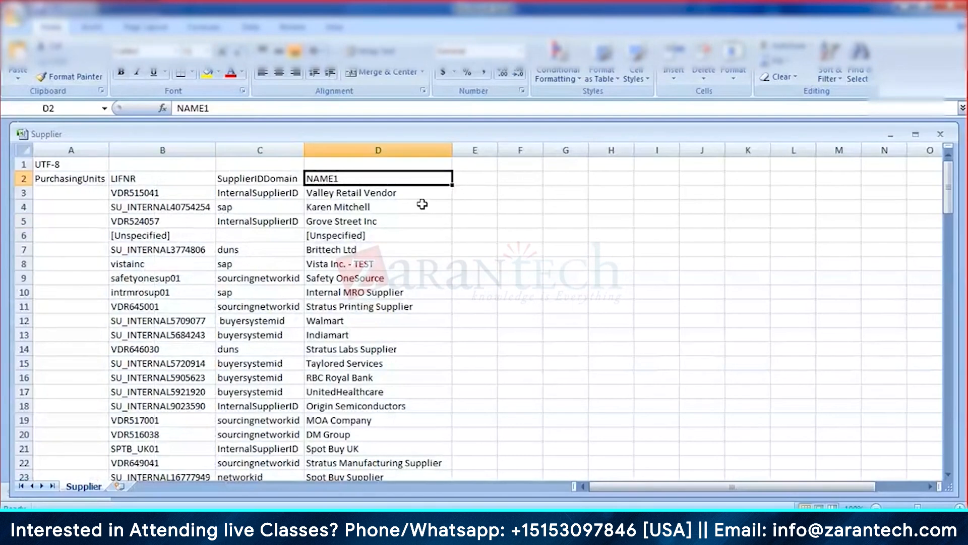
{"action": "left_click", "coordinate": [20, 179]}
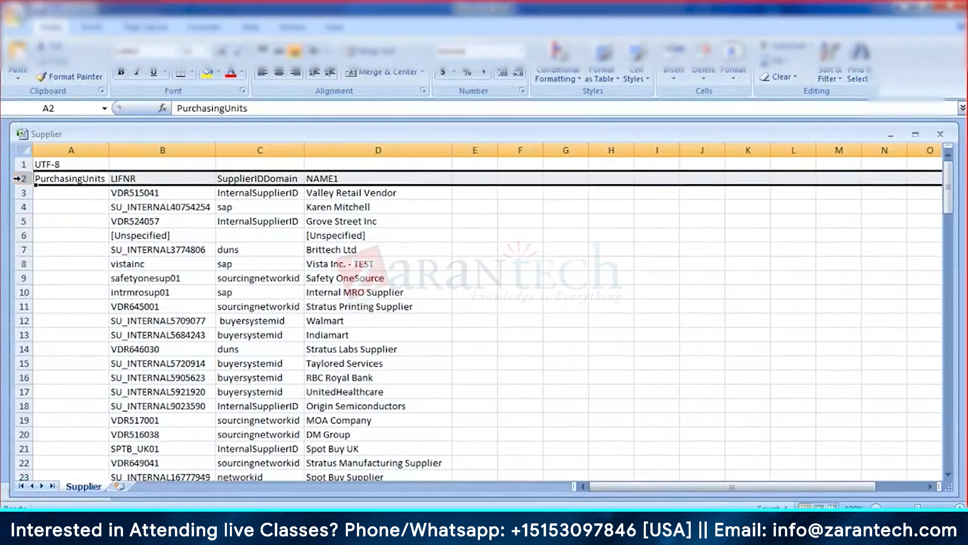
{"action": "key", "text": "ctrl+shift+l"}
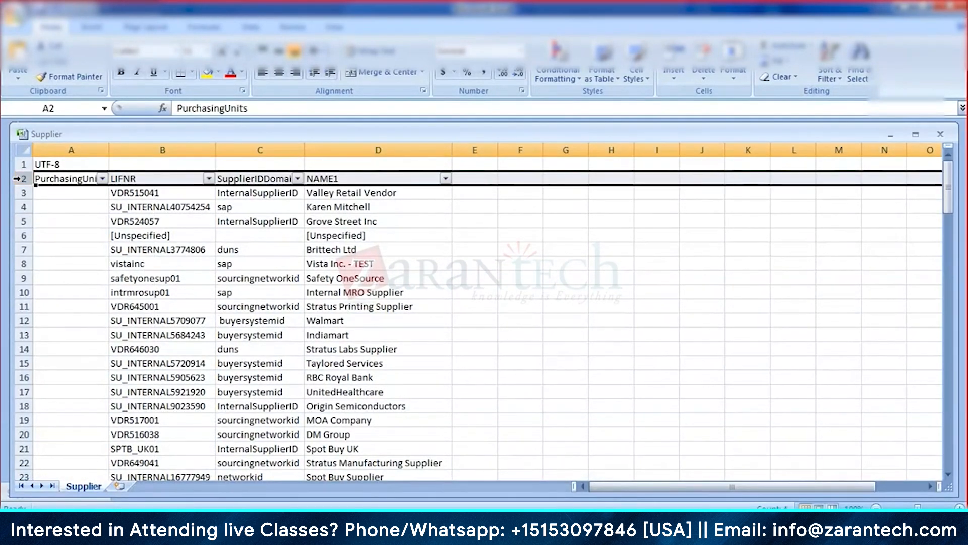
{"action": "left_click", "coordinate": [445, 179]}
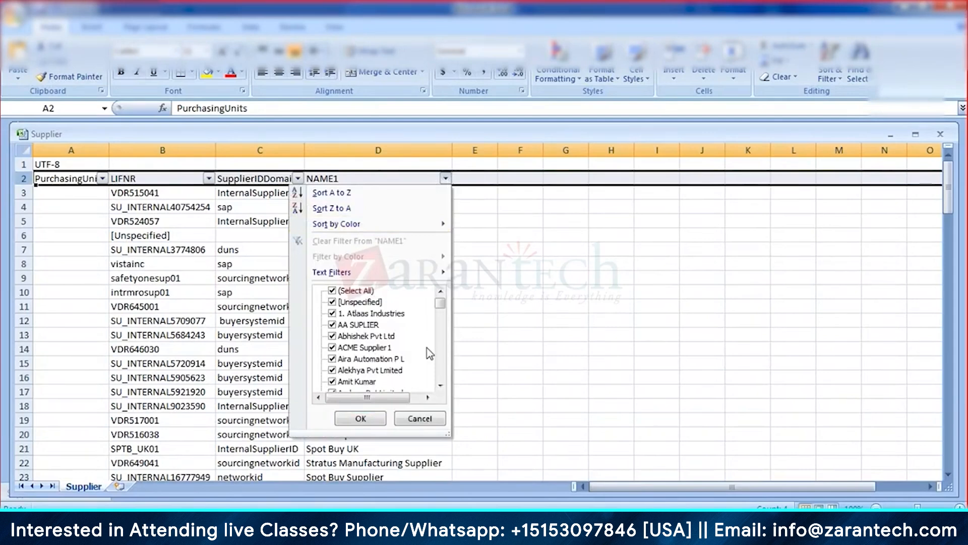
{"action": "left_click_drag", "start_coordinate": [441, 328], "coordinate": [445, 366]}
{"action": "left_click", "coordinate": [440, 292]}
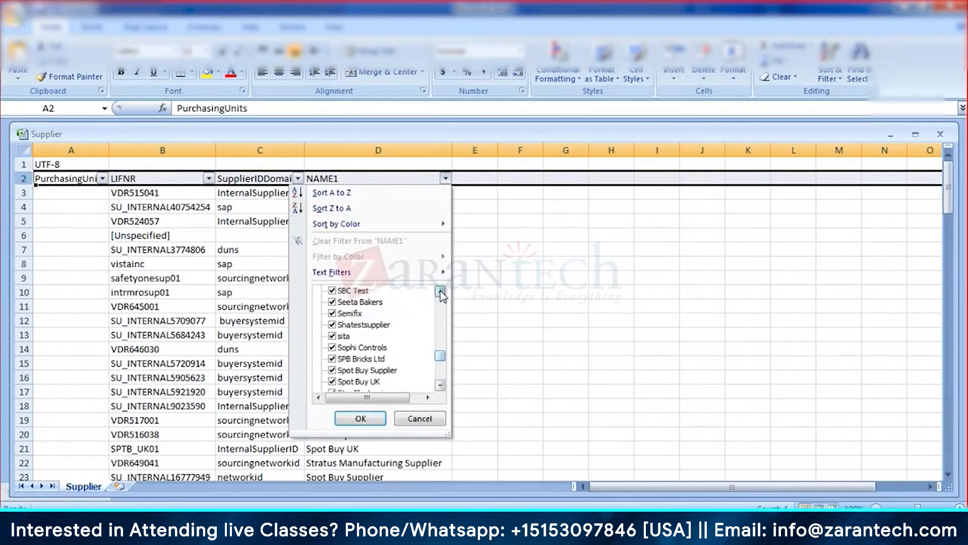
{"action": "left_click", "coordinate": [440, 292]}
{"action": "left_click", "coordinate": [440, 292]}
{"action": "left_click", "coordinate": [441, 292]}
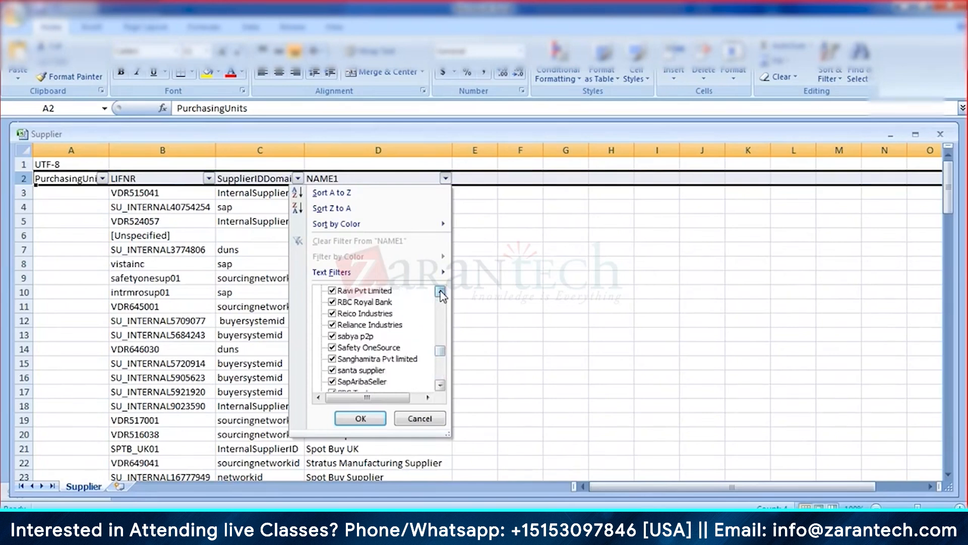
{"action": "left_click", "coordinate": [440, 293]}
{"action": "left_click", "coordinate": [440, 292]}
{"action": "left_click", "coordinate": [441, 292]}
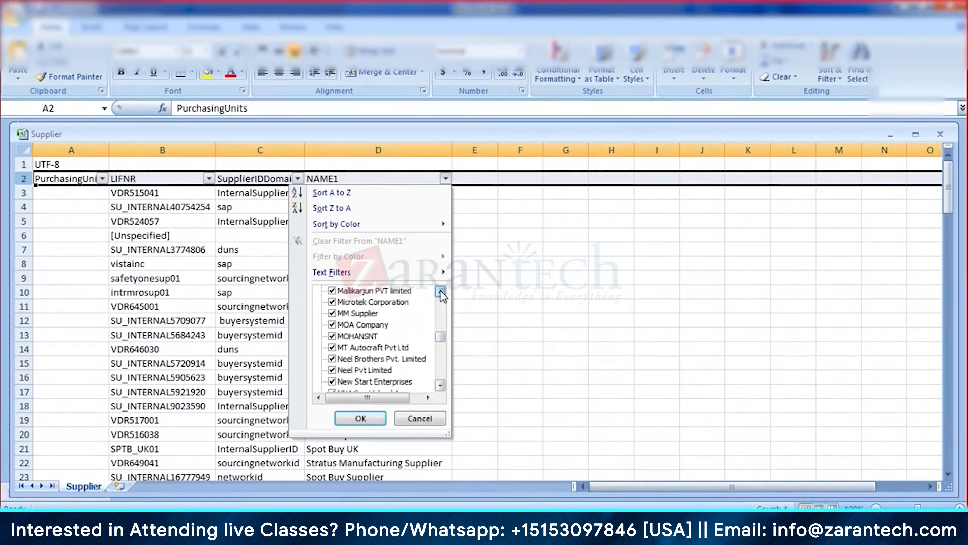
{"action": "left_click", "coordinate": [440, 292]}
{"action": "left_click", "coordinate": [440, 292]}
{"action": "left_click", "coordinate": [440, 292]}
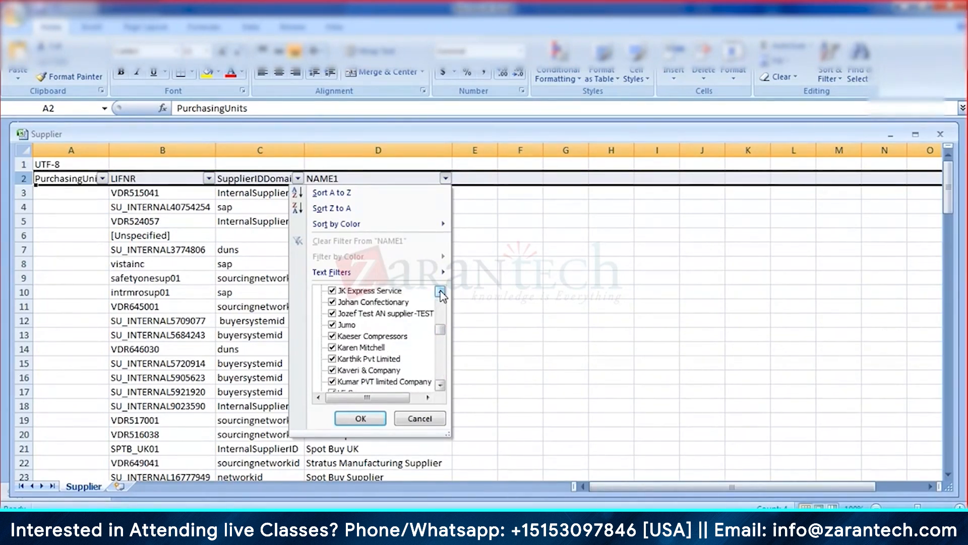
{"action": "left_click", "coordinate": [440, 292]}
{"action": "left_click", "coordinate": [440, 292]}
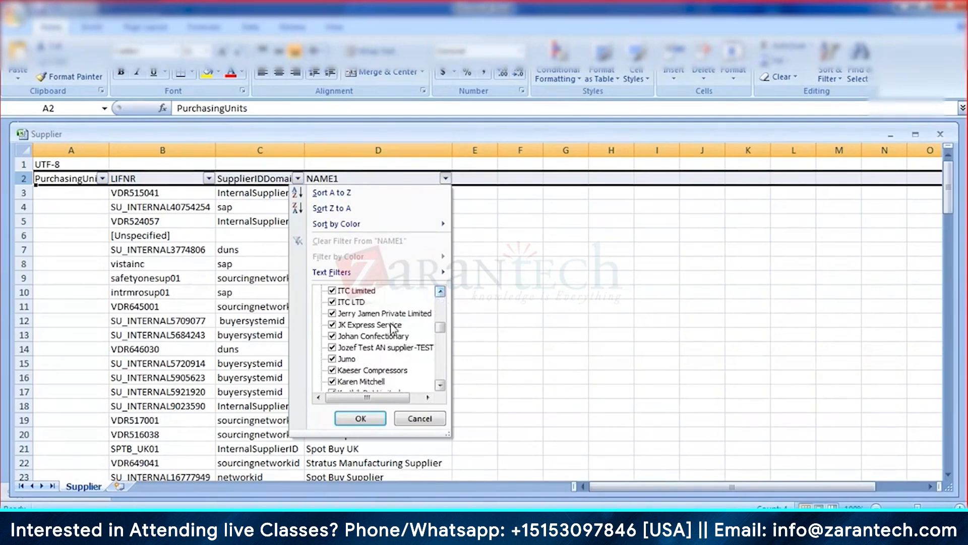
{"action": "left_click", "coordinate": [440, 386]}
{"action": "left_click", "coordinate": [440, 386]}
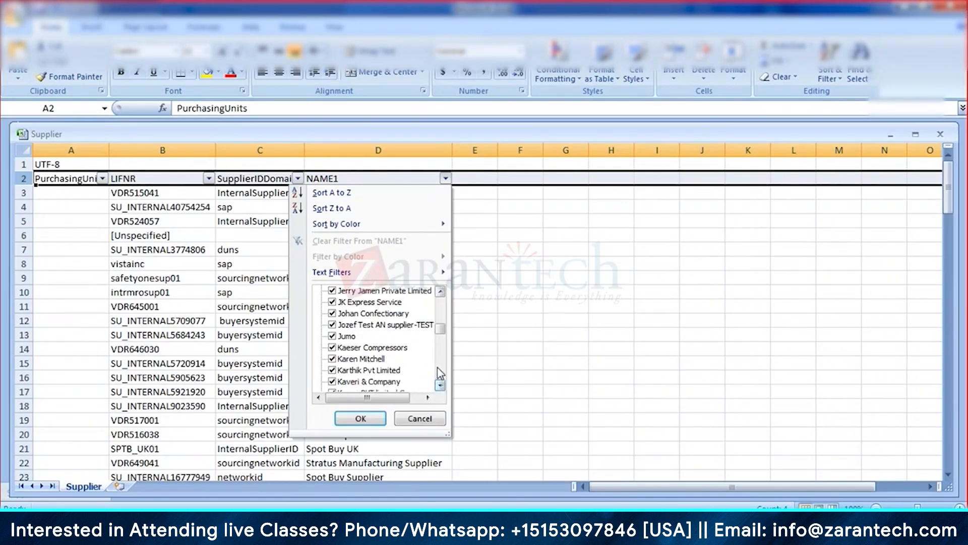
{"action": "left_click", "coordinate": [420, 419]}
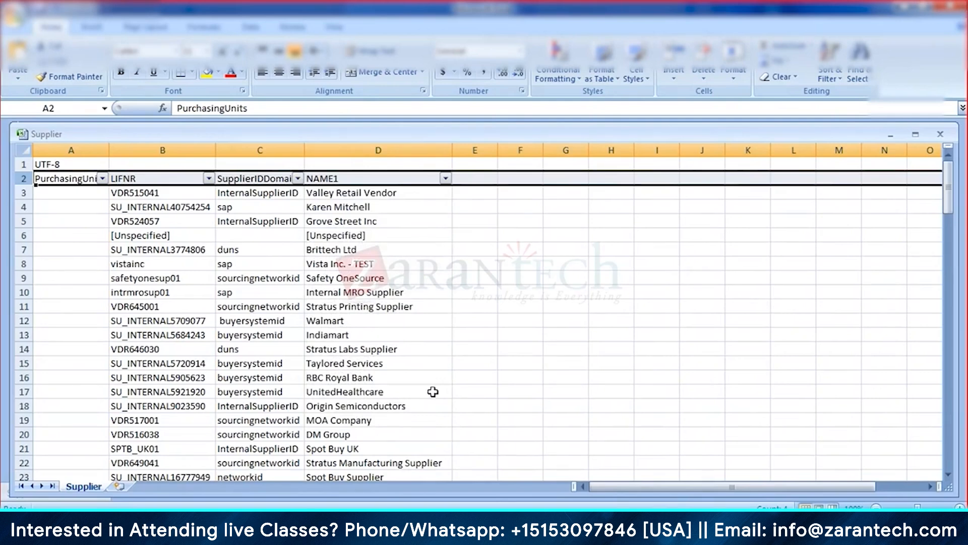
{"action": "scroll", "coordinate": [401, 248], "scroll_direction": "down", "scroll_amount": 6}
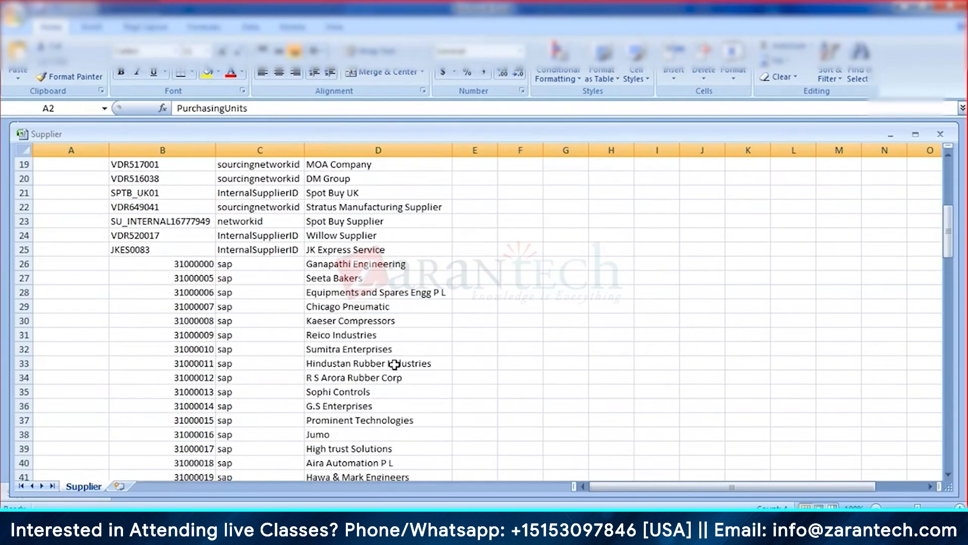
Step: Search the sheet for a supplier name and an edited spelling, finding no match
{"action": "scroll", "coordinate": [395, 363], "scroll_direction": "up", "scroll_amount": 6}
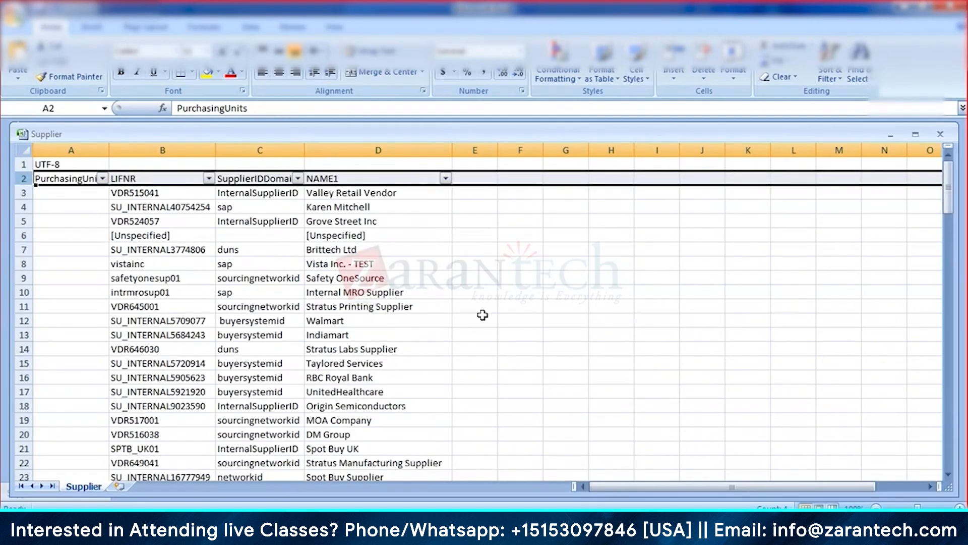
{"action": "left_click", "coordinate": [483, 318]}
{"action": "key", "text": "ctrl+f"}
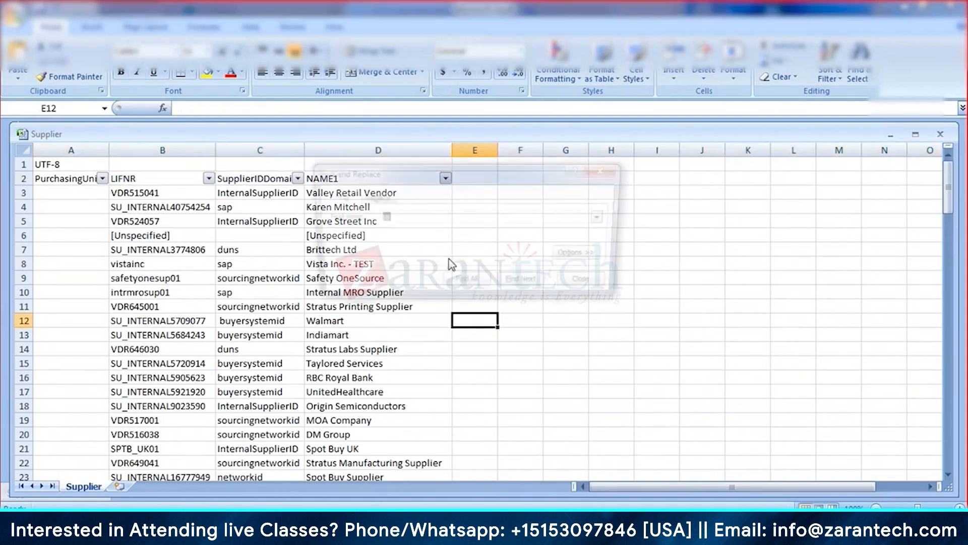
{"action": "type", "text": "jaik"}
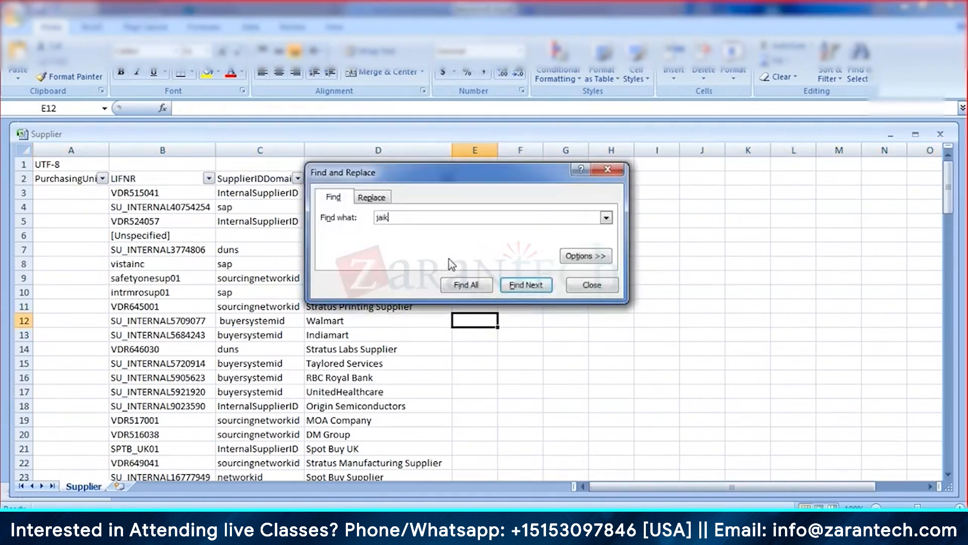
{"action": "type", "text": "umar"}
{"action": "key", "text": "Return"}
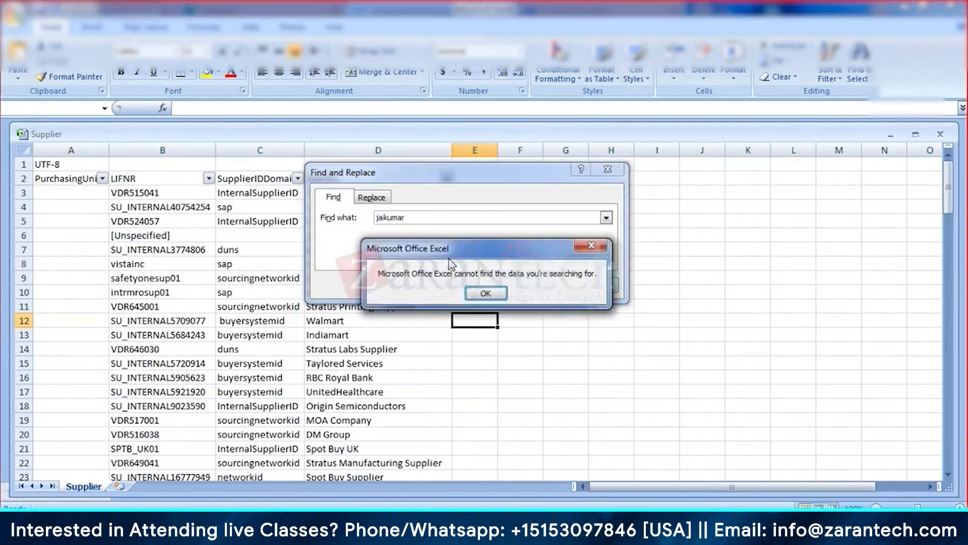
{"action": "key", "text": "Return"}
{"action": "key", "text": "BackSpace"}
{"action": "key", "text": "BackSpace"}
{"action": "key", "text": "BackSpace"}
{"action": "key", "text": "BackSpace"}
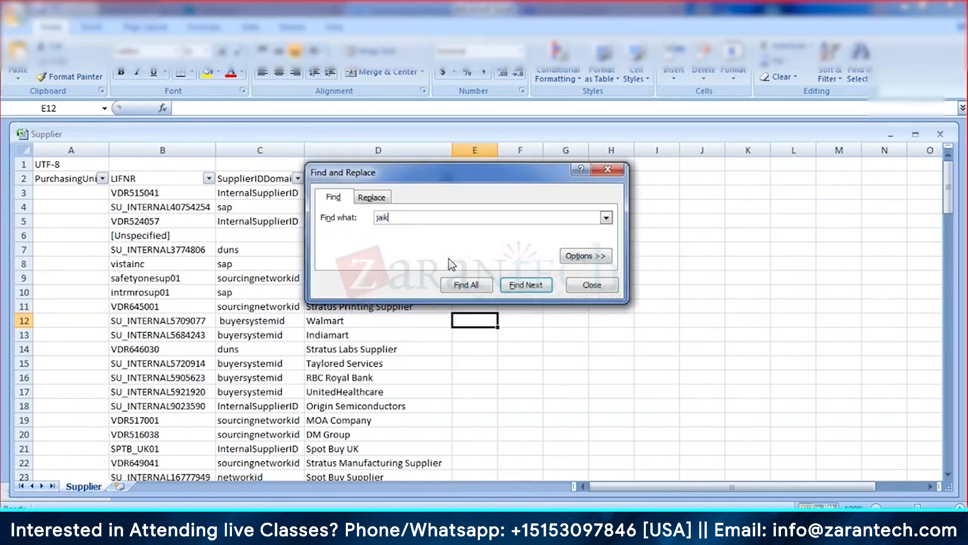
{"action": "type", "text": "trai"}
{"action": "key", "text": "Return"}
{"action": "key", "text": "Return"}
{"action": "left_click", "coordinate": [585, 285]}
{"action": "left_click", "coordinate": [448, 264]}
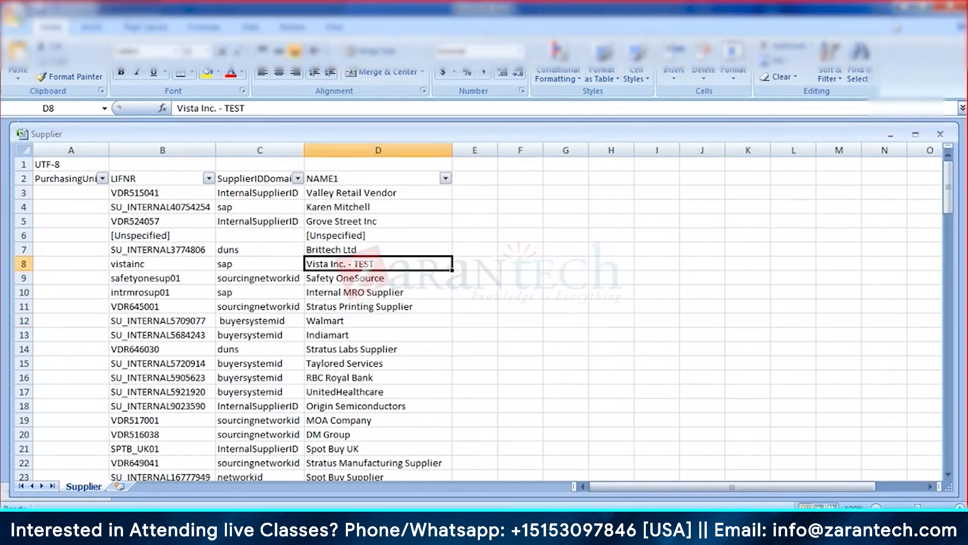
Step: Minimize Excel, the zip archive, and Explorer to return to SAP Ariba's Data Import/Export page
{"action": "left_click", "coordinate": [907, 9]}
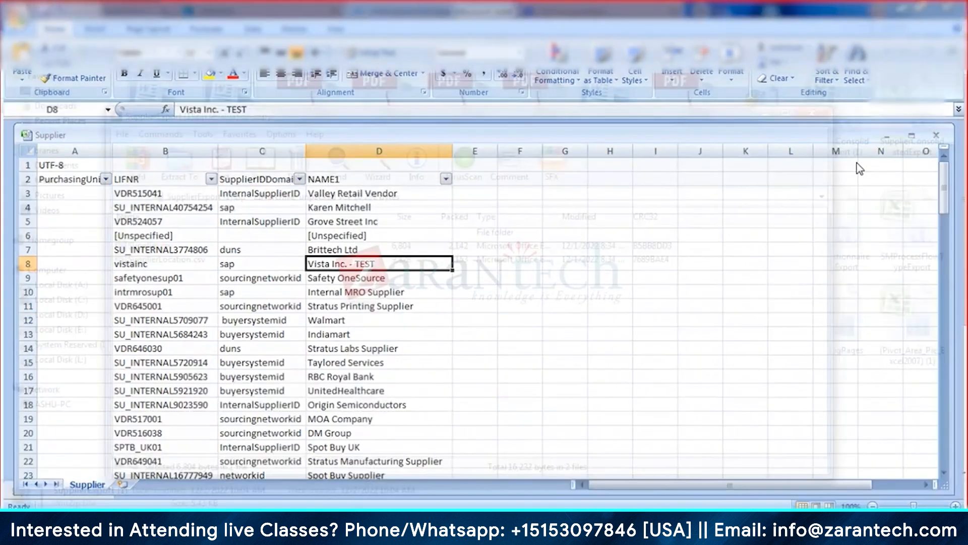
{"action": "left_click", "coordinate": [765, 119]}
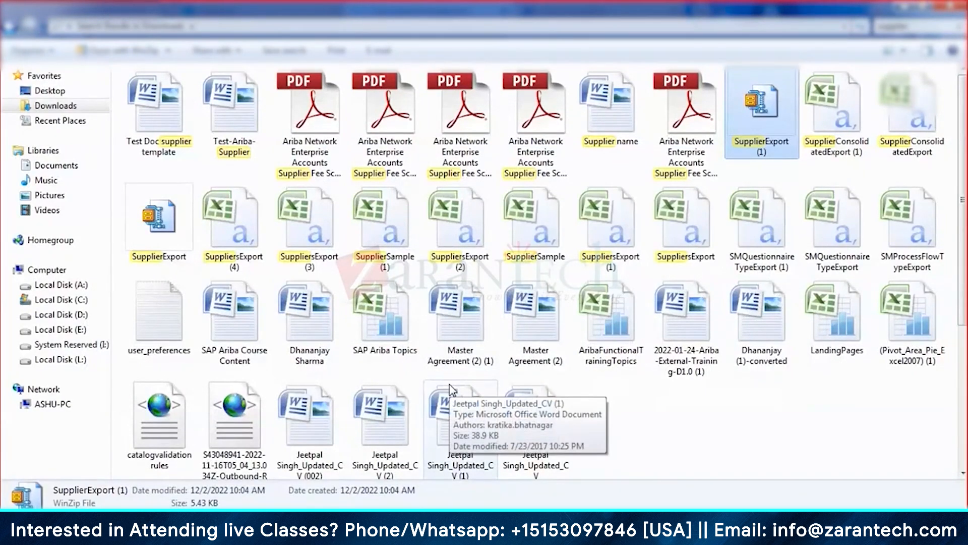
{"action": "left_click", "coordinate": [906, 8]}
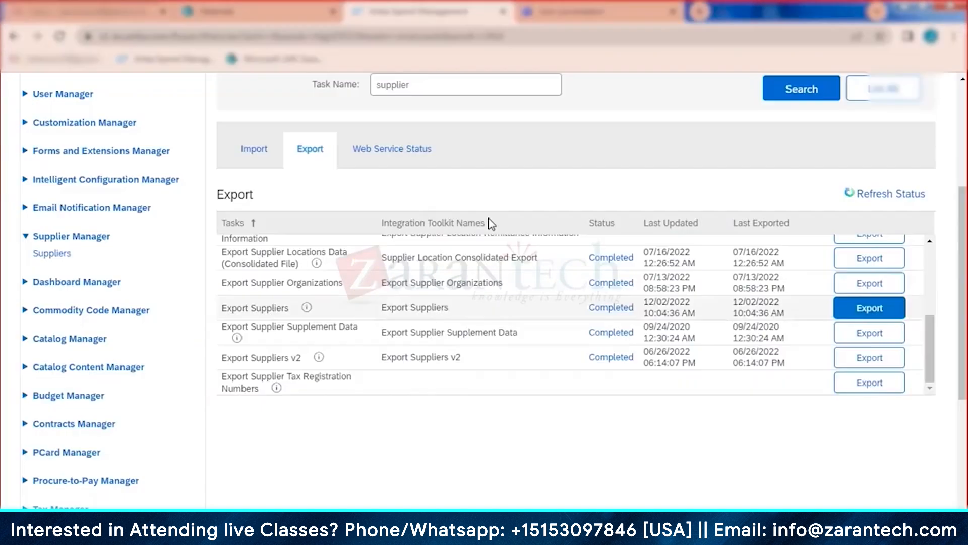
{"action": "scroll", "coordinate": [459, 330], "scroll_direction": "up", "scroll_amount": 5}
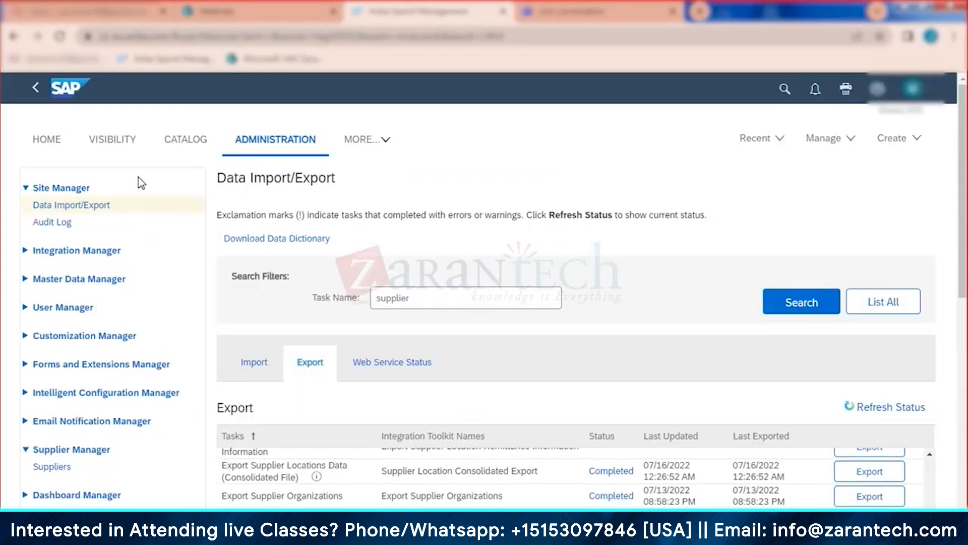
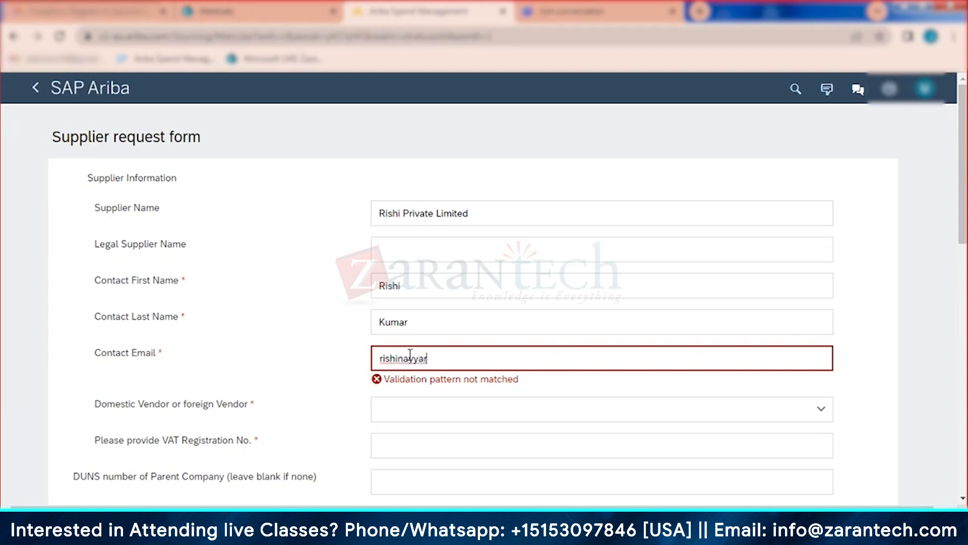
Step: Finish the contact e-mail and set the vendor type to Domestic
{"action": "type", "text": "72@gmail.com"}
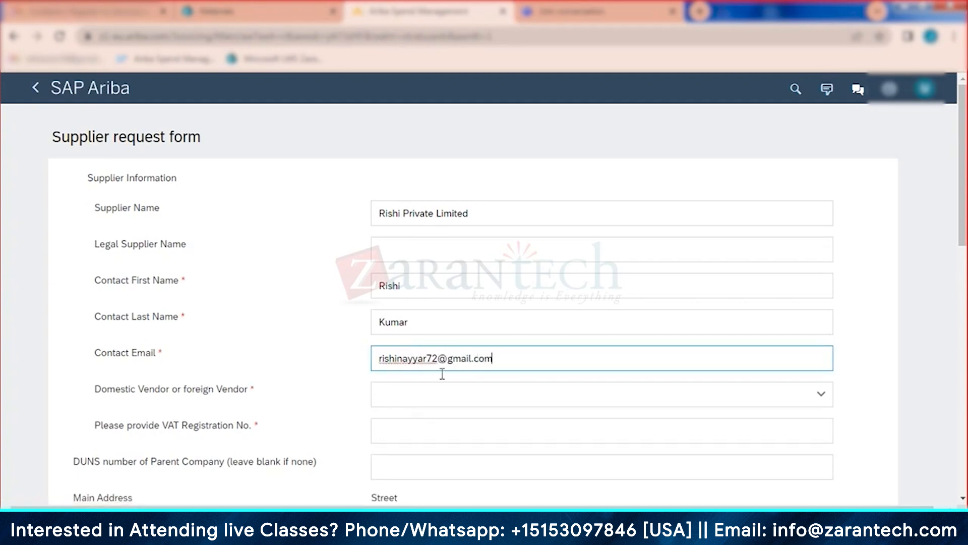
{"action": "left_click", "coordinate": [400, 384]}
{"action": "scroll", "coordinate": [466, 368], "scroll_direction": "down", "scroll_amount": 2}
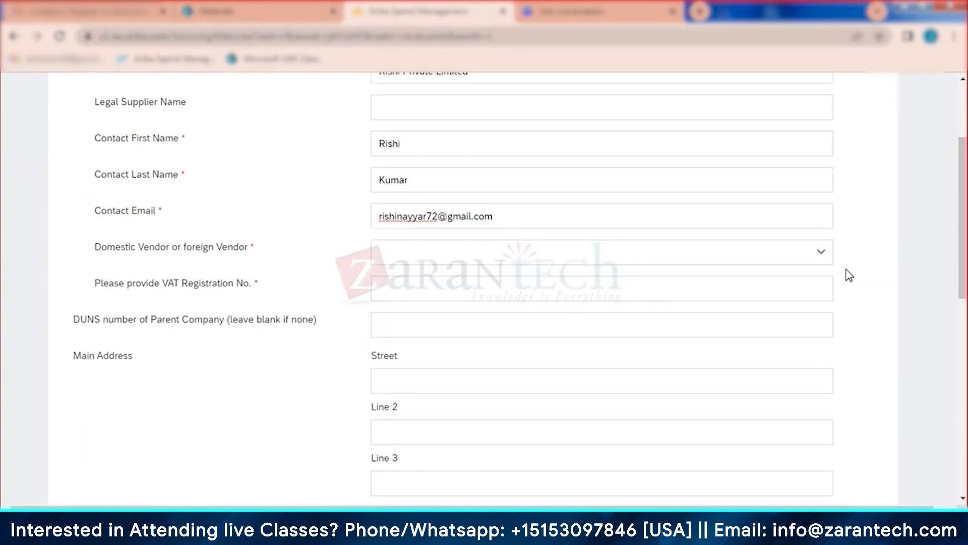
{"action": "left_click", "coordinate": [471, 260]}
{"action": "left_click", "coordinate": [452, 289]}
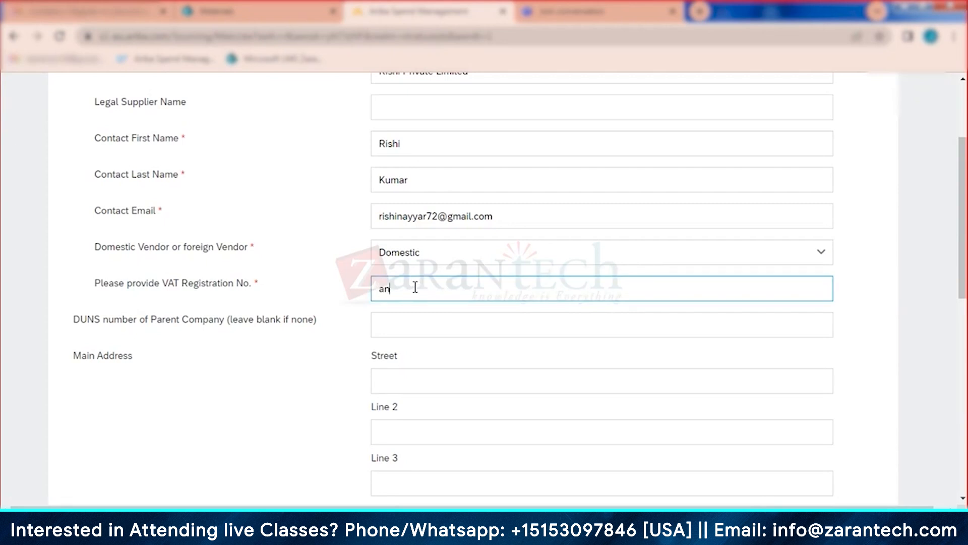
Step: Fill in the street and enter 'Lane 4' as the second address line
{"action": "scroll", "coordinate": [432, 300], "scroll_direction": "down", "scroll_amount": 1}
{"action": "left_click", "coordinate": [426, 303]}
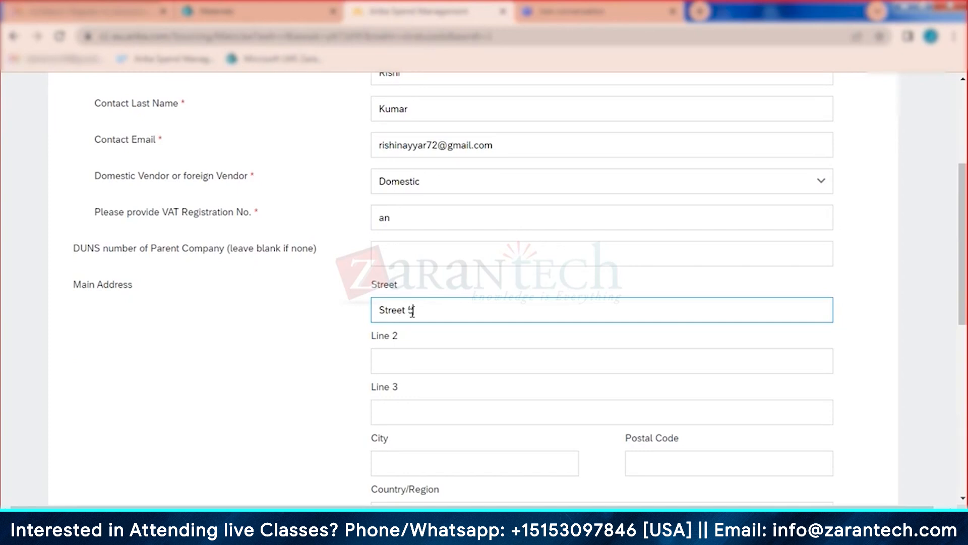
{"action": "left_click", "coordinate": [423, 360]}
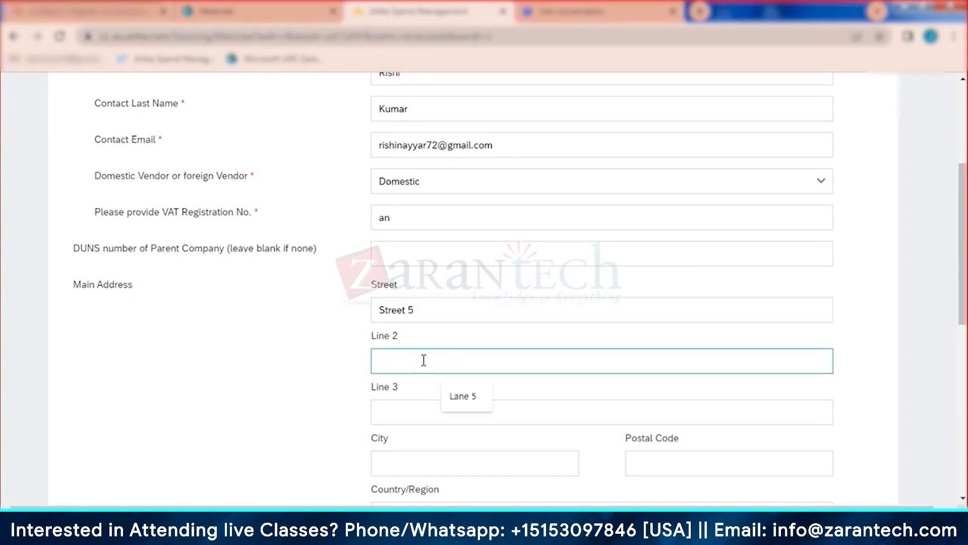
{"action": "type", "text": "Lane 5"}
{"action": "key", "text": "BackSpace"}
{"action": "type", "text": "4"}
{"action": "left_click", "coordinate": [429, 411]}
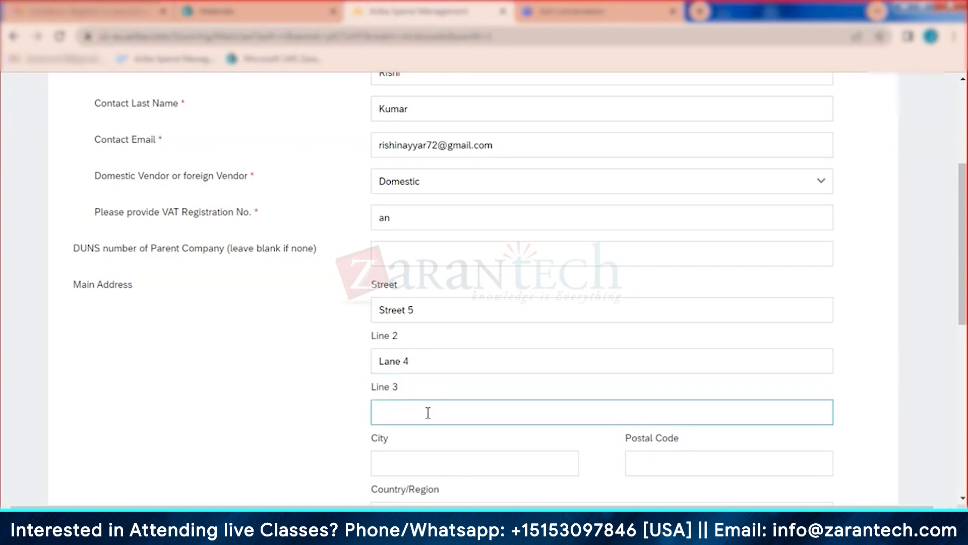
Step: Enter the city as Bangalore, correcting the misspelling, and postal code 530001
{"action": "scroll", "coordinate": [420, 327], "scroll_direction": "down", "scroll_amount": 3}
{"action": "left_click", "coordinate": [419, 318]}
{"action": "type", "text": "B"}
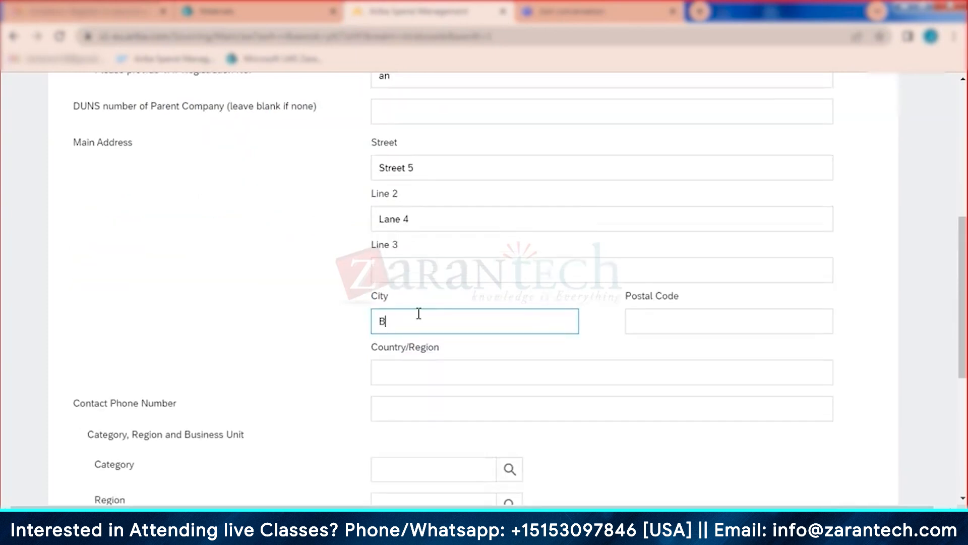
{"action": "type", "text": "anglaore"}
{"action": "left_click", "coordinate": [399, 323]}
{"action": "right_click", "coordinate": [402, 323]}
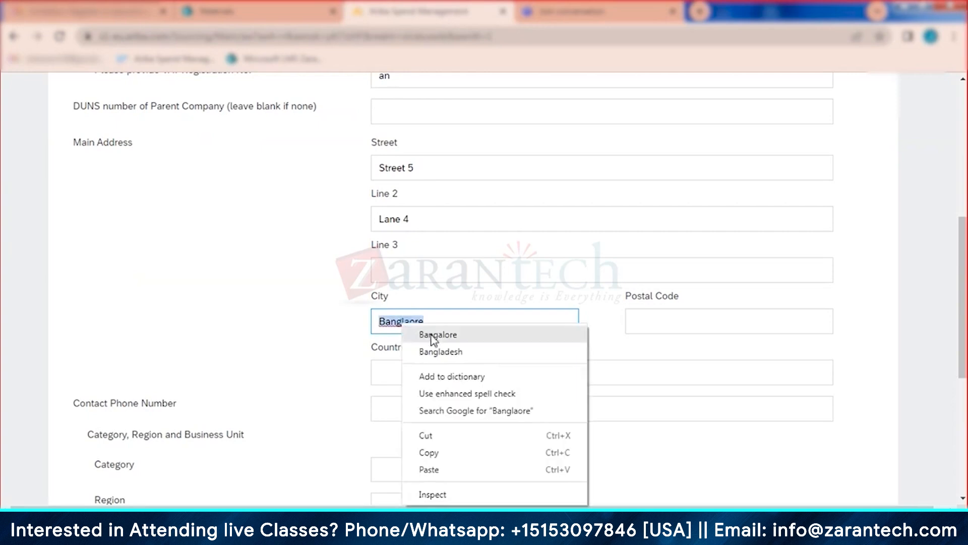
{"action": "left_click", "coordinate": [437, 335]}
{"action": "left_click", "coordinate": [676, 324]}
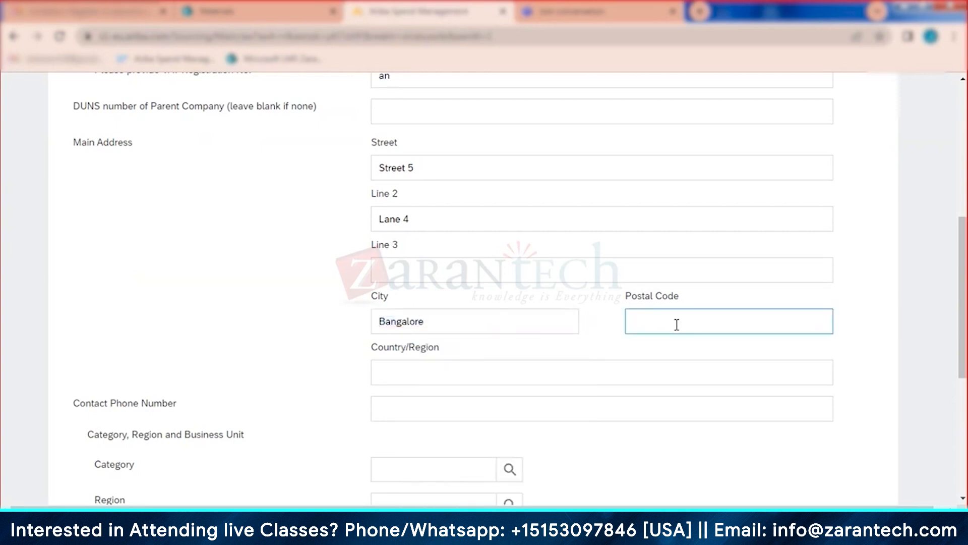
{"action": "type", "text": "530001"}
Step: Set country to India and state to Karnataka, then submit the supplier request
{"action": "left_click", "coordinate": [508, 374]}
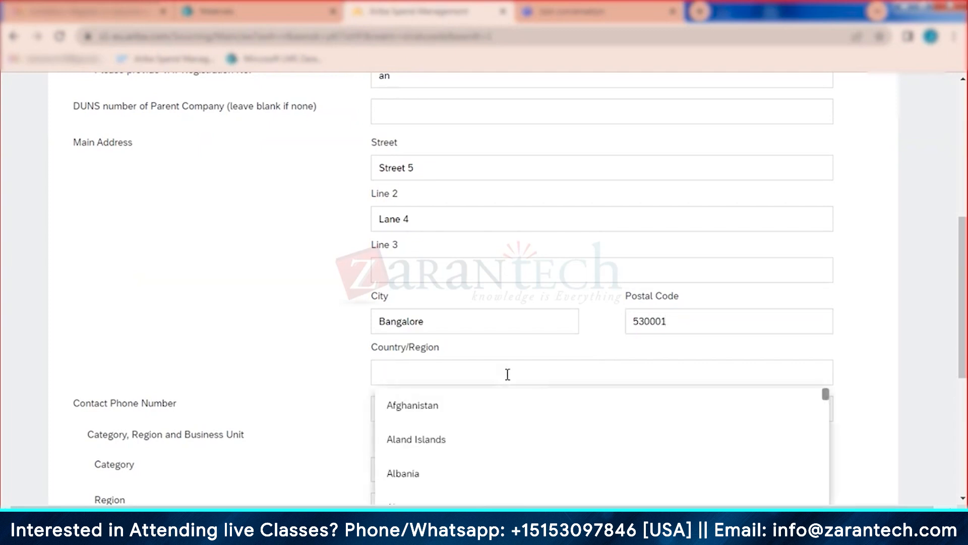
{"action": "type", "text": "India"}
{"action": "left_click", "coordinate": [404, 446]}
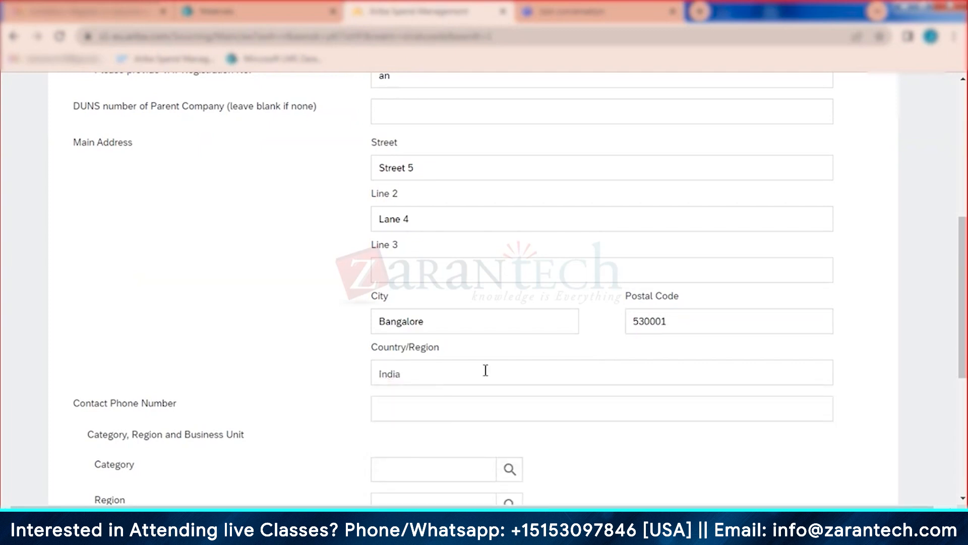
{"action": "scroll", "coordinate": [486, 371], "scroll_direction": "down", "scroll_amount": 4}
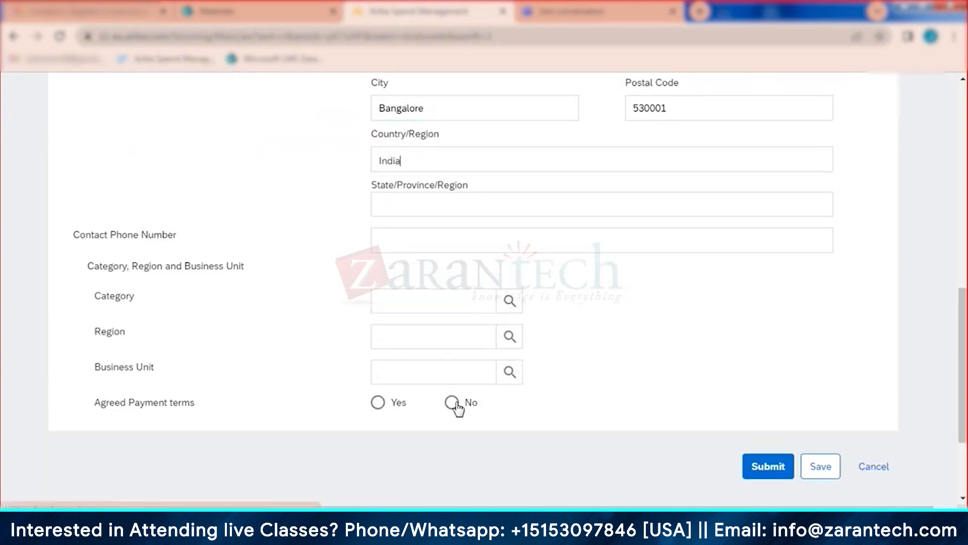
{"action": "left_click", "coordinate": [418, 206]}
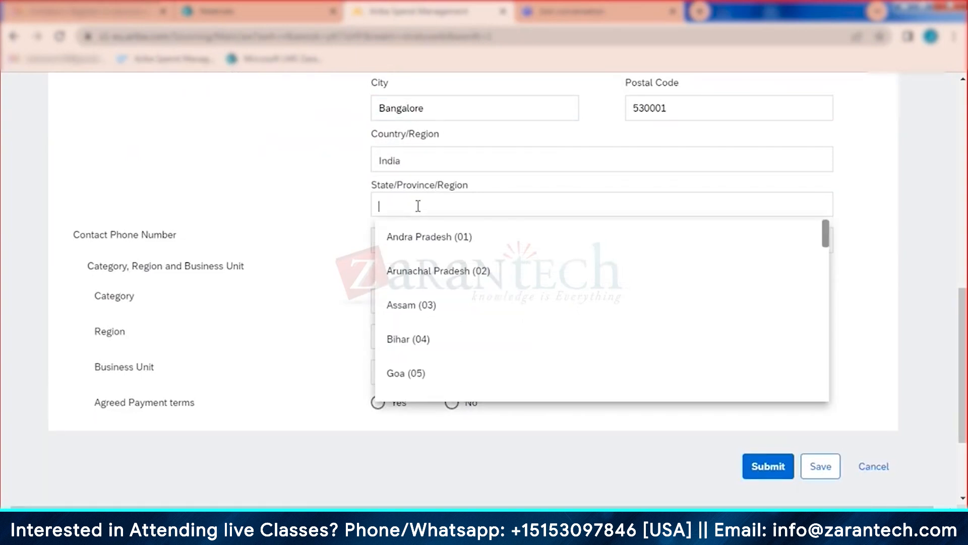
{"action": "type", "text": "karna"}
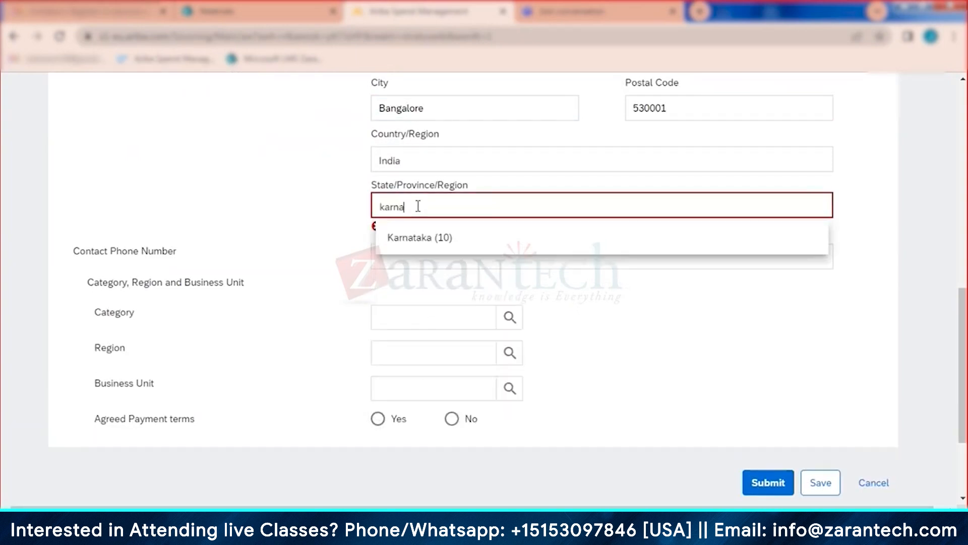
{"action": "left_click", "coordinate": [445, 240]}
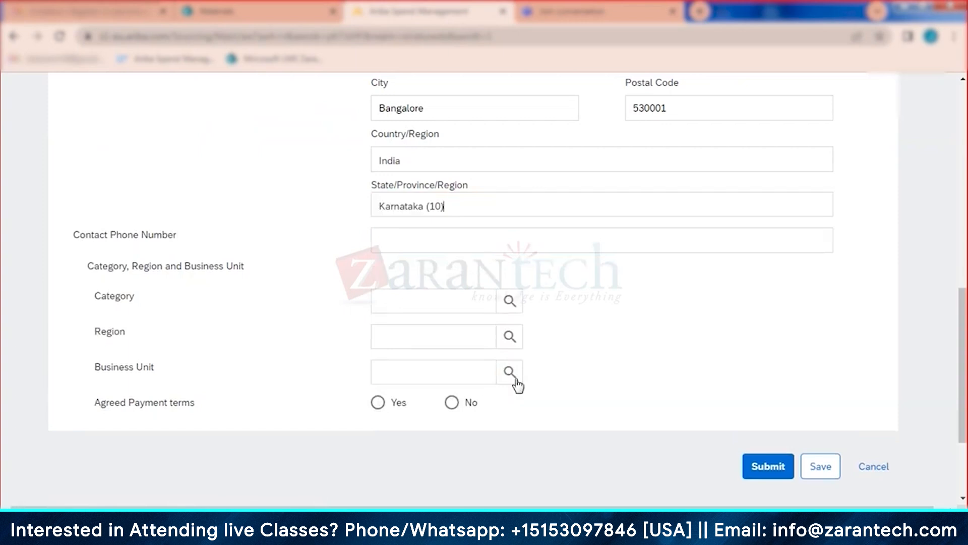
{"action": "left_click", "coordinate": [766, 471]}
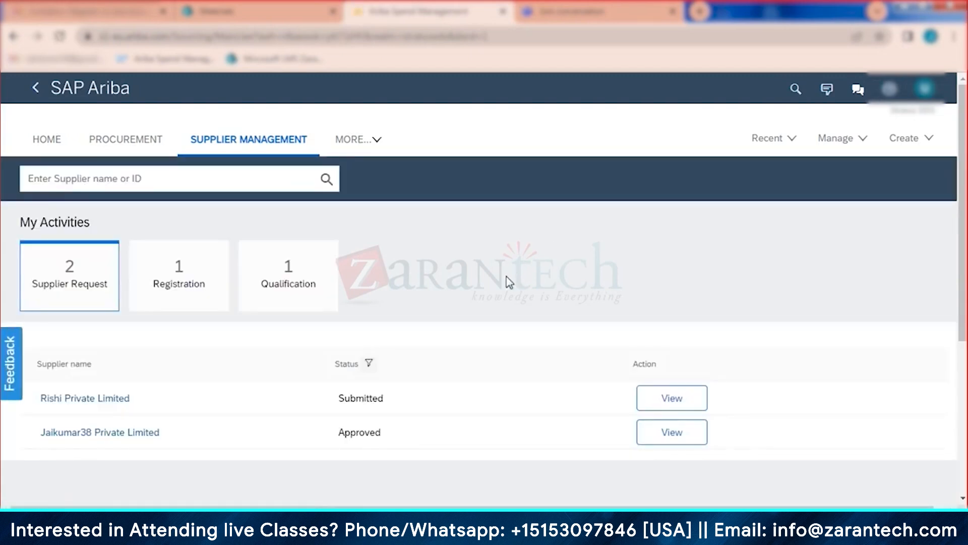
Step: View the submitted Rishi Private Limited request, refresh its details, and reopen it for approval
{"action": "left_click", "coordinate": [672, 398]}
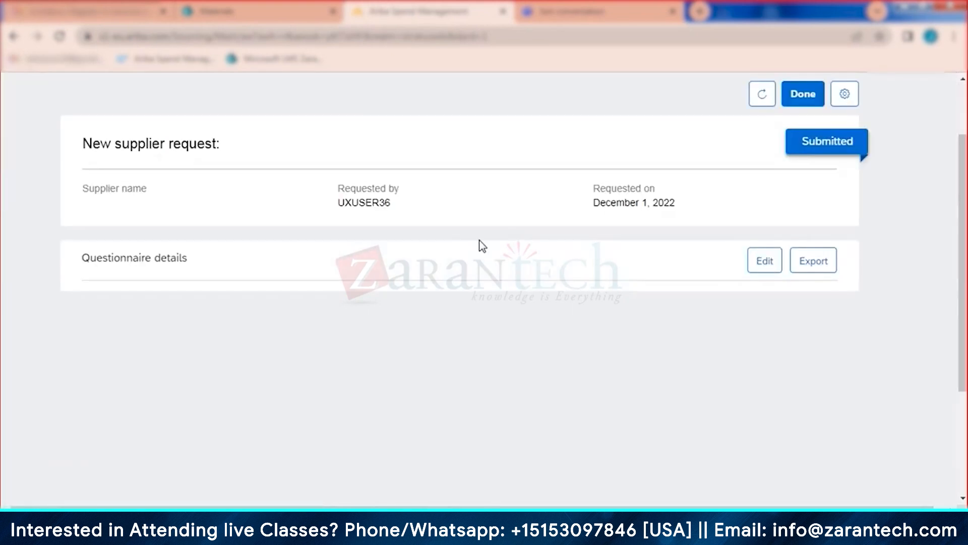
{"action": "left_click", "coordinate": [758, 97]}
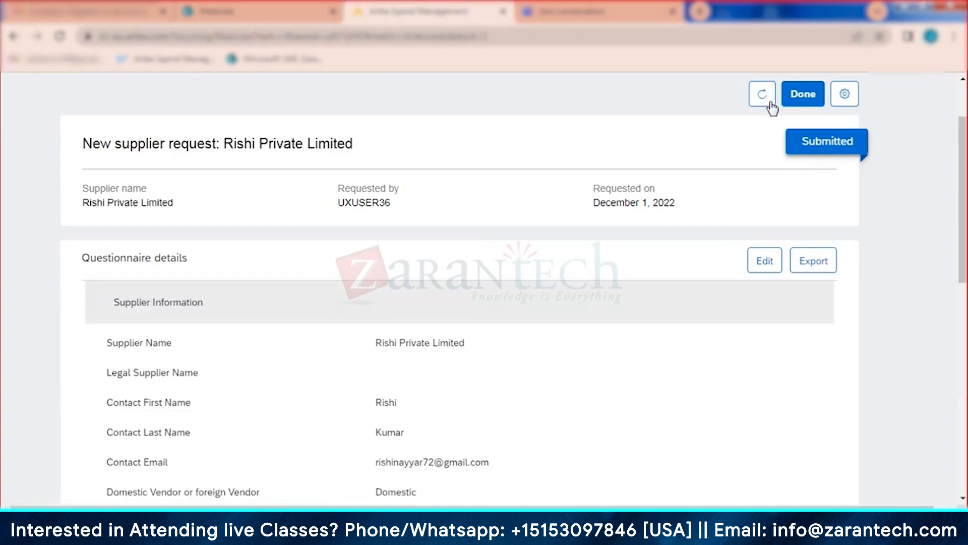
{"action": "left_click", "coordinate": [803, 101]}
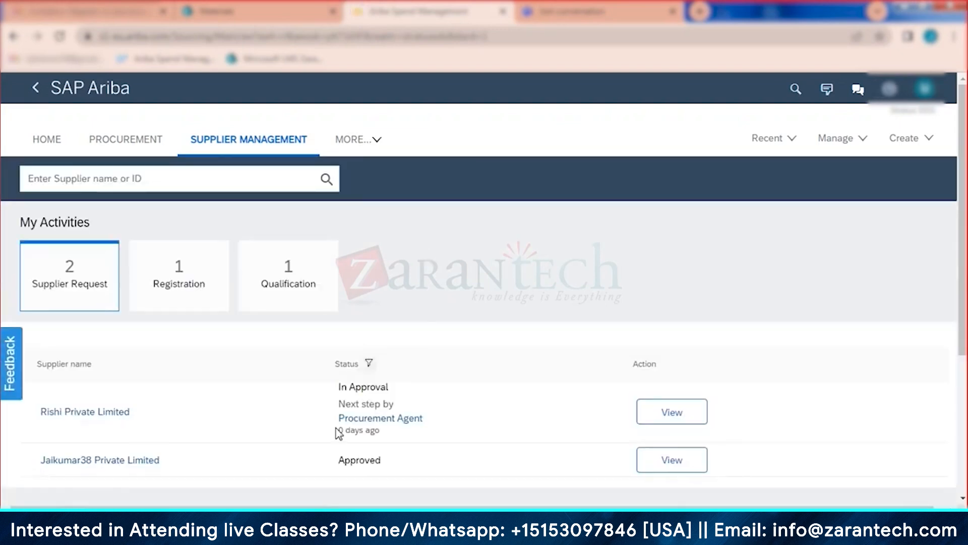
{"action": "left_click", "coordinate": [677, 422]}
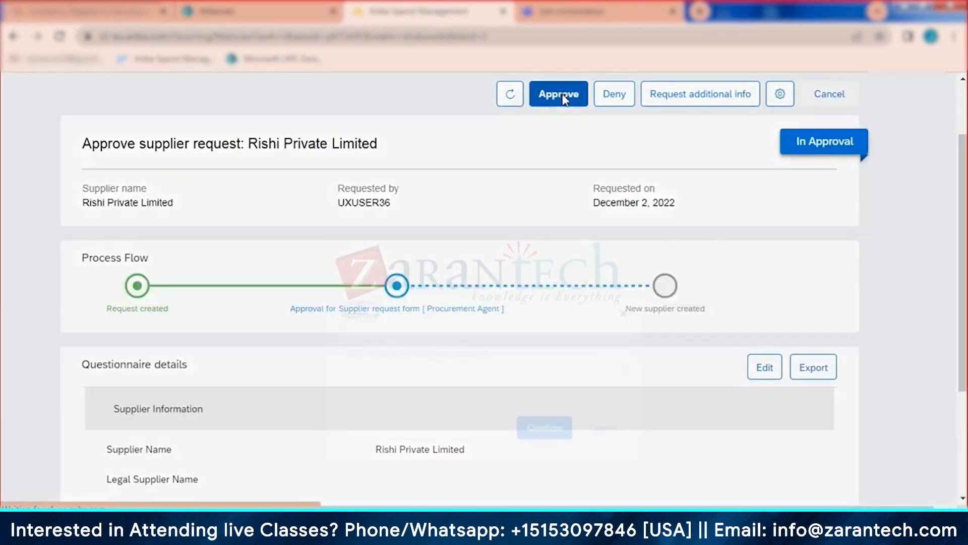
Step: Approve the Rishi Private Limited request with reason 'ok' and refresh to see Approved
{"action": "left_click", "coordinate": [563, 97]}
{"action": "left_click", "coordinate": [405, 273]}
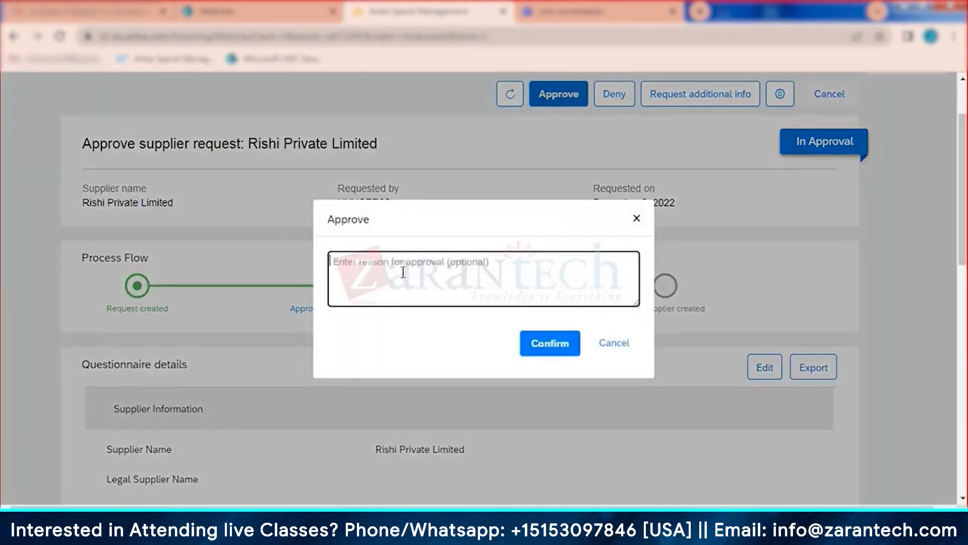
{"action": "type", "text": "ok"}
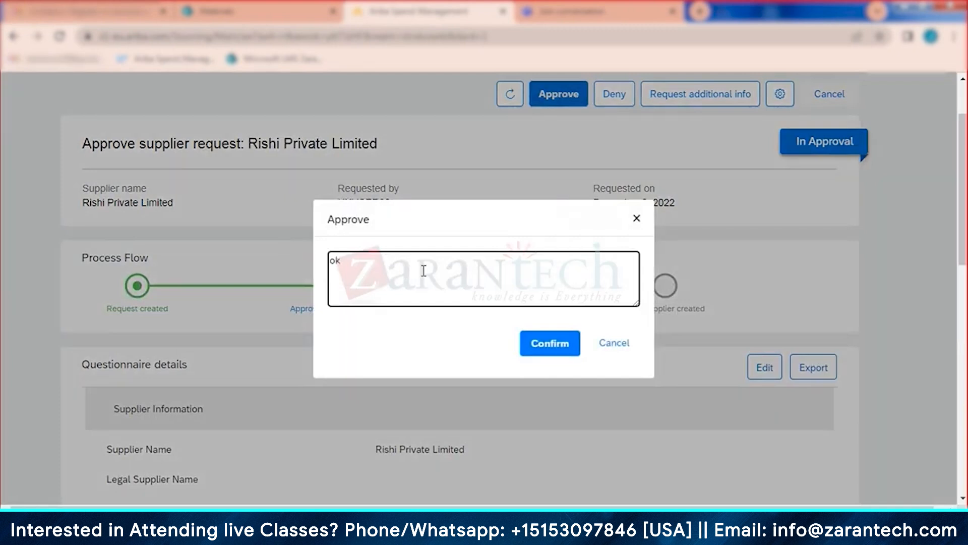
{"action": "left_click", "coordinate": [552, 352]}
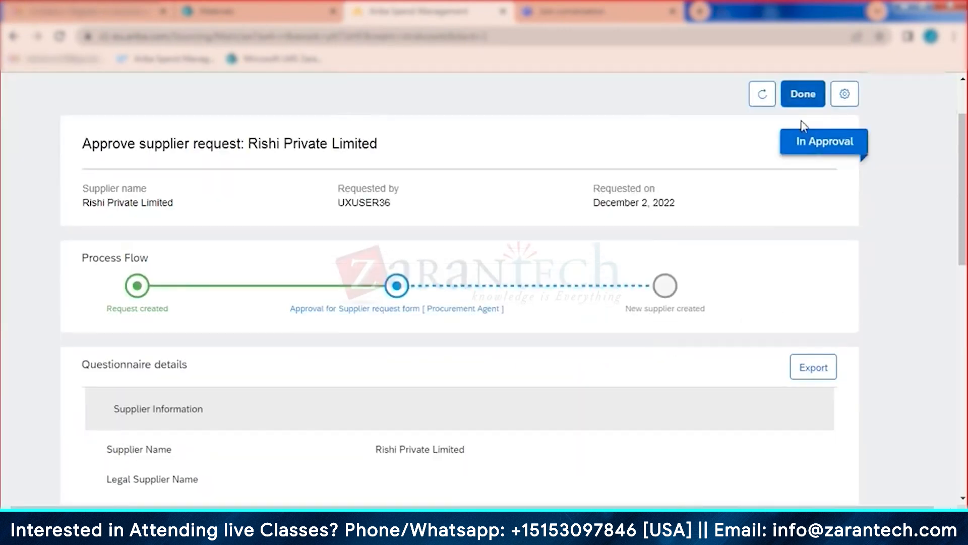
{"action": "left_click", "coordinate": [759, 98]}
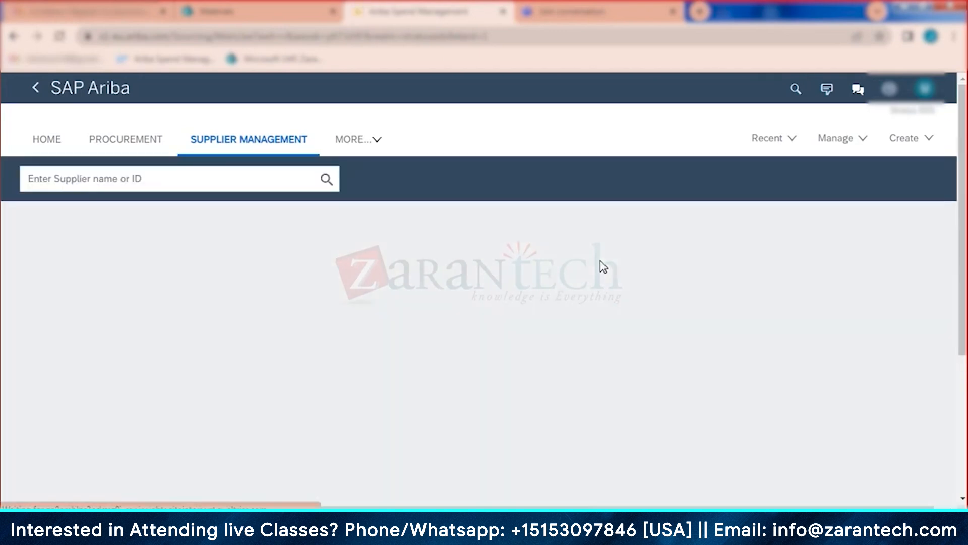
Step: Open the approved Rishi Private Limited request and go to its supplier profile
{"action": "scroll", "coordinate": [603, 266], "scroll_direction": "down", "scroll_amount": 2}
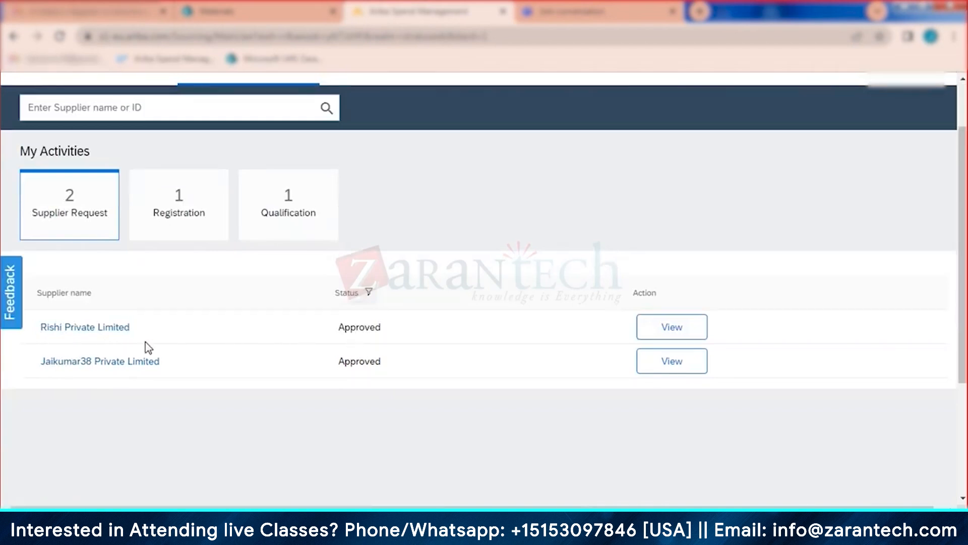
{"action": "left_click", "coordinate": [671, 333]}
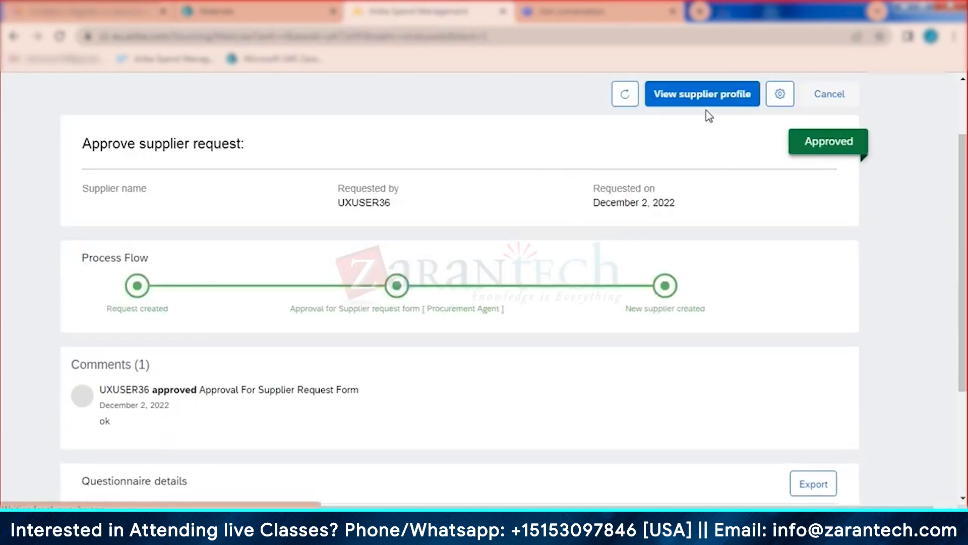
{"action": "left_click", "coordinate": [701, 104]}
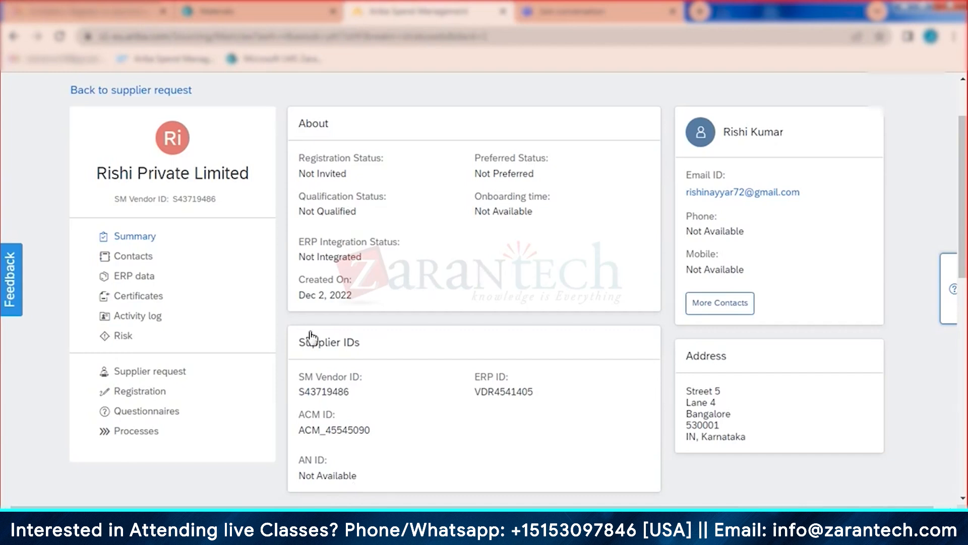
Step: Preview the Supplier registration questionnaire, then send the registration invitation to Rishi Private Limited
{"action": "left_click", "coordinate": [191, 400]}
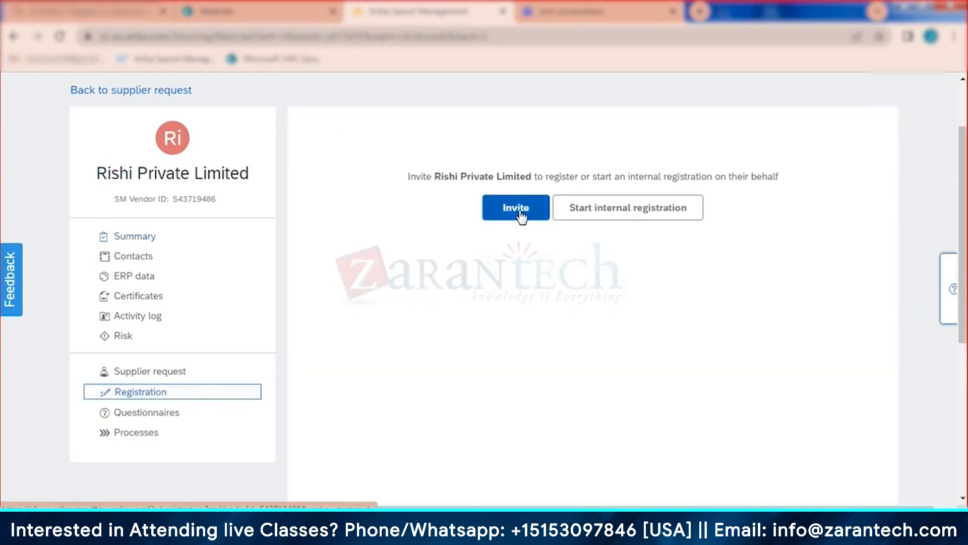
{"action": "left_click", "coordinate": [519, 210]}
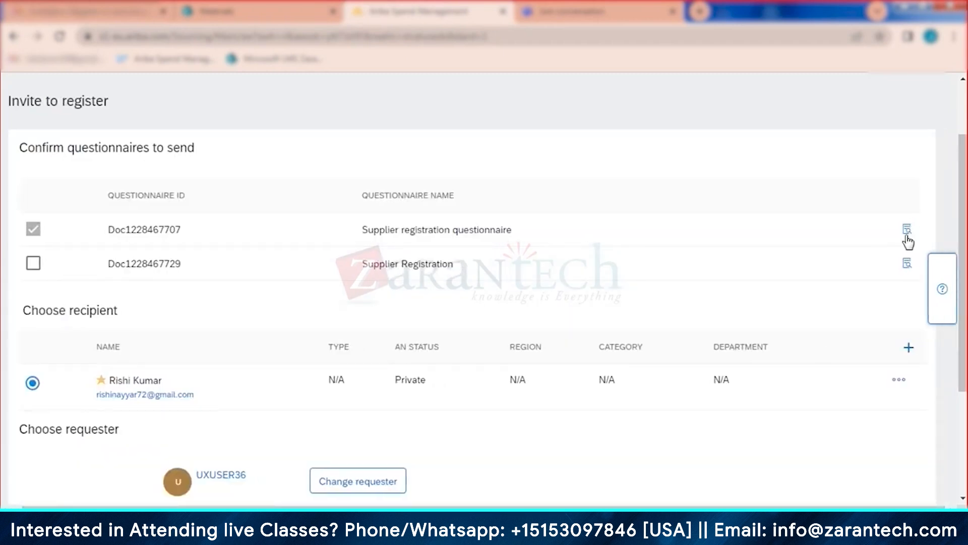
{"action": "left_click", "coordinate": [907, 231]}
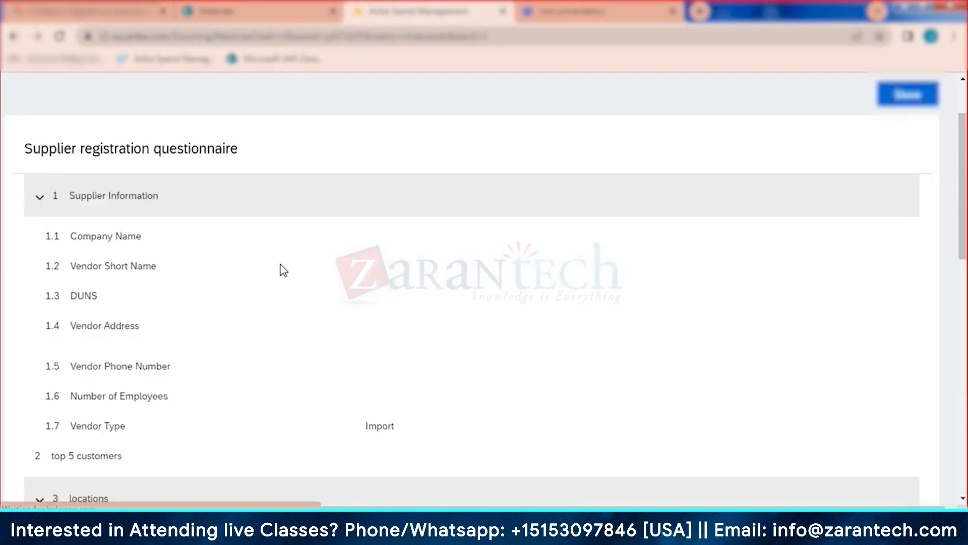
{"action": "scroll", "coordinate": [275, 292], "scroll_direction": "down", "scroll_amount": 10}
{"action": "scroll", "coordinate": [268, 314], "scroll_direction": "up", "scroll_amount": 10}
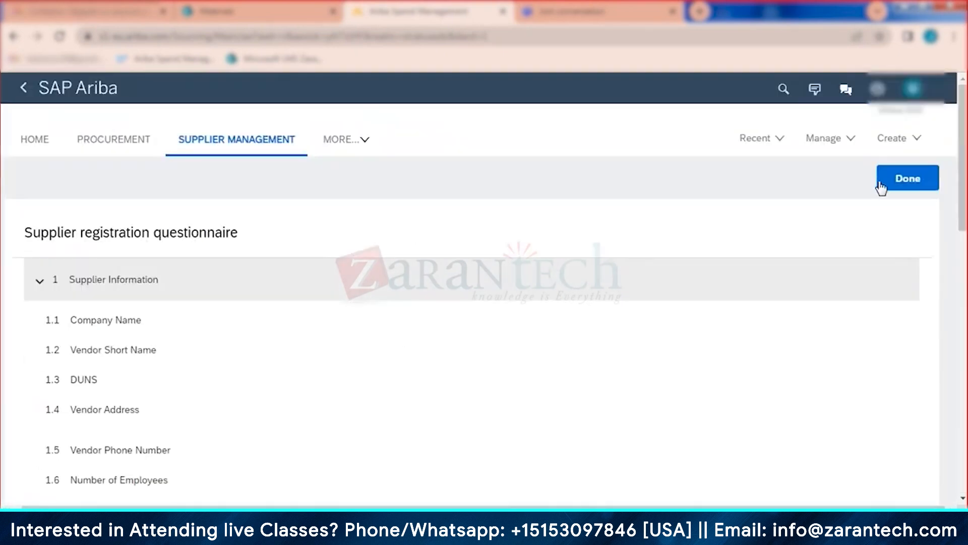
{"action": "left_click", "coordinate": [903, 180]}
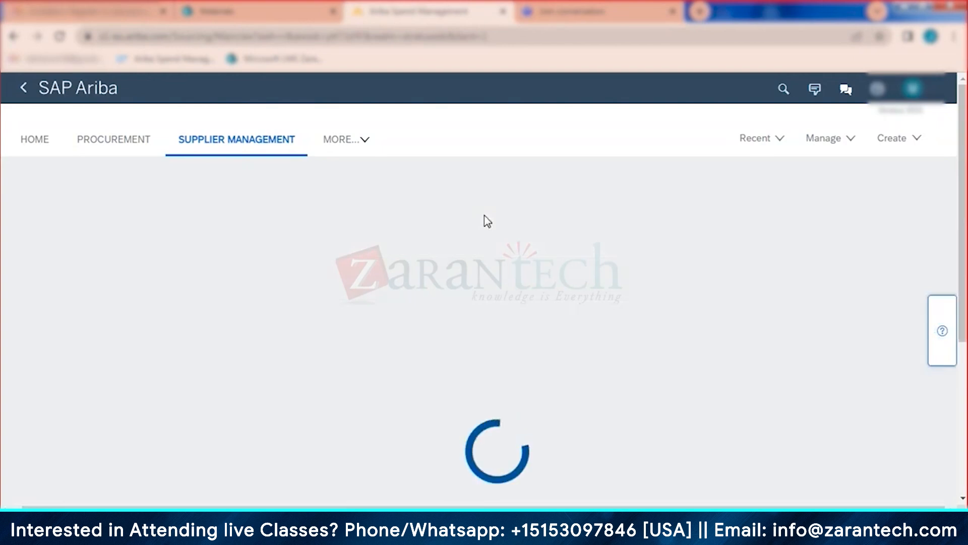
{"action": "scroll", "coordinate": [487, 220], "scroll_direction": "down", "scroll_amount": 5}
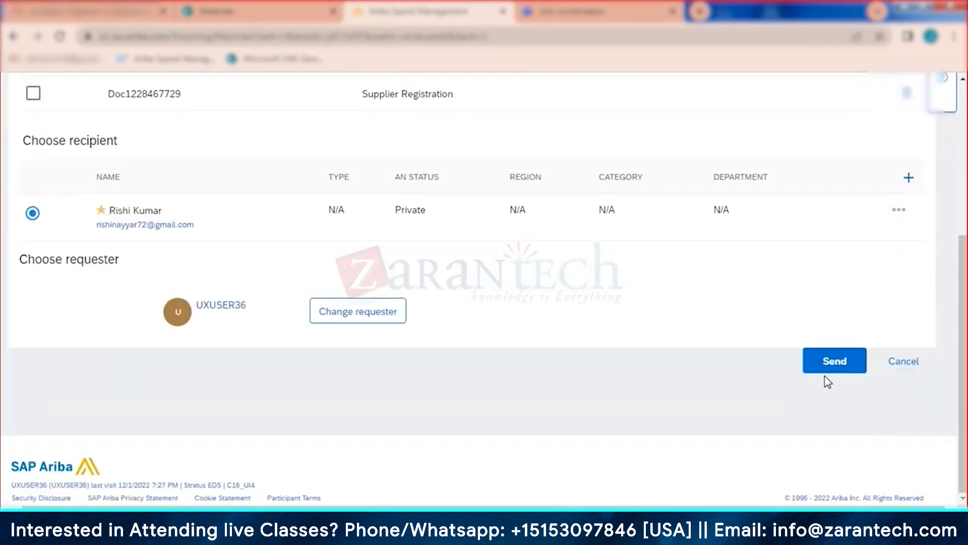
{"action": "left_click", "coordinate": [835, 368]}
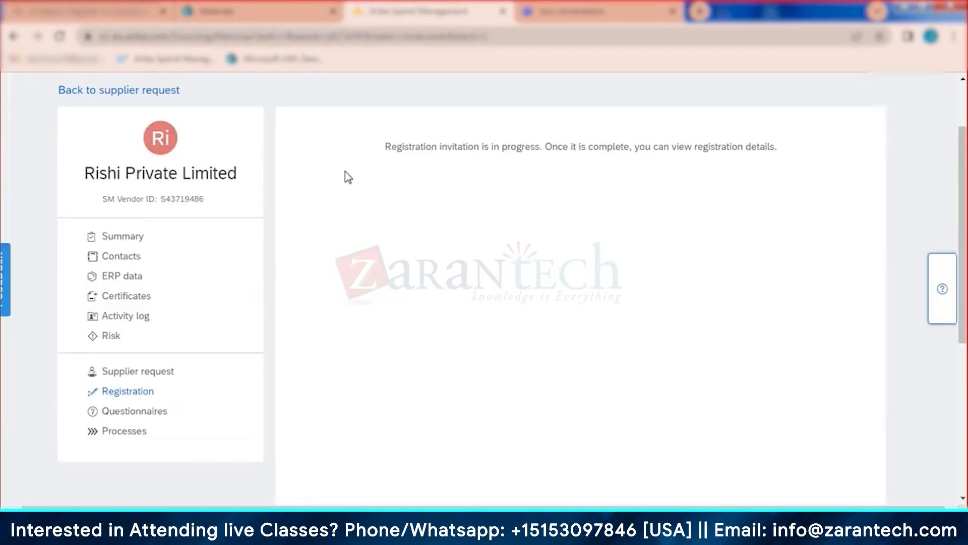
Step: Review Rishi Private Limited's Summary and Contacts, ending back on the Summary page
{"action": "left_click", "coordinate": [132, 243]}
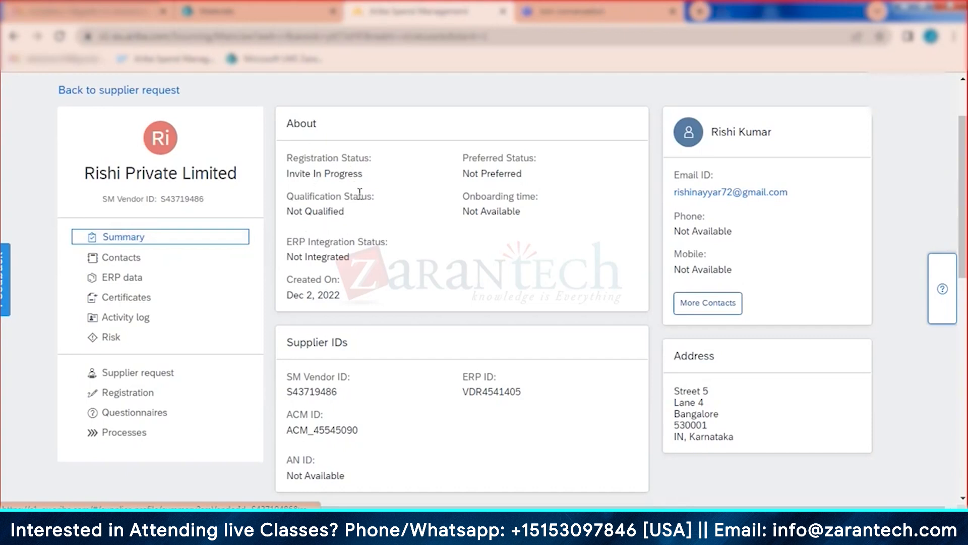
{"action": "left_click", "coordinate": [124, 255]}
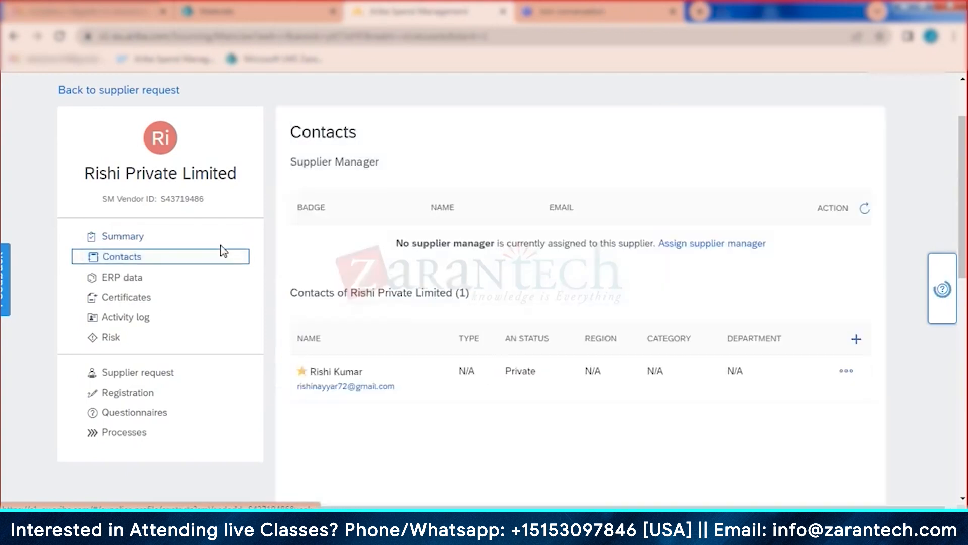
{"action": "left_click", "coordinate": [132, 238]}
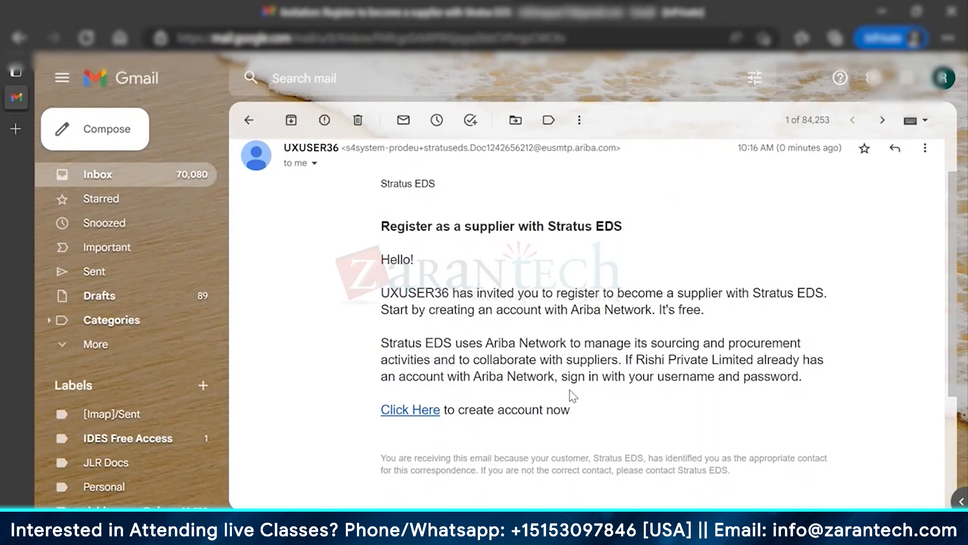
Step: Follow the 'Click Here' account-creation link in the Stratus EDS invitation email
{"action": "left_click", "coordinate": [429, 412]}
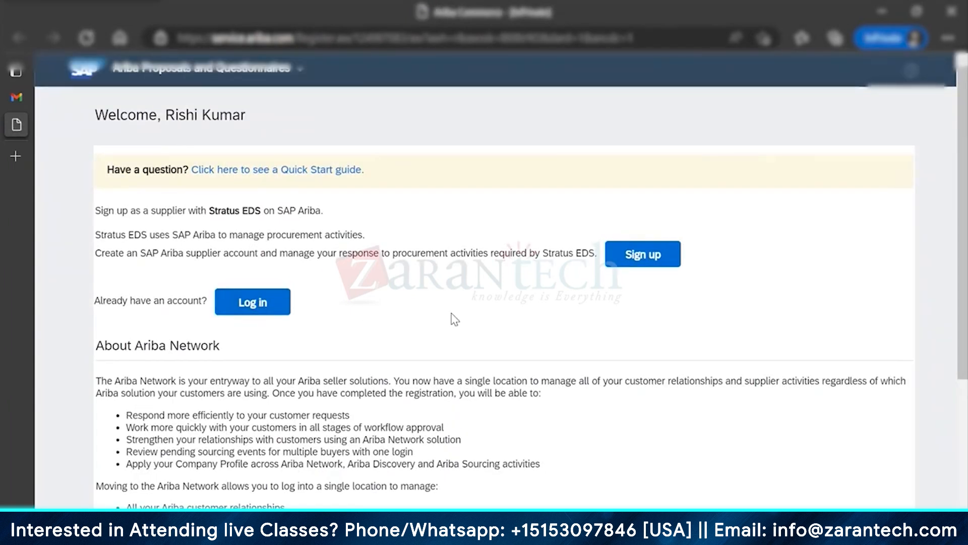
Step: Start signing up and use the contact e-mail as the username
{"action": "left_click", "coordinate": [635, 258]}
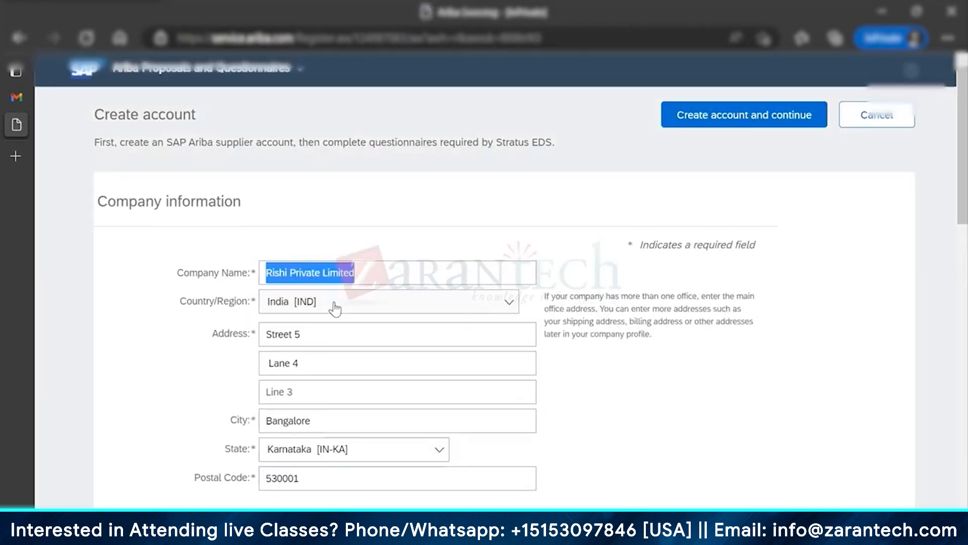
{"action": "scroll", "coordinate": [634, 414], "scroll_direction": "down", "scroll_amount": 3}
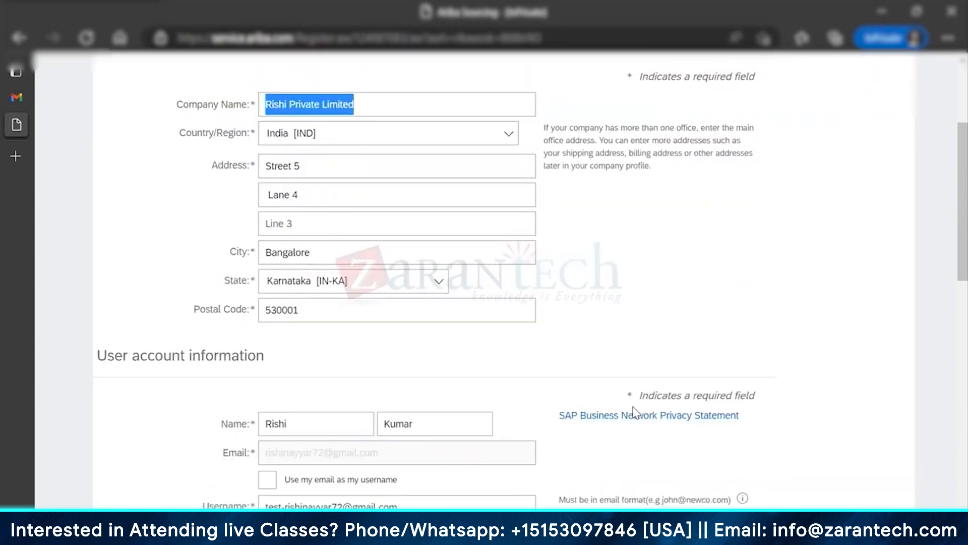
{"action": "scroll", "coordinate": [635, 414], "scroll_direction": "down", "scroll_amount": 5}
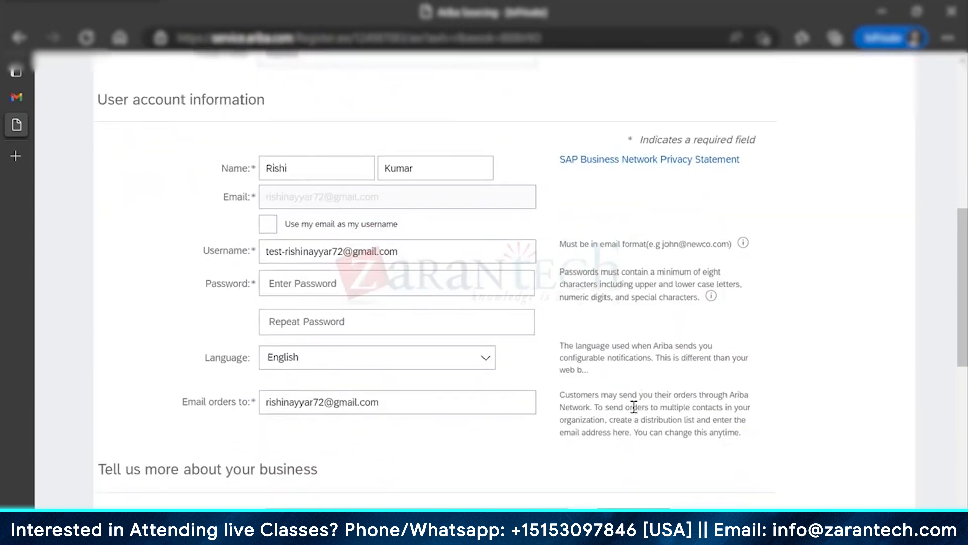
{"action": "left_click", "coordinate": [268, 224]}
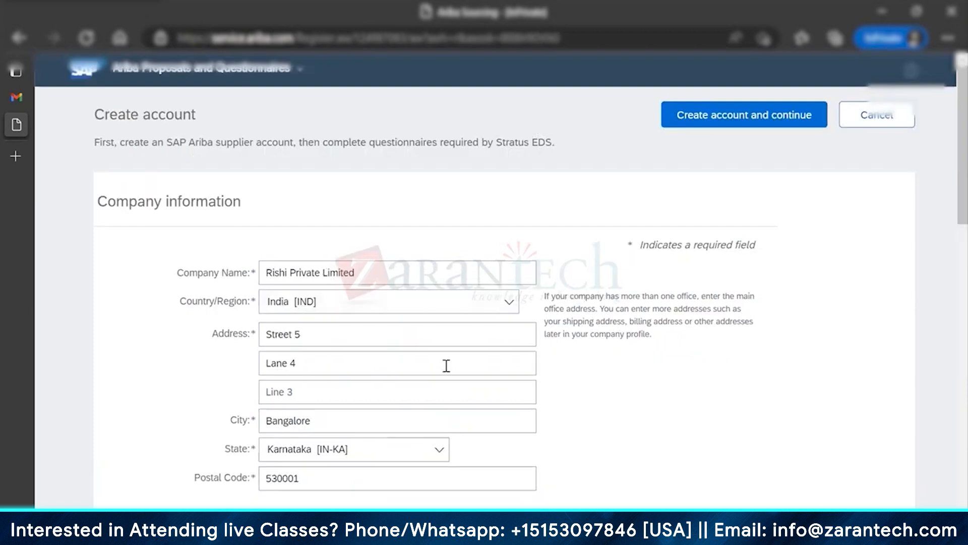
Step: Enter the account password in Password and Repeat Password
{"action": "scroll", "coordinate": [447, 365], "scroll_direction": "down", "scroll_amount": 6}
{"action": "scroll", "coordinate": [517, 379], "scroll_direction": "down", "scroll_amount": 2}
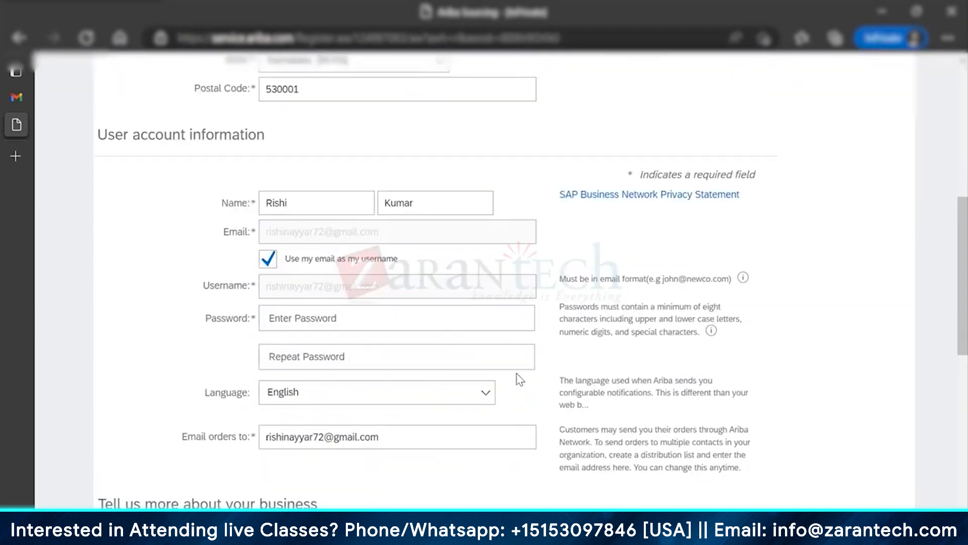
{"action": "left_click", "coordinate": [427, 324]}
{"action": "type", "text": "•••"}
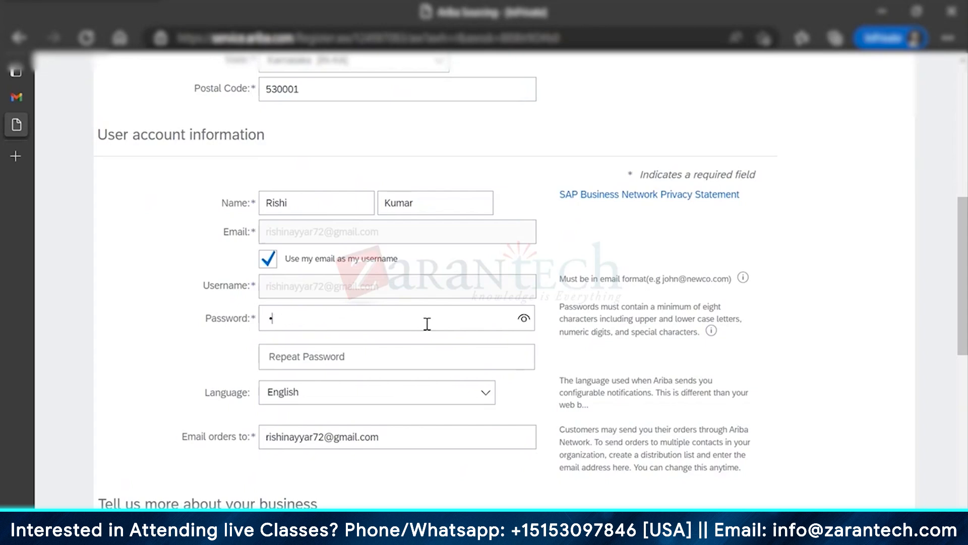
{"action": "type", "text": "•••••"}
{"action": "key", "text": "Tab"}
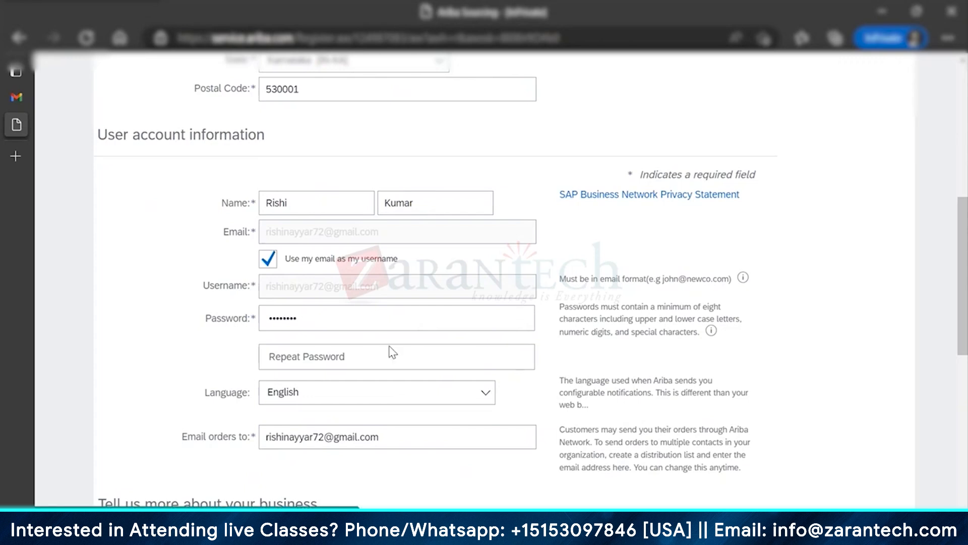
{"action": "left_click", "coordinate": [374, 363]}
{"action": "type", "text": "•••••••"}
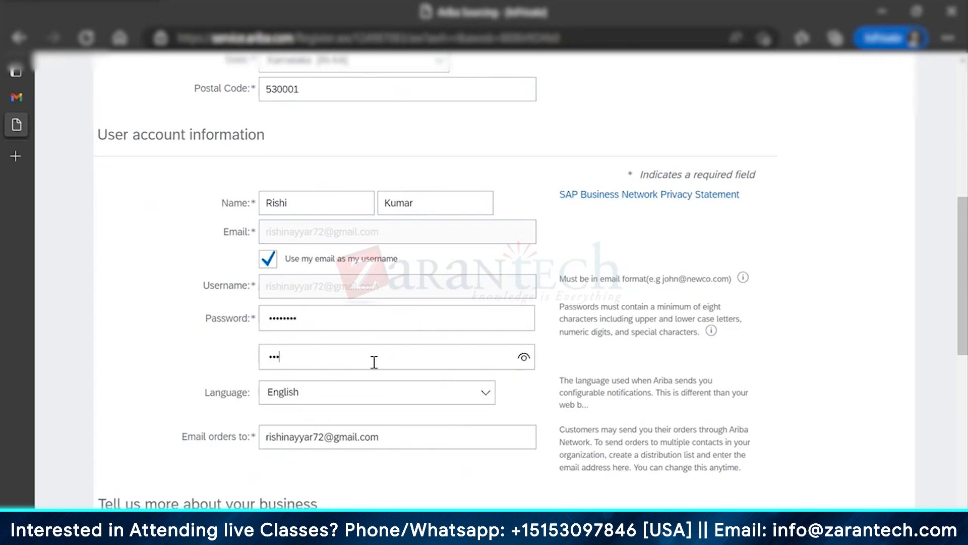
{"action": "type", "text": "•"}
{"action": "scroll", "coordinate": [554, 424], "scroll_direction": "down", "scroll_amount": 3}
{"action": "scroll", "coordinate": [551, 418], "scroll_direction": "down", "scroll_amount": 3}
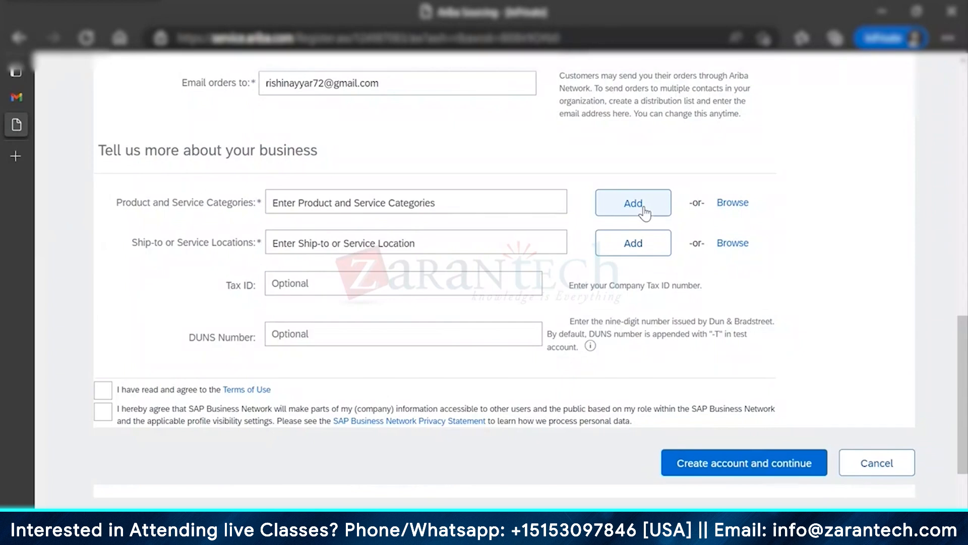
Step: Browse categories through Computer Hardware, Software & Telecom > Computer & Storage Hardware > Media storage devices
{"action": "left_click", "coordinate": [740, 203]}
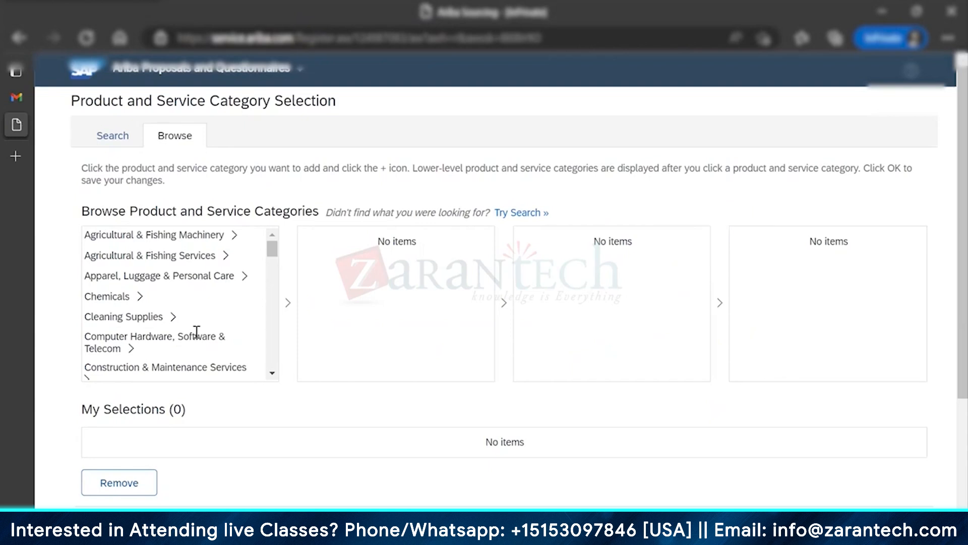
{"action": "scroll", "coordinate": [199, 332], "scroll_direction": "down", "scroll_amount": 1}
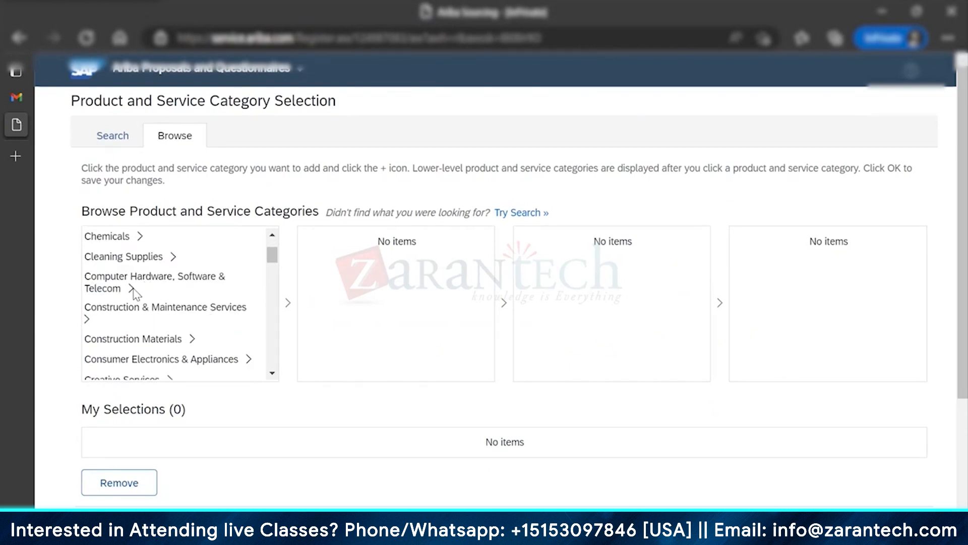
{"action": "left_click", "coordinate": [131, 289]}
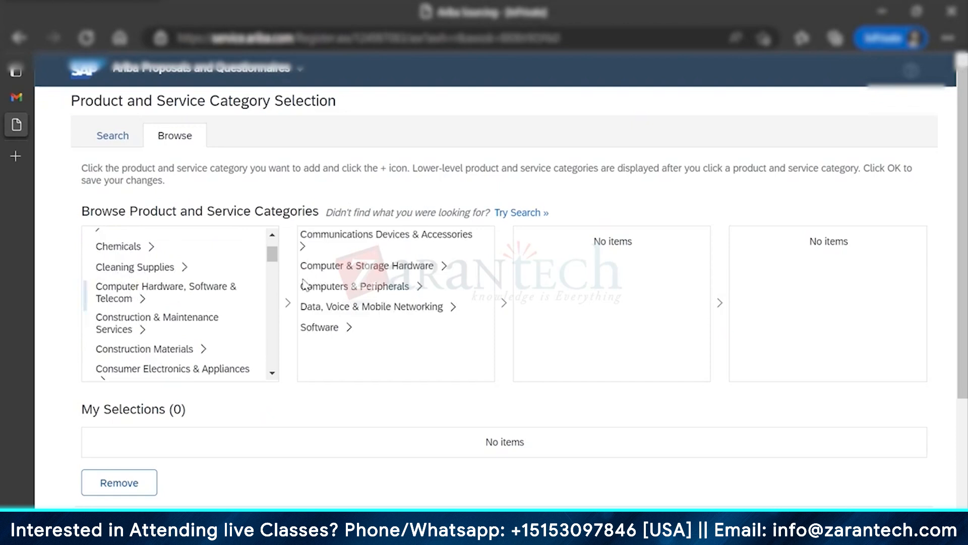
{"action": "left_click", "coordinate": [445, 269]}
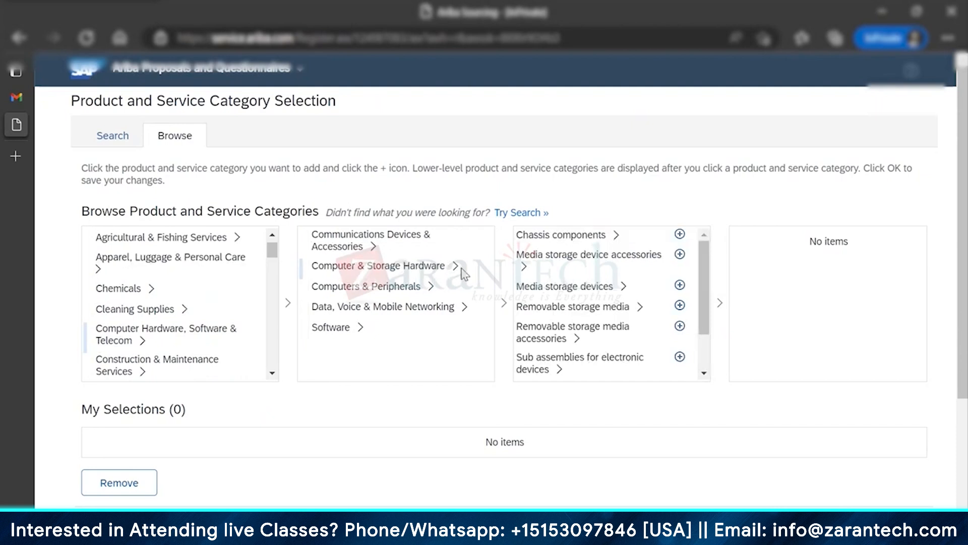
{"action": "left_click", "coordinate": [625, 287]}
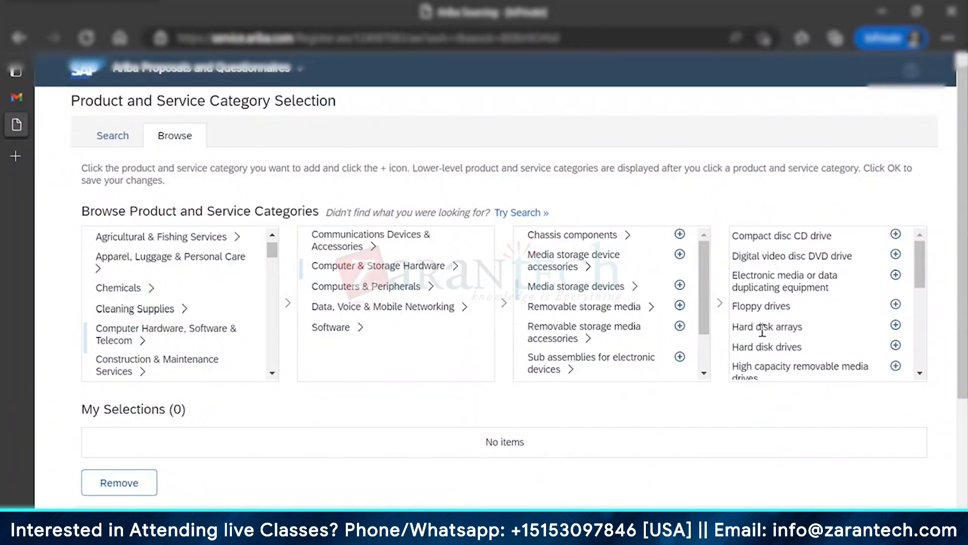
{"action": "scroll", "coordinate": [763, 329], "scroll_direction": "down", "scroll_amount": 3}
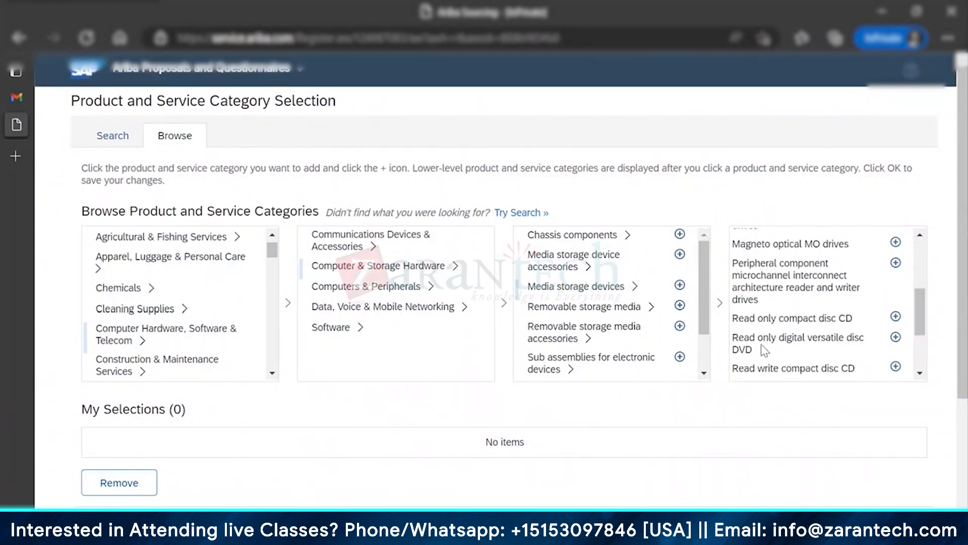
Step: Add Read only digital versatile disc DVD to My Selections and confirm with OK
{"action": "left_click", "coordinate": [760, 344]}
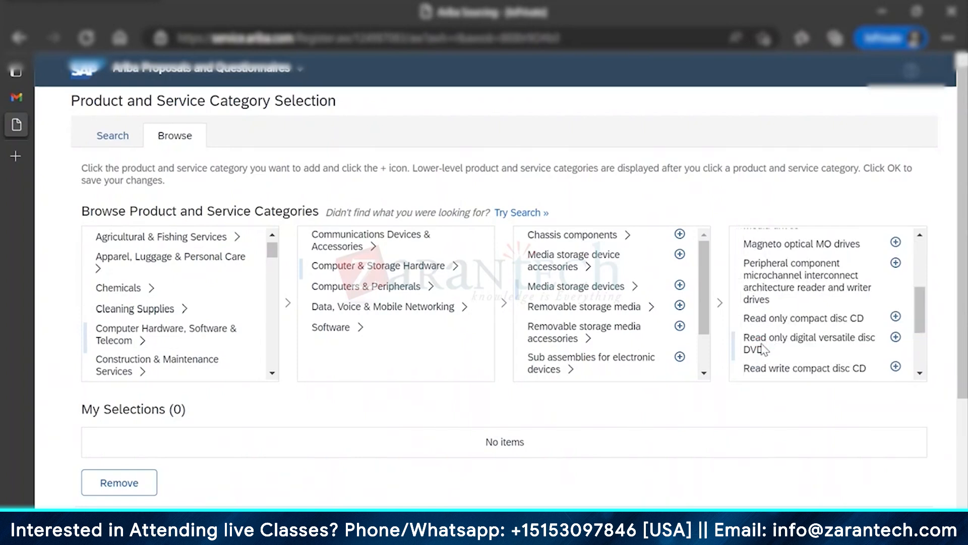
{"action": "left_click", "coordinate": [896, 337]}
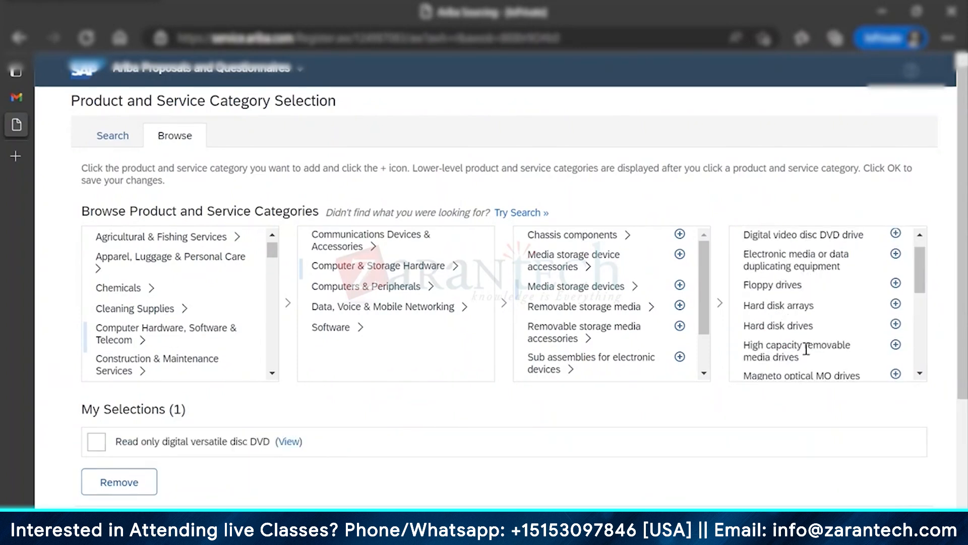
{"action": "scroll", "coordinate": [782, 348], "scroll_direction": "down", "scroll_amount": 5}
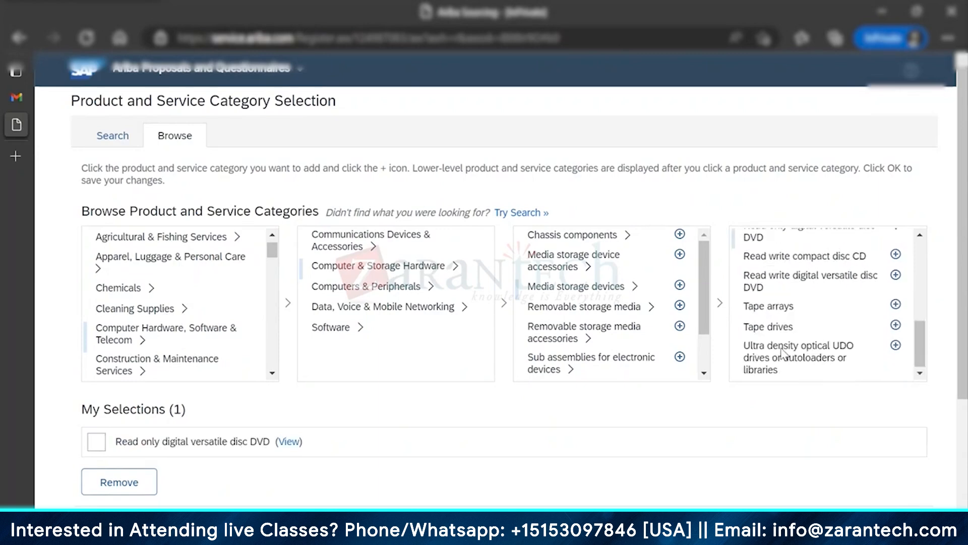
{"action": "scroll", "coordinate": [781, 353], "scroll_direction": "up", "scroll_amount": 1}
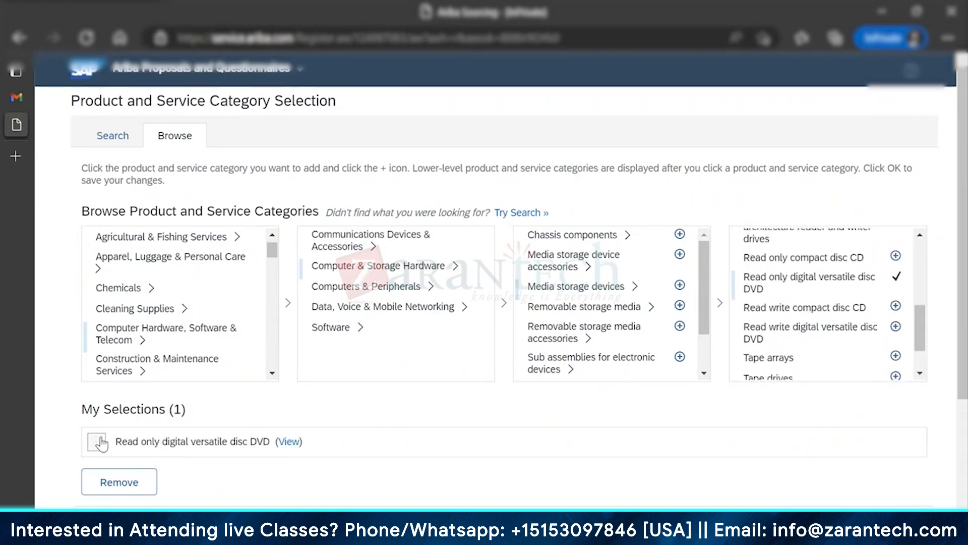
{"action": "left_click", "coordinate": [101, 442]}
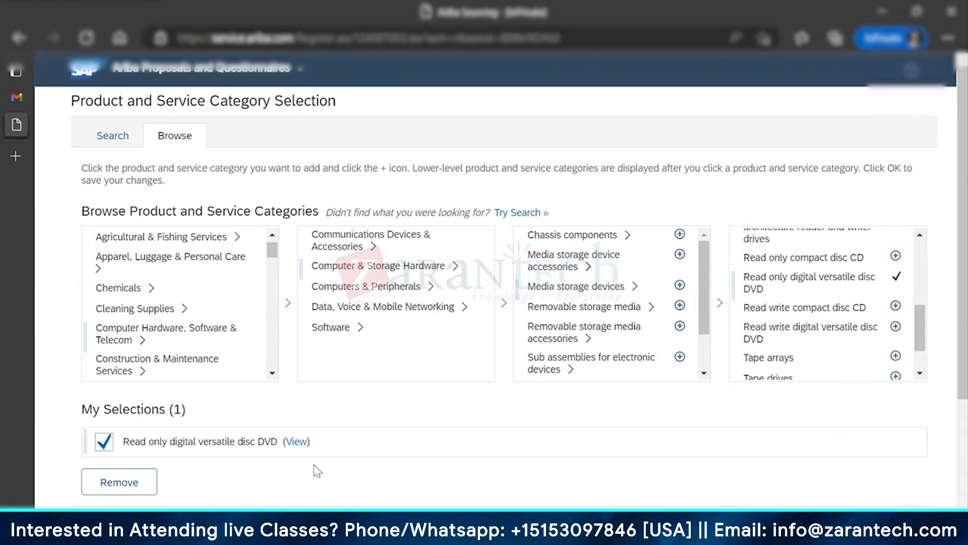
{"action": "scroll", "coordinate": [316, 471], "scroll_direction": "down", "scroll_amount": 3}
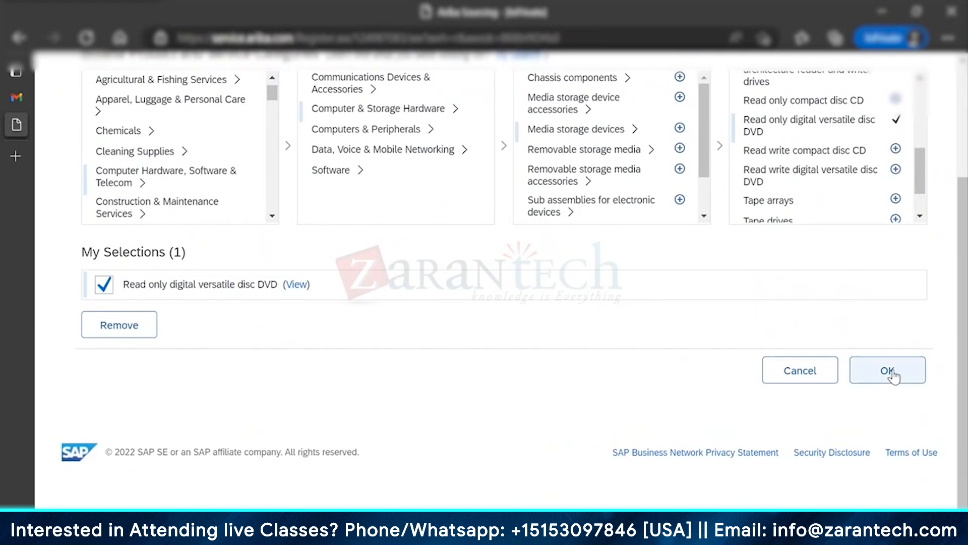
{"action": "left_click", "coordinate": [892, 374]}
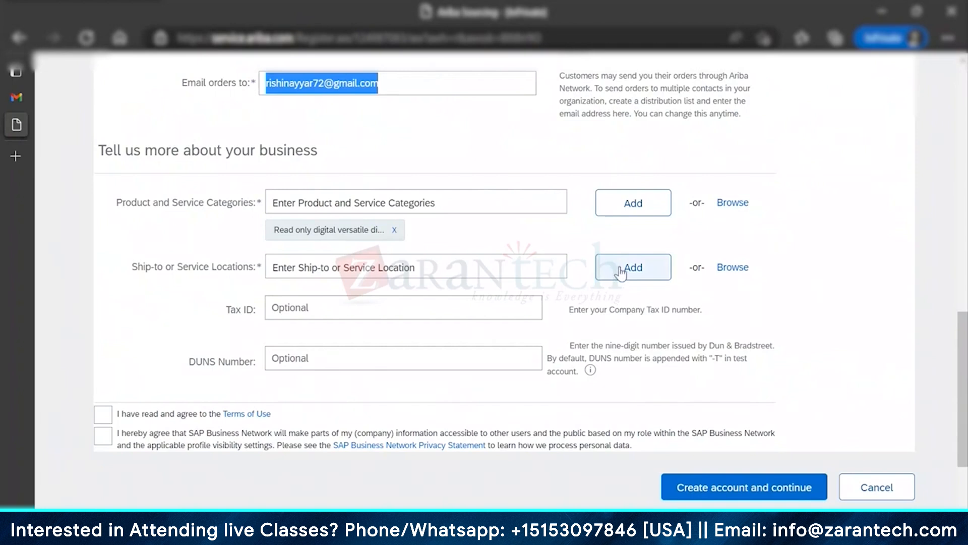
Step: Choose Global as the ship-to or service location and confirm it
{"action": "left_click", "coordinate": [740, 270]}
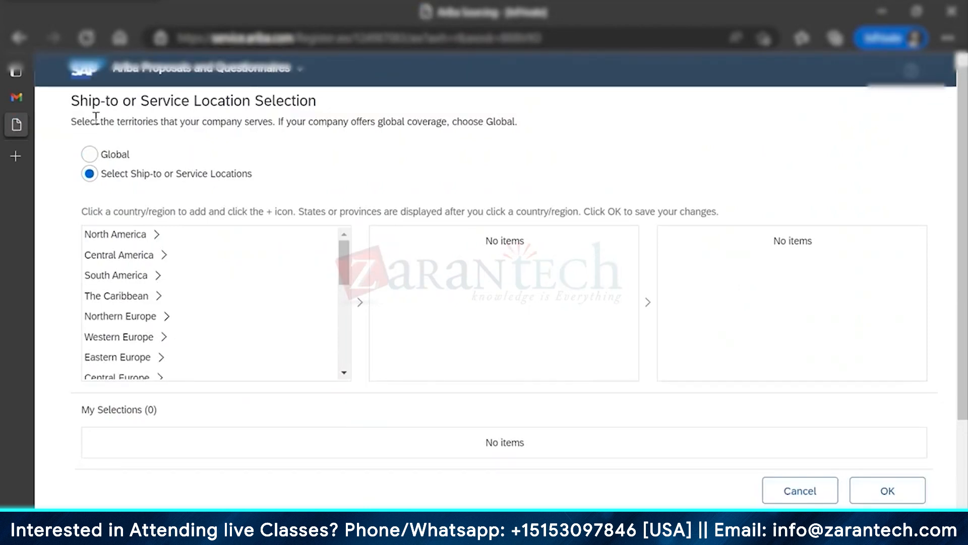
{"action": "left_click", "coordinate": [90, 154]}
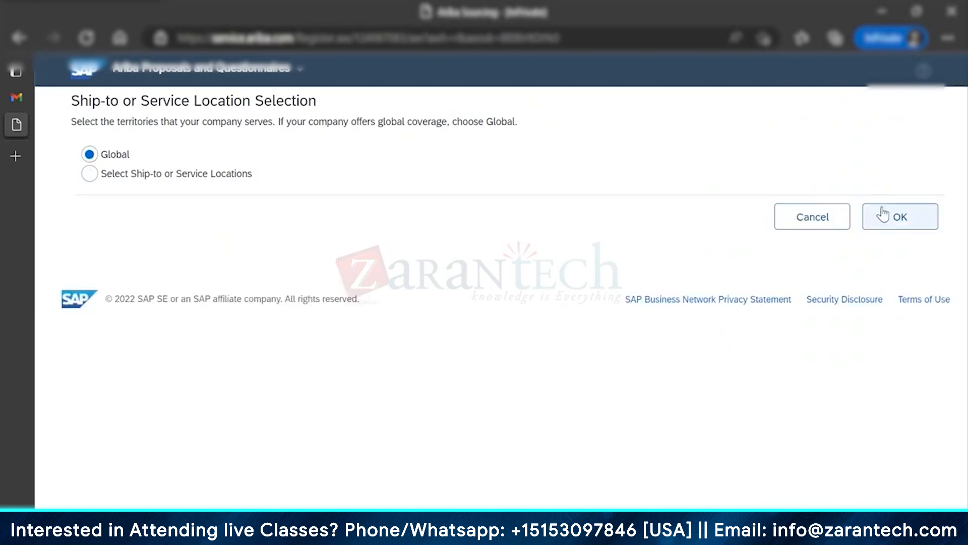
{"action": "left_click", "coordinate": [892, 221]}
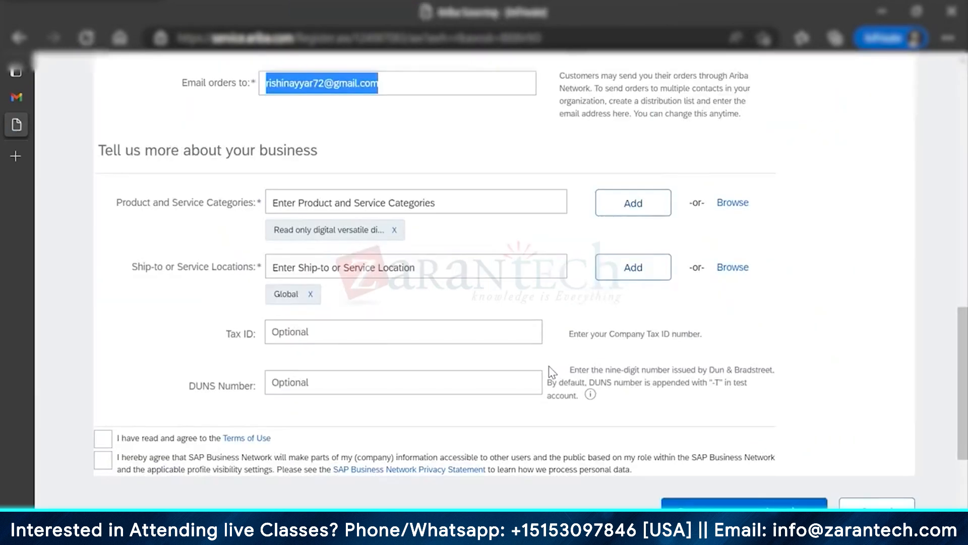
Step: Accept the Terms of Use and the company-information sharing agreement, then submit the account form
{"action": "scroll", "coordinate": [553, 372], "scroll_direction": "down", "scroll_amount": 1}
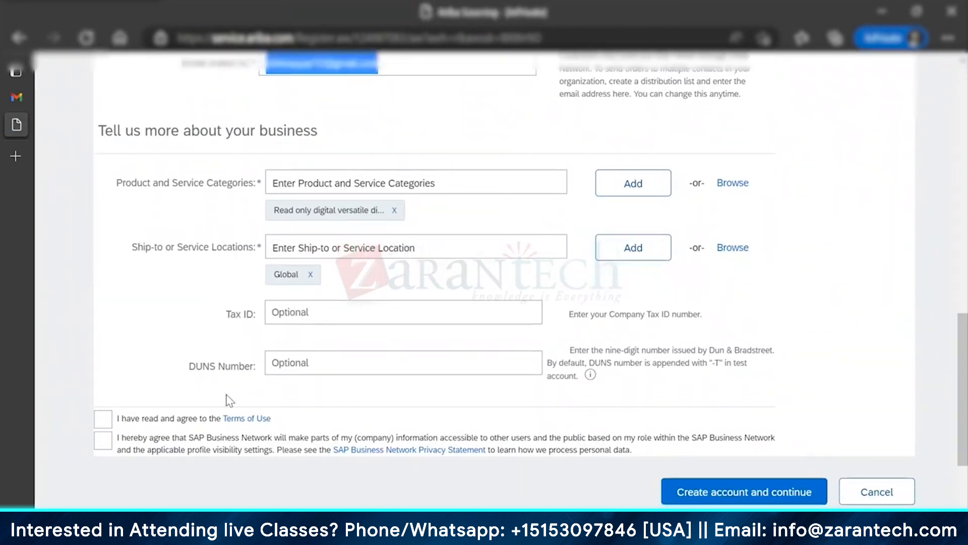
{"action": "left_click", "coordinate": [103, 419]}
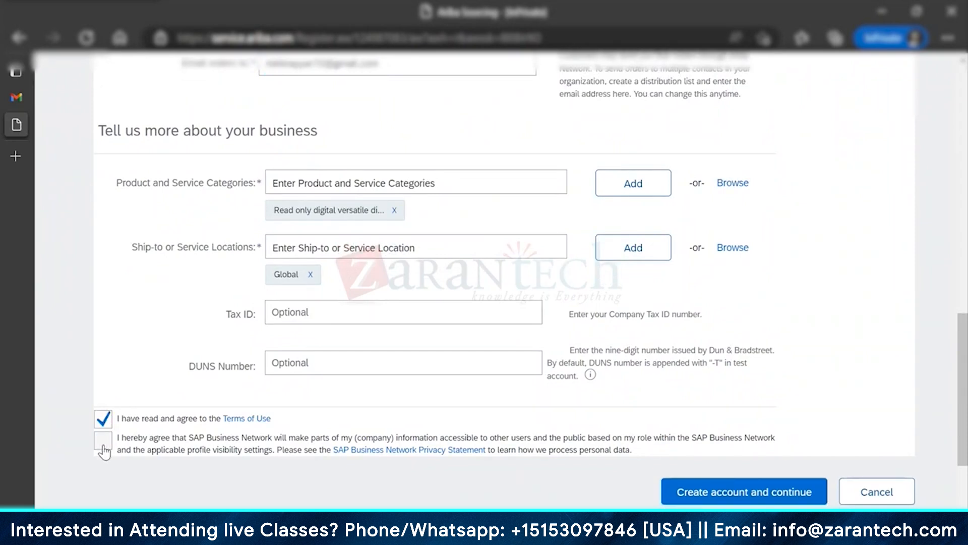
{"action": "left_click", "coordinate": [104, 451]}
{"action": "left_click", "coordinate": [754, 493]}
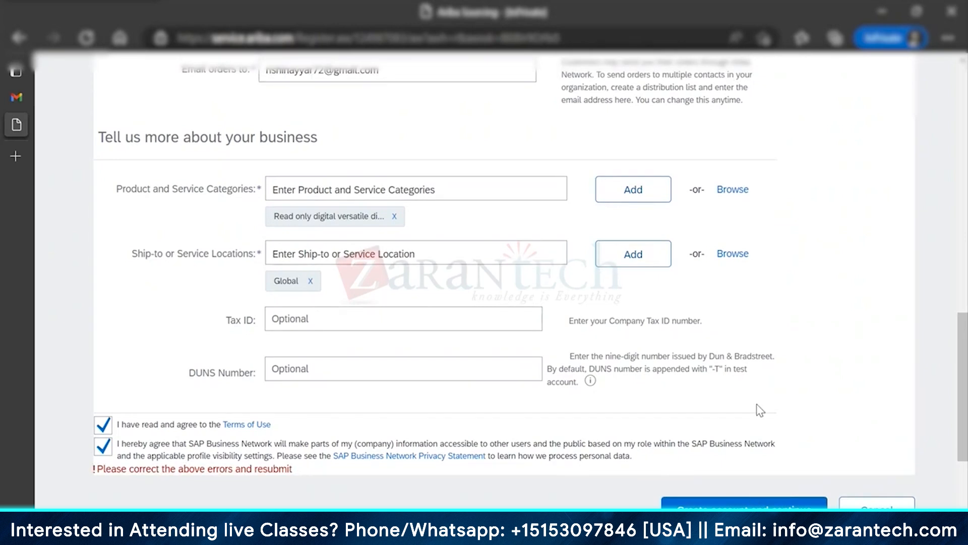
{"action": "scroll", "coordinate": [760, 410], "scroll_direction": "up", "scroll_amount": 10}
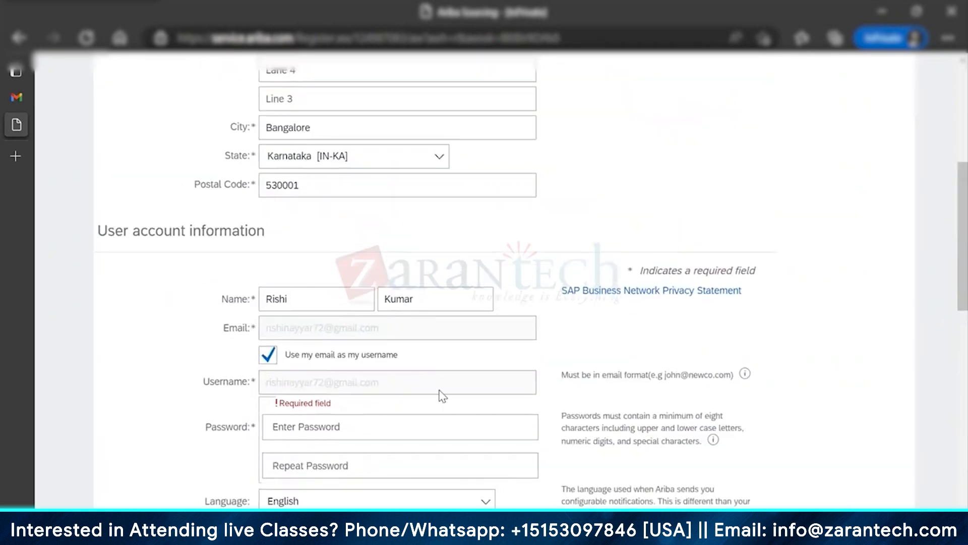
Step: Enter the account password in both Password and Repeat Password, then scroll through the form
{"action": "left_click", "coordinate": [325, 427]}
{"action": "type", "text": "********"}
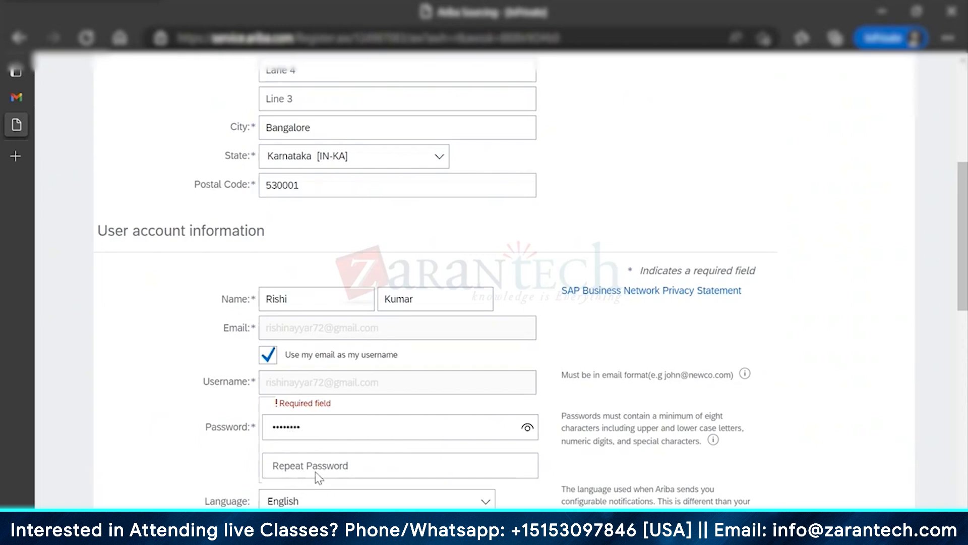
{"action": "left_click", "coordinate": [320, 469]}
{"action": "type", "text": "********"}
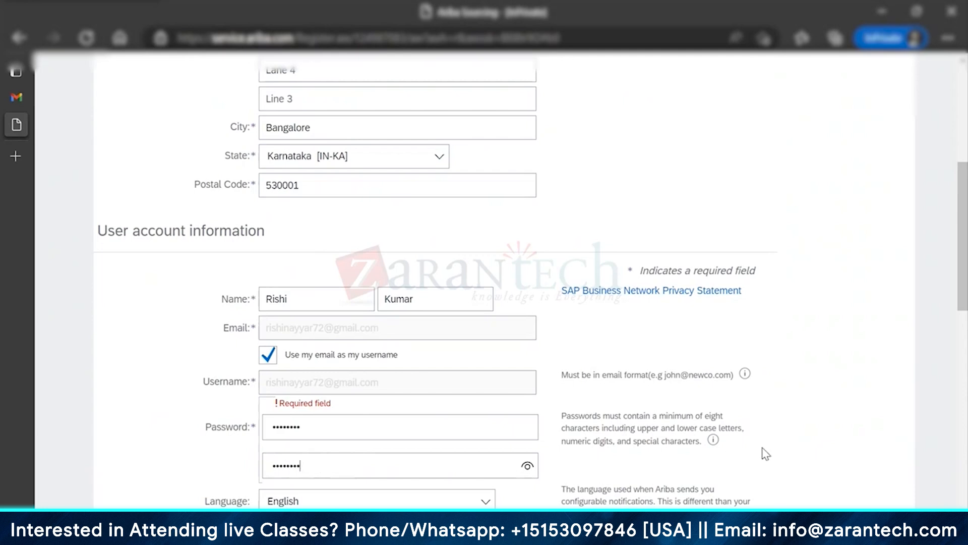
{"action": "scroll", "coordinate": [766, 453], "scroll_direction": "down", "scroll_amount": 5}
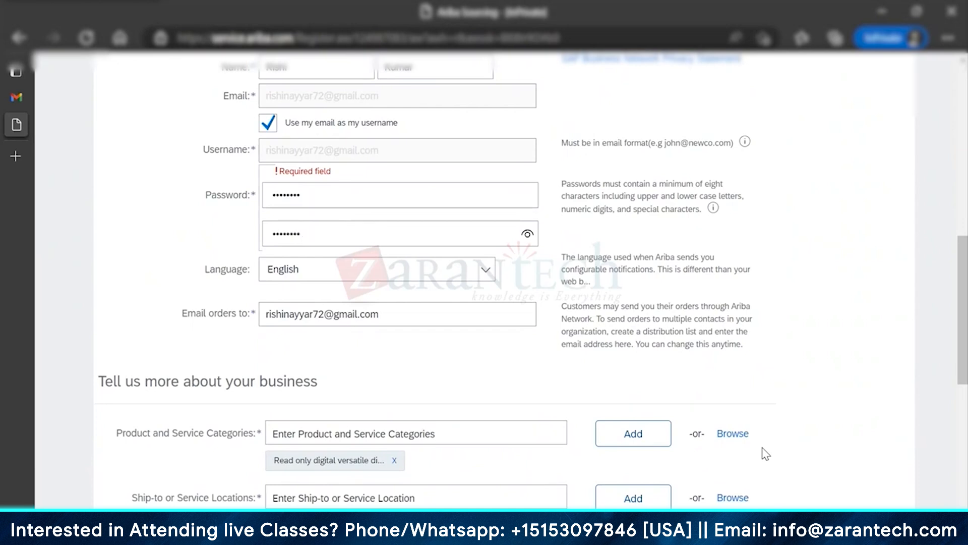
{"action": "scroll", "coordinate": [765, 453], "scroll_direction": "down", "scroll_amount": 8}
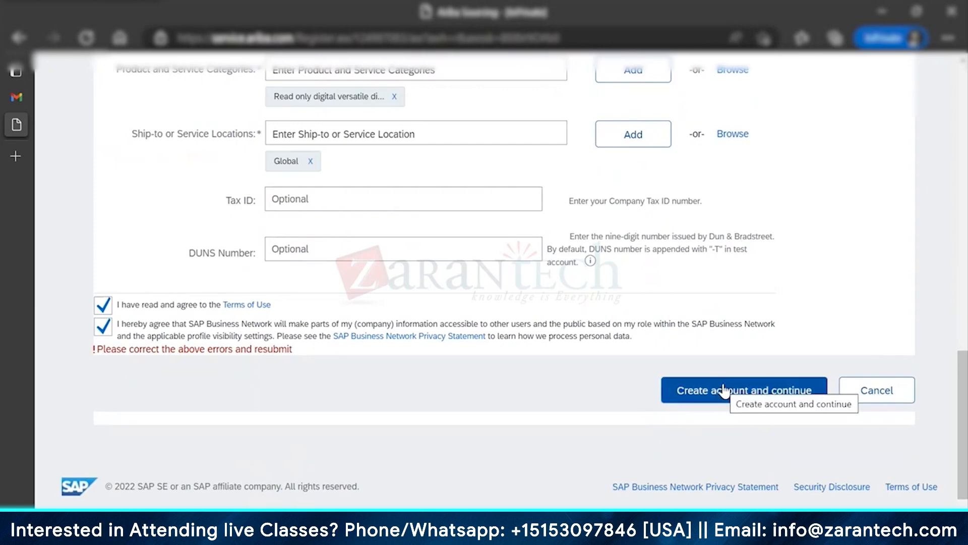
{"action": "scroll", "coordinate": [725, 390], "scroll_direction": "up", "scroll_amount": 3}
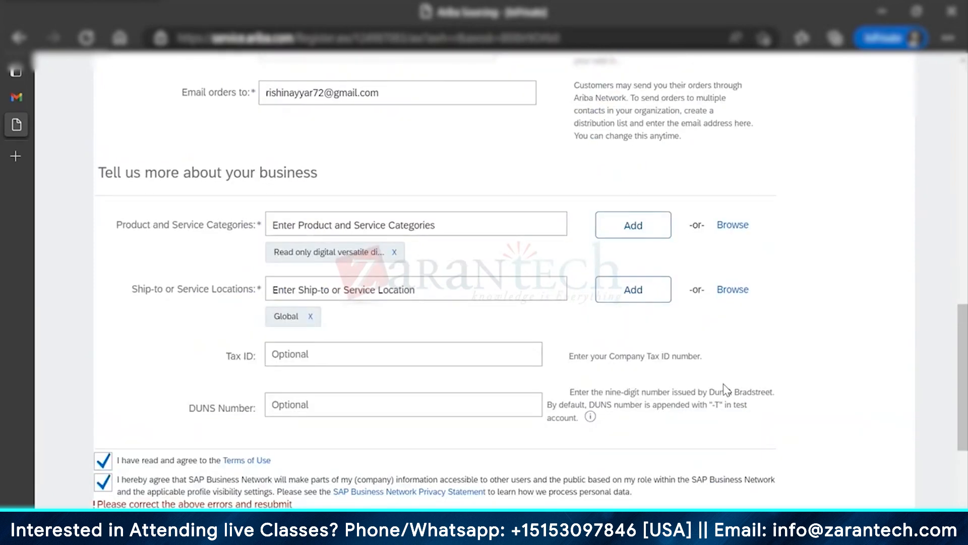
{"action": "scroll", "coordinate": [774, 353], "scroll_direction": "up", "scroll_amount": 6}
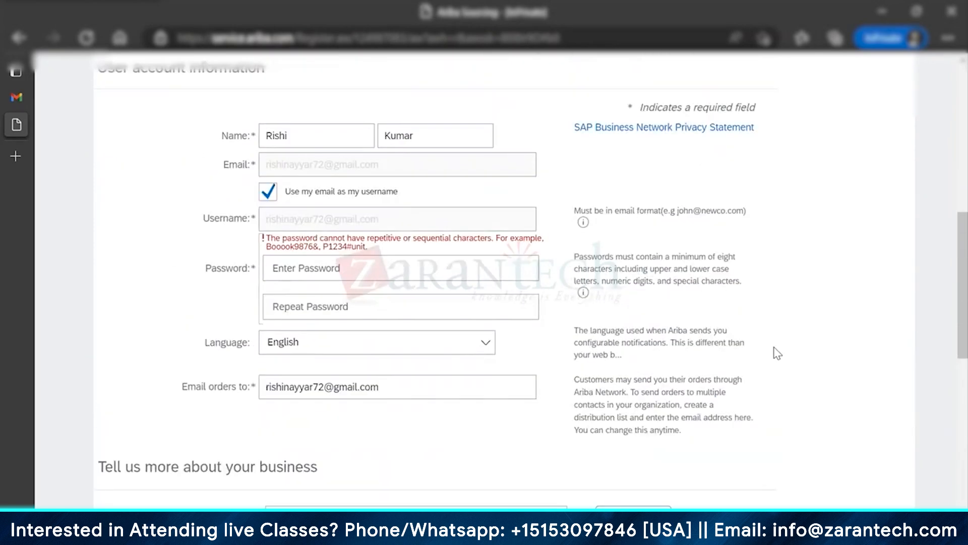
Step: Re-enter the account password in the Password and Repeat Password fields
{"action": "scroll", "coordinate": [777, 353], "scroll_direction": "up", "scroll_amount": 1}
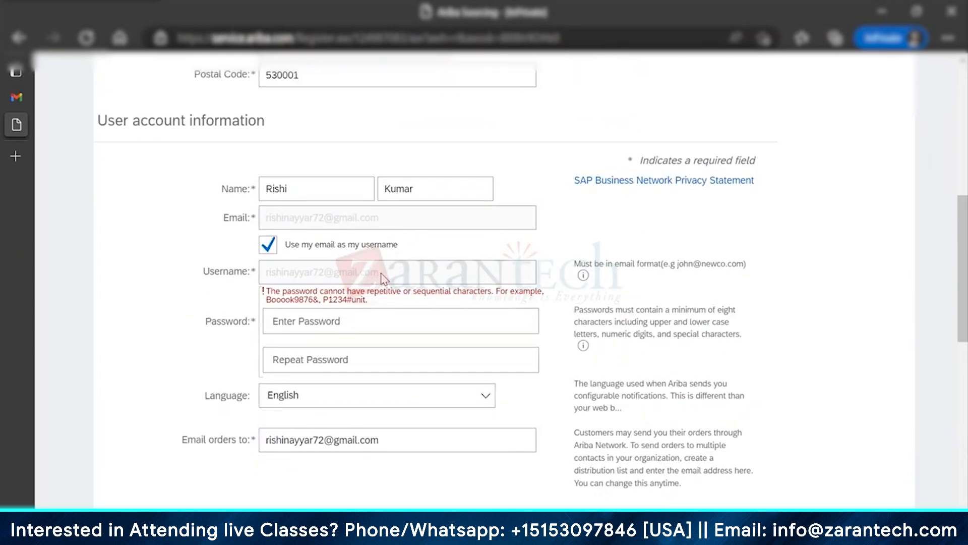
{"action": "scroll", "coordinate": [385, 277], "scroll_direction": "up", "scroll_amount": 8}
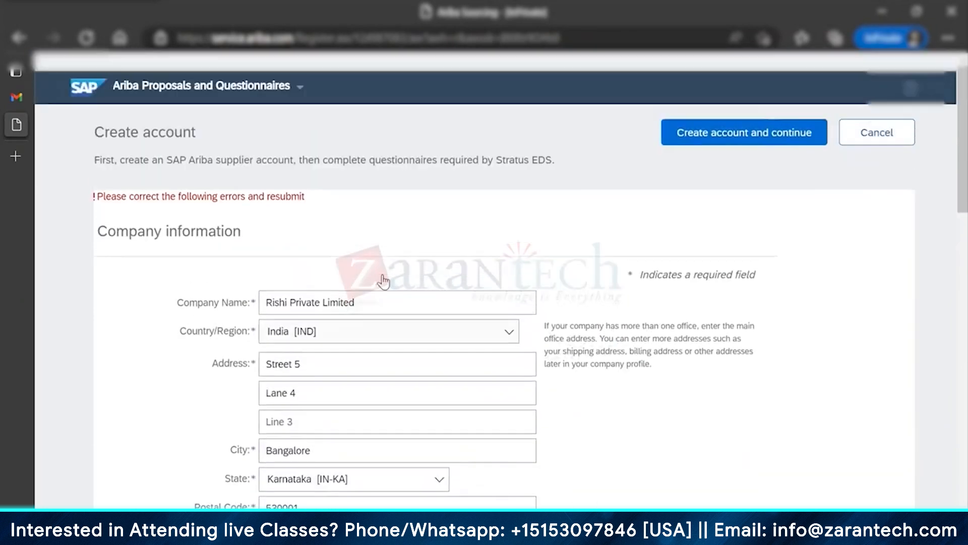
{"action": "scroll", "coordinate": [384, 281], "scroll_direction": "down", "scroll_amount": 9}
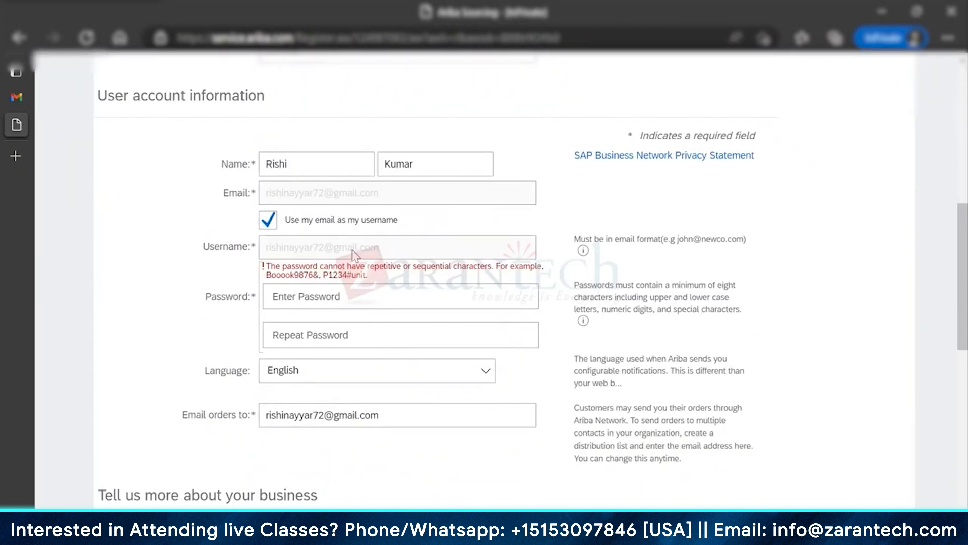
{"action": "left_click", "coordinate": [341, 300]}
{"action": "type", "text": "********"}
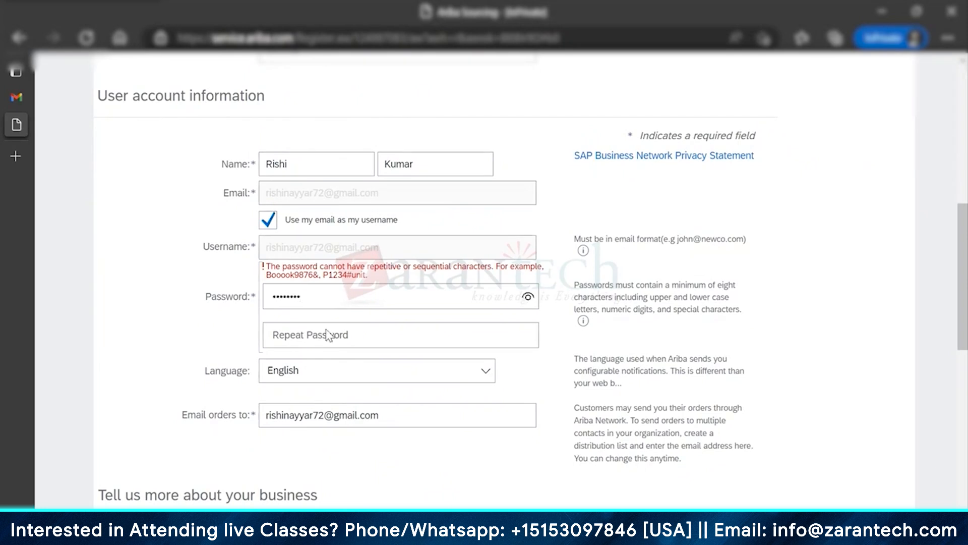
{"action": "left_click", "coordinate": [329, 336]}
{"action": "type", "text": "********"}
Step: Clear both password fields and type a new, stronger eight-character password
{"action": "scroll", "coordinate": [829, 361], "scroll_direction": "down", "scroll_amount": 1}
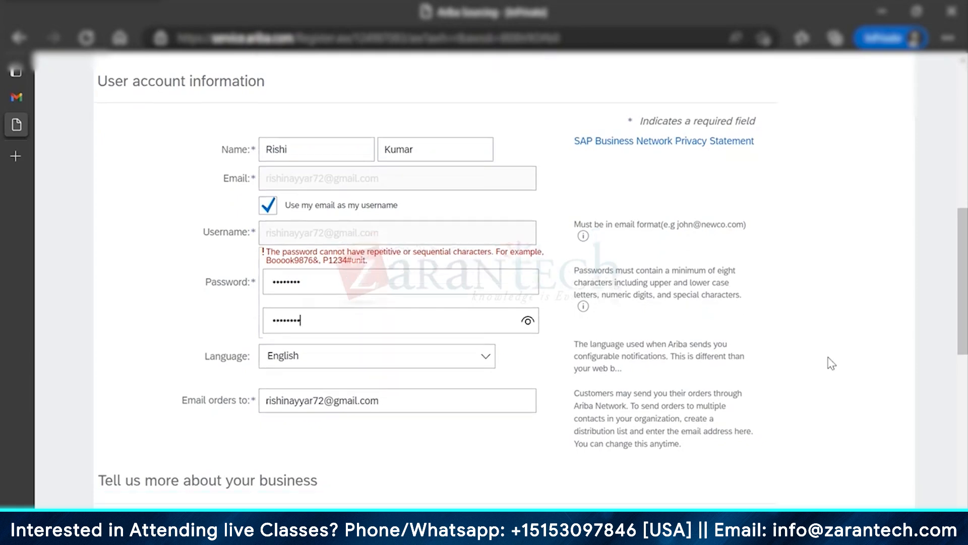
{"action": "scroll", "coordinate": [831, 363], "scroll_direction": "down", "scroll_amount": 2}
{"action": "scroll", "coordinate": [832, 363], "scroll_direction": "up", "scroll_amount": 2}
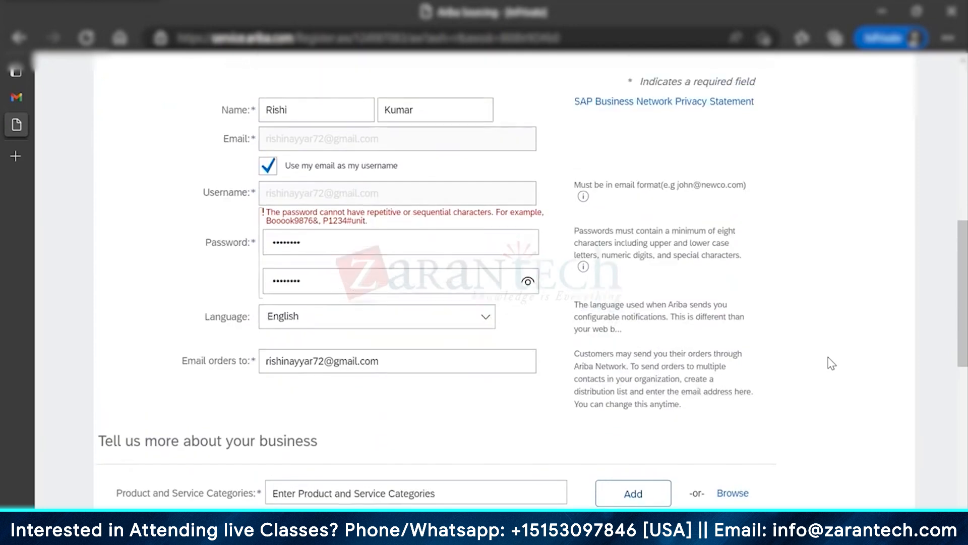
{"action": "key", "text": "BackSpace"}
{"action": "key", "text": "BackSpace"}
{"action": "key", "text": "BackSpace"}
{"action": "key", "text": "BackSpace"}
{"action": "key", "text": "BackSpace"}
{"action": "key", "text": "BackSpace"}
{"action": "key", "text": "BackSpace"}
{"action": "key", "text": "BackSpace"}
{"action": "left_click", "coordinate": [375, 247]}
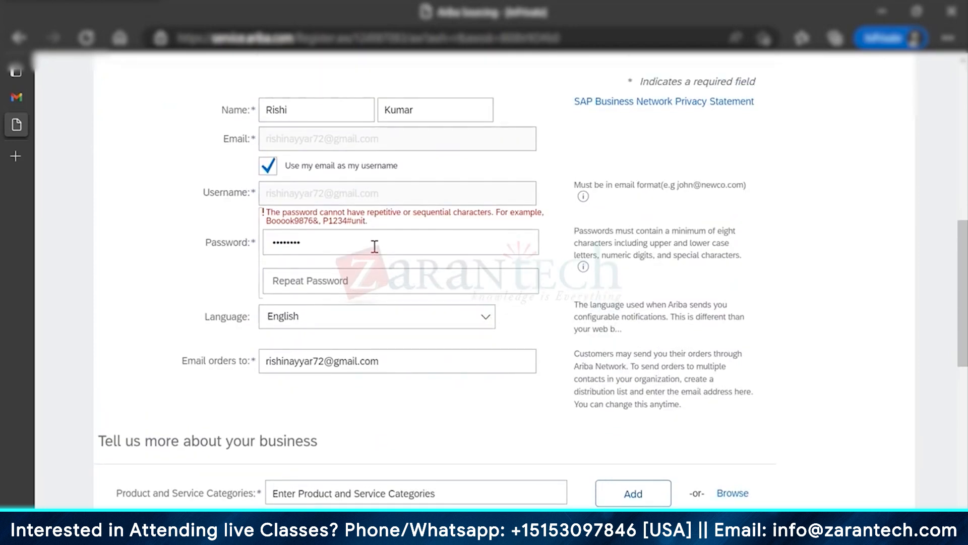
{"action": "key", "text": "BackSpace"}
{"action": "key", "text": "BackSpace"}
{"action": "key", "text": "BackSpace"}
{"action": "key", "text": "BackSpace"}
{"action": "key", "text": "BackSpace"}
{"action": "key", "text": "BackSpace"}
{"action": "key", "text": "BackSpace"}
{"action": "key", "text": "BackSpace"}
{"action": "type", "text": "••••"}
{"action": "key", "text": "BackSpace"}
{"action": "key", "text": "BackSpace"}
{"action": "key", "text": "BackSpace"}
{"action": "key", "text": "BackSpace"}
{"action": "left_click", "coordinate": [361, 278]}
{"action": "scroll", "coordinate": [671, 391], "scroll_direction": "down", "scroll_amount": 10}
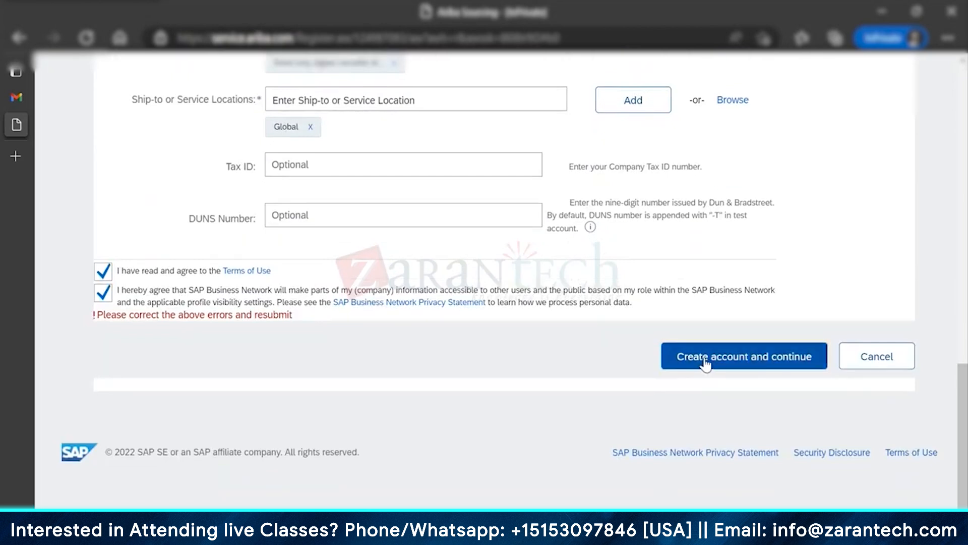
Step: Create the supplier account and review the registration questionnaire, starting at the Company Name answer
{"action": "left_click", "coordinate": [705, 364]}
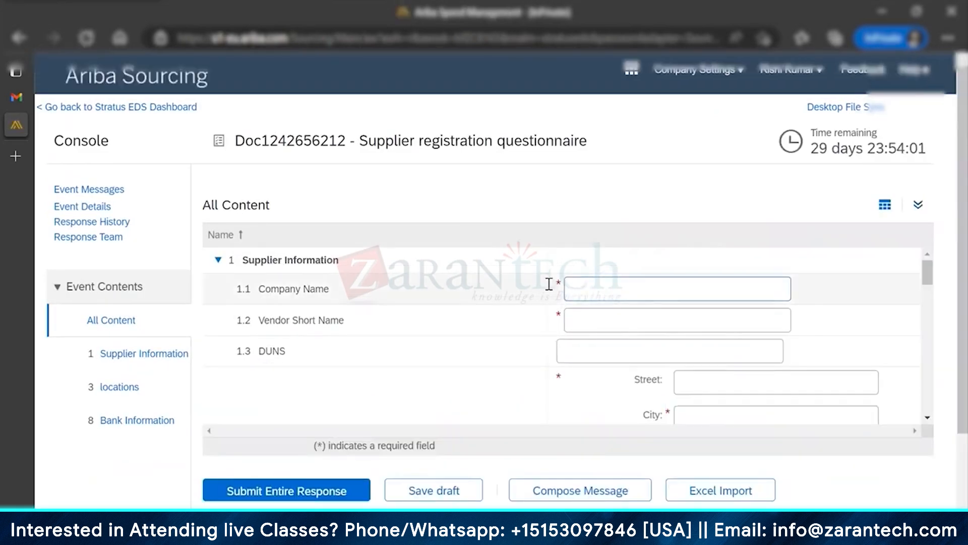
{"action": "left_click", "coordinate": [680, 288]}
{"action": "scroll", "coordinate": [439, 400], "scroll_direction": "down", "scroll_amount": 2}
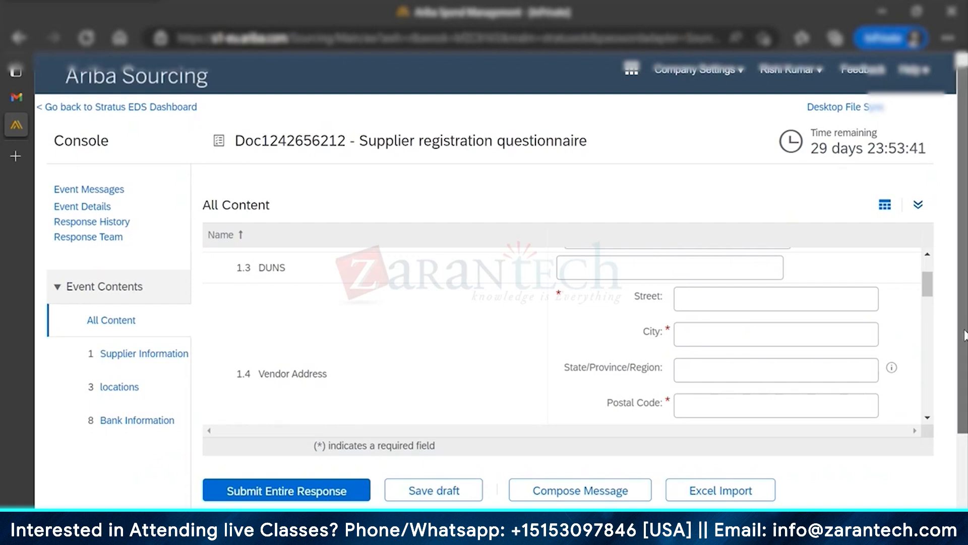
{"action": "left_click_drag", "start_coordinate": [965, 331], "coordinate": [964, 389]}
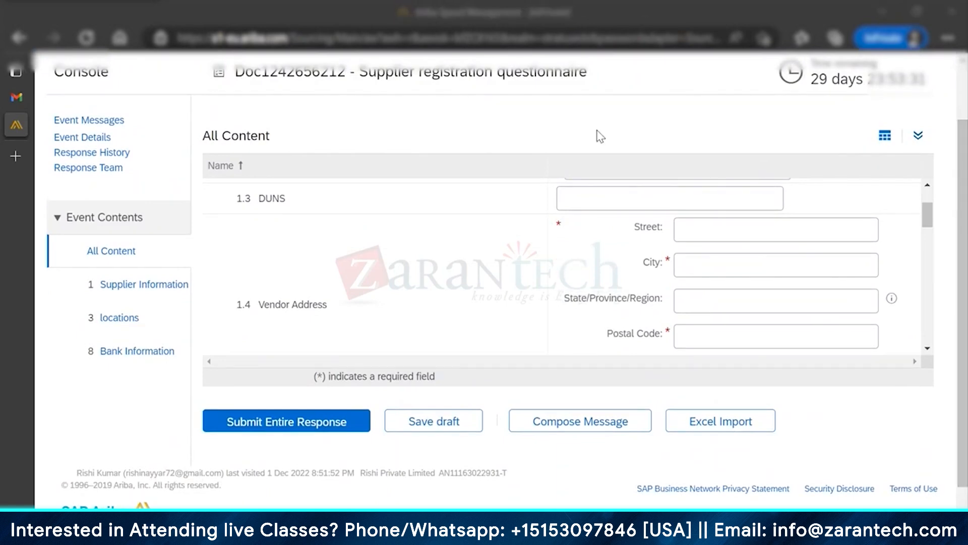
{"action": "key", "text": "alt+Tab"}
{"action": "key", "text": "Escape"}
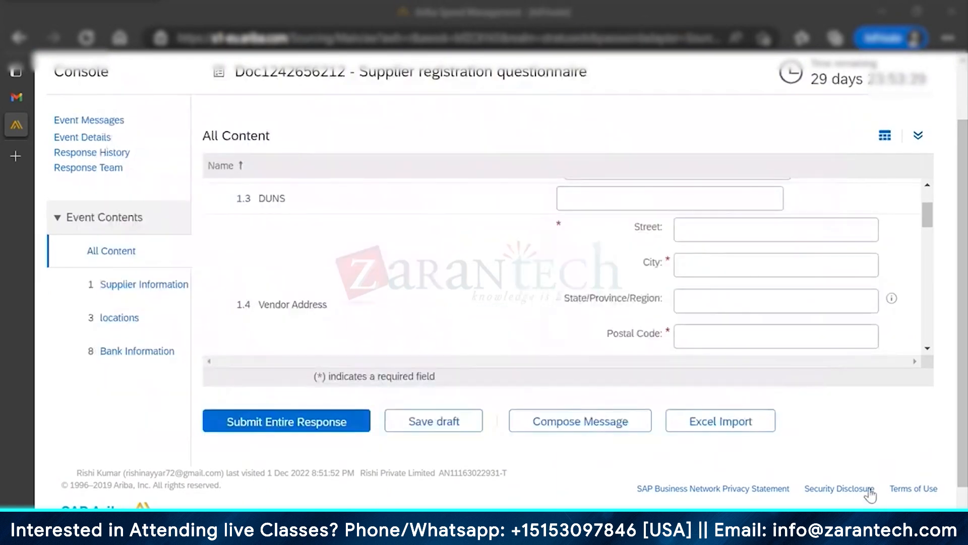
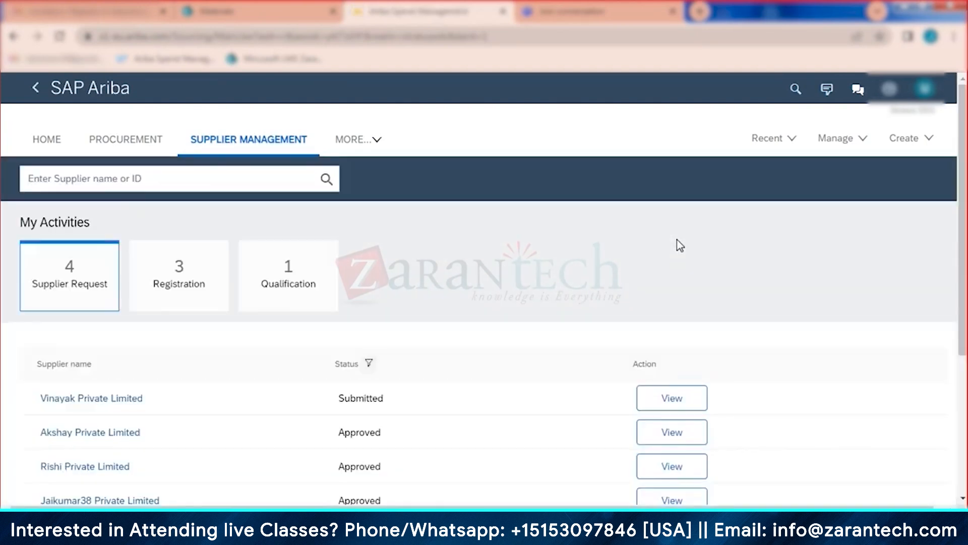
Step: From the home dashboard, open Vinayak Private Limited's pending request in Supplier Management
{"action": "left_click", "coordinate": [48, 140]}
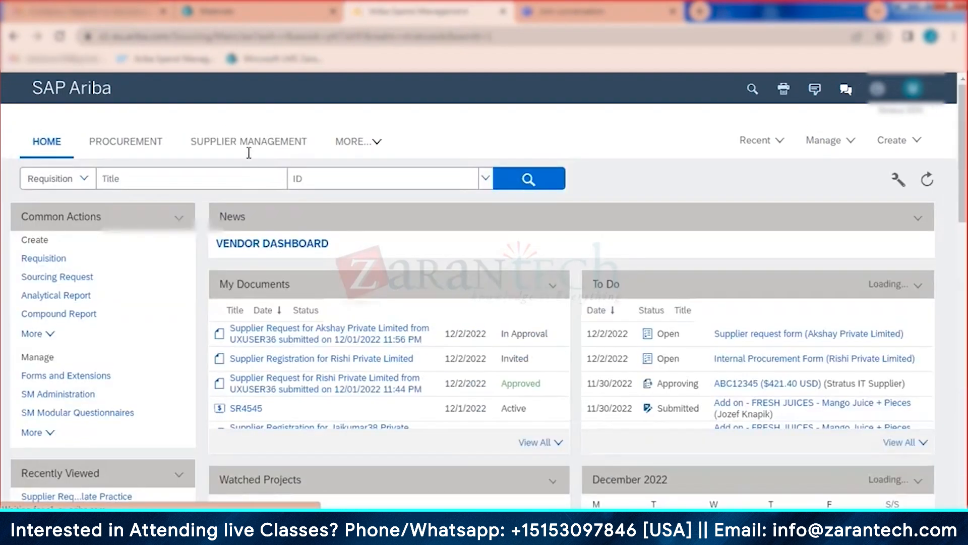
{"action": "left_click", "coordinate": [247, 151]}
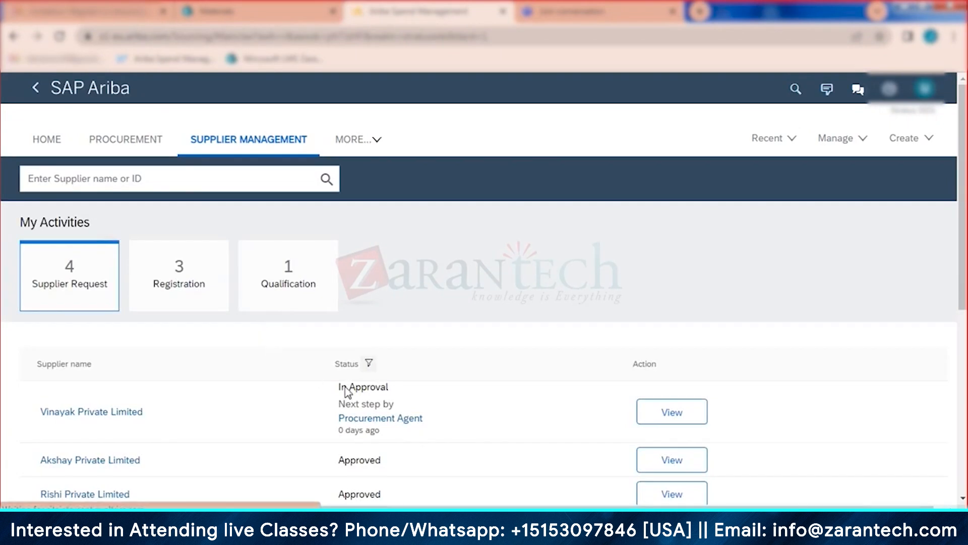
{"action": "left_click", "coordinate": [657, 411]}
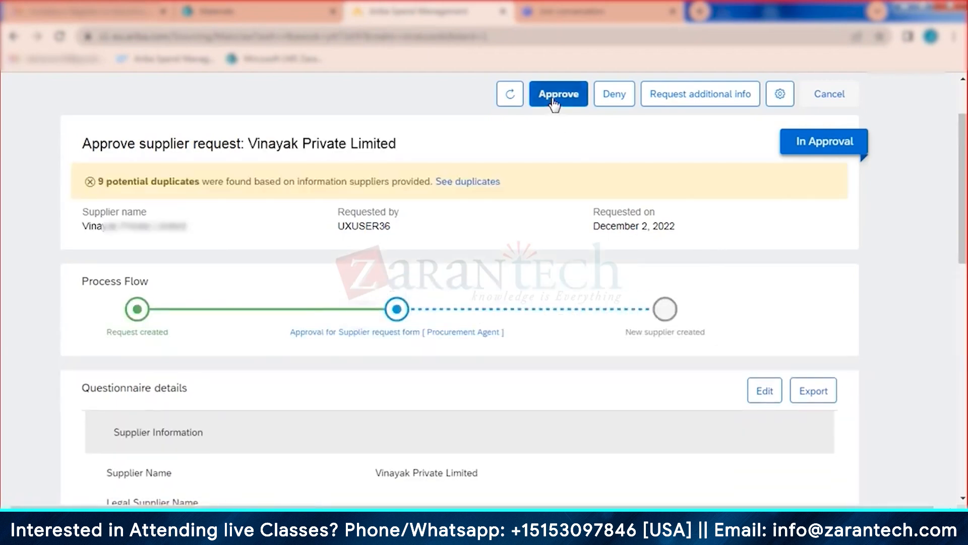
Step: Approve Vinayak Private Limited's supplier request with the reason 'ok', then refresh to confirm it
{"action": "left_click", "coordinate": [554, 96]}
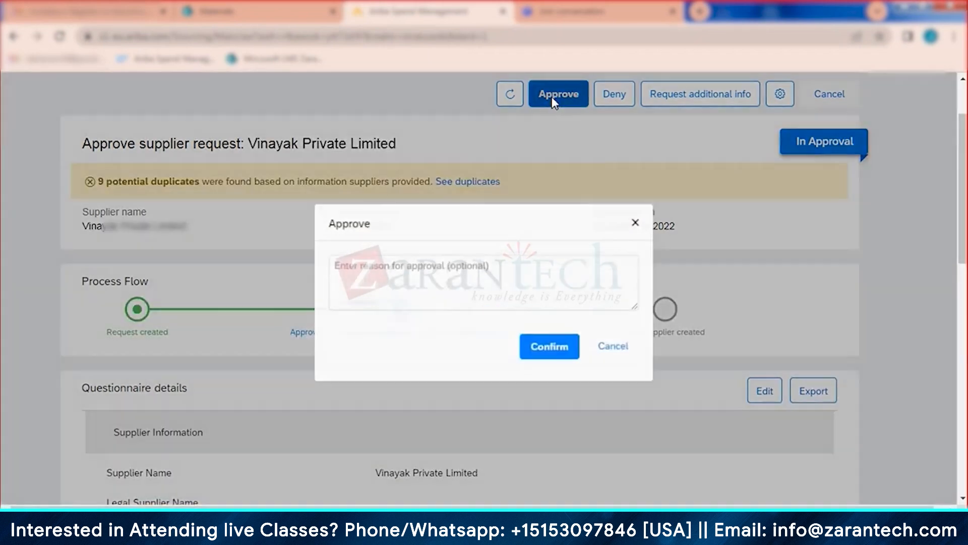
{"action": "left_click", "coordinate": [534, 267]}
{"action": "type", "text": "ok"}
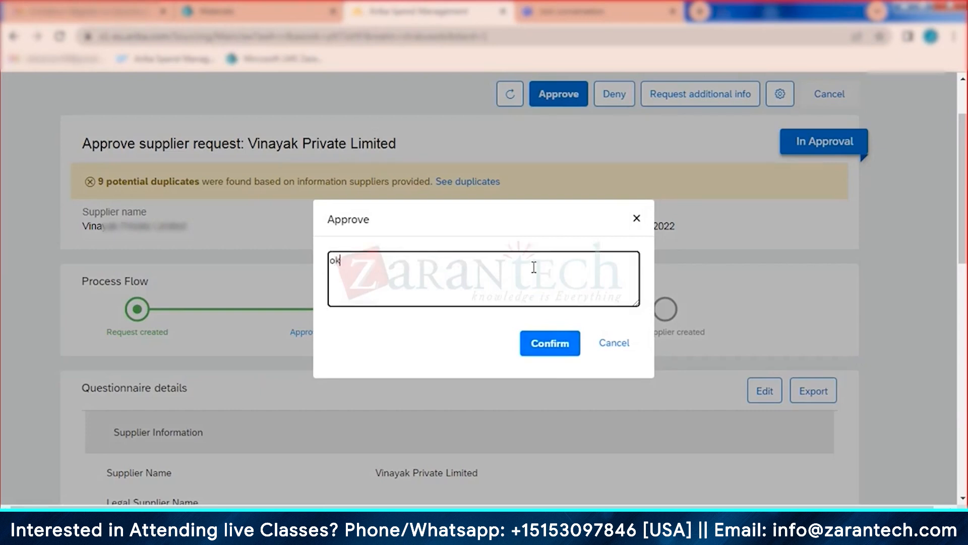
{"action": "left_click", "coordinate": [552, 350]}
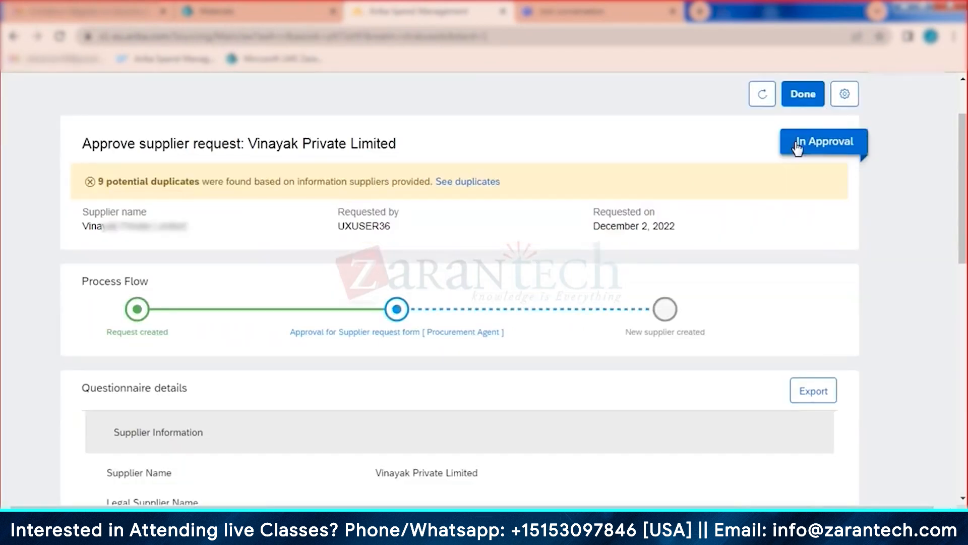
{"action": "left_click", "coordinate": [762, 94]}
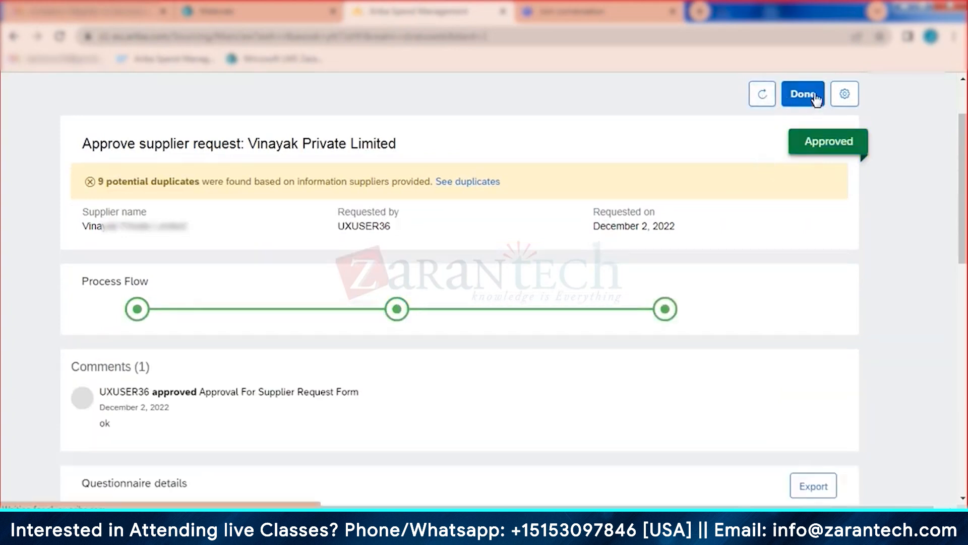
{"action": "left_click", "coordinate": [816, 98]}
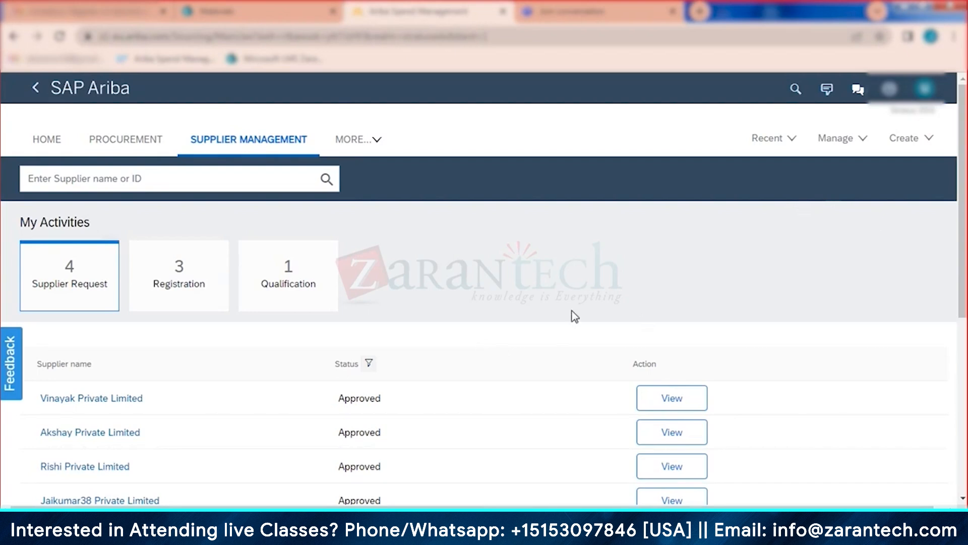
Step: Open Vinayak Private Limited's approved request and view its supplier profile
{"action": "scroll", "coordinate": [445, 335], "scroll_direction": "down", "scroll_amount": 3}
{"action": "left_click", "coordinate": [688, 330]}
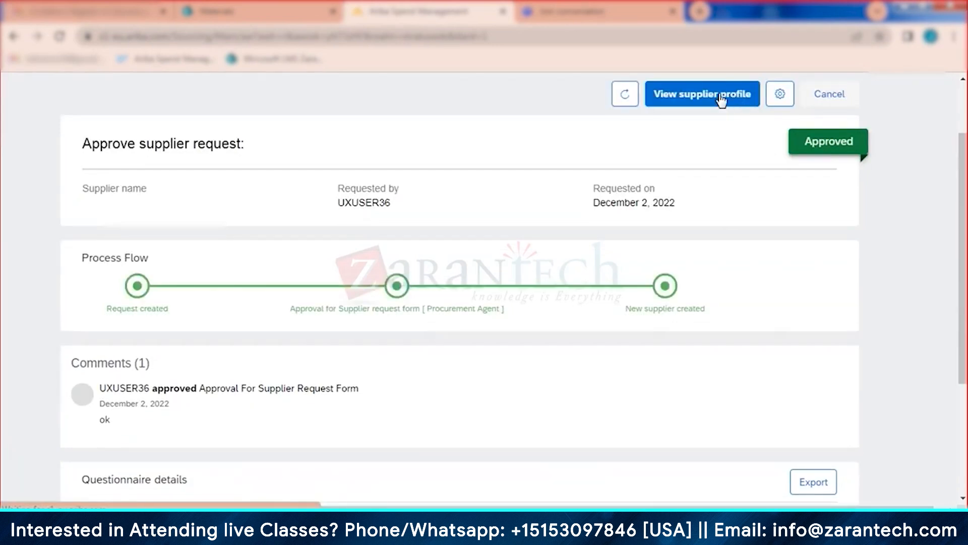
{"action": "left_click", "coordinate": [720, 96]}
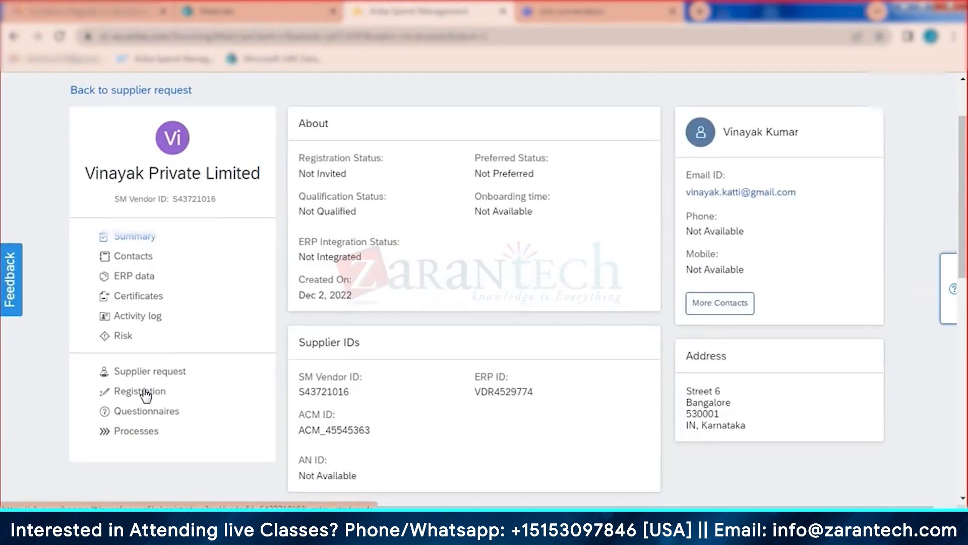
Step: Send Vinayak Private Limited a registration invitation from its profile's Registration section
{"action": "left_click", "coordinate": [145, 396]}
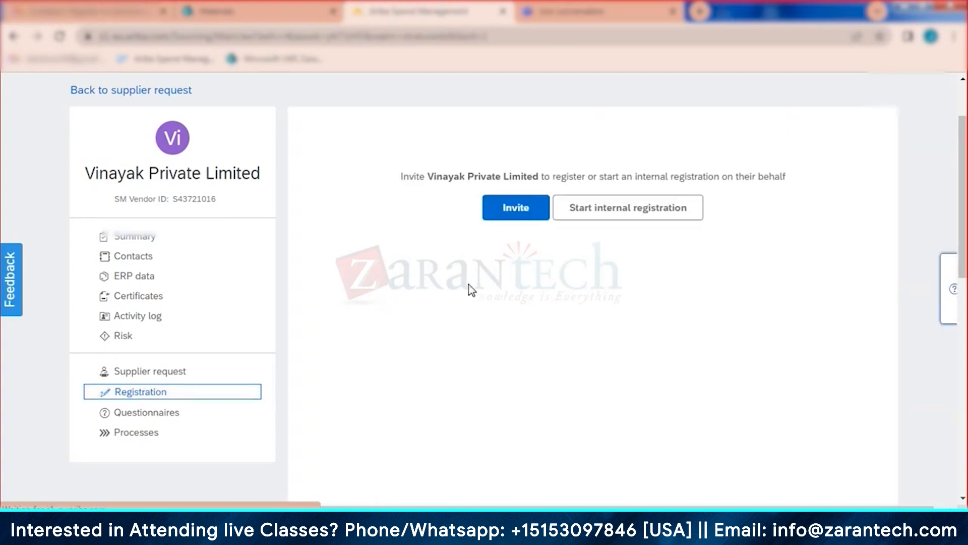
{"action": "left_click", "coordinate": [509, 207]}
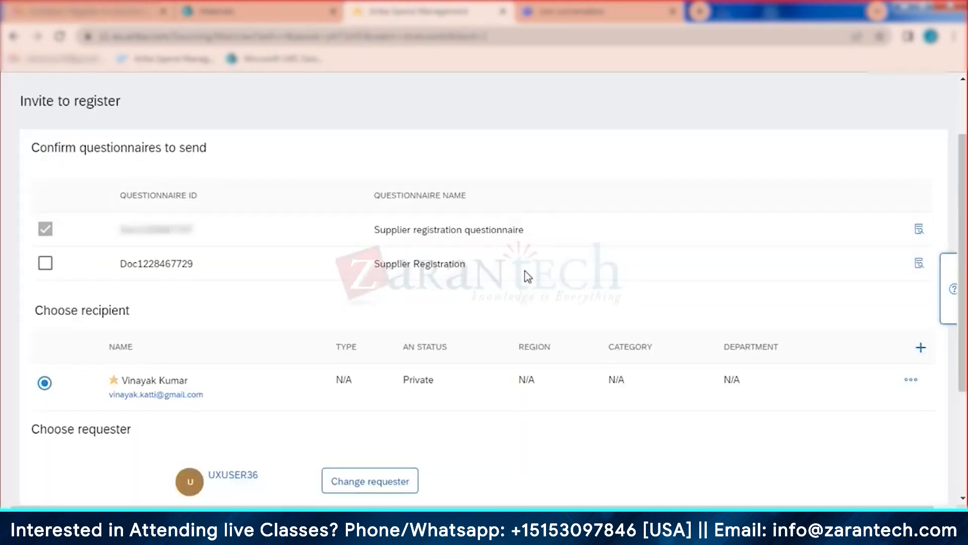
{"action": "scroll", "coordinate": [525, 412], "scroll_direction": "down", "scroll_amount": 3}
{"action": "left_click", "coordinate": [827, 362]}
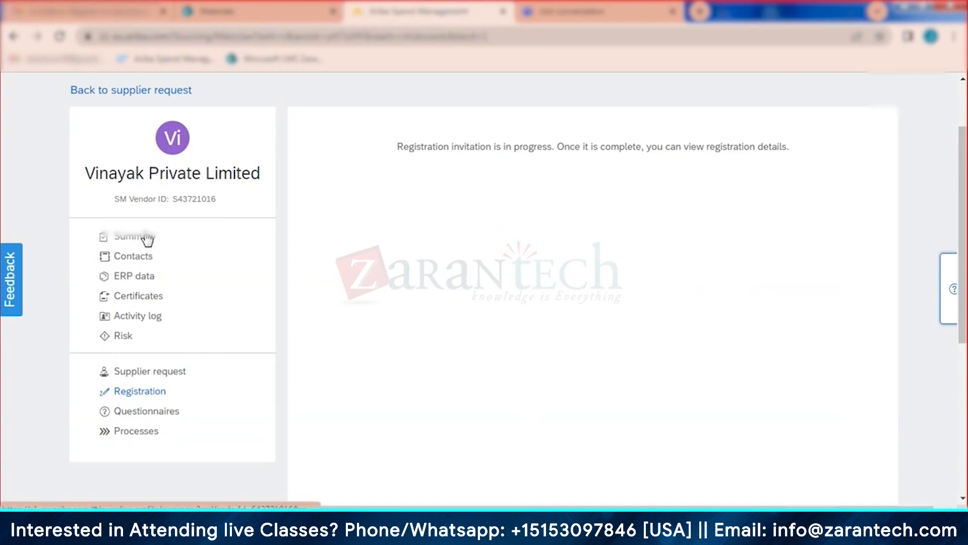
Step: Confirm Vinayak Private Limited's registration status is Invited, then return to Supplier Management
{"action": "left_click", "coordinate": [225, 237]}
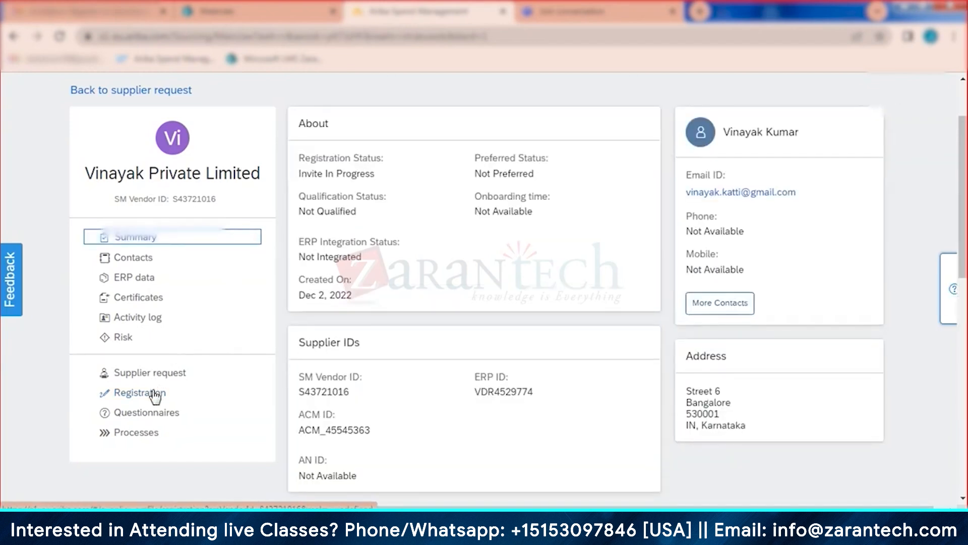
{"action": "left_click", "coordinate": [151, 394]}
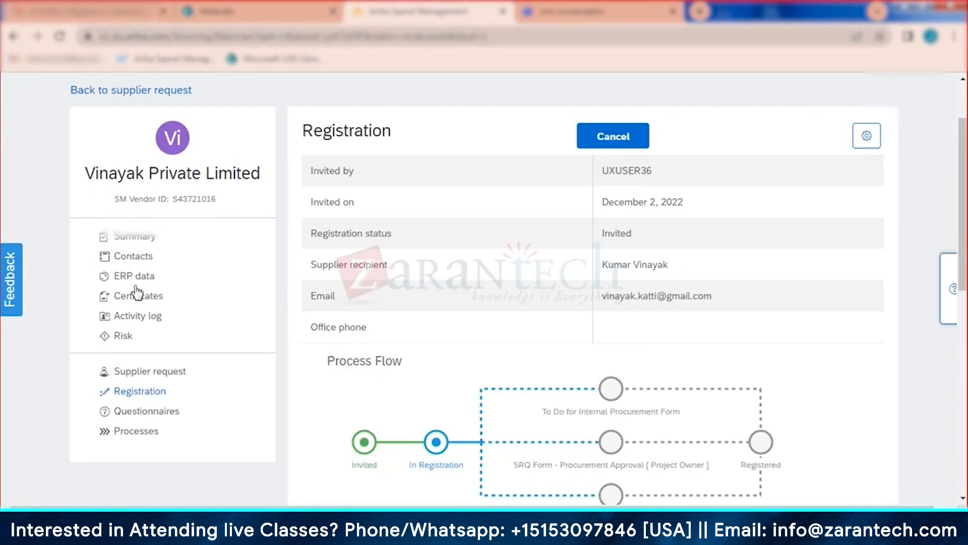
{"action": "left_click", "coordinate": [137, 236]}
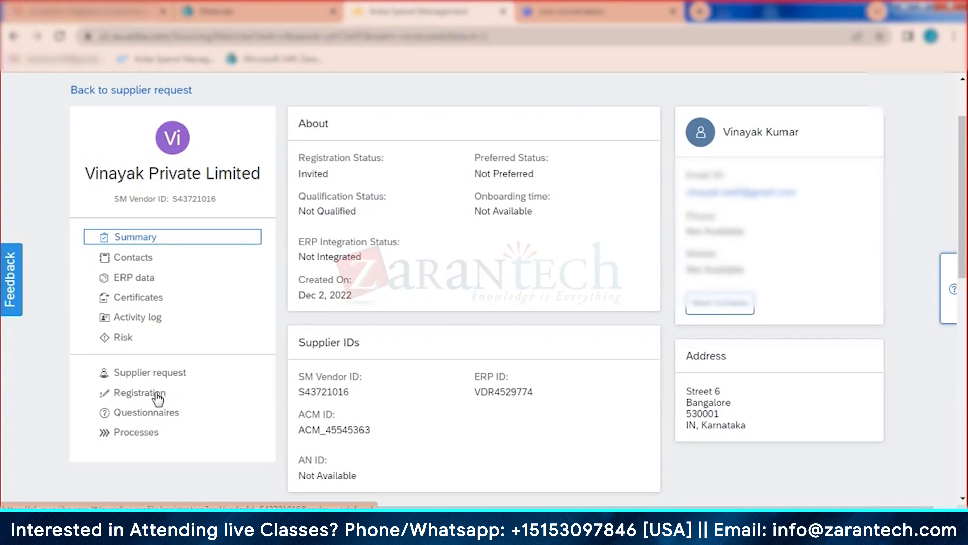
{"action": "left_click", "coordinate": [157, 398]}
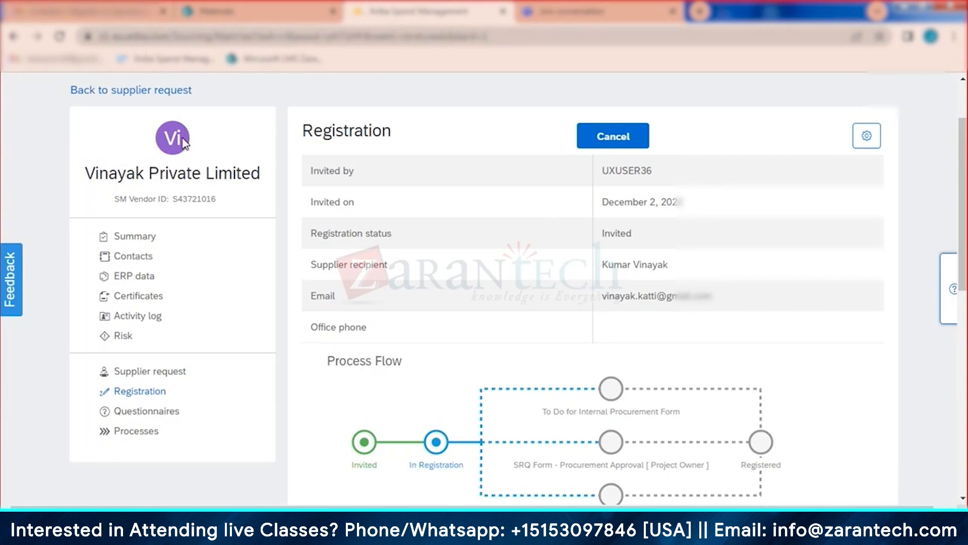
{"action": "scroll", "coordinate": [187, 146], "scroll_direction": "up", "scroll_amount": 2}
{"action": "left_click", "coordinate": [249, 143]}
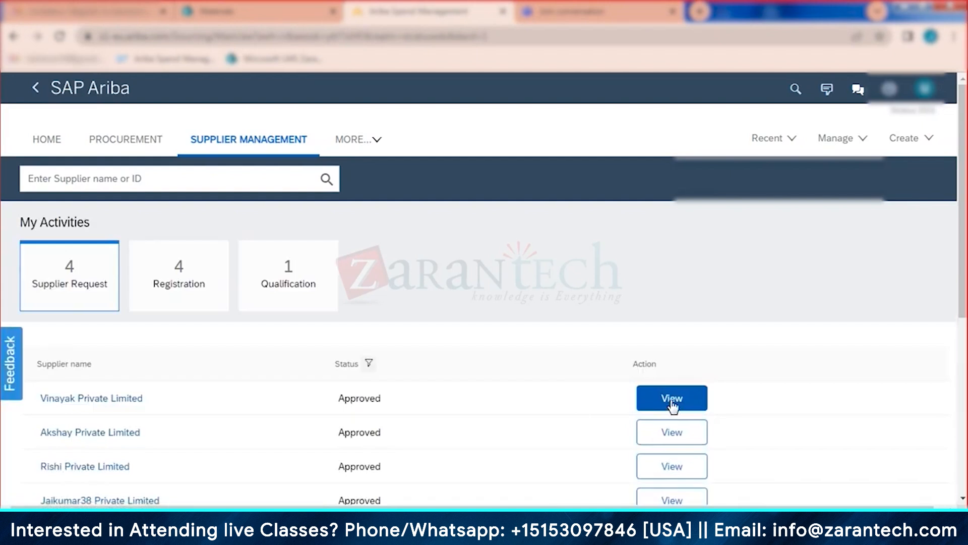
Step: List registrations and open Vinayak Private Limited's Invited registration record
{"action": "left_click", "coordinate": [177, 277]}
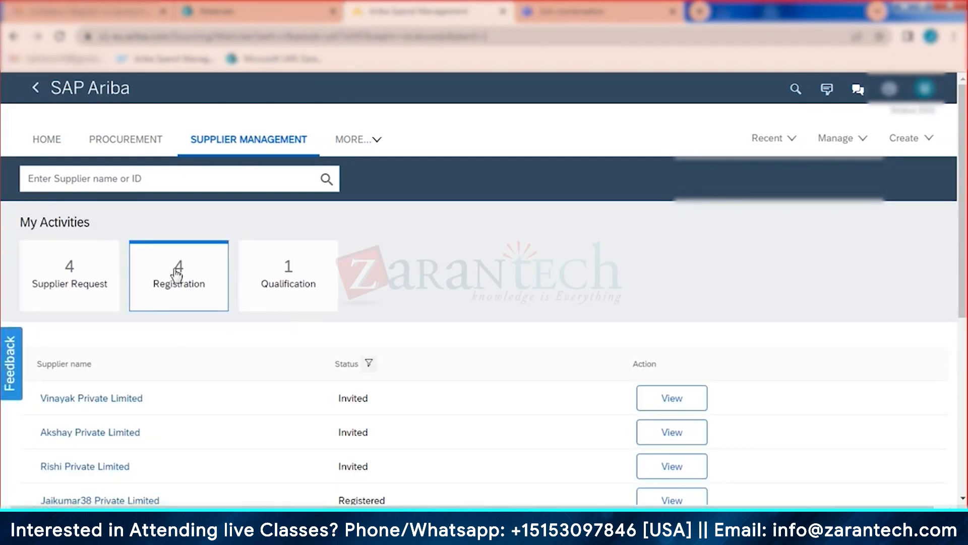
{"action": "left_click", "coordinate": [666, 410]}
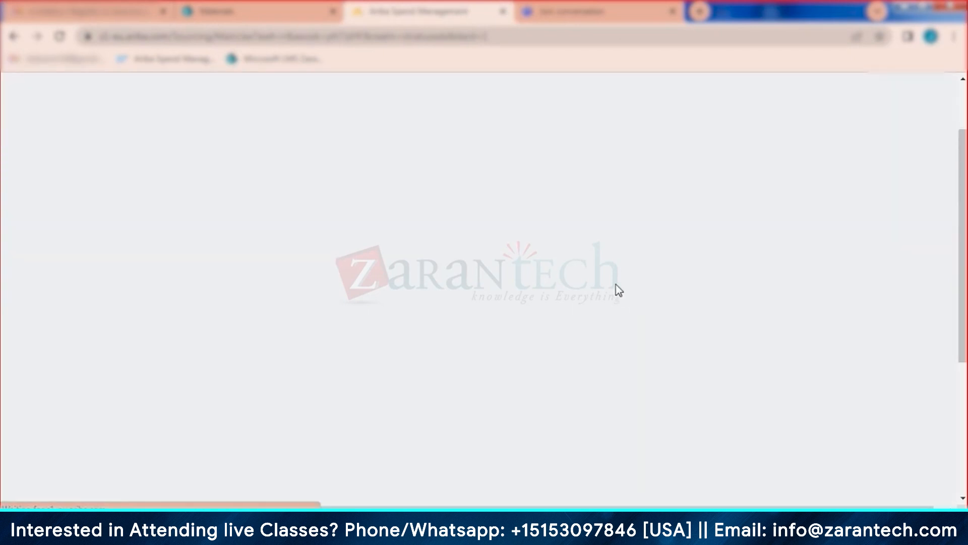
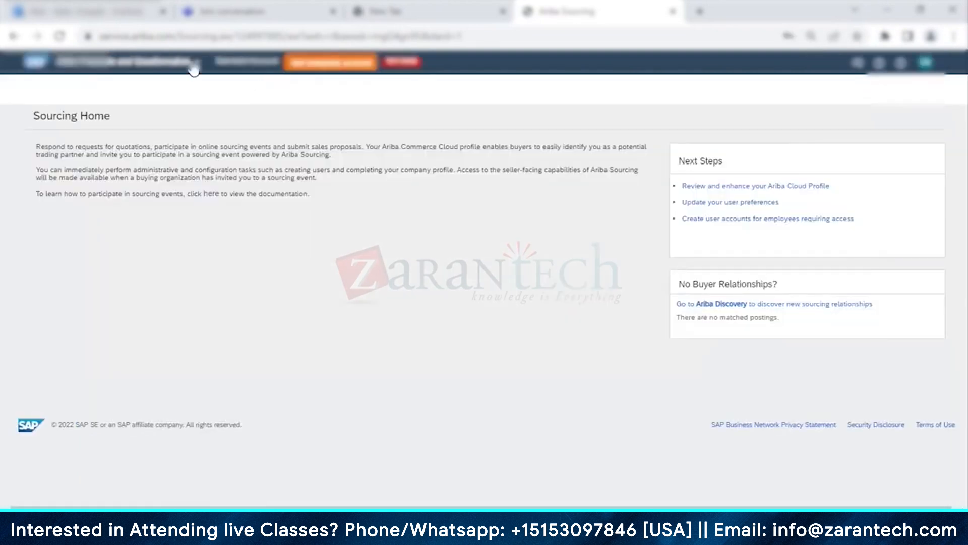
Step: Sign in with the supplier's username and password, then check the Ariba product dropdown in the header
{"action": "left_click", "coordinate": [198, 66]}
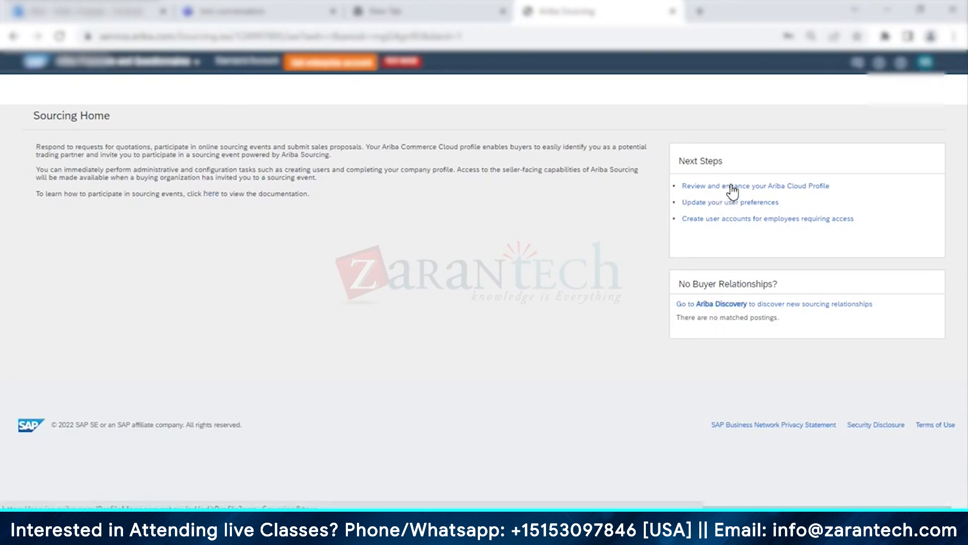
Step: Open the Ariba Cloud Profile, review the company form, and save it
{"action": "left_click", "coordinate": [790, 194]}
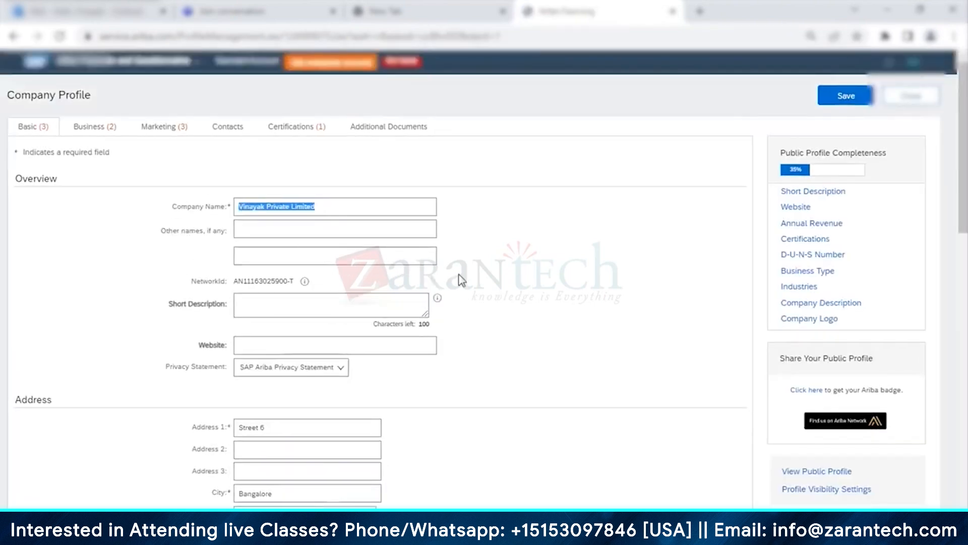
{"action": "scroll", "coordinate": [468, 284], "scroll_direction": "down", "scroll_amount": 3}
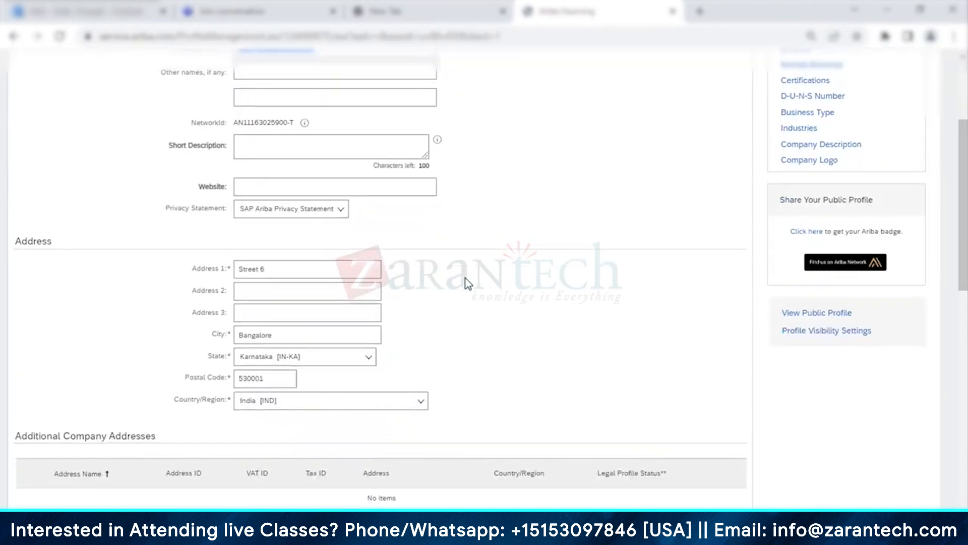
{"action": "scroll", "coordinate": [468, 283], "scroll_direction": "down", "scroll_amount": 2}
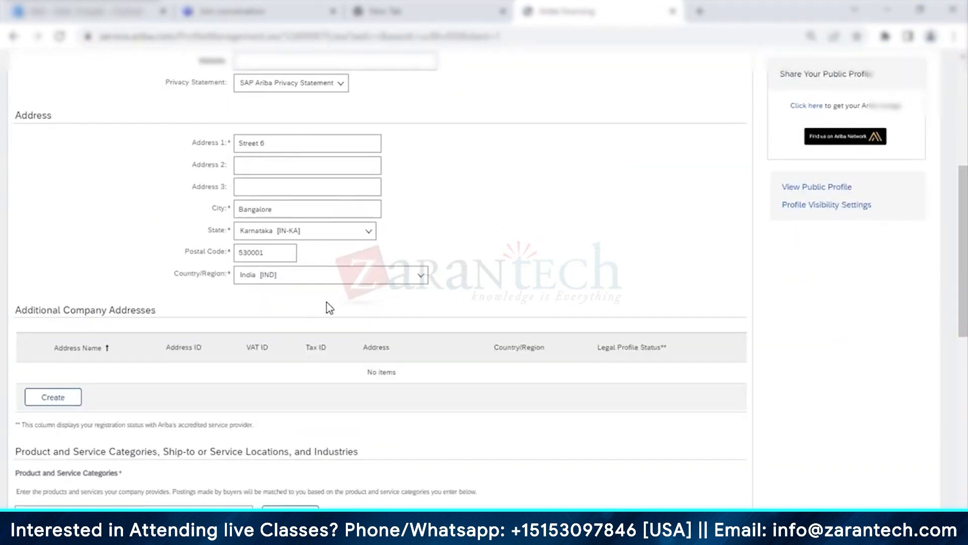
{"action": "scroll", "coordinate": [330, 308], "scroll_direction": "up", "scroll_amount": 1}
{"action": "scroll", "coordinate": [330, 308], "scroll_direction": "up", "scroll_amount": 4}
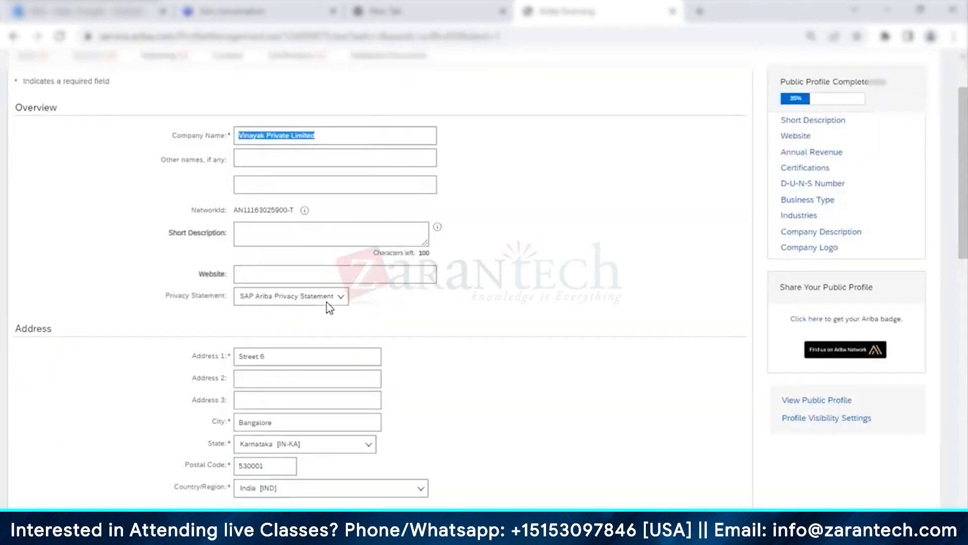
{"action": "scroll", "coordinate": [330, 308], "scroll_direction": "up", "scroll_amount": 2}
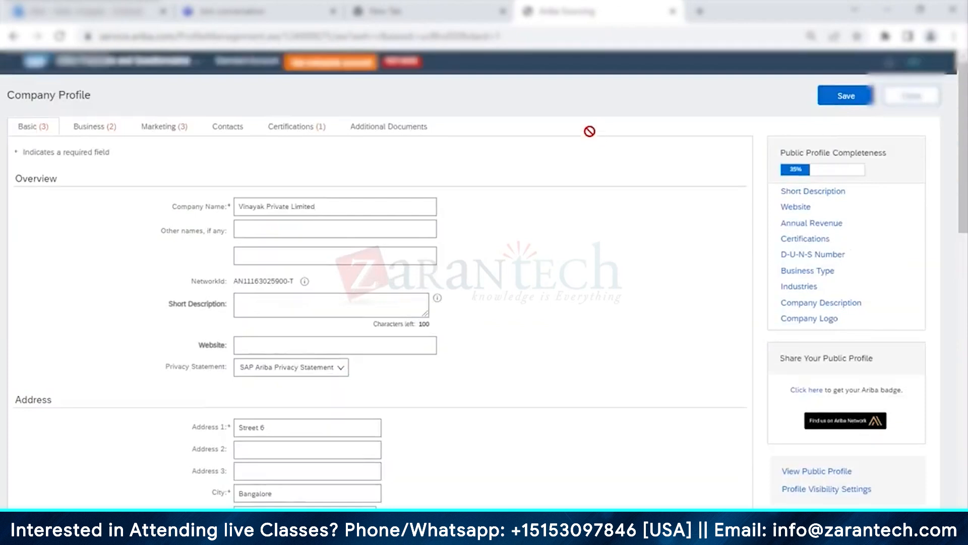
{"action": "left_click", "coordinate": [827, 103]}
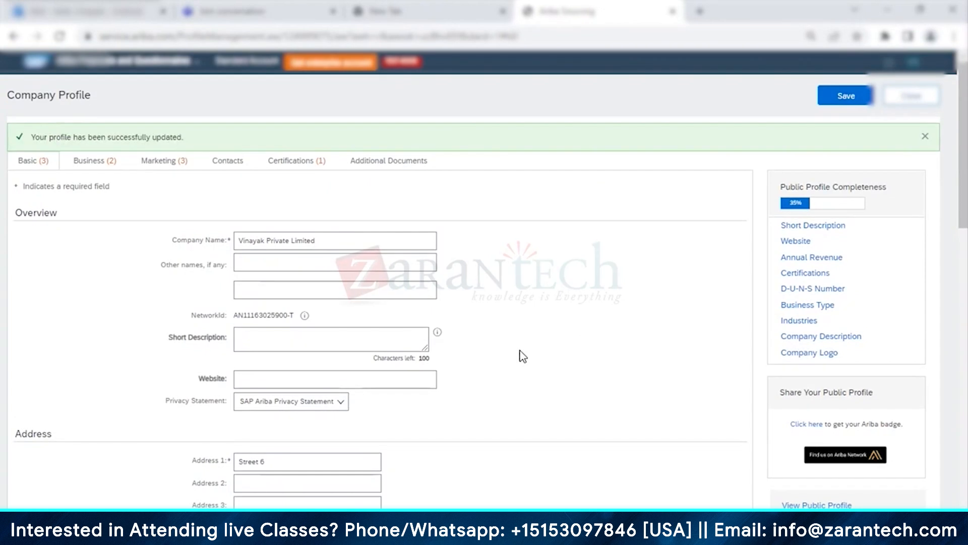
{"action": "scroll", "coordinate": [523, 357], "scroll_direction": "down", "scroll_amount": 1}
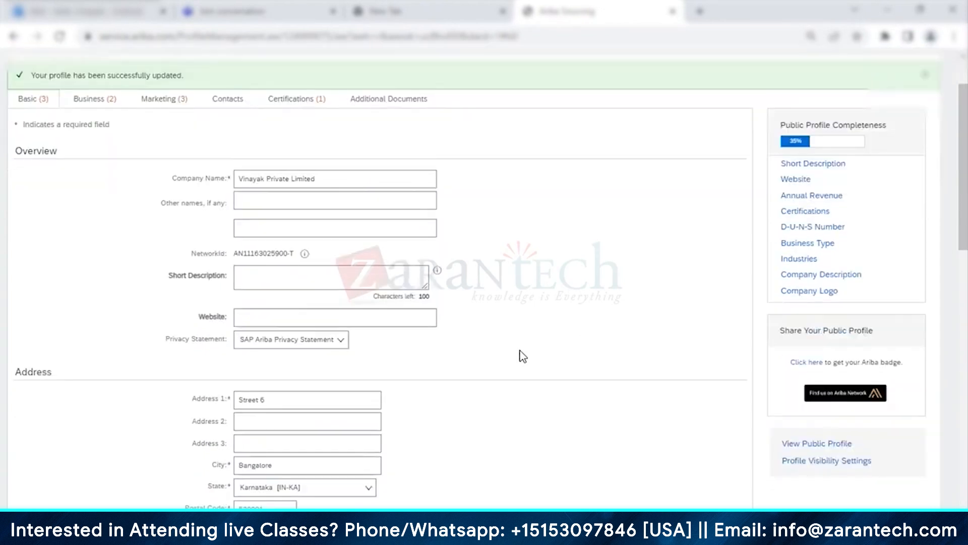
{"action": "scroll", "coordinate": [695, 162], "scroll_direction": "up", "scroll_amount": 1}
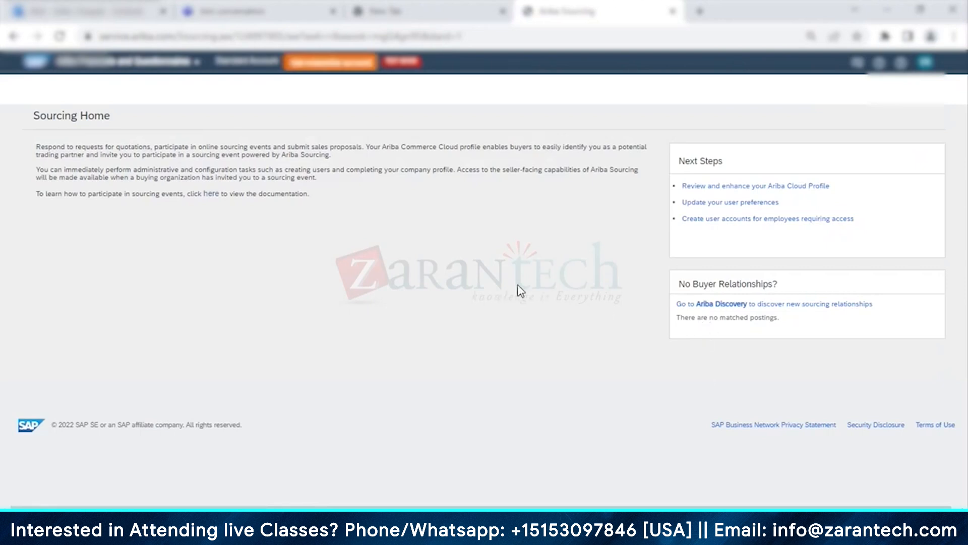
Step: Try saving My Account, which flags phone, Address 1, City and Zip as required
{"action": "left_click", "coordinate": [711, 204]}
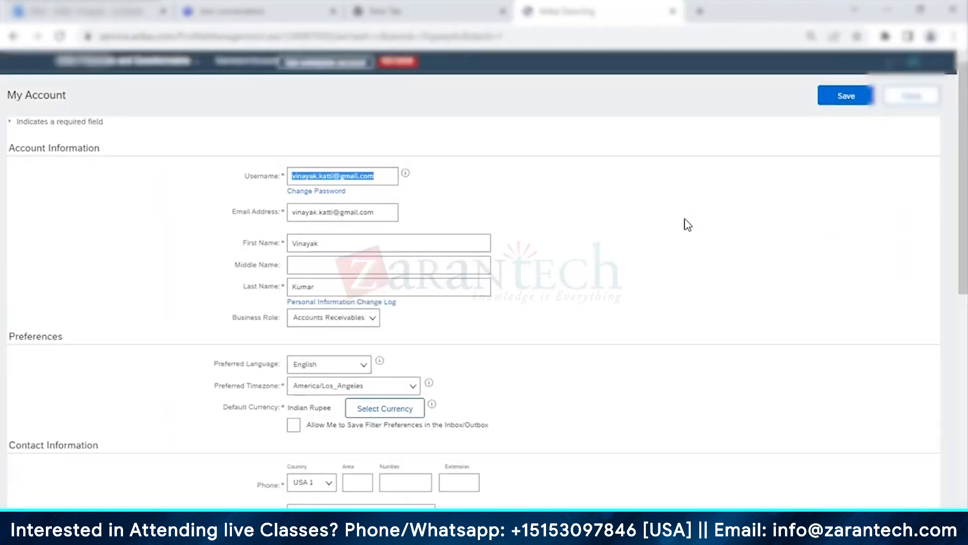
{"action": "left_click", "coordinate": [843, 100]}
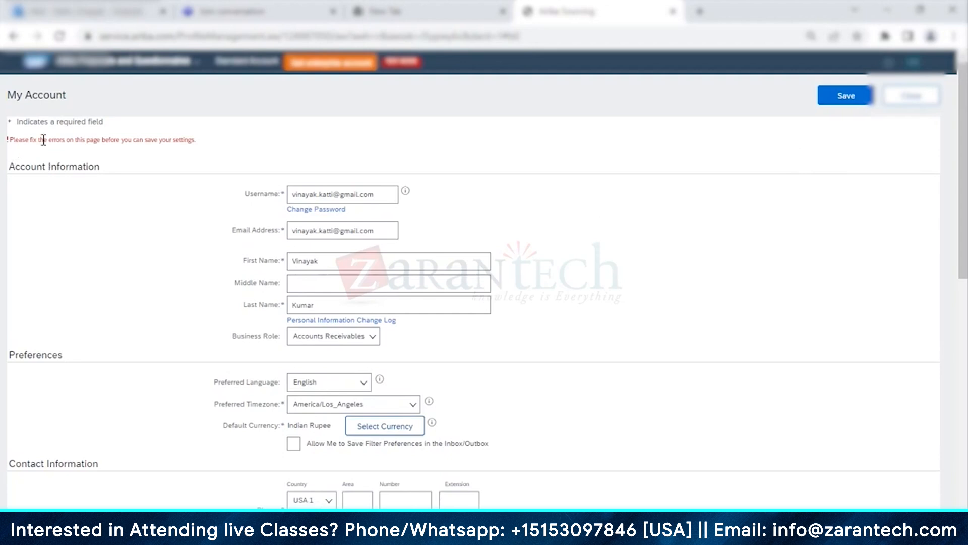
{"action": "left_click_drag", "start_coordinate": [123, 139], "coordinate": [179, 141]}
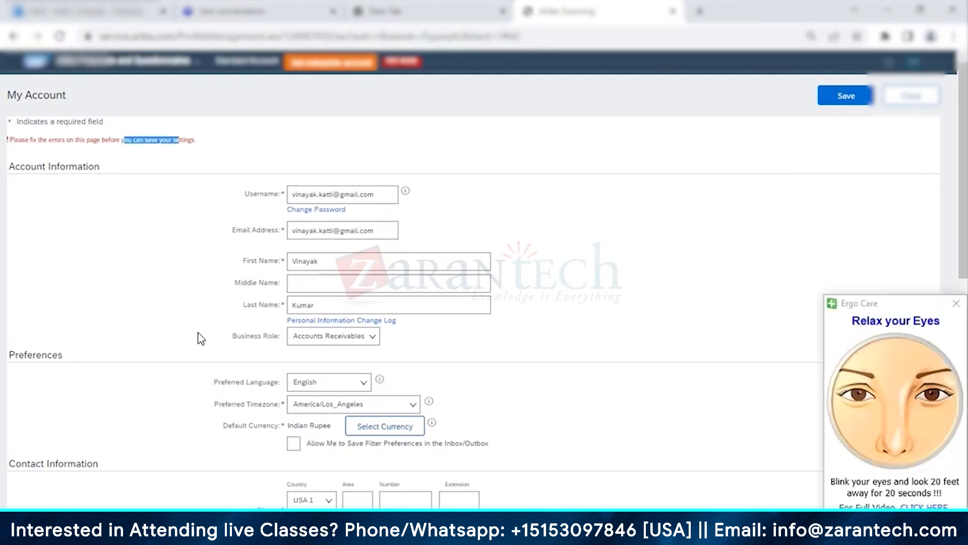
{"action": "scroll", "coordinate": [201, 338], "scroll_direction": "down", "scroll_amount": 4}
Step: Enter street 'Basaveshwar Nagar', the contact's phone number, a city and a zip code
{"action": "left_click", "coordinate": [318, 329]}
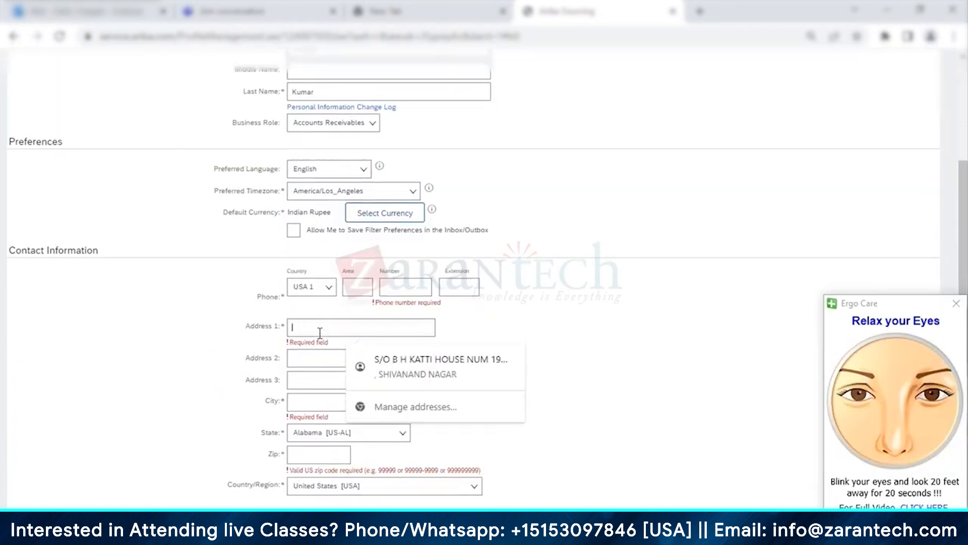
{"action": "type", "text": "B"}
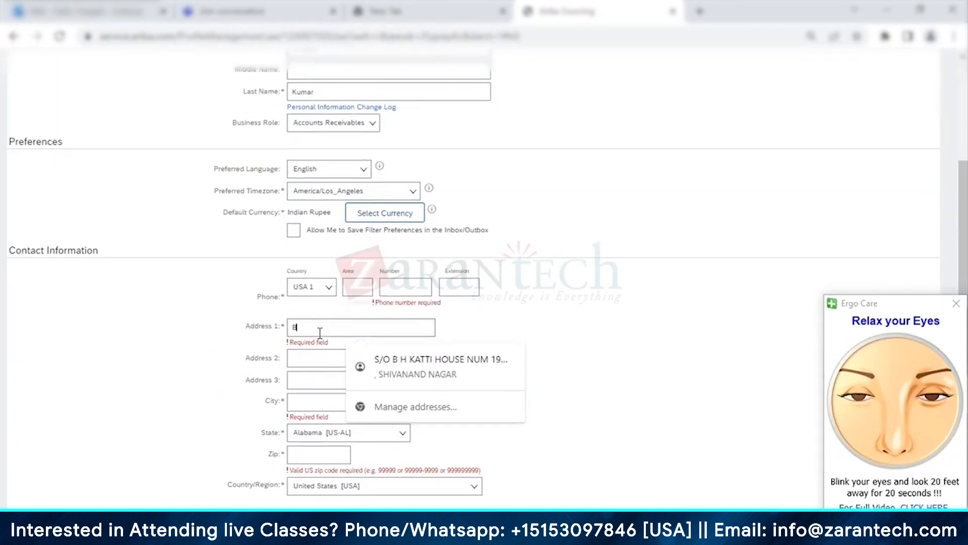
{"action": "type", "text": "asavesh"}
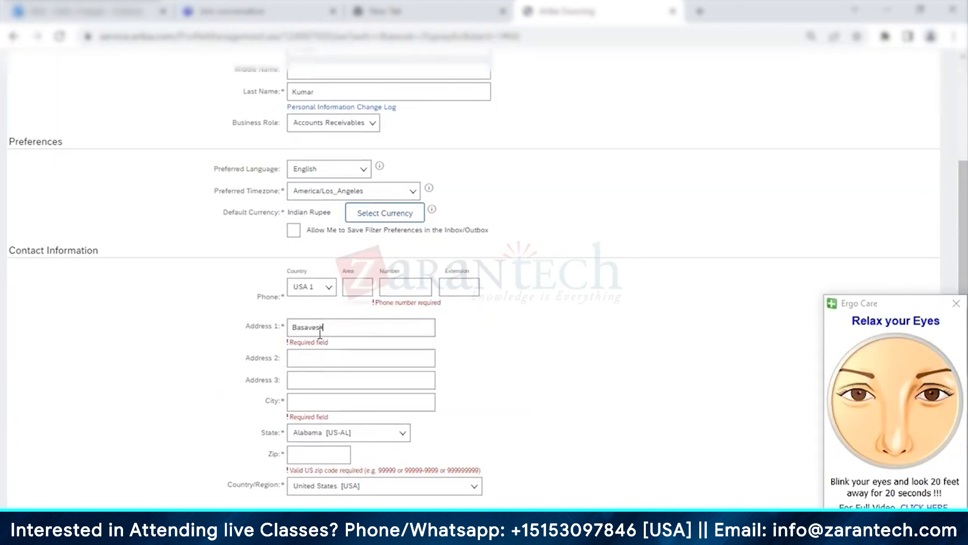
{"action": "type", "text": "war Nagar"}
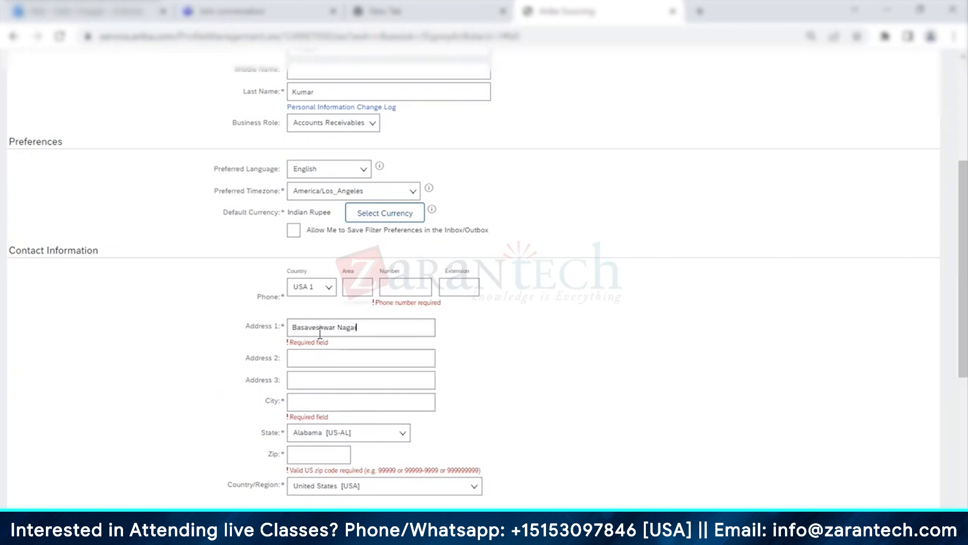
{"action": "left_click", "coordinate": [367, 291]}
{"action": "type", "text": "11"}
{"action": "left_click", "coordinate": [403, 289]}
{"action": "type", "text": "124"}
{"action": "type", "text": "13"}
{"action": "type", "text": "45"}
{"action": "left_click", "coordinate": [317, 357]}
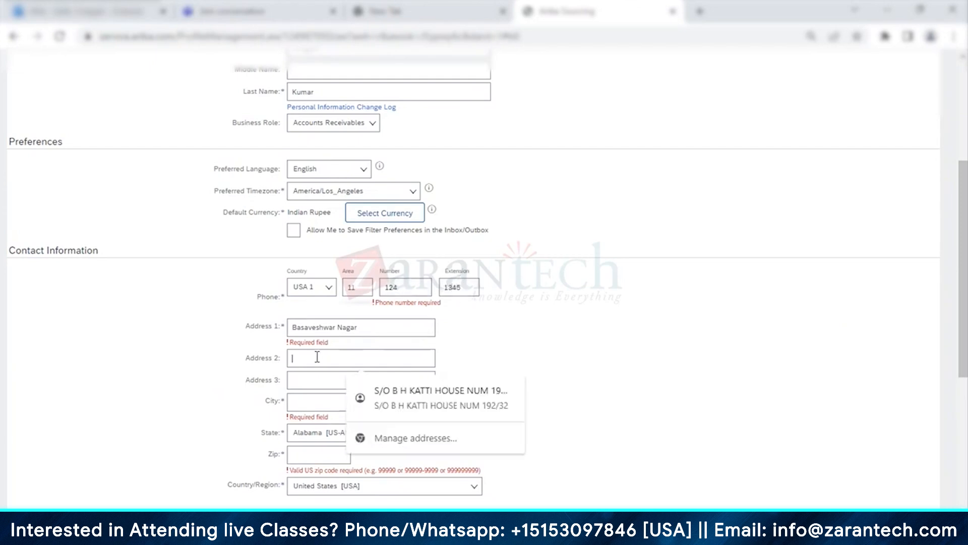
{"action": "left_click", "coordinate": [312, 406]}
{"action": "type", "text": "bangalore"}
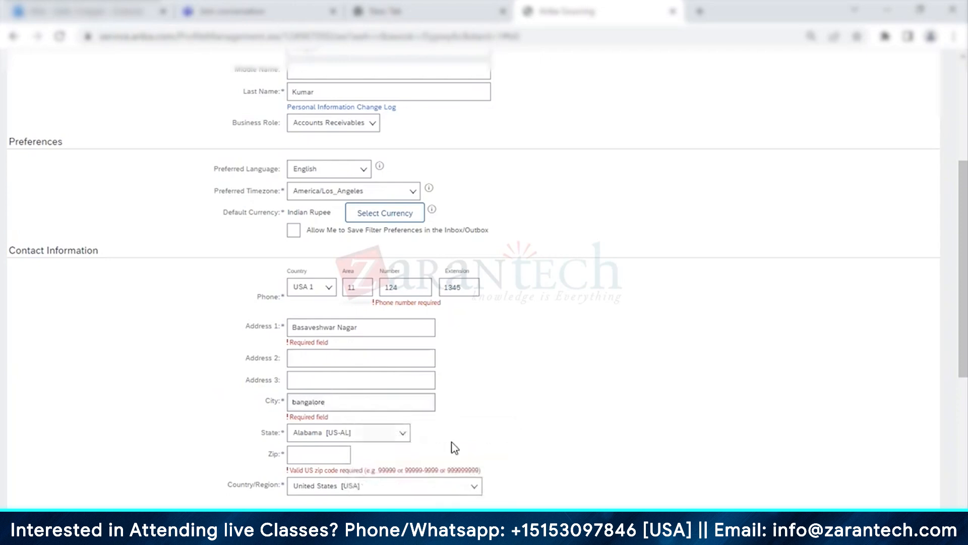
{"action": "left_click", "coordinate": [311, 456]}
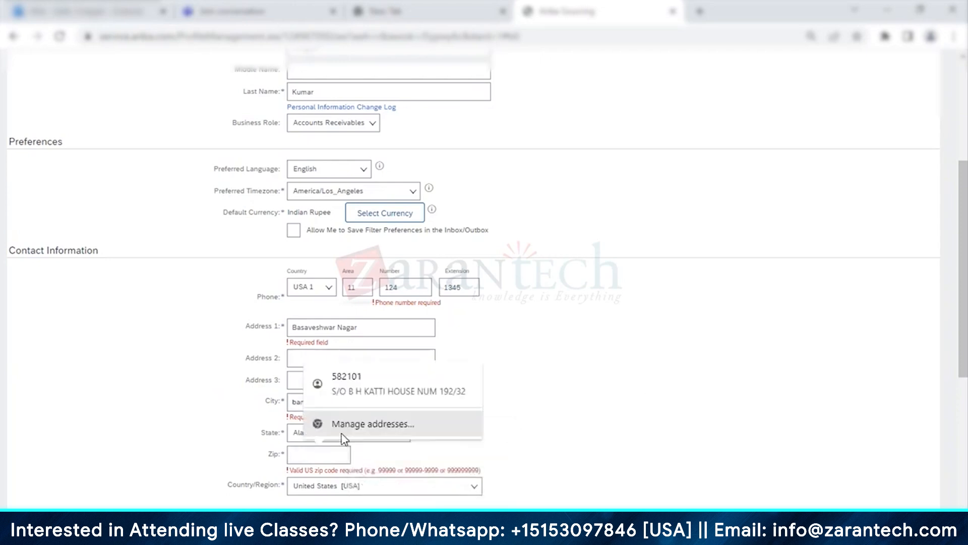
{"action": "type", "text": "560079"}
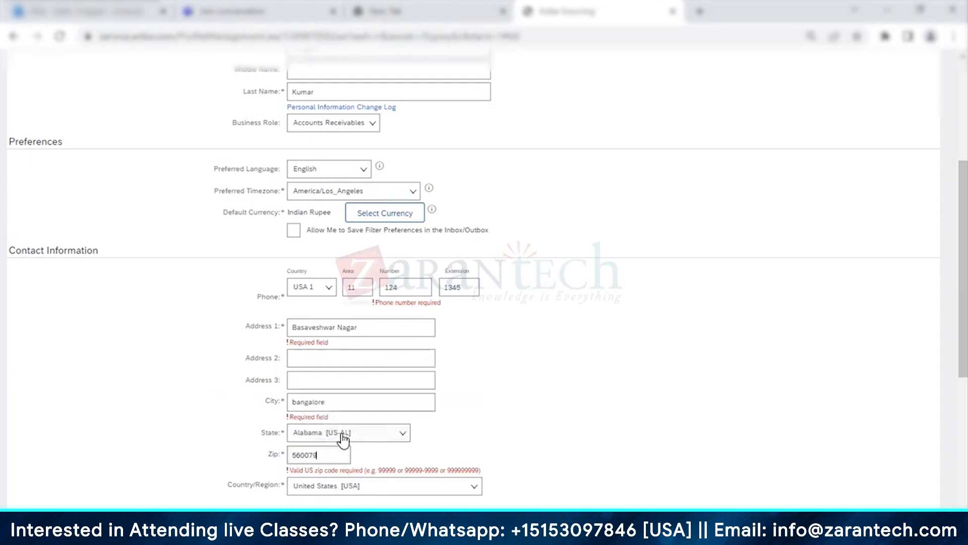
Step: Leave the state as Alabama, edit the zip code, and try saving, which reports errors
{"action": "left_click", "coordinate": [388, 444]}
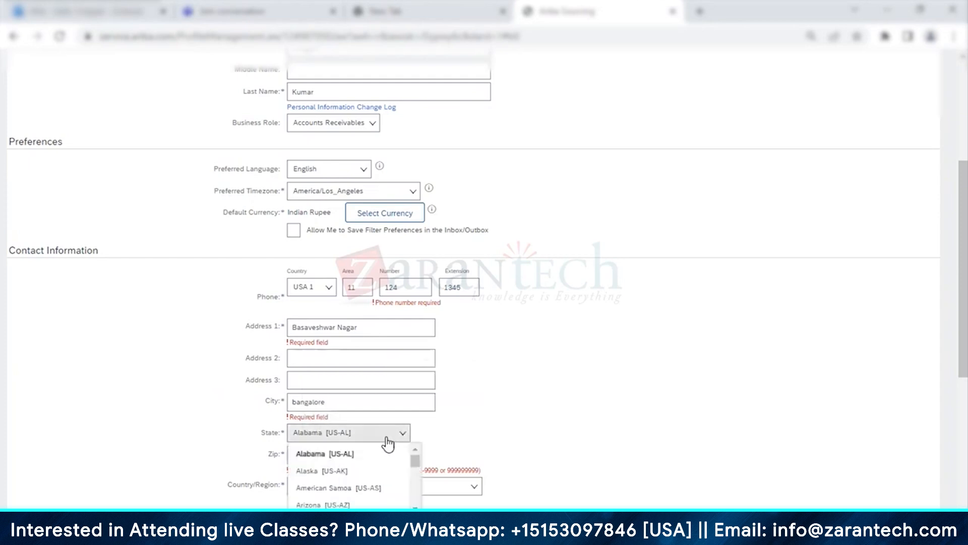
{"action": "left_click", "coordinate": [579, 271]}
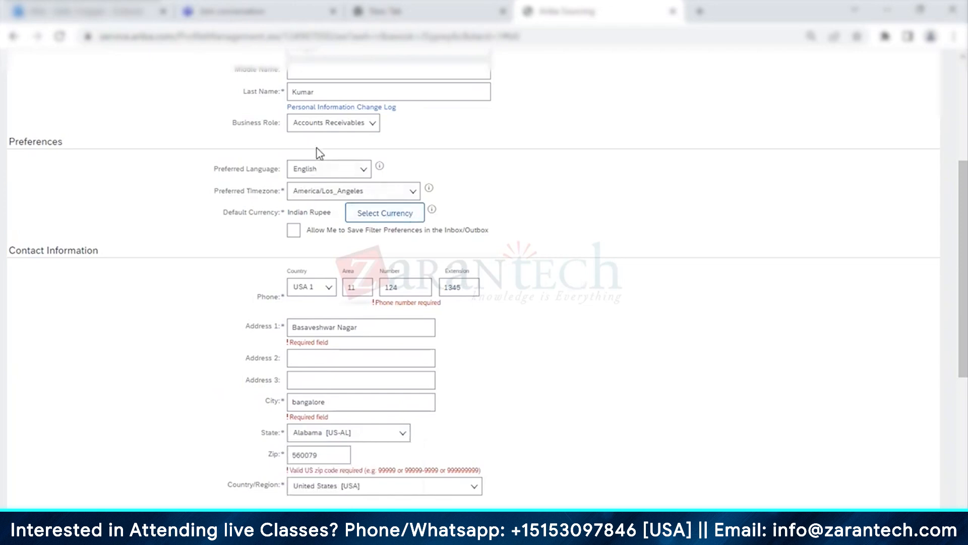
{"action": "scroll", "coordinate": [318, 152], "scroll_direction": "up", "scroll_amount": 3}
{"action": "scroll", "coordinate": [318, 152], "scroll_direction": "down", "scroll_amount": 3}
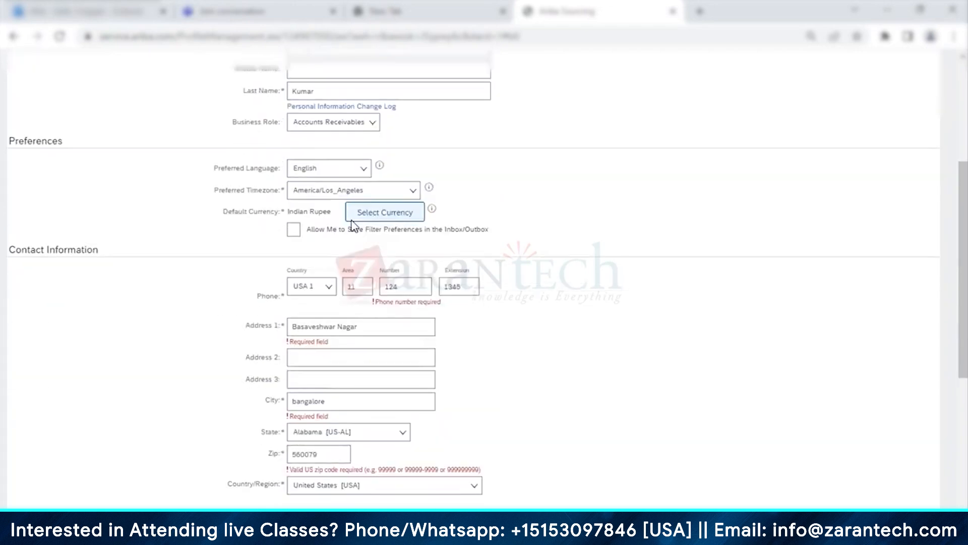
{"action": "scroll", "coordinate": [353, 226], "scroll_direction": "down", "scroll_amount": 3}
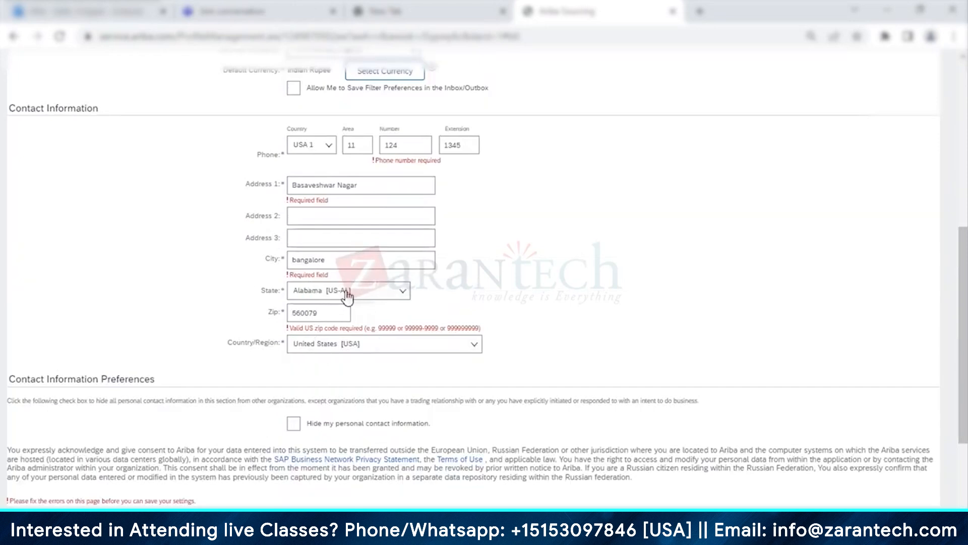
{"action": "left_click", "coordinate": [373, 293]}
{"action": "left_click", "coordinate": [364, 294]}
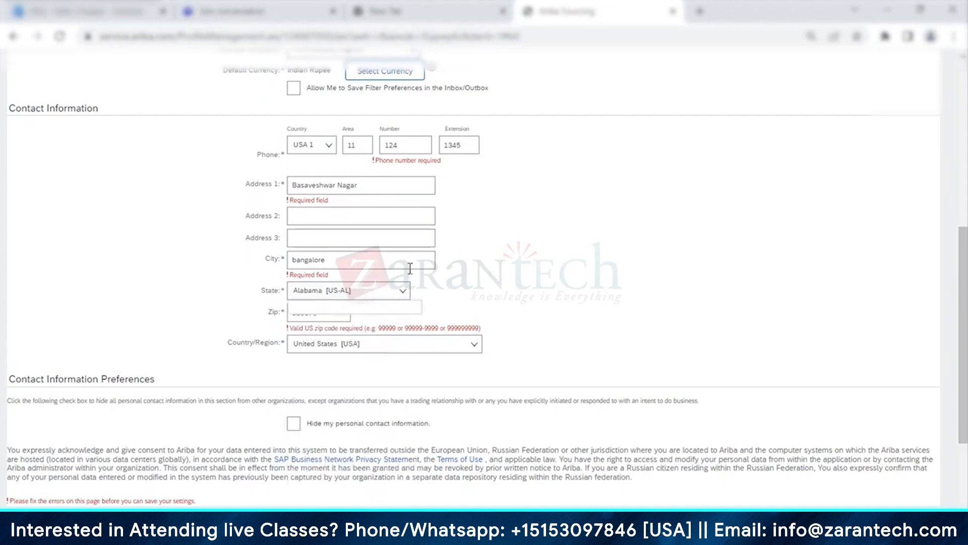
{"action": "left_click_drag", "start_coordinate": [319, 313], "coordinate": [261, 321]}
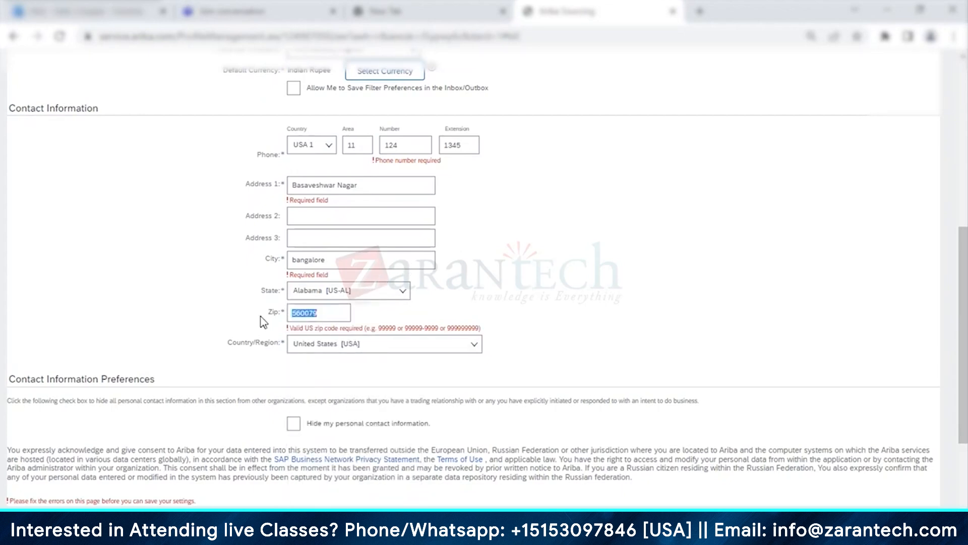
{"action": "type", "text": "9999"}
{"action": "scroll", "coordinate": [372, 417], "scroll_direction": "down", "scroll_amount": 1}
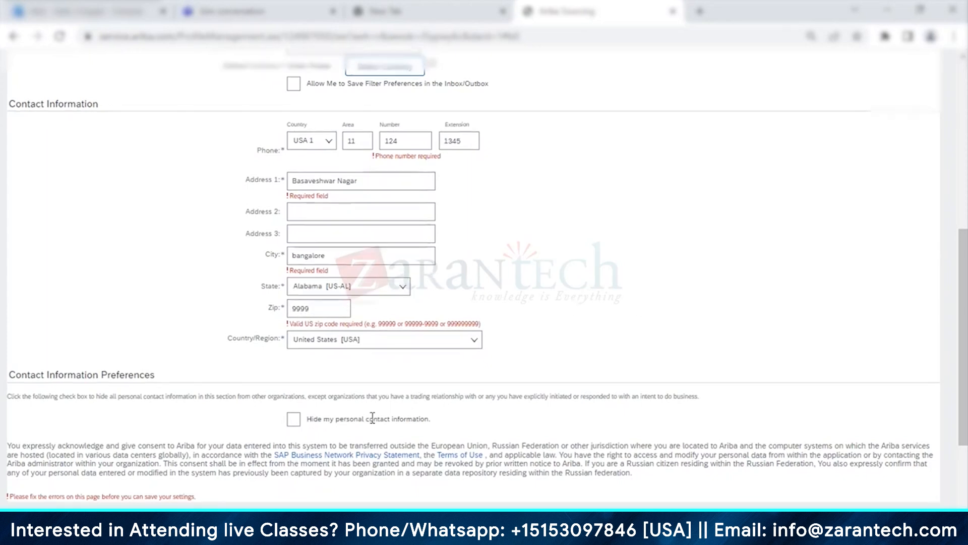
{"action": "scroll", "coordinate": [372, 417], "scroll_direction": "down", "scroll_amount": 3}
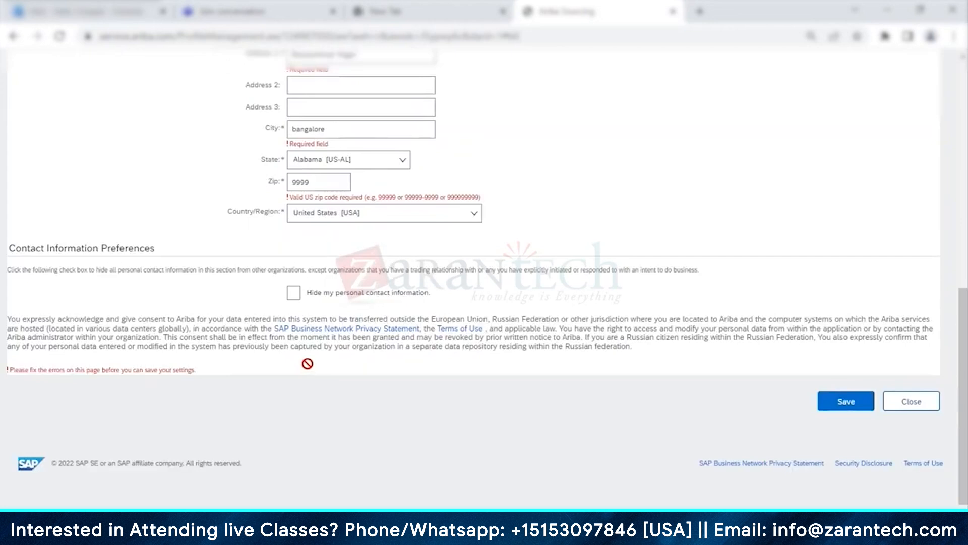
{"action": "left_click", "coordinate": [845, 401]}
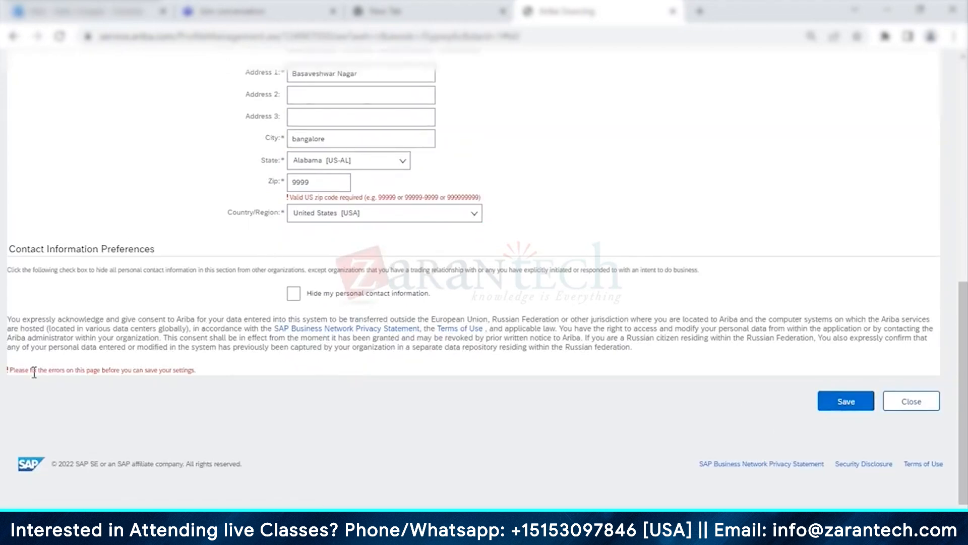
{"action": "left_click_drag", "start_coordinate": [34, 371], "coordinate": [161, 372]}
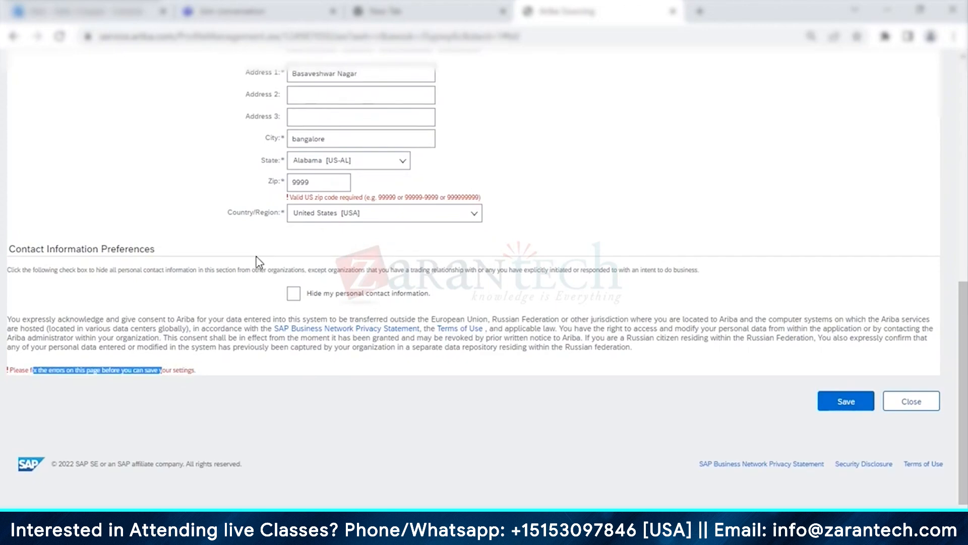
Step: Set the country to India, state to Karnataka and a new postal code, then save the address
{"action": "scroll", "coordinate": [258, 262], "scroll_direction": "up", "scroll_amount": 10}
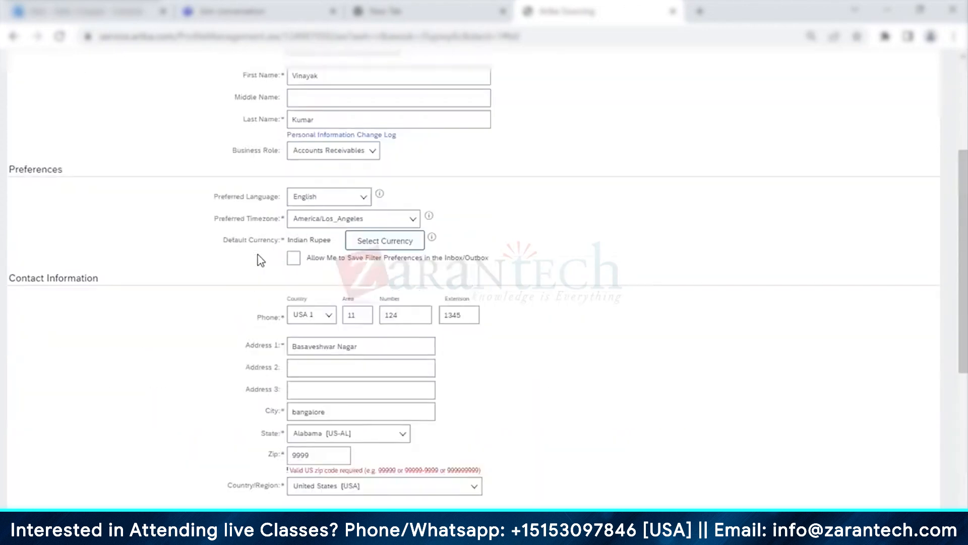
{"action": "scroll", "coordinate": [259, 260], "scroll_direction": "down", "scroll_amount": 10}
{"action": "left_click_drag", "start_coordinate": [324, 184], "coordinate": [265, 195]}
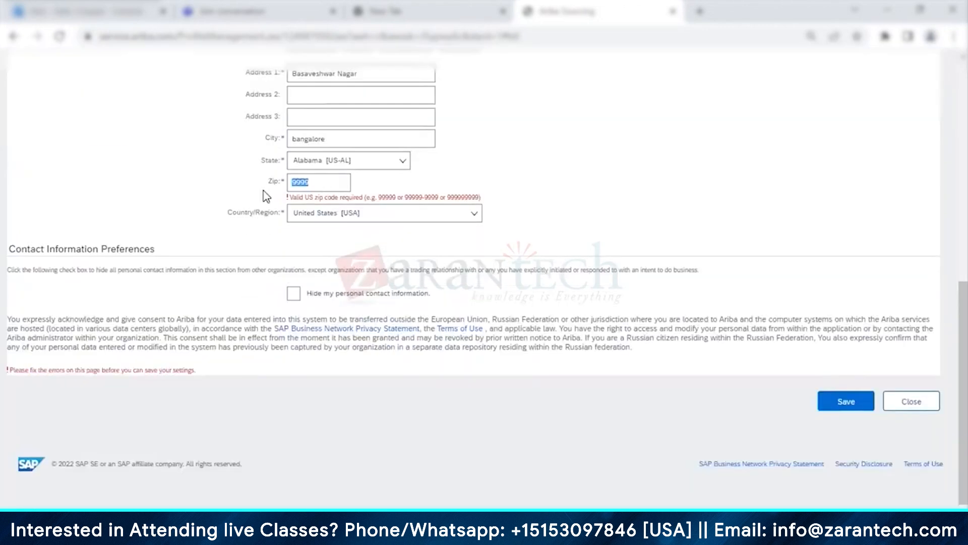
{"action": "type", "text": "12785"}
{"action": "left_click", "coordinate": [374, 218]}
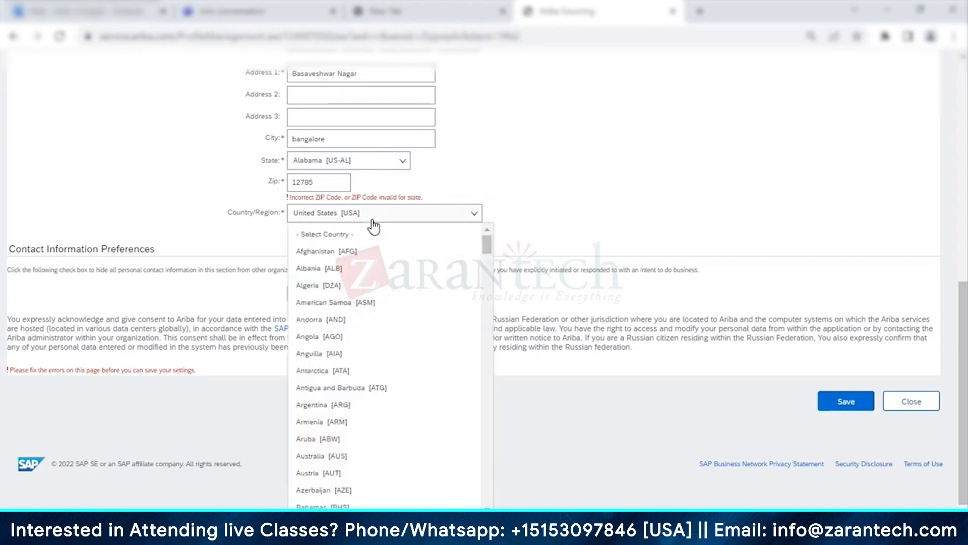
{"action": "type", "text": "ind"}
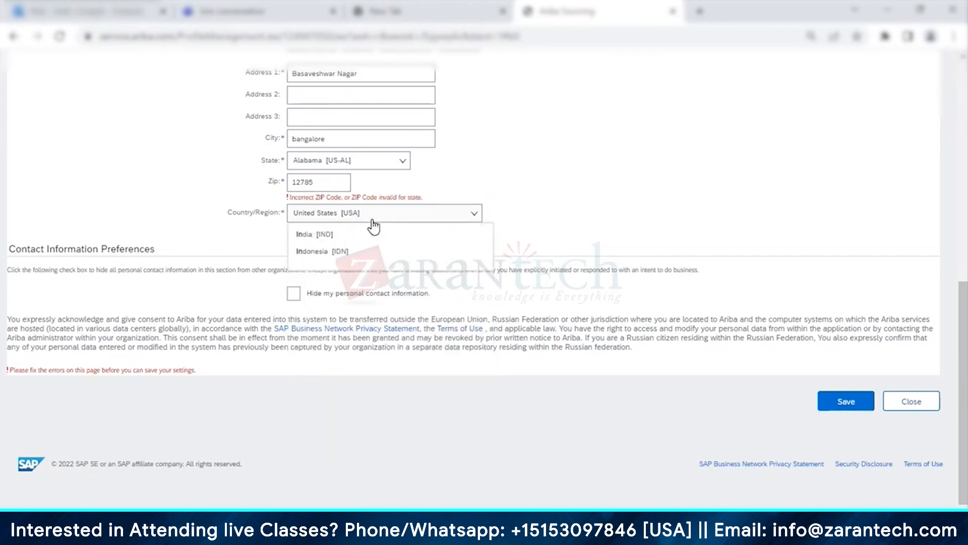
{"action": "left_click", "coordinate": [305, 235]}
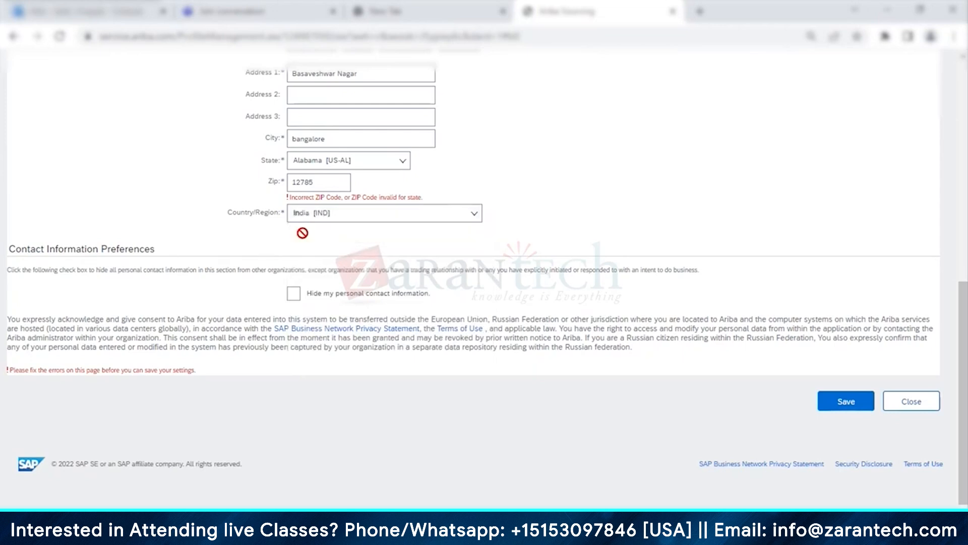
{"action": "left_click", "coordinate": [323, 178]}
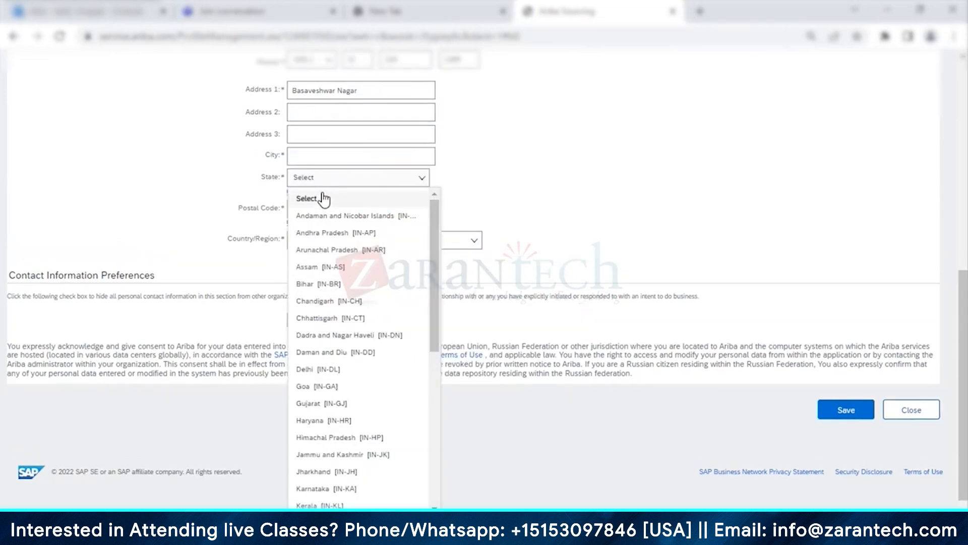
{"action": "type", "text": "Kar"}
{"action": "left_click", "coordinate": [331, 199]}
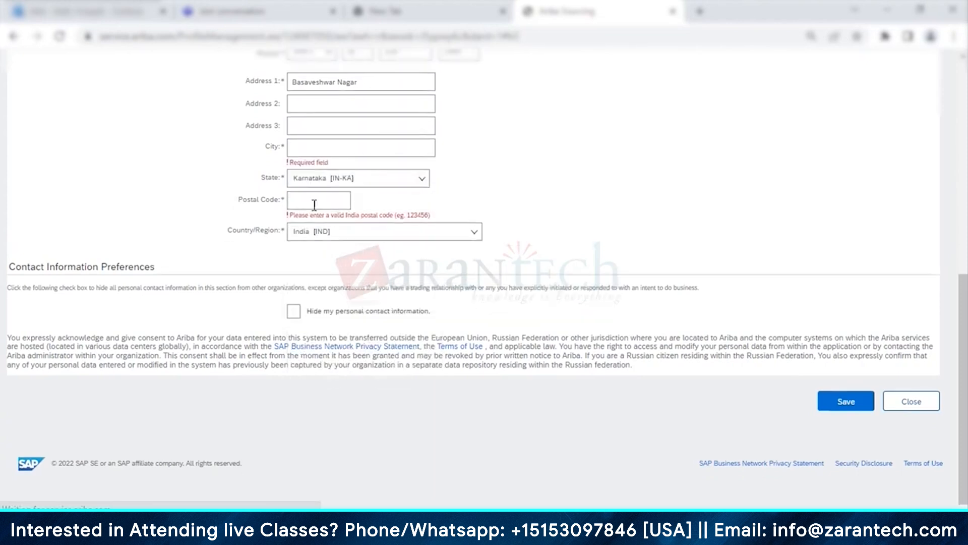
{"action": "left_click", "coordinate": [308, 200]}
{"action": "type", "text": "560079"}
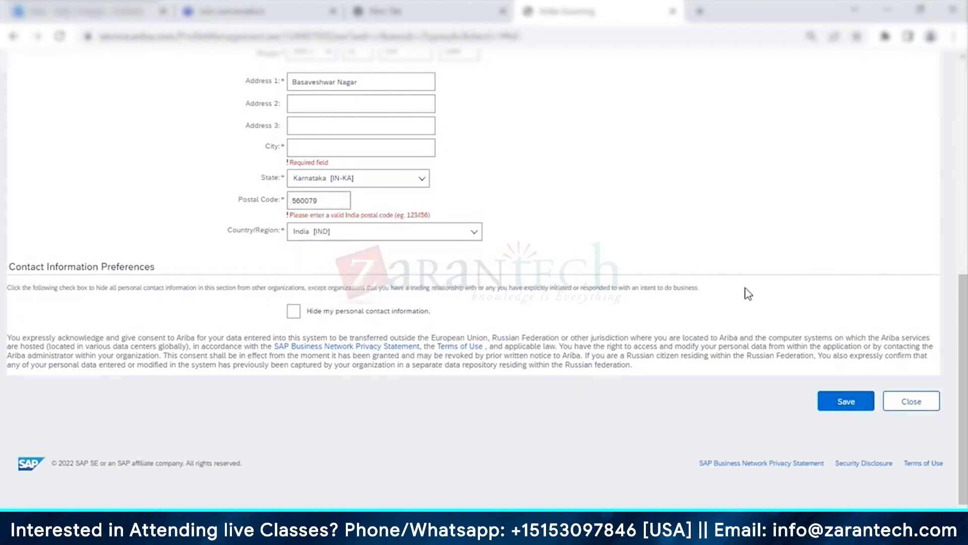
{"action": "left_click", "coordinate": [842, 403]}
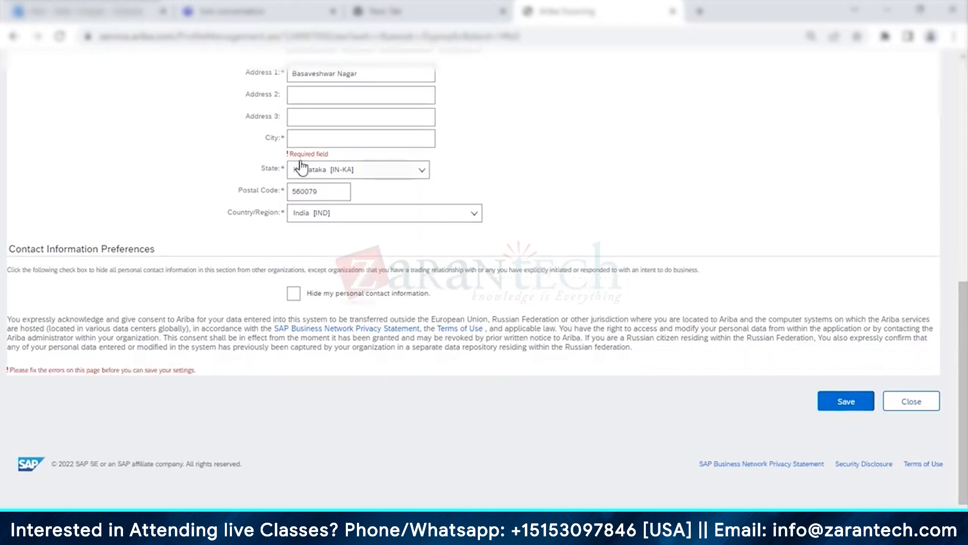
Step: Re-enter the city in the City field
{"action": "left_click", "coordinate": [306, 139]}
{"action": "left_click", "coordinate": [313, 139]}
{"action": "type", "text": "ba"}
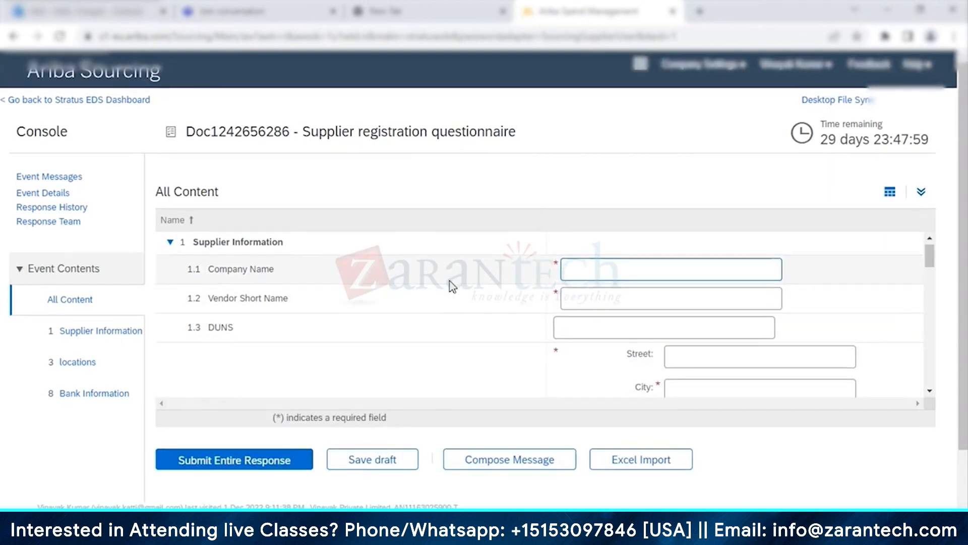
{"action": "scroll", "coordinate": [452, 286], "scroll_direction": "down", "scroll_amount": 4}
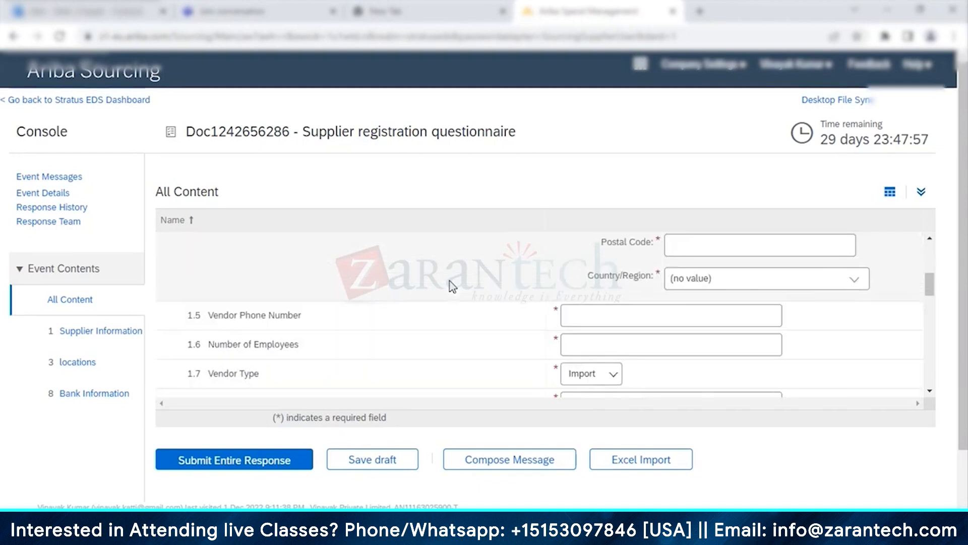
{"action": "scroll", "coordinate": [452, 285], "scroll_direction": "up", "scroll_amount": 5}
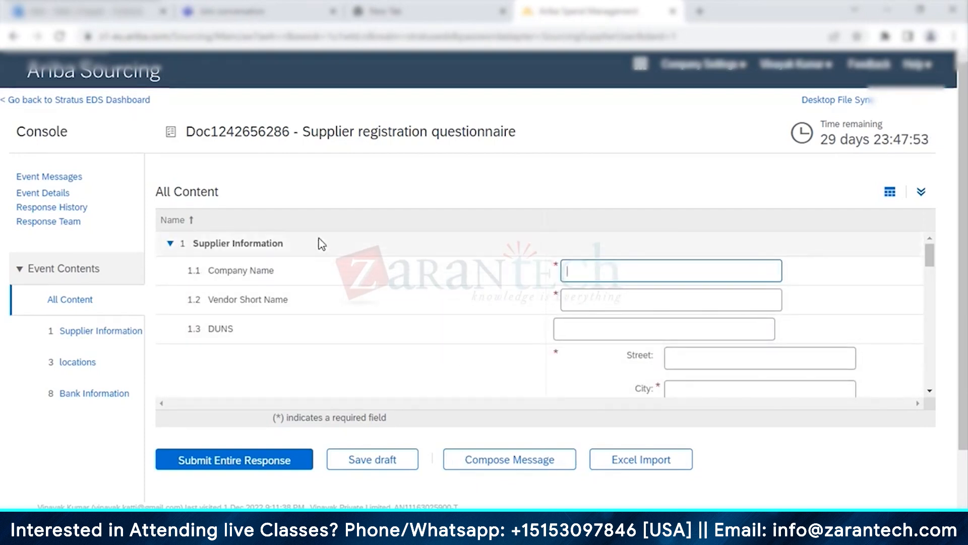
{"action": "scroll", "coordinate": [389, 243], "scroll_direction": "down", "scroll_amount": 1}
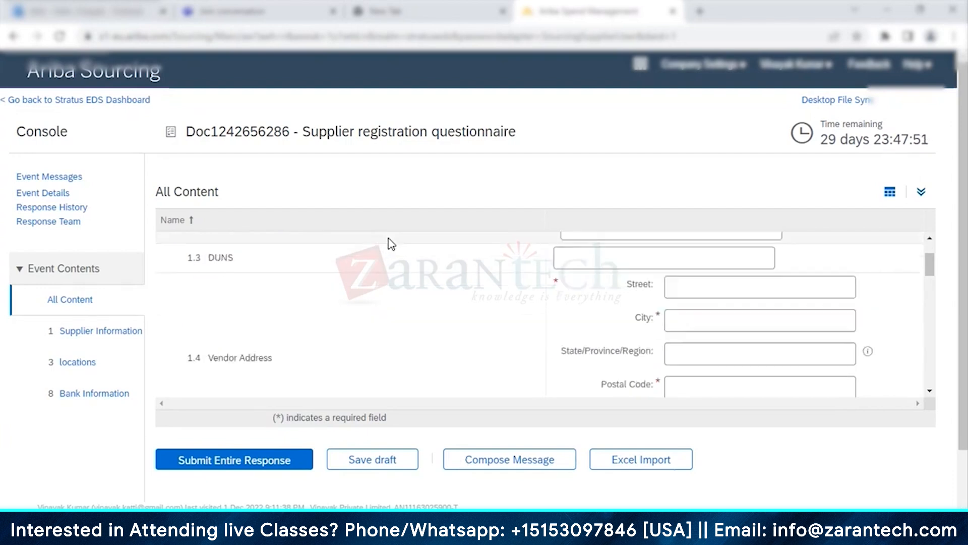
{"action": "scroll", "coordinate": [390, 244], "scroll_direction": "down", "scroll_amount": 10}
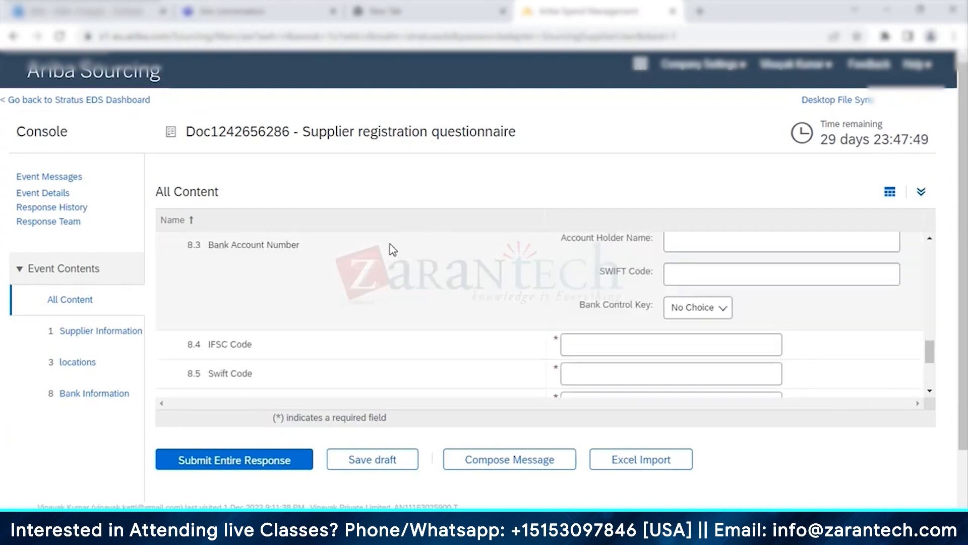
{"action": "scroll", "coordinate": [391, 247], "scroll_direction": "down", "scroll_amount": 5}
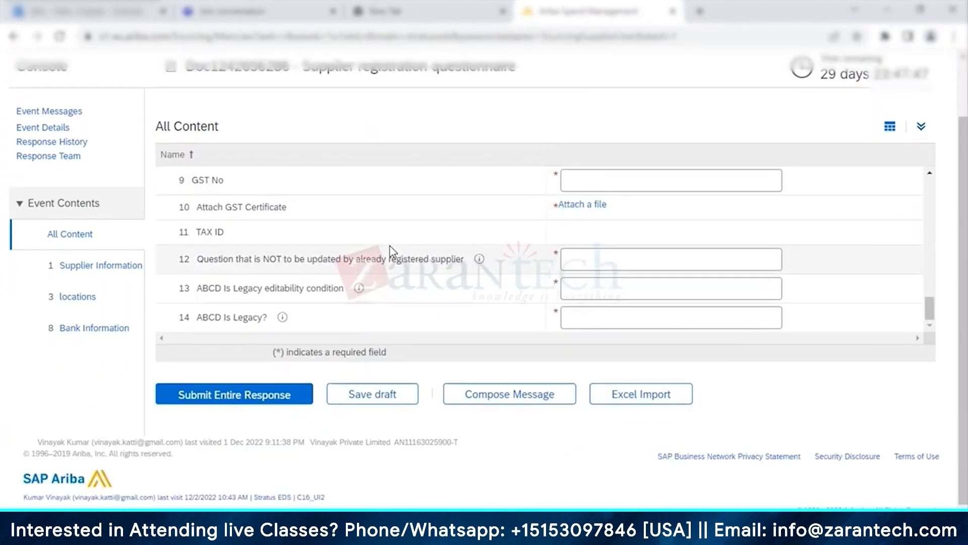
{"action": "scroll", "coordinate": [668, 296], "scroll_direction": "up", "scroll_amount": 15}
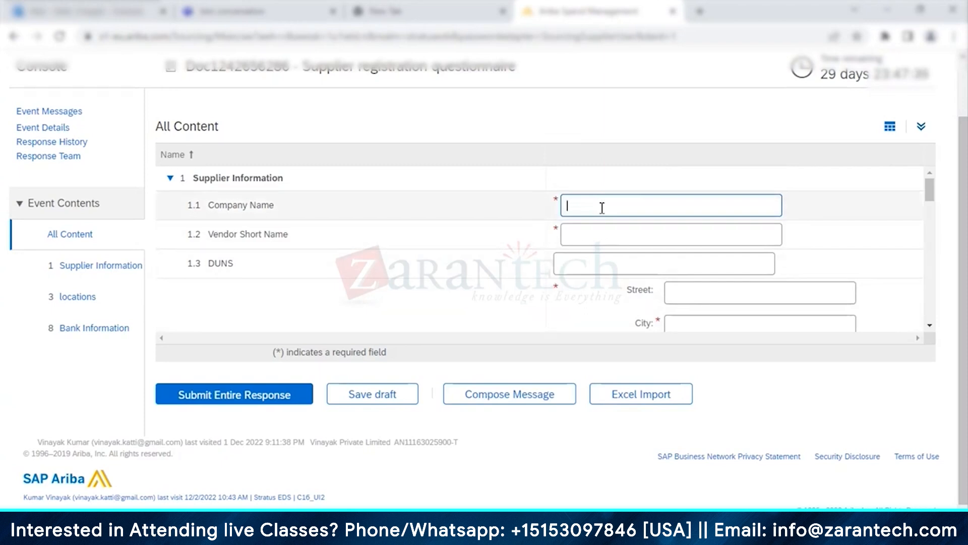
{"action": "left_click", "coordinate": [470, 532]}
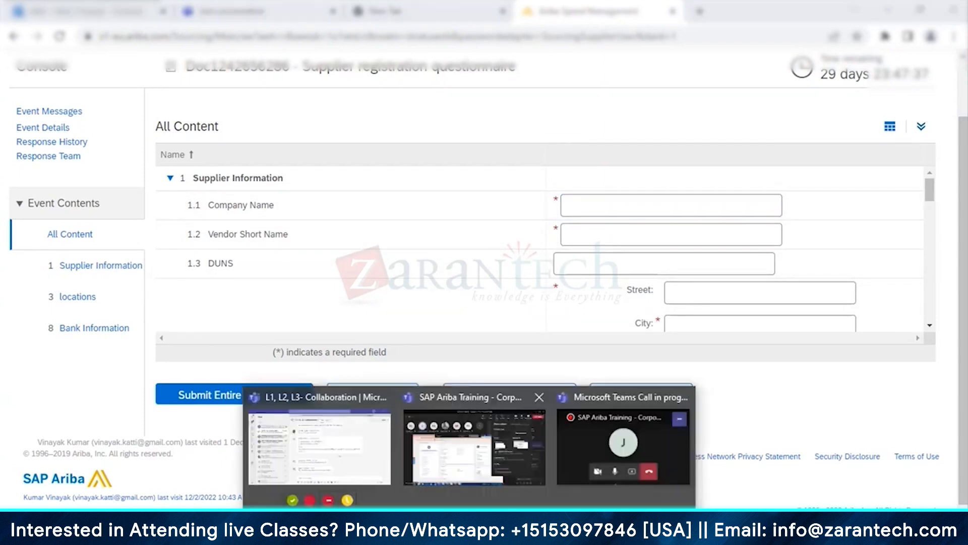
Step: Submit Santosh Private Limited's request despite its duplicates, then return to Supplier Management
{"action": "left_click", "coordinate": [484, 458]}
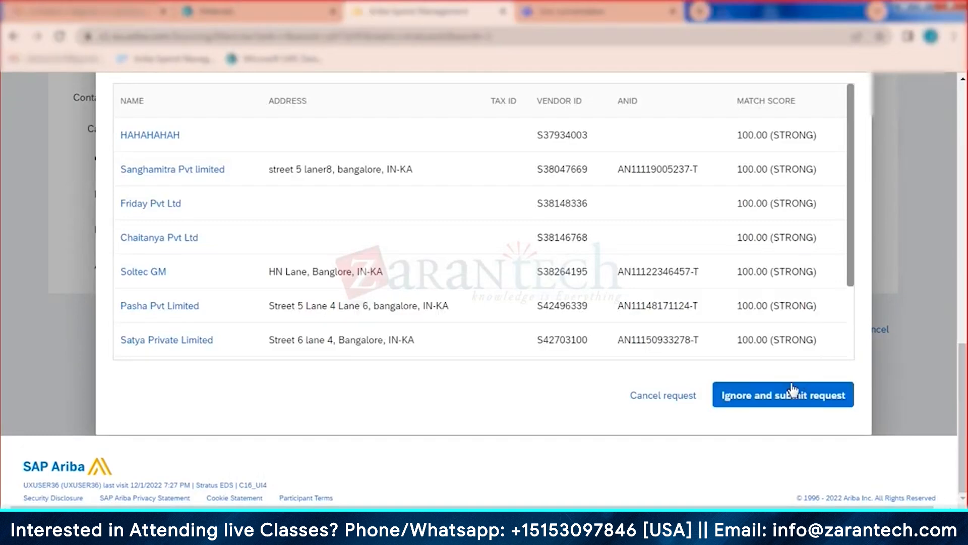
{"action": "left_click", "coordinate": [787, 400]}
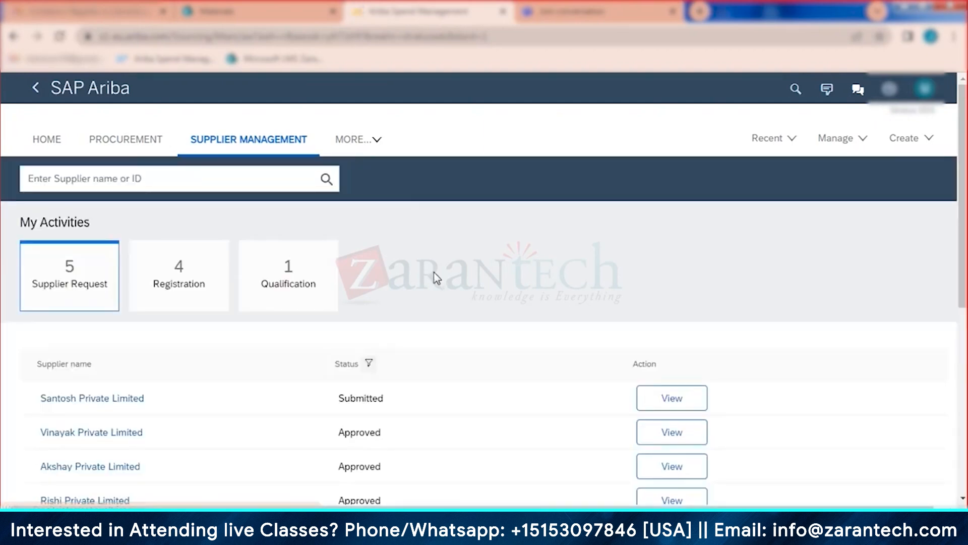
{"action": "left_click", "coordinate": [57, 143]}
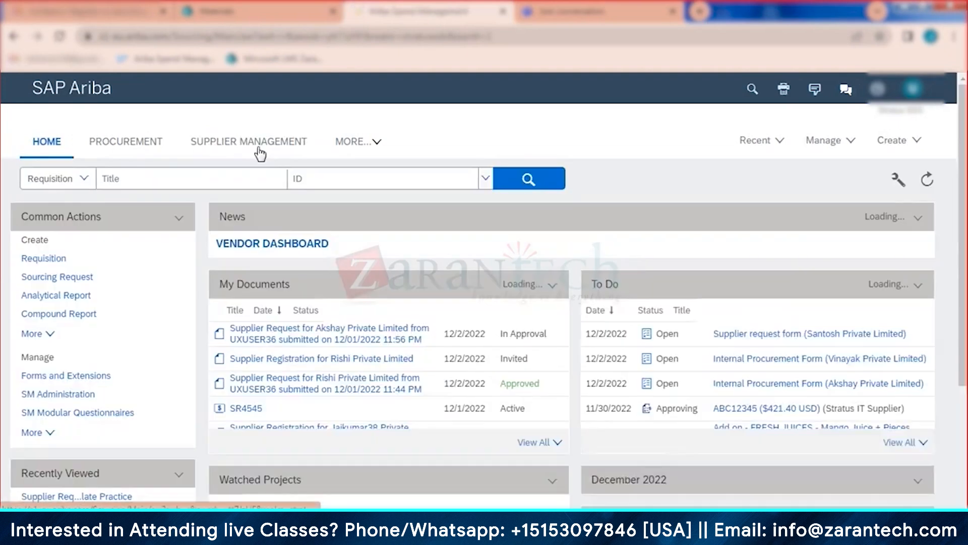
{"action": "left_click", "coordinate": [292, 142]}
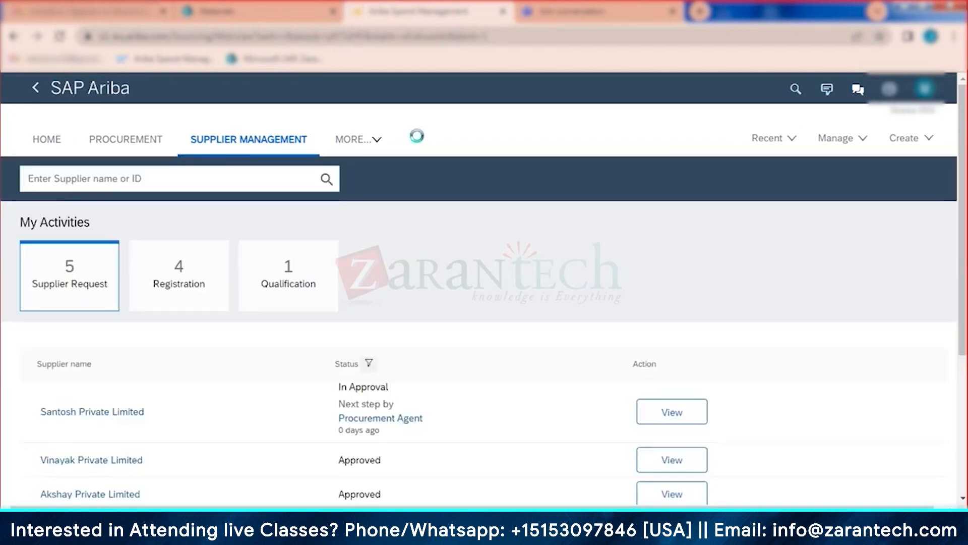
Step: Approve Santosh Private Limited's supplier request with the reason 'ok'
{"action": "left_click", "coordinate": [685, 412]}
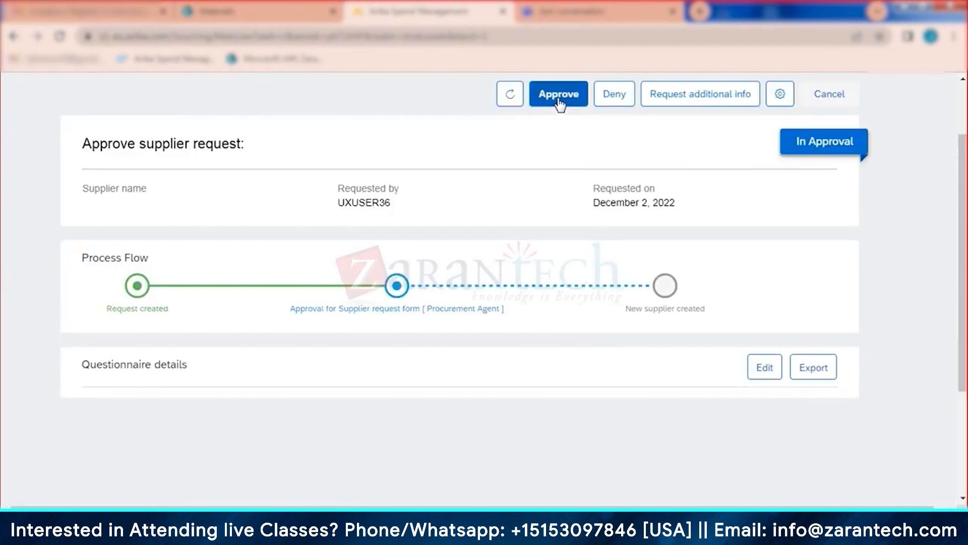
{"action": "left_click", "coordinate": [558, 99]}
{"action": "left_click", "coordinate": [495, 274]}
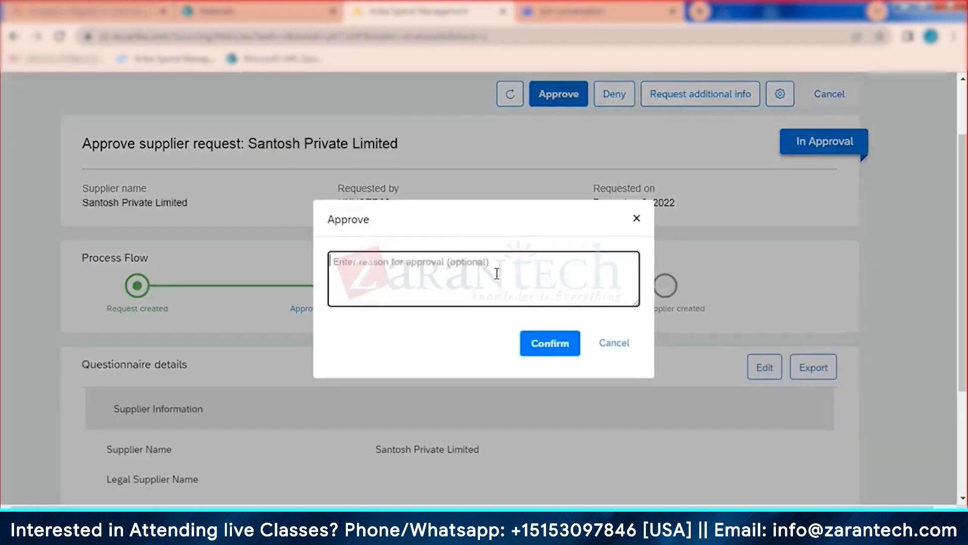
{"action": "type", "text": "ok"}
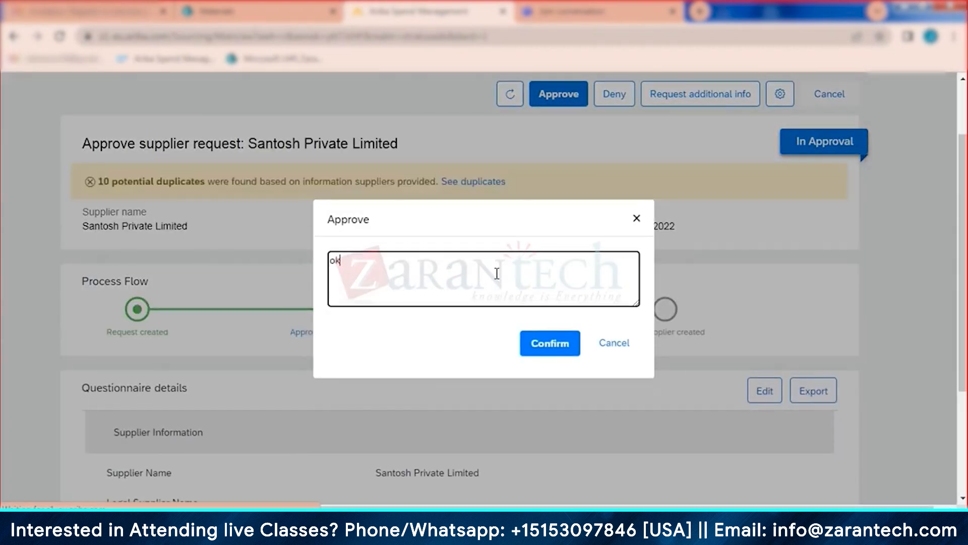
{"action": "left_click", "coordinate": [548, 349]}
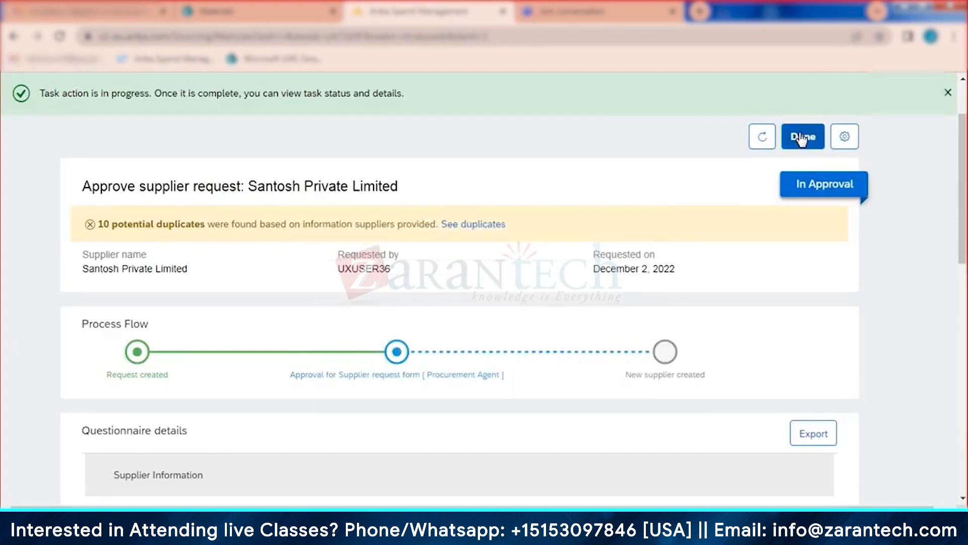
{"action": "left_click", "coordinate": [802, 140]}
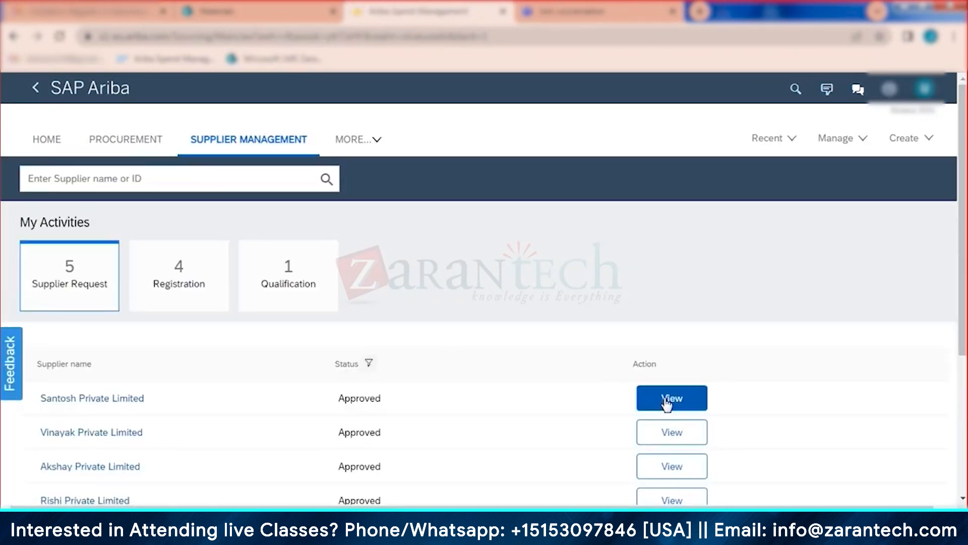
Step: Send Santosh Private Limited a registration invitation from its profile's Registration section
{"action": "left_click", "coordinate": [667, 399]}
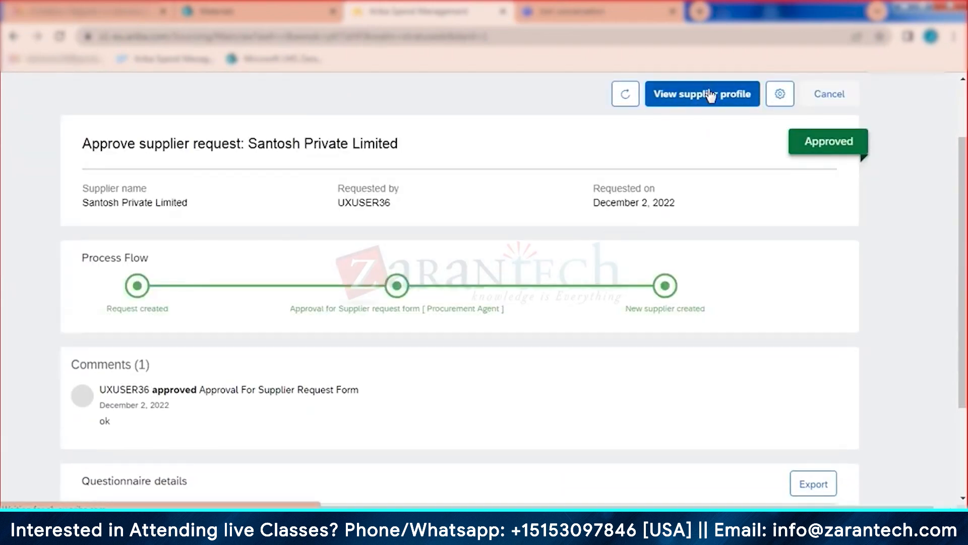
{"action": "left_click", "coordinate": [710, 95]}
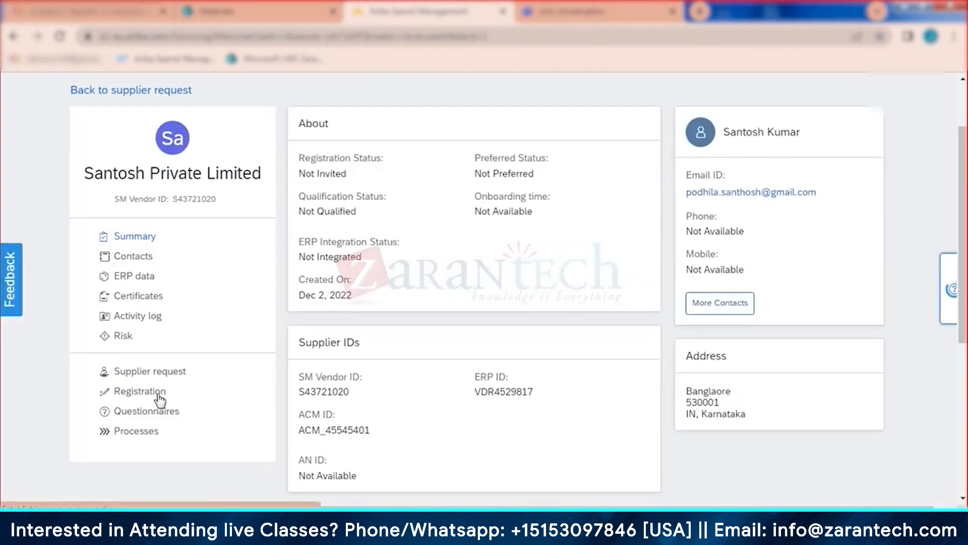
{"action": "left_click", "coordinate": [160, 398]}
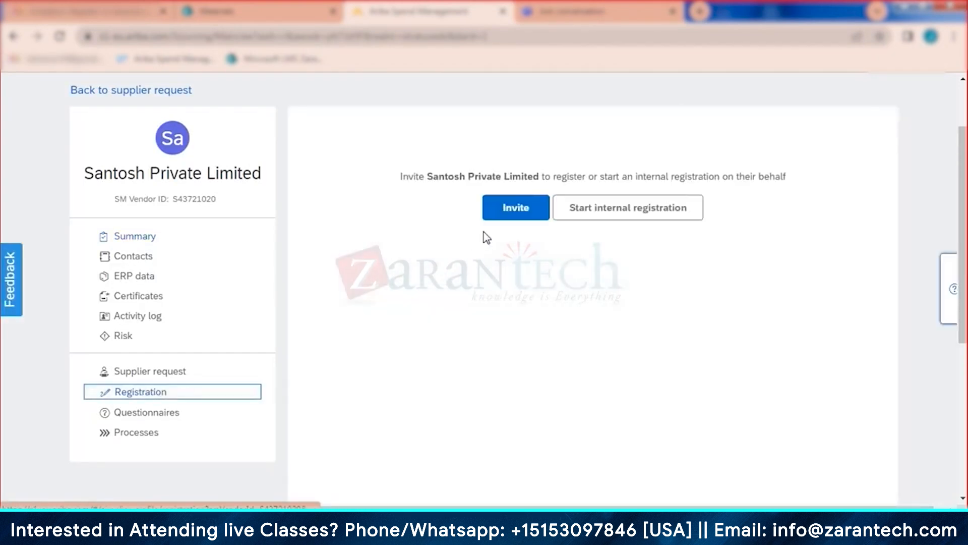
{"action": "left_click", "coordinate": [502, 219]}
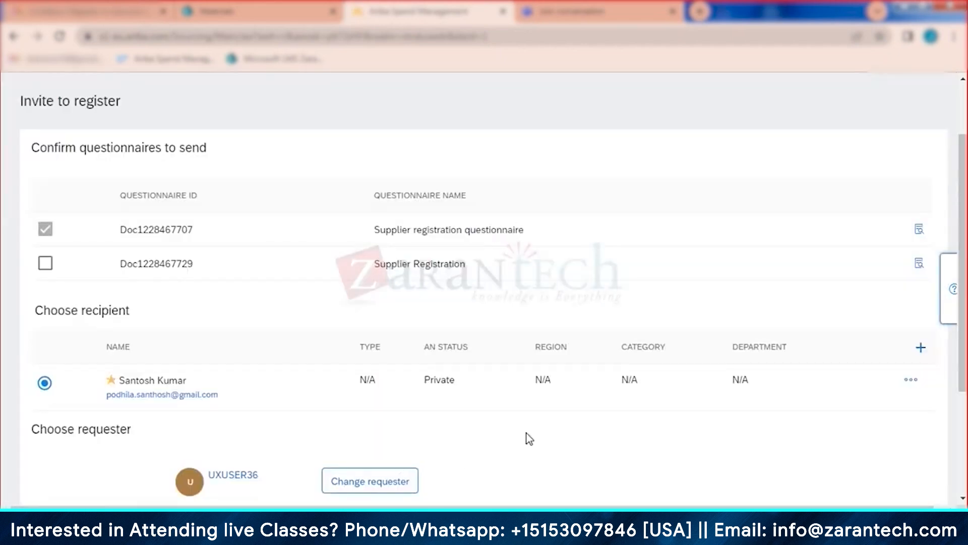
{"action": "scroll", "coordinate": [529, 439], "scroll_direction": "down", "scroll_amount": 3}
{"action": "left_click", "coordinate": [846, 369]}
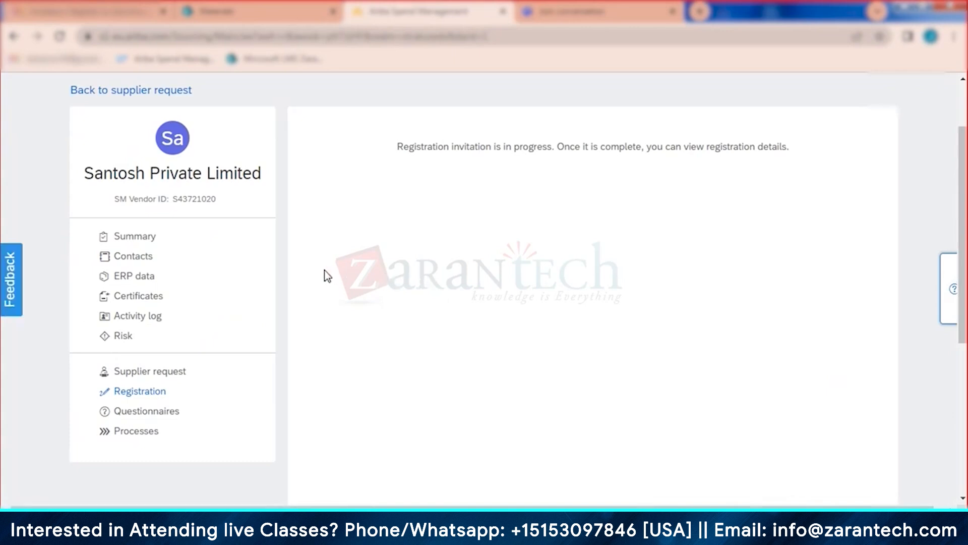
Step: Check the supplier's summary and registration details, then return to Supplier Management
{"action": "left_click", "coordinate": [148, 238]}
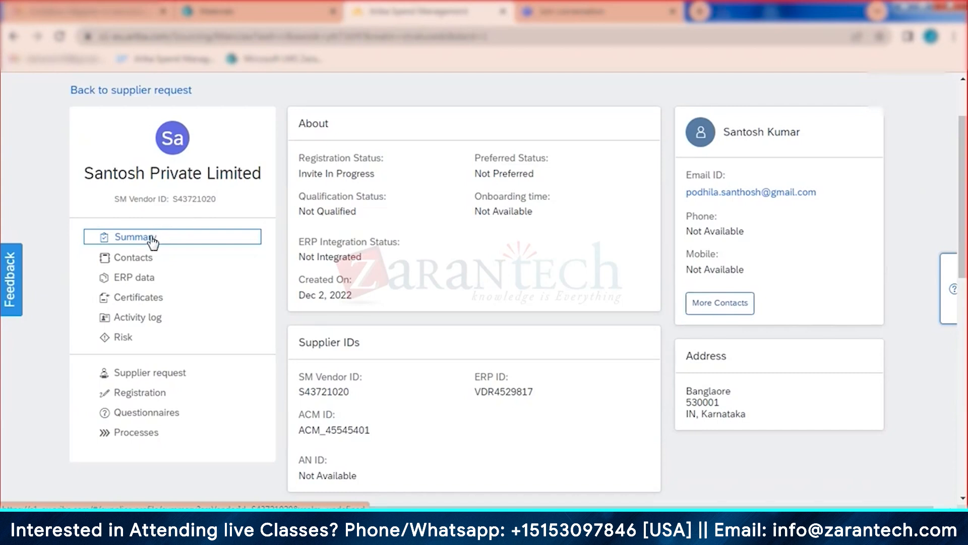
{"action": "scroll", "coordinate": [241, 112], "scroll_direction": "up", "scroll_amount": 2}
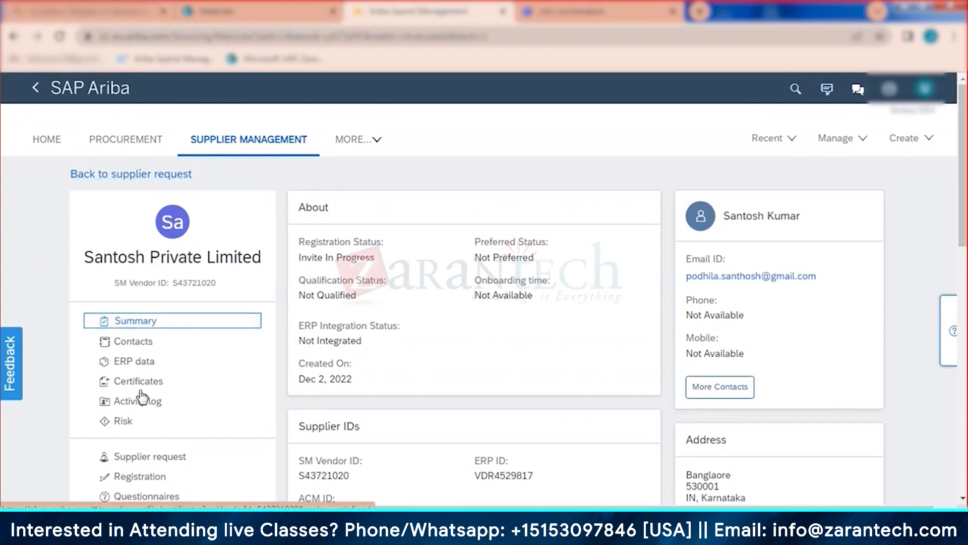
{"action": "left_click", "coordinate": [136, 482]}
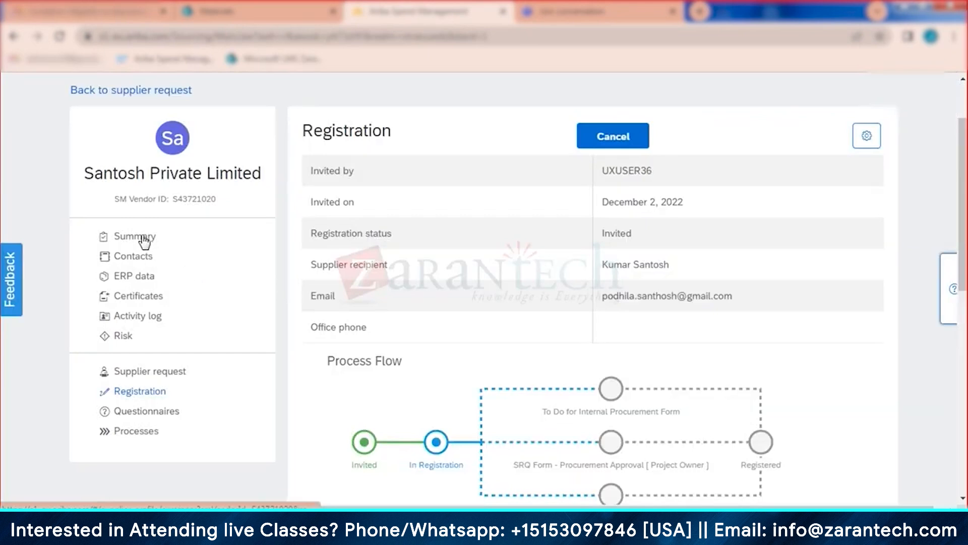
{"action": "left_click", "coordinate": [142, 237]}
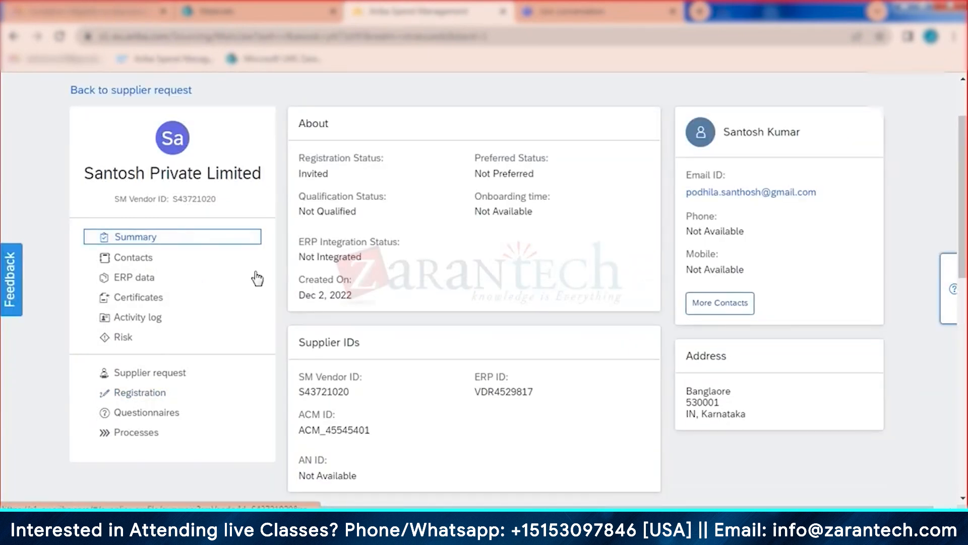
{"action": "scroll", "coordinate": [255, 277], "scroll_direction": "up", "scroll_amount": 2}
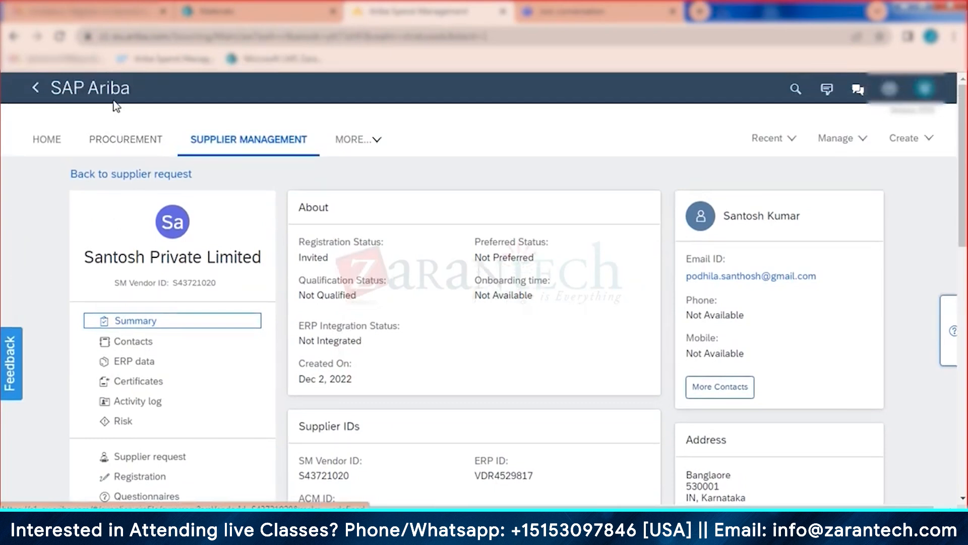
{"action": "left_click", "coordinate": [113, 91]}
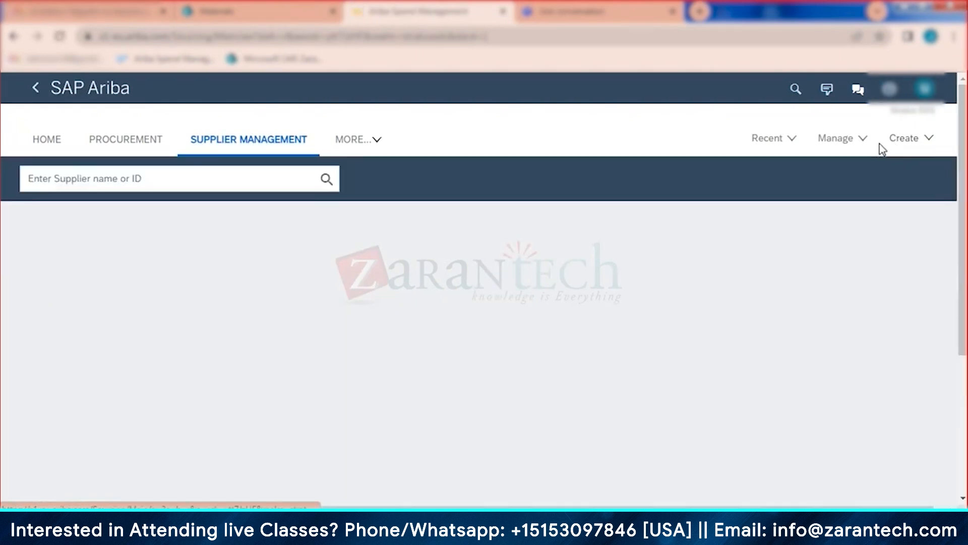
Step: Create a new Supplier Request from the Create menu and focus its Supplier Name field
{"action": "left_click", "coordinate": [909, 143]}
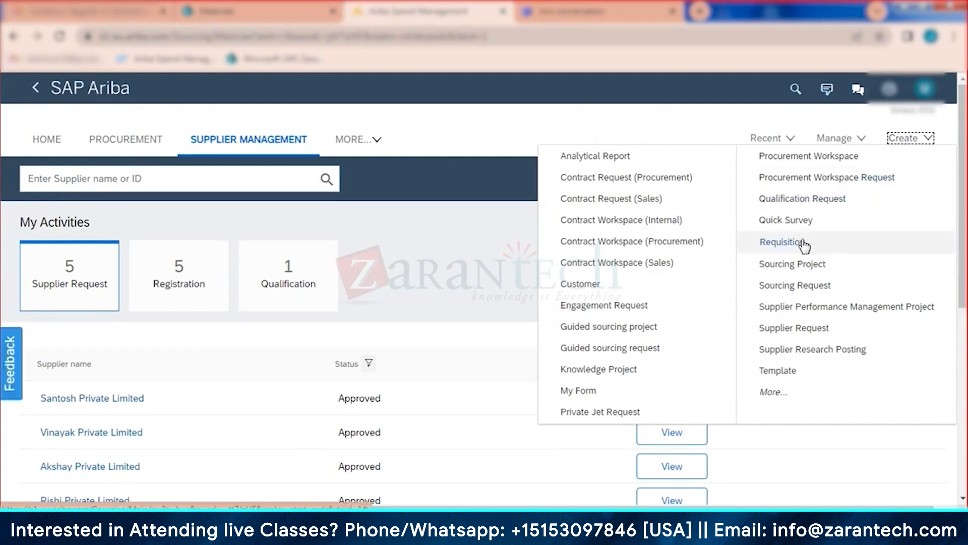
{"action": "left_click", "coordinate": [809, 329]}
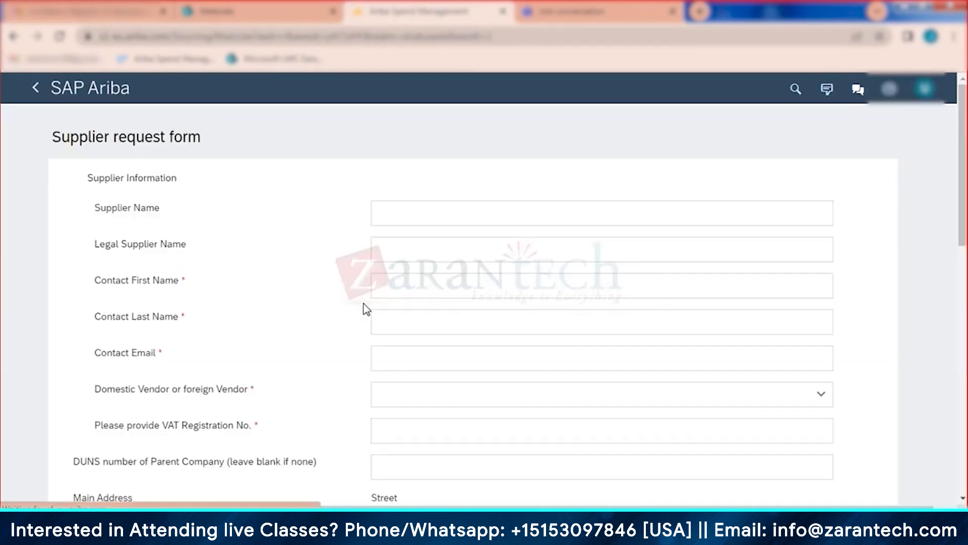
{"action": "left_click", "coordinate": [404, 220]}
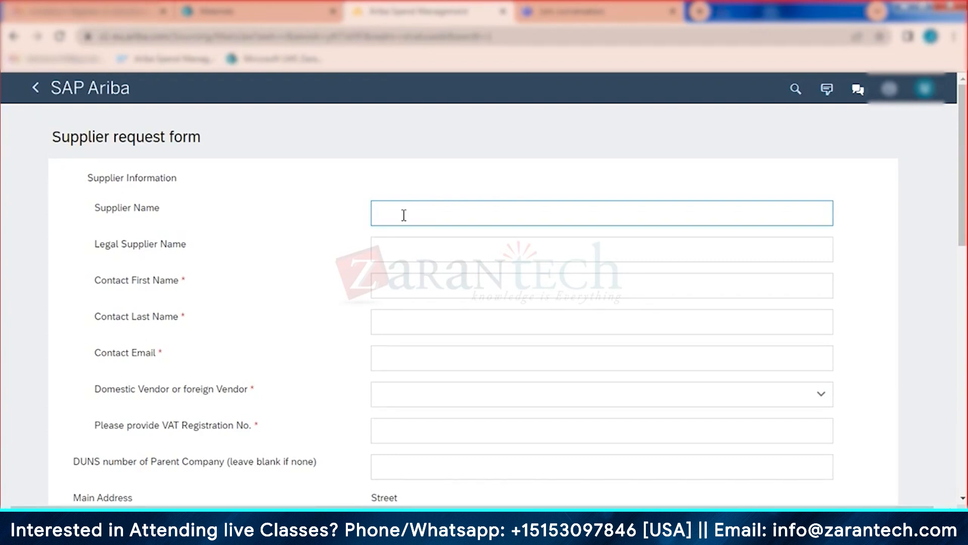
Step: Enter 'Pavan Private Limited' as the supplier name
{"action": "type", "text": "Pavan P"}
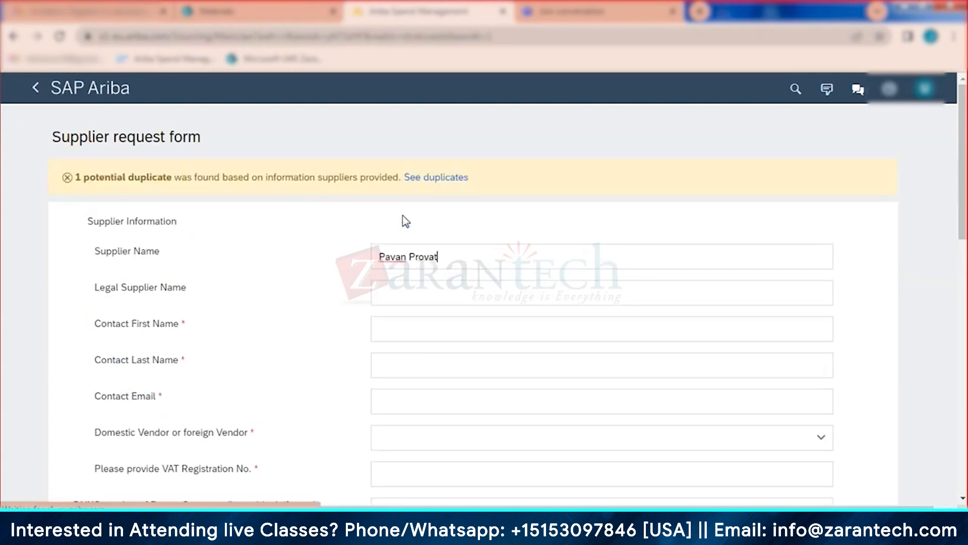
{"action": "type", "text": "ro"}
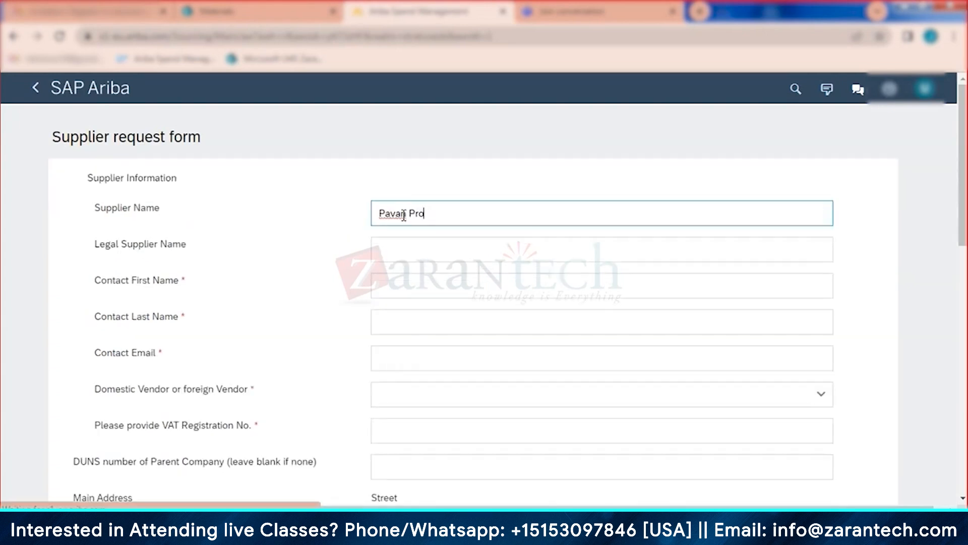
{"action": "key", "text": "BackSpace"}
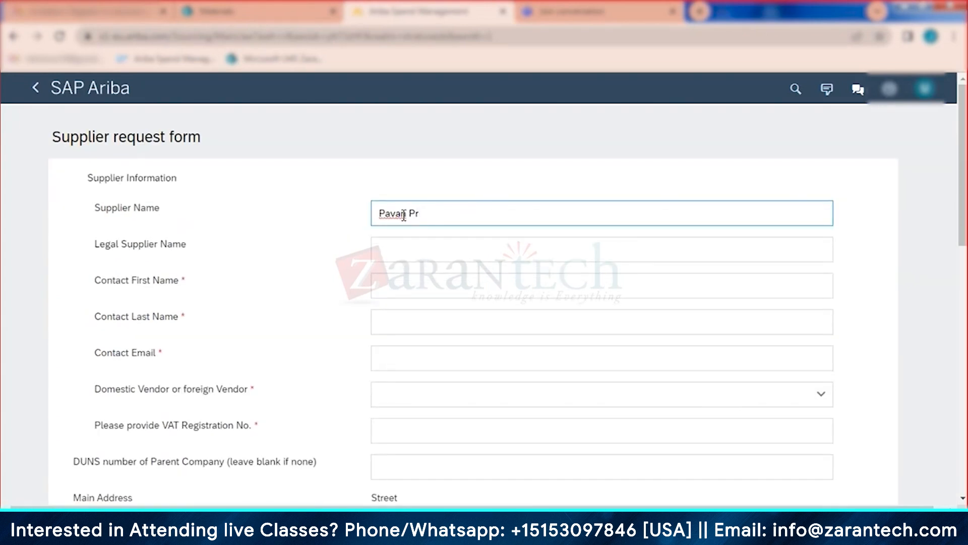
{"action": "type", "text": "ivate Limited"}
Step: Fill in the contact's first name, last name and e-mail address
{"action": "left_click", "coordinate": [418, 289]}
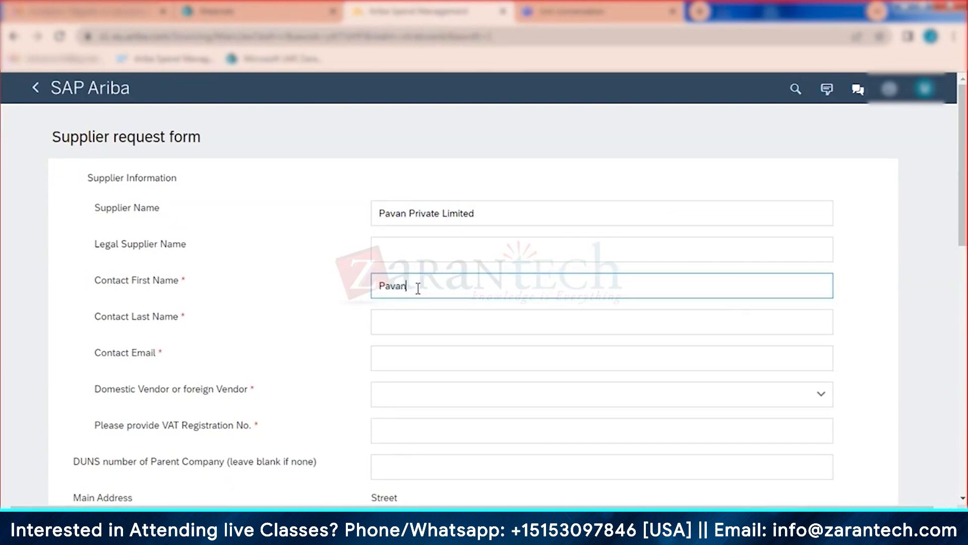
{"action": "left_click", "coordinate": [417, 310]}
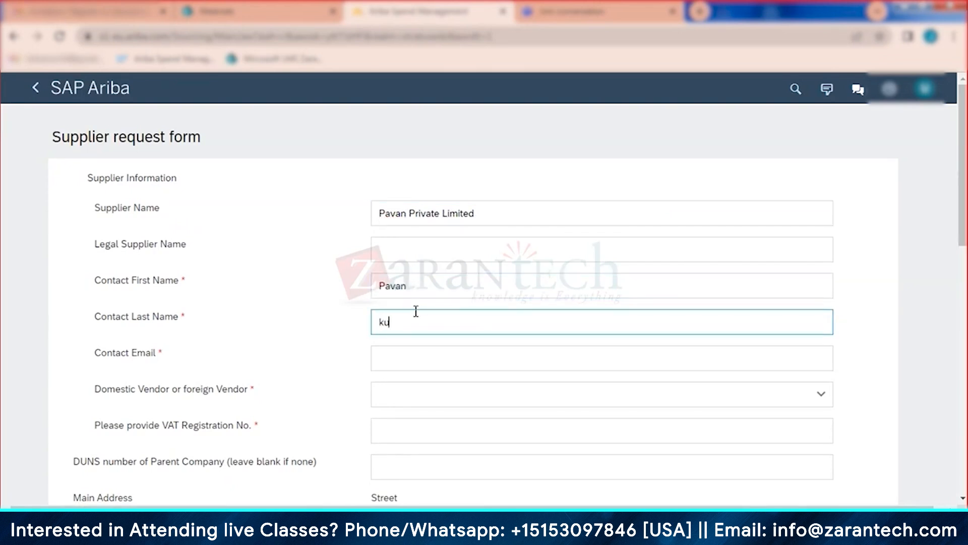
{"action": "left_click", "coordinate": [402, 360]}
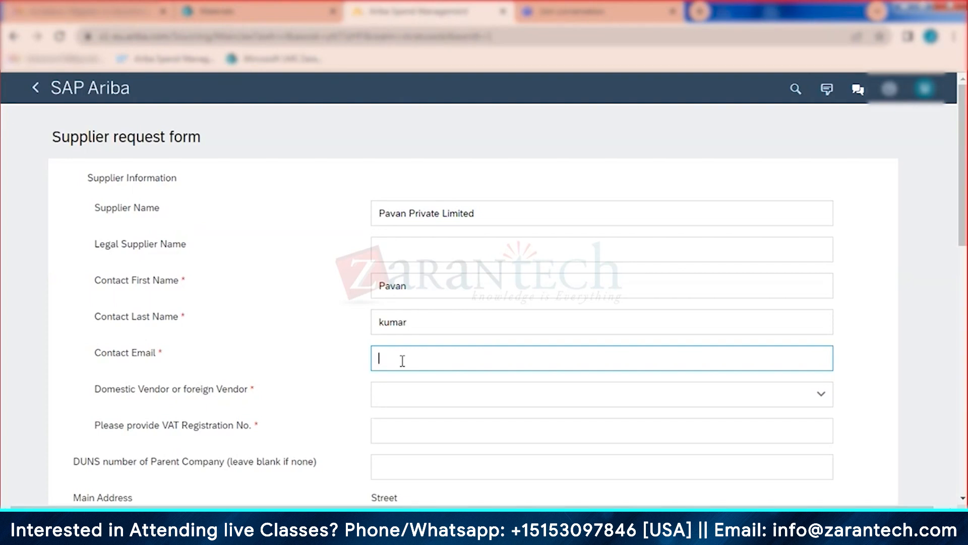
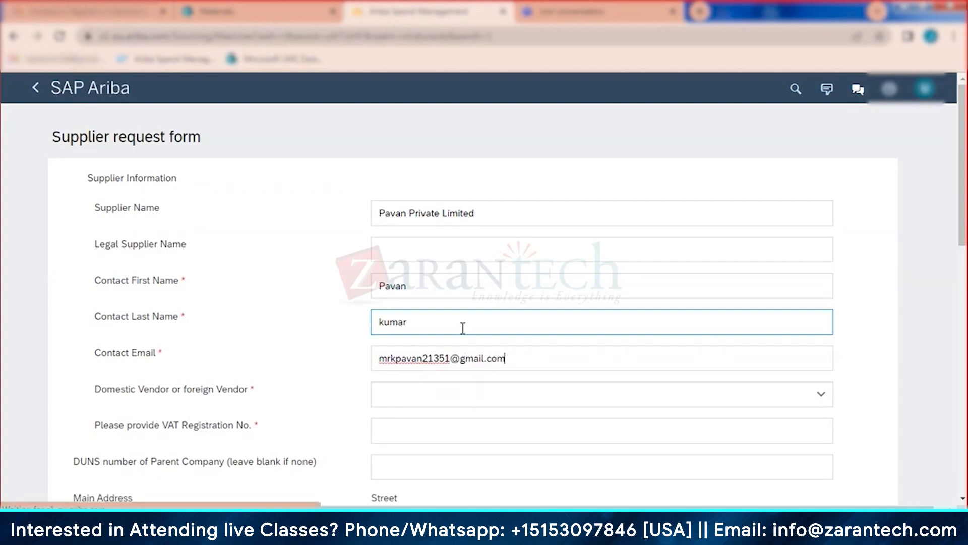
{"action": "left_click", "coordinate": [430, 406]}
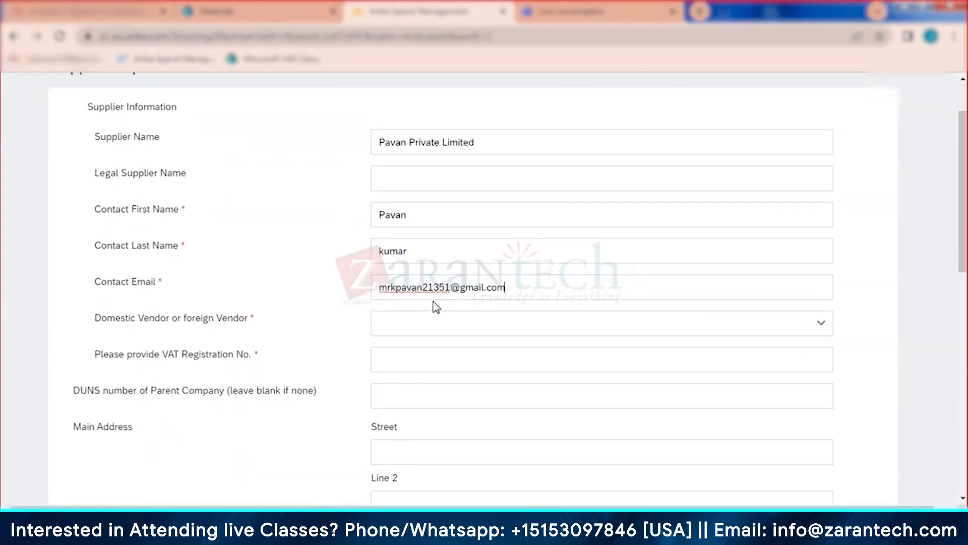
{"action": "left_click", "coordinate": [422, 331]}
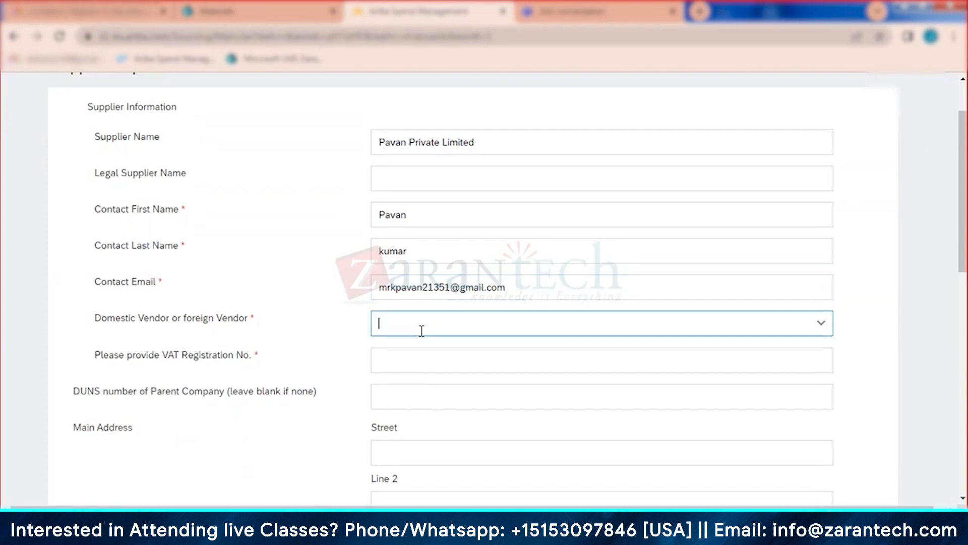
Step: Mark the supplier as a Domestic vendor and enter its VAT registration number
{"action": "left_click", "coordinate": [413, 355]}
{"action": "left_click", "coordinate": [413, 354]}
{"action": "left_click", "coordinate": [422, 353]}
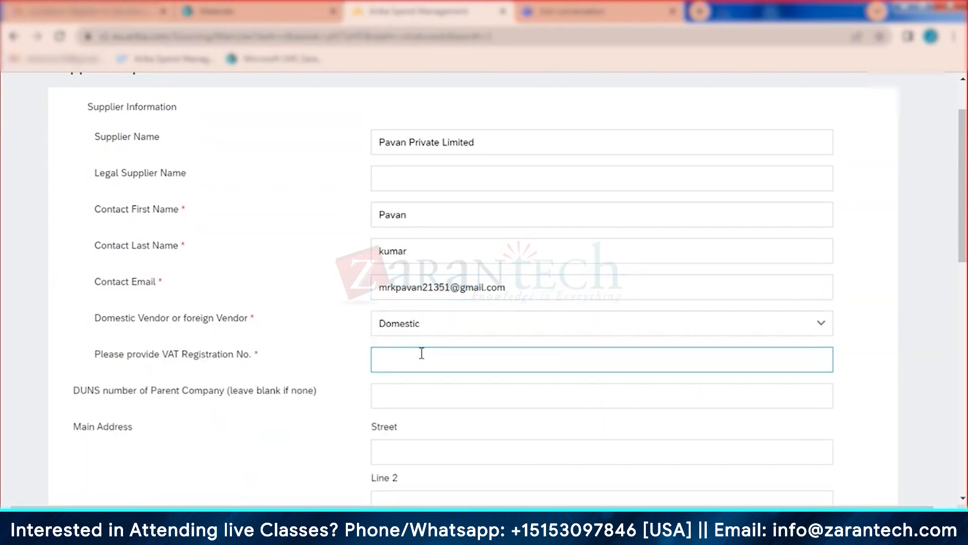
{"action": "type", "text": "nqa"}
{"action": "scroll", "coordinate": [415, 432], "scroll_direction": "down", "scroll_amount": 1}
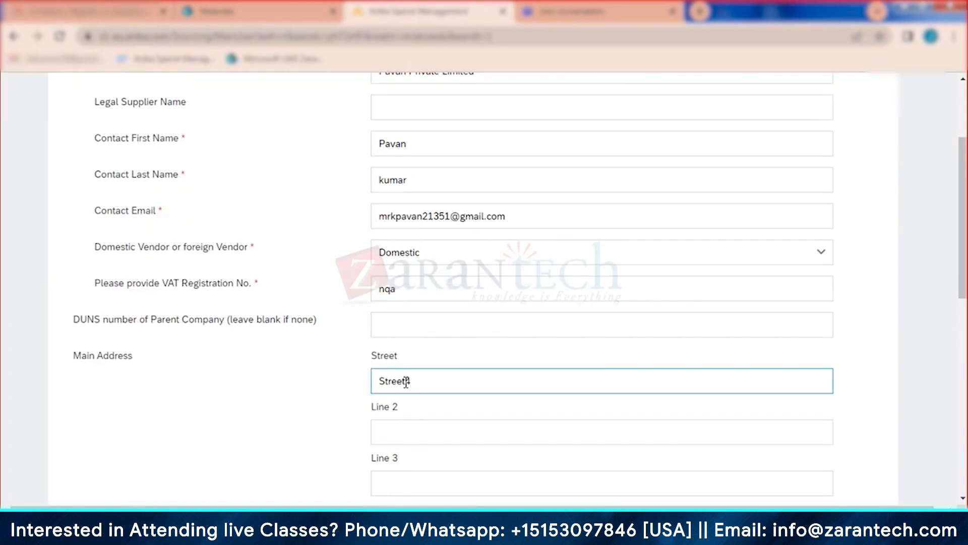
{"action": "scroll", "coordinate": [364, 401], "scroll_direction": "down", "scroll_amount": 3}
Step: Enter the address city, postal code 53001 and country India
{"action": "left_click", "coordinate": [397, 316]}
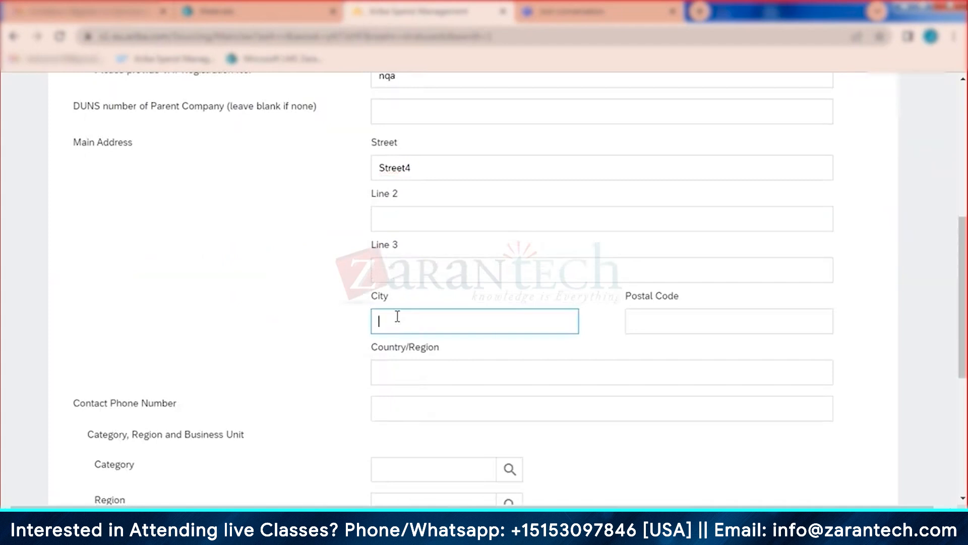
{"action": "type", "text": "bang"}
{"action": "key", "text": "BackSpace"}
{"action": "left_click", "coordinate": [681, 328]}
{"action": "type", "text": "5"}
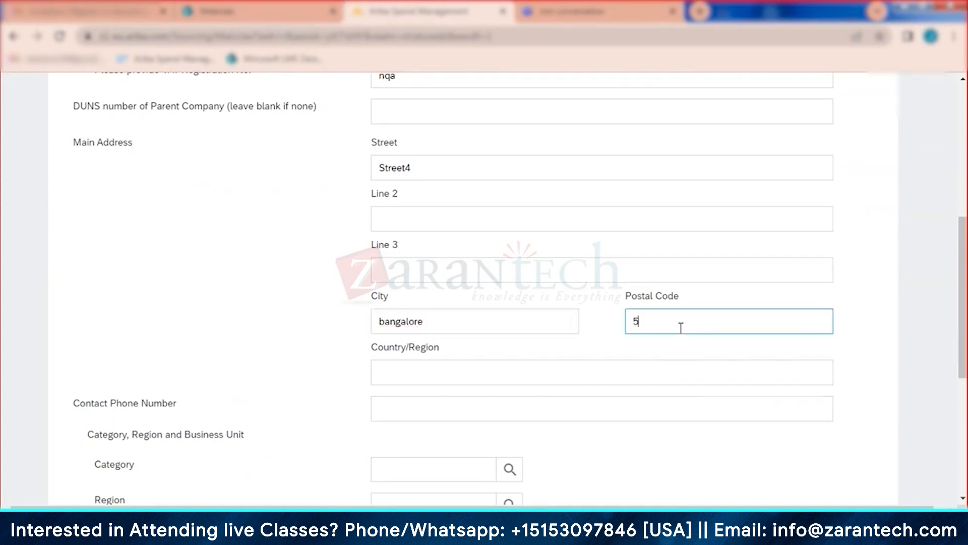
{"action": "type", "text": "30011"}
{"action": "left_click", "coordinate": [501, 408]}
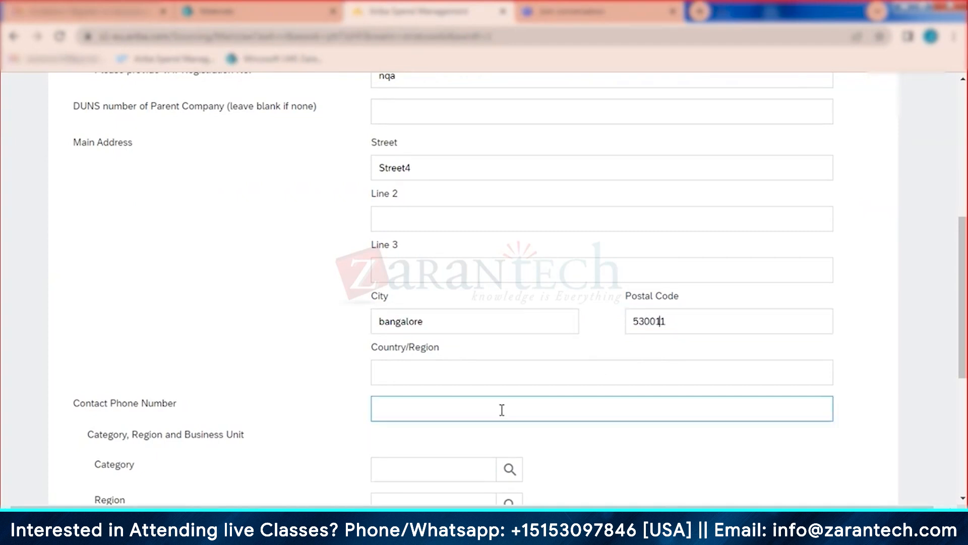
{"action": "left_click", "coordinate": [489, 374]}
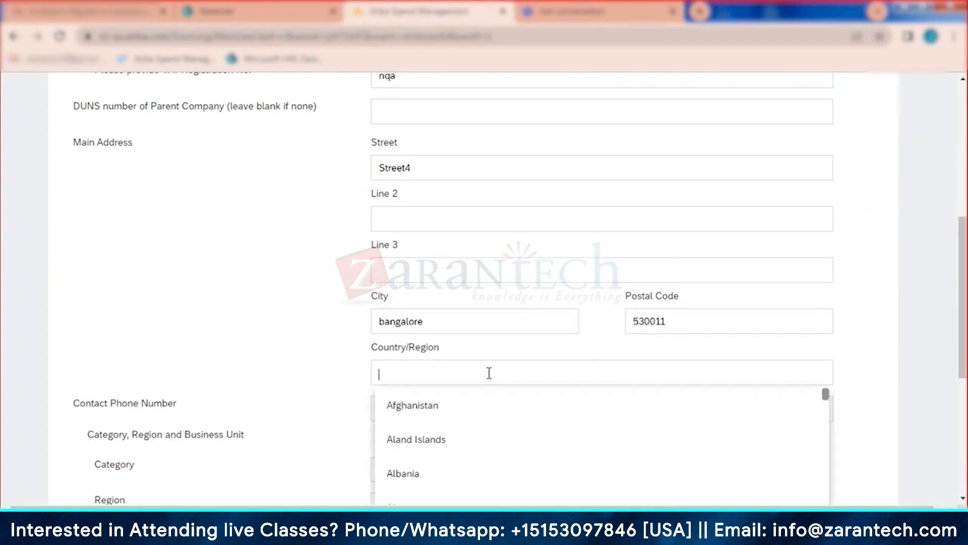
{"action": "type", "text": "India"}
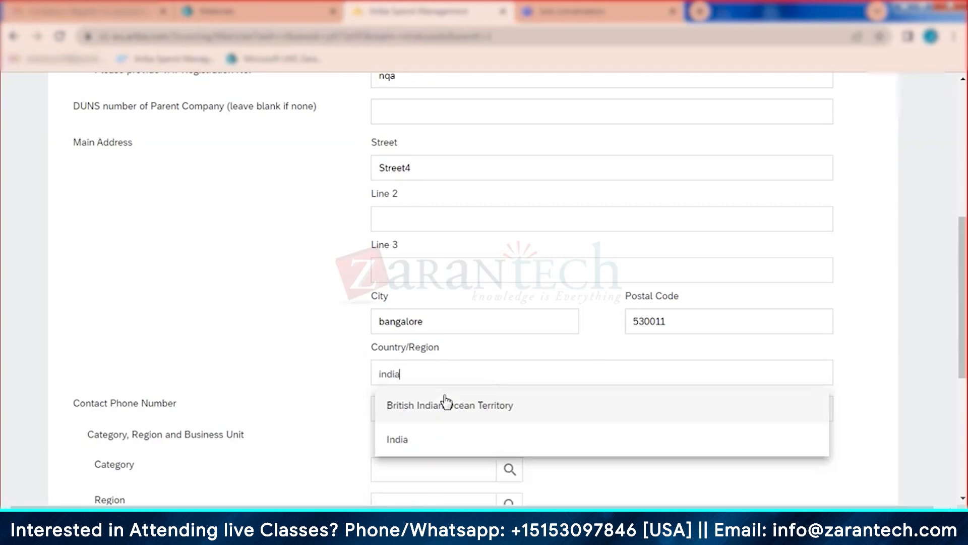
{"action": "left_click", "coordinate": [426, 442]}
Step: Set the state to Karnataka (10) and submit the supplier request
{"action": "scroll", "coordinate": [486, 348], "scroll_direction": "down", "scroll_amount": 6}
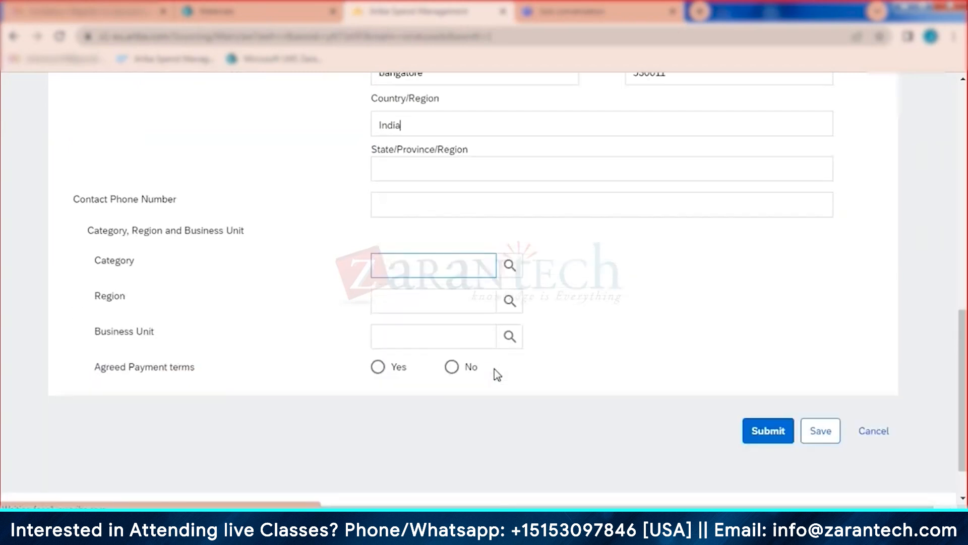
{"action": "left_click", "coordinate": [770, 375]}
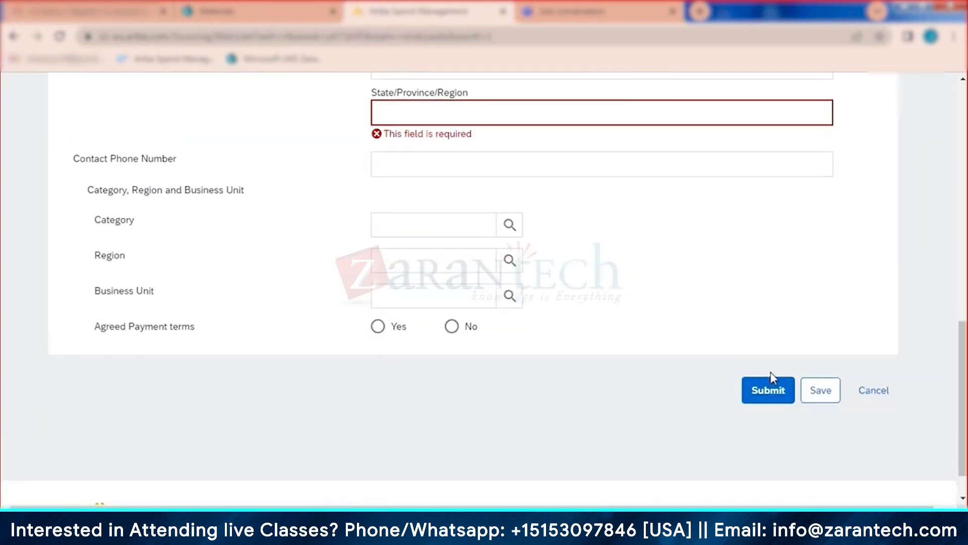
{"action": "left_click", "coordinate": [434, 112]}
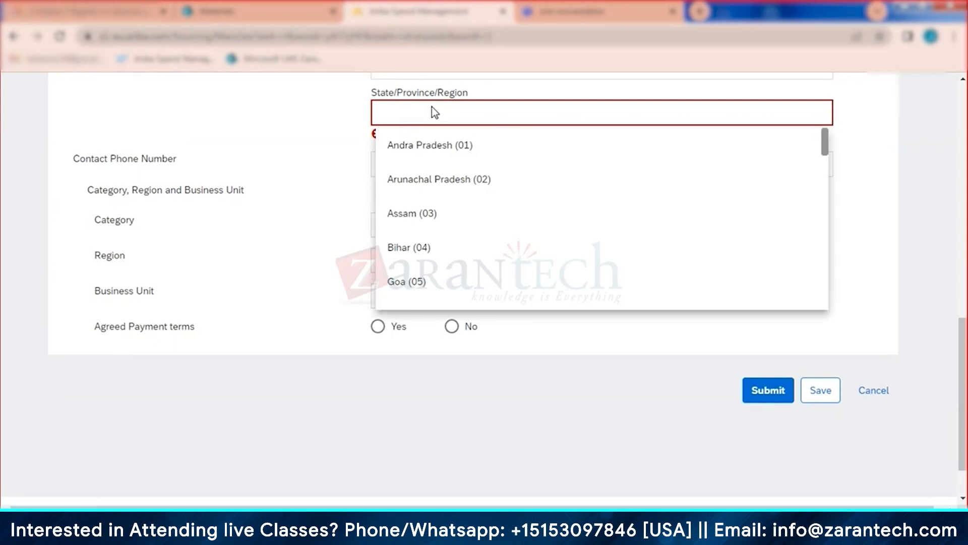
{"action": "type", "text": "kan"}
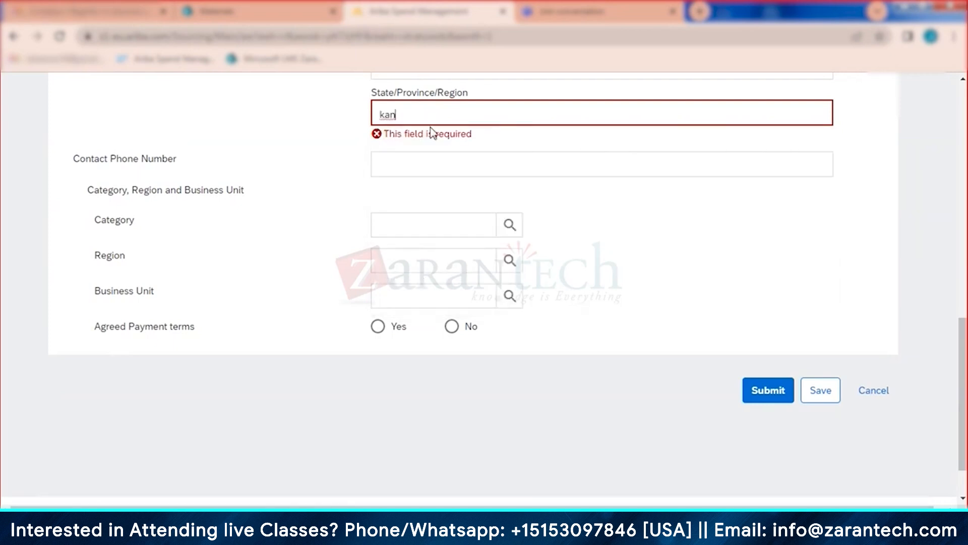
{"action": "left_click", "coordinate": [419, 154]}
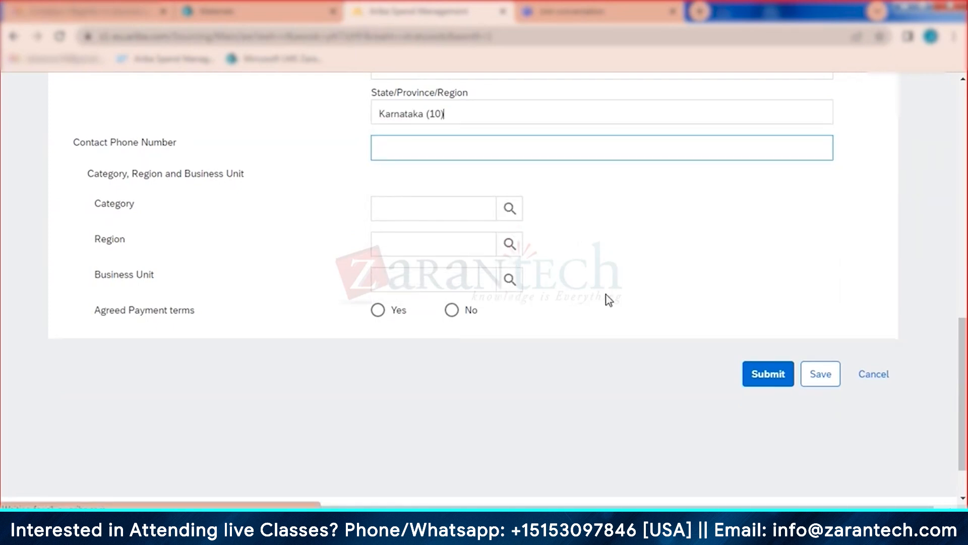
{"action": "left_click", "coordinate": [764, 377]}
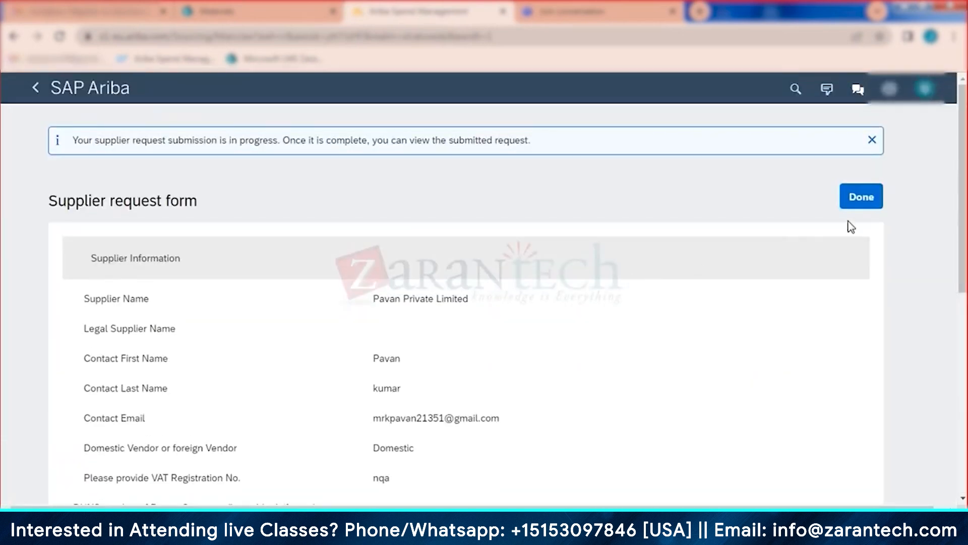
Step: Close the submitted Pavan Private Limited request and return to the home dashboard's Supplier Management area
{"action": "left_click", "coordinate": [862, 201]}
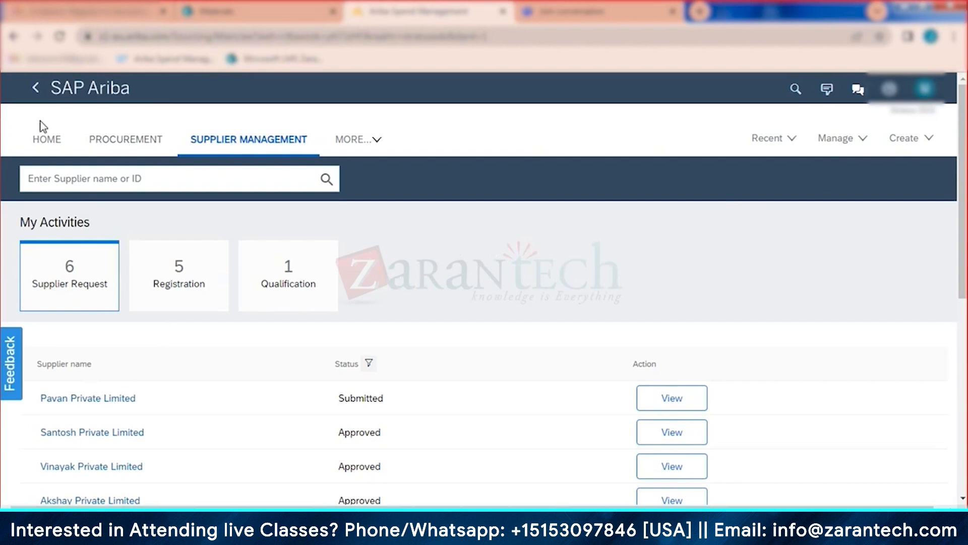
{"action": "left_click", "coordinate": [35, 136]}
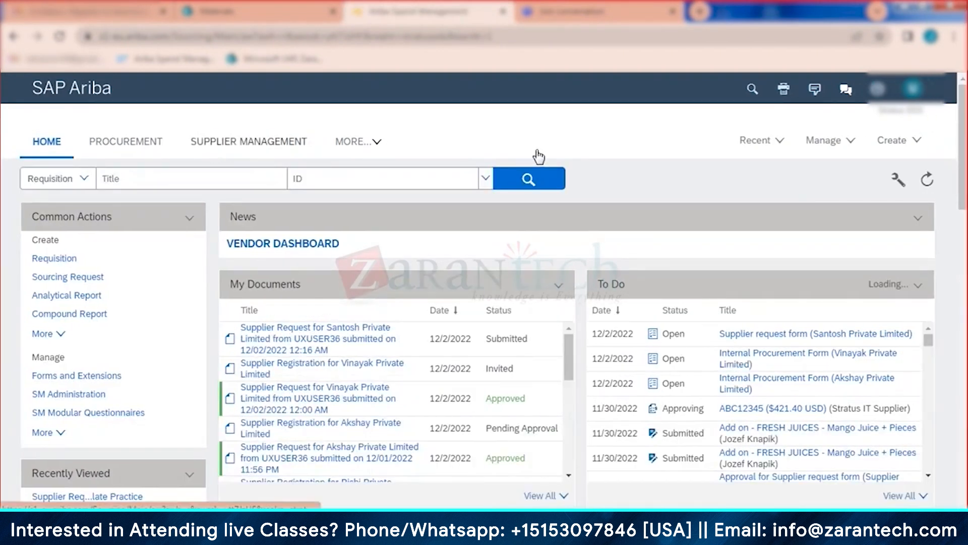
{"action": "left_click", "coordinate": [249, 142]}
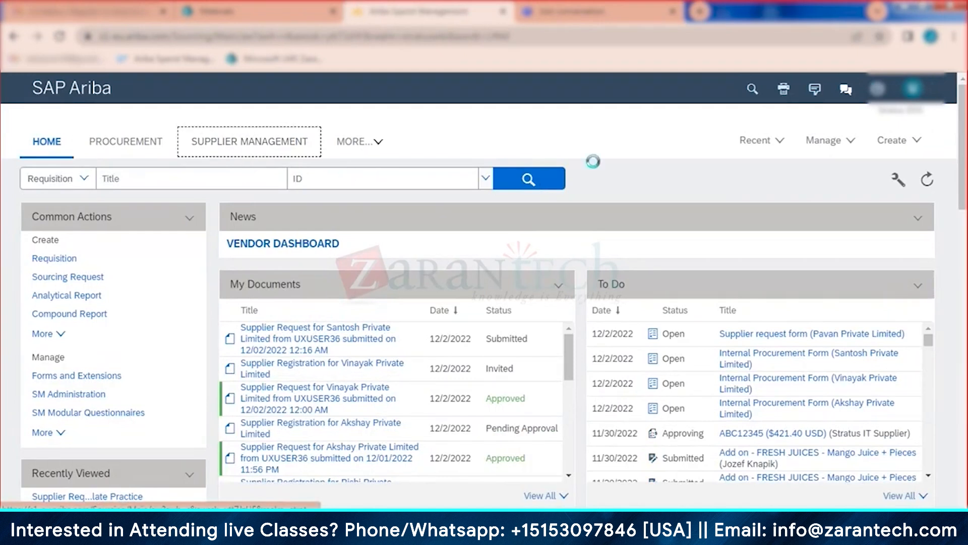
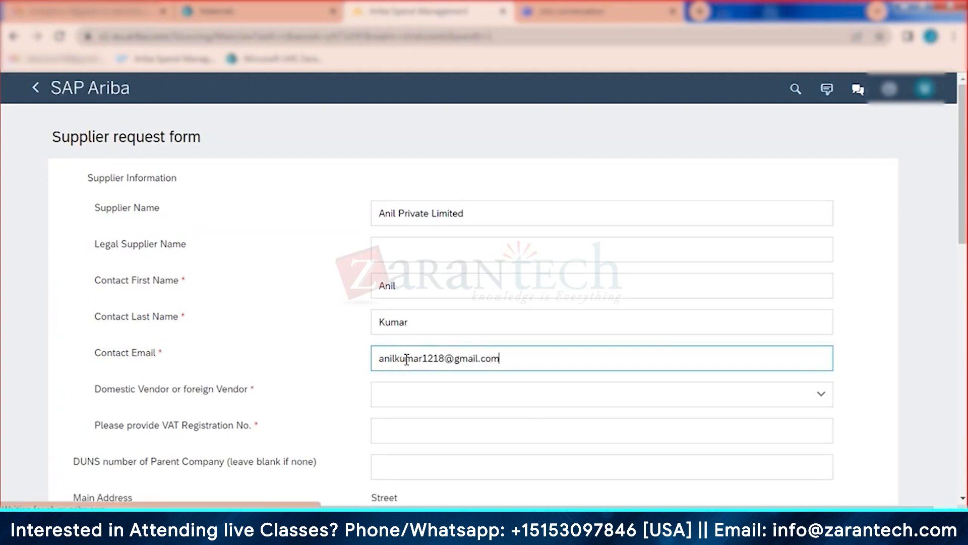
Step: Choose Domestic as the vendor type and record na as the VAT Registration No
{"action": "scroll", "coordinate": [404, 359], "scroll_direction": "down", "scroll_amount": 2}
{"action": "left_click", "coordinate": [413, 320]}
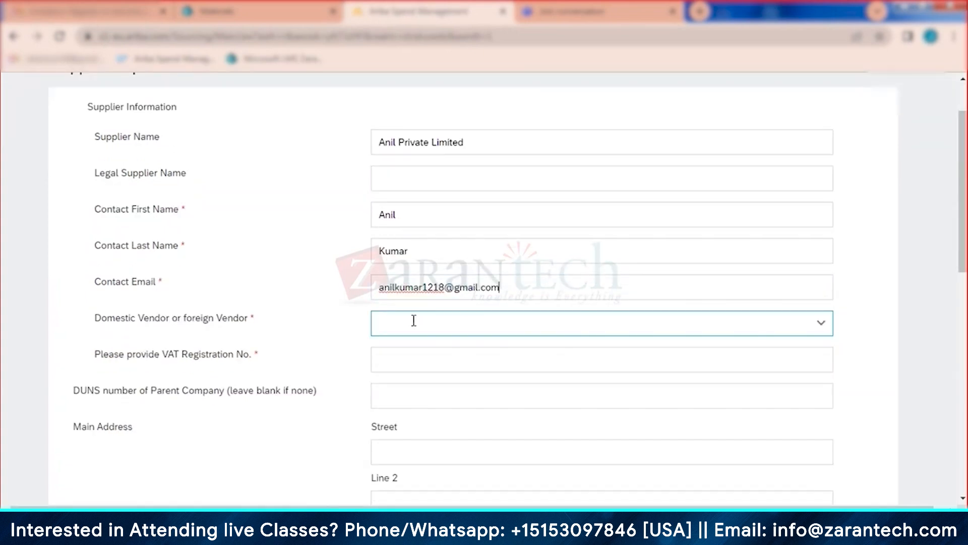
{"action": "left_click", "coordinate": [409, 359]}
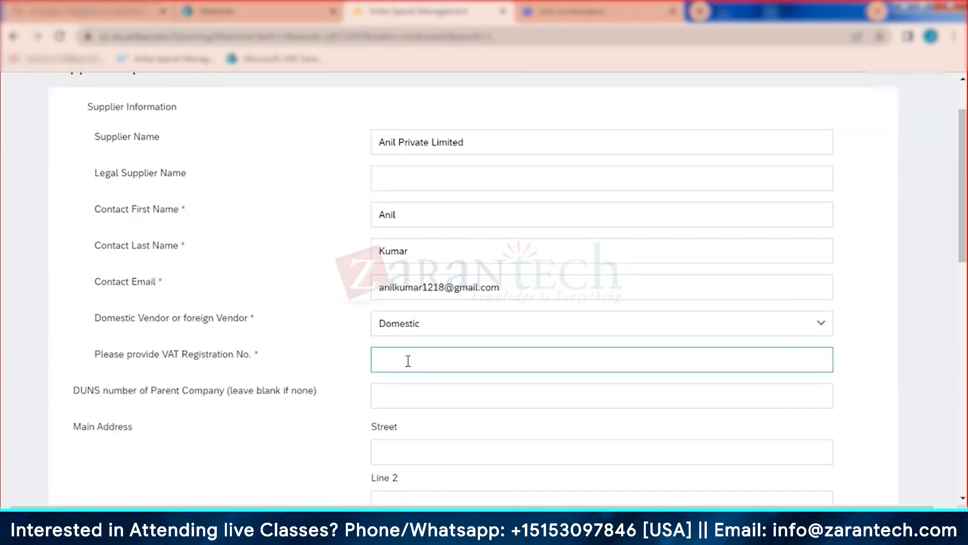
{"action": "left_click", "coordinate": [404, 362]}
{"action": "scroll", "coordinate": [399, 364], "scroll_direction": "down", "scroll_amount": 2}
Step: Enter the main address as Street 5, Bangalore, postal code 530001
{"action": "left_click", "coordinate": [401, 358]}
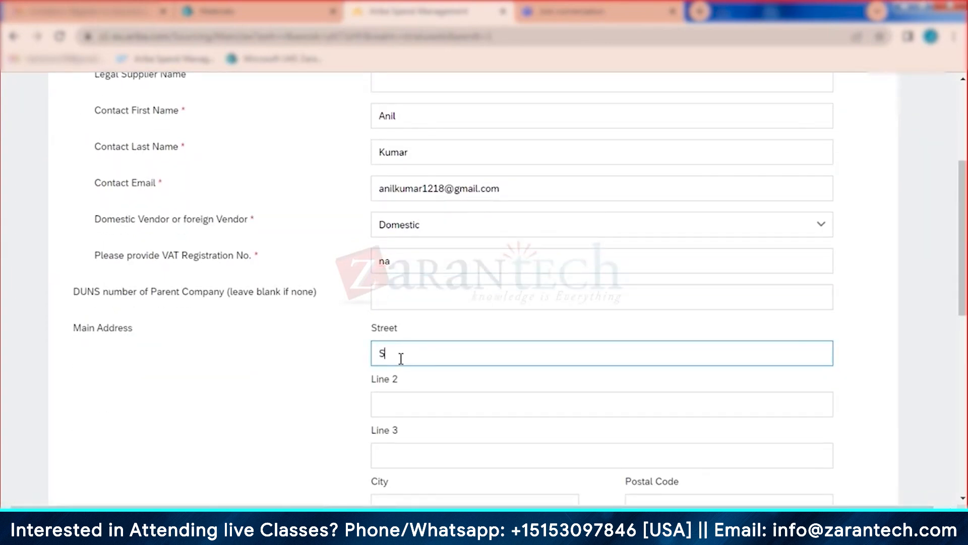
{"action": "type", "text": "Street 5"}
{"action": "scroll", "coordinate": [383, 356], "scroll_direction": "down", "scroll_amount": 3}
{"action": "left_click", "coordinate": [404, 318]}
{"action": "left_click", "coordinate": [402, 358]}
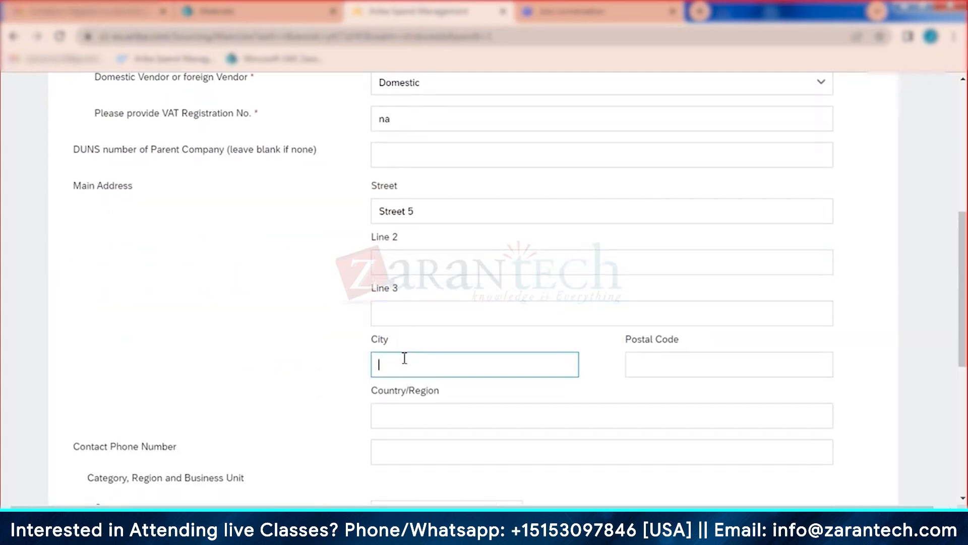
{"action": "type", "text": "Bangalore"}
{"action": "left_click", "coordinate": [675, 373]}
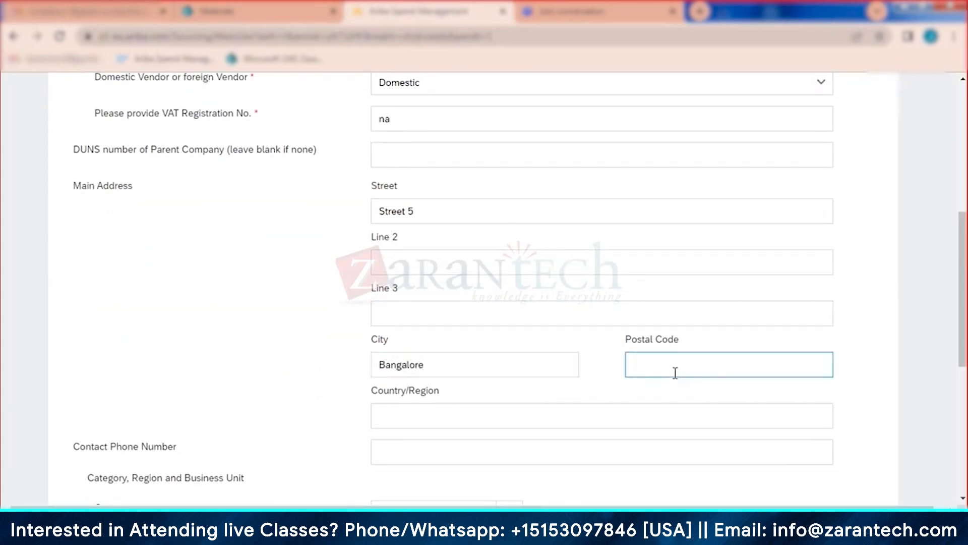
{"action": "type", "text": "530001"}
Step: Set the address country to India and the state to Karnataka (10)
{"action": "left_click", "coordinate": [514, 414]}
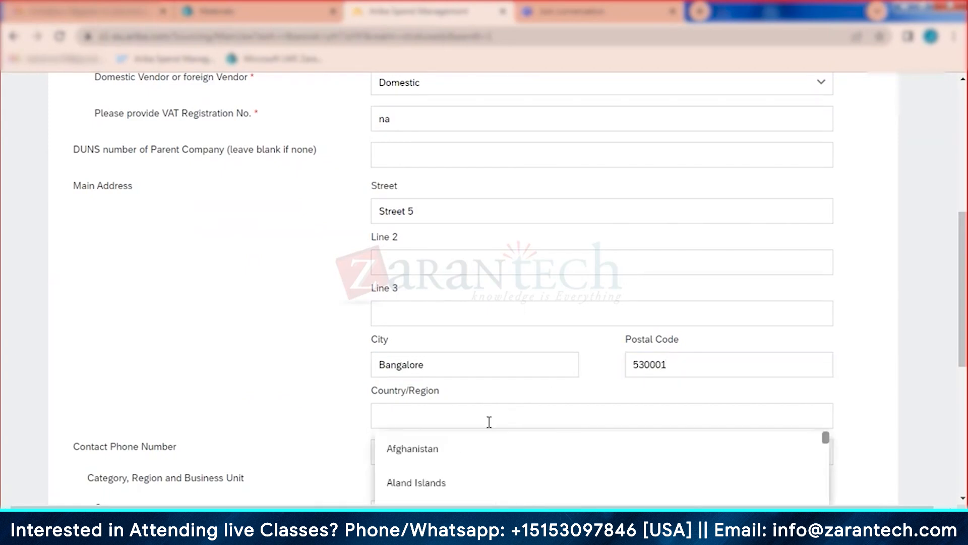
{"action": "type", "text": "india"}
{"action": "left_click", "coordinate": [404, 484]}
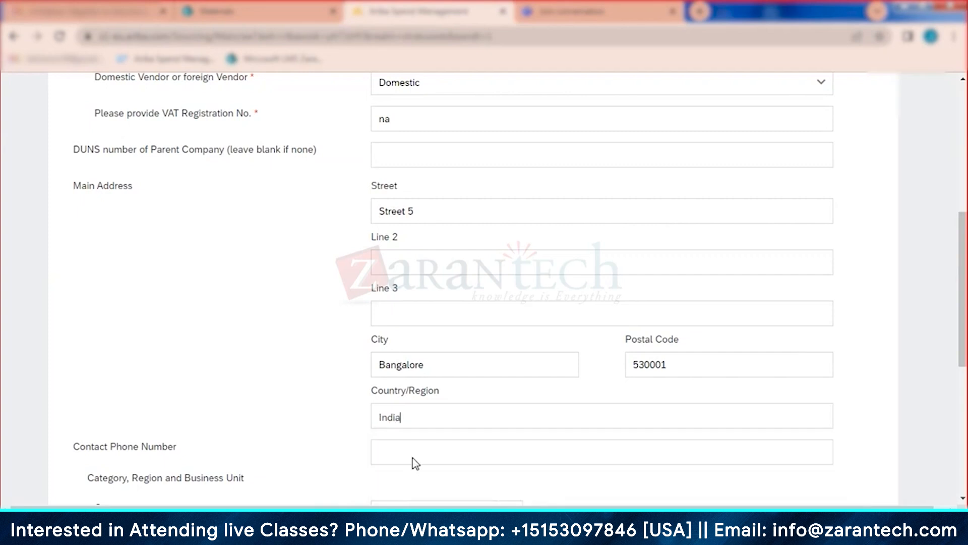
{"action": "left_click", "coordinate": [419, 460]}
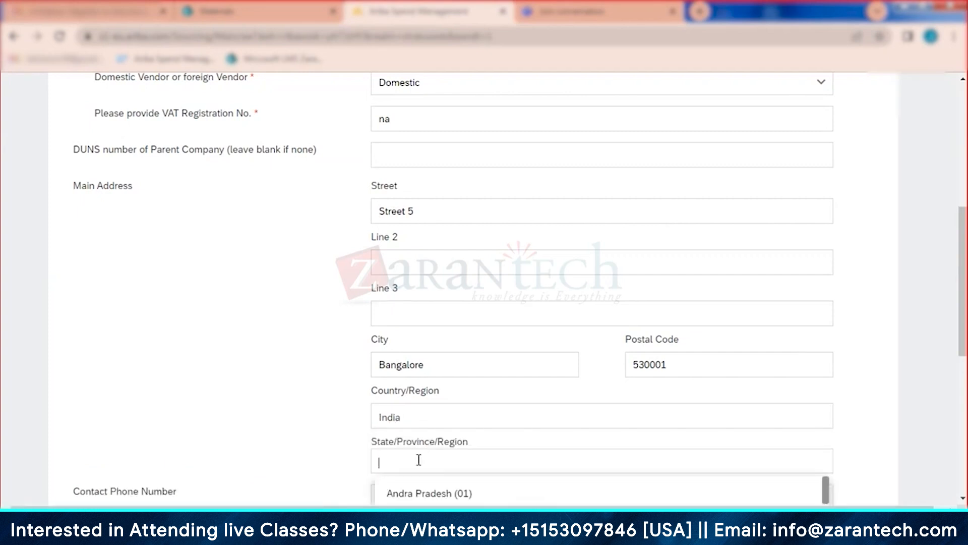
{"action": "type", "text": "karna"}
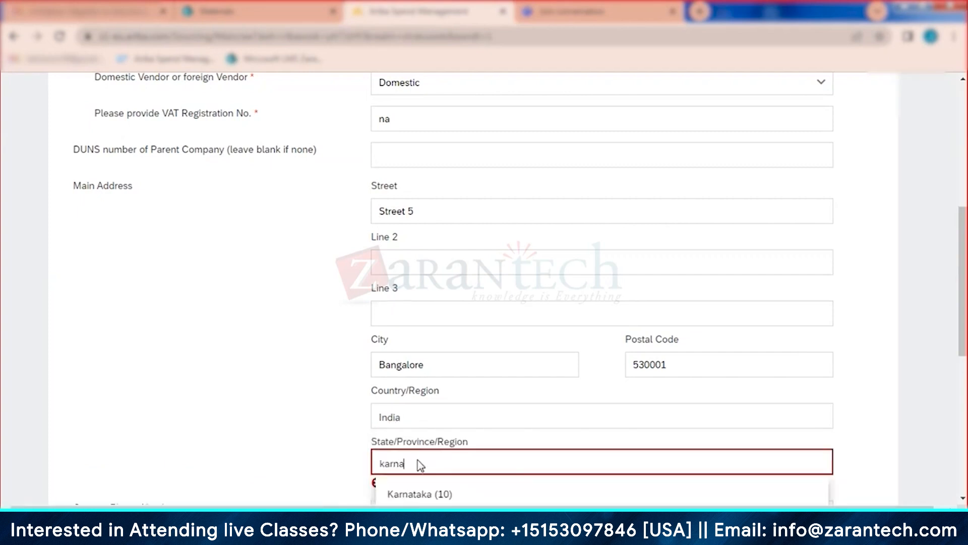
{"action": "left_click", "coordinate": [428, 490]}
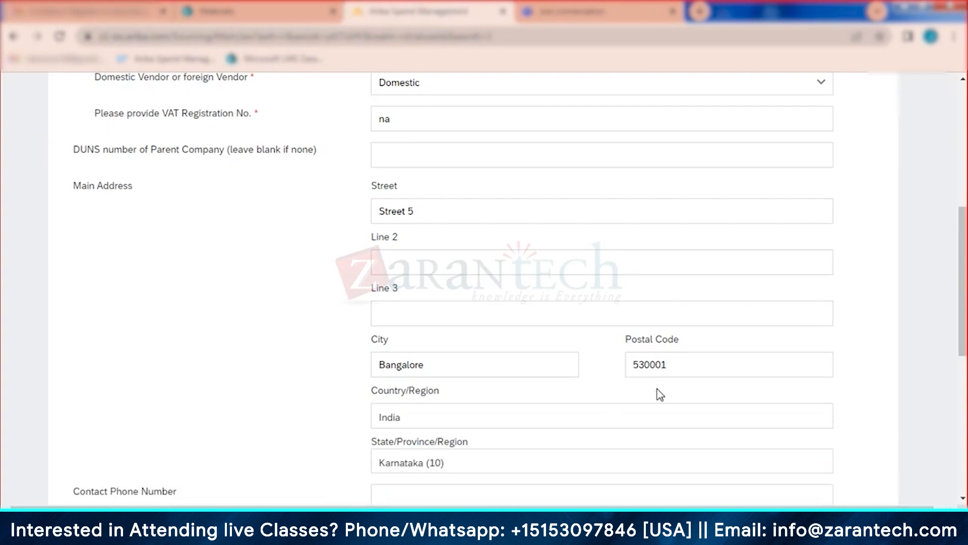
{"action": "scroll", "coordinate": [696, 419], "scroll_direction": "down", "scroll_amount": 5}
Step: Submit the Anil Private Limited request, ignoring the possible duplicate suppliers, and close it
{"action": "left_click", "coordinate": [784, 449]}
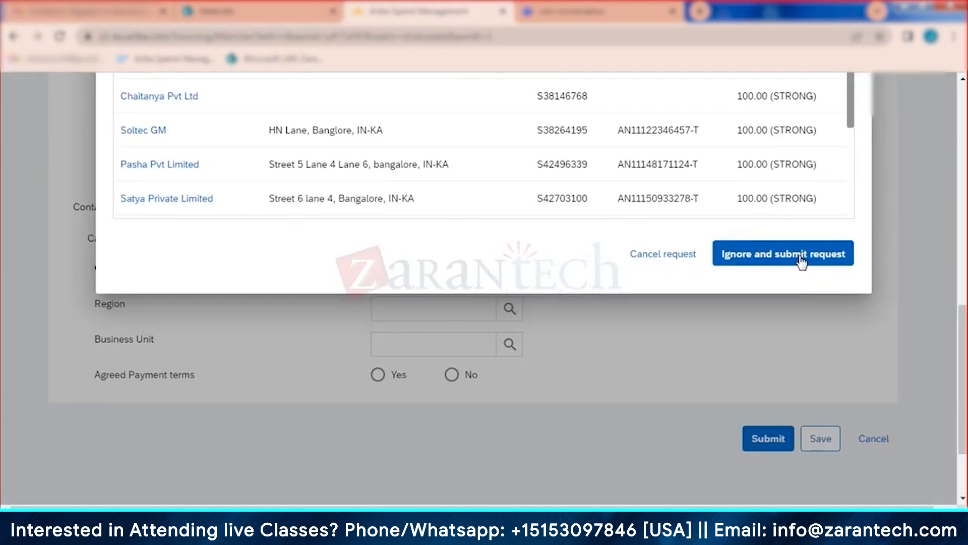
{"action": "left_click", "coordinate": [801, 258]}
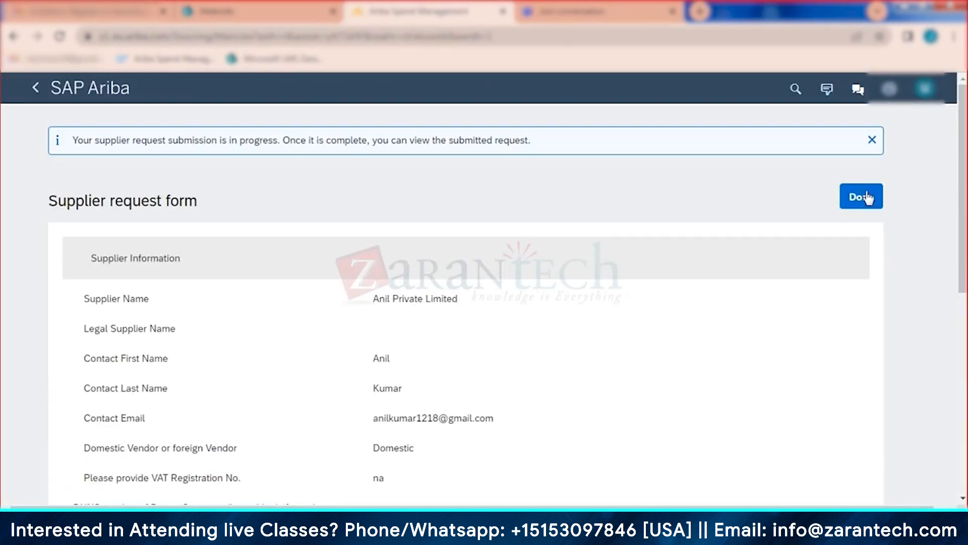
{"action": "left_click", "coordinate": [862, 198]}
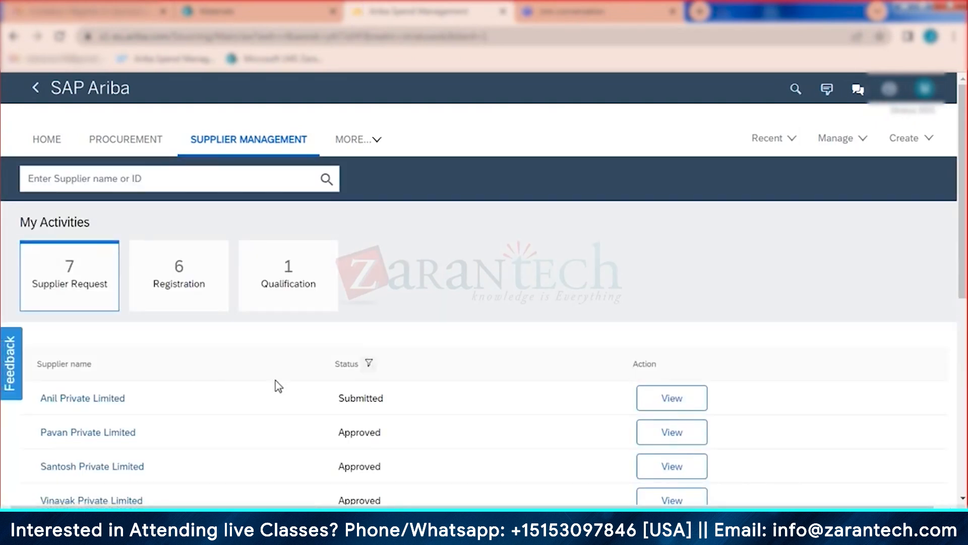
Step: Approve Anil Private Limited's request with the comment 'ok' and return to the list
{"action": "left_click", "coordinate": [661, 404]}
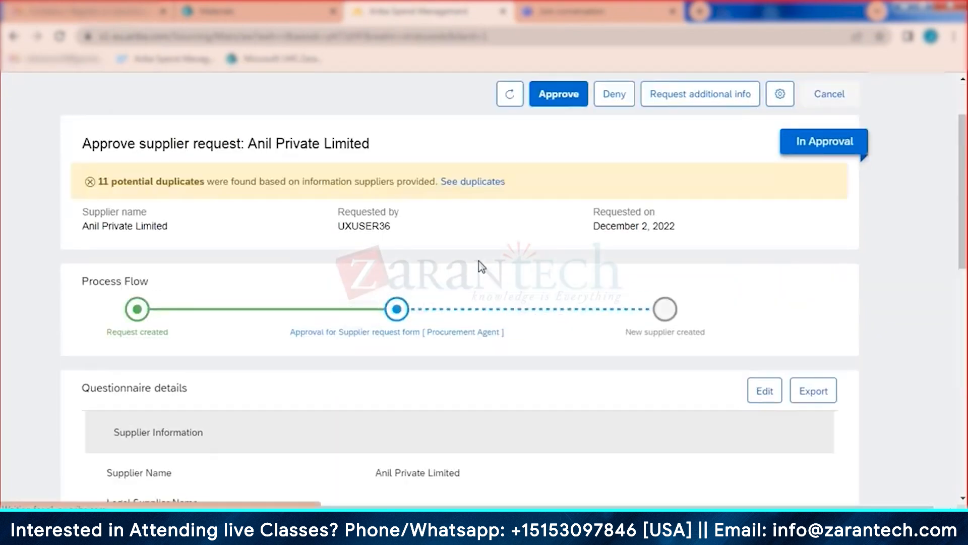
{"action": "left_click", "coordinate": [568, 98]}
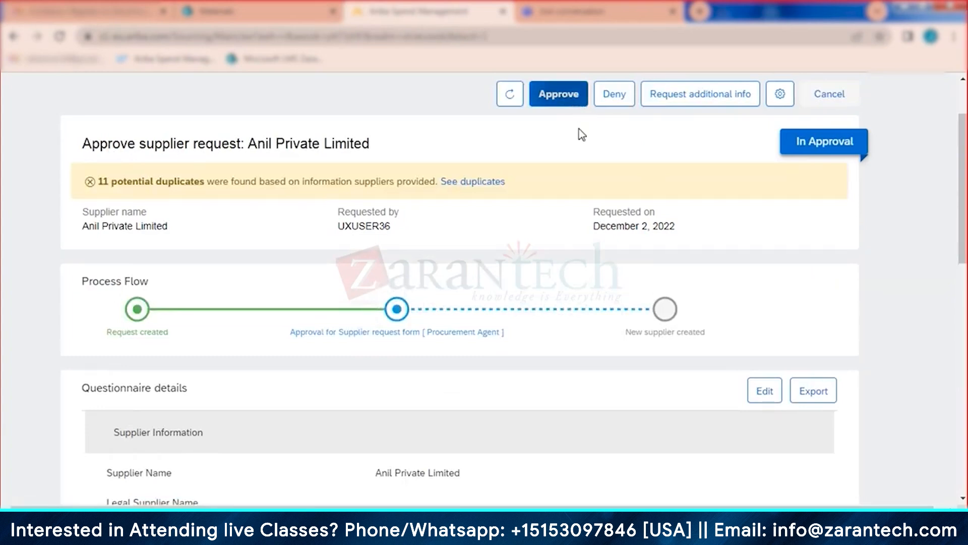
{"action": "left_click", "coordinate": [525, 279]}
{"action": "type", "text": "ok"}
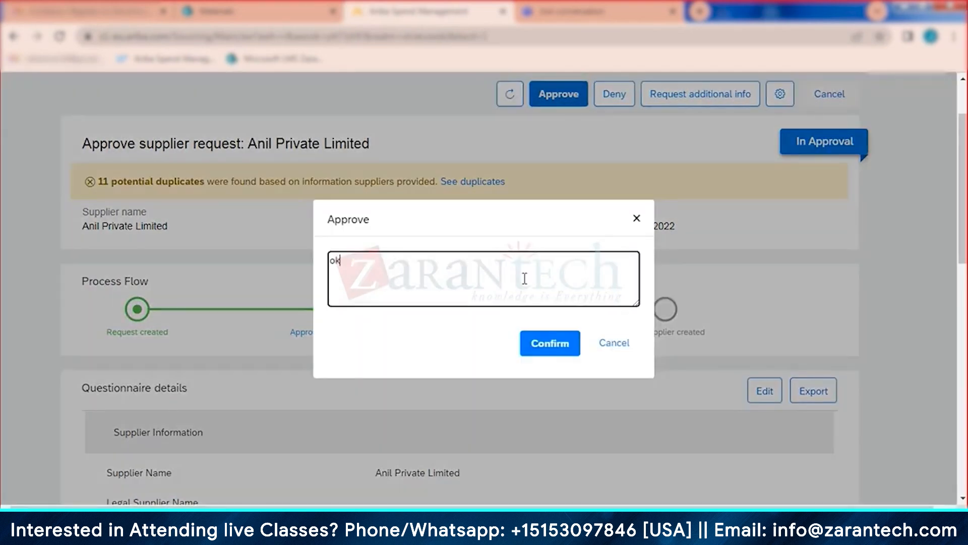
{"action": "left_click", "coordinate": [536, 343]}
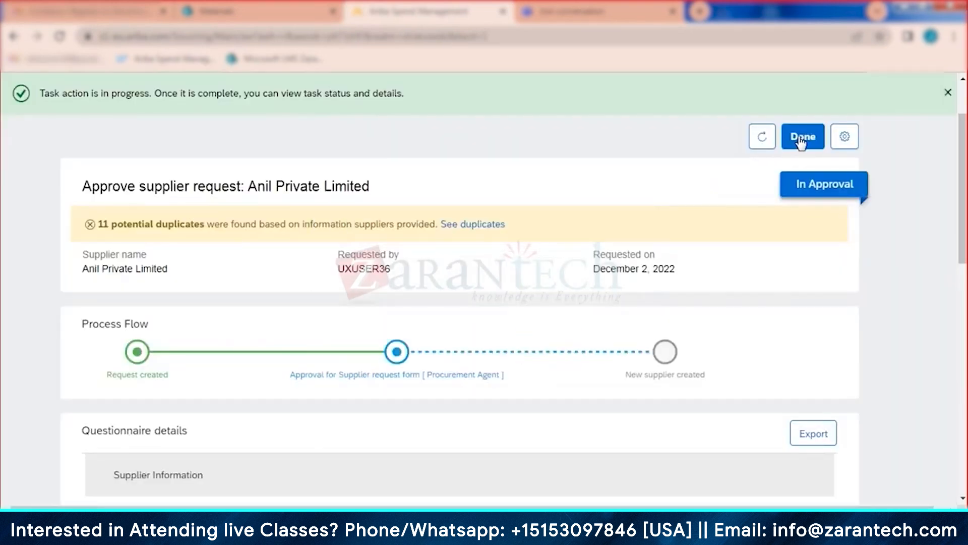
{"action": "left_click", "coordinate": [805, 140]}
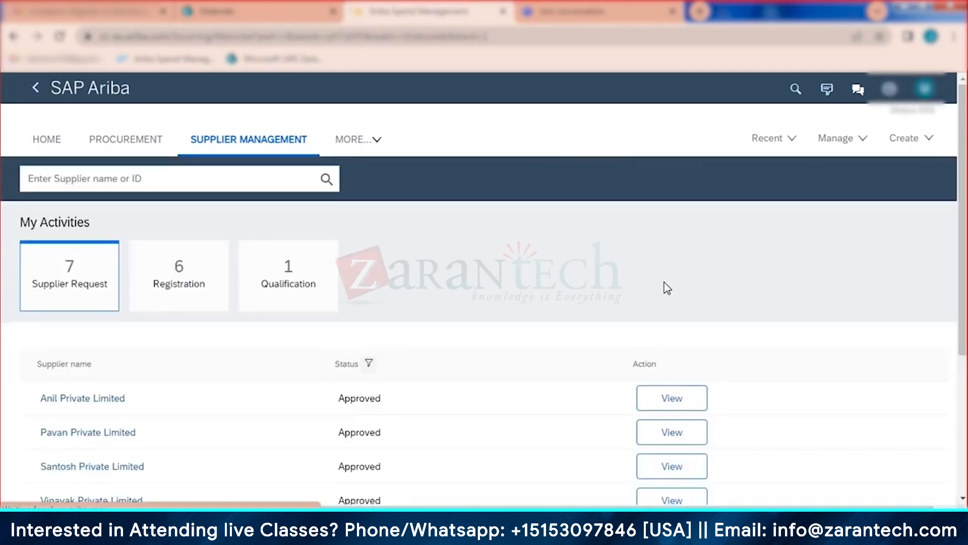
Step: Open Anil Private Limited's approved request and view its supplier profile
{"action": "left_click", "coordinate": [672, 403]}
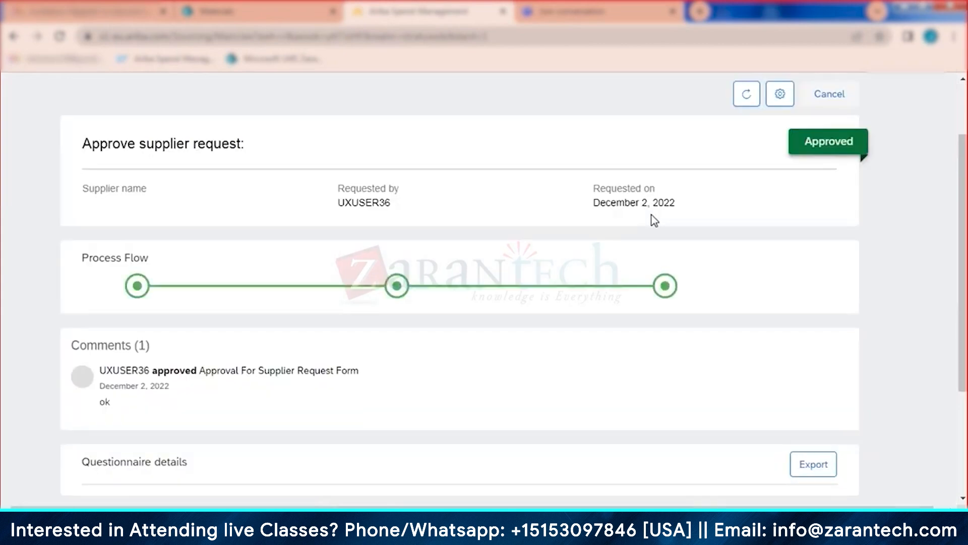
{"action": "left_click", "coordinate": [688, 105]}
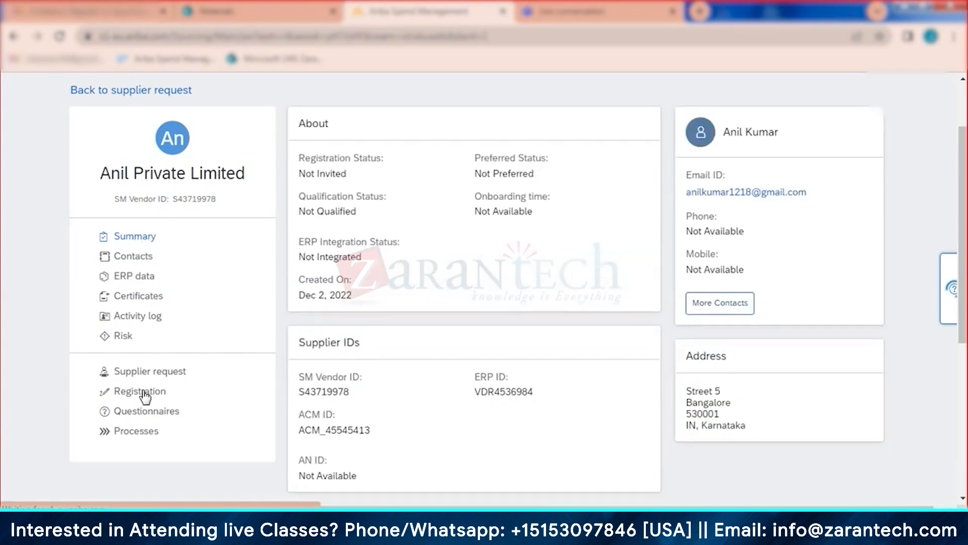
Step: Send Anil Private Limited a registration invitation from its Registration section
{"action": "left_click", "coordinate": [143, 395]}
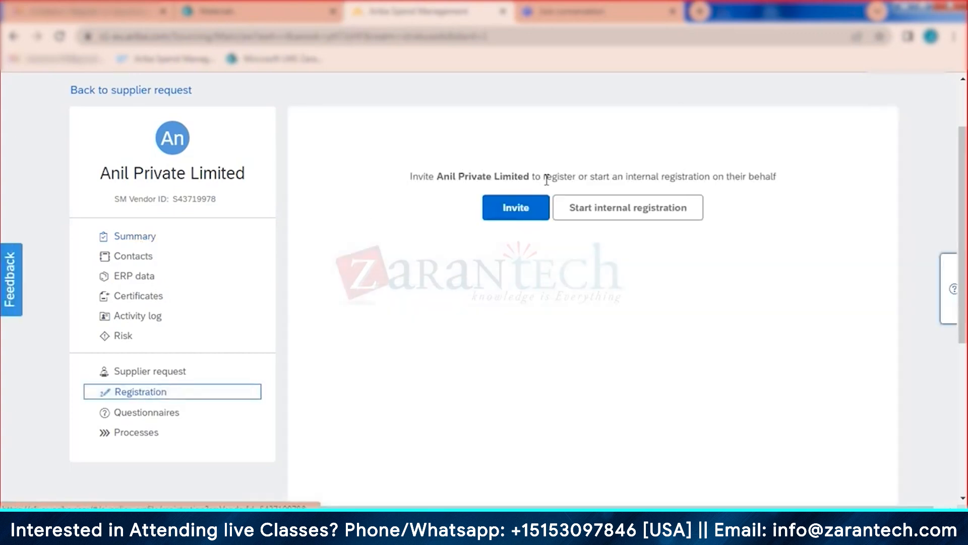
{"action": "left_click", "coordinate": [520, 212]}
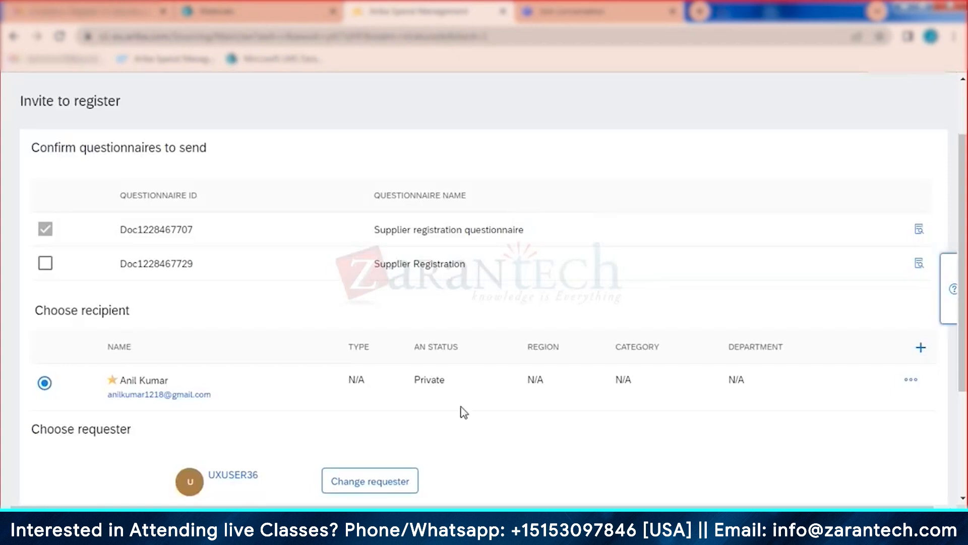
{"action": "scroll", "coordinate": [613, 392], "scroll_direction": "down", "scroll_amount": 3}
{"action": "left_click", "coordinate": [846, 361]}
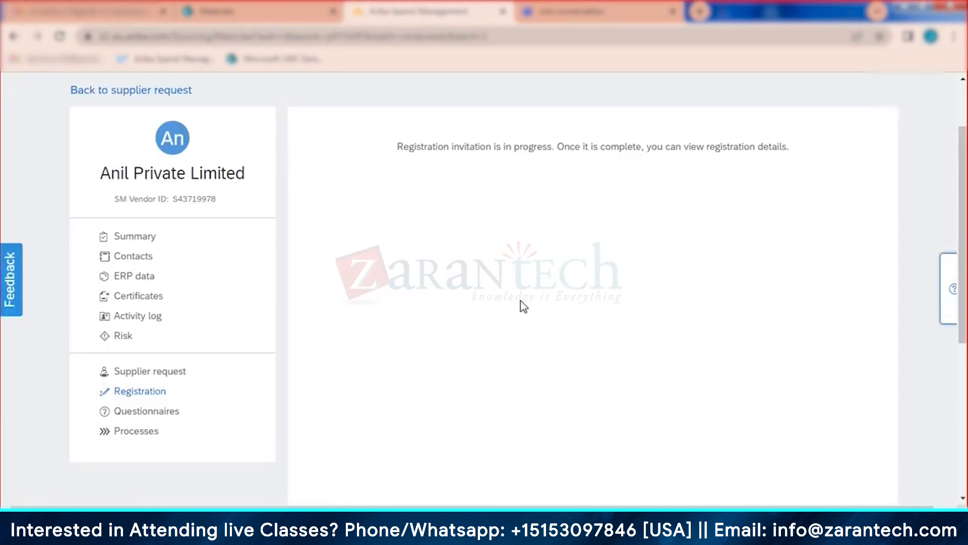
Step: Reload the supplier summary to confirm the Registration Status is Invited
{"action": "left_click", "coordinate": [141, 237]}
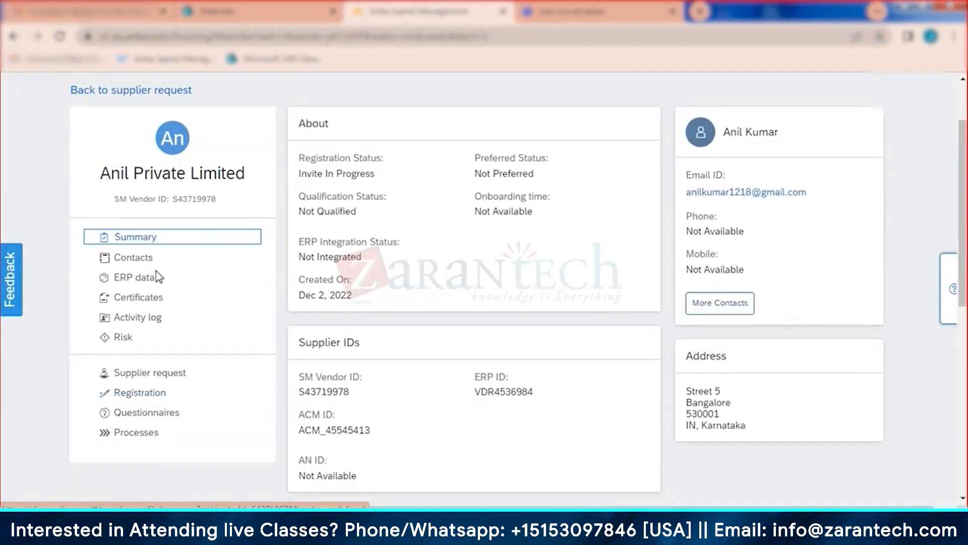
{"action": "left_click", "coordinate": [144, 394]}
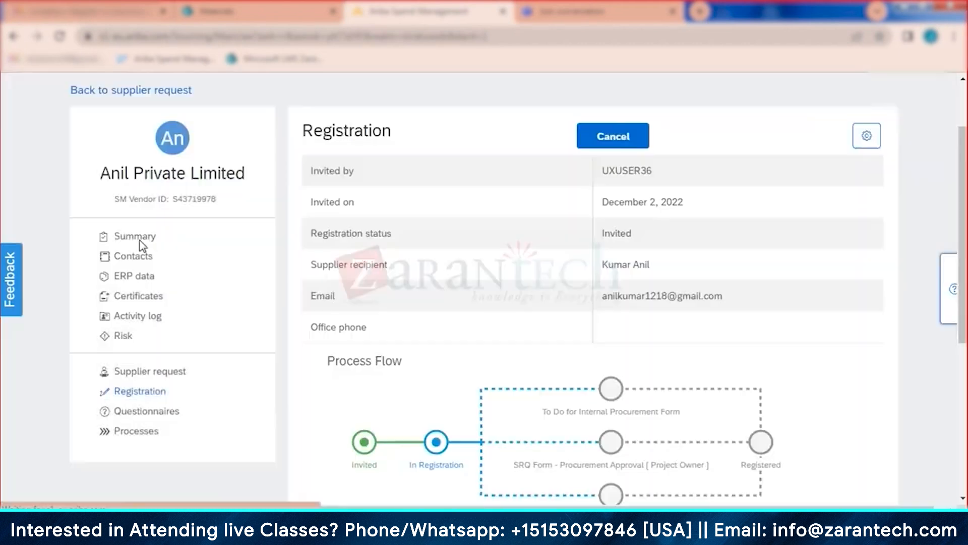
{"action": "left_click", "coordinate": [139, 238]}
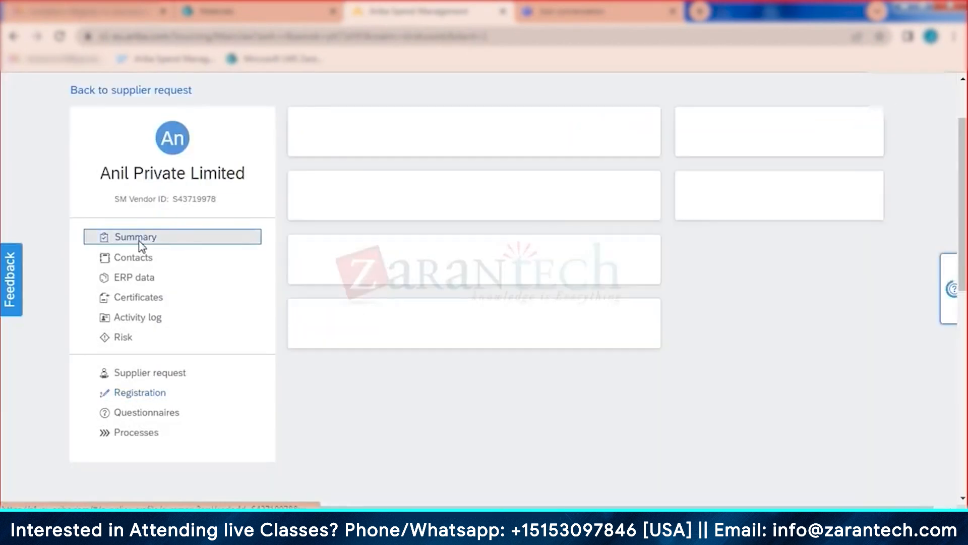
{"action": "scroll", "coordinate": [292, 287], "scroll_direction": "up", "scroll_amount": 2}
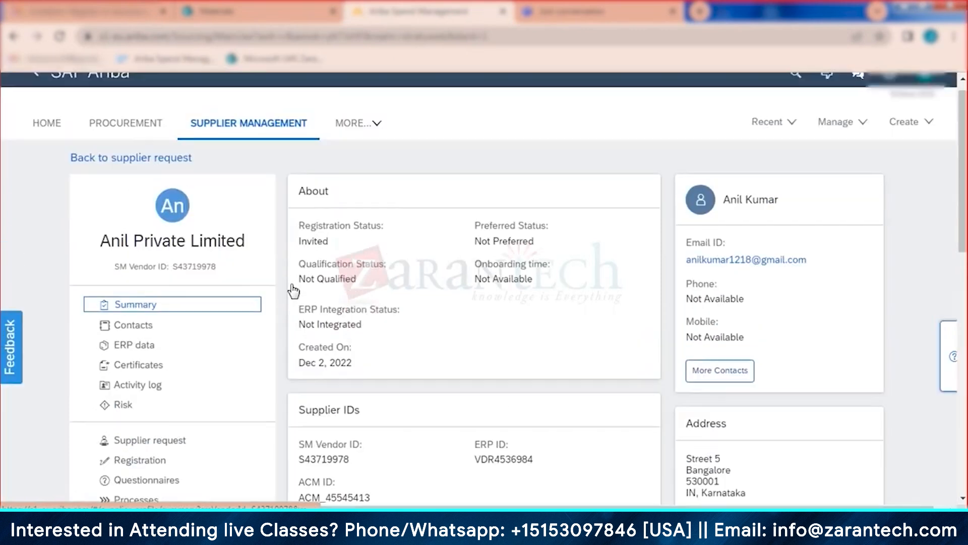
Step: Create a new Supplier Request from the top-bar Create menu
{"action": "left_click", "coordinate": [911, 143]}
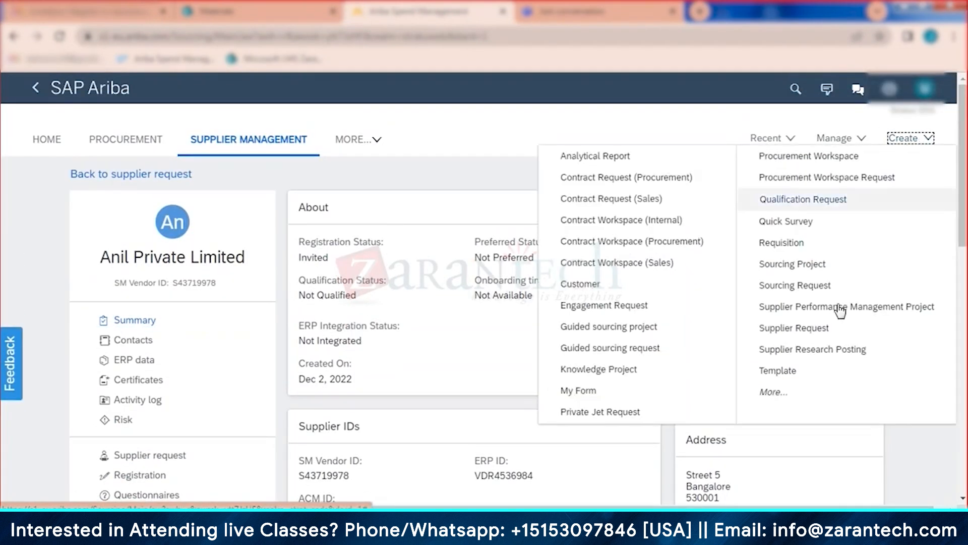
{"action": "left_click", "coordinate": [823, 332]}
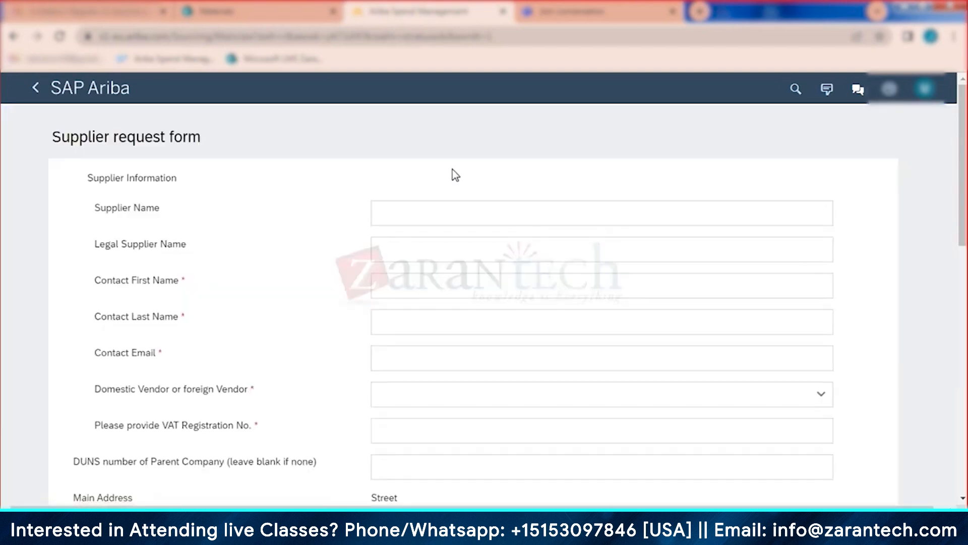
Step: Enter supplier name 'Rajesh Proivate Limited' and the contact's first and last name
{"action": "left_click", "coordinate": [429, 210]}
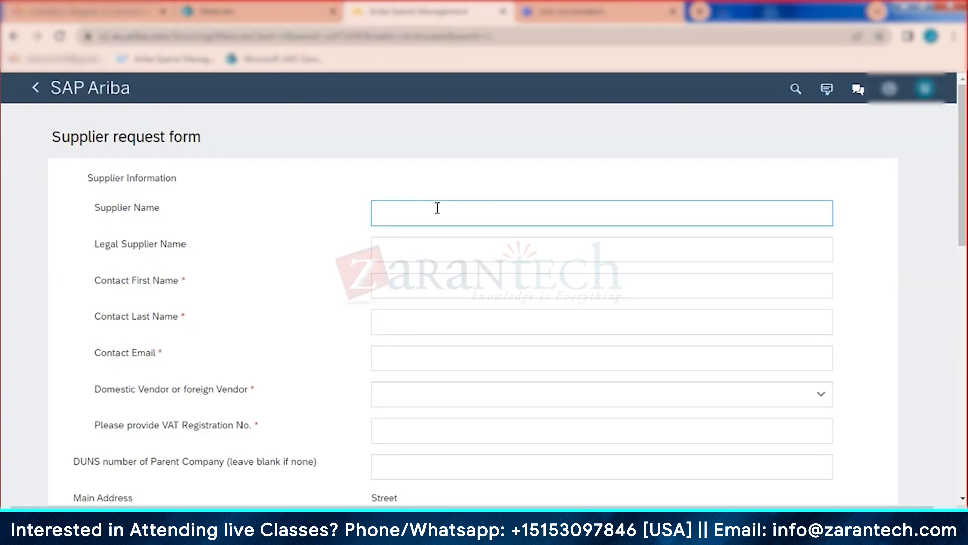
{"action": "type", "text": "Ra"}
{"action": "type", "text": "jesh"}
{"action": "type", "text": " Pro"}
{"action": "type", "text": "ivate Limited"}
{"action": "left_click", "coordinate": [412, 294]}
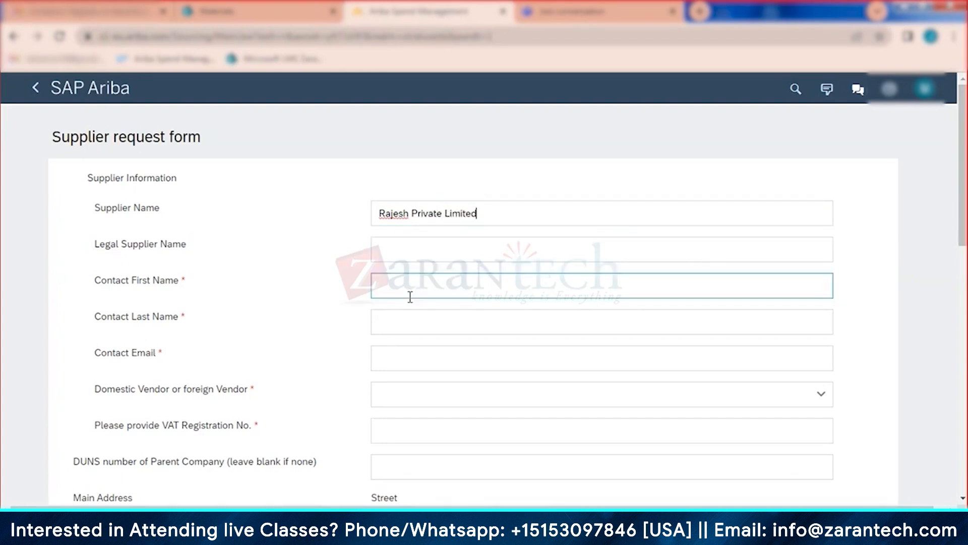
{"action": "left_click", "coordinate": [405, 326]}
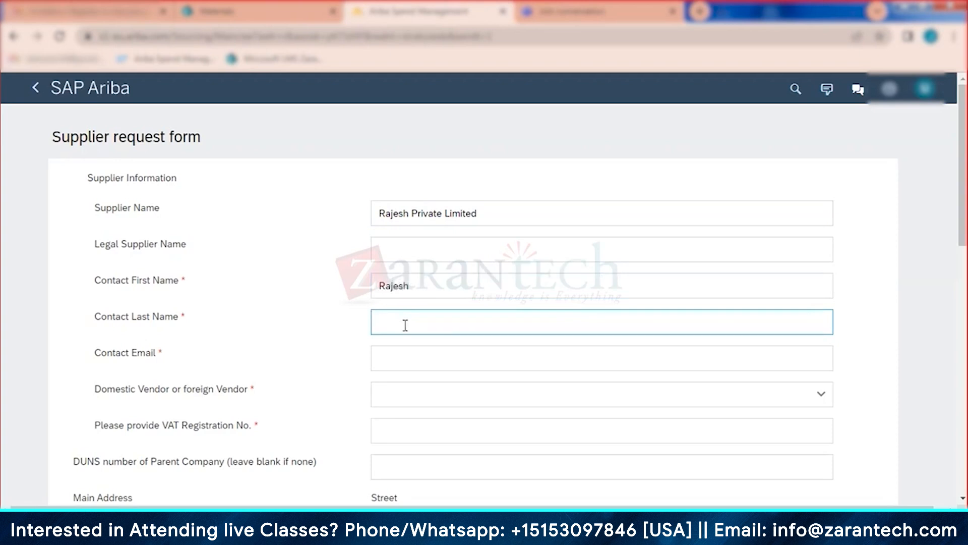
Step: Fill in the contact's e-mail address and clear the validation error
{"action": "left_click", "coordinate": [400, 364]}
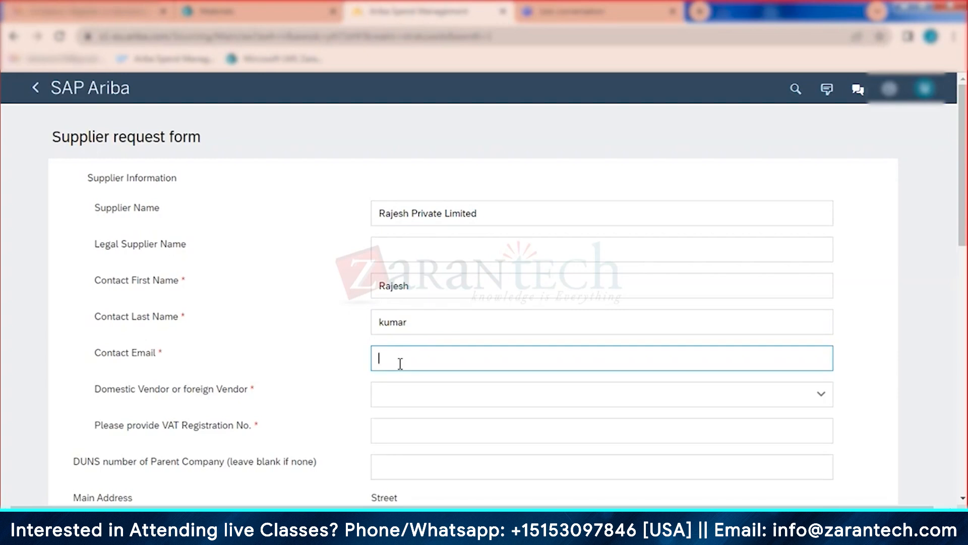
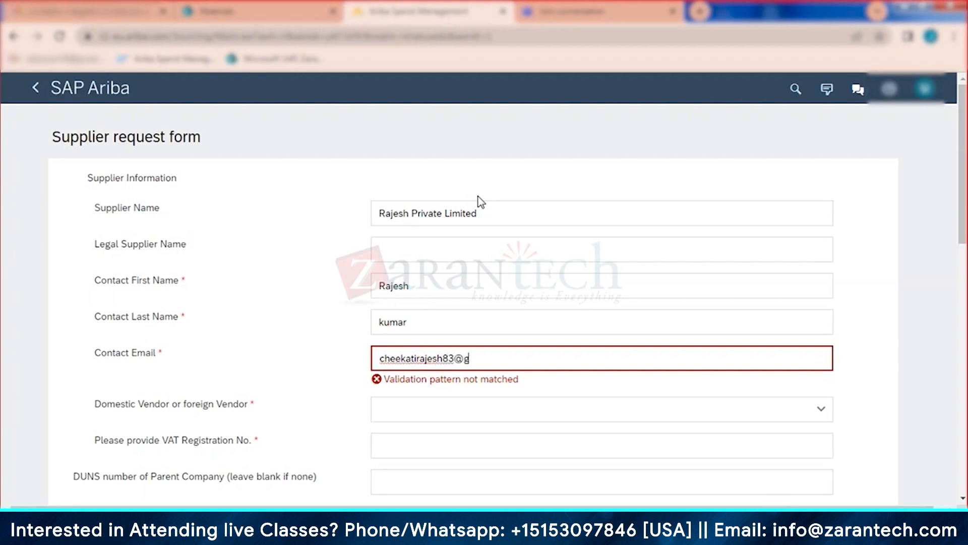
{"action": "left_click", "coordinate": [466, 211]}
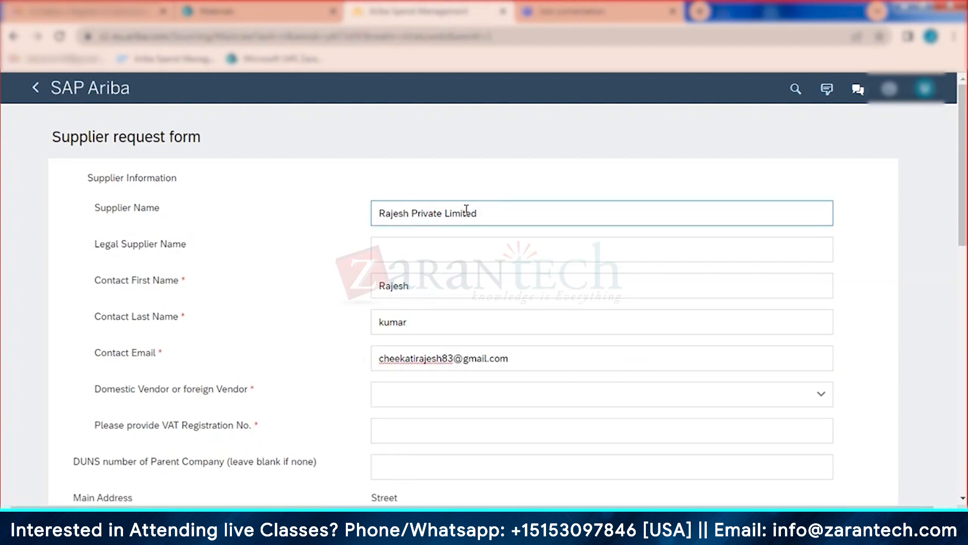
Step: Set the vendor type to Domestic and the VAT Registration No. to na
{"action": "scroll", "coordinate": [467, 211], "scroll_direction": "down", "scroll_amount": 1}
{"action": "left_click", "coordinate": [453, 324]}
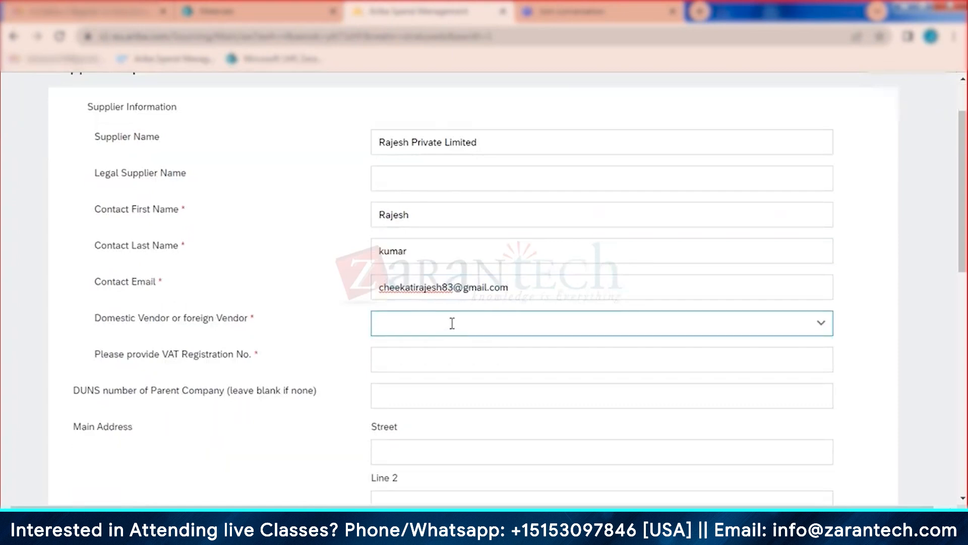
{"action": "left_click", "coordinate": [443, 333]}
{"action": "left_click", "coordinate": [418, 362]}
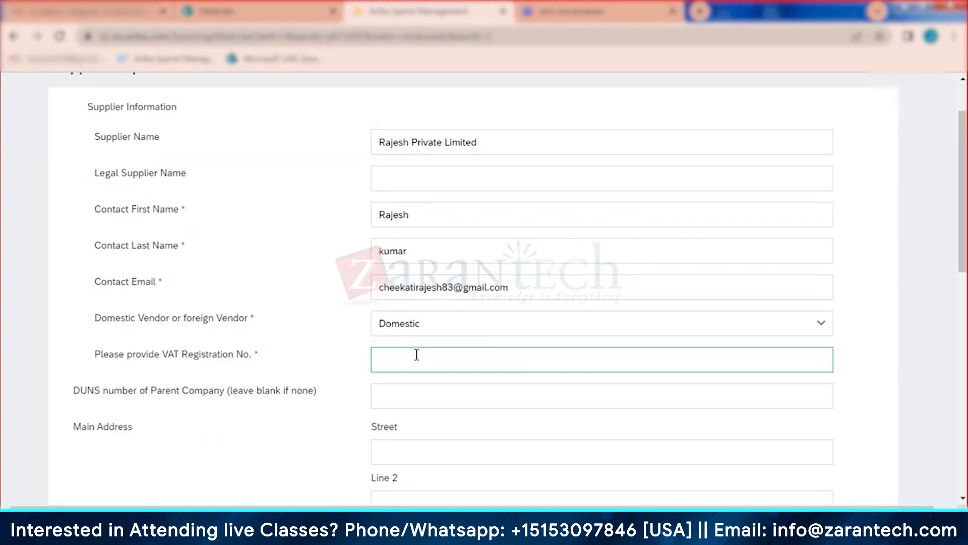
{"action": "scroll", "coordinate": [417, 354], "scroll_direction": "down", "scroll_amount": 1}
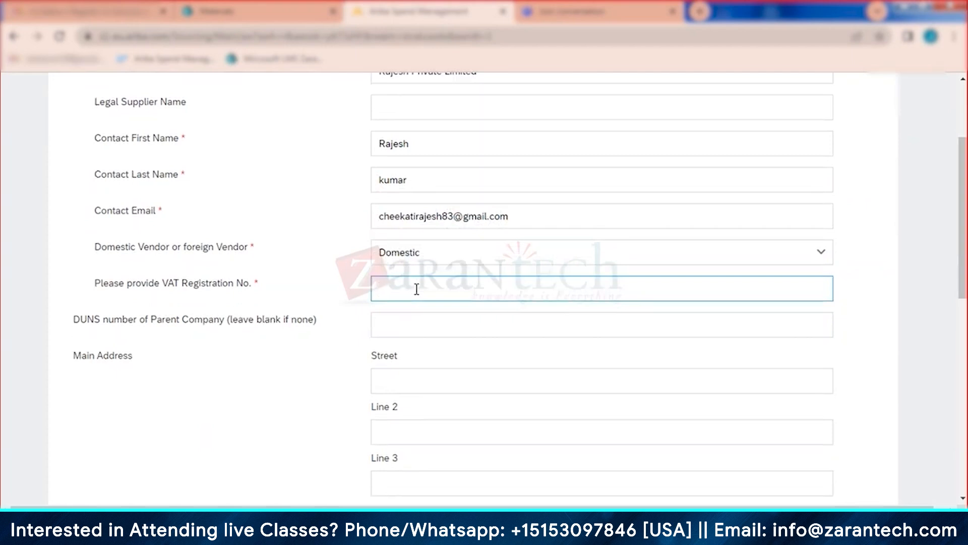
{"action": "type", "text": "na"}
{"action": "left_click", "coordinate": [415, 316]}
Step: Enter the address Street 6, lane 6, city Bangalore
{"action": "scroll", "coordinate": [417, 310], "scroll_direction": "down", "scroll_amount": 2}
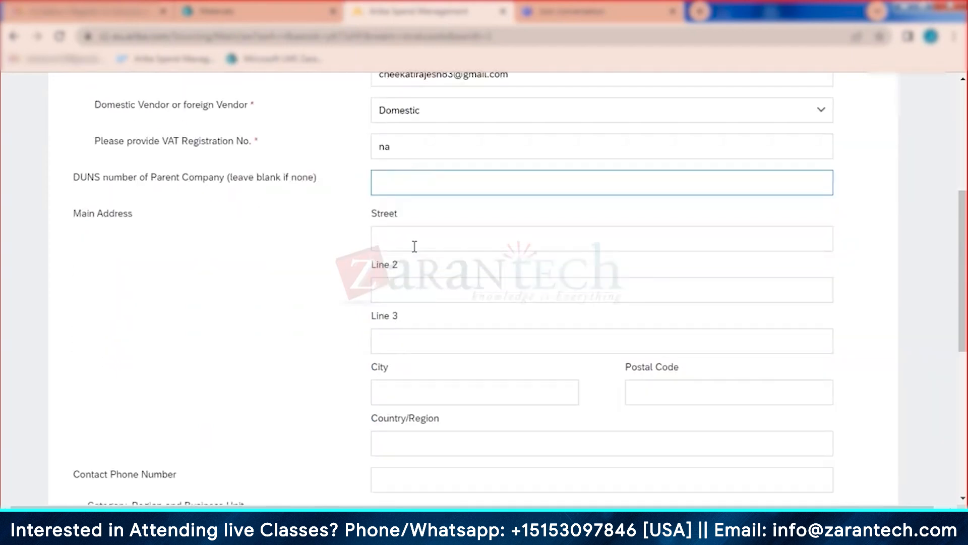
{"action": "scroll", "coordinate": [417, 253], "scroll_direction": "up", "scroll_amount": 1}
{"action": "type", "text": "St"}
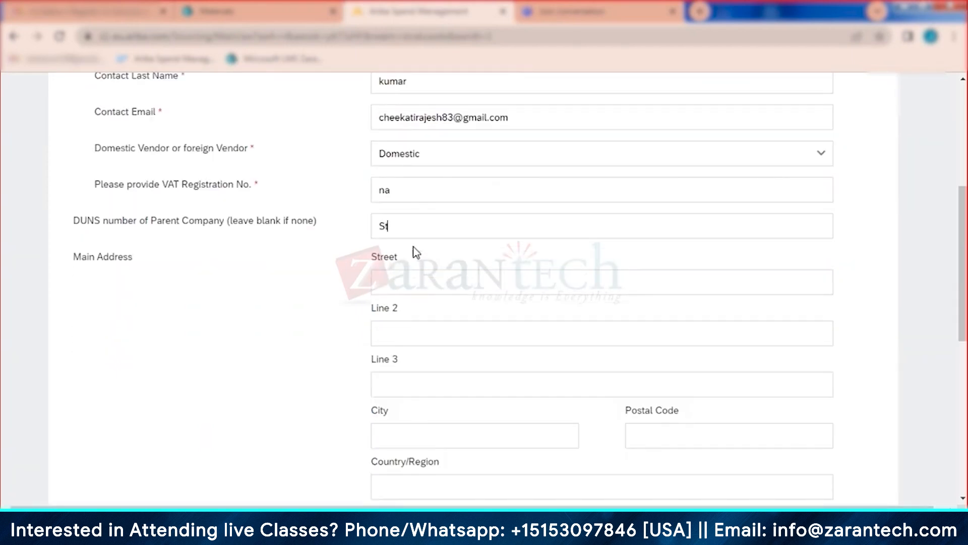
{"action": "type", "text": "reet 6"}
{"action": "left_click", "coordinate": [430, 384]}
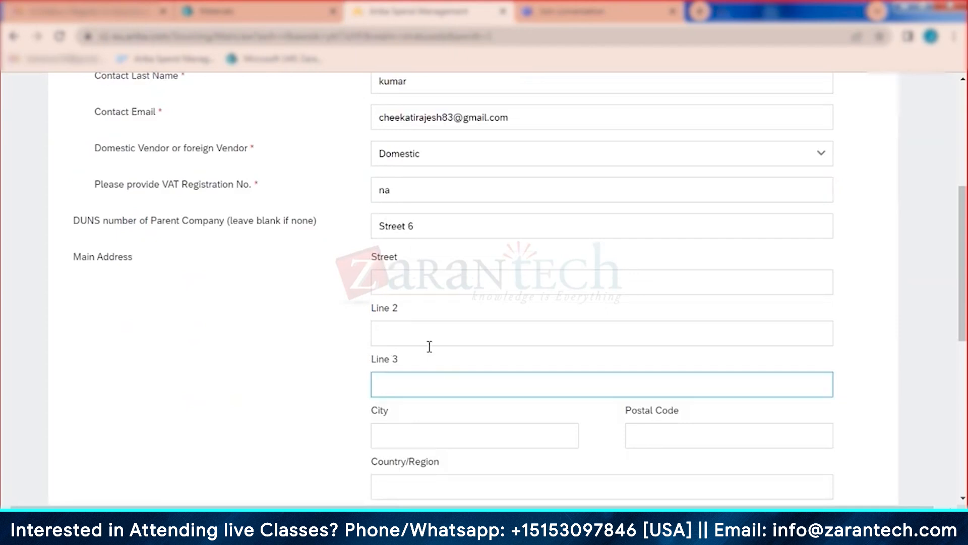
{"action": "left_click", "coordinate": [423, 333]}
{"action": "type", "text": "lane 6"}
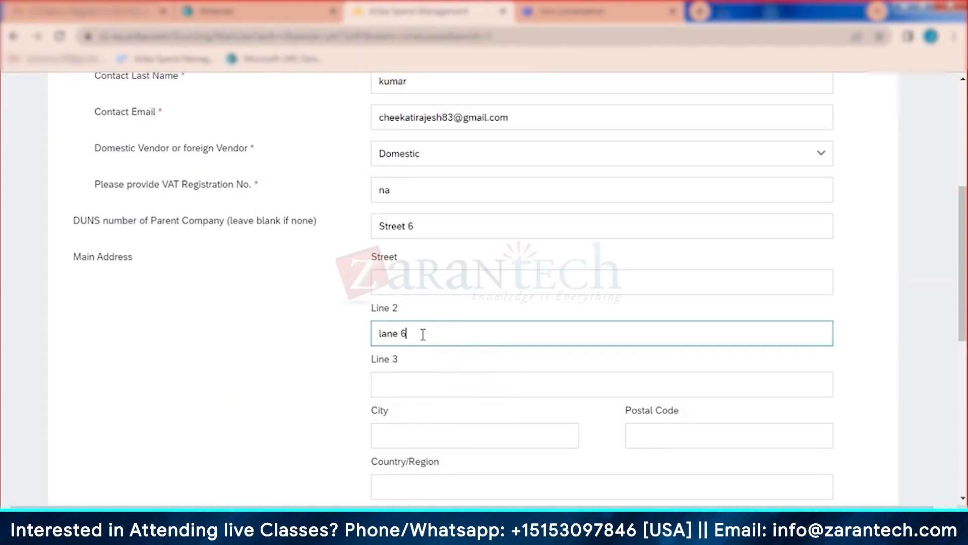
{"action": "left_click", "coordinate": [401, 429]}
{"action": "scroll", "coordinate": [437, 424], "scroll_direction": "down", "scroll_amount": 2}
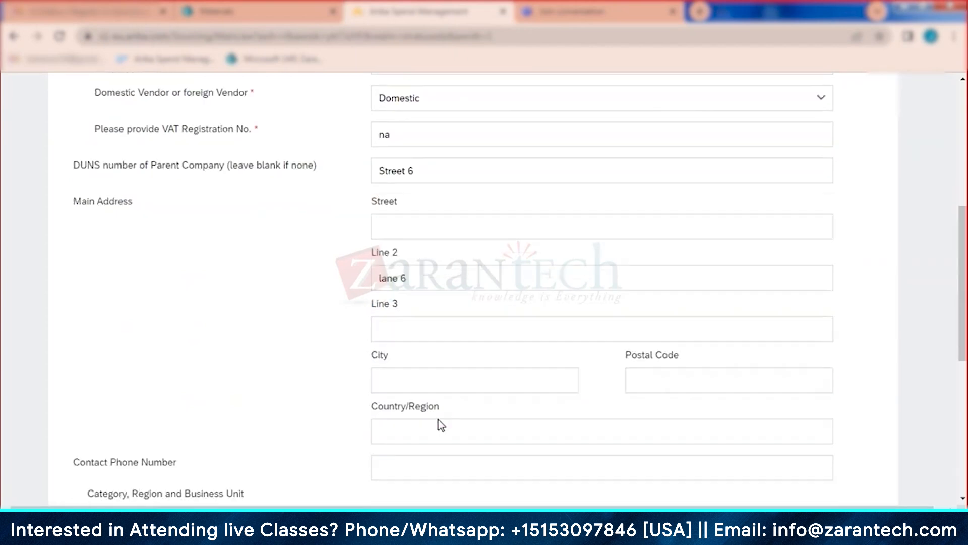
{"action": "type", "text": "Bangalore"}
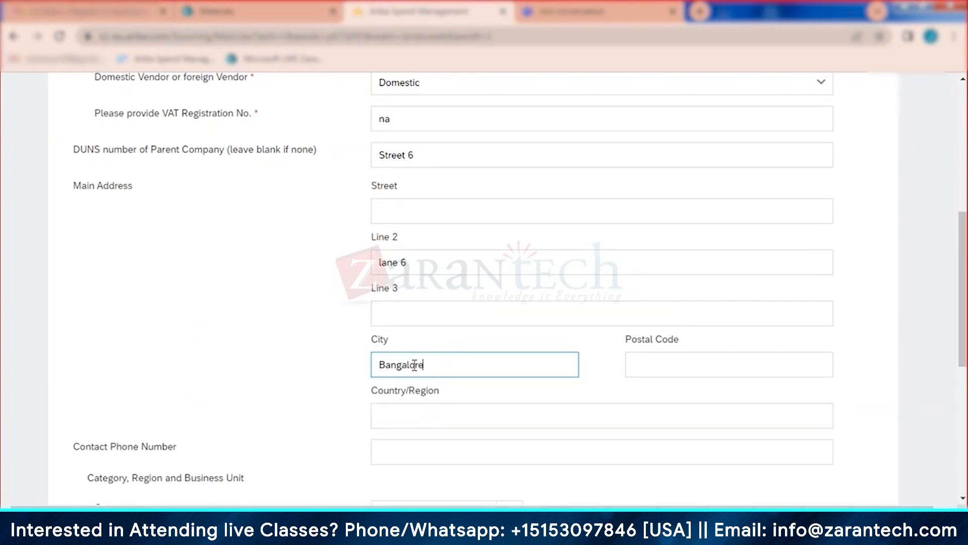
{"action": "left_click", "coordinate": [676, 365]}
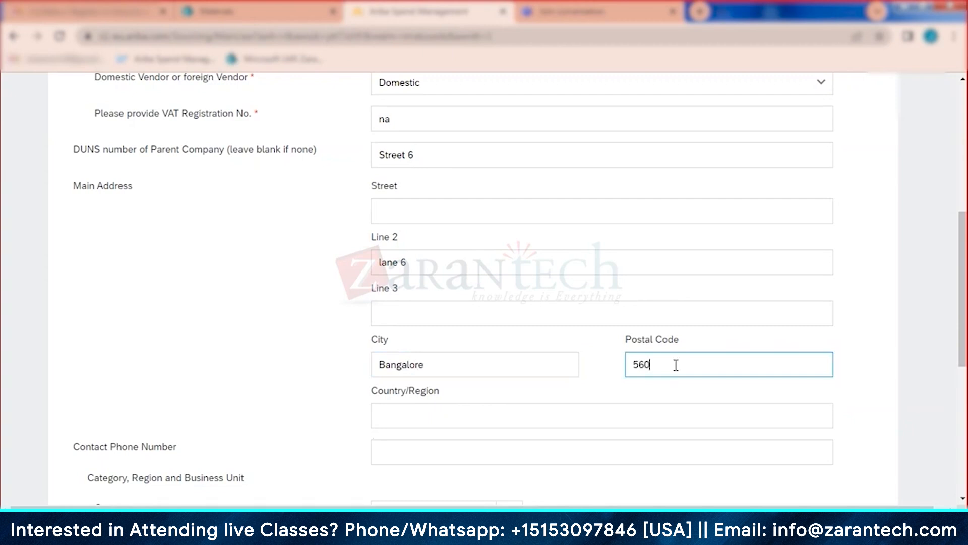
Step: Set the address country to India and the state to Karnataka (10)
{"action": "left_click", "coordinate": [452, 423]}
{"action": "type", "text": "india"}
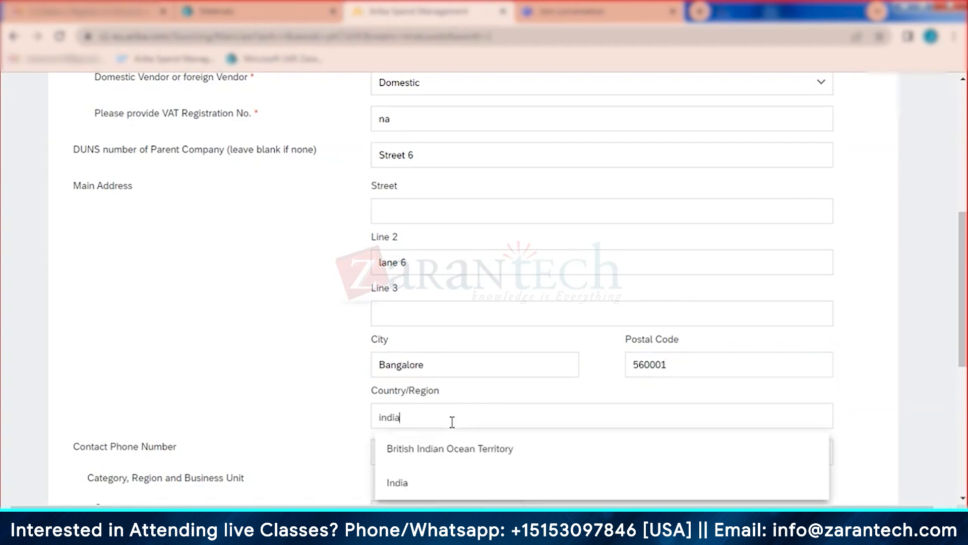
{"action": "scroll", "coordinate": [452, 422], "scroll_direction": "down", "scroll_amount": 1}
{"action": "left_click", "coordinate": [411, 422]}
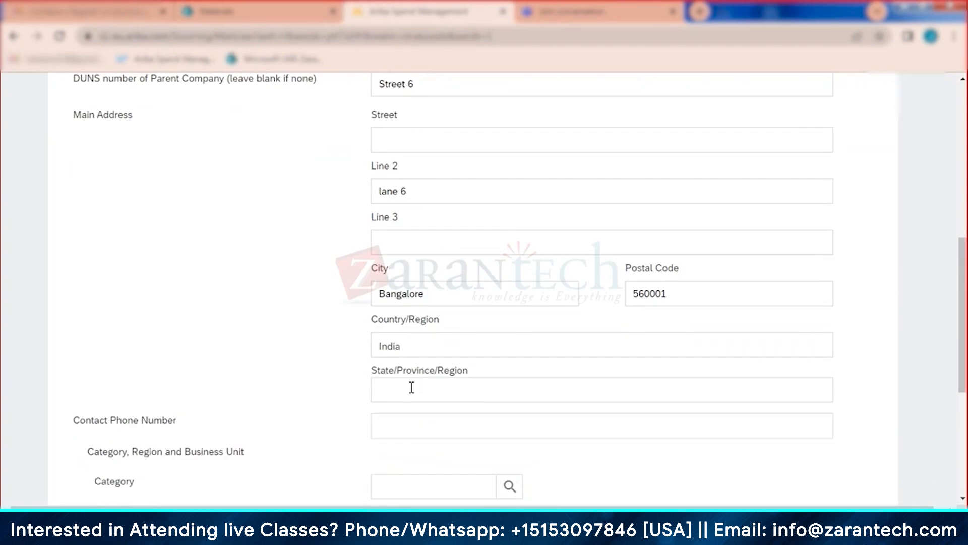
{"action": "left_click", "coordinate": [408, 388]}
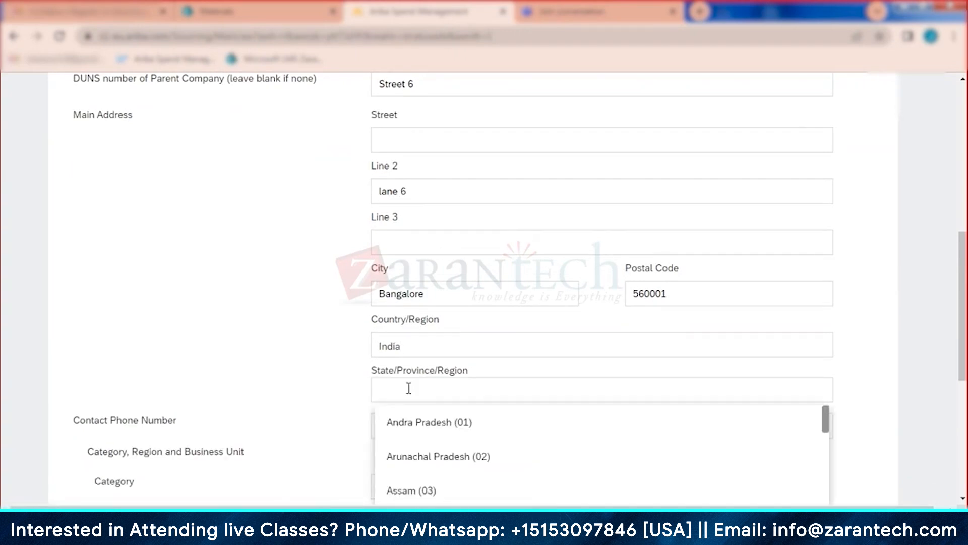
{"action": "type", "text": "karna"}
{"action": "left_click", "coordinate": [402, 422]}
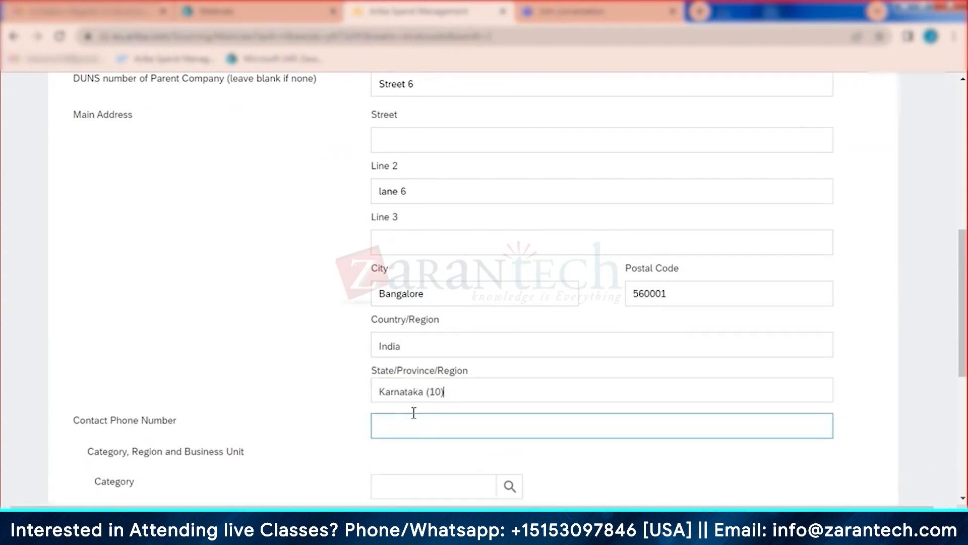
{"action": "scroll", "coordinate": [473, 393], "scroll_direction": "down", "scroll_amount": 3}
{"action": "left_click", "coordinate": [449, 334]}
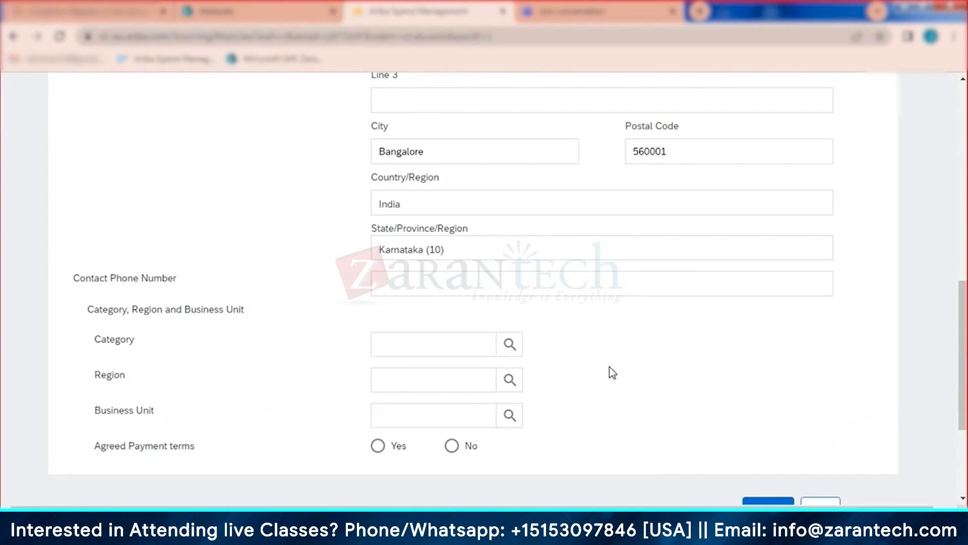
{"action": "scroll", "coordinate": [610, 372], "scroll_direction": "down", "scroll_amount": 1}
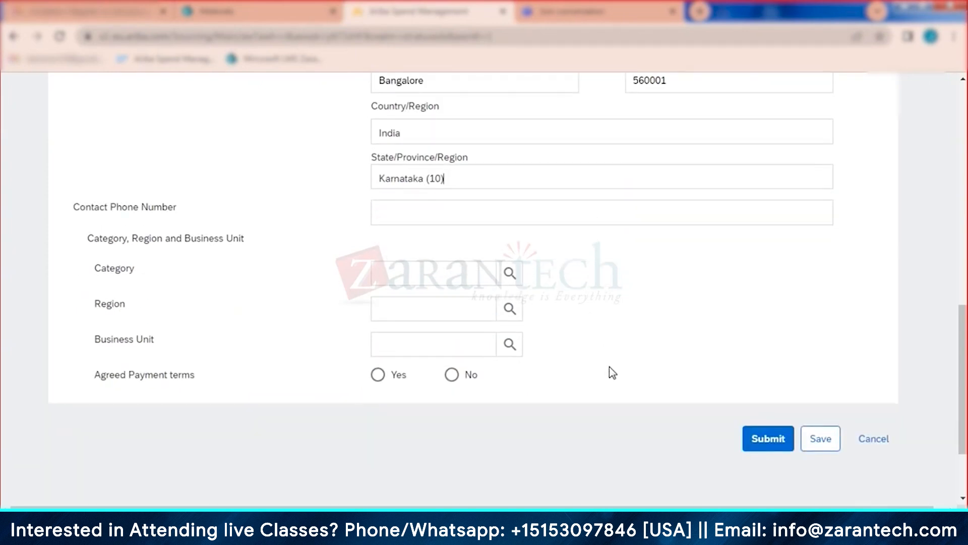
Step: Submit the Rajesh Private Limited request, ignoring the possible matching suppliers, and close it
{"action": "left_click", "coordinate": [761, 446]}
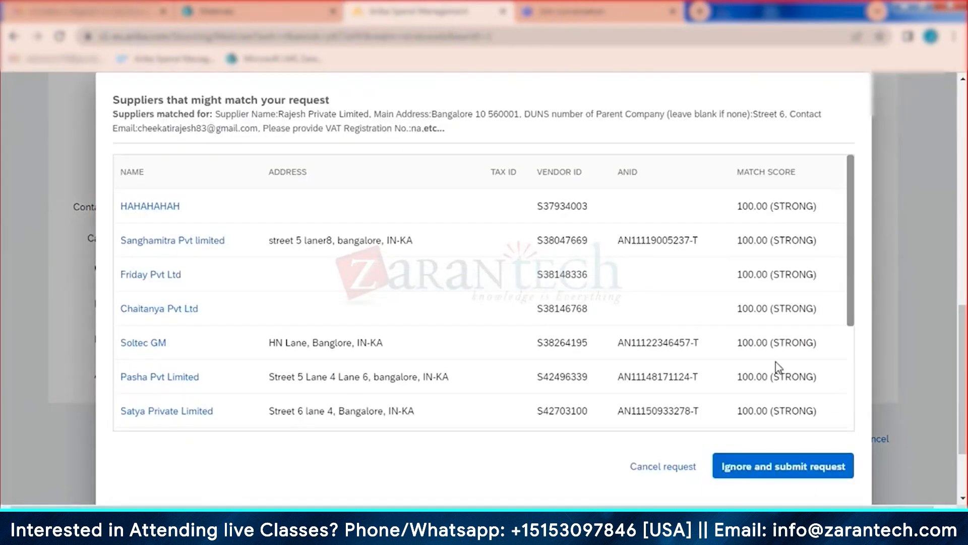
{"action": "left_click", "coordinate": [761, 470]}
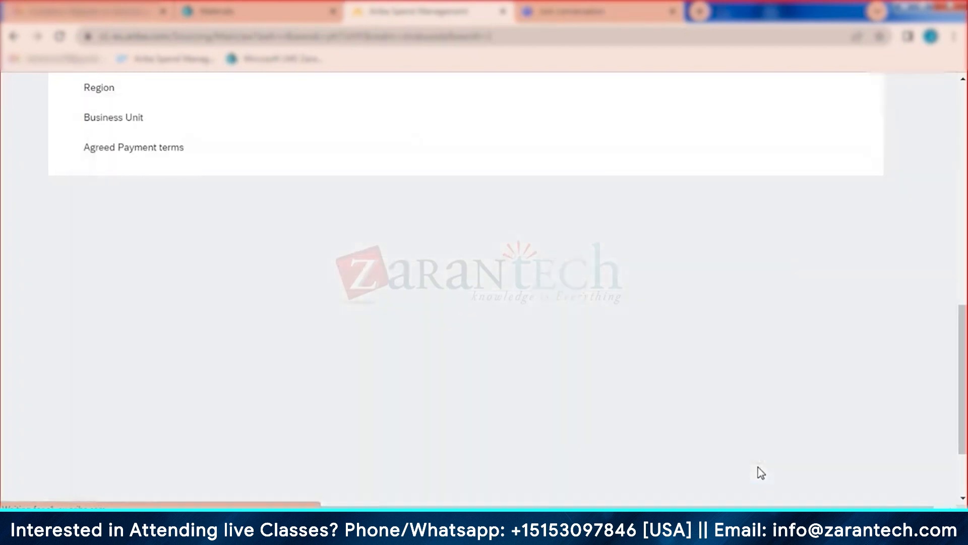
{"action": "scroll", "coordinate": [415, 435], "scroll_direction": "up", "scroll_amount": 8}
{"action": "scroll", "coordinate": [418, 435], "scroll_direction": "up", "scroll_amount": 4}
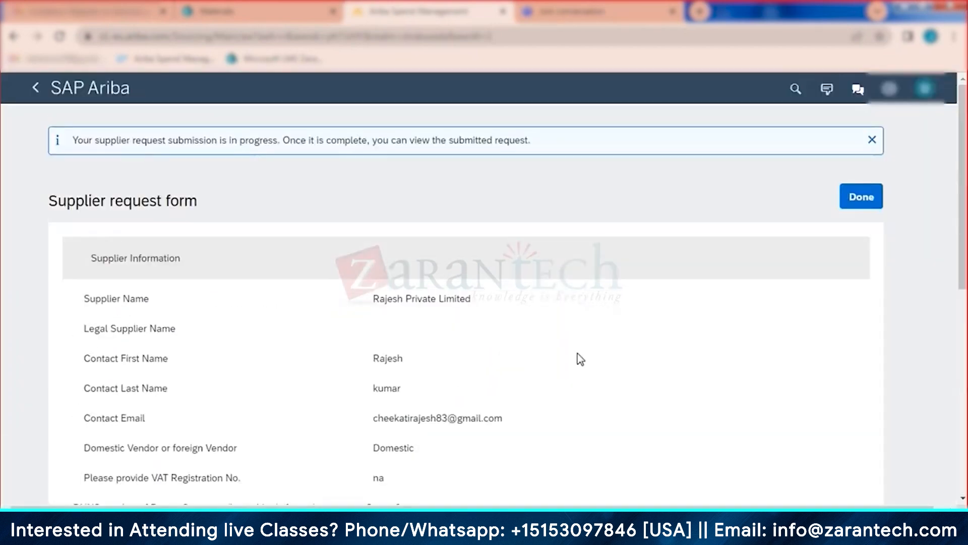
{"action": "left_click", "coordinate": [857, 199]}
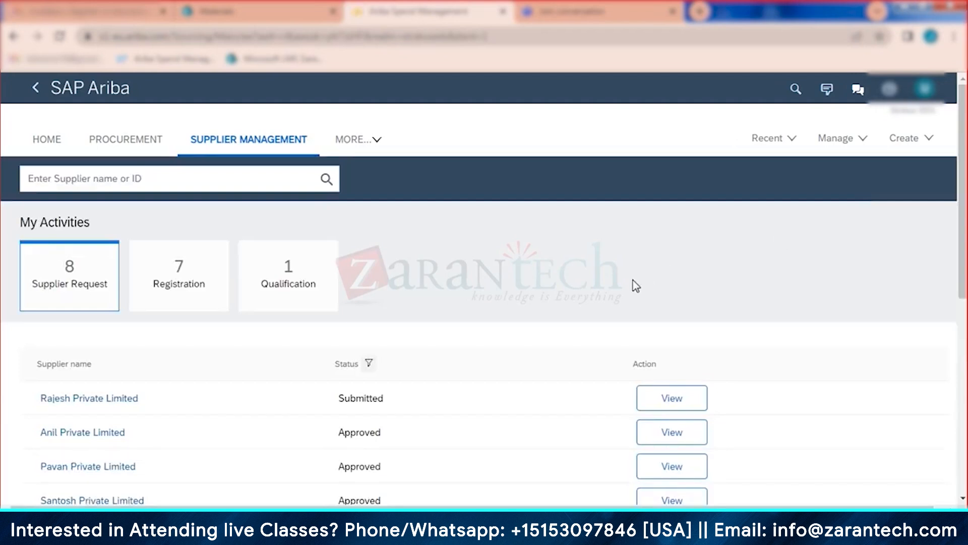
Step: Return to the Supplier Management overview page
{"action": "scroll", "coordinate": [637, 299], "scroll_direction": "down", "scroll_amount": 3}
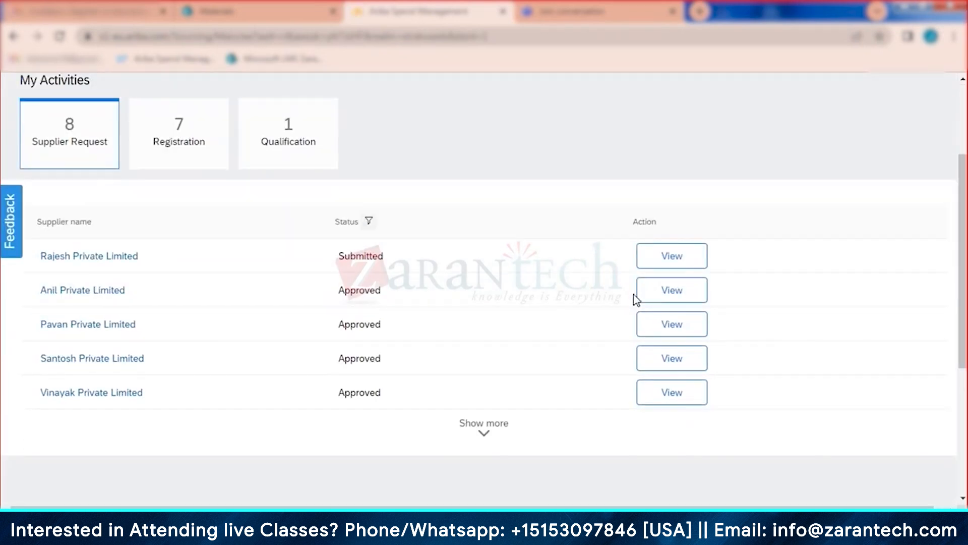
{"action": "scroll", "coordinate": [212, 171], "scroll_direction": "up", "scroll_amount": 3}
{"action": "left_click", "coordinate": [225, 147]}
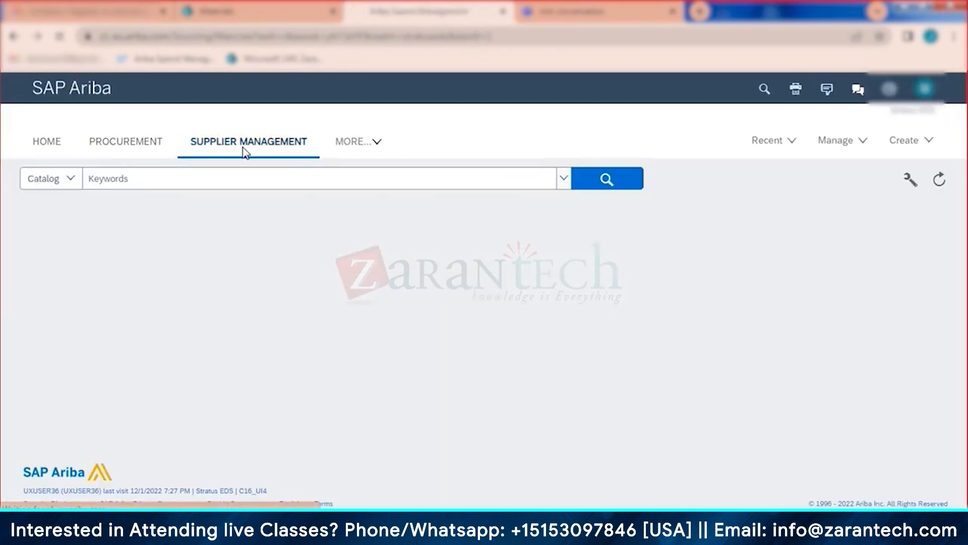
{"action": "left_click", "coordinate": [243, 150]}
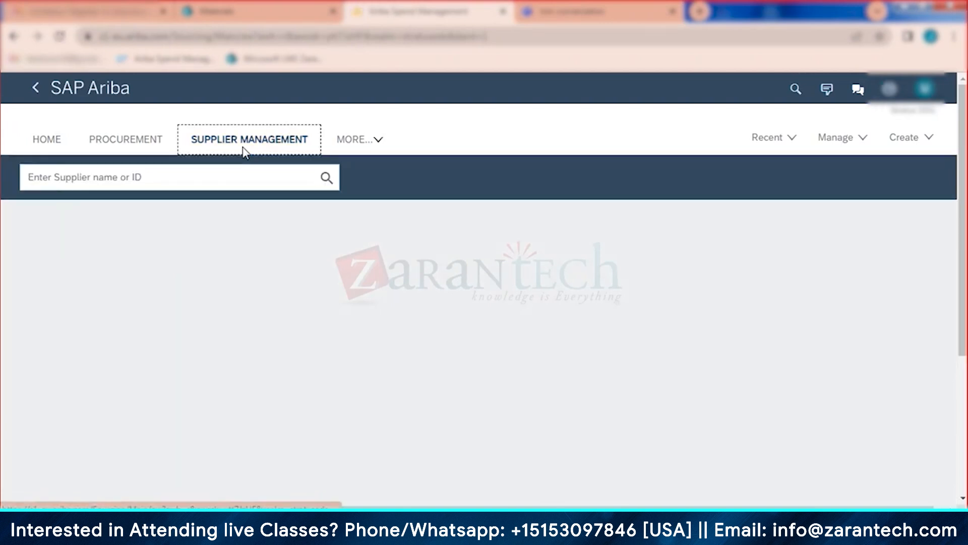
{"action": "left_click", "coordinate": [675, 412]}
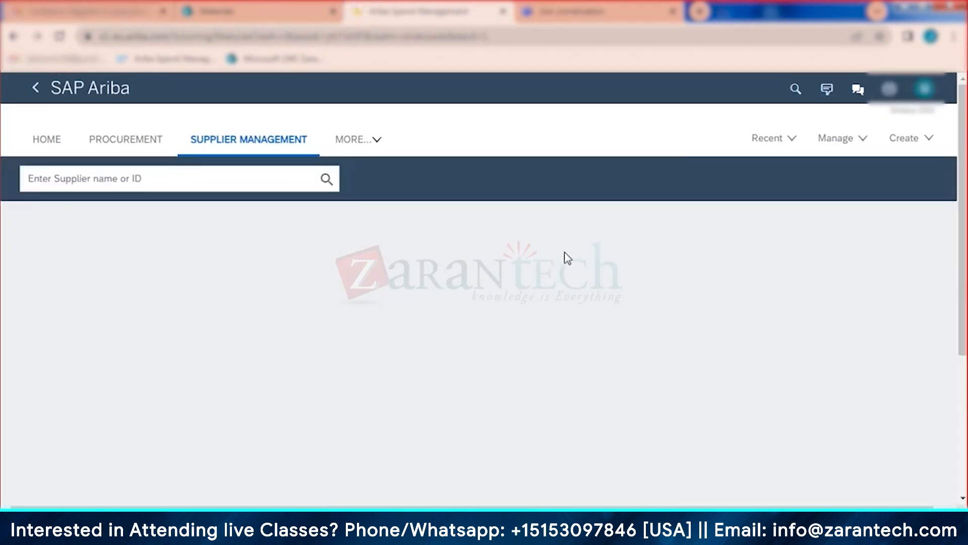
Step: Approve Rajesh Private Limited's request with the comment 'ok', then reopen it
{"action": "left_click", "coordinate": [678, 424]}
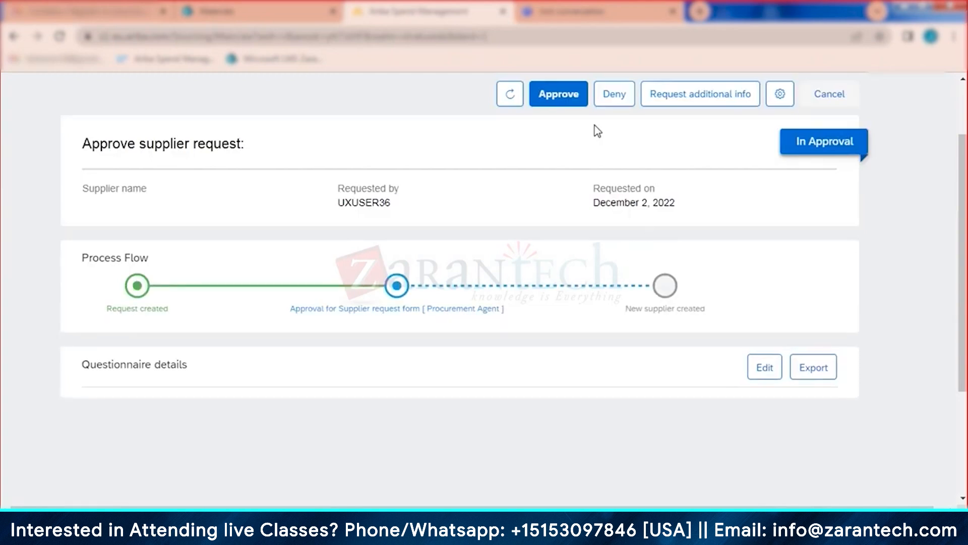
{"action": "left_click", "coordinate": [559, 93]}
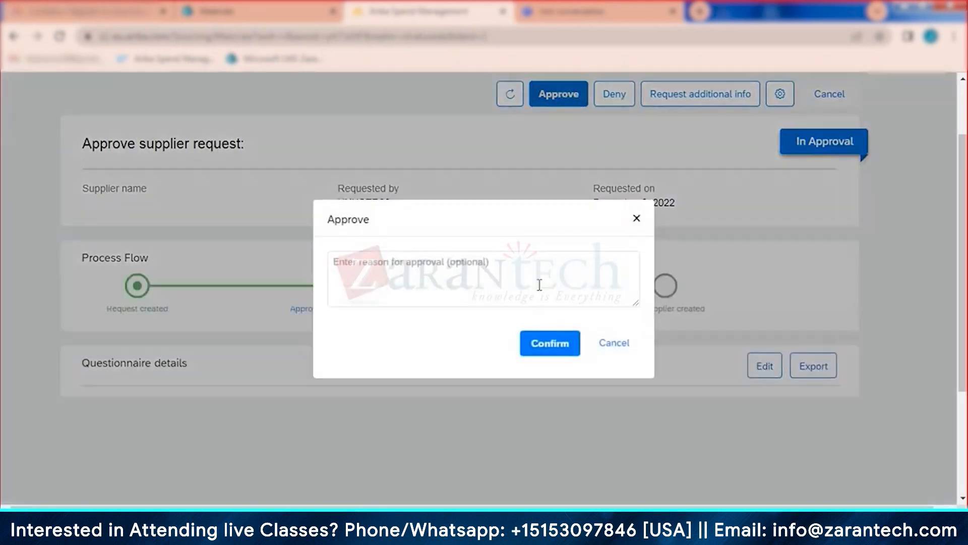
{"action": "left_click", "coordinate": [539, 285]}
{"action": "type", "text": "ok"}
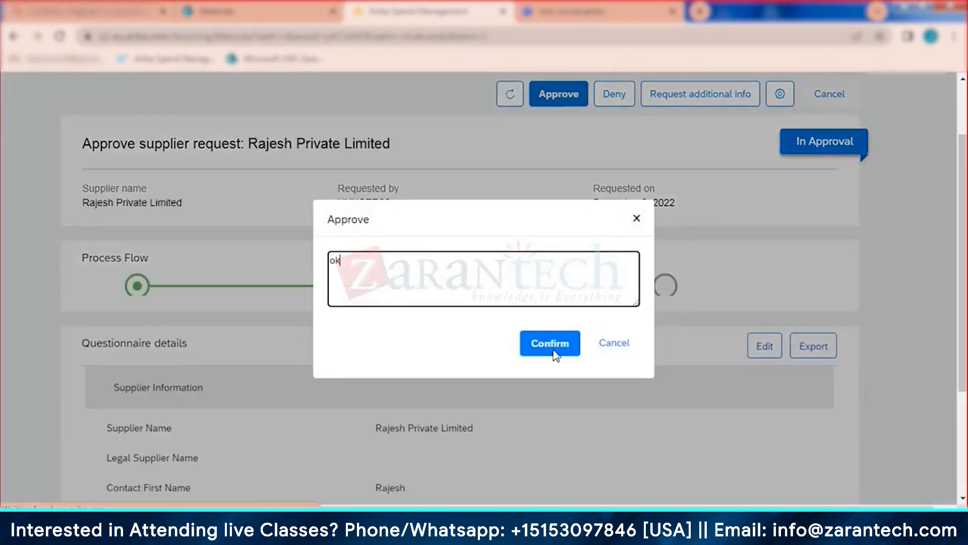
{"action": "left_click", "coordinate": [552, 347]}
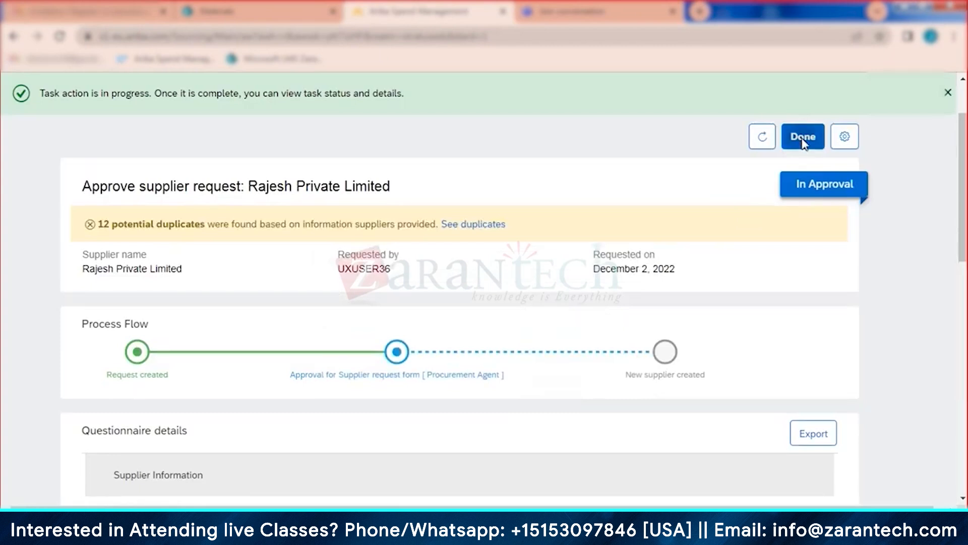
{"action": "left_click", "coordinate": [807, 139]}
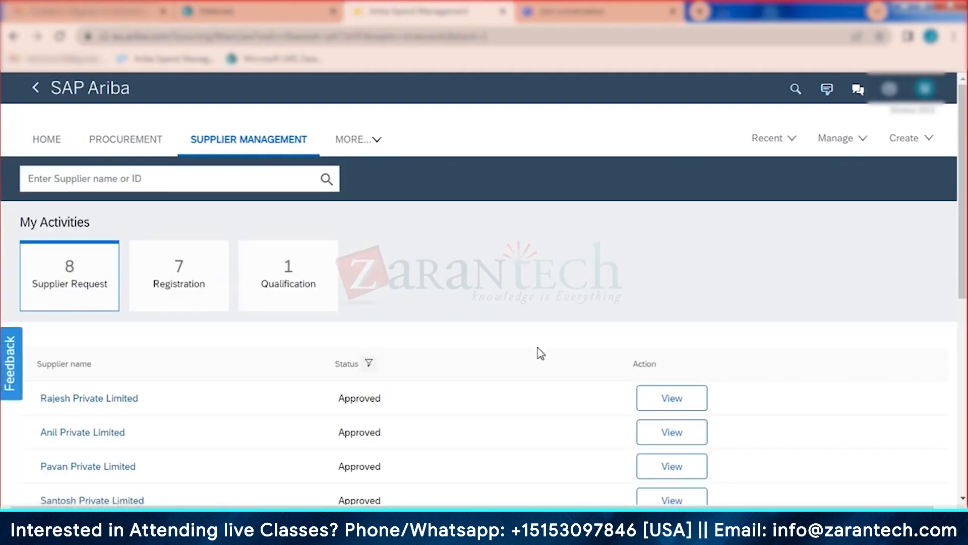
{"action": "left_click", "coordinate": [663, 404]}
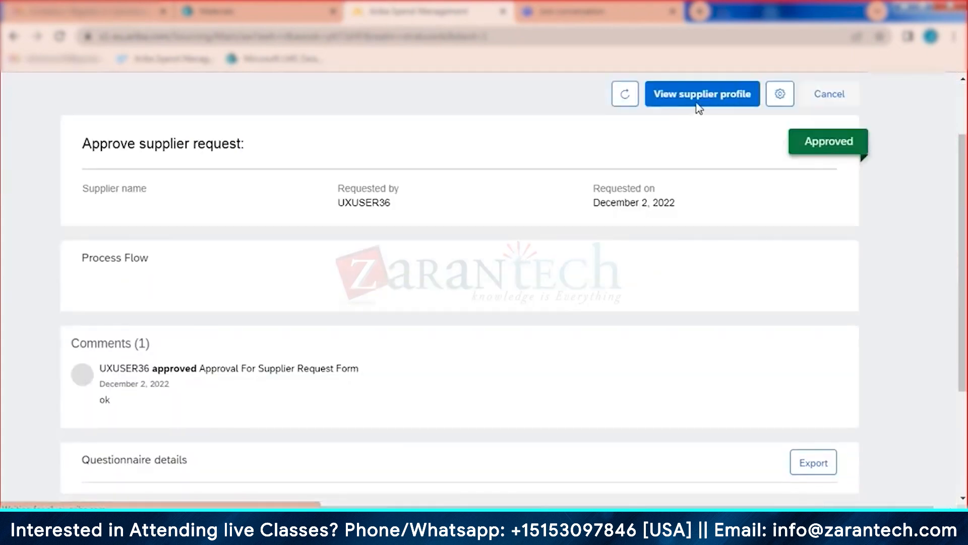
Step: From the Rajesh Private Limited supplier profile, start a Registration invite and bring up its recipient and Send button
{"action": "left_click", "coordinate": [698, 100]}
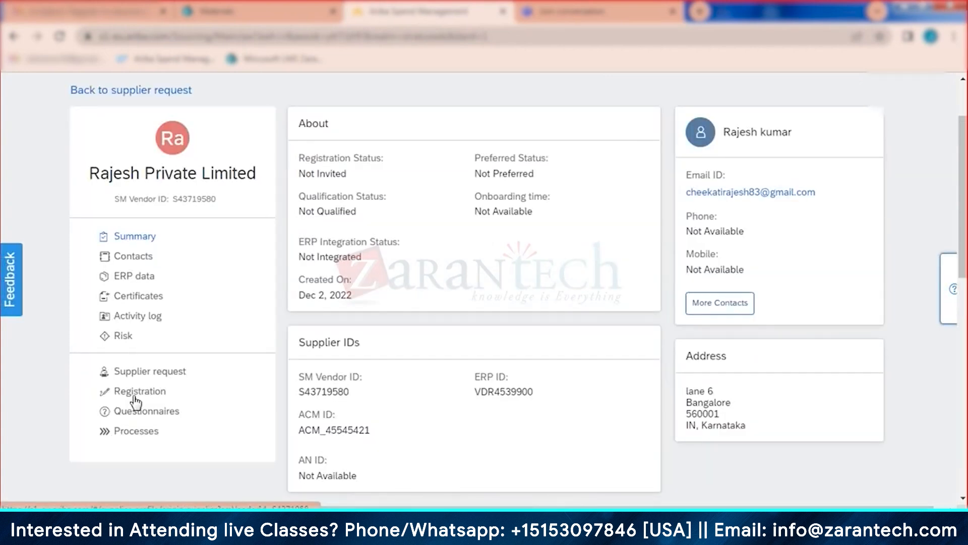
{"action": "left_click", "coordinate": [135, 398]}
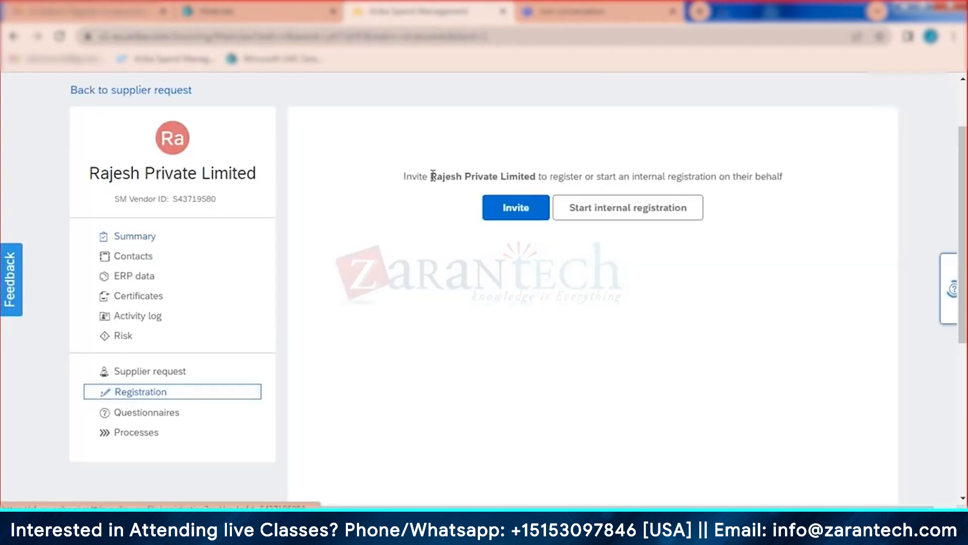
{"action": "left_click", "coordinate": [523, 217]}
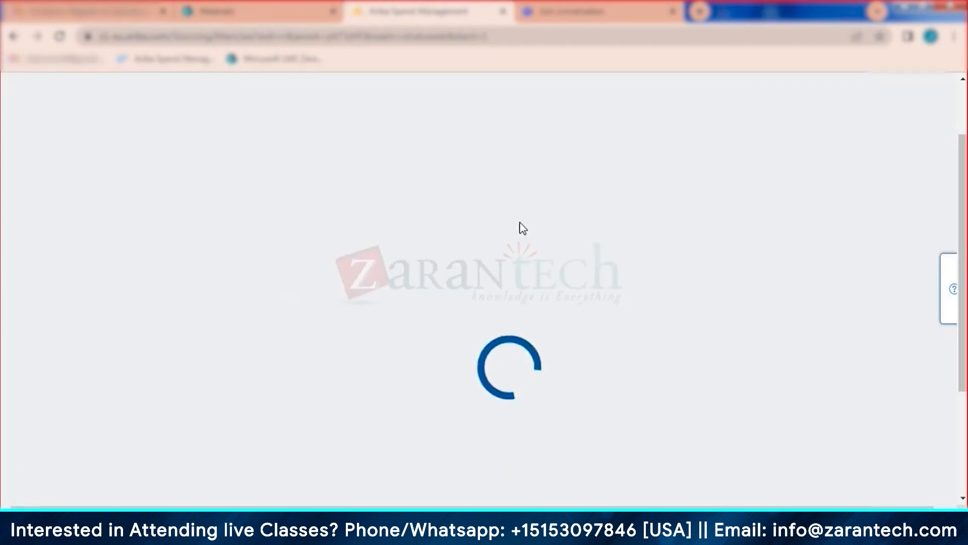
{"action": "scroll", "coordinate": [527, 277], "scroll_direction": "down", "scroll_amount": 3}
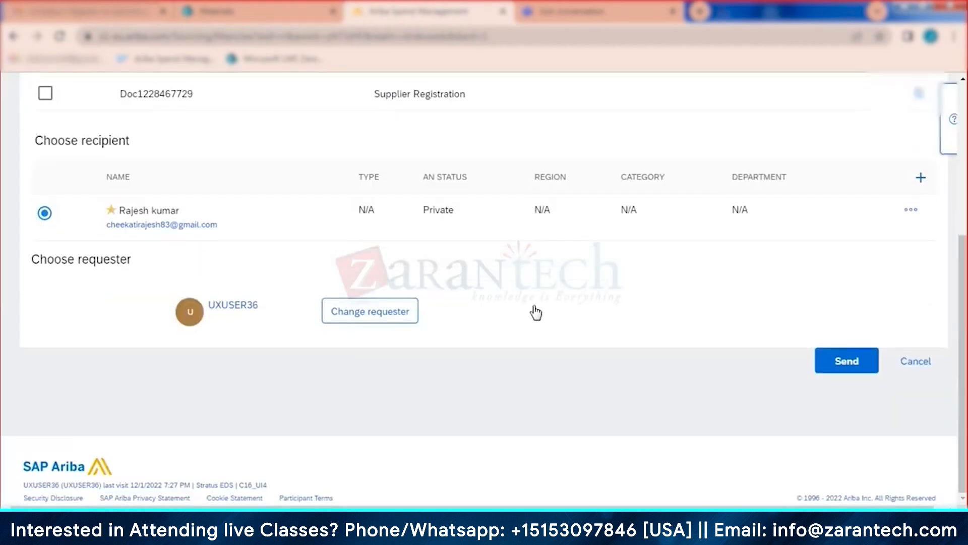
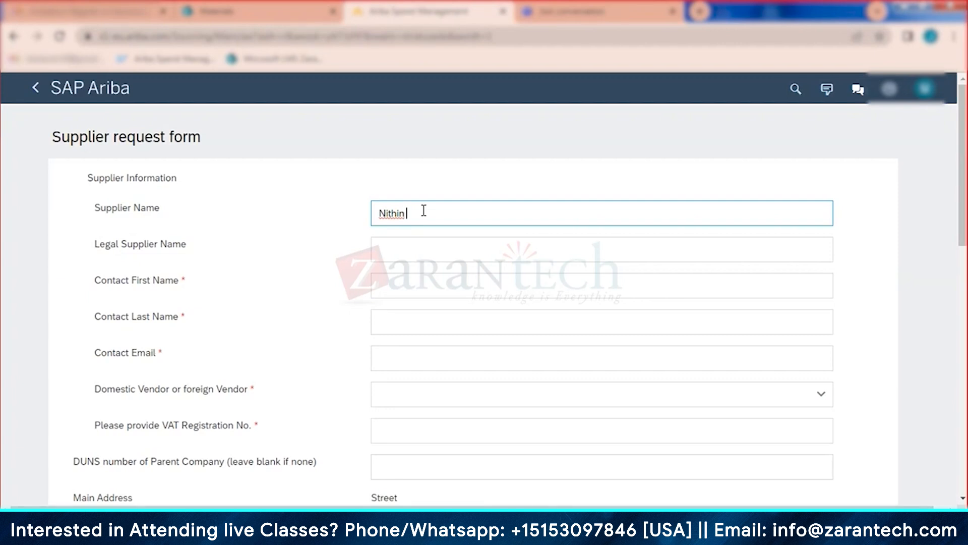
Step: Finish the supplier name and enter the contact's first name, last name and e-mail
{"action": "type", "text": "Priyate Limited"}
{"action": "left_click", "coordinate": [417, 274]}
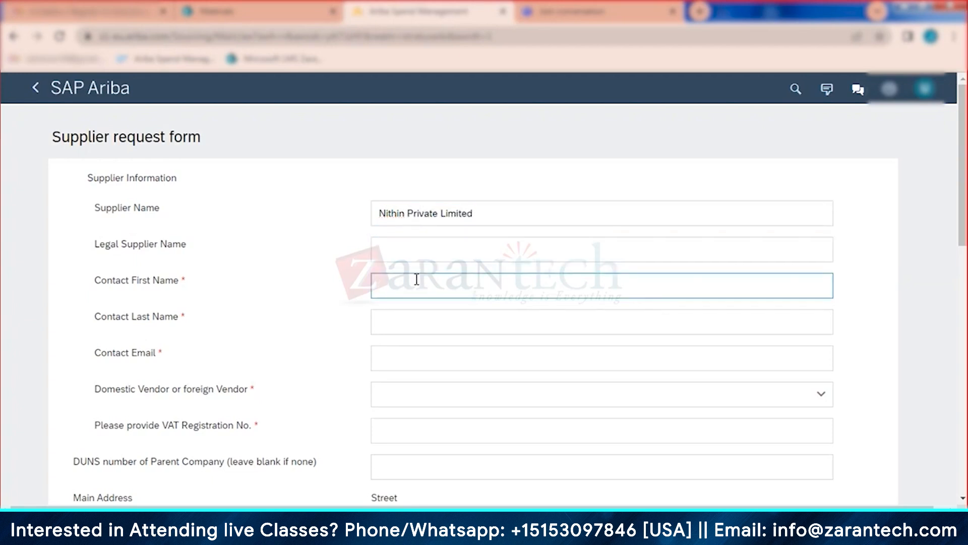
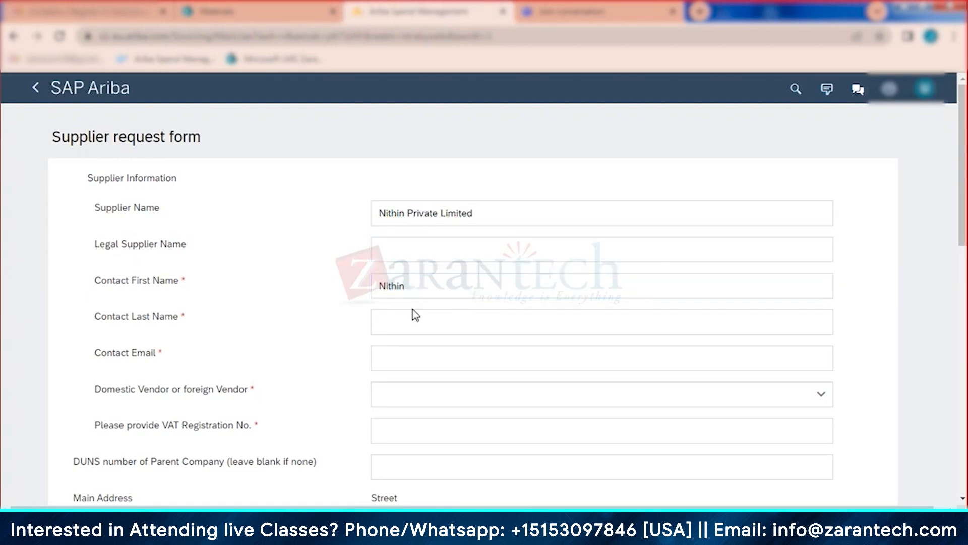
{"action": "left_click", "coordinate": [411, 319]}
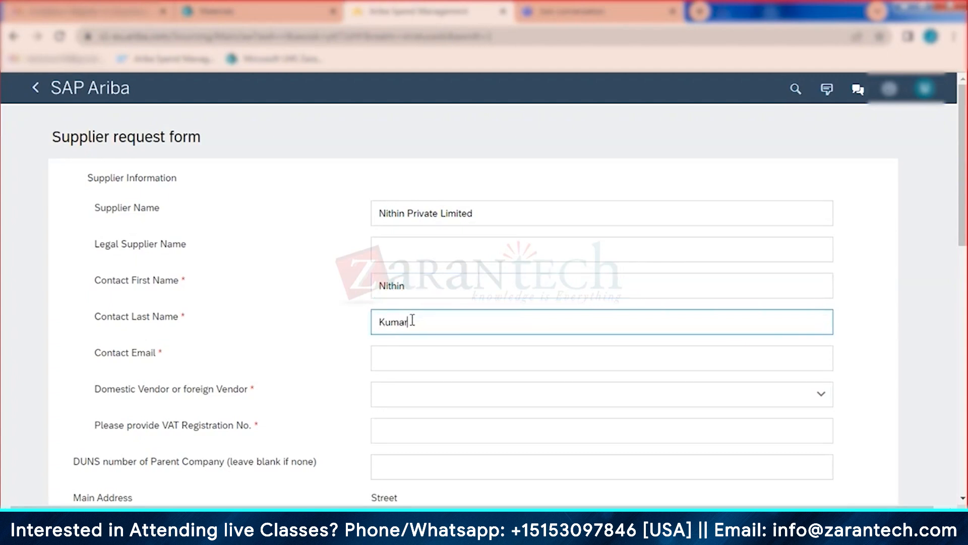
{"action": "left_click", "coordinate": [411, 357]}
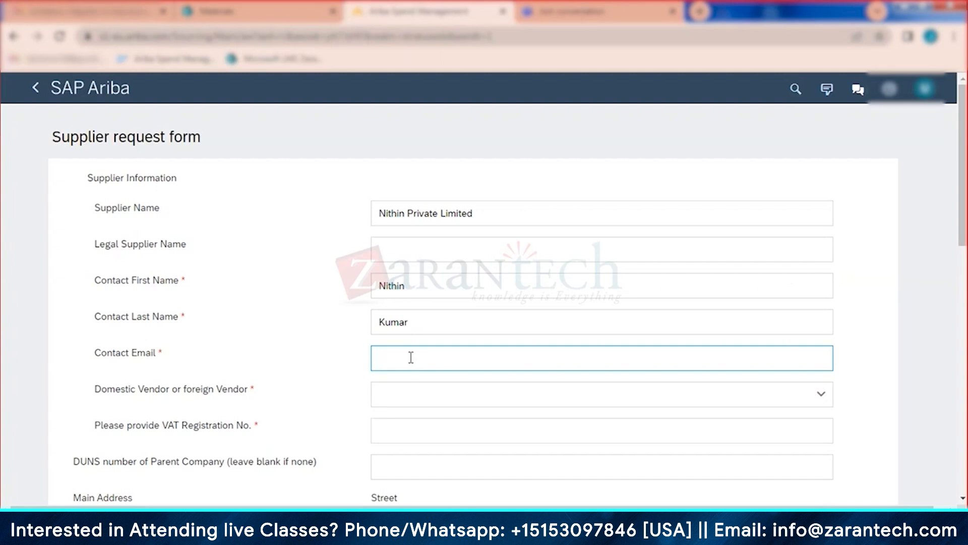
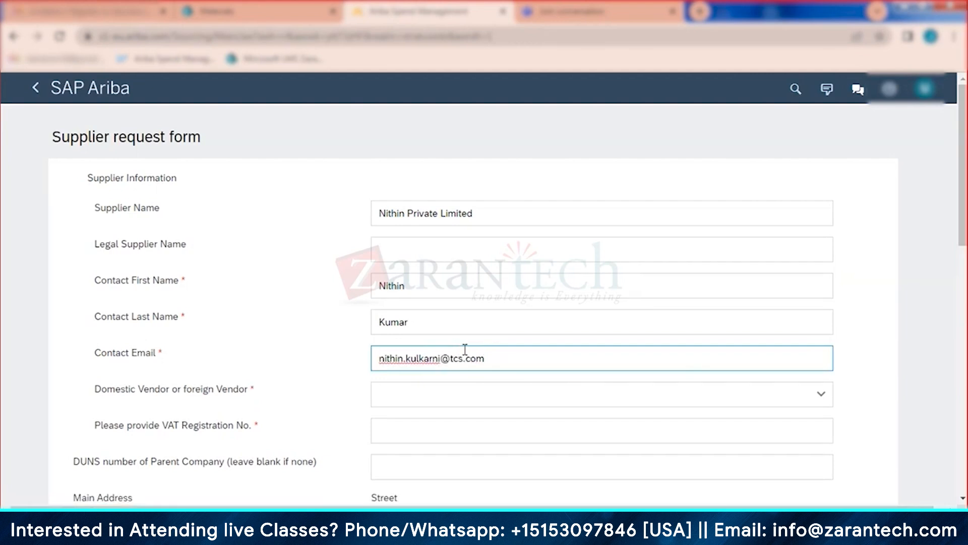
Step: Mark the supplier as a Domestic vendor with VAT 'na', and recheck the contact fields
{"action": "scroll", "coordinate": [465, 350], "scroll_direction": "down", "scroll_amount": 3}
{"action": "left_click", "coordinate": [422, 245]}
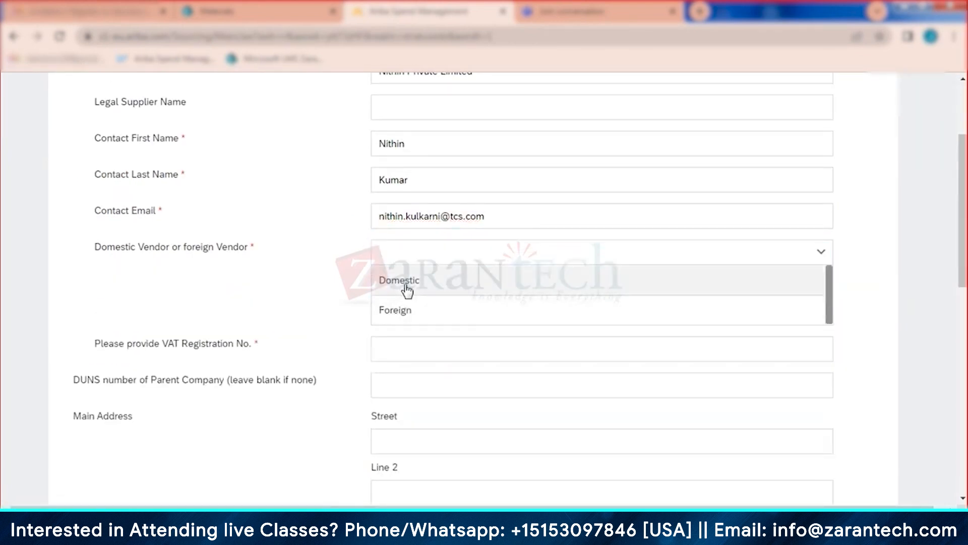
{"action": "left_click", "coordinate": [406, 281]}
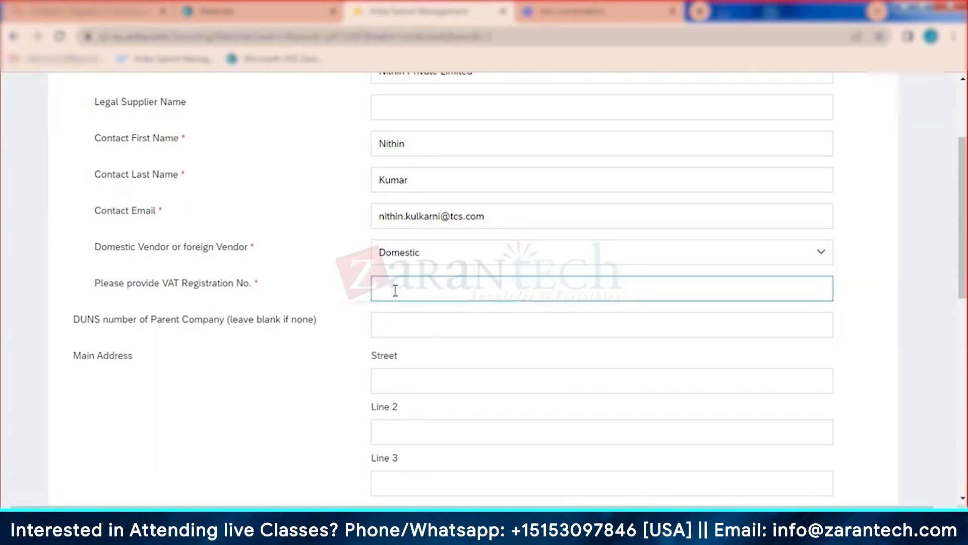
{"action": "type", "text": "na"}
{"action": "scroll", "coordinate": [387, 223], "scroll_direction": "up", "scroll_amount": 1}
{"action": "left_click", "coordinate": [378, 224]}
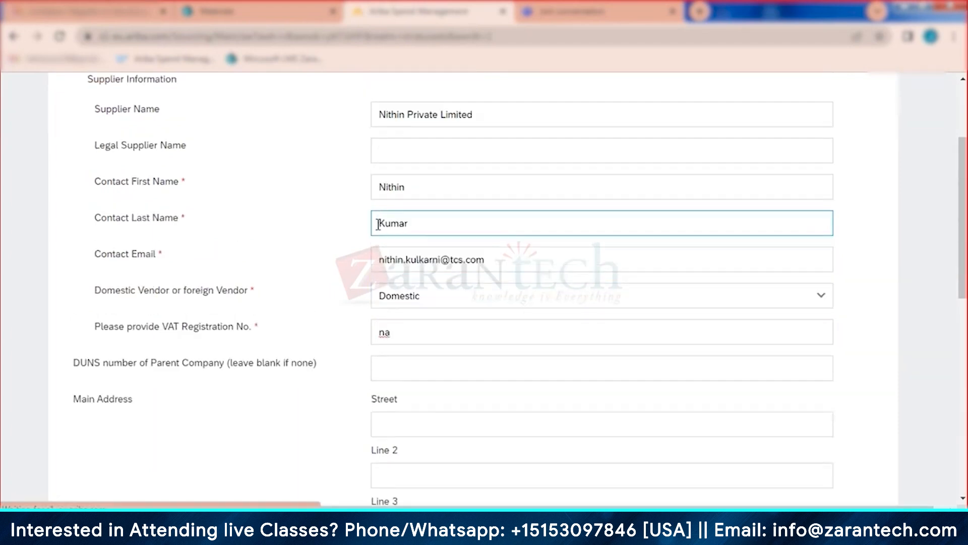
{"action": "left_click", "coordinate": [378, 259]}
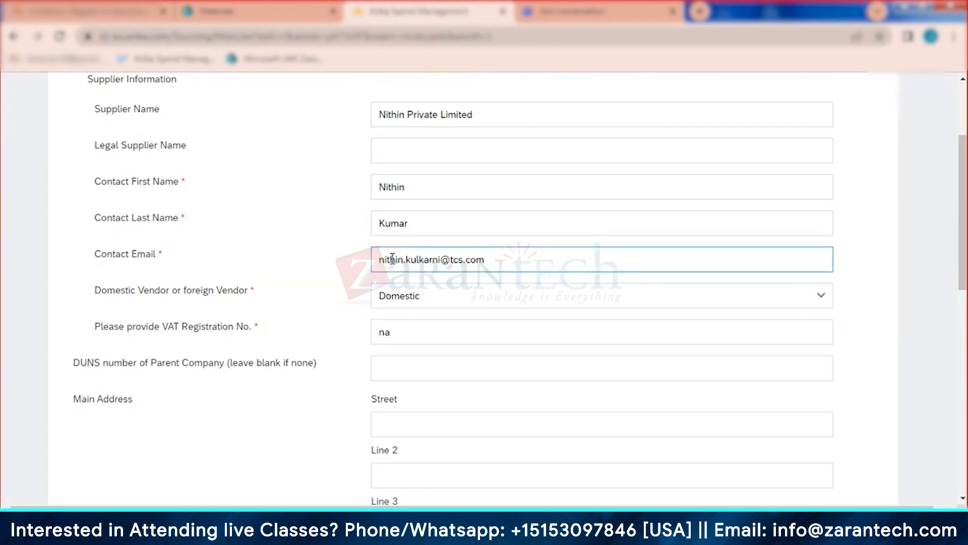
Step: Enter the address Street 6, Lanne 4, Bangalore, postal code 530001
{"action": "scroll", "coordinate": [432, 324], "scroll_direction": "down", "scroll_amount": 2}
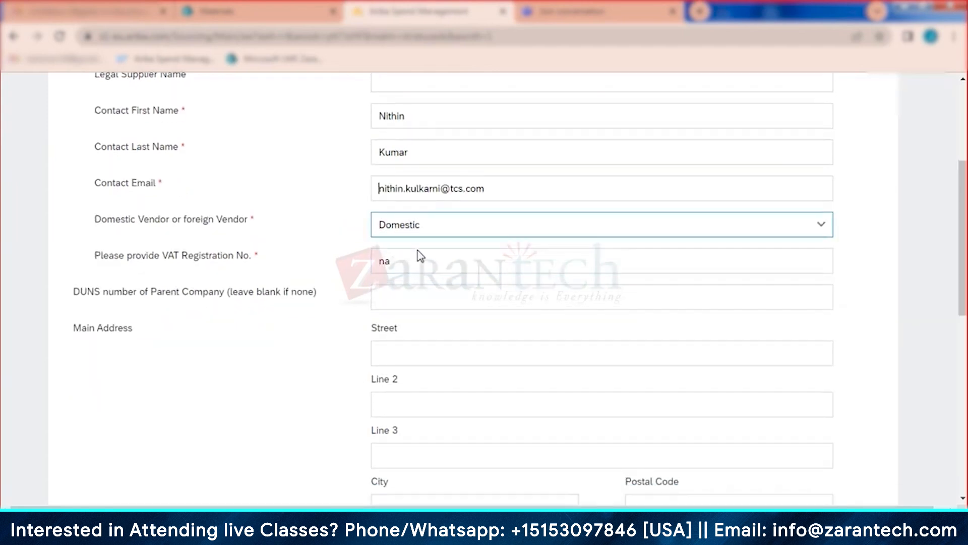
{"action": "left_click", "coordinate": [405, 355]}
{"action": "type", "text": "Stre"}
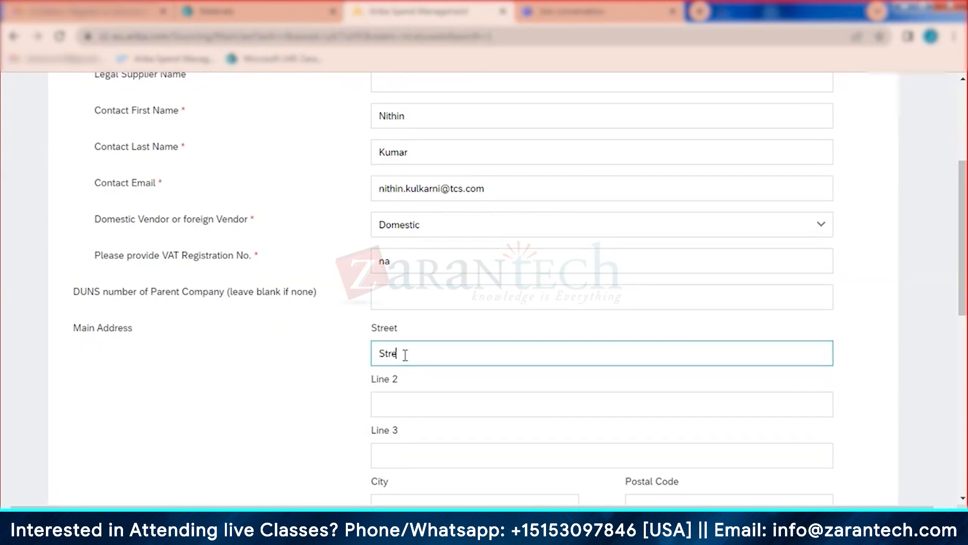
{"action": "type", "text": "et 6"}
{"action": "scroll", "coordinate": [398, 368], "scroll_direction": "down", "scroll_amount": 3}
{"action": "left_click", "coordinate": [402, 311]}
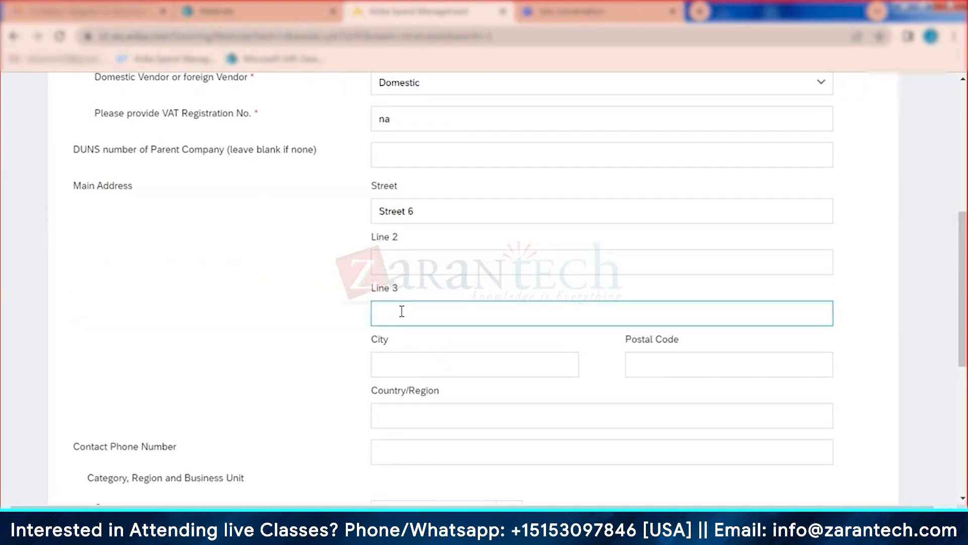
{"action": "type", "text": "Lann"}
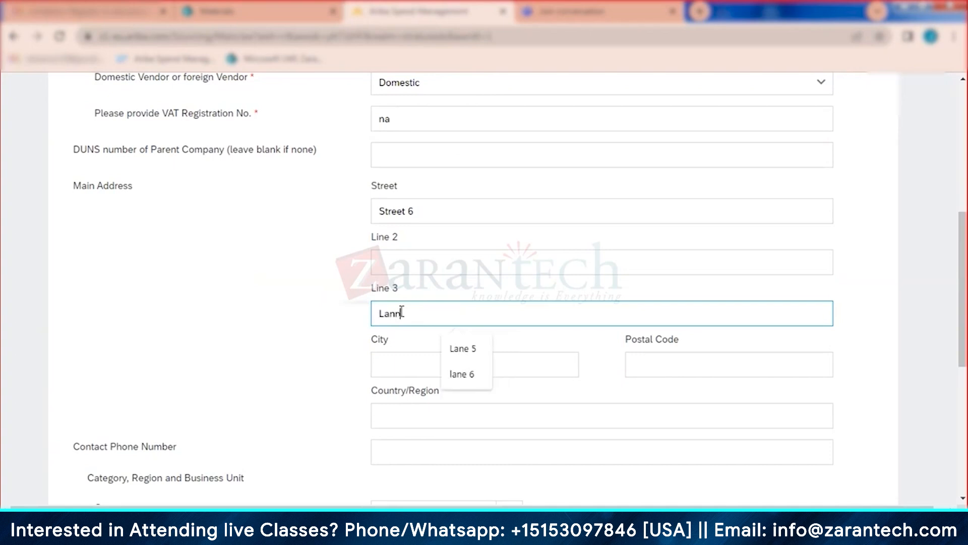
{"action": "type", "text": "e 4"}
{"action": "left_click", "coordinate": [401, 371]}
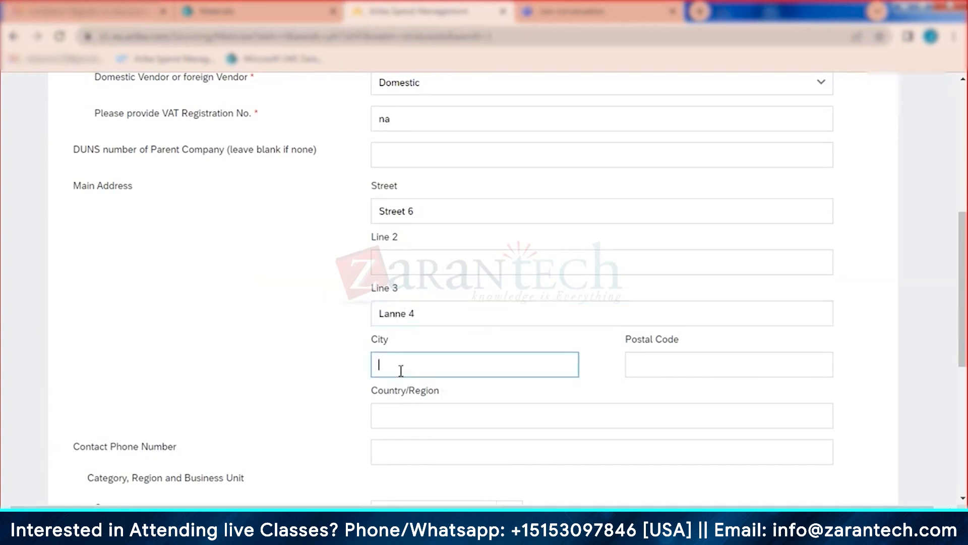
{"action": "type", "text": "Bangalore"}
{"action": "left_click", "coordinate": [741, 384]}
{"action": "left_click", "coordinate": [697, 356]}
{"action": "type", "text": "53001"}
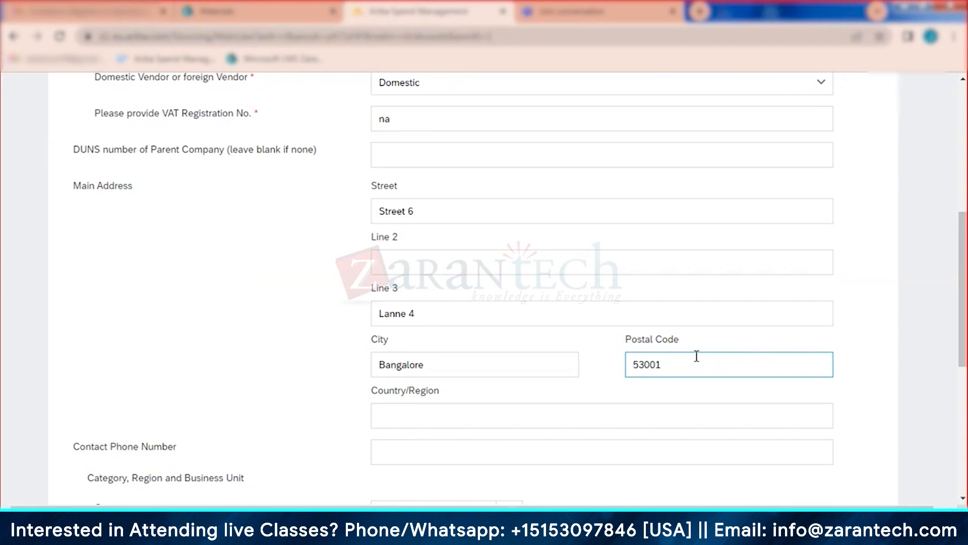
{"action": "type", "text": "0"}
Step: Set the country to India and the state to Karnataka
{"action": "left_click", "coordinate": [432, 419]}
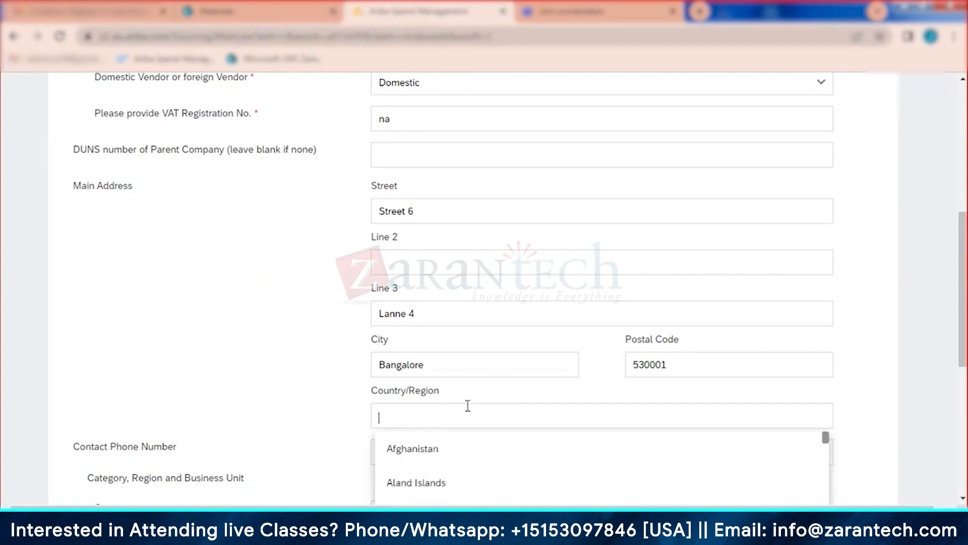
{"action": "type", "text": "India"}
{"action": "scroll", "coordinate": [461, 410], "scroll_direction": "down", "scroll_amount": 2}
{"action": "left_click", "coordinate": [428, 422]}
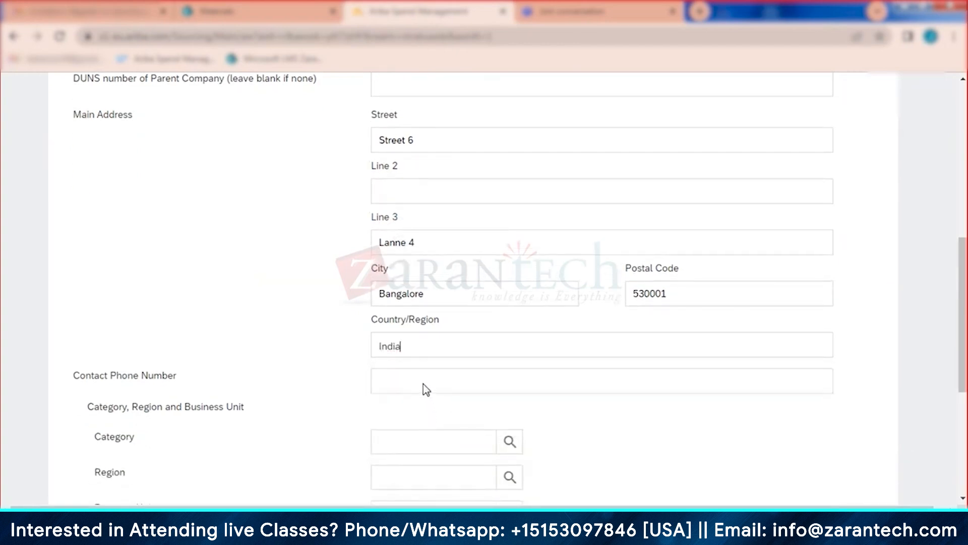
{"action": "left_click", "coordinate": [421, 391]}
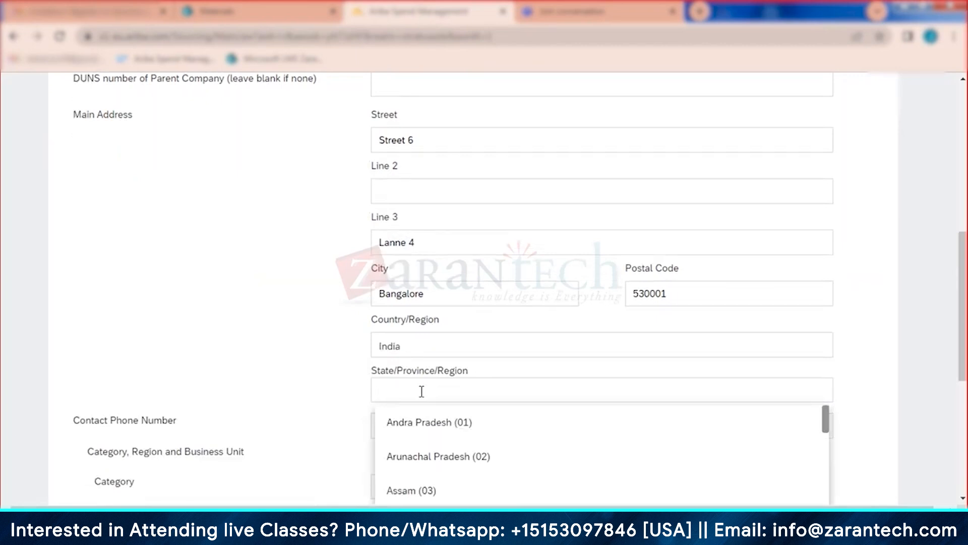
{"action": "type", "text": "karna"}
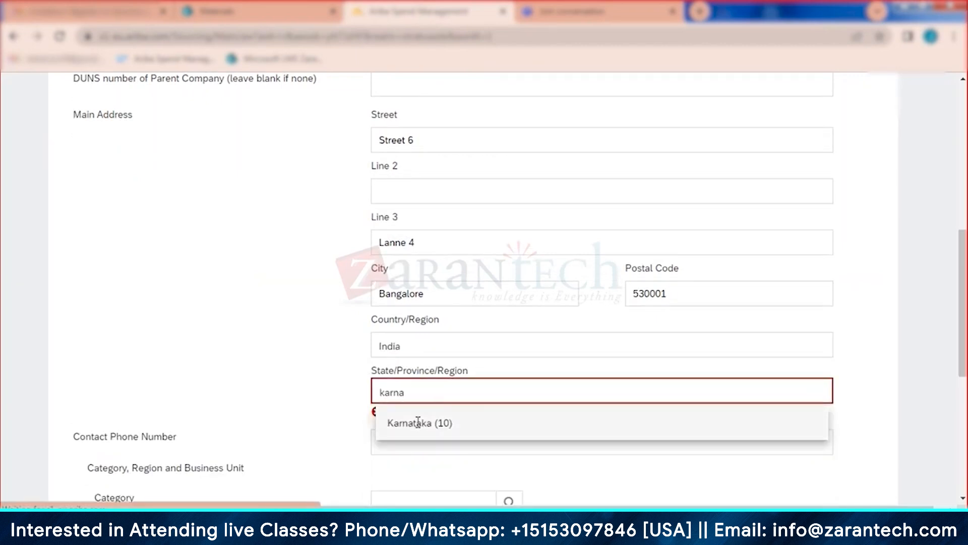
{"action": "left_click", "coordinate": [417, 422]}
{"action": "scroll", "coordinate": [530, 428], "scroll_direction": "down", "scroll_amount": 4}
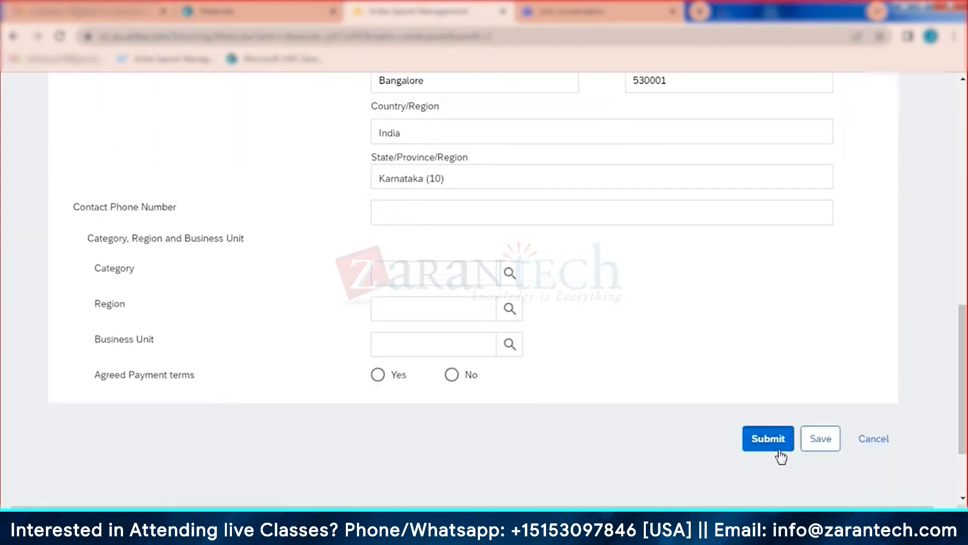
Step: Submit the Nithin Private Limited request, ignoring possible matching suppliers, and finish with Done
{"action": "left_click", "coordinate": [769, 438]}
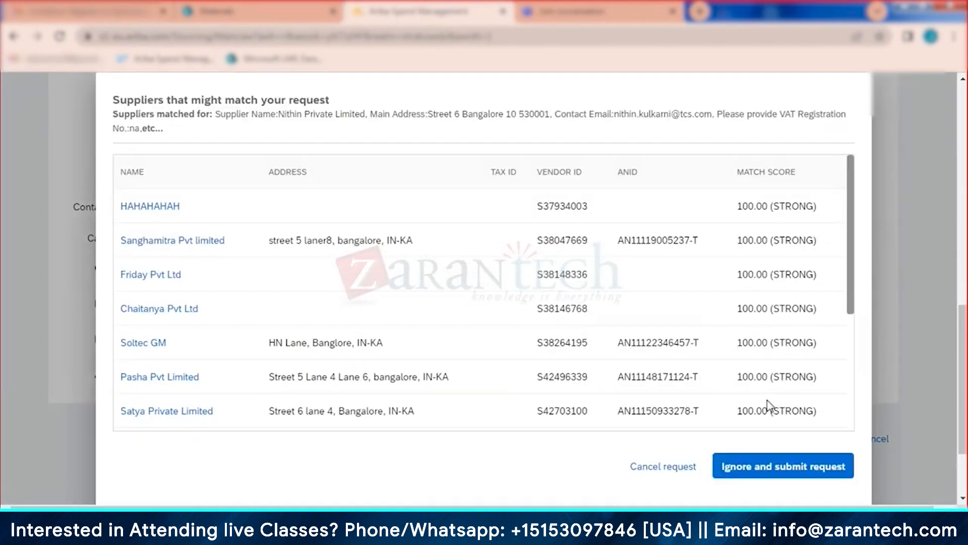
{"action": "left_click", "coordinate": [775, 469]}
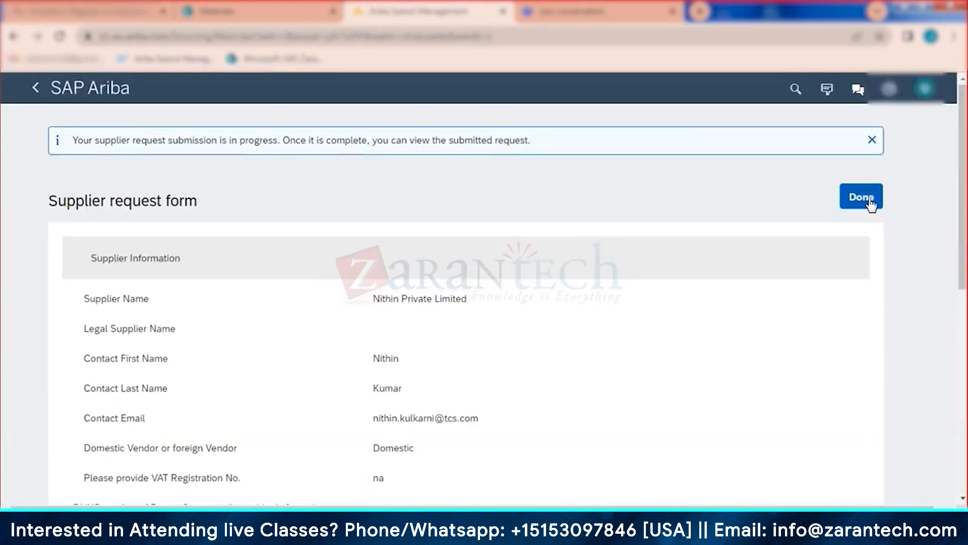
{"action": "left_click", "coordinate": [871, 203]}
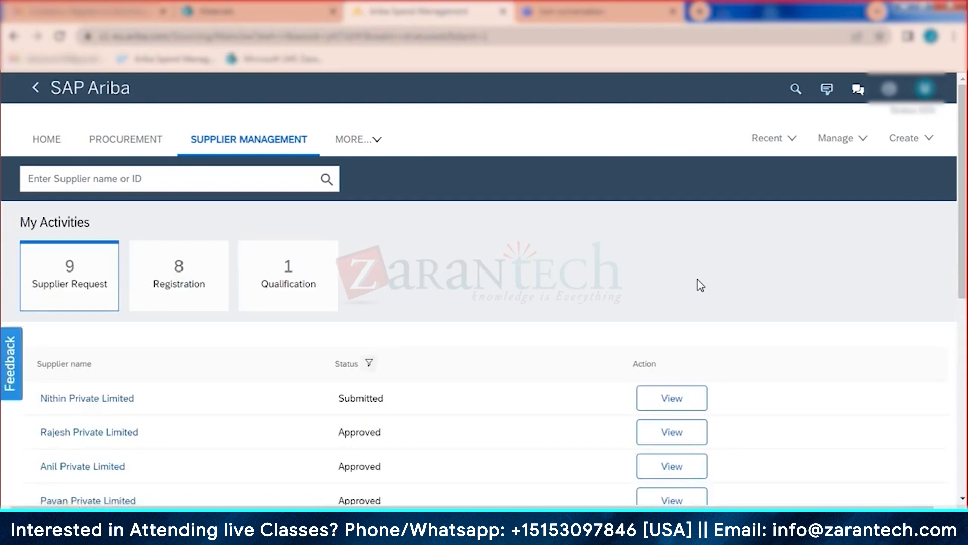
Step: Approve Nithin Private Limited's request with the comment 'ok' and return to Supplier Management
{"action": "left_click", "coordinate": [672, 401]}
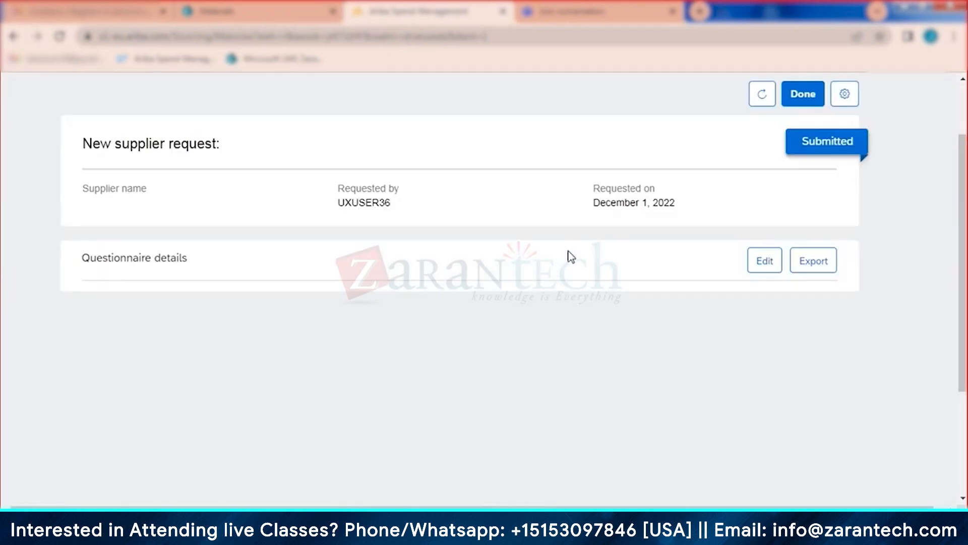
{"action": "left_click", "coordinate": [767, 103]}
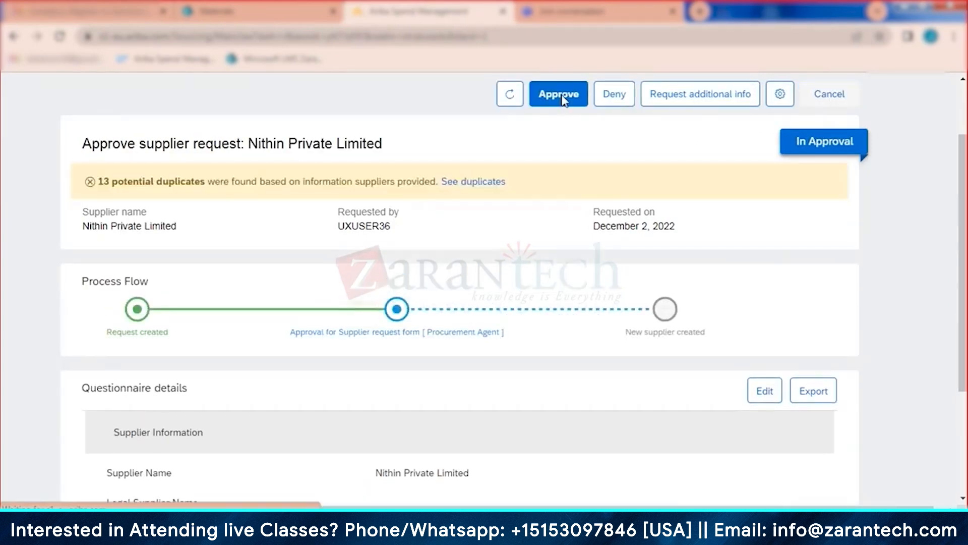
{"action": "left_click", "coordinate": [560, 95]}
{"action": "type", "text": "ok"}
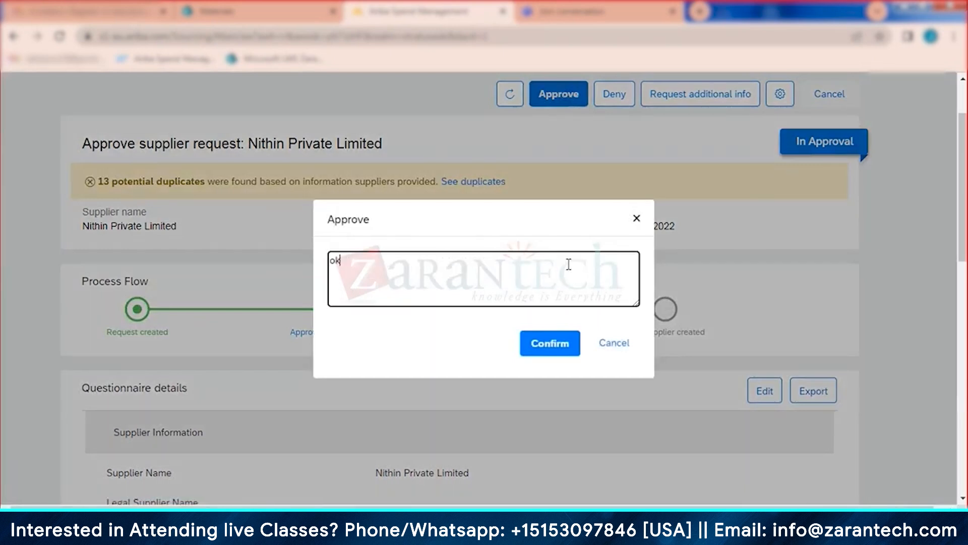
{"action": "left_click", "coordinate": [553, 353]}
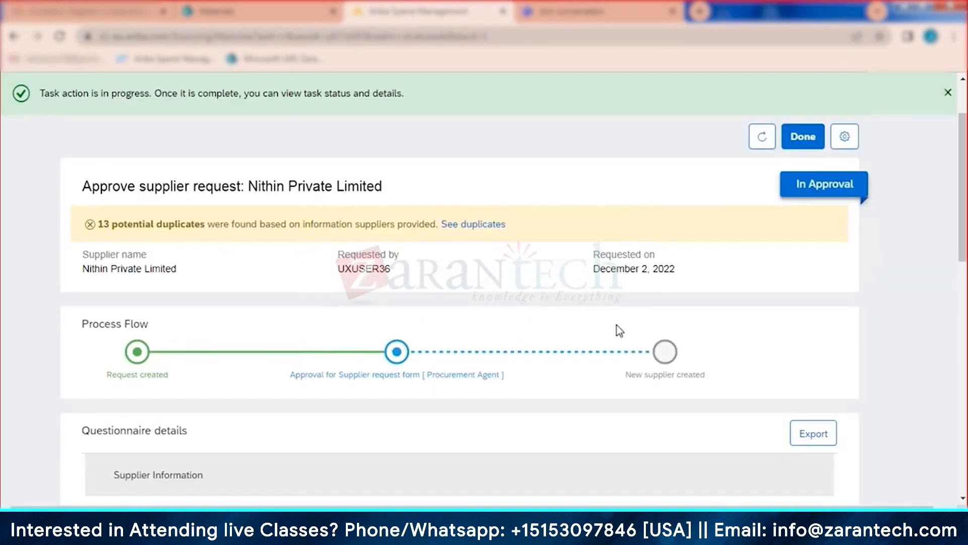
{"action": "left_click", "coordinate": [761, 144]}
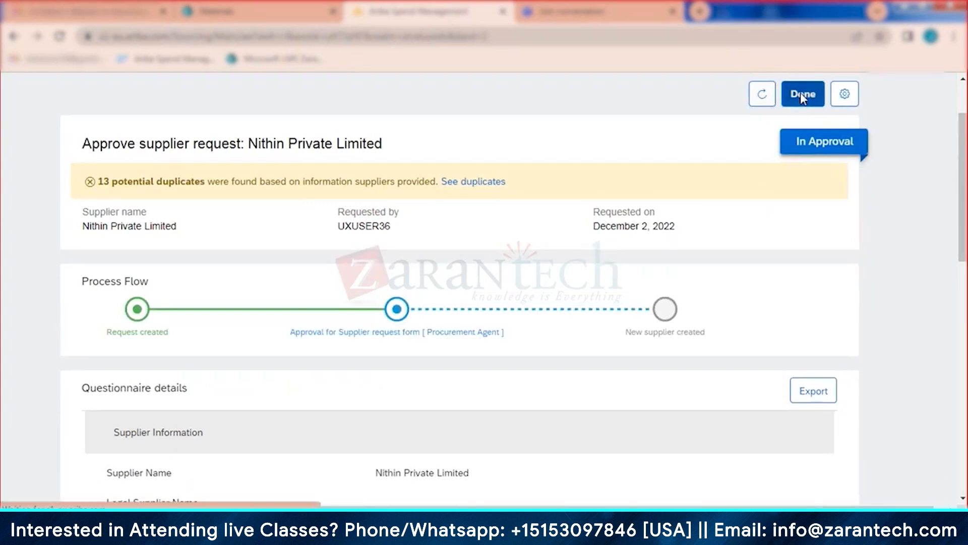
{"action": "left_click", "coordinate": [801, 93]}
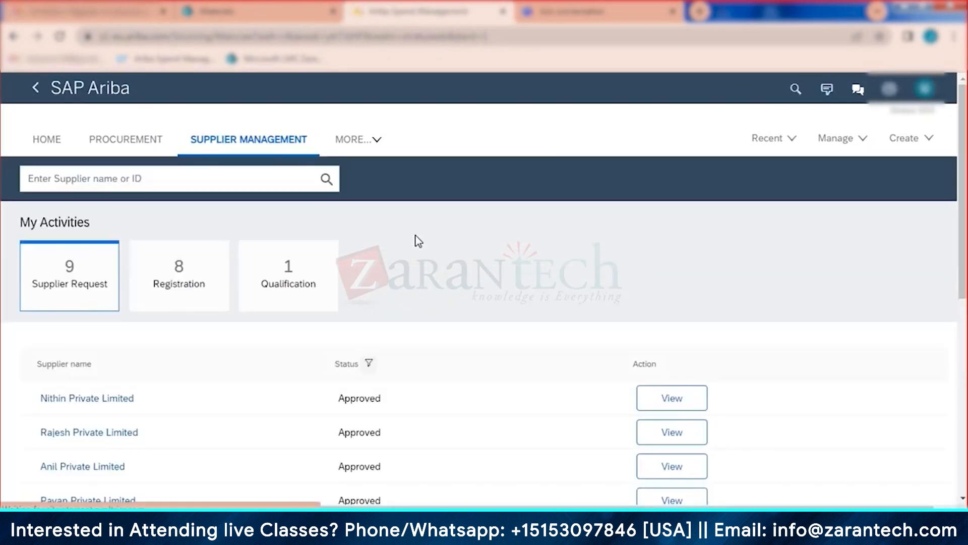
Step: From Nithin Private Limited's supplier profile, send a Registration invite to the recipient
{"action": "left_click", "coordinate": [686, 397]}
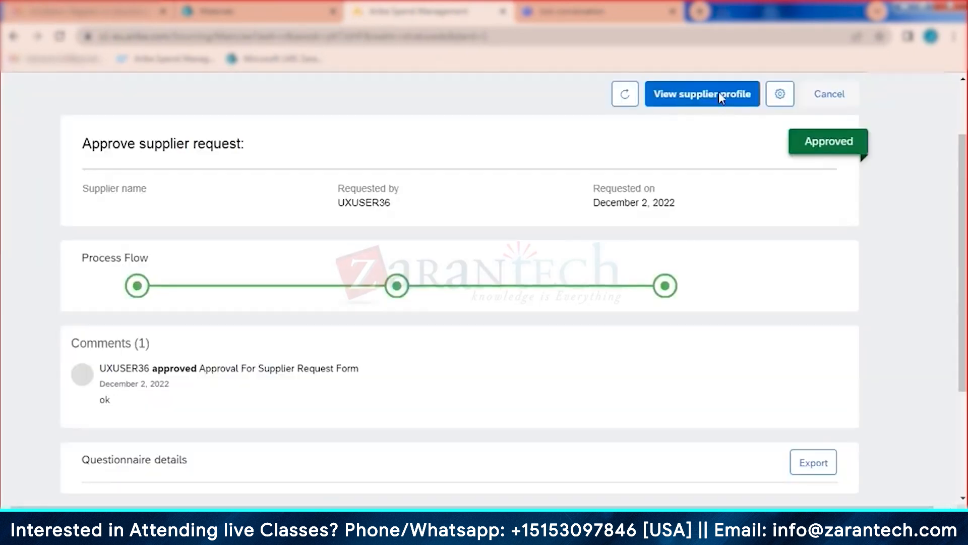
{"action": "left_click", "coordinate": [713, 96]}
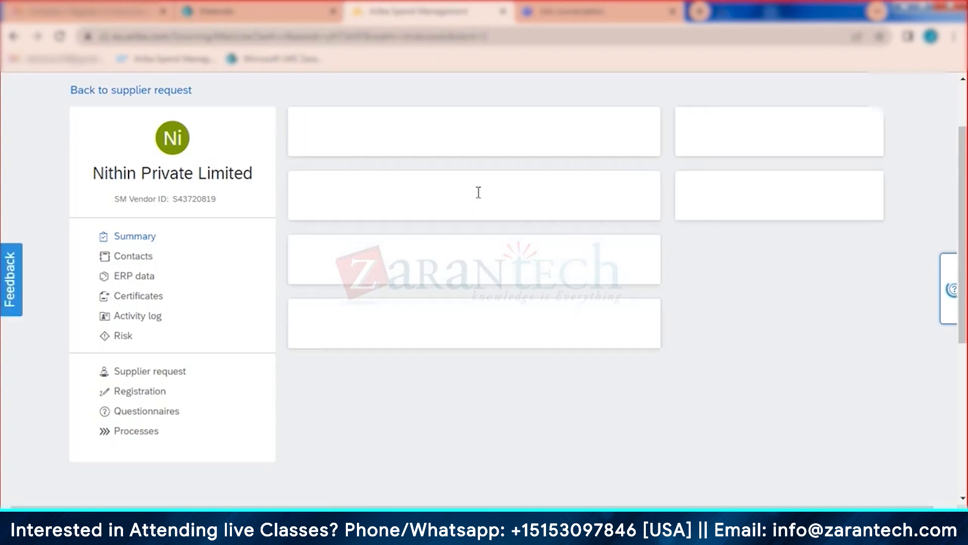
{"action": "left_click", "coordinate": [135, 395]}
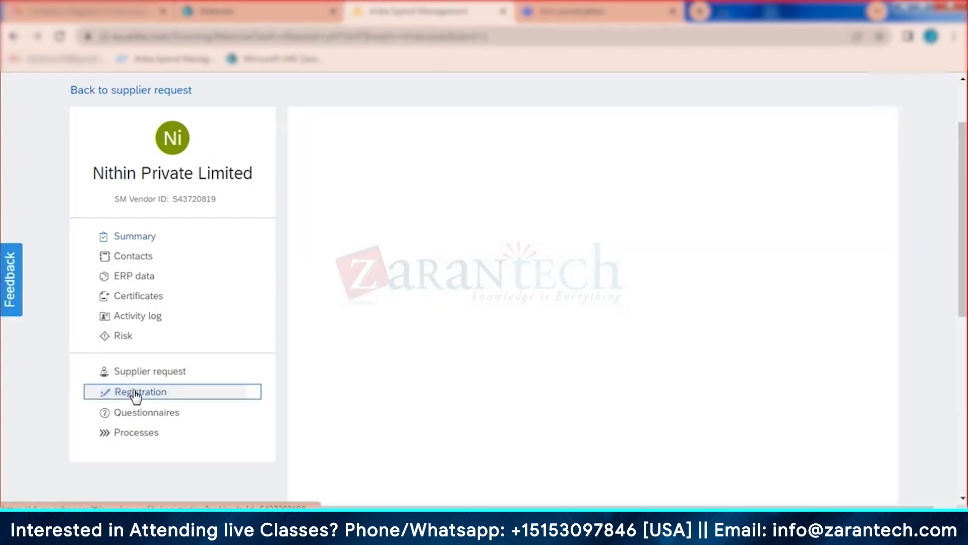
{"action": "left_click", "coordinate": [497, 208]}
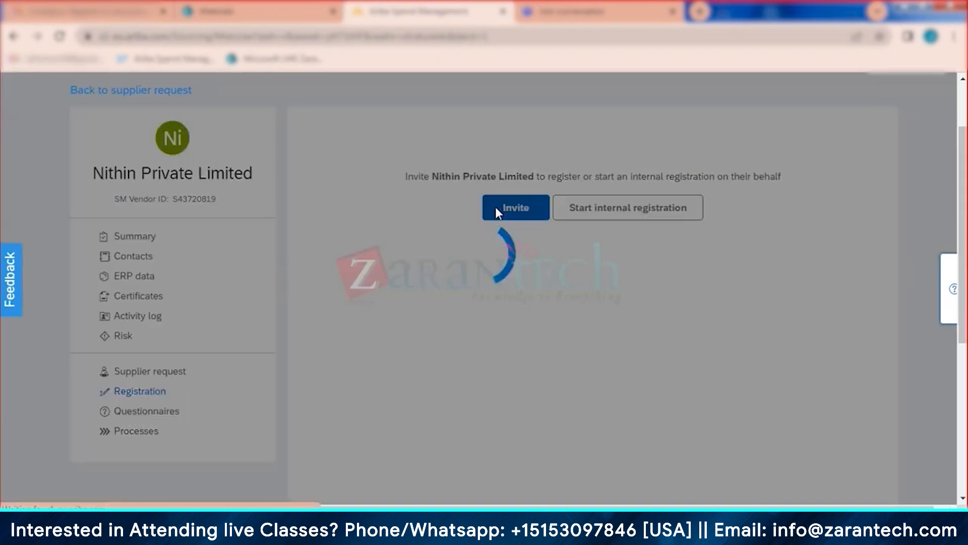
{"action": "scroll", "coordinate": [605, 328], "scroll_direction": "down", "scroll_amount": 3}
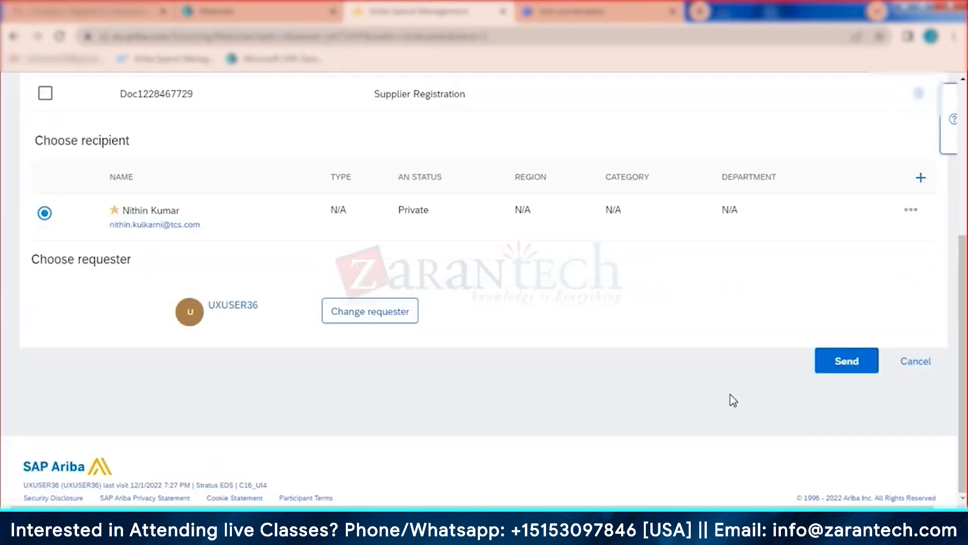
{"action": "left_click", "coordinate": [847, 361]}
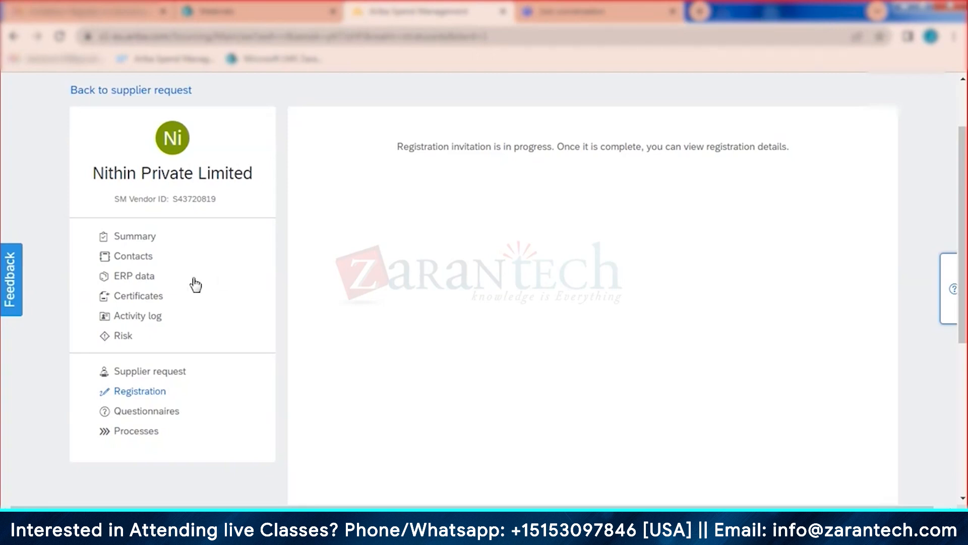
Step: Confirm Nithin Private Limited's registration shows Invited, then start a new Supplier Request
{"action": "left_click", "coordinate": [136, 238]}
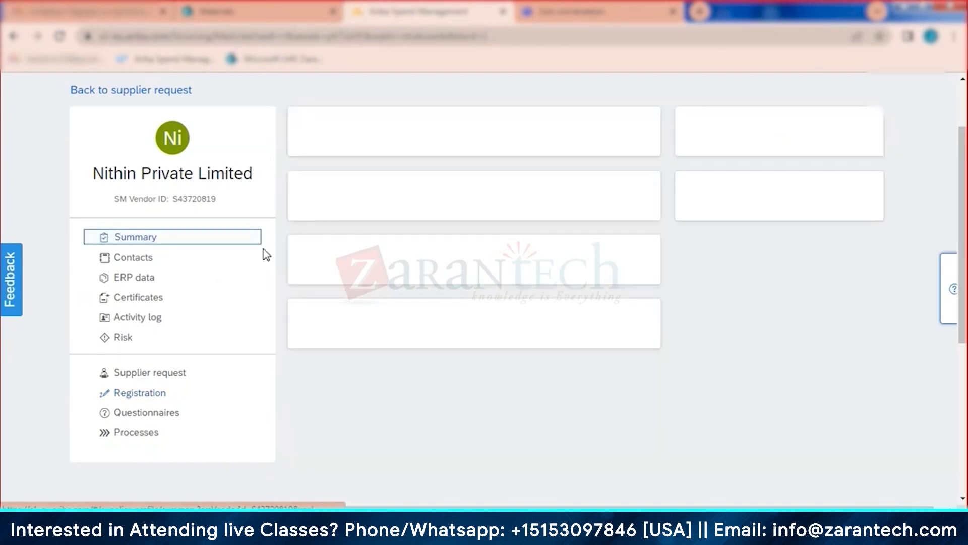
{"action": "left_click", "coordinate": [140, 394]}
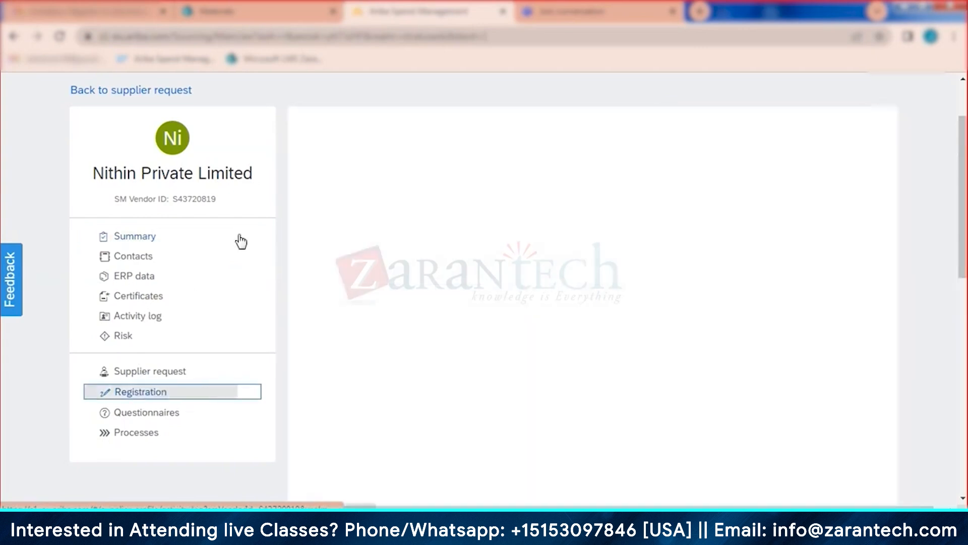
{"action": "left_click", "coordinate": [147, 237]}
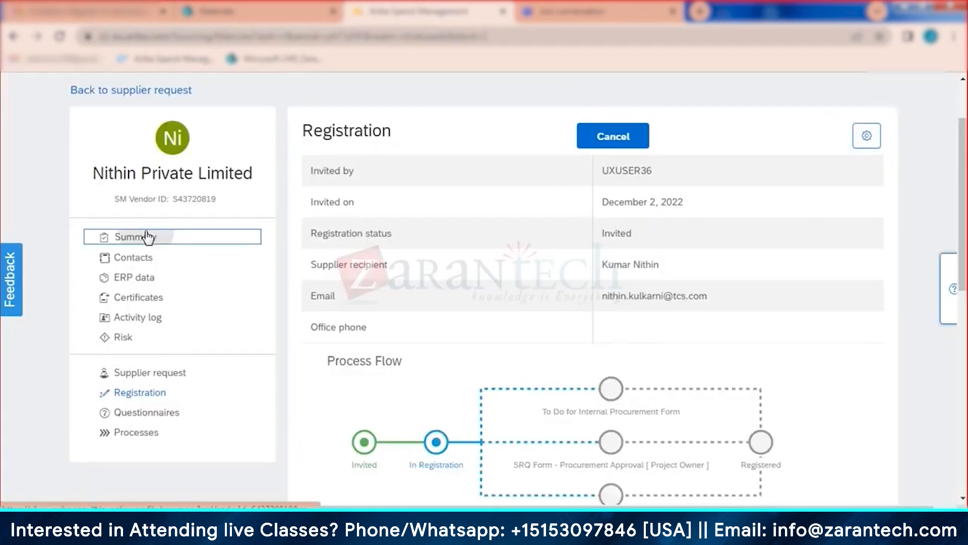
{"action": "scroll", "coordinate": [368, 313], "scroll_direction": "up", "scroll_amount": 3}
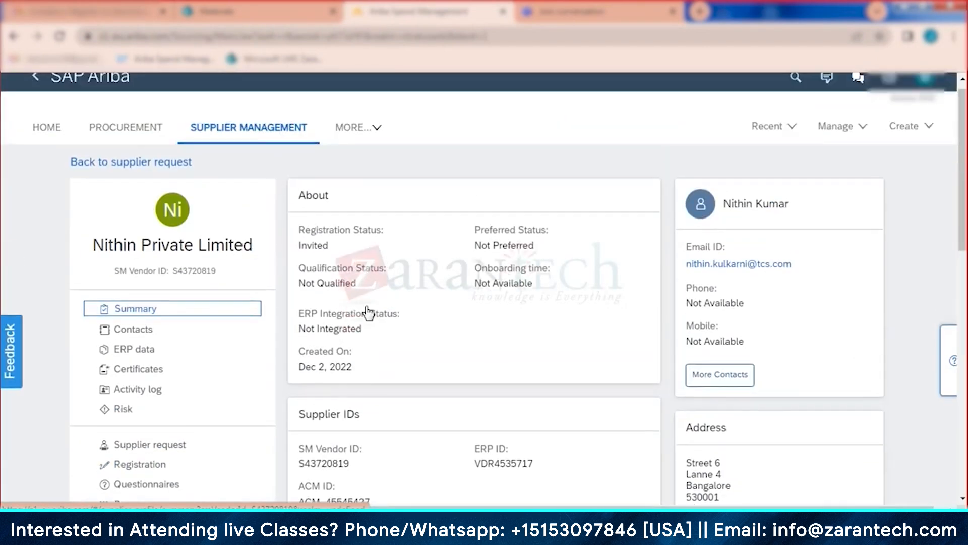
{"action": "left_click", "coordinate": [909, 139]}
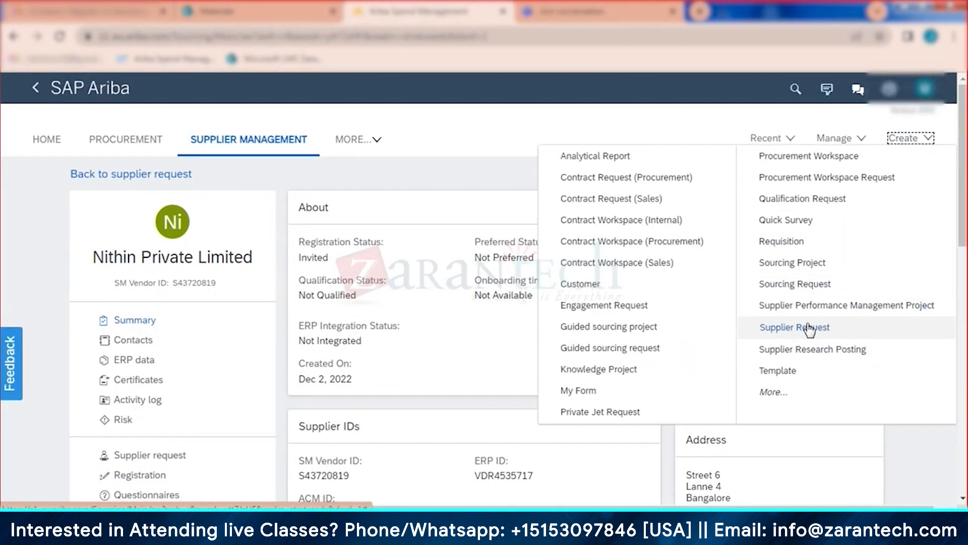
{"action": "left_click", "coordinate": [810, 327]}
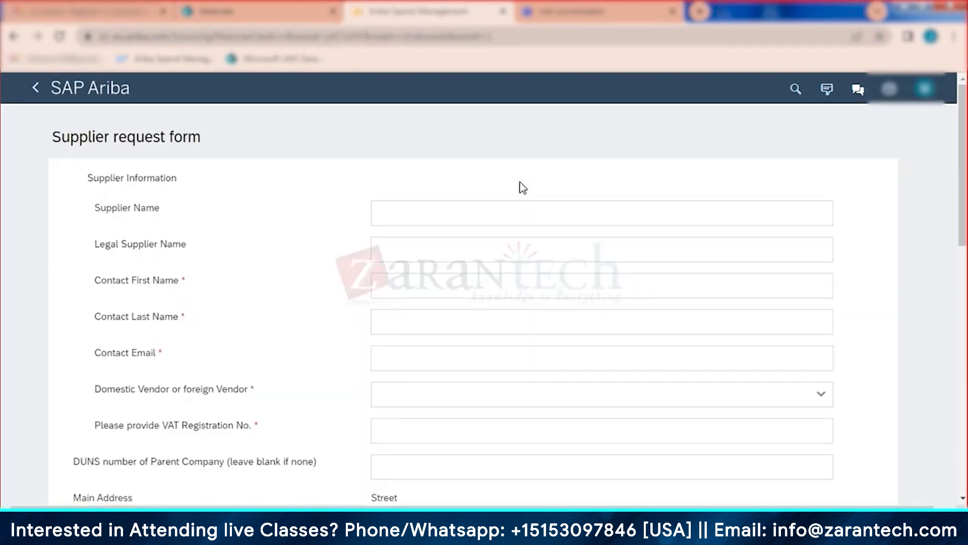
Step: Enter supplier name Srinivas Private Limited and fill in, correcting, the contact's first and last names
{"action": "left_click", "coordinate": [491, 213]}
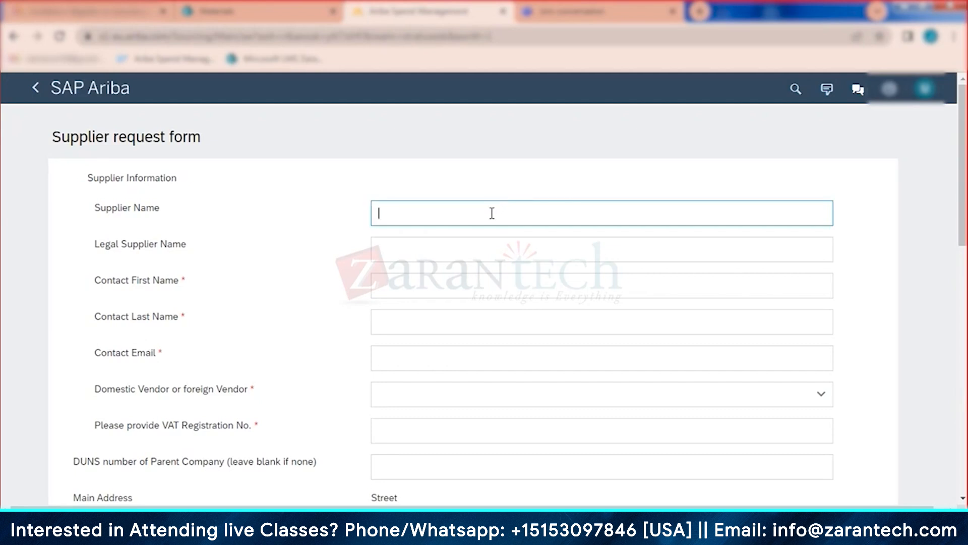
{"action": "type", "text": "Srinivas"}
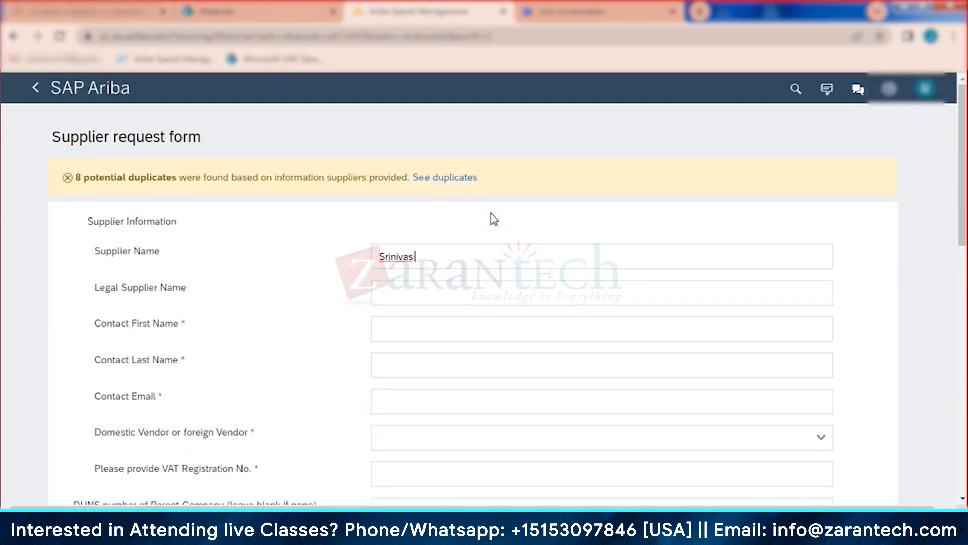
{"action": "type", "text": " Private Limited"}
{"action": "left_click", "coordinate": [410, 325]}
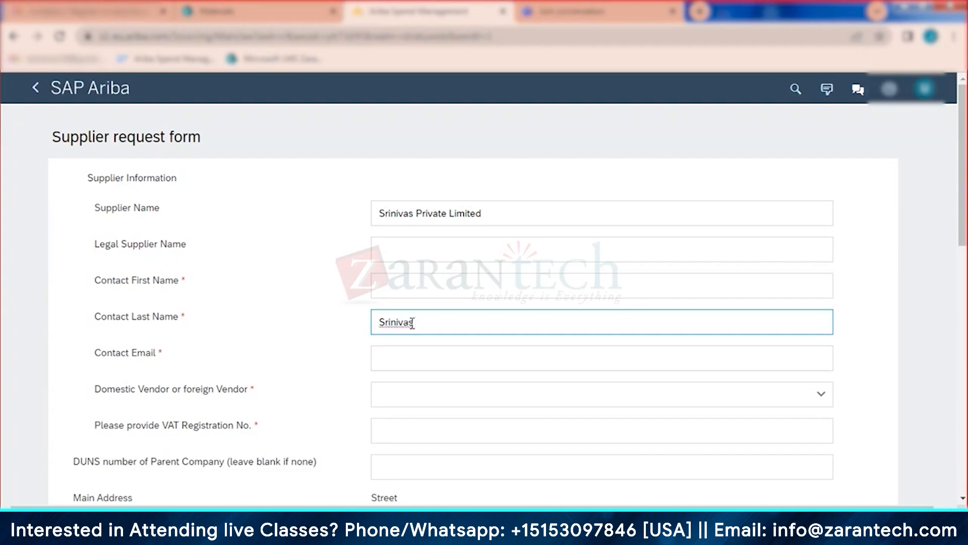
{"action": "left_click", "coordinate": [410, 359]}
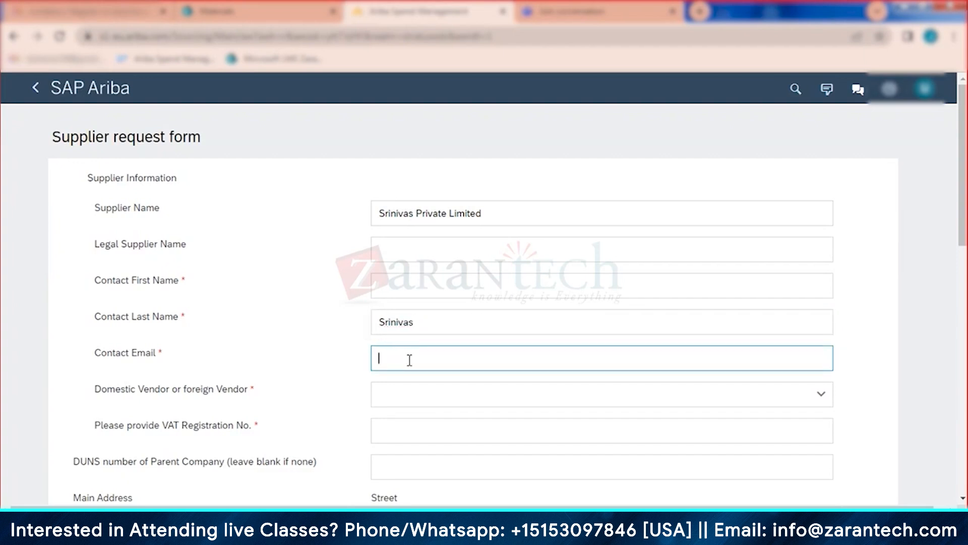
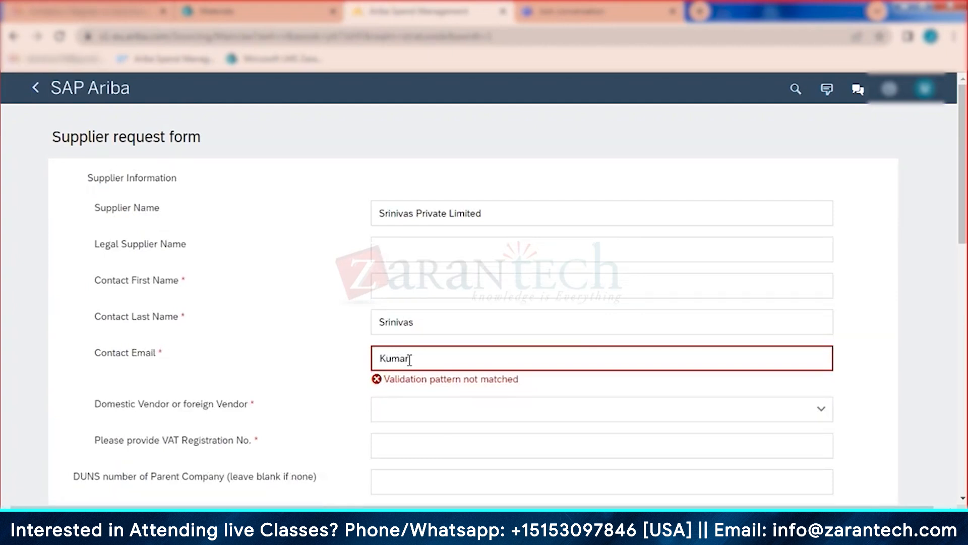
{"action": "left_click_drag", "start_coordinate": [428, 406], "coordinate": [320, 411]}
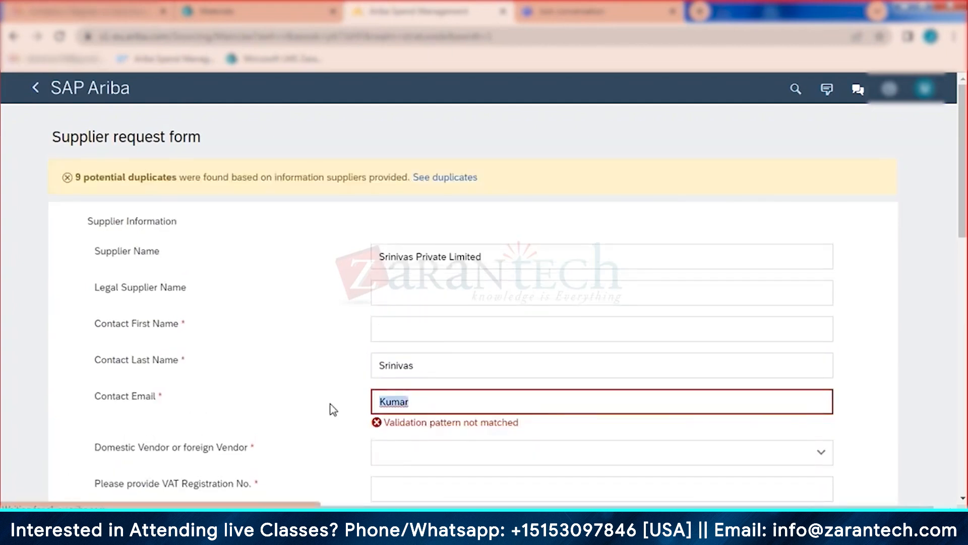
{"action": "key", "text": "BackSpace"}
{"action": "left_click_drag", "start_coordinate": [418, 322], "coordinate": [349, 328]}
{"action": "key", "text": "ctrl+c"}
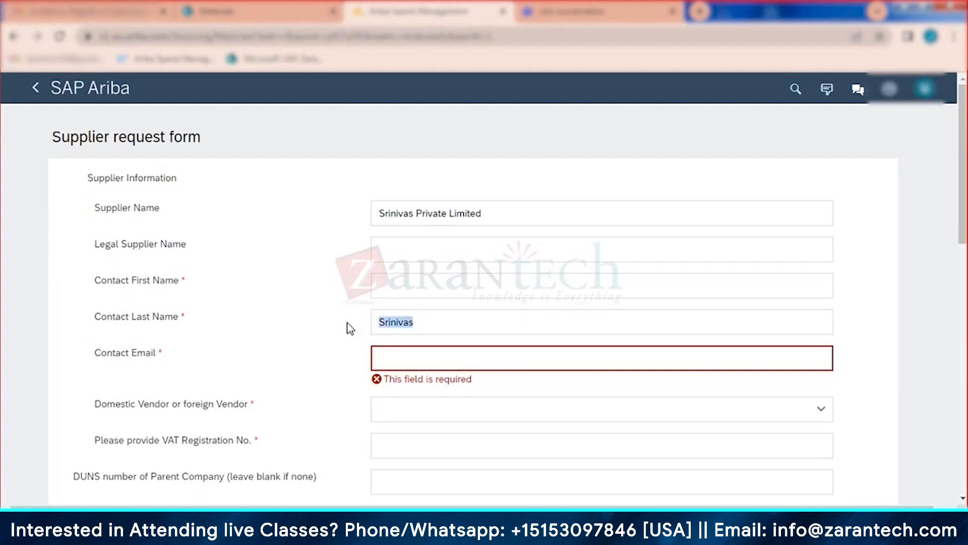
{"action": "key", "text": "BackSpace"}
{"action": "left_click", "coordinate": [390, 286]}
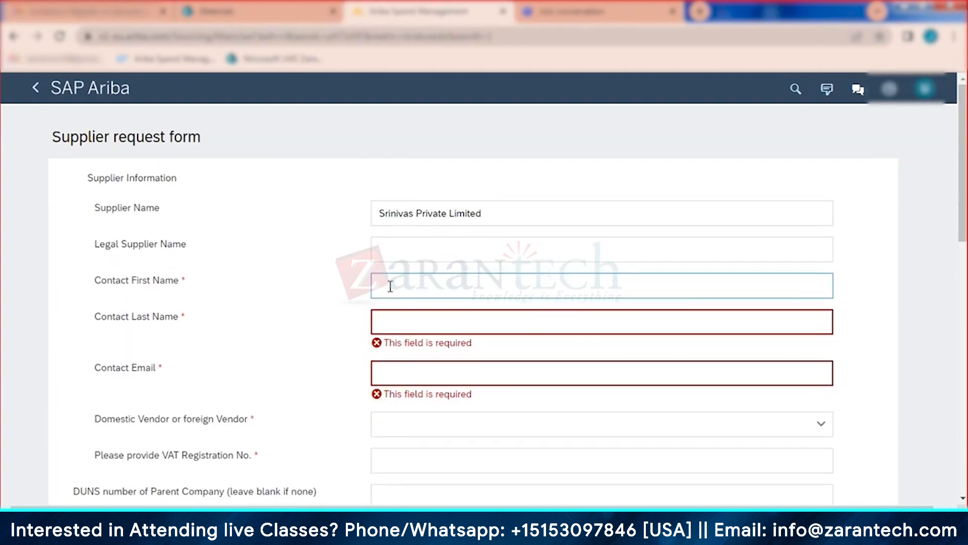
{"action": "key", "text": "ctrl+v"}
{"action": "left_click", "coordinate": [403, 324]}
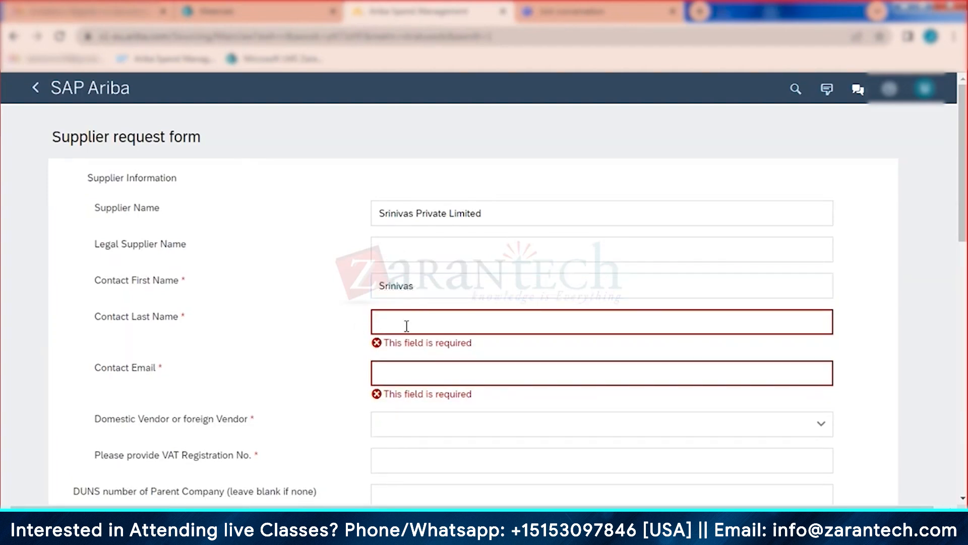
{"action": "type", "text": "Kumar"}
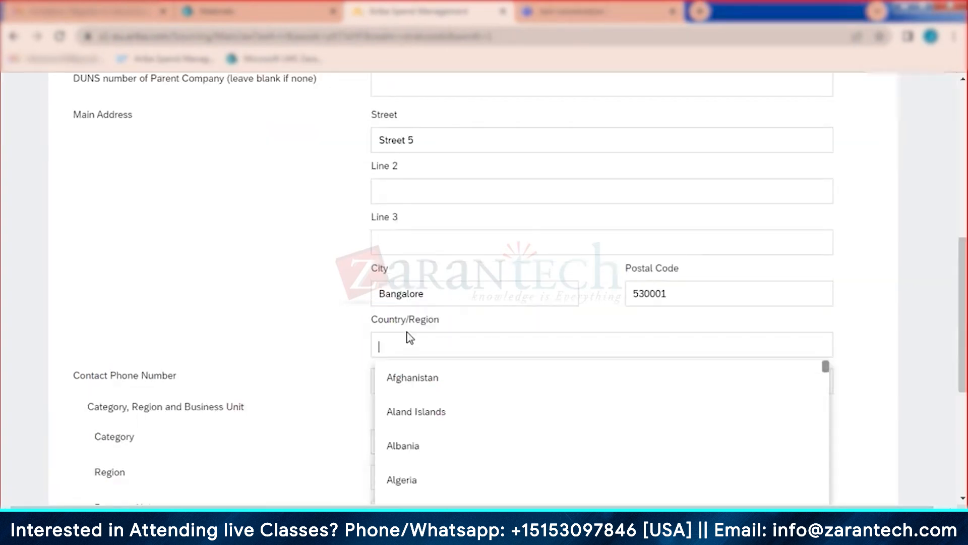
Step: Set country India and state Karnataka, then submit, ignoring possible duplicates
{"action": "type", "text": "india"}
{"action": "left_click", "coordinate": [406, 411]}
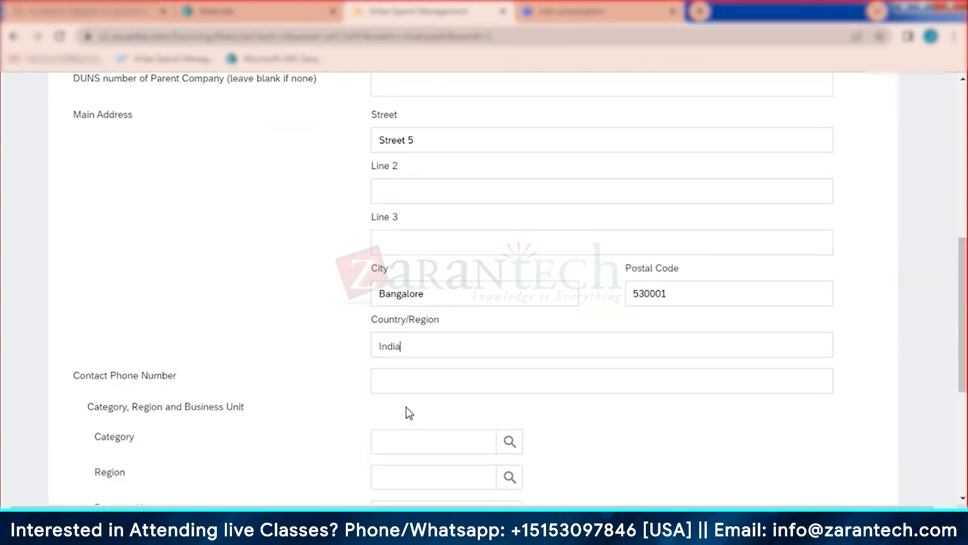
{"action": "left_click", "coordinate": [410, 390]}
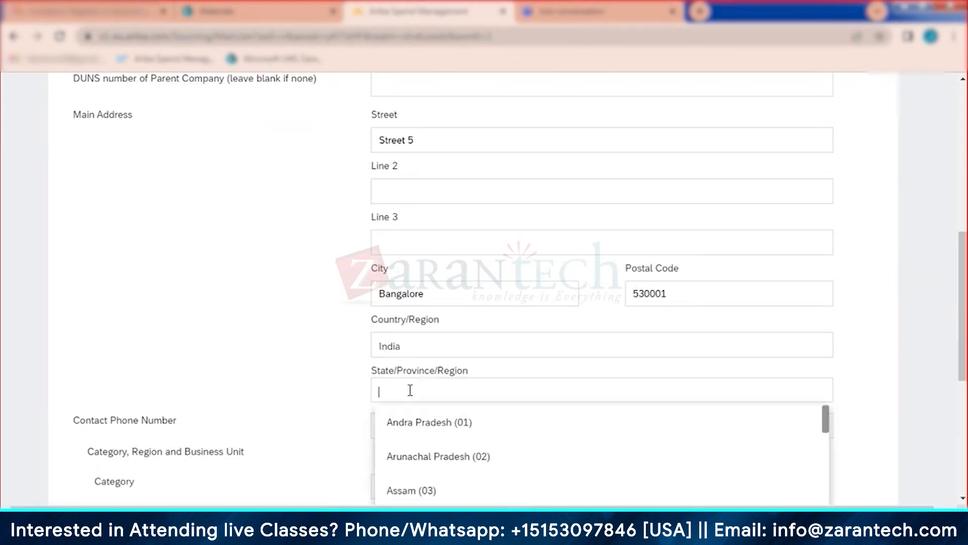
{"action": "type", "text": "karnat"}
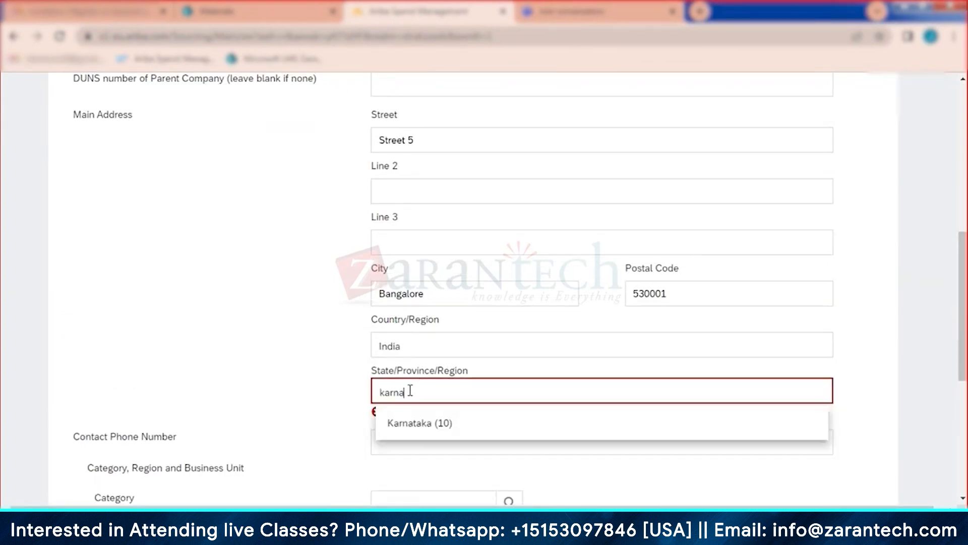
{"action": "left_click", "coordinate": [416, 433]}
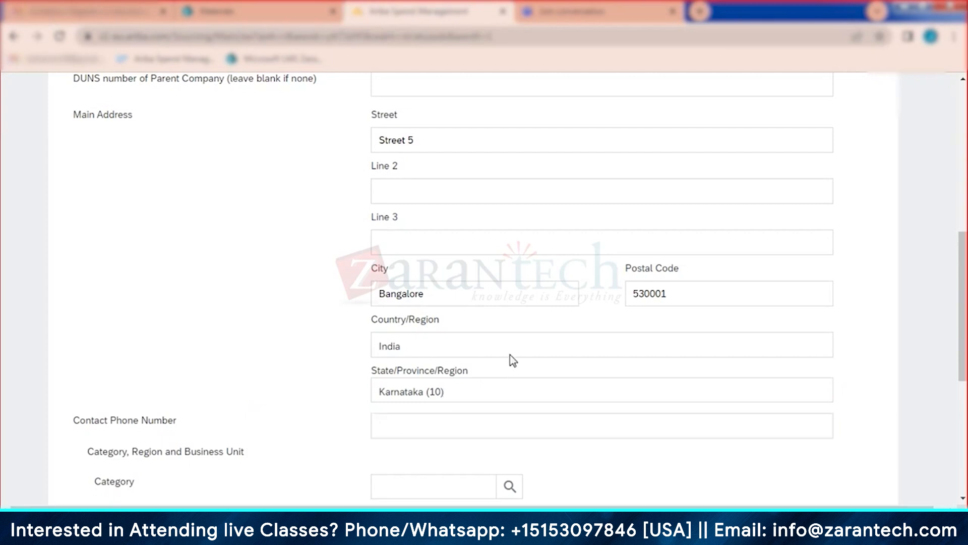
{"action": "scroll", "coordinate": [512, 361], "scroll_direction": "down", "scroll_amount": 5}
{"action": "left_click", "coordinate": [764, 453]}
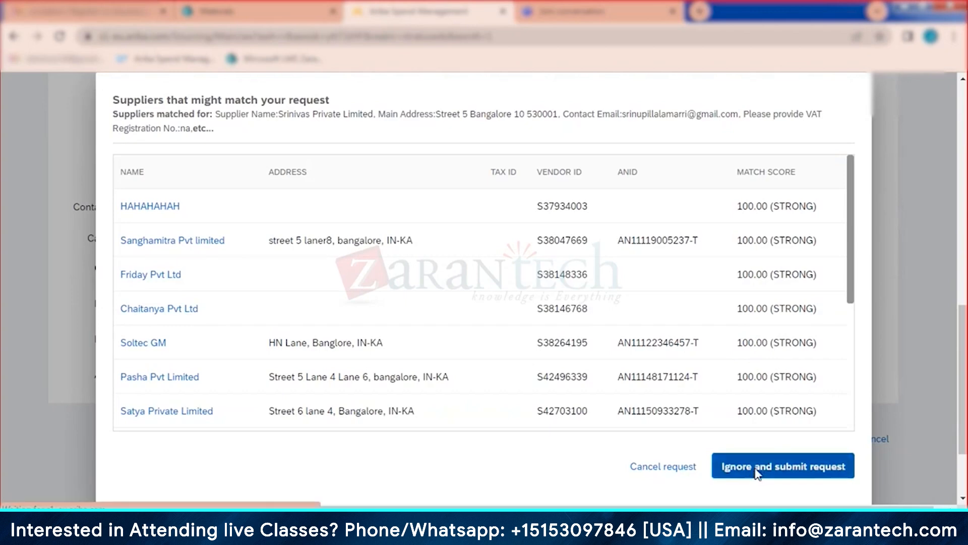
{"action": "left_click", "coordinate": [758, 470]}
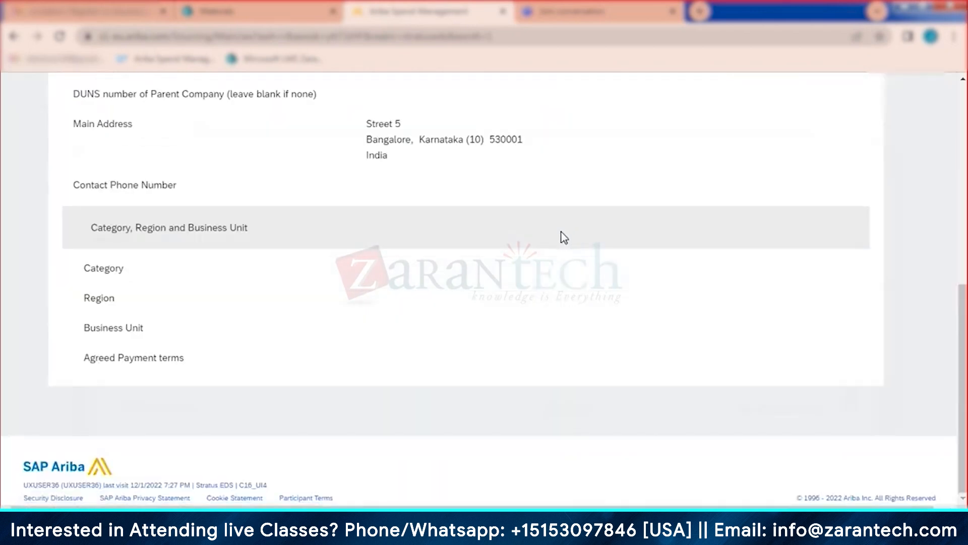
{"action": "scroll", "coordinate": [523, 243], "scroll_direction": "up", "scroll_amount": 6}
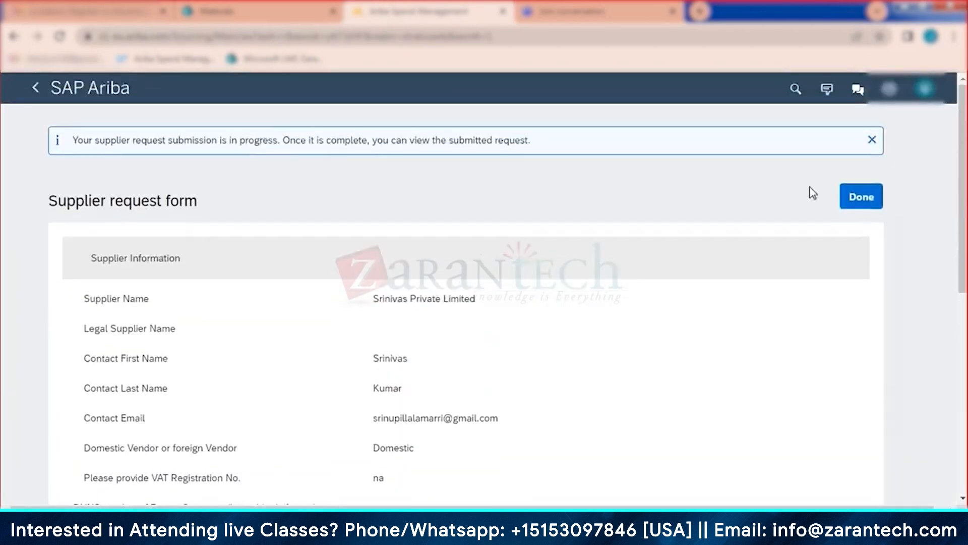
Step: Close the submitted request and reload the list so Srinivas Private Limited shows In Approval
{"action": "left_click", "coordinate": [862, 200]}
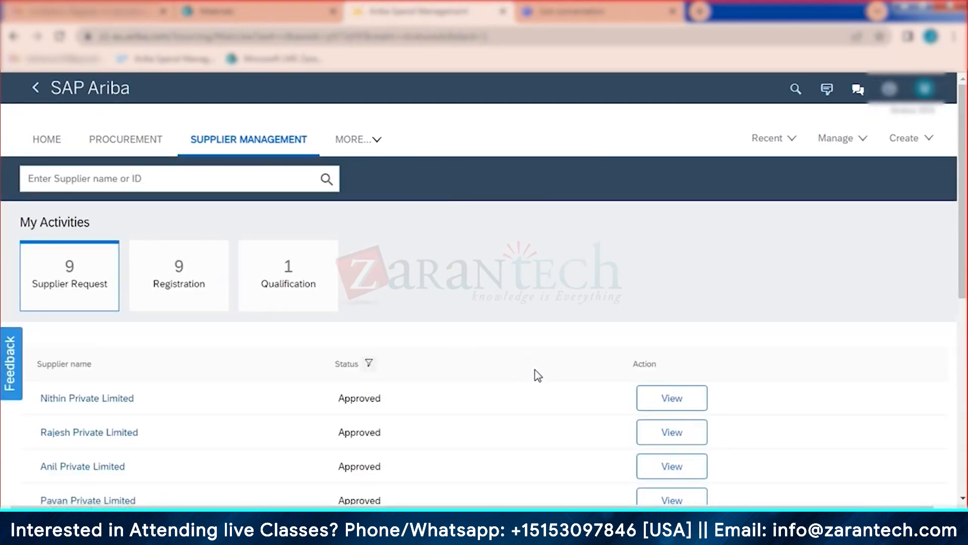
{"action": "scroll", "coordinate": [530, 338], "scroll_direction": "down", "scroll_amount": 3}
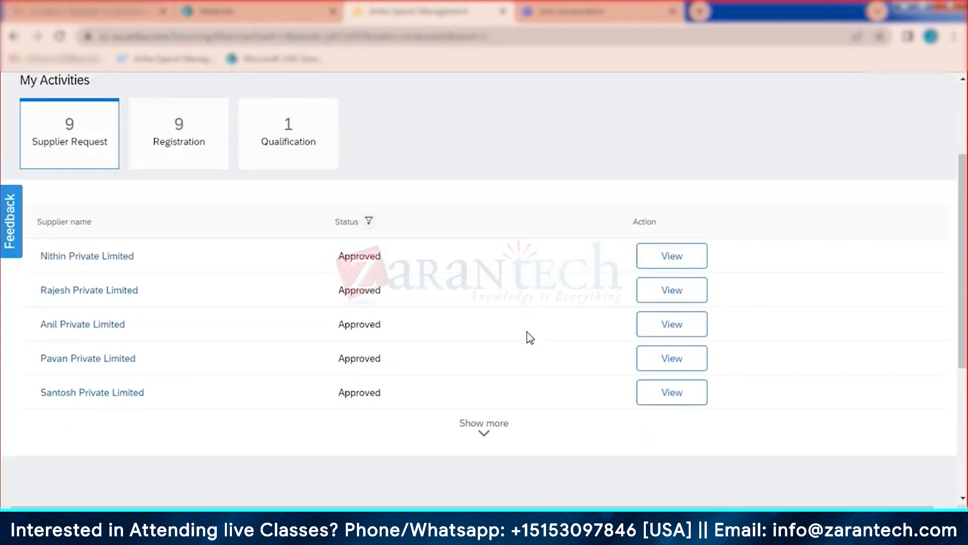
{"action": "left_click", "coordinate": [487, 427]}
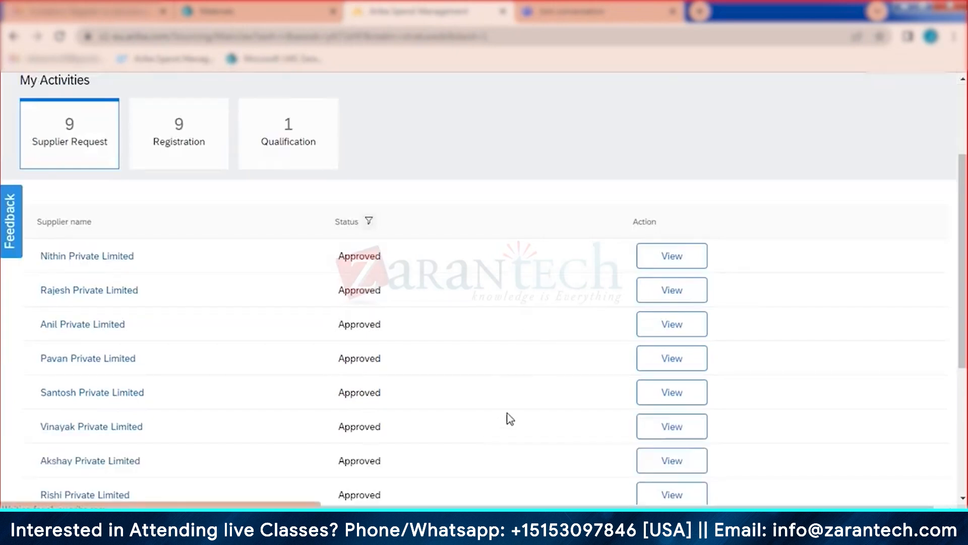
{"action": "scroll", "coordinate": [298, 418], "scroll_direction": "down", "scroll_amount": 2}
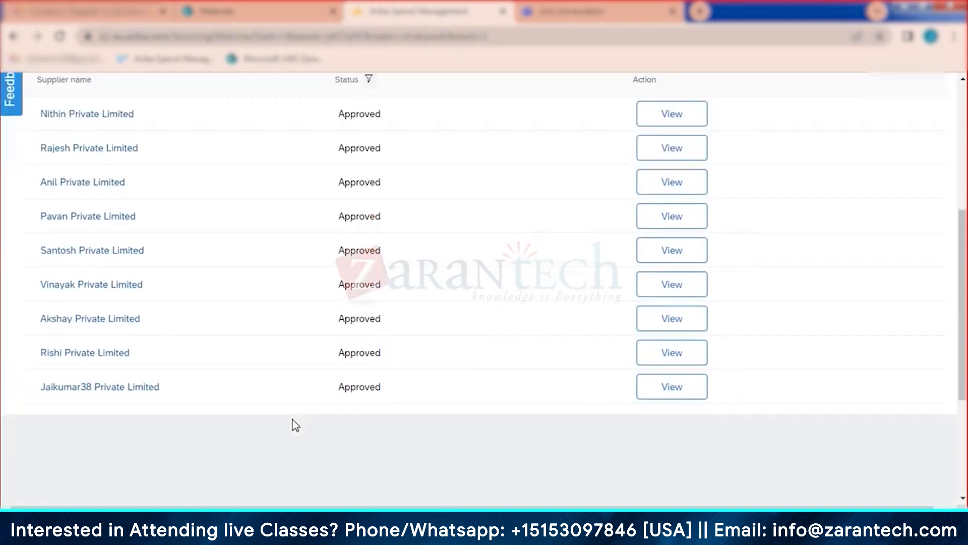
{"action": "scroll", "coordinate": [295, 424], "scroll_direction": "up", "scroll_amount": 5}
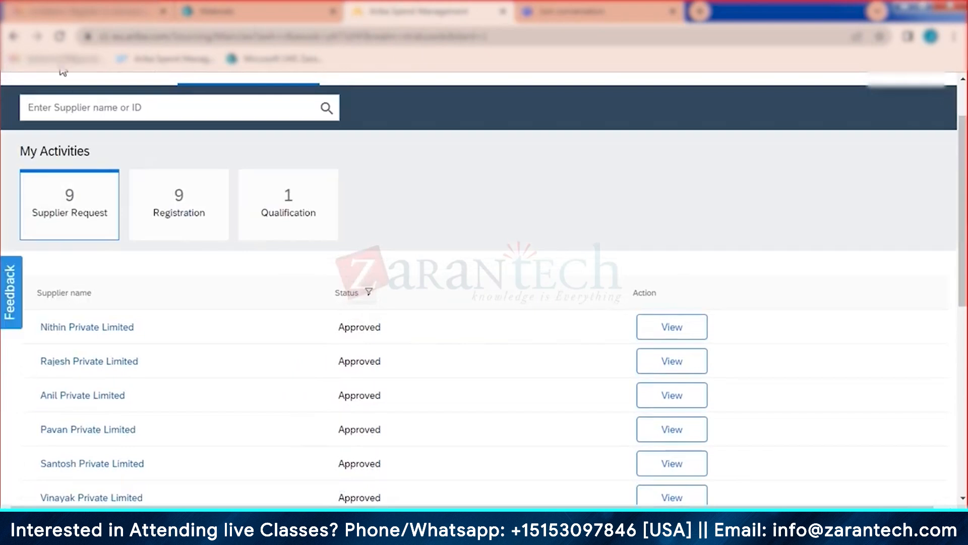
{"action": "scroll", "coordinate": [151, 134], "scroll_direction": "up", "scroll_amount": 2}
{"action": "left_click", "coordinate": [44, 141]}
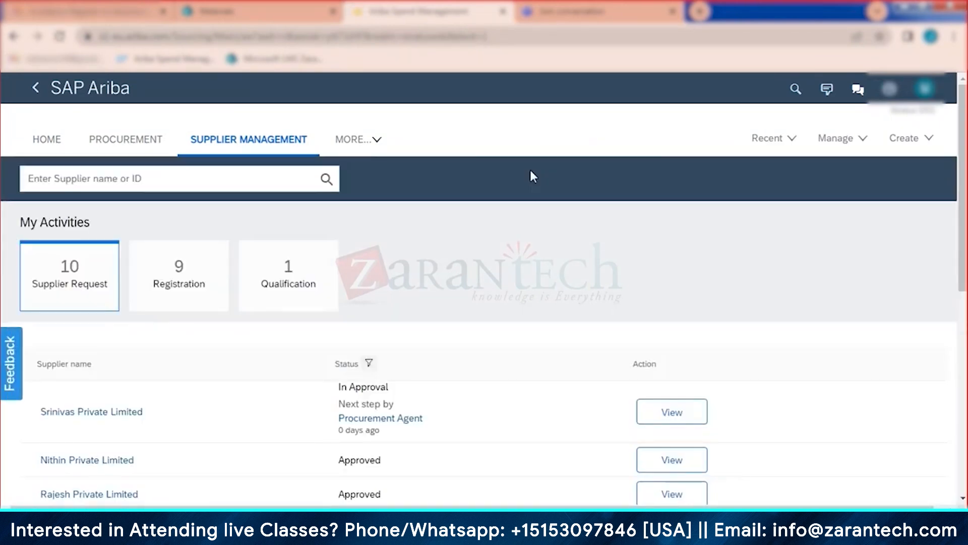
Step: Approve the Srinivas Private Limited request, refresh until it shows Approved, then choose Done
{"action": "left_click", "coordinate": [673, 424]}
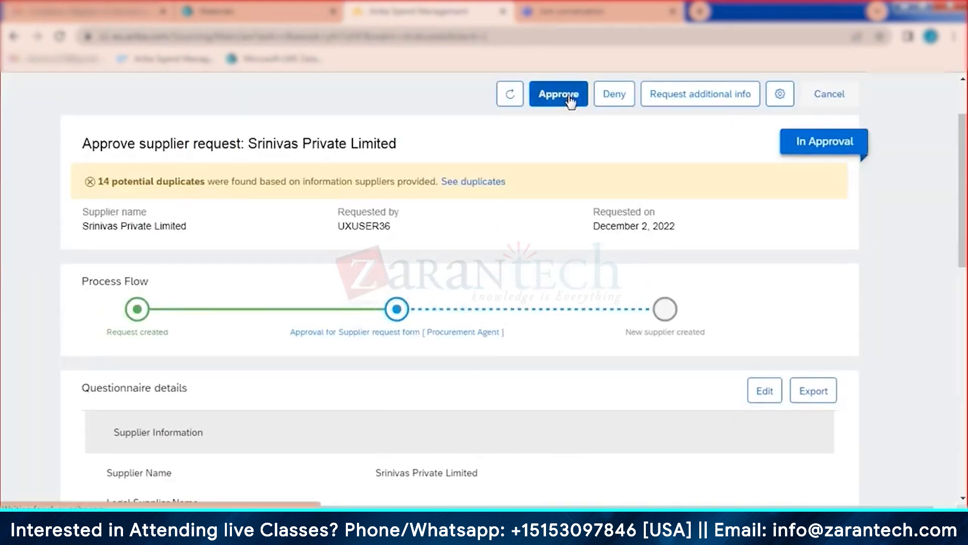
{"action": "left_click", "coordinate": [570, 100]}
{"action": "left_click", "coordinate": [549, 343]}
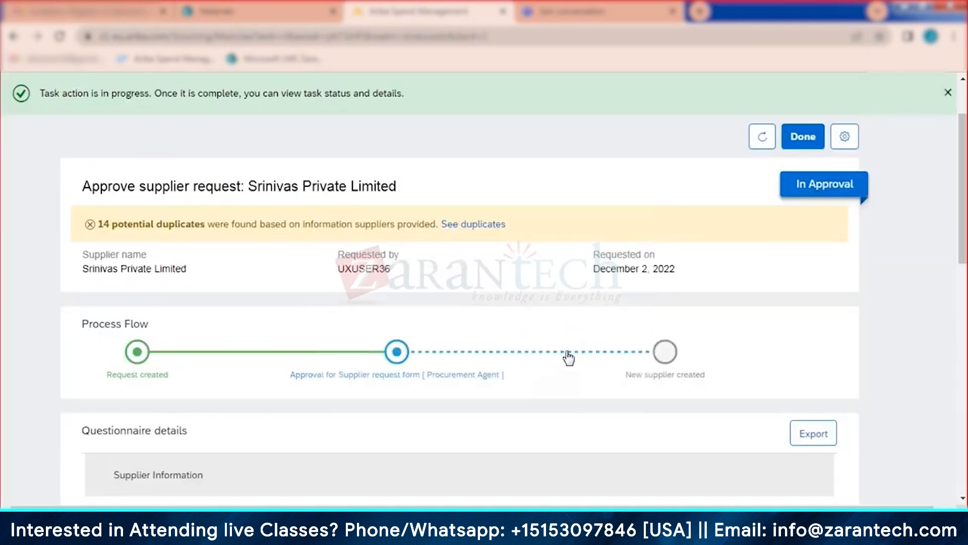
{"action": "left_click", "coordinate": [760, 141]}
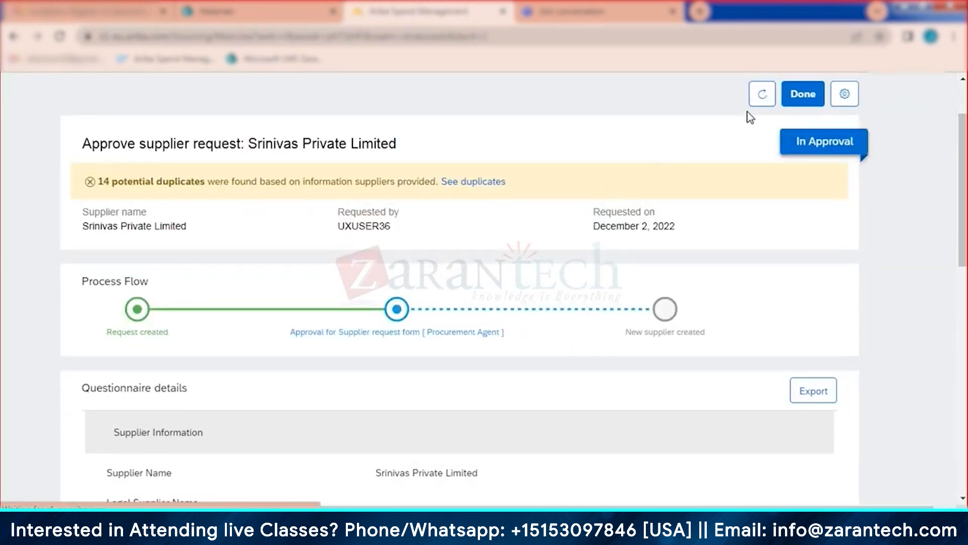
{"action": "left_click", "coordinate": [762, 95]}
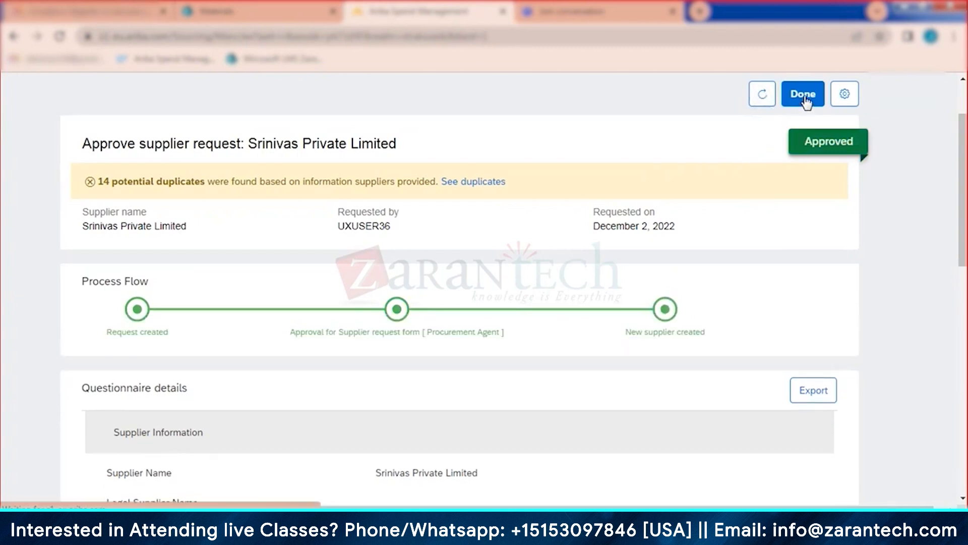
{"action": "left_click", "coordinate": [808, 95]}
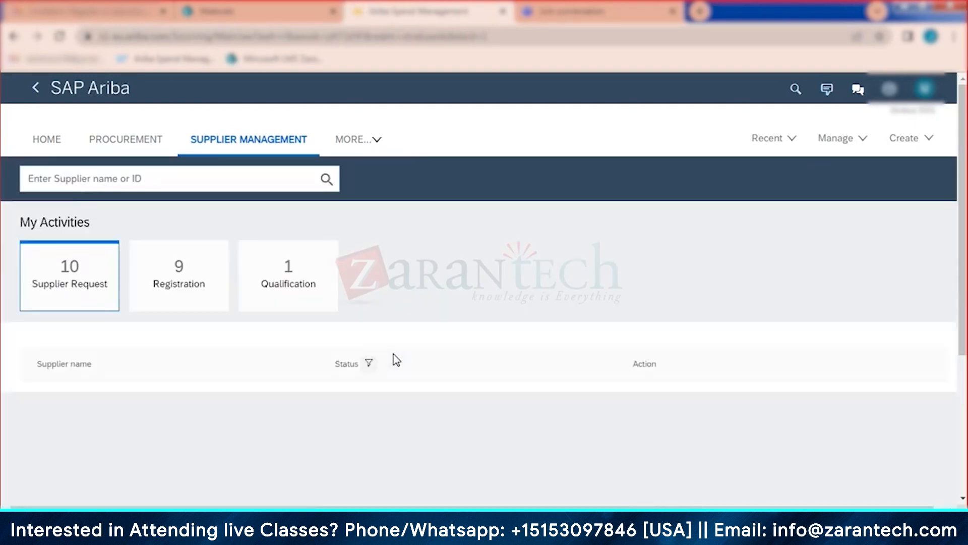
Step: Send a Registration invite from Srinivas Private Limited's supplier profile
{"action": "left_click", "coordinate": [686, 398]}
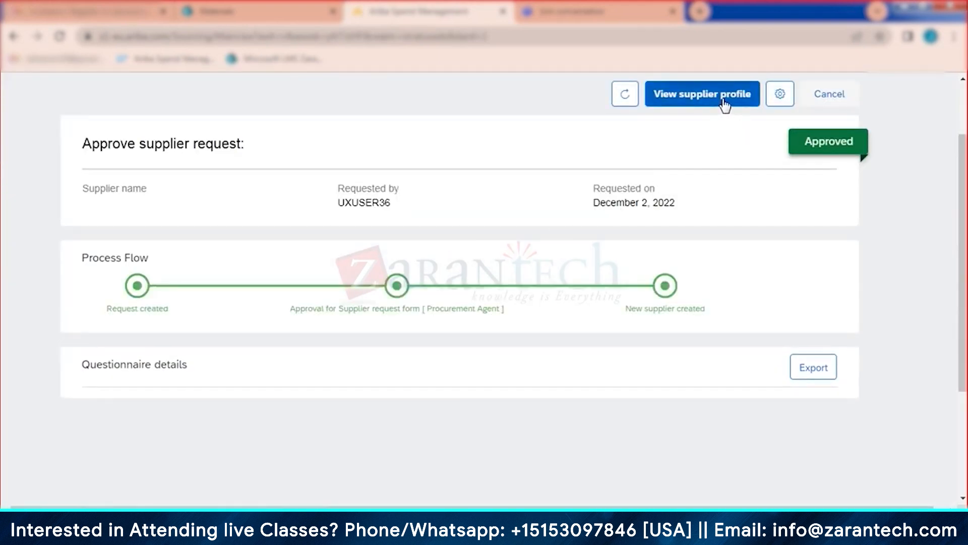
{"action": "left_click", "coordinate": [725, 105]}
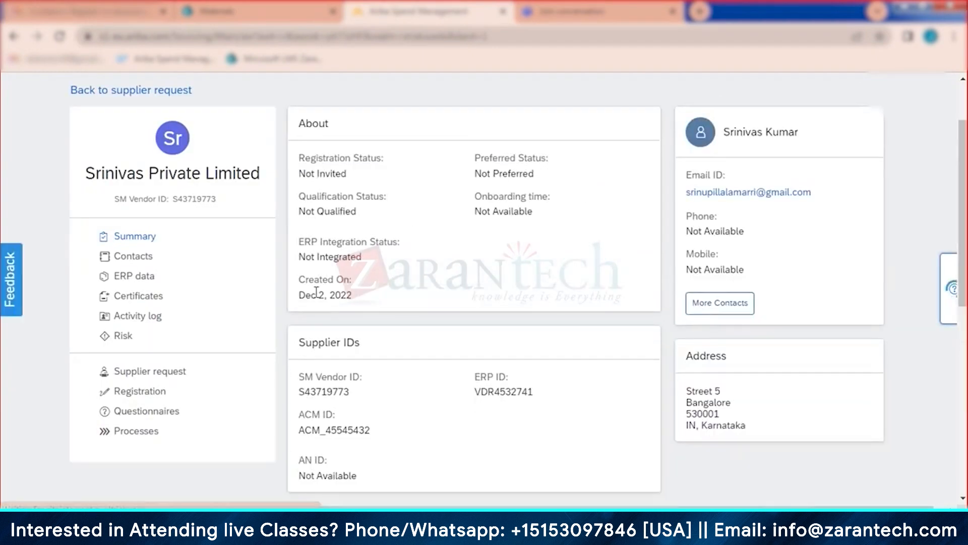
{"action": "left_click", "coordinate": [142, 393]}
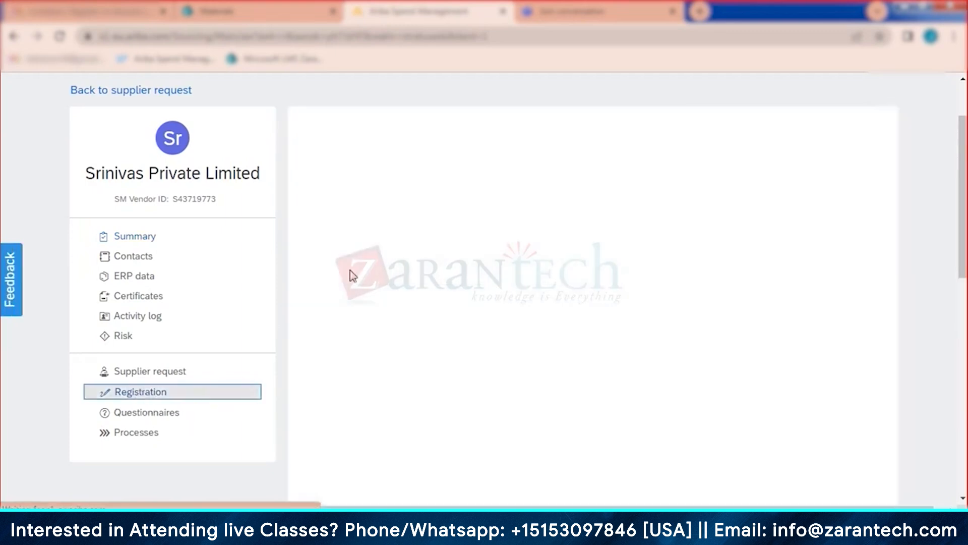
{"action": "left_click", "coordinate": [522, 203]}
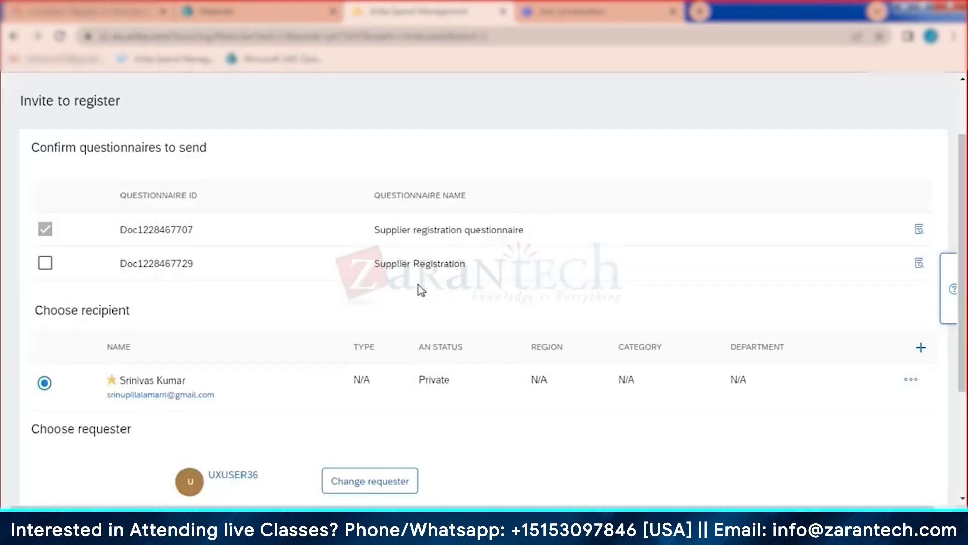
{"action": "scroll", "coordinate": [489, 409], "scroll_direction": "down", "scroll_amount": 3}
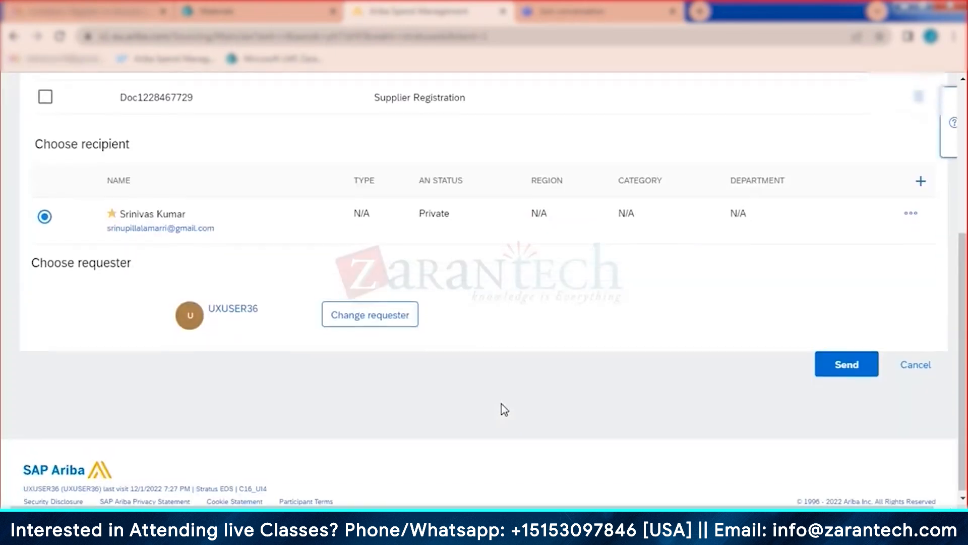
{"action": "left_click", "coordinate": [845, 364]}
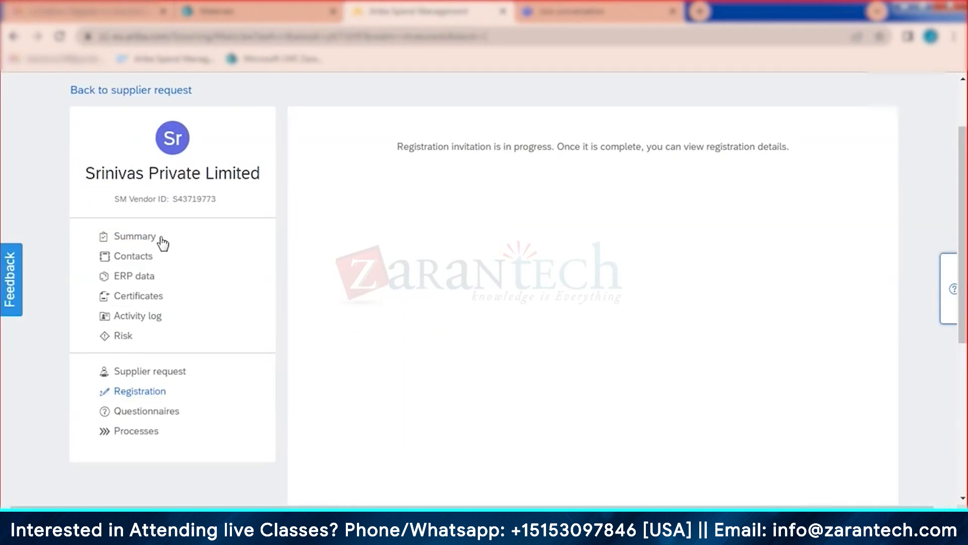
Step: Check that the Srinivas registration status is Invited and go back to its supplier request
{"action": "left_click", "coordinate": [143, 241]}
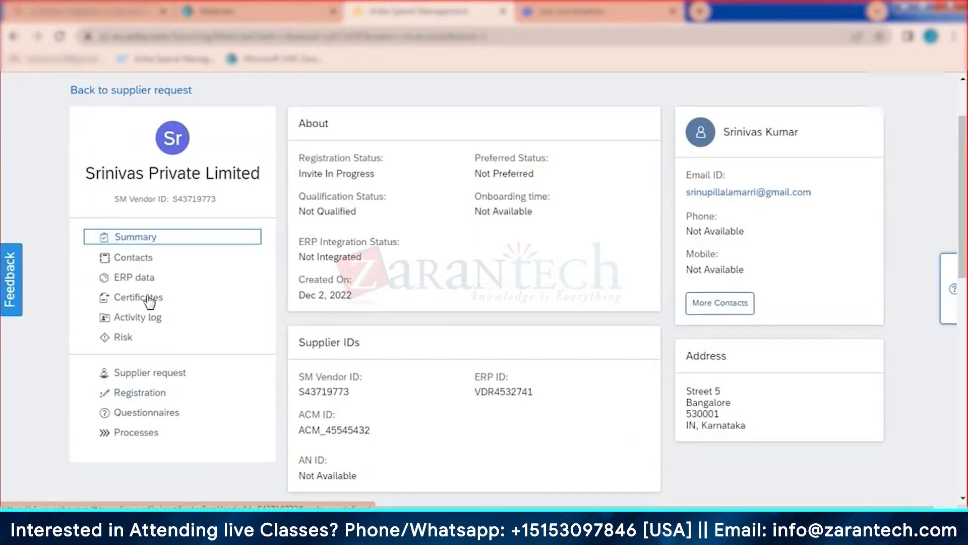
{"action": "left_click", "coordinate": [137, 398]}
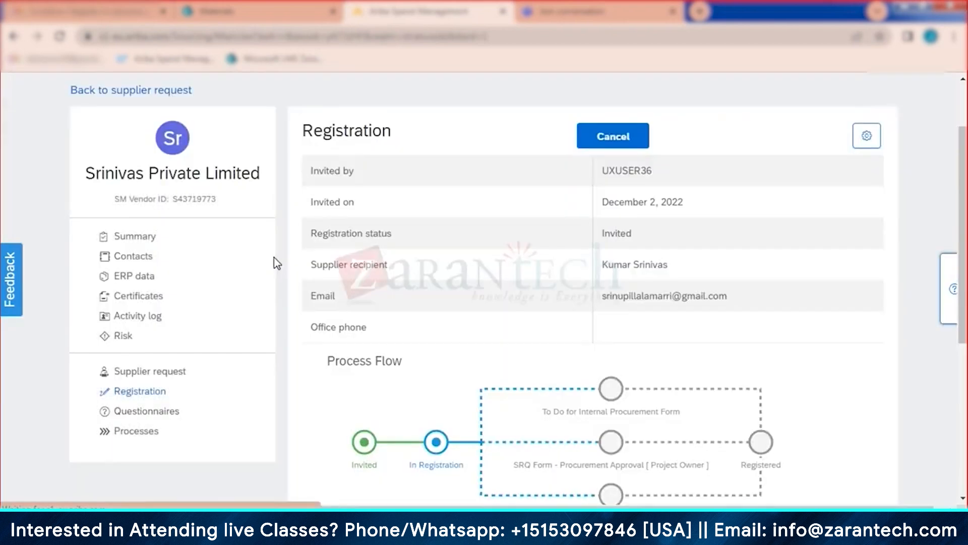
{"action": "left_click", "coordinate": [147, 237]}
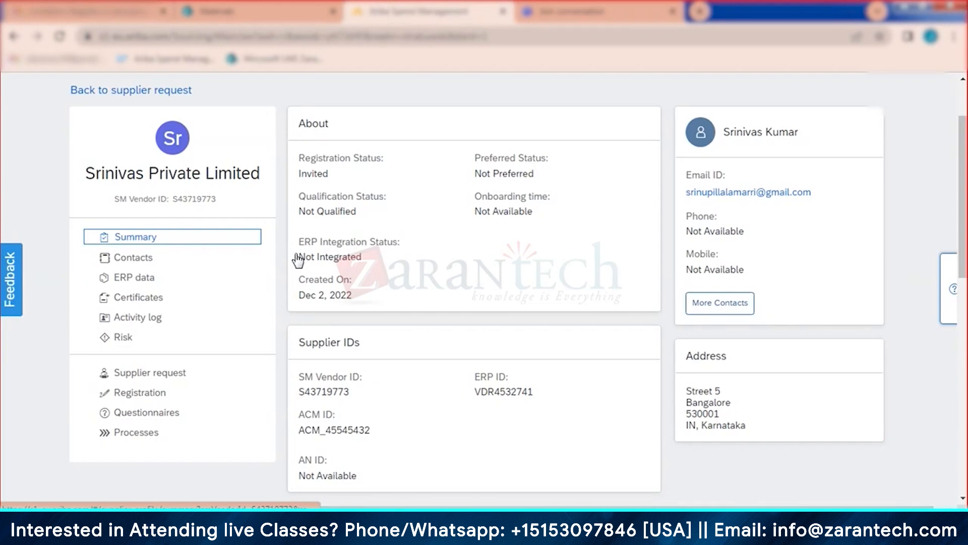
{"action": "left_click", "coordinate": [146, 93]}
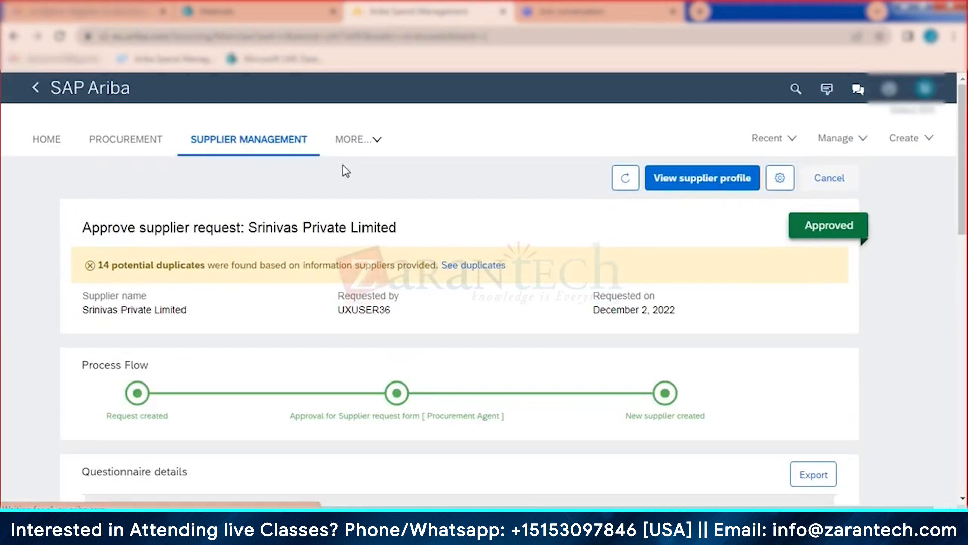
Step: From Supplier Management, show all requests and open Akshay Private Limited's supplier profile
{"action": "left_click", "coordinate": [199, 142]}
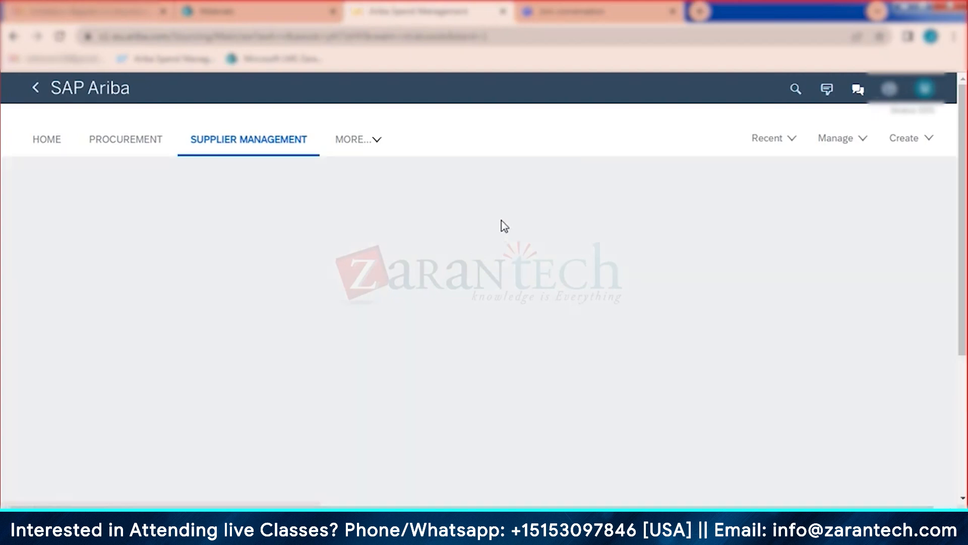
{"action": "scroll", "coordinate": [507, 278], "scroll_direction": "down", "scroll_amount": 4}
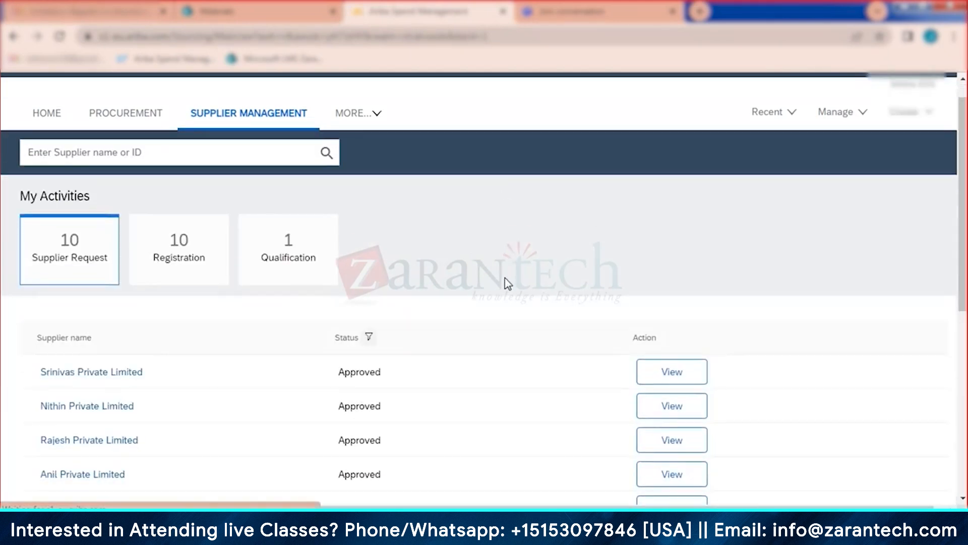
{"action": "left_click", "coordinate": [484, 353]}
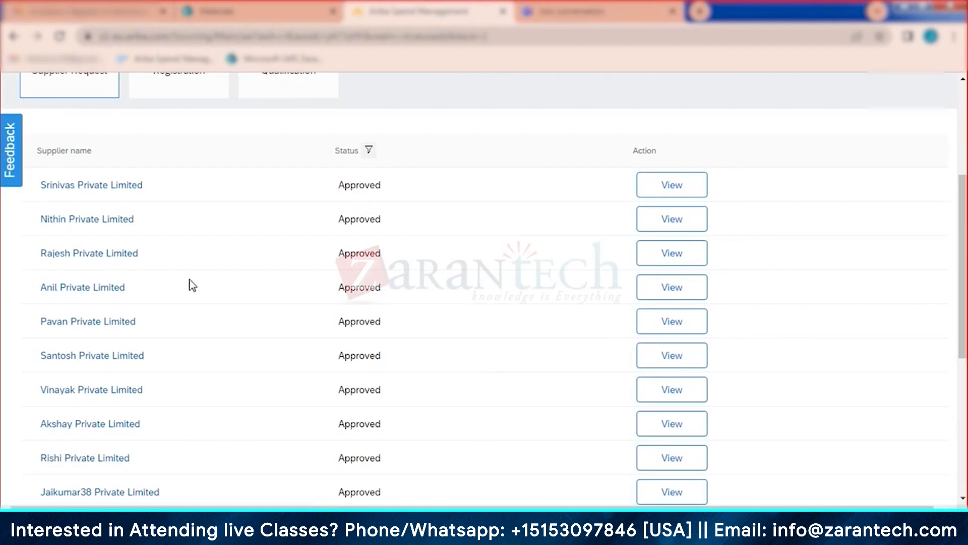
{"action": "scroll", "coordinate": [182, 298], "scroll_direction": "down", "scroll_amount": 2}
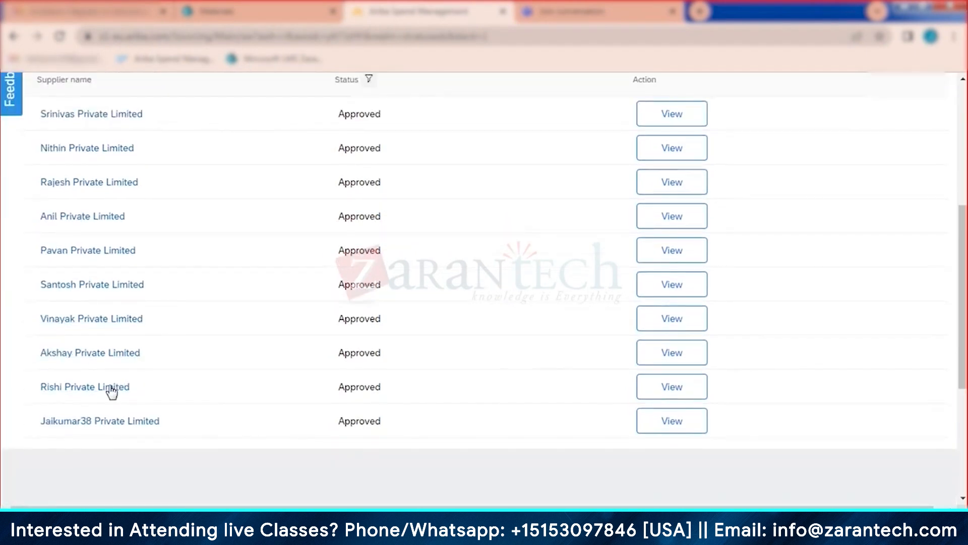
{"action": "left_click", "coordinate": [680, 360]}
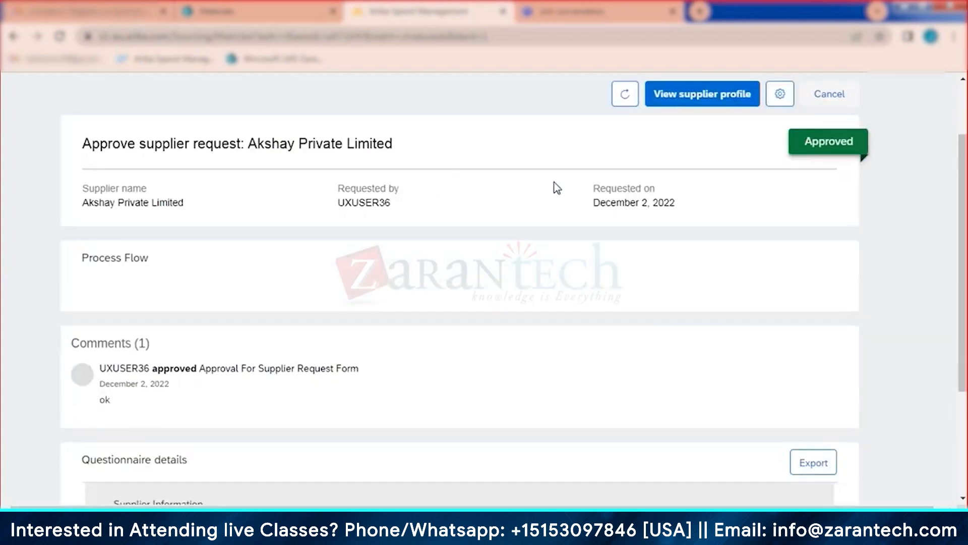
{"action": "left_click", "coordinate": [692, 101]}
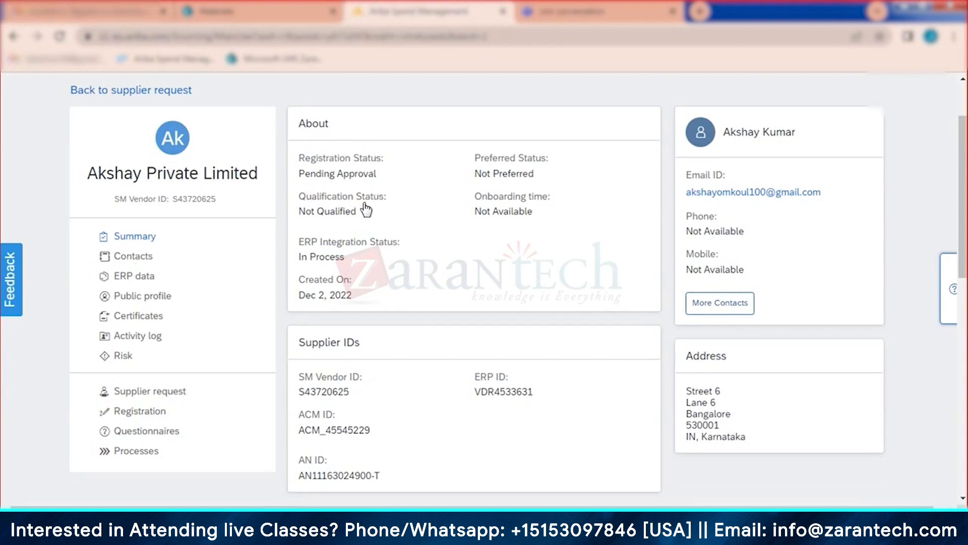
Step: Open Akshay Private Limited's registration details and its supplier registration questionnaire
{"action": "left_click", "coordinate": [155, 412]}
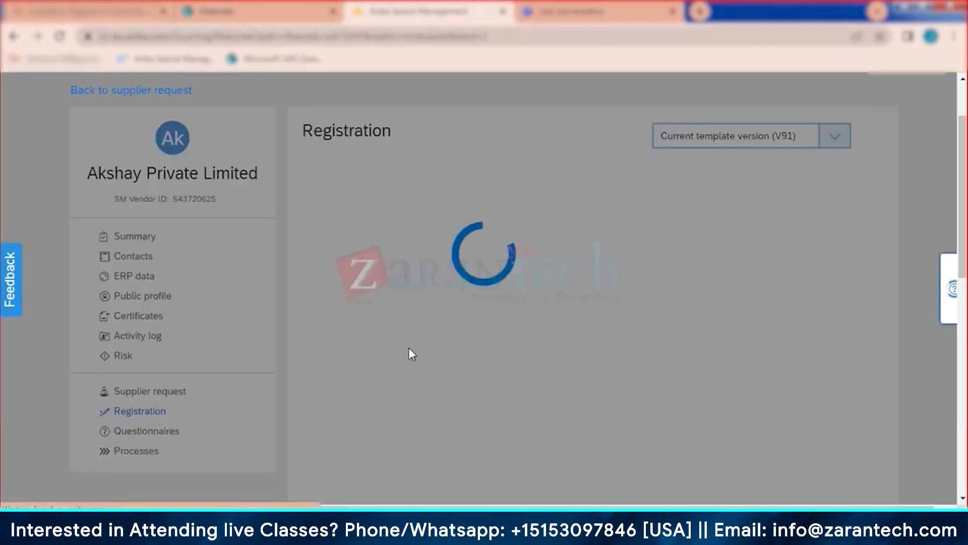
{"action": "scroll", "coordinate": [609, 252], "scroll_direction": "down", "scroll_amount": 5}
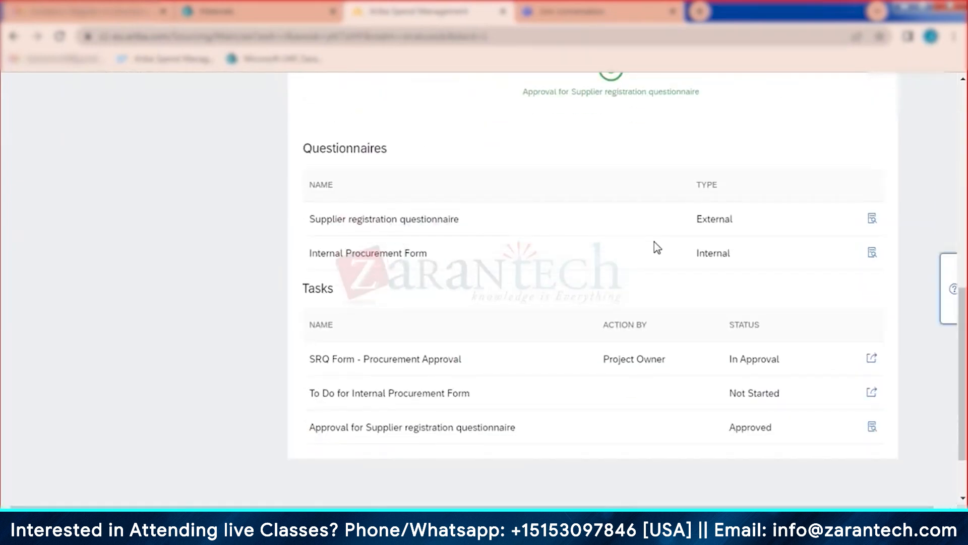
{"action": "left_click", "coordinate": [873, 220]}
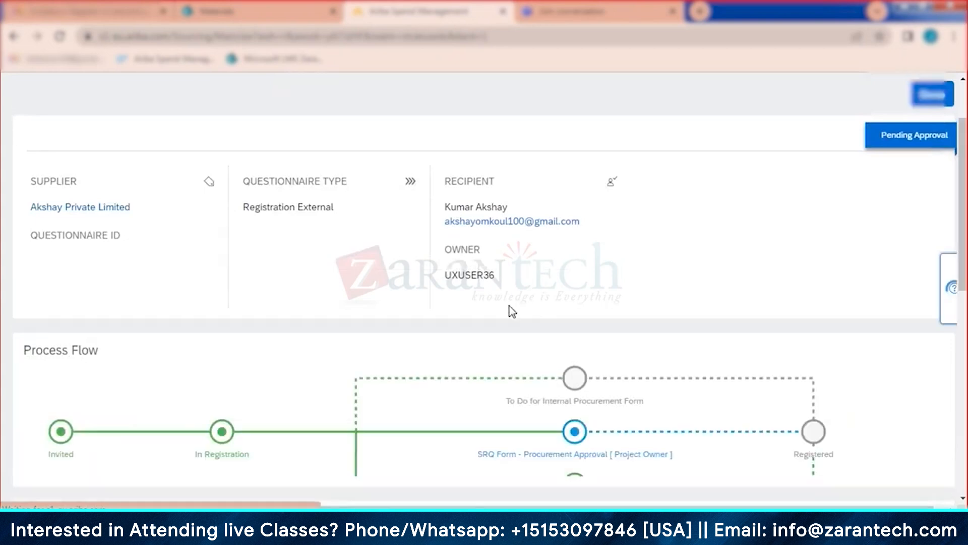
{"action": "scroll", "coordinate": [509, 313], "scroll_direction": "down", "scroll_amount": 4}
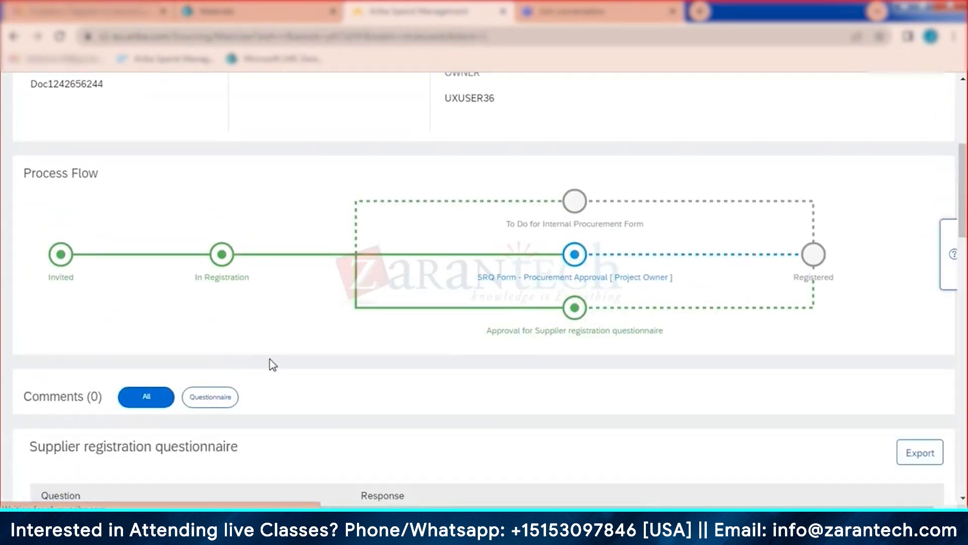
{"action": "scroll", "coordinate": [251, 320], "scroll_direction": "down", "scroll_amount": 1}
Step: Filter to the Questionnaire responses and read through Akshay's answers, then return to the top
{"action": "left_click", "coordinate": [217, 329]}
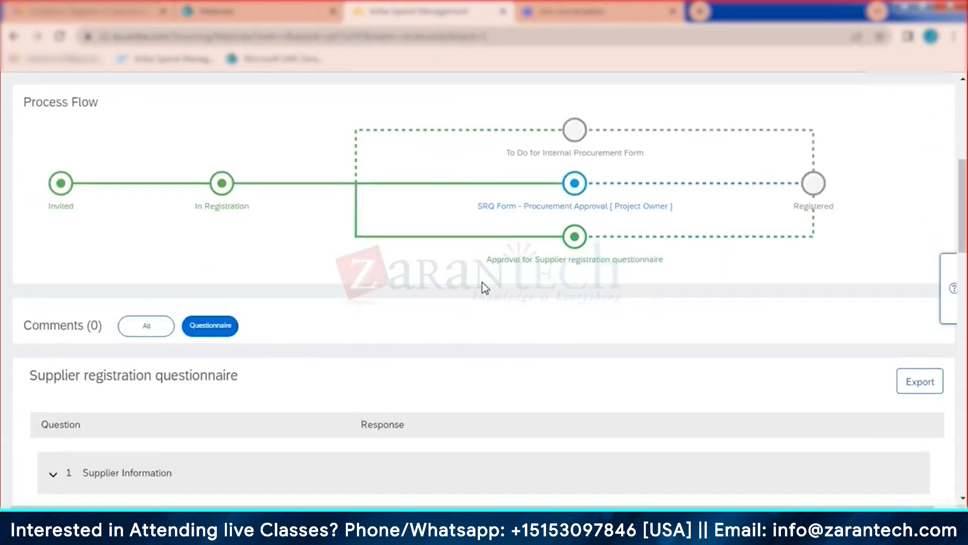
{"action": "scroll", "coordinate": [484, 286], "scroll_direction": "down", "scroll_amount": 2}
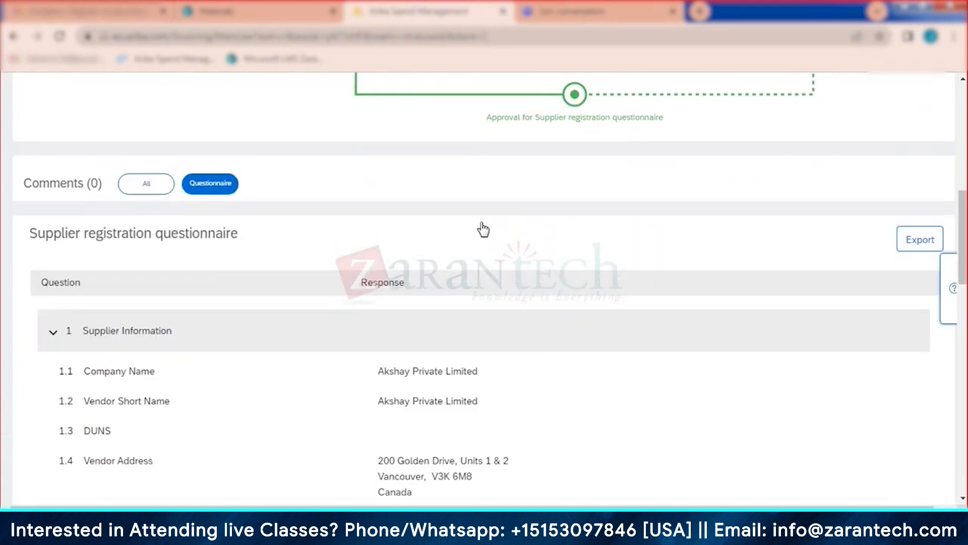
{"action": "scroll", "coordinate": [499, 249], "scroll_direction": "down", "scroll_amount": 3}
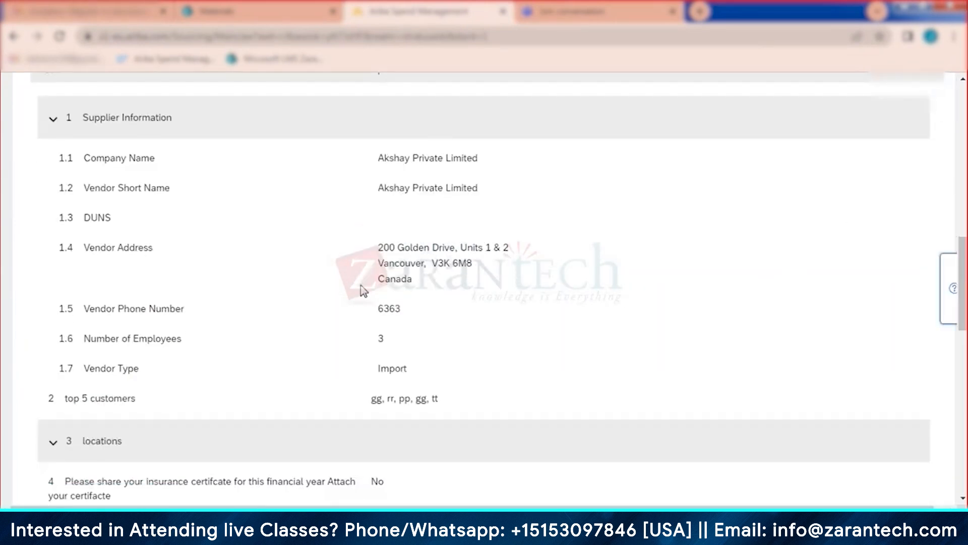
{"action": "scroll", "coordinate": [430, 388], "scroll_direction": "down", "scroll_amount": 1}
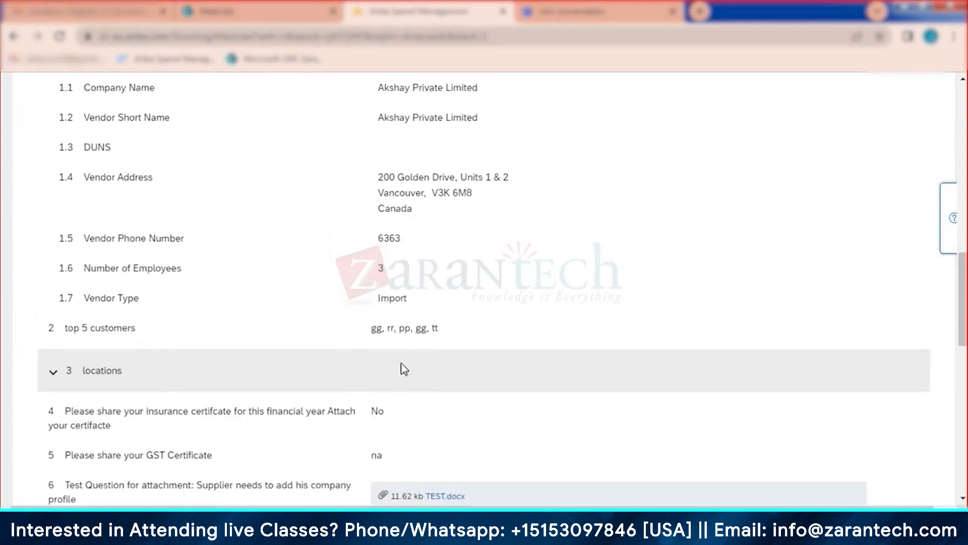
{"action": "scroll", "coordinate": [514, 395], "scroll_direction": "down", "scroll_amount": 2}
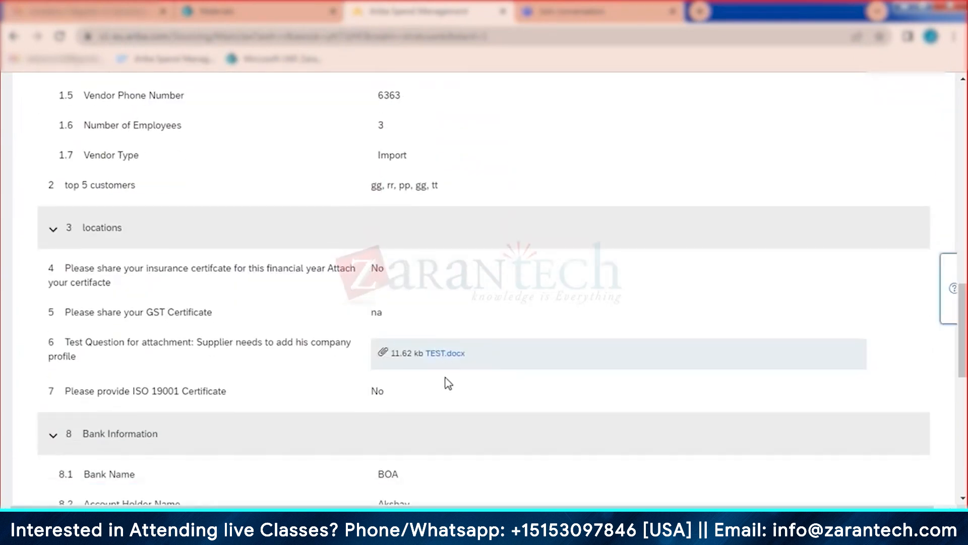
{"action": "scroll", "coordinate": [448, 384], "scroll_direction": "down", "scroll_amount": 1}
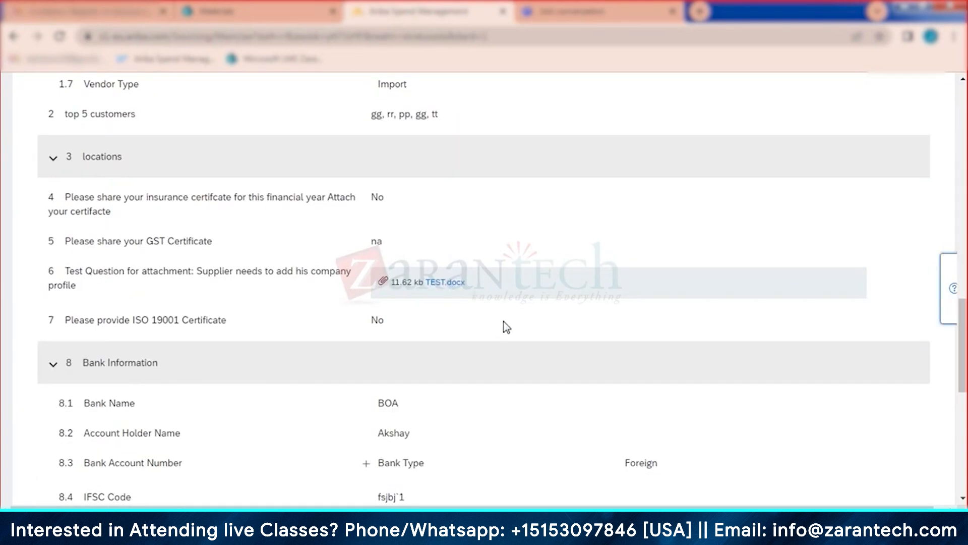
{"action": "scroll", "coordinate": [503, 328], "scroll_direction": "down", "scroll_amount": 2}
{"action": "scroll", "coordinate": [375, 405], "scroll_direction": "down", "scroll_amount": 3}
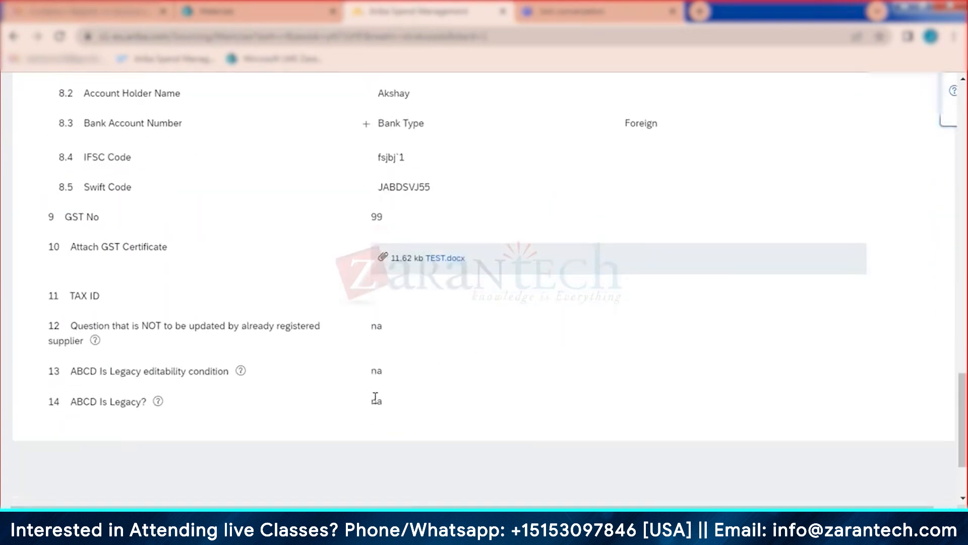
{"action": "scroll", "coordinate": [432, 445], "scroll_direction": "up", "scroll_amount": 10}
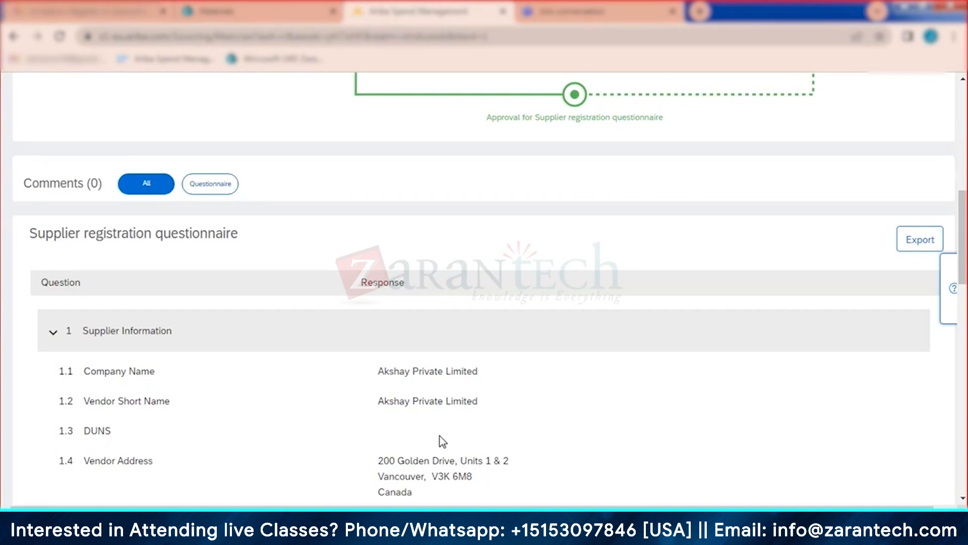
{"action": "scroll", "coordinate": [442, 441], "scroll_direction": "up", "scroll_amount": 7}
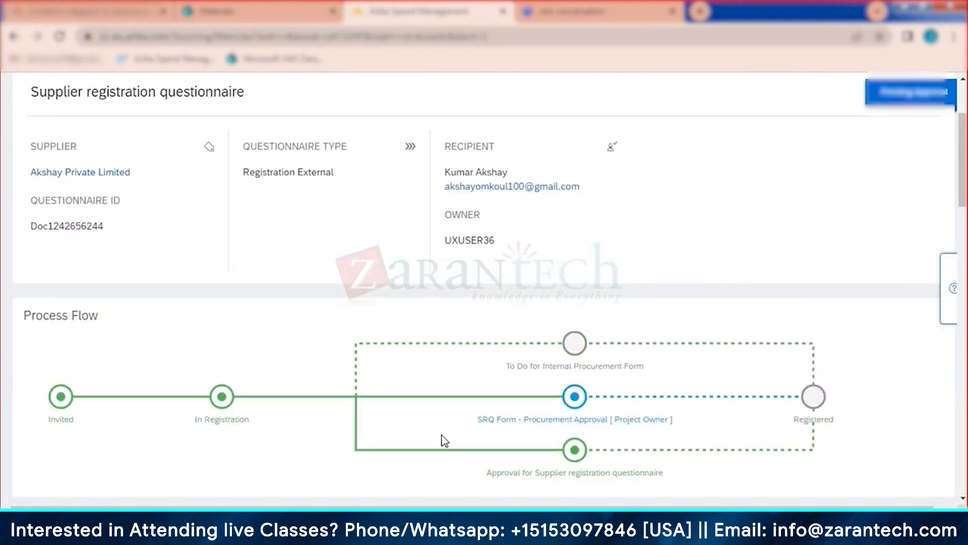
{"action": "scroll", "coordinate": [709, 204], "scroll_direction": "up", "scroll_amount": 3}
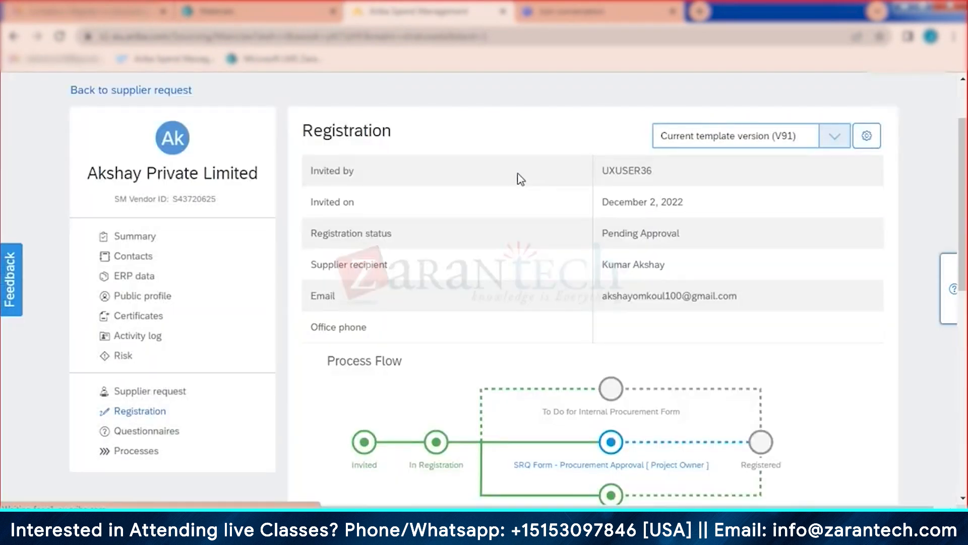
{"action": "scroll", "coordinate": [510, 245], "scroll_direction": "up", "scroll_amount": 2}
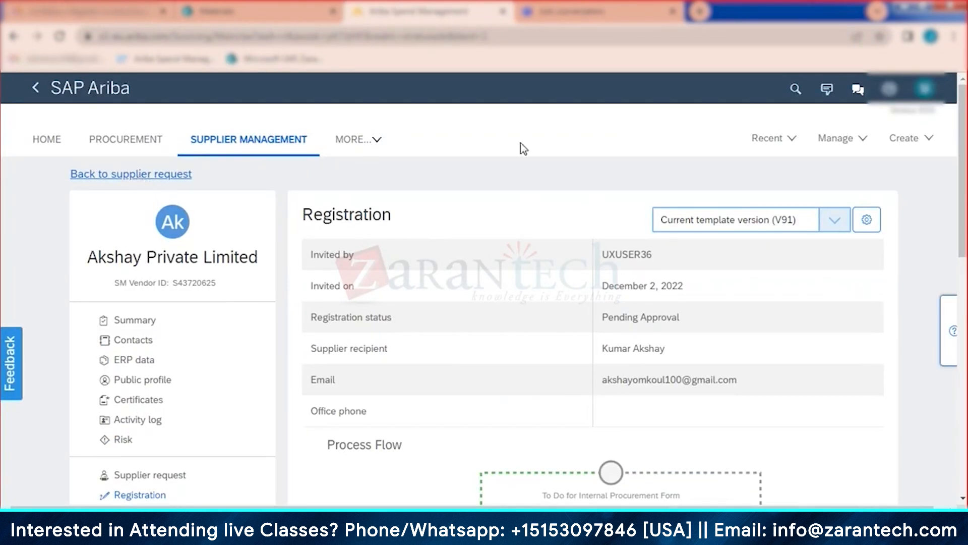
{"action": "scroll", "coordinate": [836, 155], "scroll_direction": "up", "scroll_amount": 2}
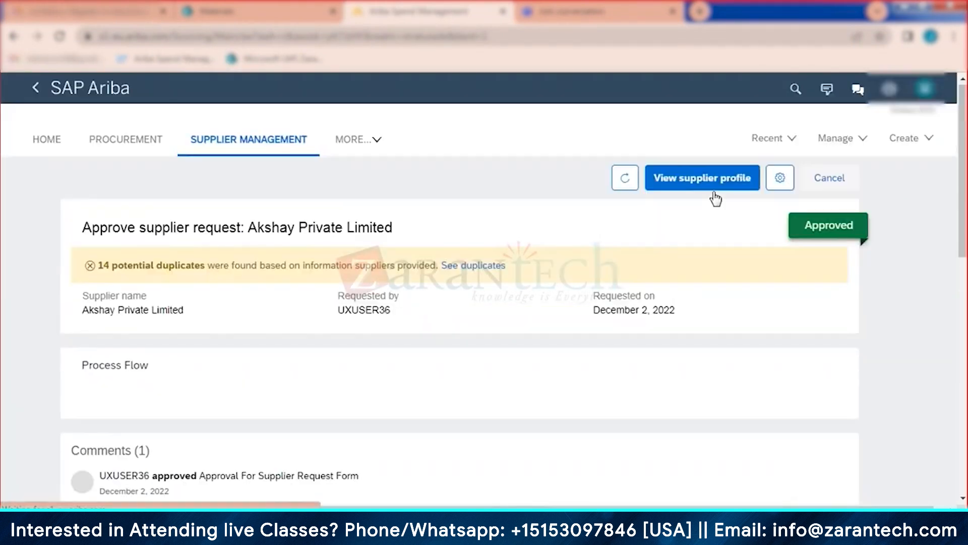
Step: From Supplier Management, list all supplier requests and open Rishi Private Limited's approved request
{"action": "left_click", "coordinate": [251, 143]}
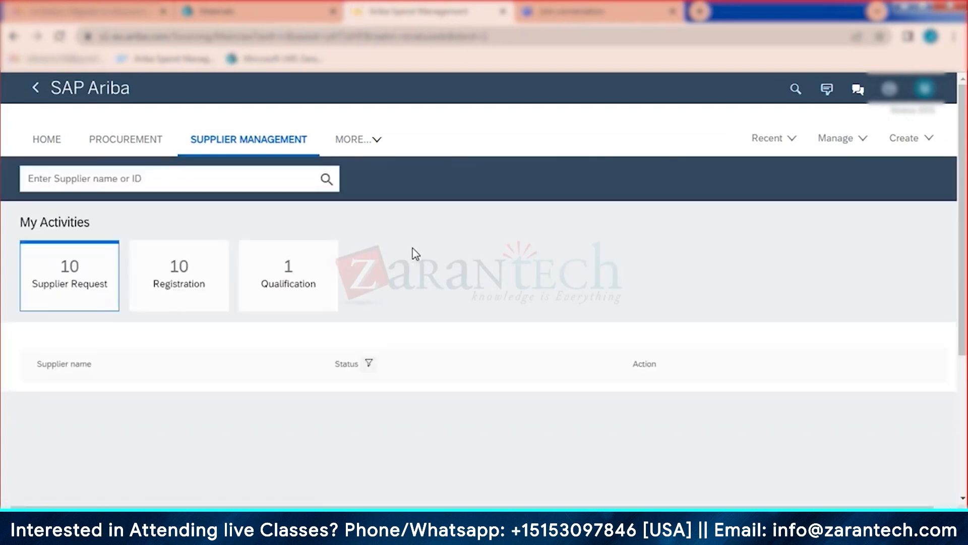
{"action": "scroll", "coordinate": [415, 253], "scroll_direction": "down", "scroll_amount": 3}
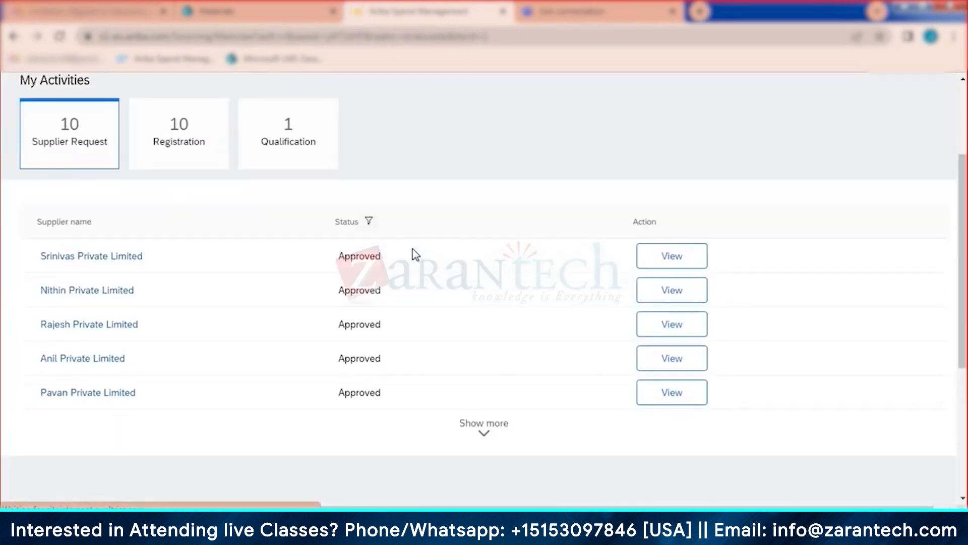
{"action": "left_click", "coordinate": [487, 432]}
{"action": "scroll", "coordinate": [276, 322], "scroll_direction": "down", "scroll_amount": 3}
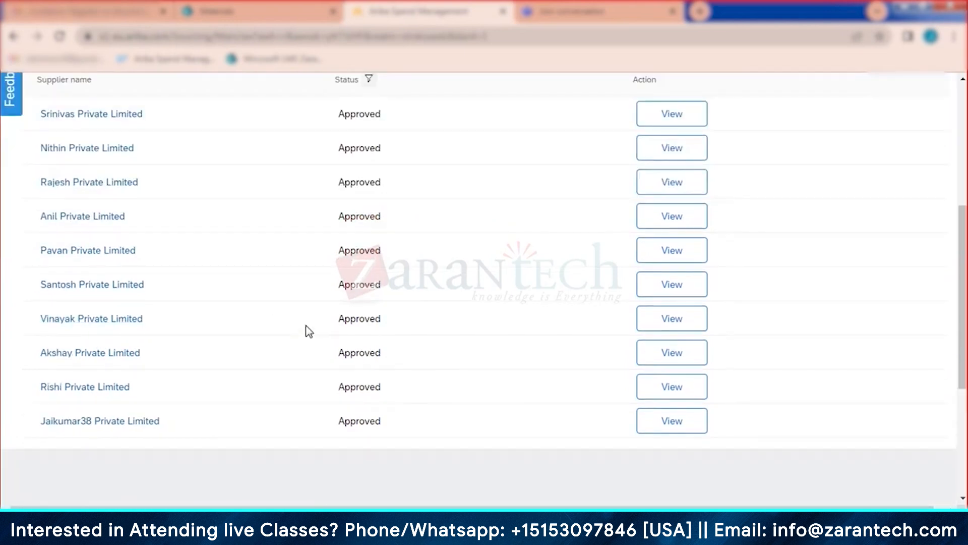
{"action": "left_click", "coordinate": [662, 391]}
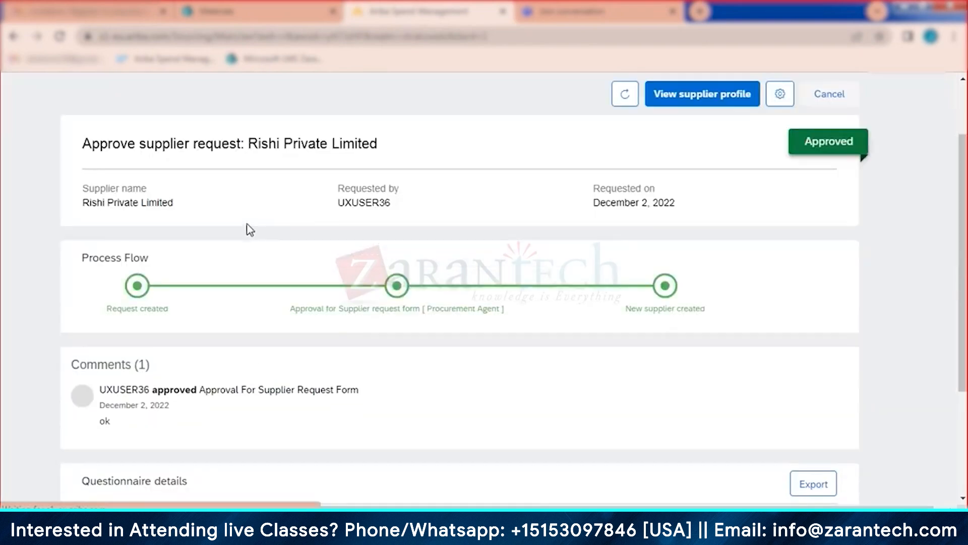
Step: Open Rishi Private Limited's supplier profile and view its Registration questionnaires and tasks
{"action": "left_click", "coordinate": [724, 95]}
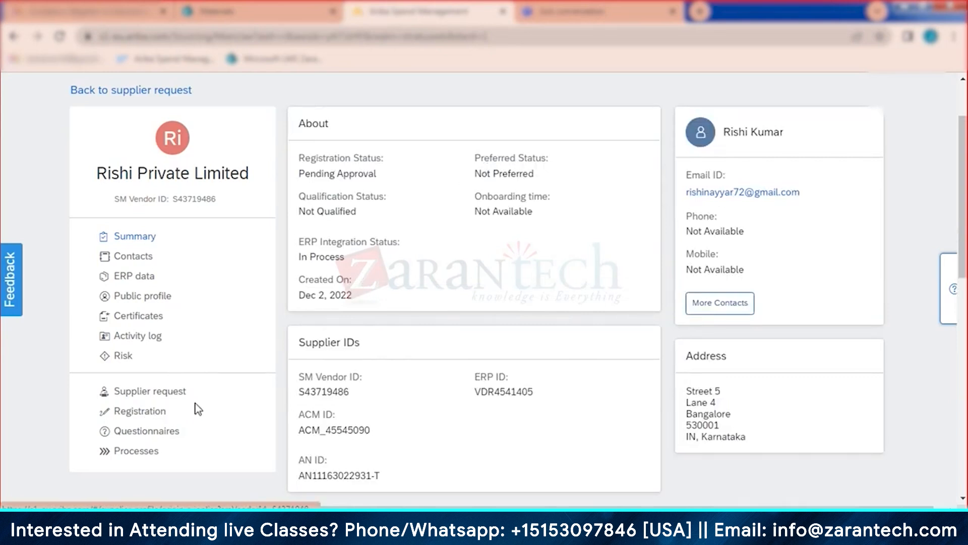
{"action": "left_click", "coordinate": [150, 414]}
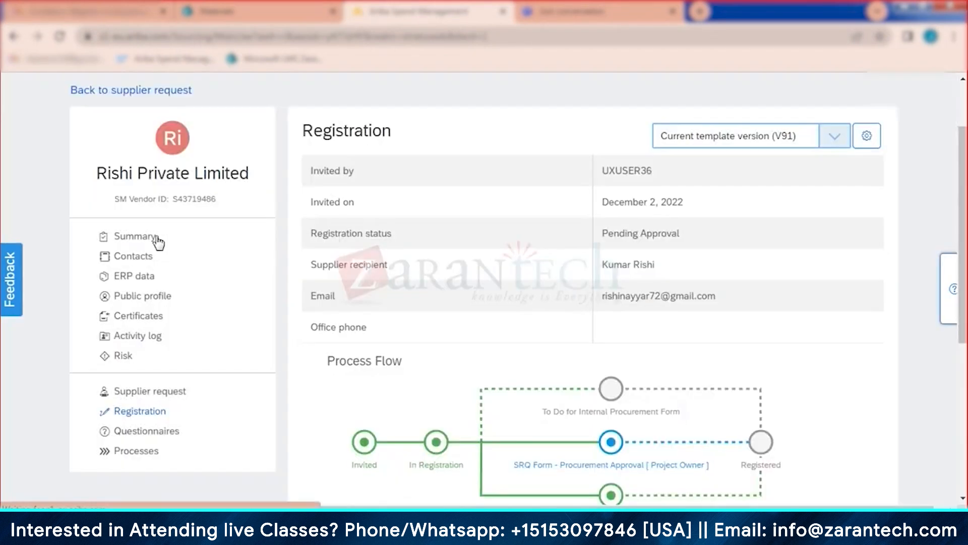
{"action": "left_click", "coordinate": [158, 241]}
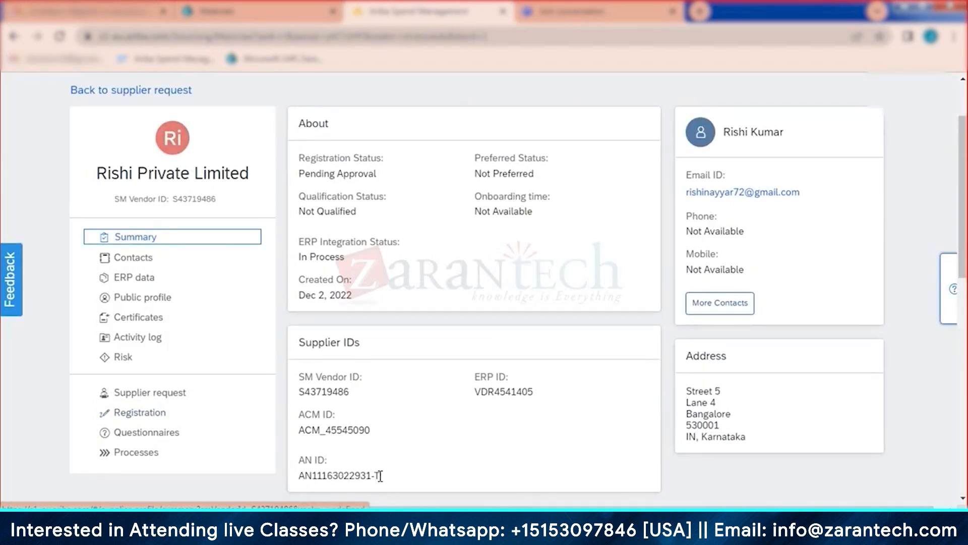
{"action": "left_click", "coordinate": [145, 412]}
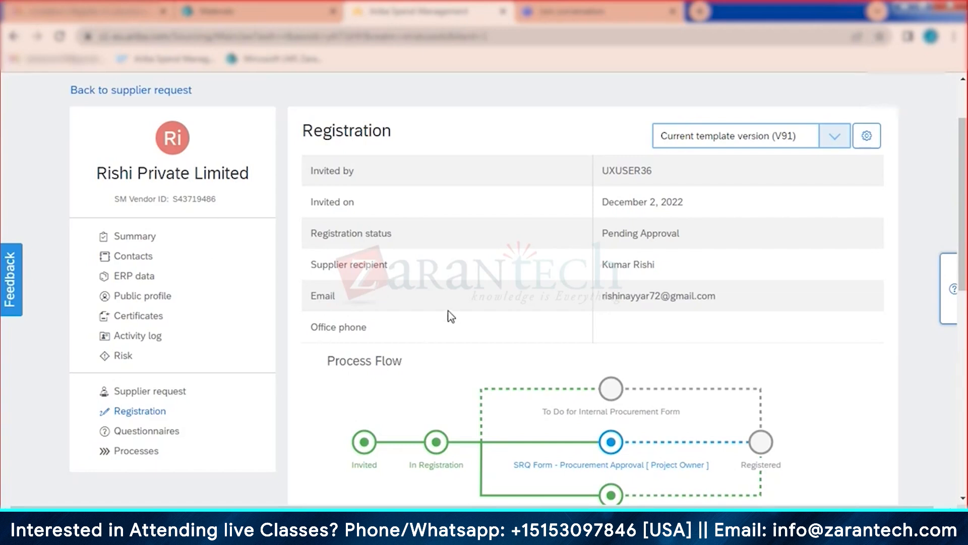
{"action": "scroll", "coordinate": [451, 316], "scroll_direction": "down", "scroll_amount": 5}
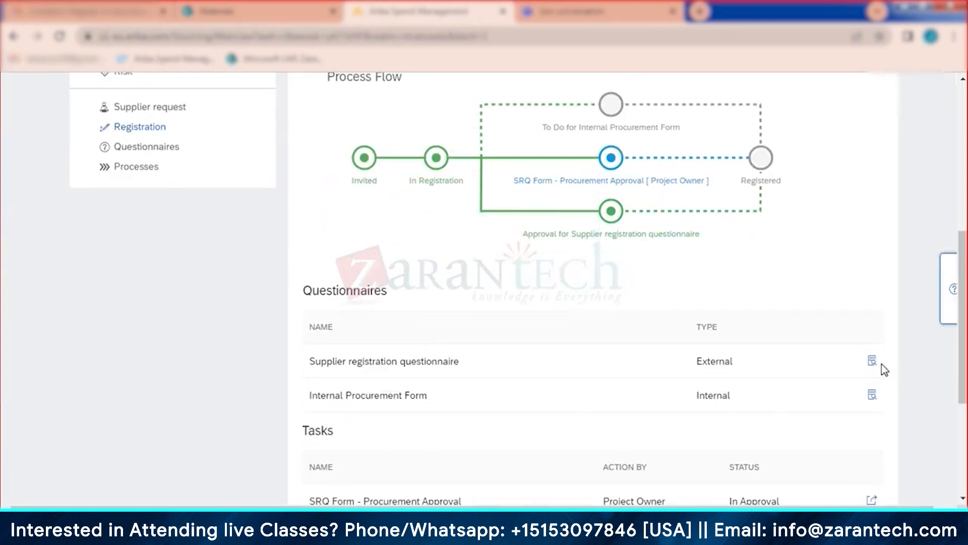
Step: Review Rishi's supplier registration questionnaire answers, then return to the Registration tasks list
{"action": "left_click", "coordinate": [873, 362]}
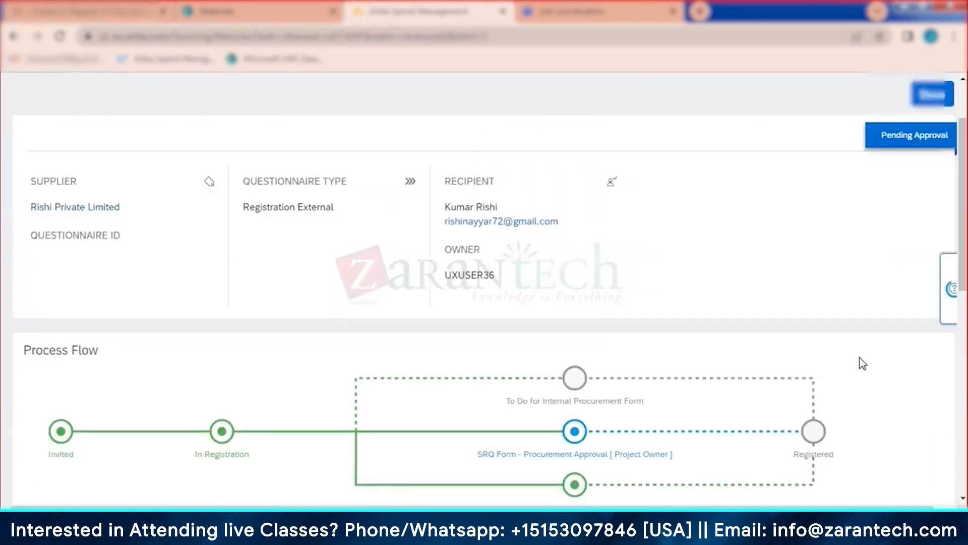
{"action": "scroll", "coordinate": [545, 293], "scroll_direction": "down", "scroll_amount": 5}
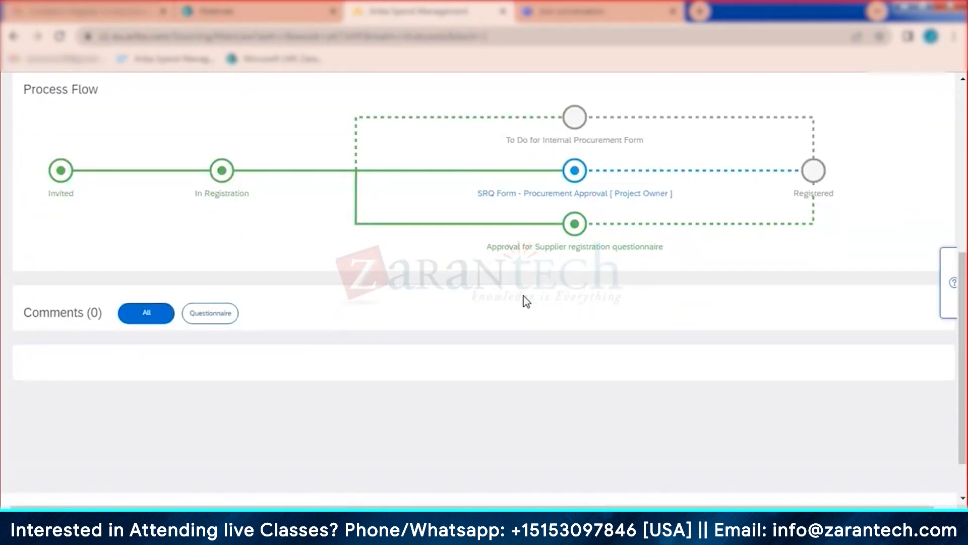
{"action": "scroll", "coordinate": [527, 301], "scroll_direction": "down", "scroll_amount": 6}
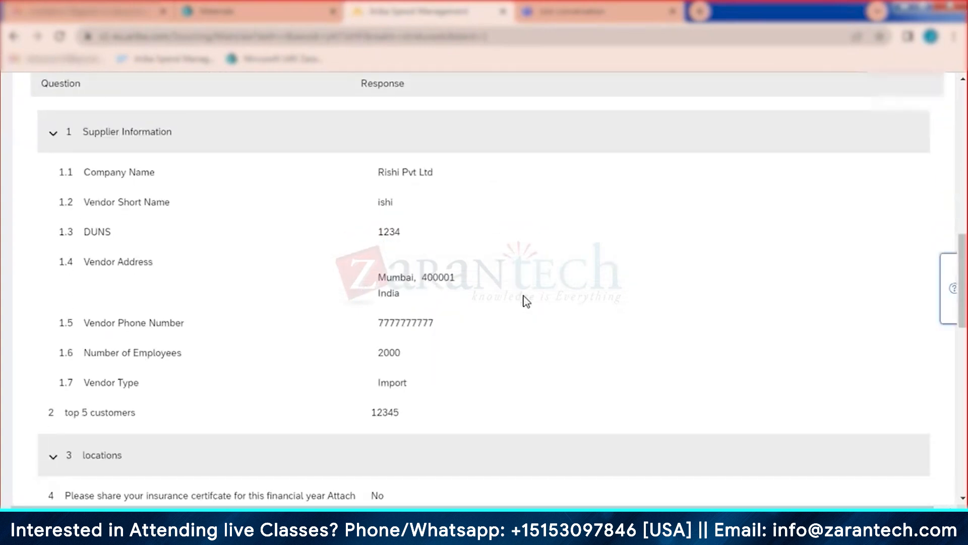
{"action": "scroll", "coordinate": [297, 242], "scroll_direction": "down", "scroll_amount": 1}
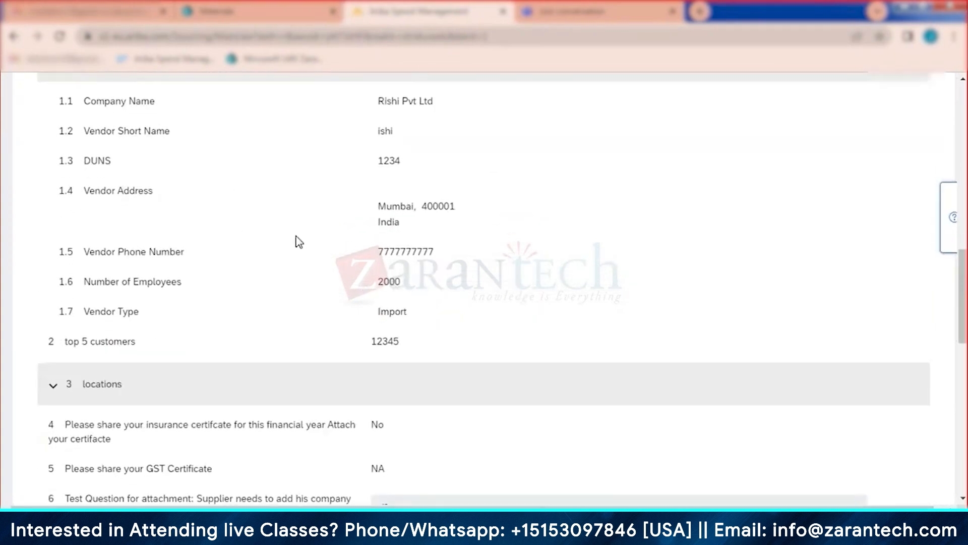
{"action": "scroll", "coordinate": [301, 309], "scroll_direction": "down", "scroll_amount": 4}
{"action": "scroll", "coordinate": [307, 285], "scroll_direction": "down", "scroll_amount": 10}
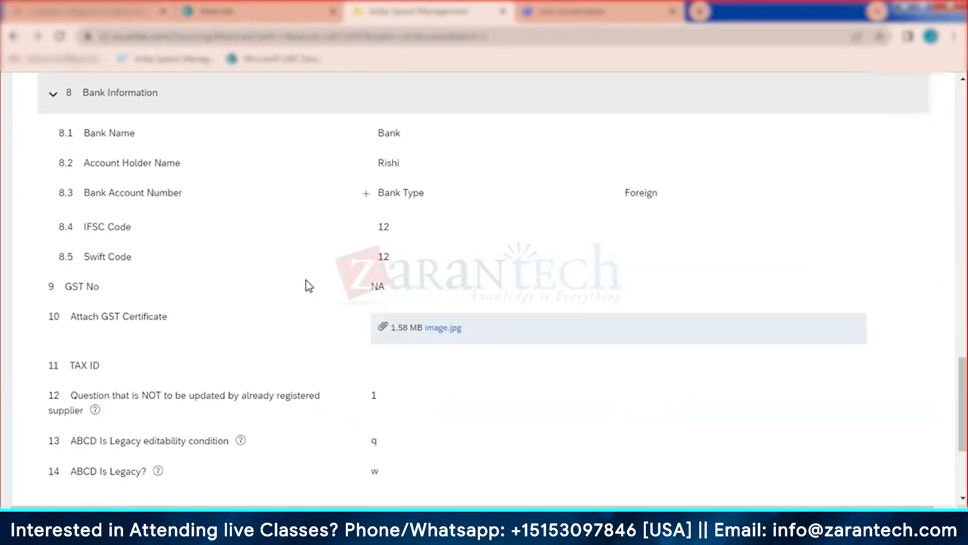
{"action": "scroll", "coordinate": [306, 301], "scroll_direction": "up", "scroll_amount": 5}
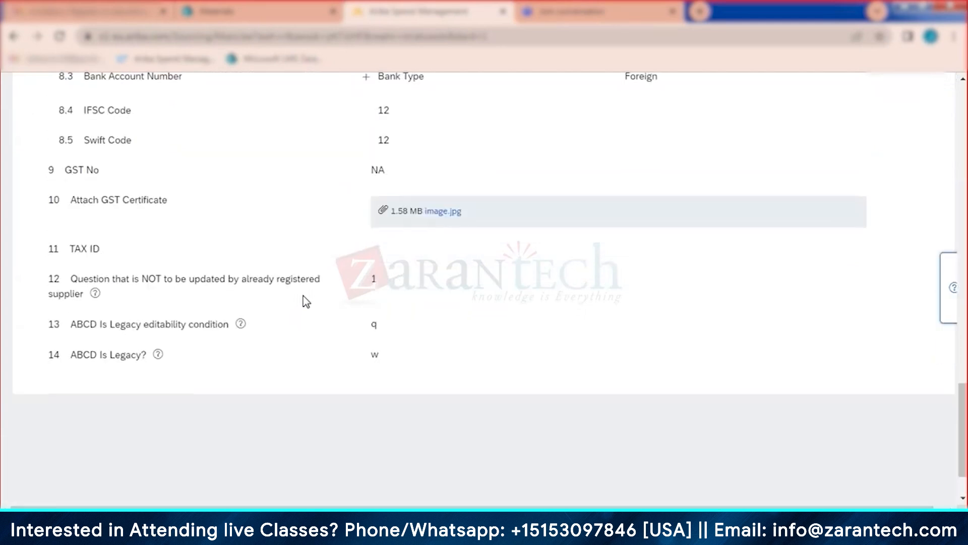
{"action": "scroll", "coordinate": [307, 301], "scroll_direction": "up", "scroll_amount": 10}
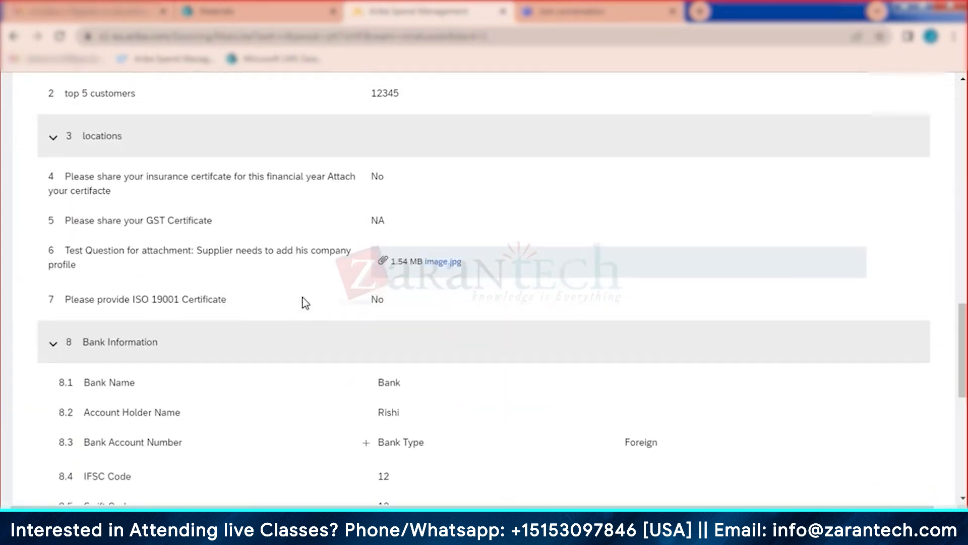
{"action": "scroll", "coordinate": [368, 352], "scroll_direction": "up", "scroll_amount": 3}
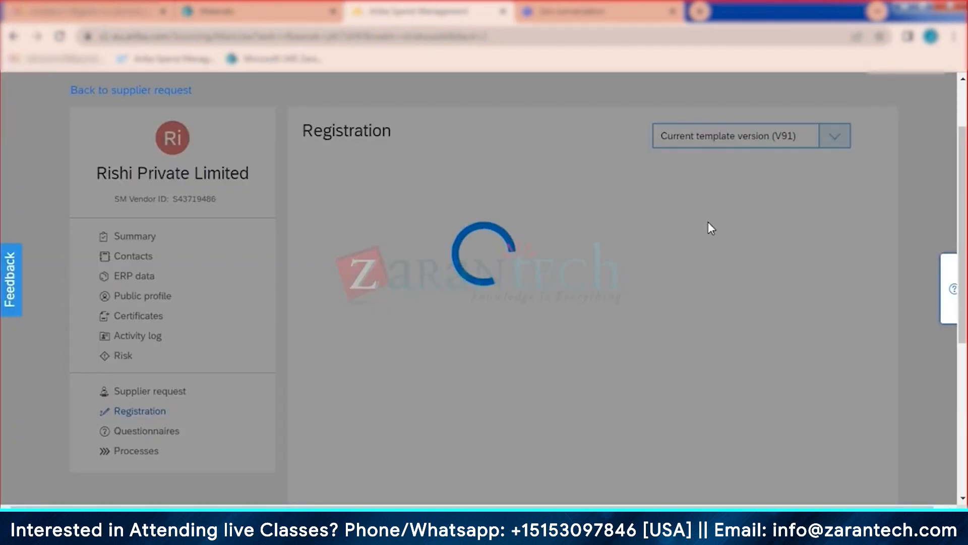
{"action": "scroll", "coordinate": [711, 237], "scroll_direction": "down", "scroll_amount": 6}
{"action": "scroll", "coordinate": [716, 252], "scroll_direction": "down", "scroll_amount": 4}
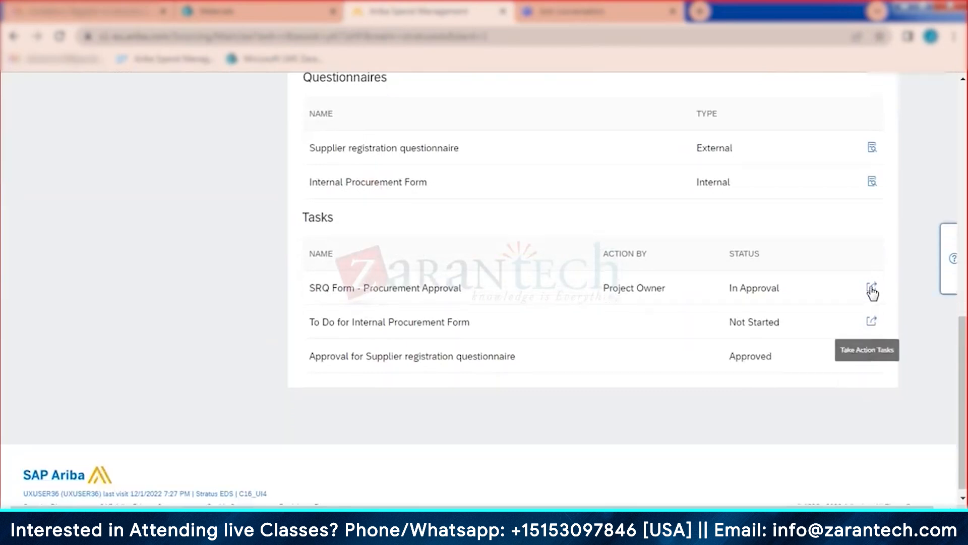
Step: Approve Rishi Private Limited's SRQ Form - Procurement Approval task
{"action": "left_click", "coordinate": [873, 291]}
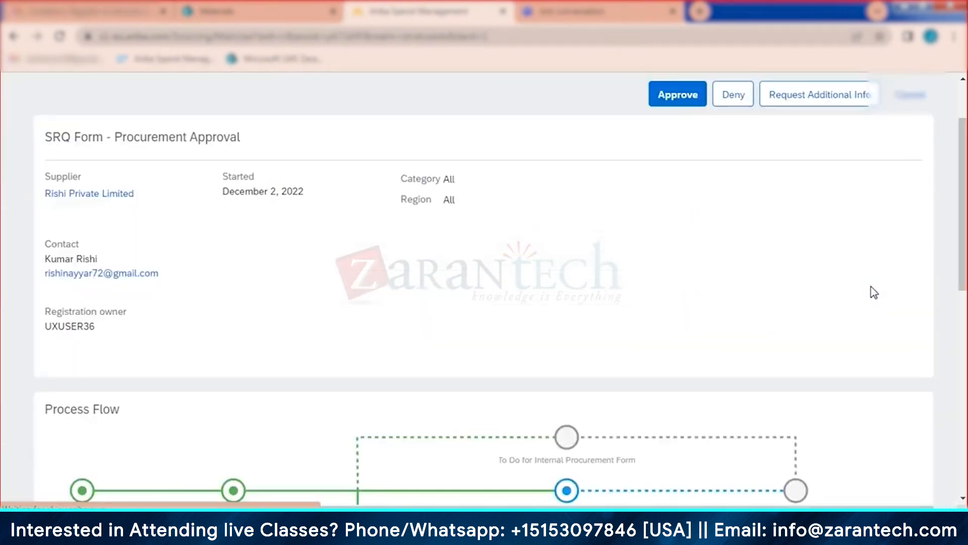
{"action": "scroll", "coordinate": [624, 299], "scroll_direction": "down", "scroll_amount": 5}
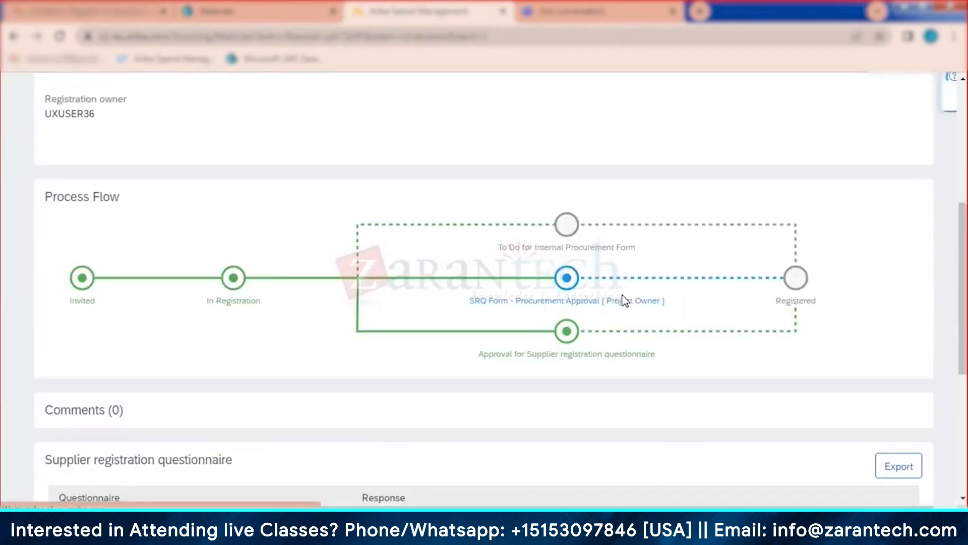
{"action": "scroll", "coordinate": [675, 247], "scroll_direction": "up", "scroll_amount": 7}
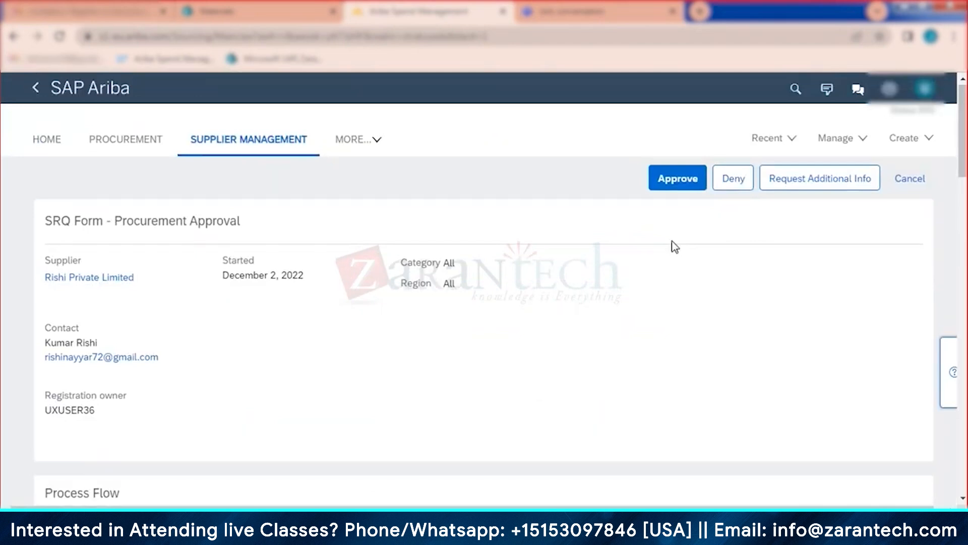
{"action": "left_click", "coordinate": [683, 185]}
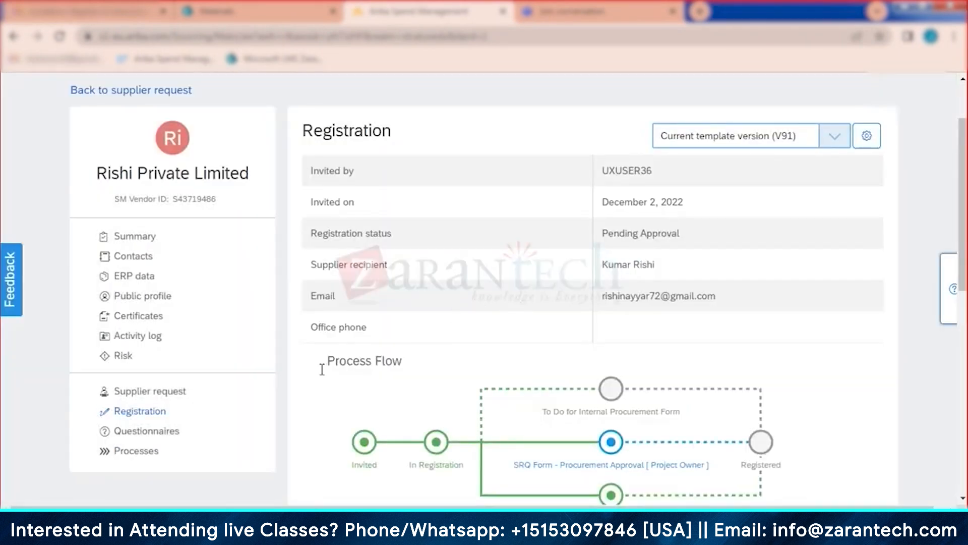
Step: Return to Rishi's Registration page by way of the profile Summary
{"action": "scroll", "coordinate": [560, 340], "scroll_direction": "down", "scroll_amount": 10}
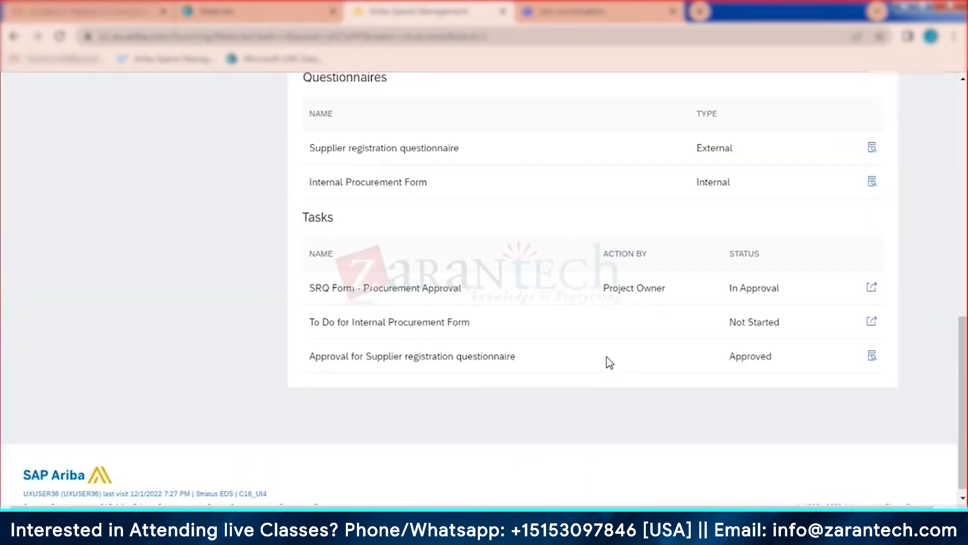
{"action": "scroll", "coordinate": [511, 292], "scroll_direction": "up", "scroll_amount": 10}
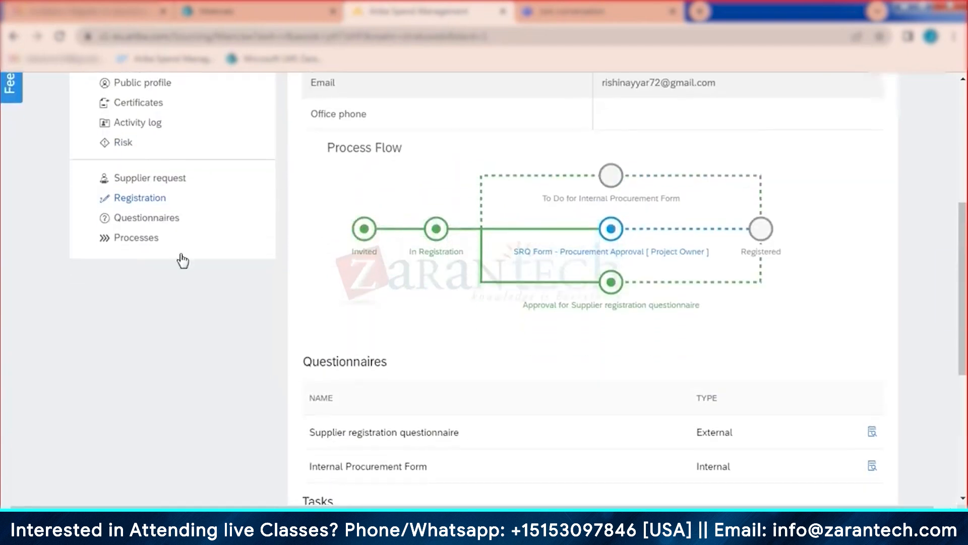
{"action": "left_click", "coordinate": [151, 241]}
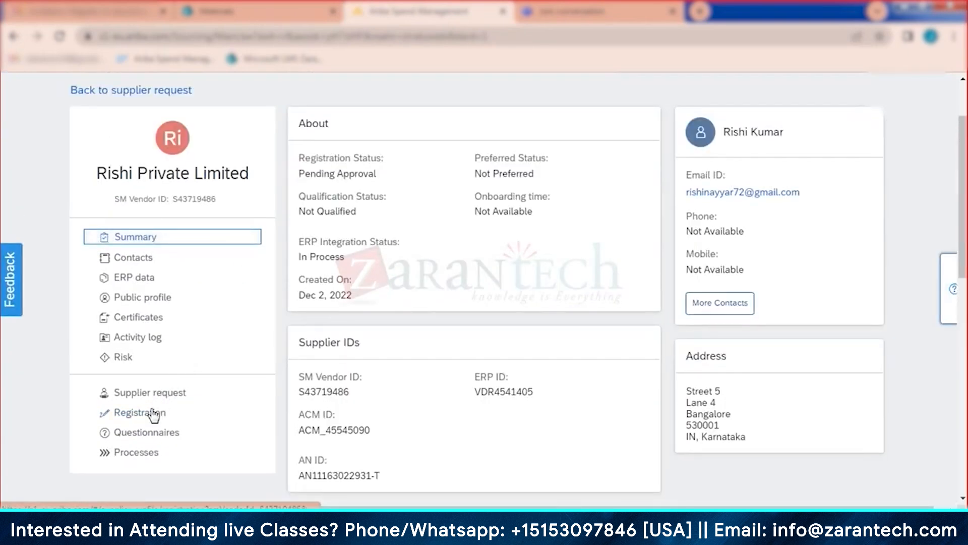
{"action": "left_click", "coordinate": [151, 413]}
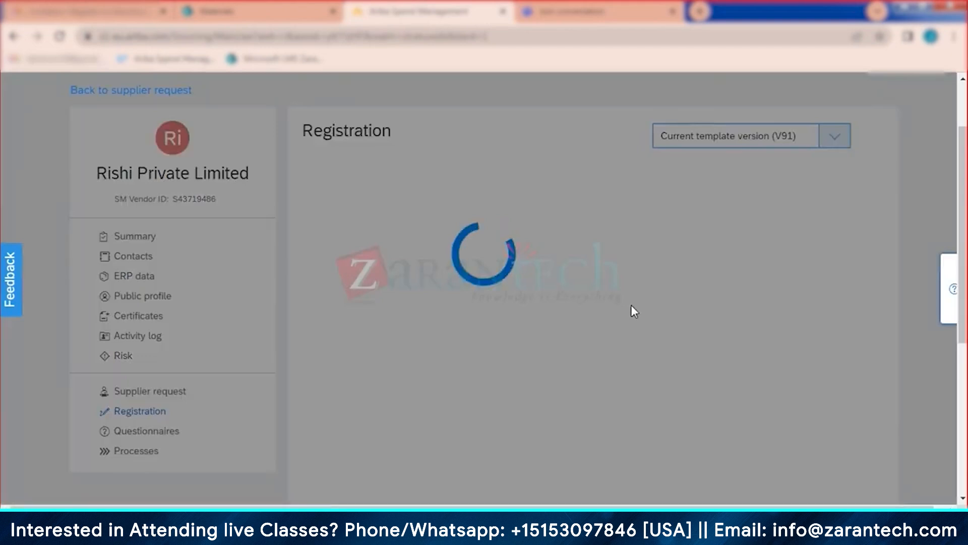
Step: Set Minority Indicator to Black Women (C) on Rishi's Internal Procurement Form and mark it complete
{"action": "scroll", "coordinate": [632, 307], "scroll_direction": "down", "scroll_amount": 1}
{"action": "scroll", "coordinate": [634, 311], "scroll_direction": "down", "scroll_amount": 6}
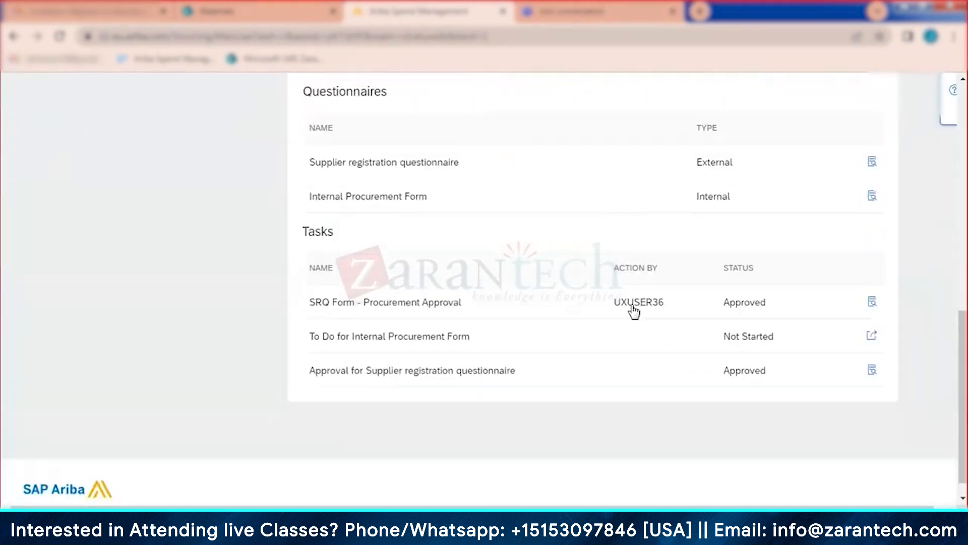
{"action": "left_click", "coordinate": [872, 396]}
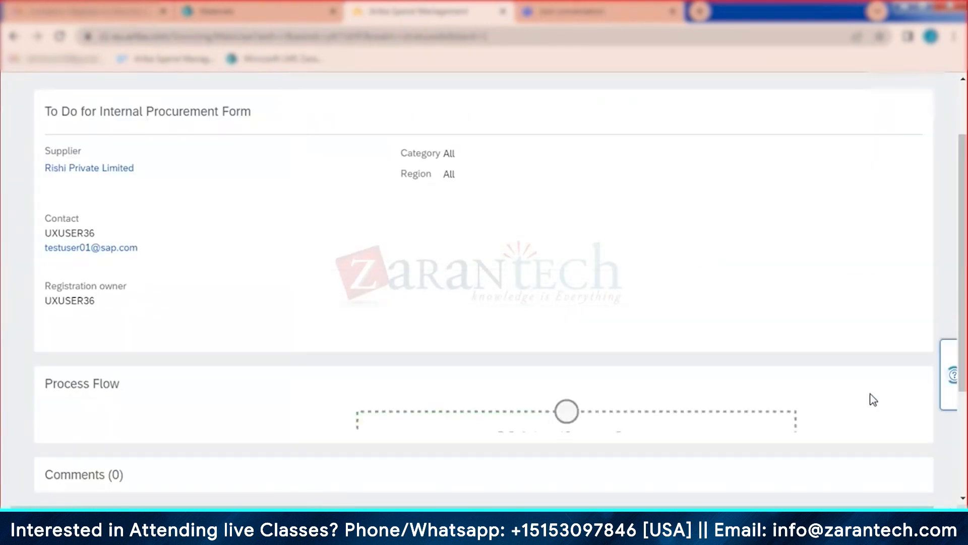
{"action": "scroll", "coordinate": [623, 323], "scroll_direction": "down", "scroll_amount": 3}
{"action": "scroll", "coordinate": [612, 347], "scroll_direction": "down", "scroll_amount": 3}
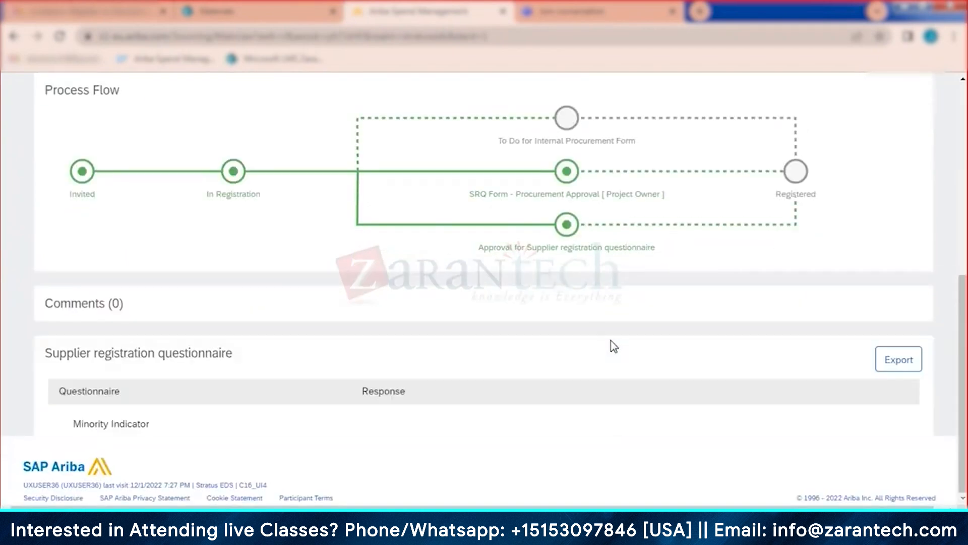
{"action": "scroll", "coordinate": [605, 346], "scroll_direction": "down", "scroll_amount": 3}
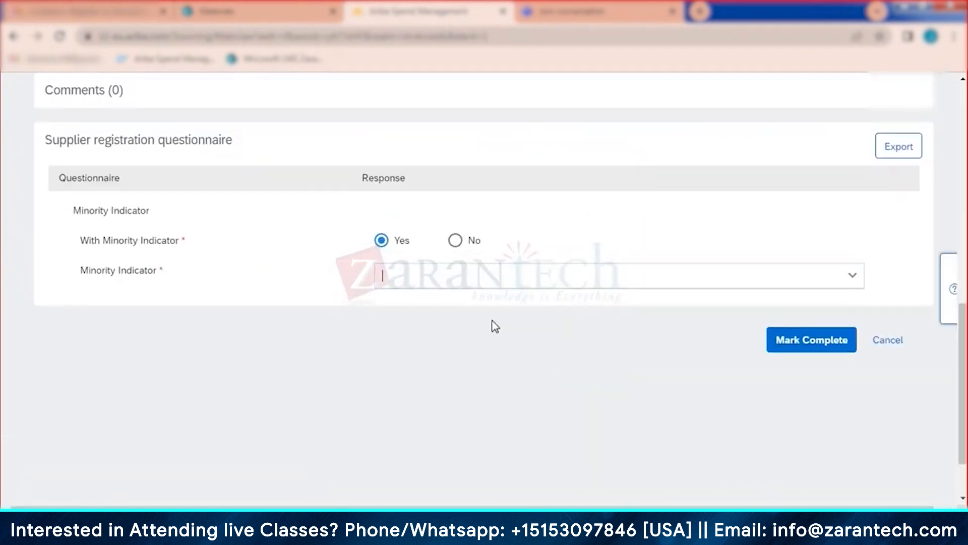
{"action": "left_click", "coordinate": [513, 282]}
{"action": "left_click", "coordinate": [513, 283]}
{"action": "left_click", "coordinate": [500, 279]}
{"action": "left_click", "coordinate": [491, 365]}
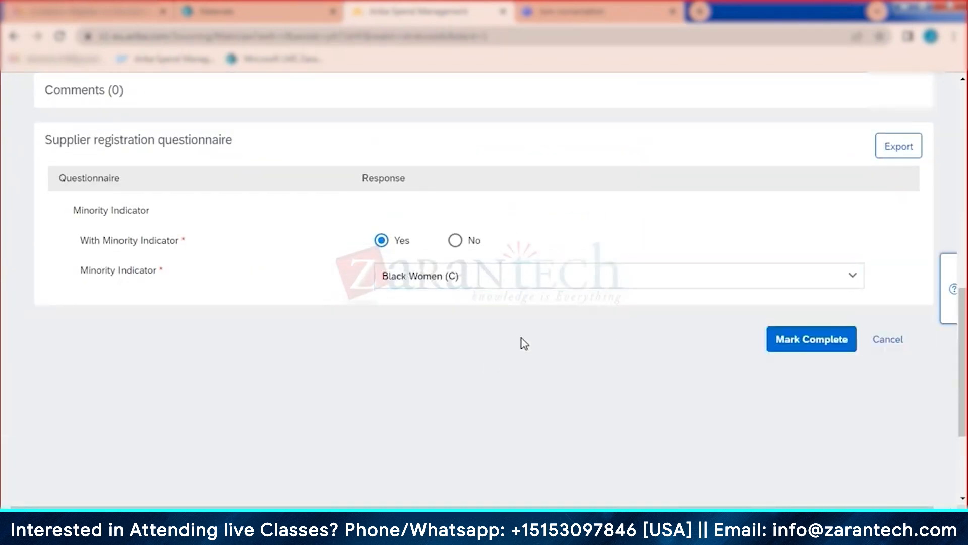
{"action": "left_click", "coordinate": [812, 347]}
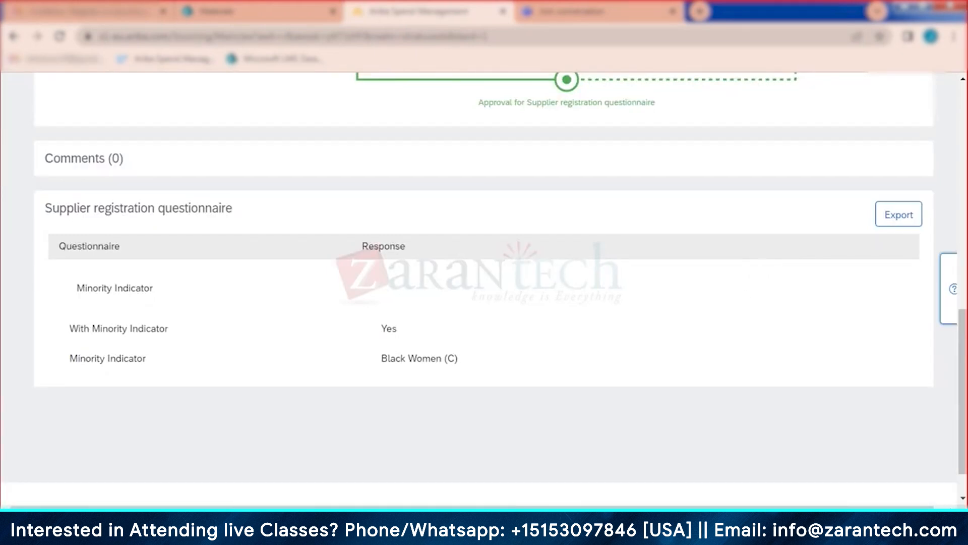
{"action": "scroll", "coordinate": [775, 324], "scroll_direction": "up", "scroll_amount": 1}
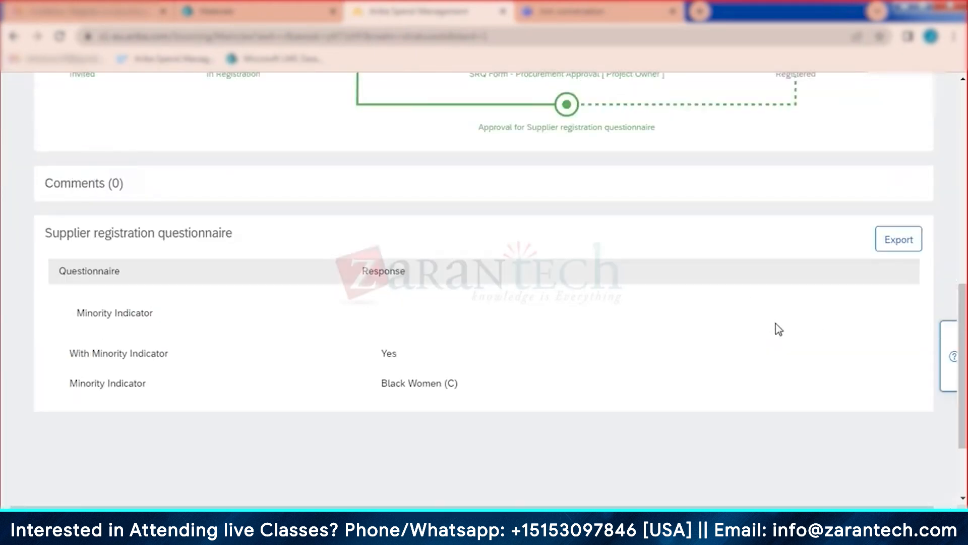
{"action": "scroll", "coordinate": [771, 333], "scroll_direction": "up", "scroll_amount": 2}
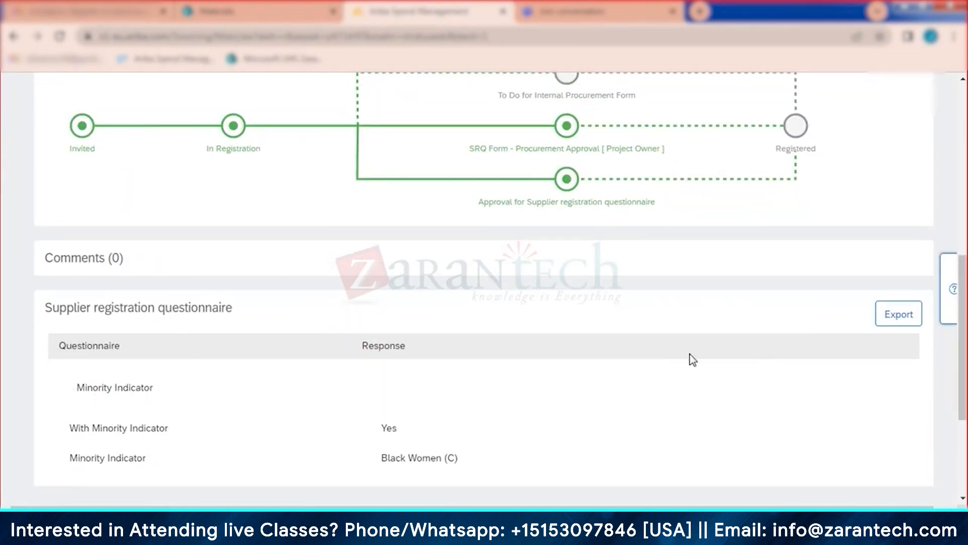
{"action": "scroll", "coordinate": [691, 358], "scroll_direction": "up", "scroll_amount": 8}
Step: Finish the task and confirm Rishi's Summary shows Registration Status Registered
{"action": "left_click", "coordinate": [923, 158]}
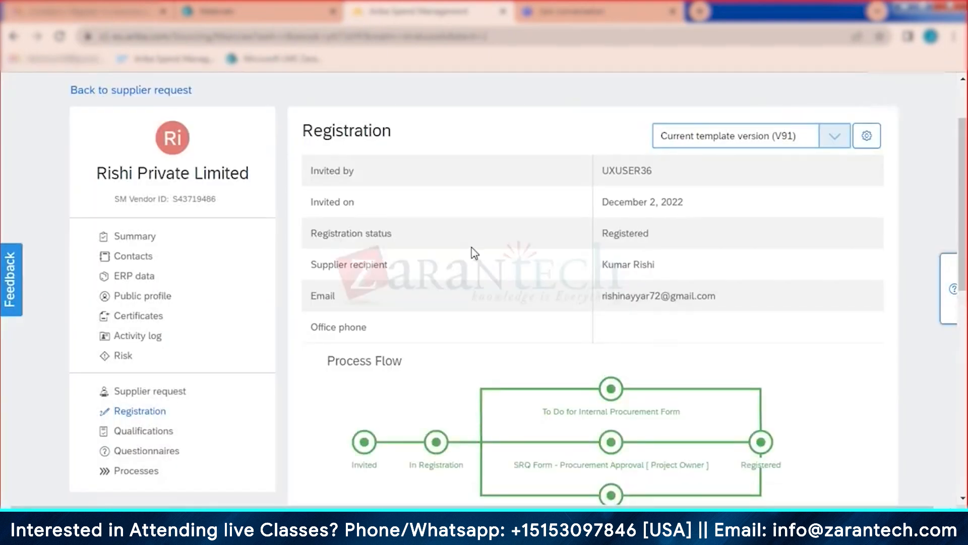
{"action": "left_click", "coordinate": [144, 235]}
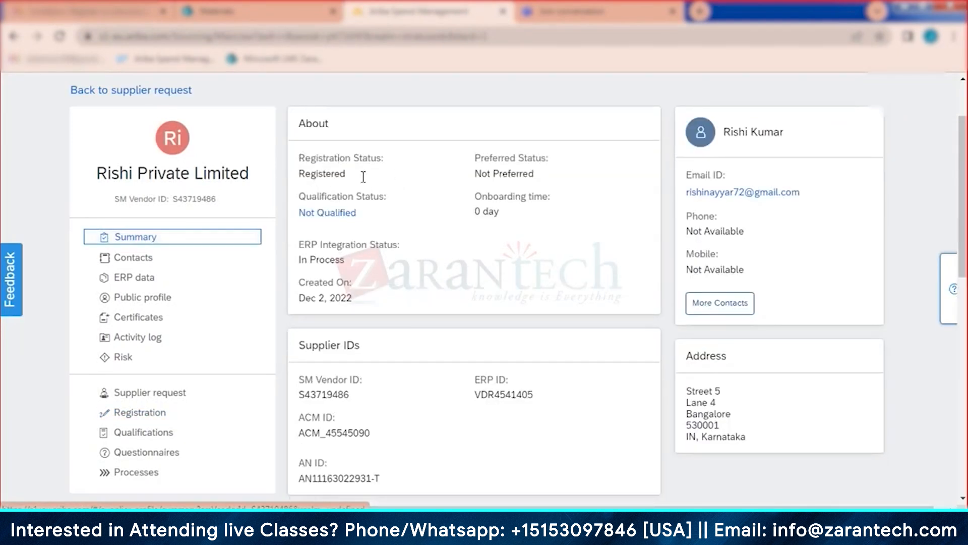
{"action": "left_click_drag", "start_coordinate": [363, 177], "coordinate": [303, 162]}
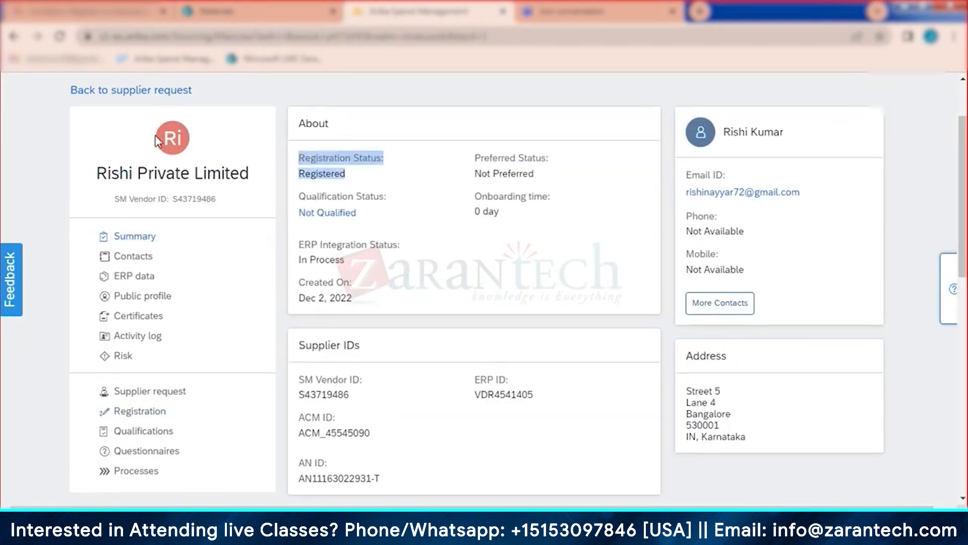
Step: Leave Rishi's supplier request and return to the Supplier Management page
{"action": "left_click", "coordinate": [130, 91]}
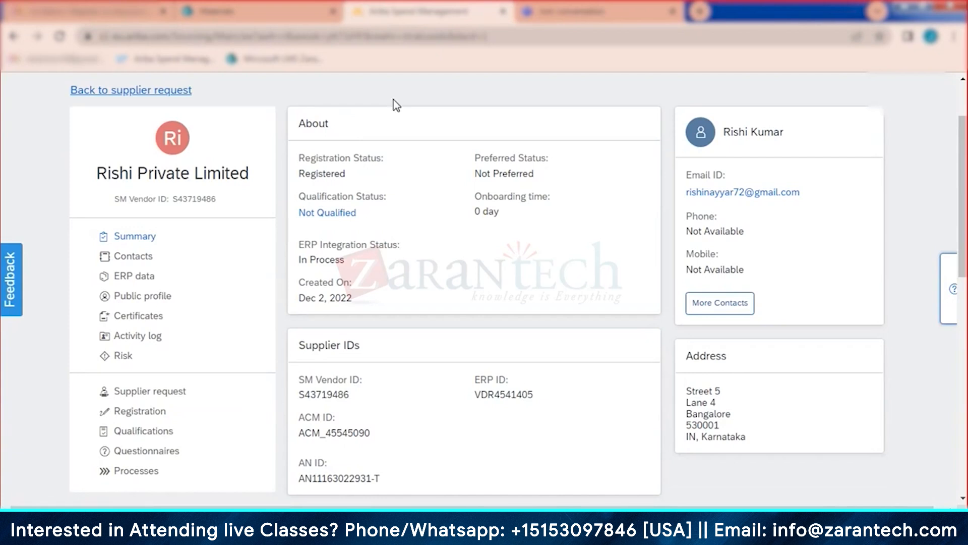
{"action": "left_click", "coordinate": [837, 96]}
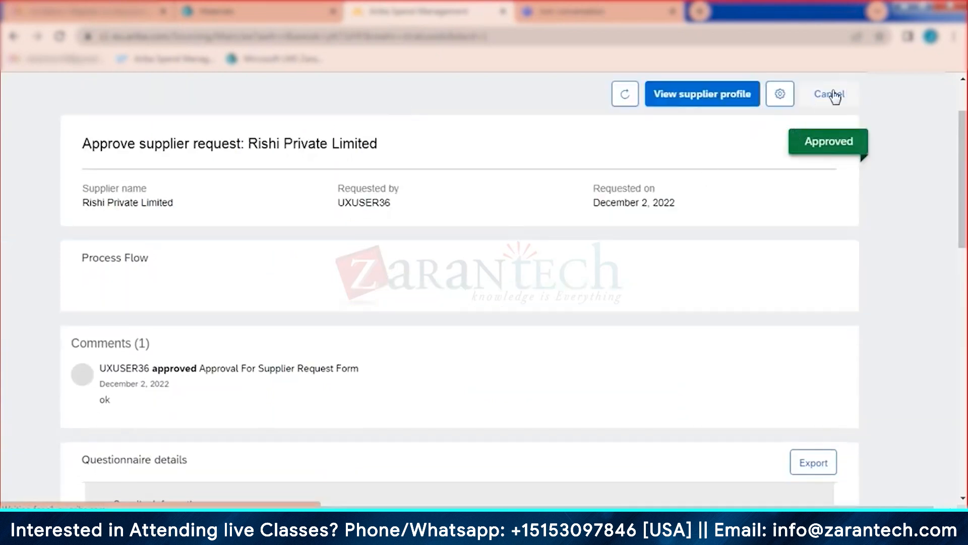
{"action": "left_click", "coordinate": [836, 96]}
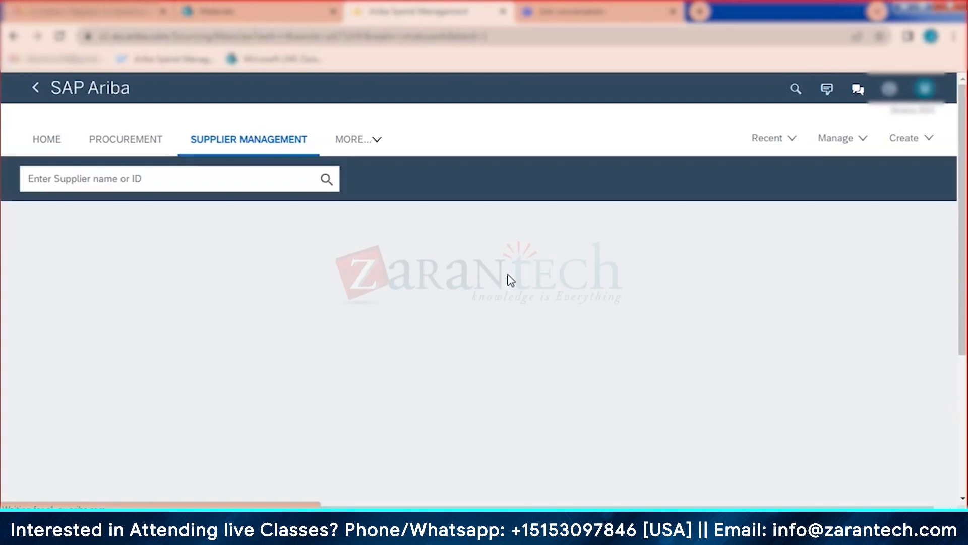
Step: Show all ten supplier requests and open Akshay Private Limited's request and supplier profile
{"action": "scroll", "coordinate": [506, 335], "scroll_direction": "down", "scroll_amount": 5}
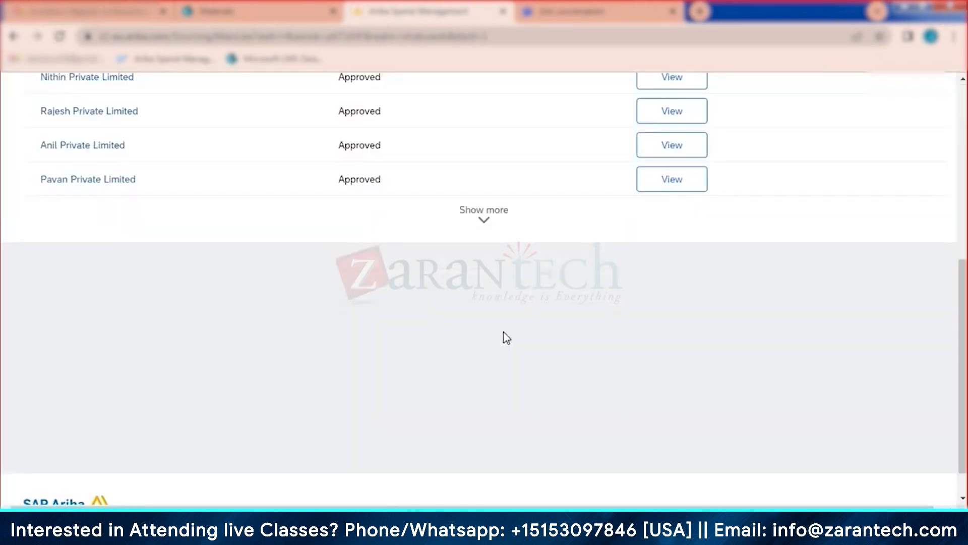
{"action": "scroll", "coordinate": [507, 337], "scroll_direction": "up", "scroll_amount": 4}
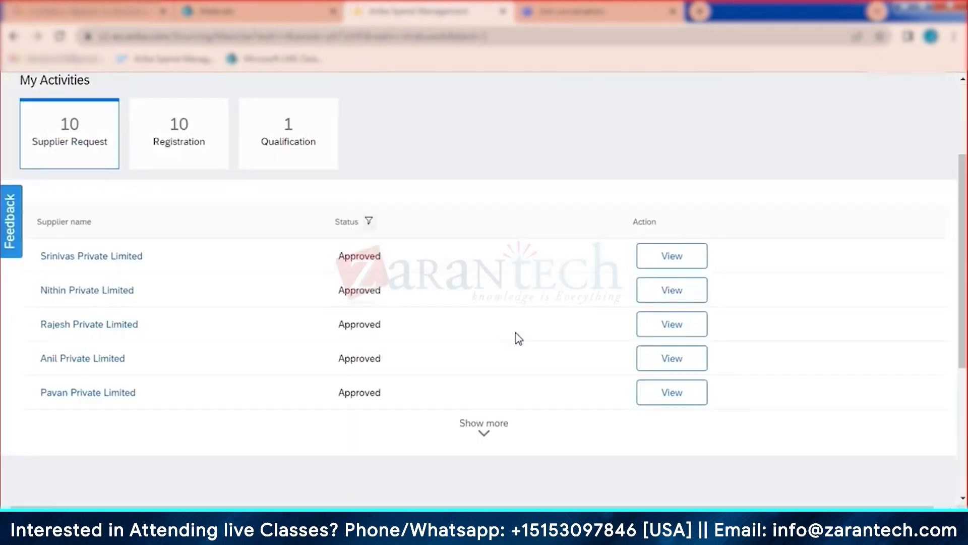
{"action": "left_click", "coordinate": [484, 426]}
{"action": "scroll", "coordinate": [480, 320], "scroll_direction": "down", "scroll_amount": 3}
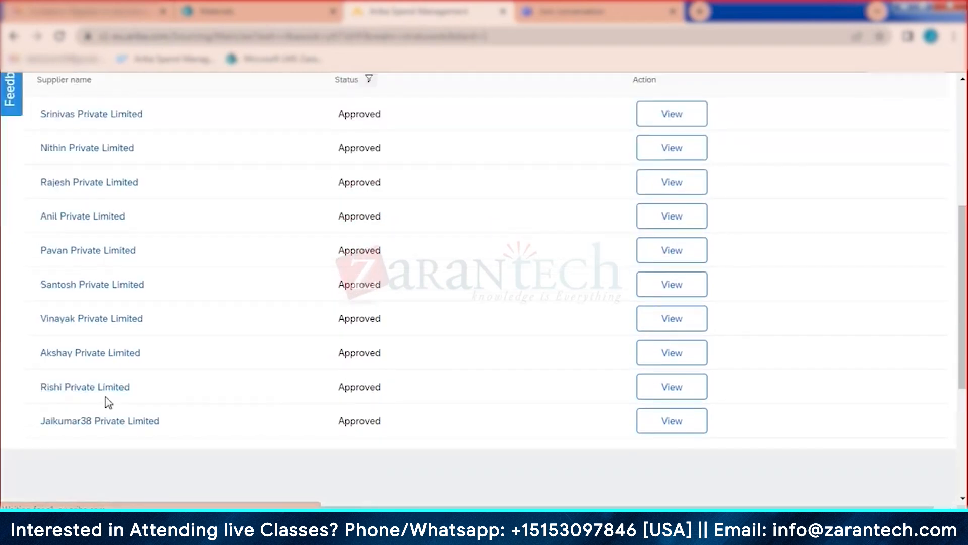
{"action": "left_click", "coordinate": [672, 362]}
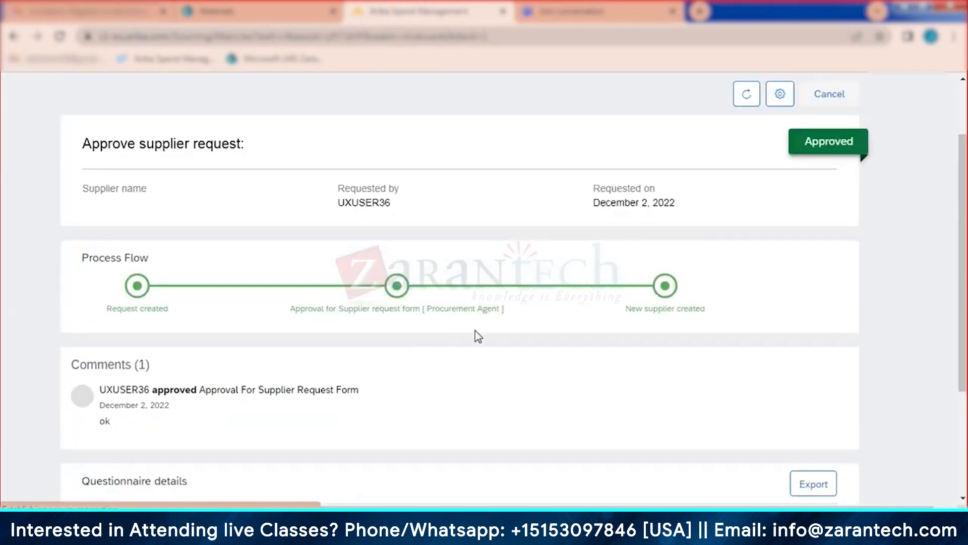
{"action": "scroll", "coordinate": [718, 350], "scroll_direction": "down", "scroll_amount": 4}
{"action": "scroll", "coordinate": [716, 368], "scroll_direction": "up", "scroll_amount": 6}
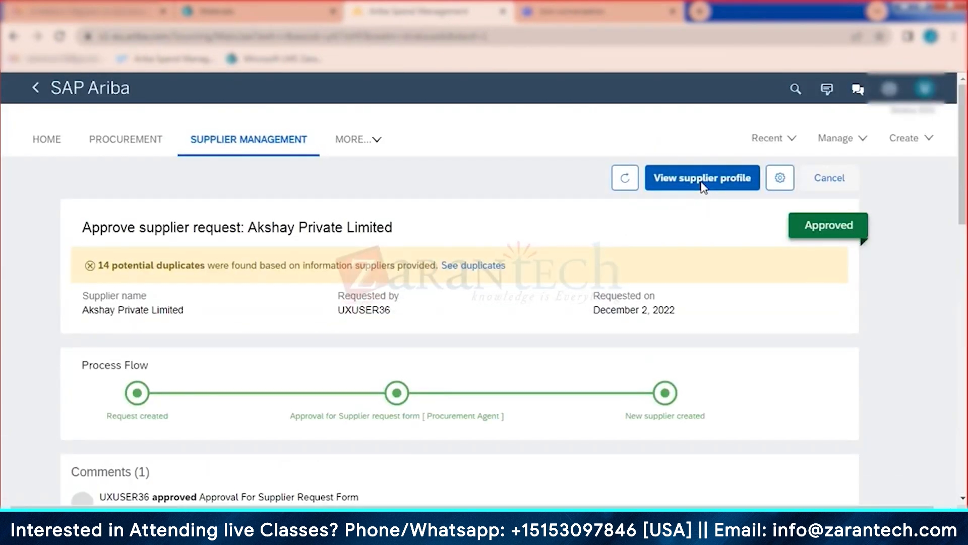
{"action": "left_click", "coordinate": [703, 187]}
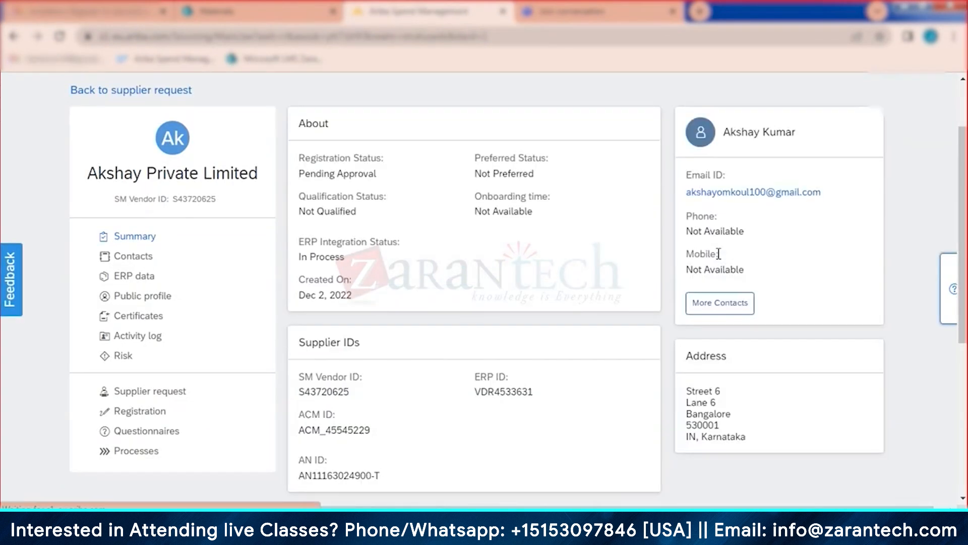
{"action": "scroll", "coordinate": [742, 439], "scroll_direction": "down", "scroll_amount": 5}
{"action": "scroll", "coordinate": [741, 439], "scroll_direction": "down", "scroll_amount": 5}
{"action": "scroll", "coordinate": [731, 408], "scroll_direction": "up", "scroll_amount": 10}
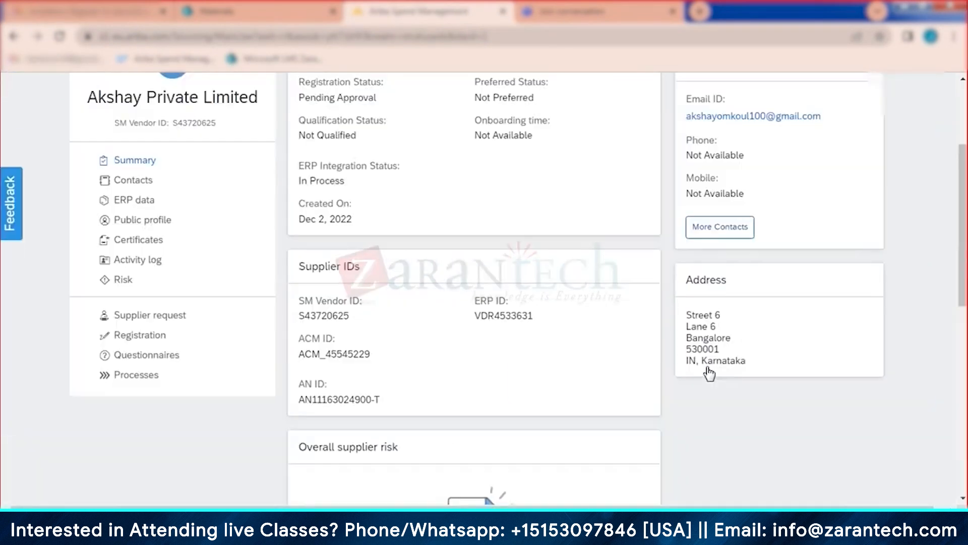
Step: On Akshay's Registration page, approve and confirm the SRQ Form - Procurement Approval task
{"action": "left_click", "coordinate": [149, 493]}
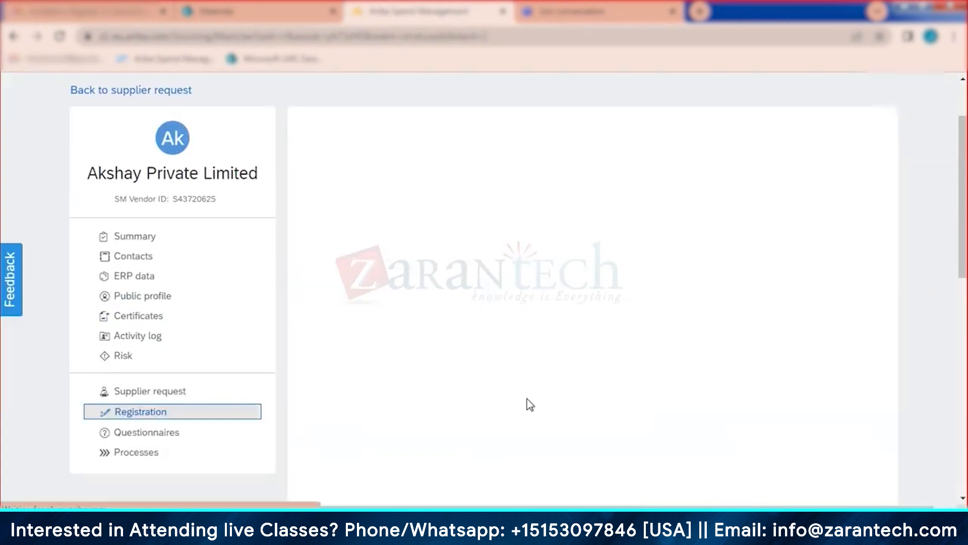
{"action": "scroll", "coordinate": [630, 391], "scroll_direction": "down", "scroll_amount": 5}
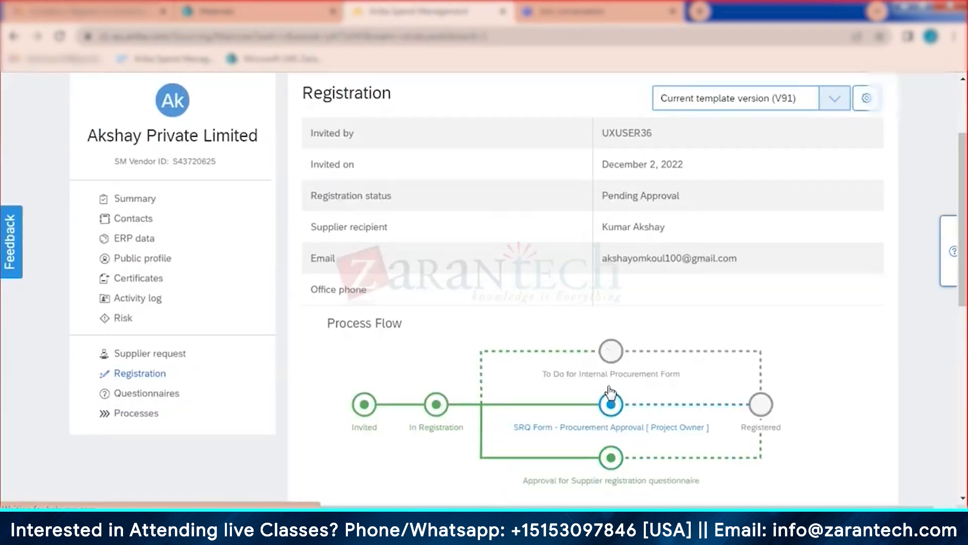
{"action": "scroll", "coordinate": [885, 451], "scroll_direction": "down", "scroll_amount": 3}
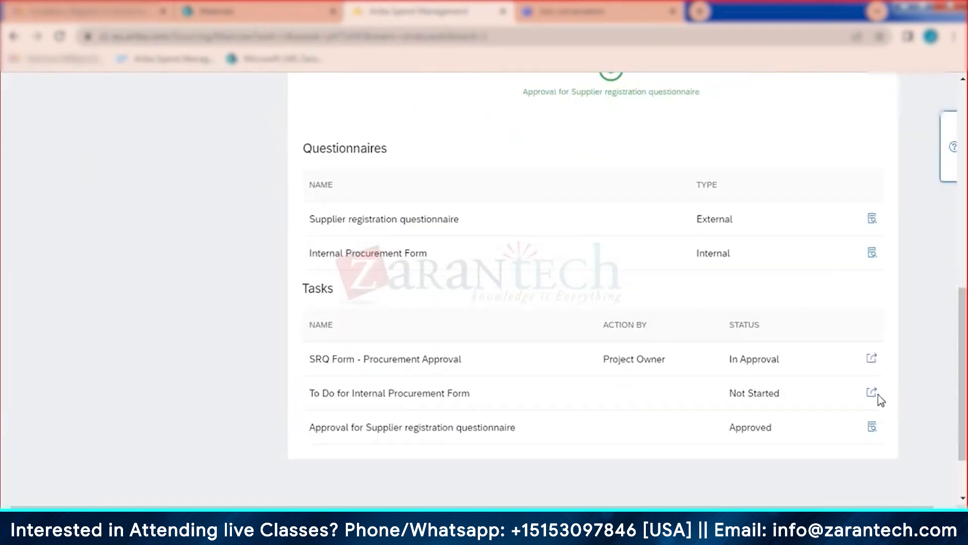
{"action": "left_click", "coordinate": [873, 358]}
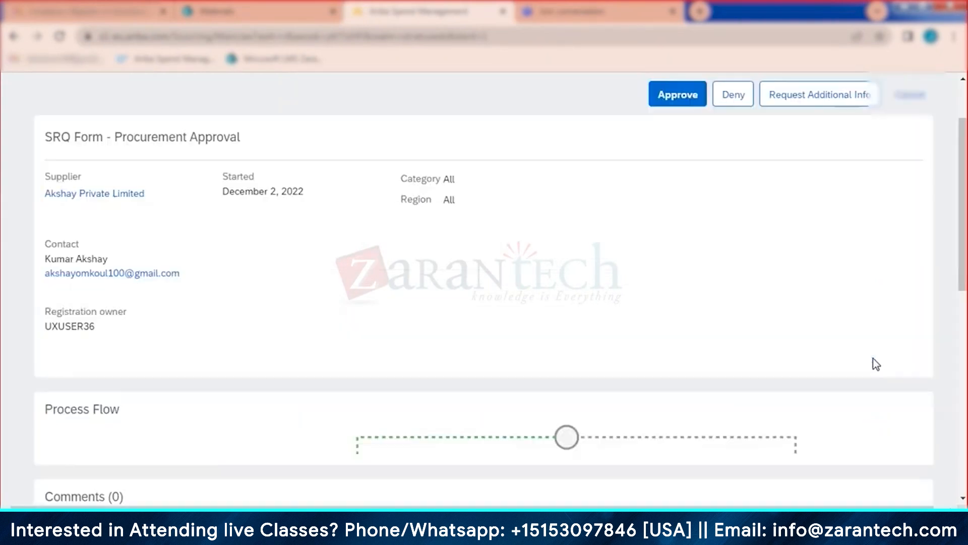
{"action": "left_click", "coordinate": [690, 100]}
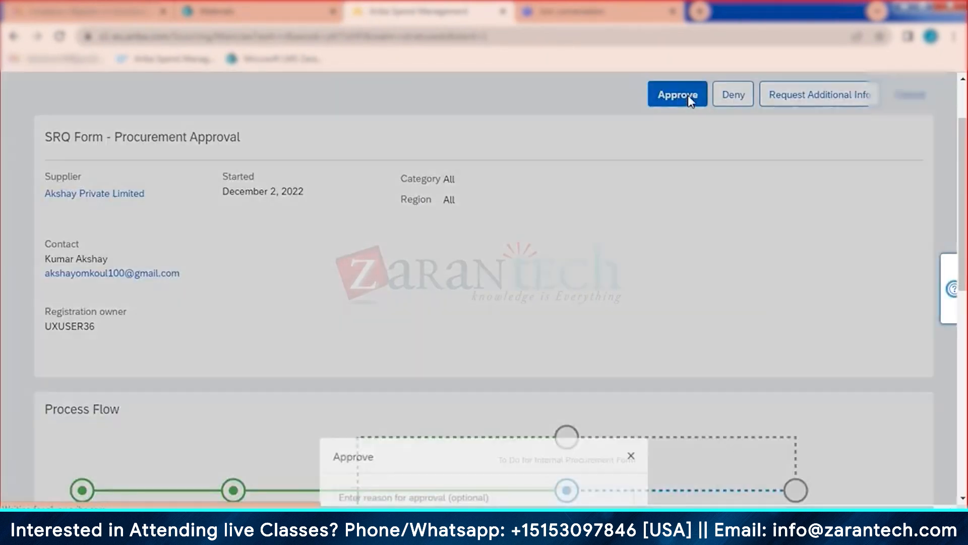
{"action": "left_click", "coordinate": [567, 348]}
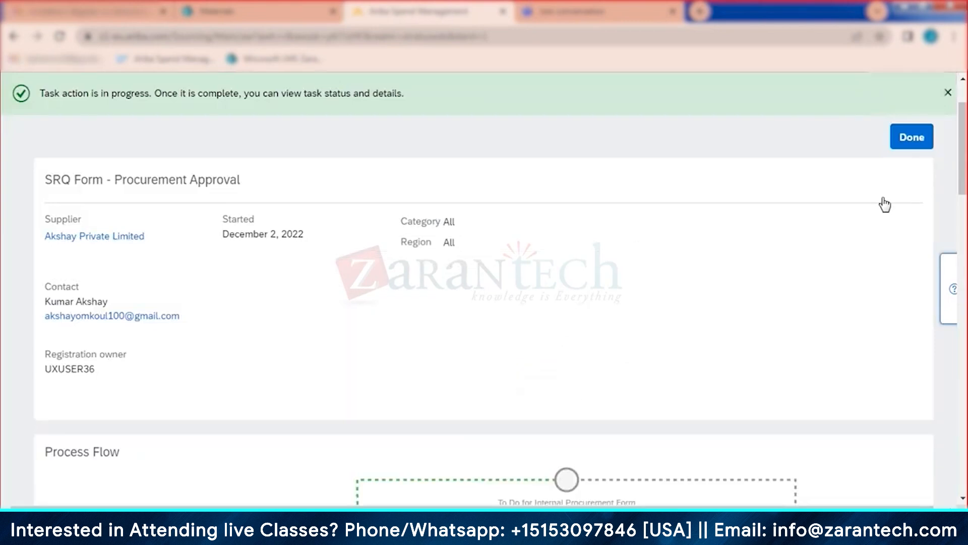
{"action": "left_click", "coordinate": [911, 136]}
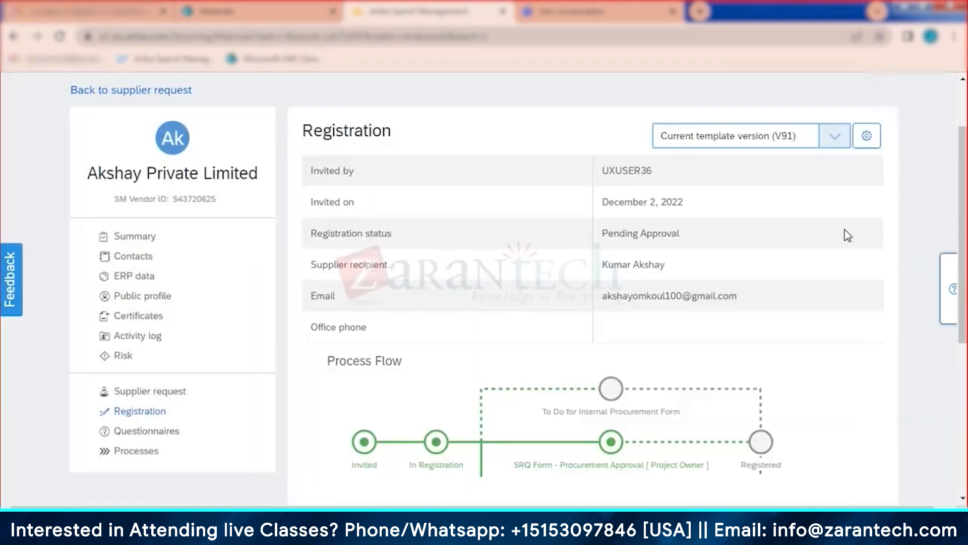
Step: Complete Akshay's Internal Procurement Form with Minority Indicator Black Male (B) and finish the task
{"action": "scroll", "coordinate": [846, 240], "scroll_direction": "down", "scroll_amount": 7}
{"action": "scroll", "coordinate": [850, 246], "scroll_direction": "down", "scroll_amount": 3}
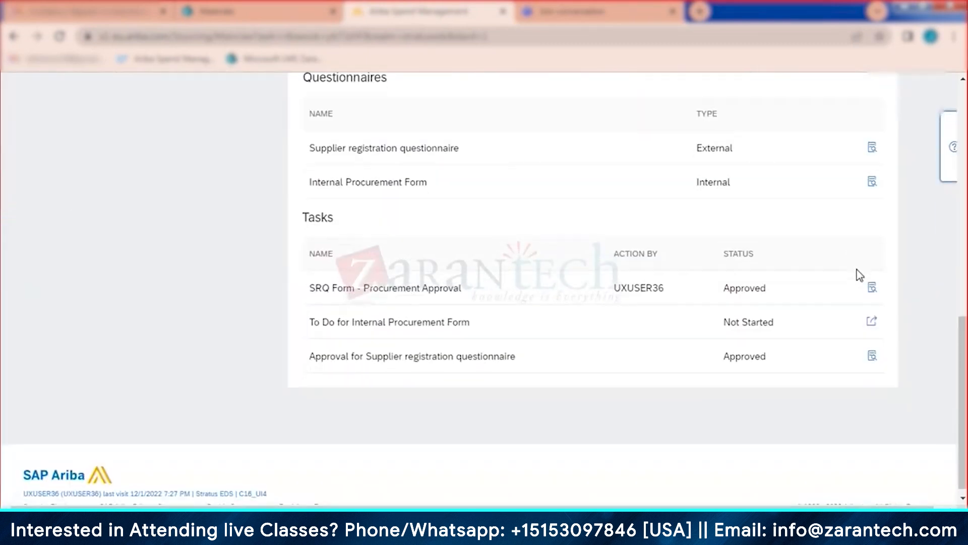
{"action": "left_click", "coordinate": [874, 322]}
{"action": "scroll", "coordinate": [691, 363], "scroll_direction": "down", "scroll_amount": 6}
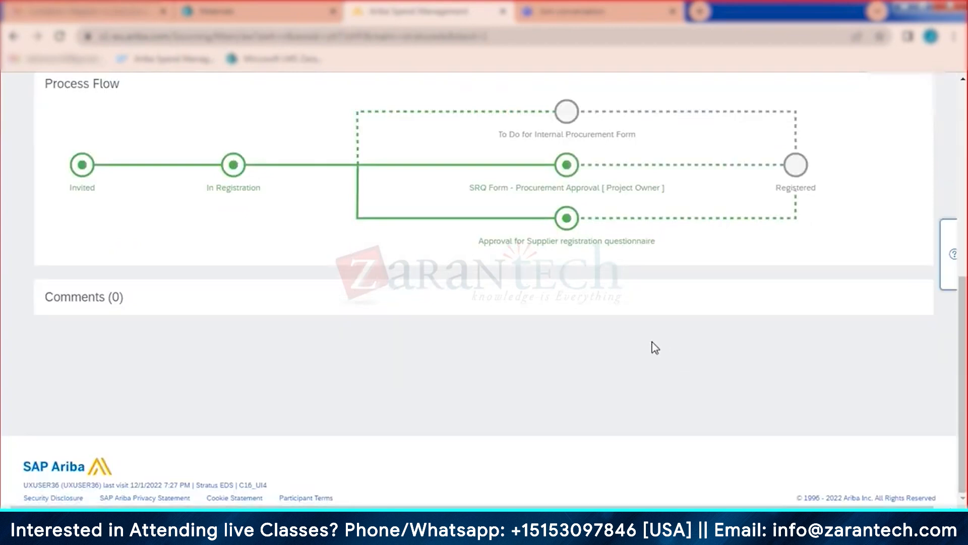
{"action": "scroll", "coordinate": [601, 361], "scroll_direction": "up", "scroll_amount": 3}
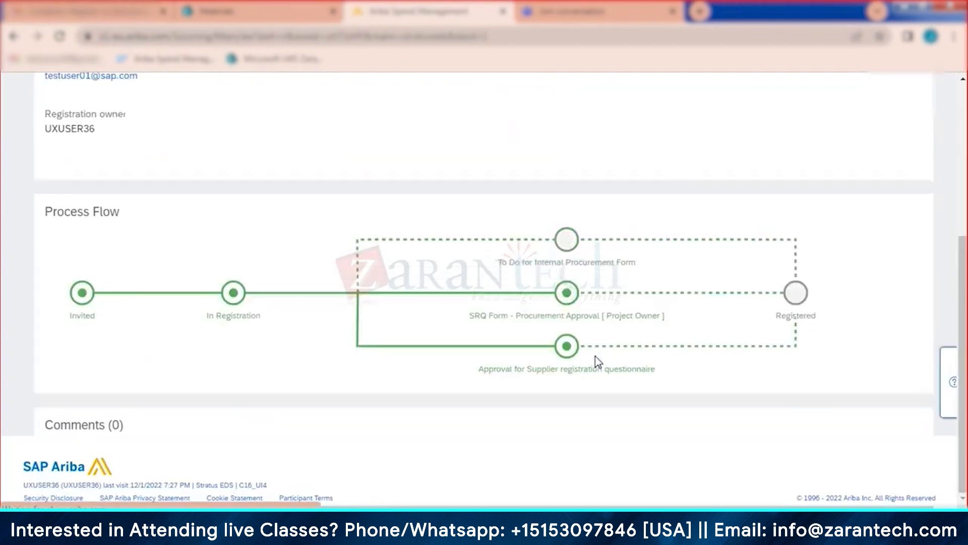
{"action": "left_click", "coordinate": [562, 353]}
{"action": "scroll", "coordinate": [549, 343], "scroll_direction": "down", "scroll_amount": 6}
{"action": "left_click", "coordinate": [515, 326]}
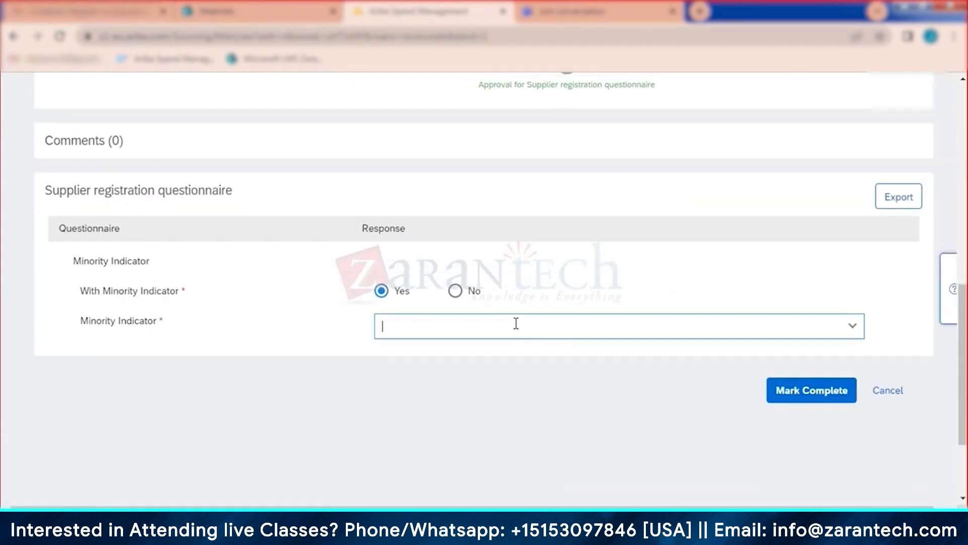
{"action": "left_click", "coordinate": [447, 384]}
{"action": "left_click", "coordinate": [835, 394]}
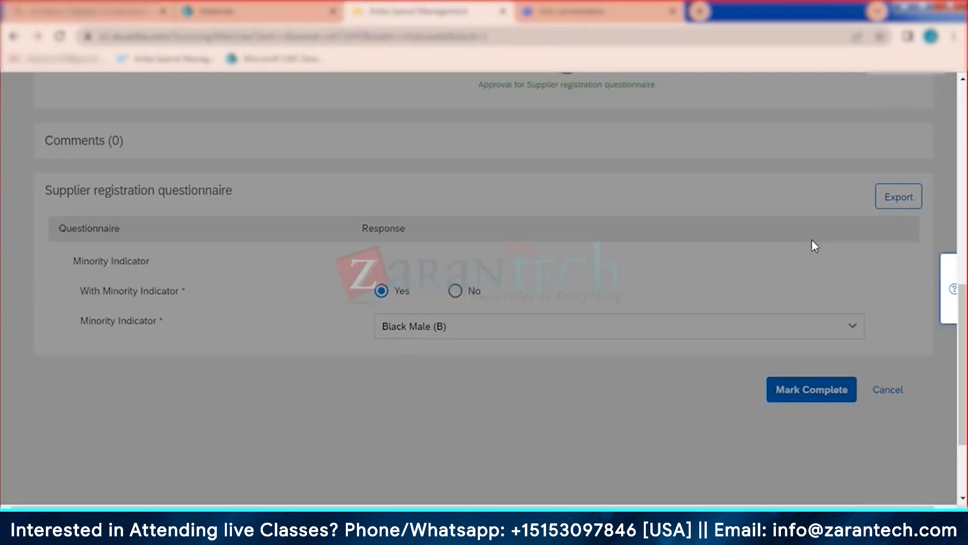
{"action": "scroll", "coordinate": [815, 246], "scroll_direction": "up", "scroll_amount": 4}
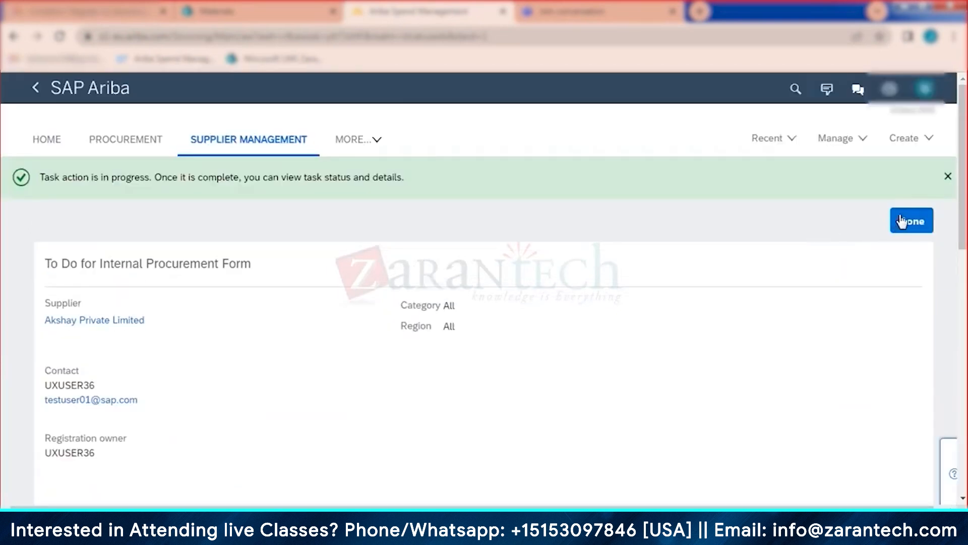
{"action": "left_click", "coordinate": [915, 222]}
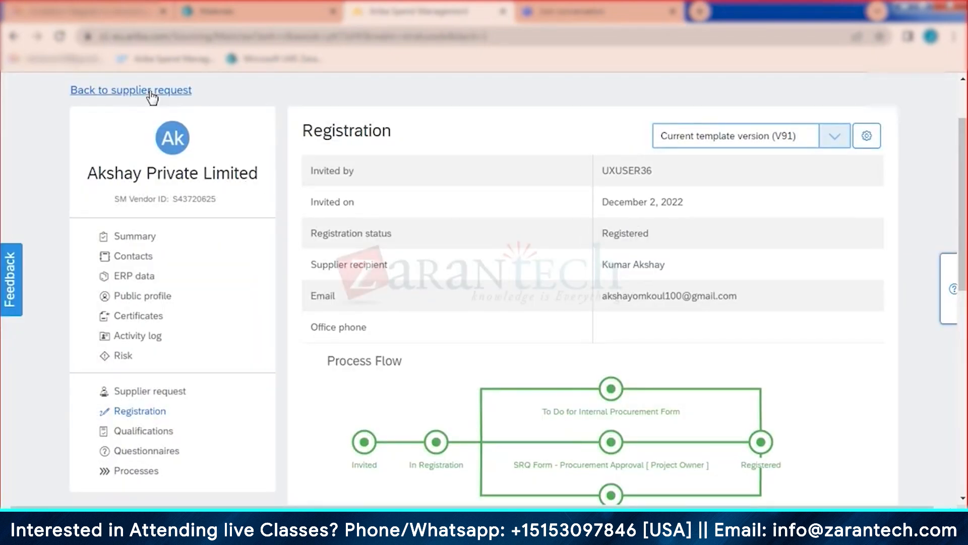
Step: Leave the supplier request and go back to the Supplier Management overview
{"action": "left_click", "coordinate": [119, 91]}
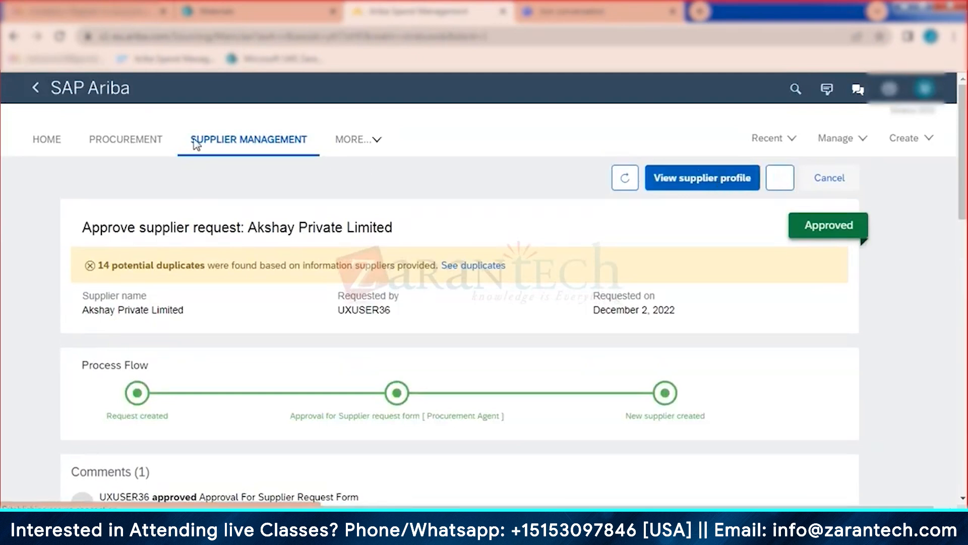
{"action": "left_click", "coordinate": [273, 139]}
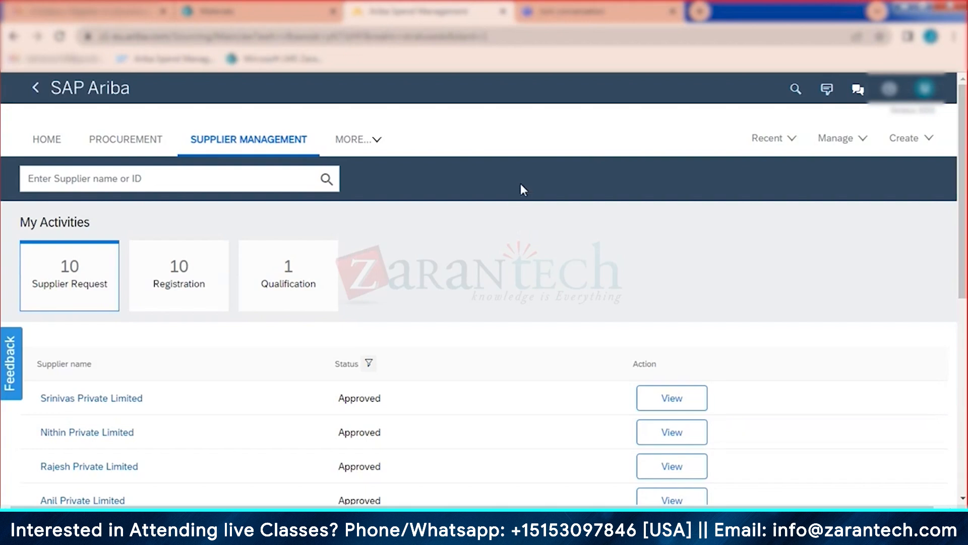
Step: Expand the supplier request list and open Pavan Private Limited's supplier profile
{"action": "scroll", "coordinate": [484, 242], "scroll_direction": "down", "scroll_amount": 3}
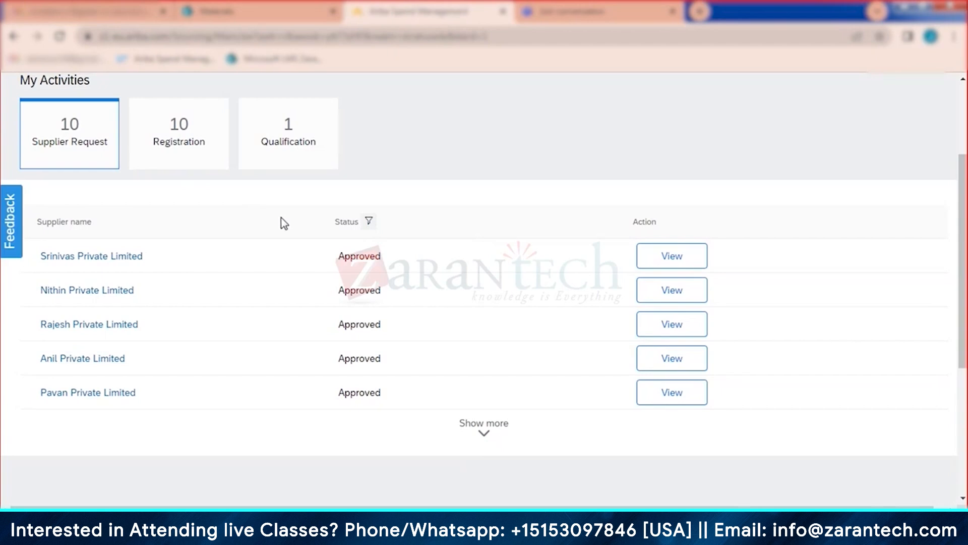
{"action": "left_click", "coordinate": [485, 434]}
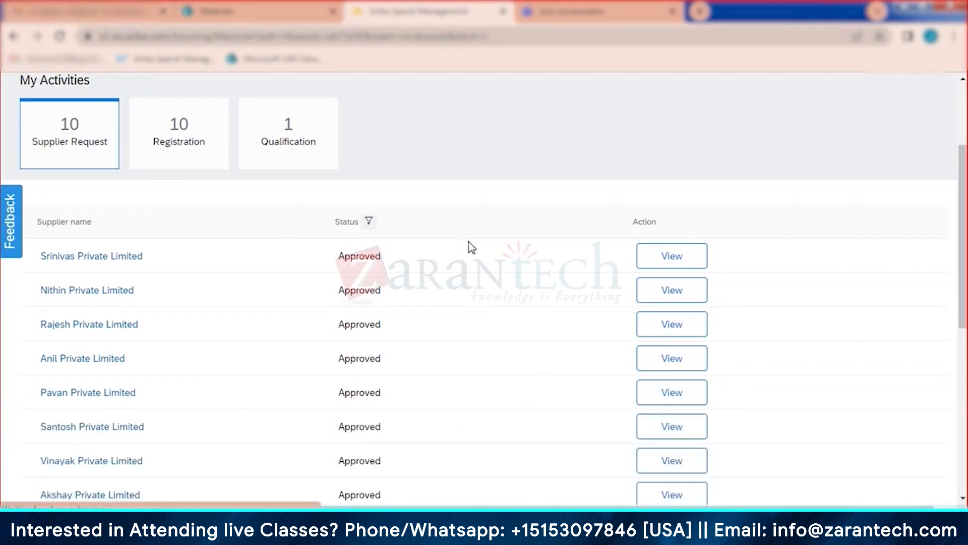
{"action": "scroll", "coordinate": [465, 247], "scroll_direction": "down", "scroll_amount": 2}
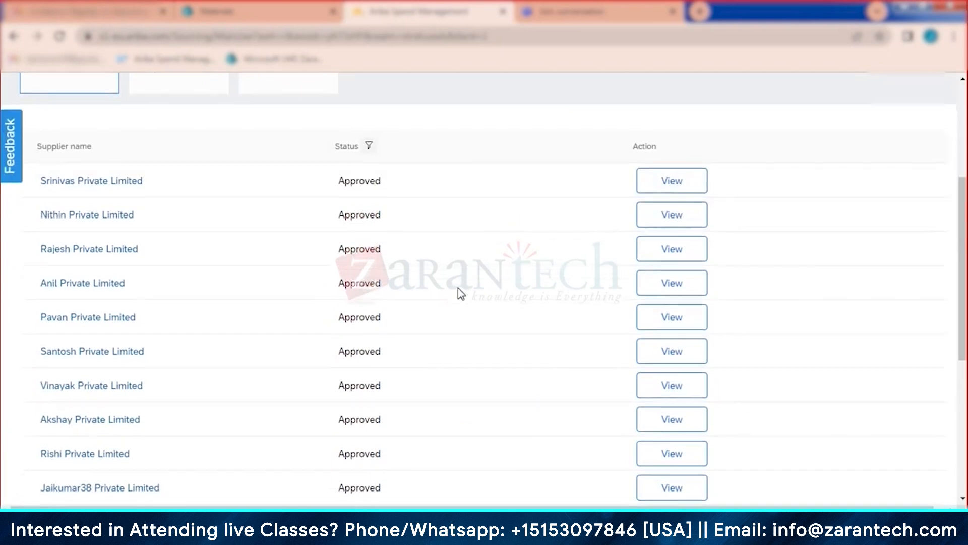
{"action": "scroll", "coordinate": [458, 290], "scroll_direction": "down", "scroll_amount": 2}
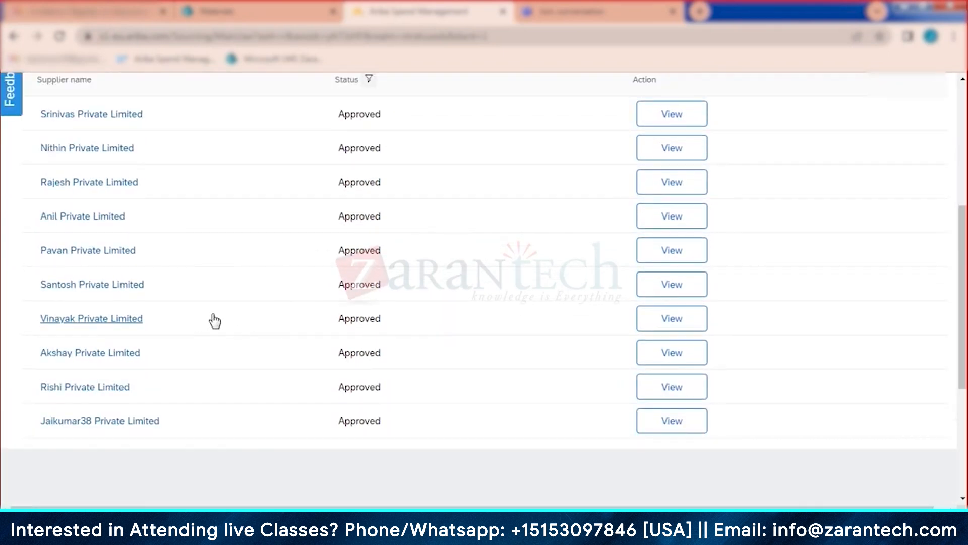
{"action": "left_click", "coordinate": [689, 251]}
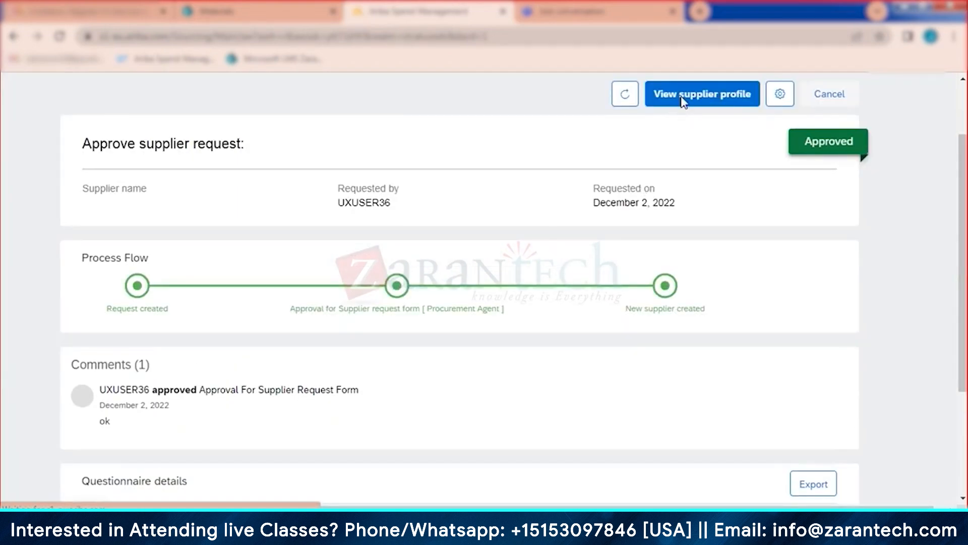
{"action": "left_click", "coordinate": [683, 102]}
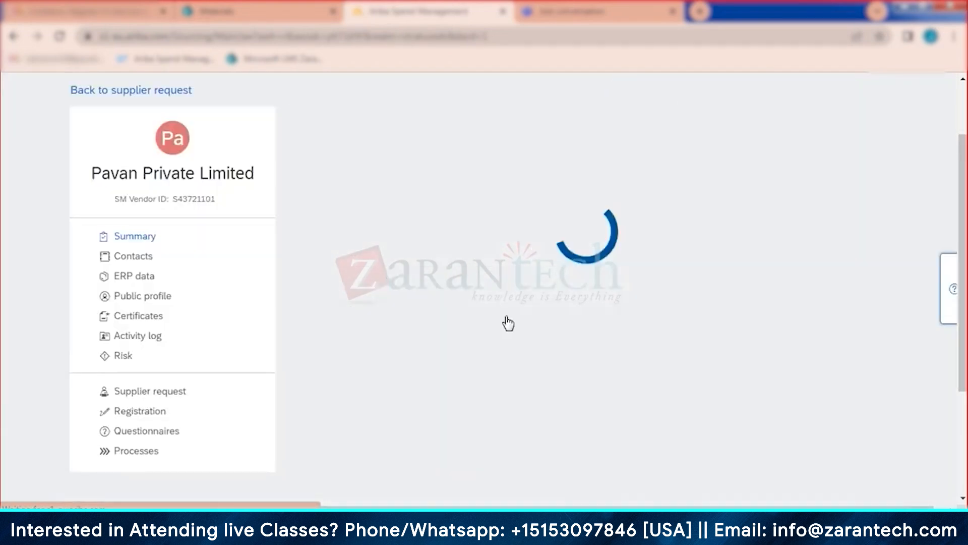
Step: Approve Pavan Private Limited's SRQ Form - Procurement Approval task from its Registration page
{"action": "left_click", "coordinate": [156, 413]}
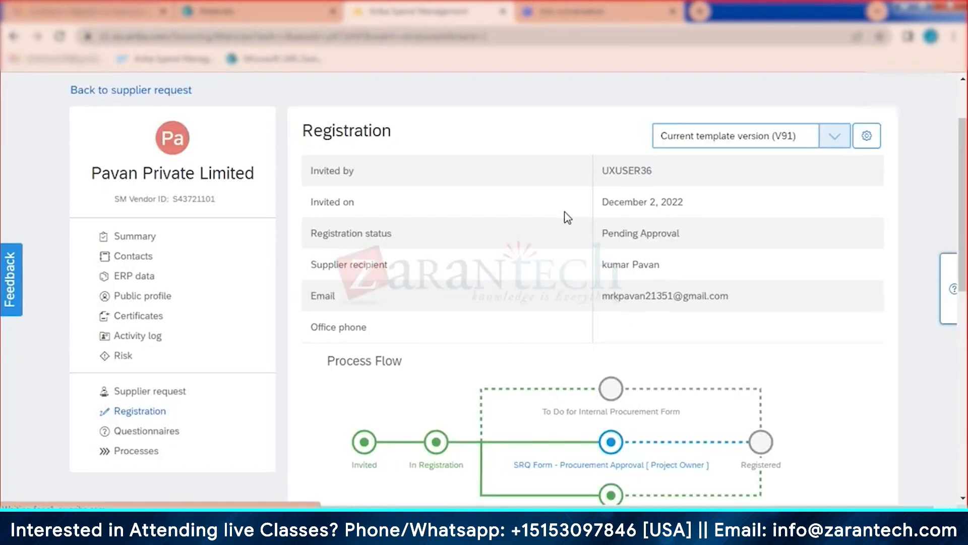
{"action": "scroll", "coordinate": [596, 287], "scroll_direction": "down", "scroll_amount": 9}
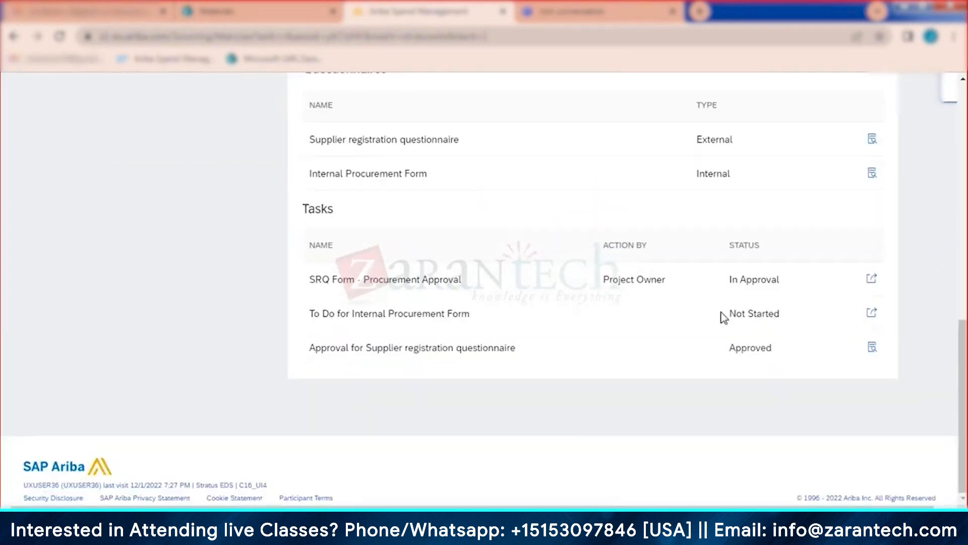
{"action": "left_click", "coordinate": [872, 280]}
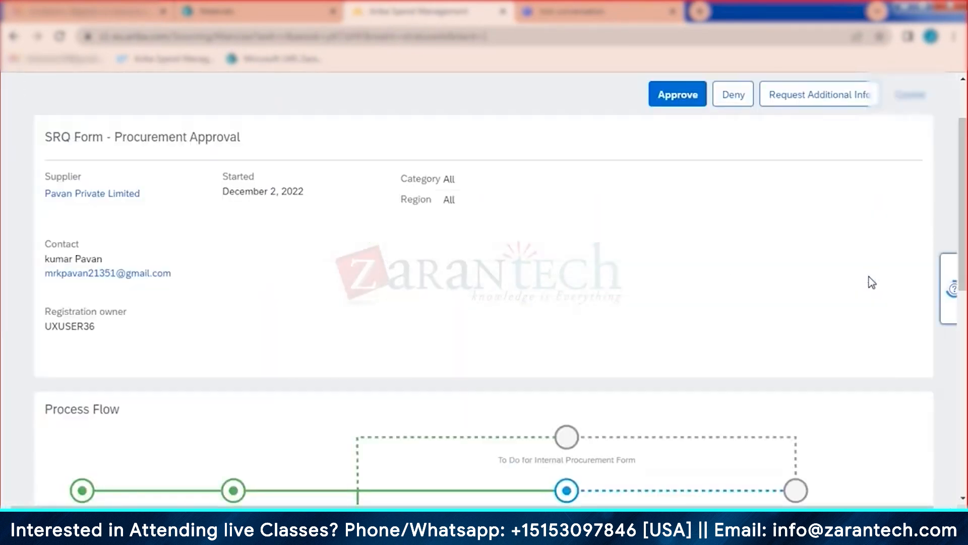
{"action": "left_click", "coordinate": [681, 97]}
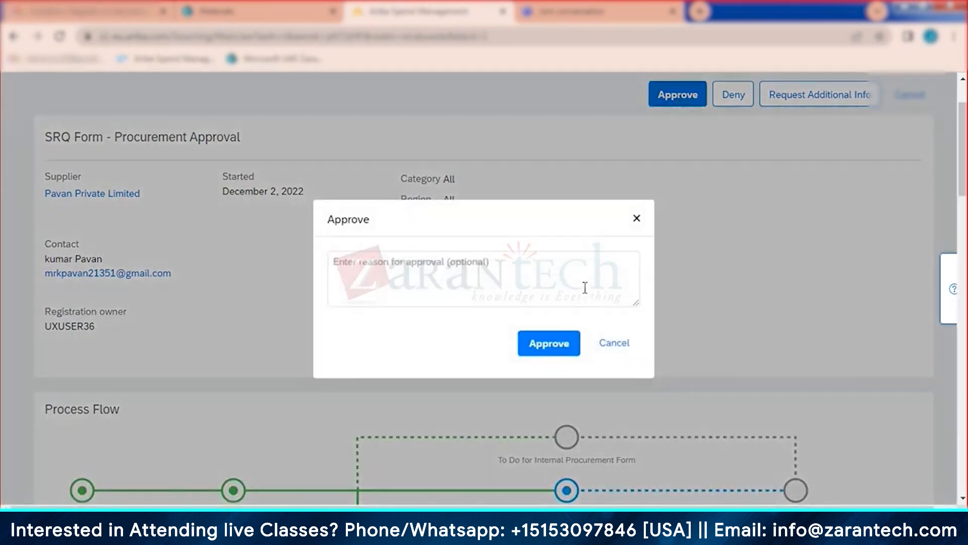
{"action": "left_click", "coordinate": [585, 288]}
{"action": "left_click", "coordinate": [557, 343]}
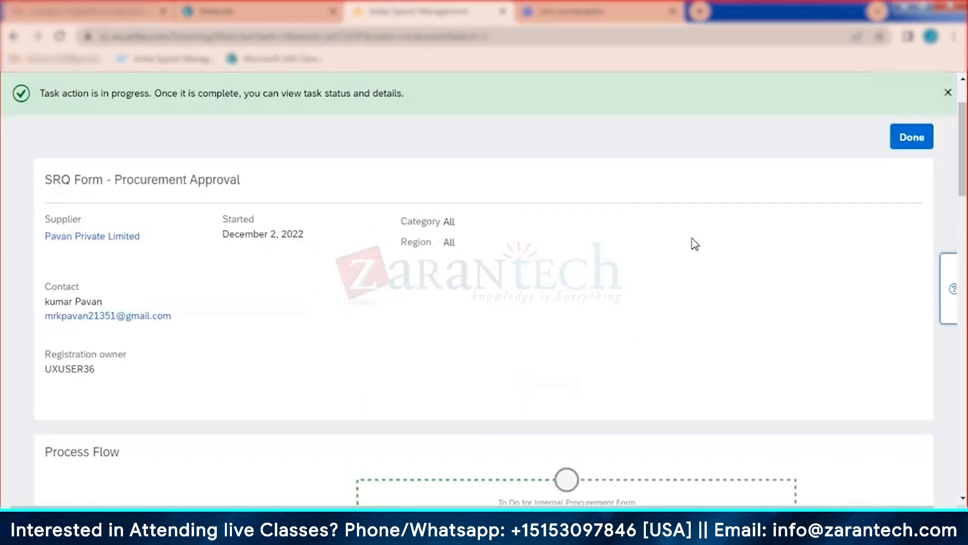
{"action": "left_click", "coordinate": [911, 141]}
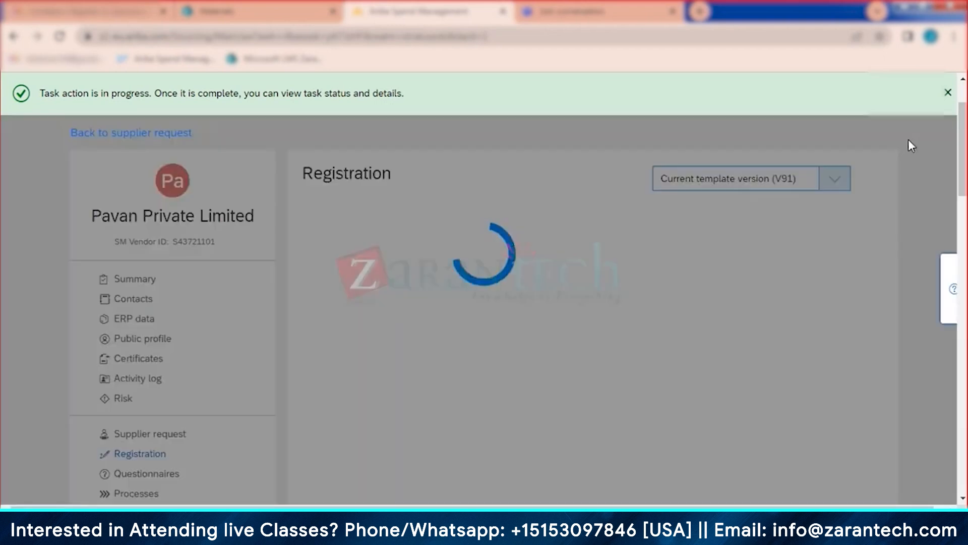
Step: Complete Pavan's internal procurement form with Minority Indicator Women (A)
{"action": "scroll", "coordinate": [809, 361], "scroll_direction": "down", "scroll_amount": 6}
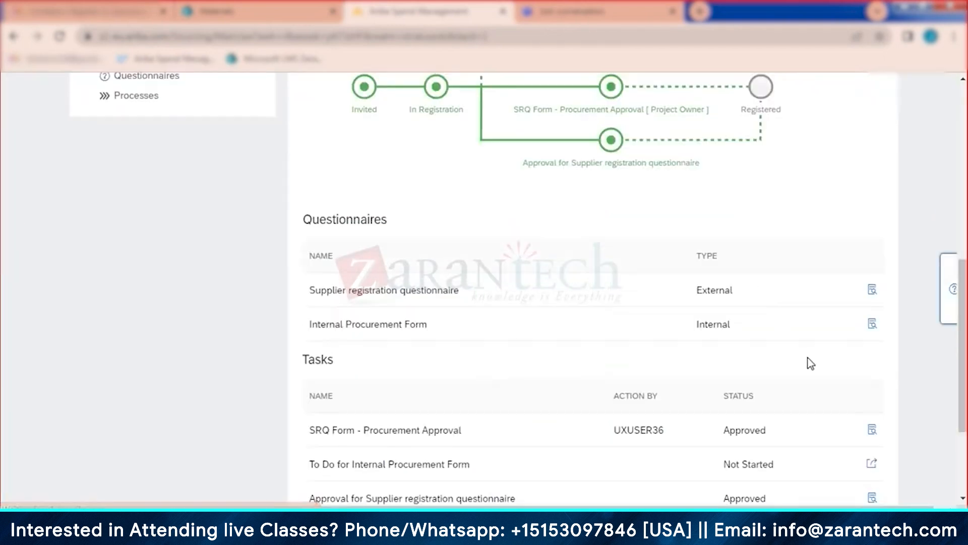
{"action": "left_click", "coordinate": [875, 467]}
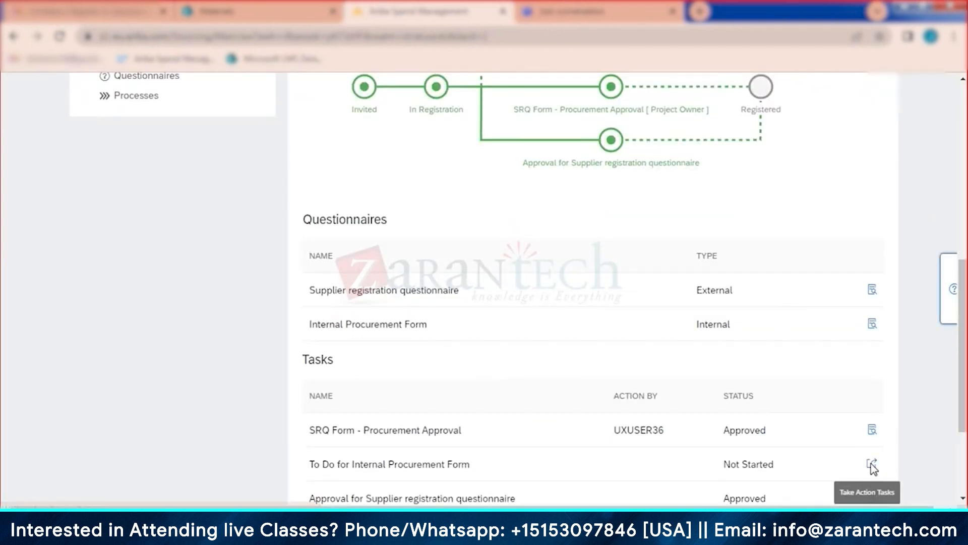
{"action": "scroll", "coordinate": [640, 283], "scroll_direction": "down", "scroll_amount": 5}
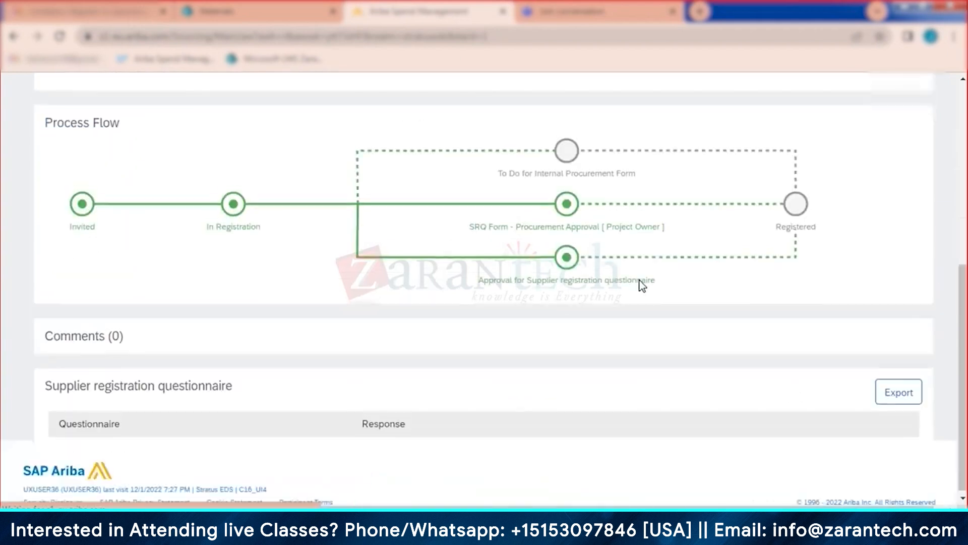
{"action": "scroll", "coordinate": [635, 285], "scroll_direction": "down", "scroll_amount": 5}
{"action": "left_click", "coordinate": [571, 233]}
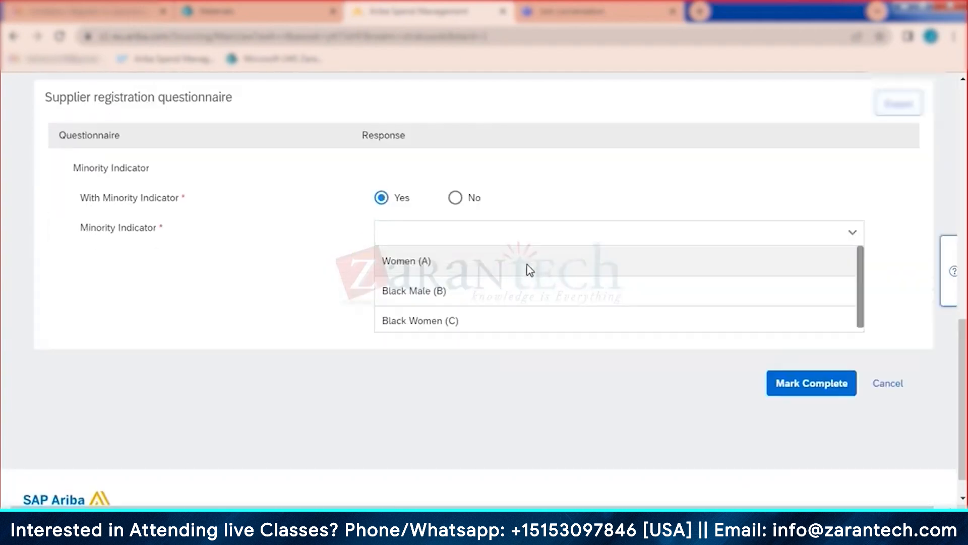
{"action": "left_click", "coordinate": [528, 270]}
{"action": "left_click", "coordinate": [801, 305]}
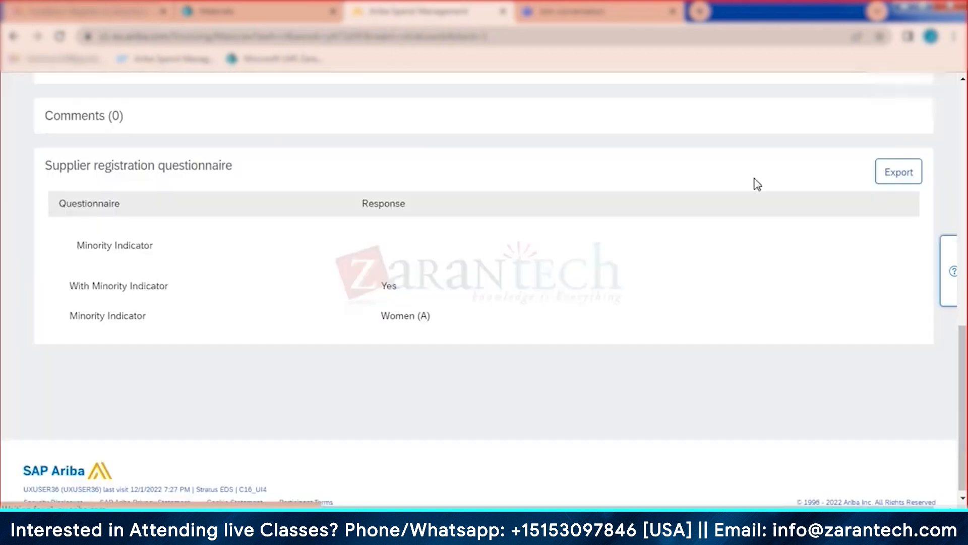
Step: Close the finished task and return to the Supplier Management workspace
{"action": "scroll", "coordinate": [792, 242], "scroll_direction": "up", "scroll_amount": 15}
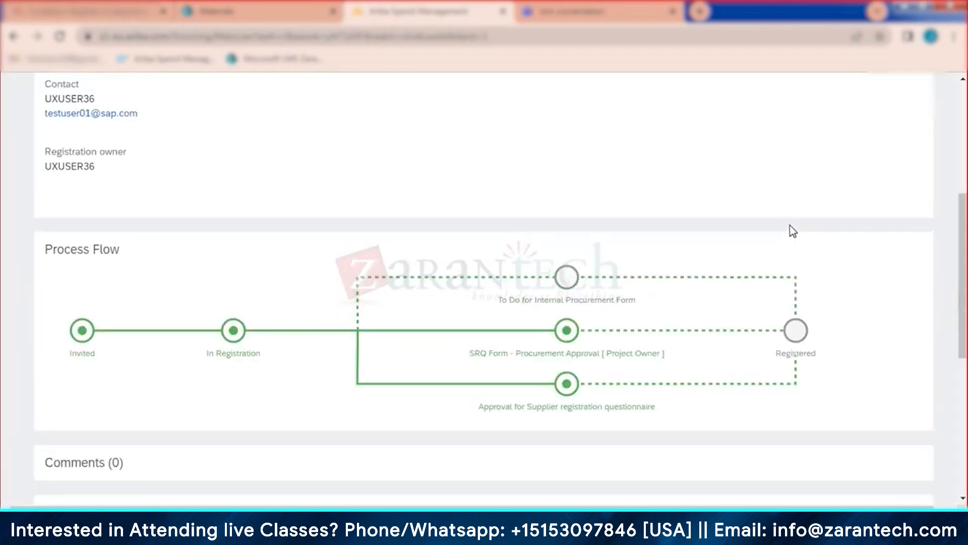
{"action": "left_click", "coordinate": [911, 180]}
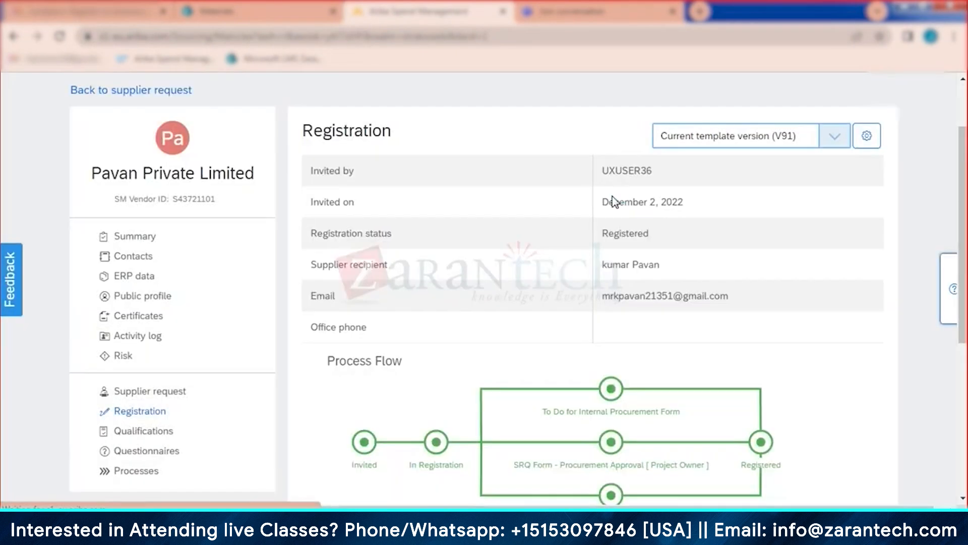
{"action": "scroll", "coordinate": [195, 150], "scroll_direction": "up", "scroll_amount": 2}
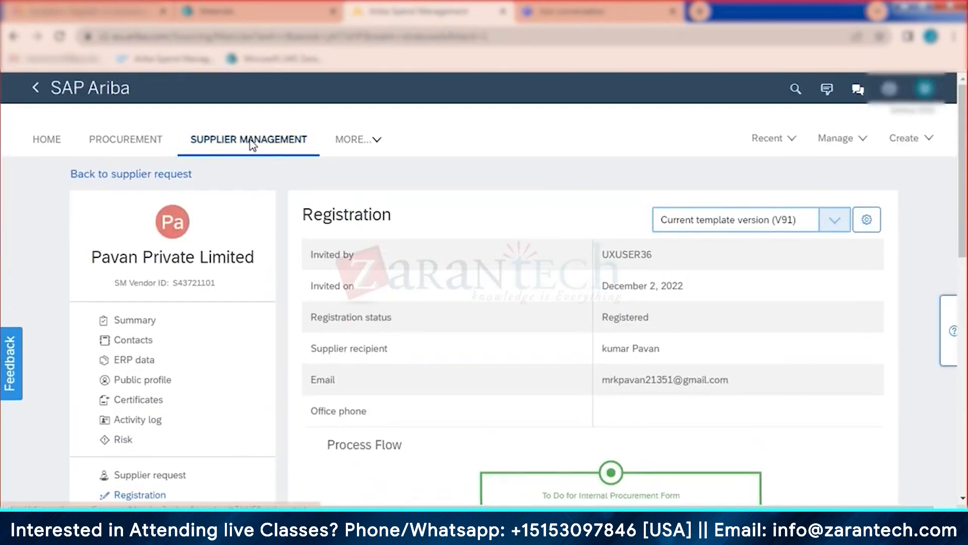
{"action": "left_click", "coordinate": [249, 142]}
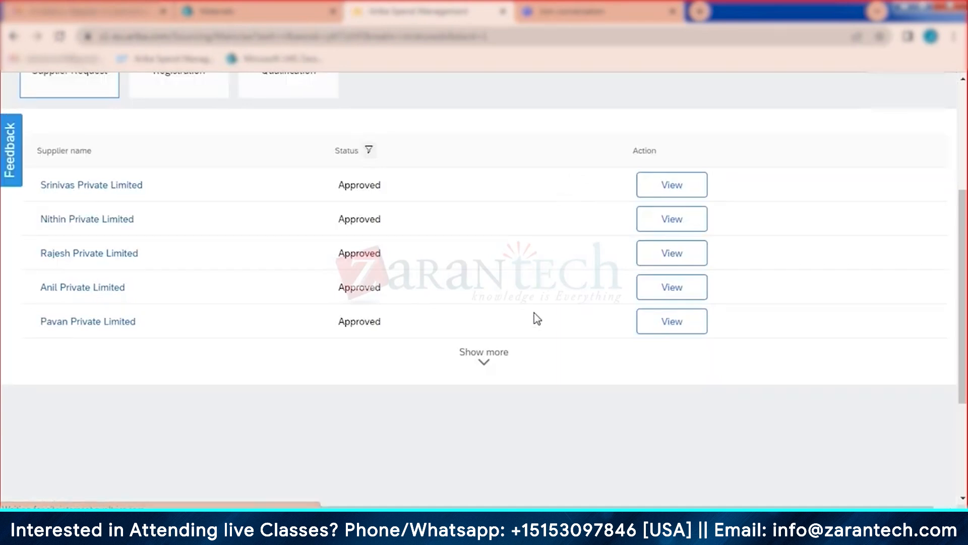
Step: Load more supplier requests and open Vinayak Private Limited's supplier profile
{"action": "left_click", "coordinate": [484, 370]}
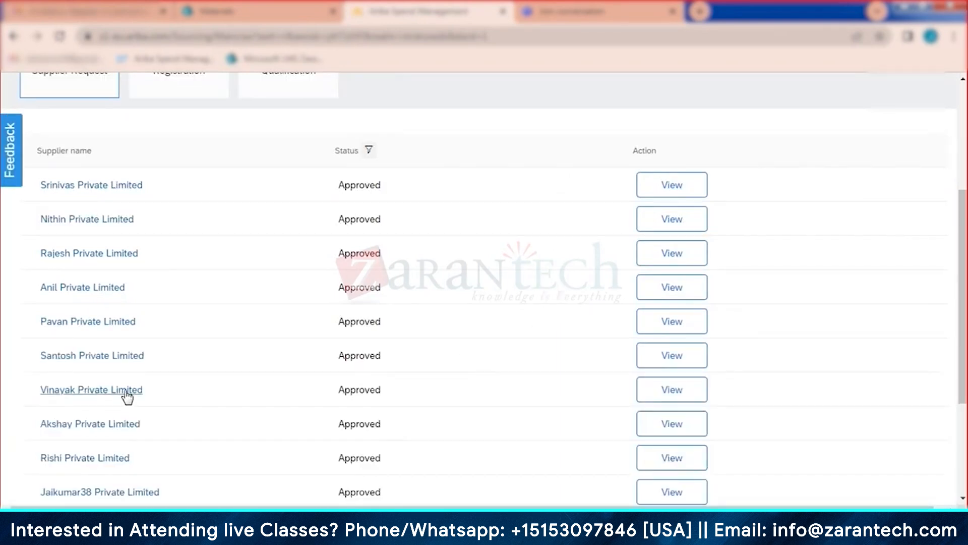
{"action": "left_click", "coordinate": [672, 398]}
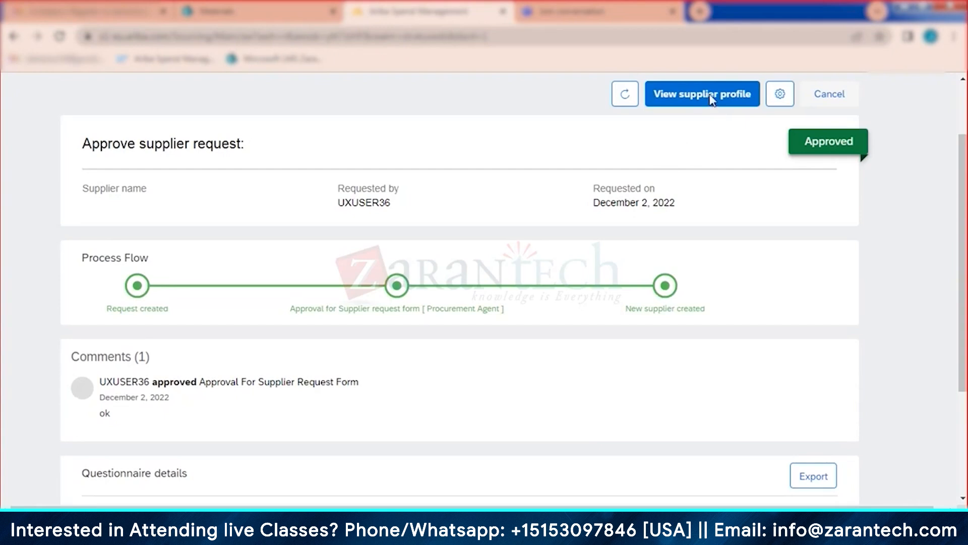
{"action": "left_click", "coordinate": [711, 97]}
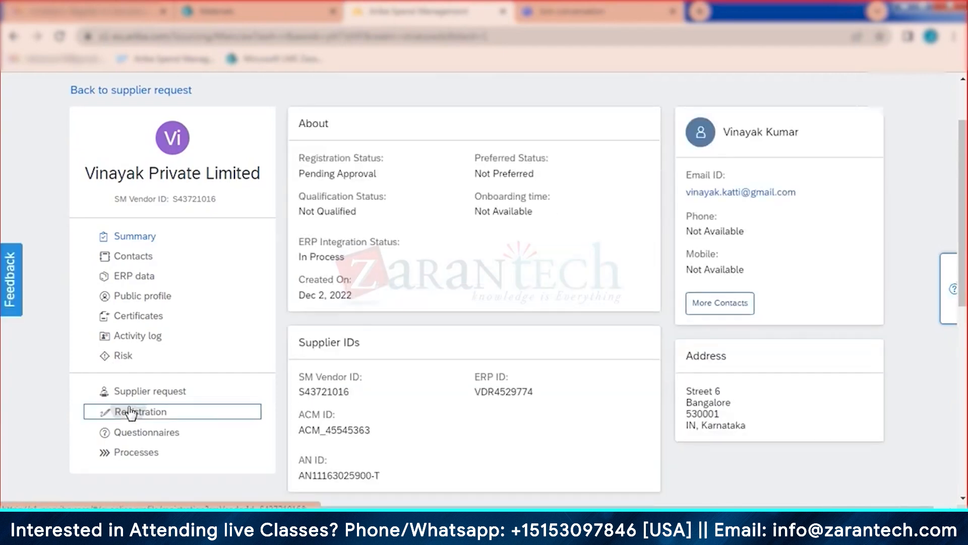
Step: Approve Vinayak Private Limited's SRQ Form - Procurement Approval task on its Registration page
{"action": "left_click", "coordinate": [129, 411]}
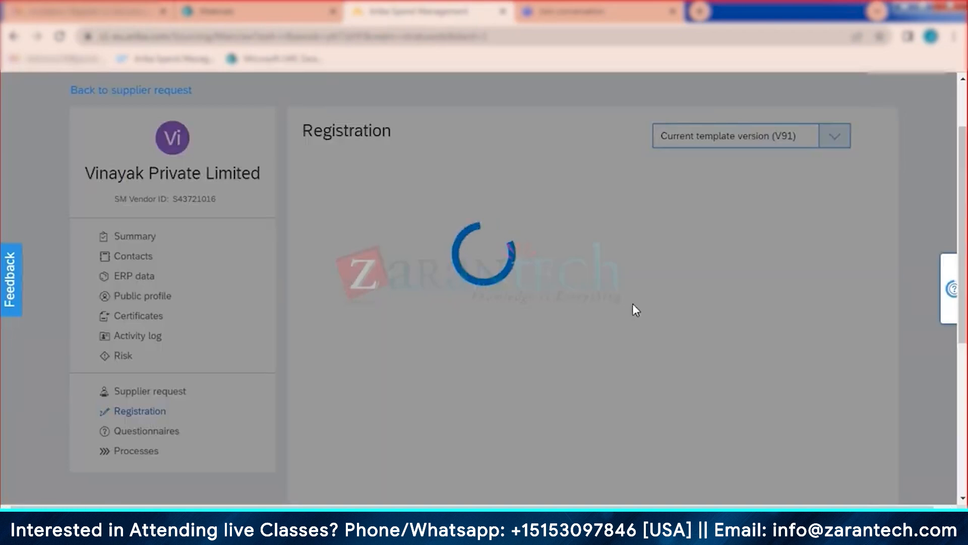
{"action": "scroll", "coordinate": [650, 323], "scroll_direction": "down", "scroll_amount": 10}
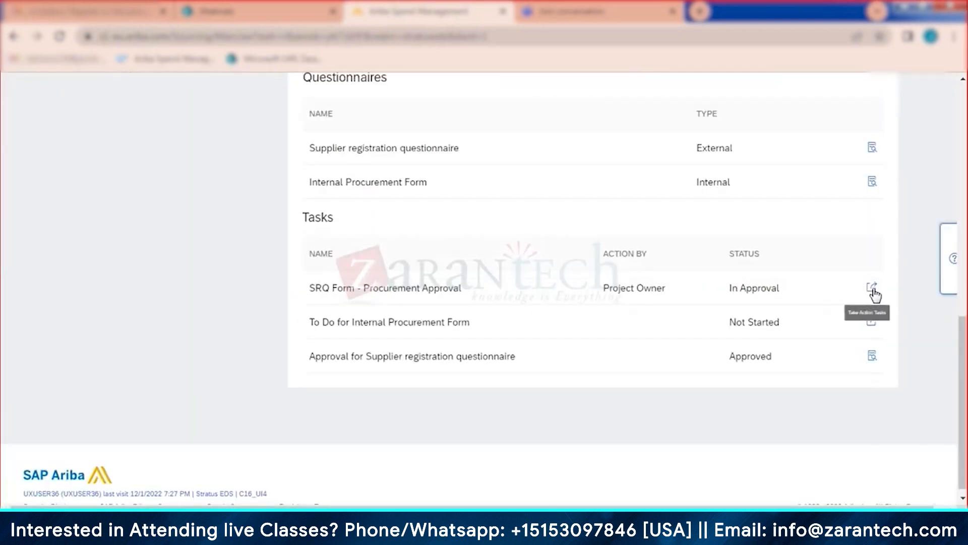
{"action": "left_click", "coordinate": [872, 288]}
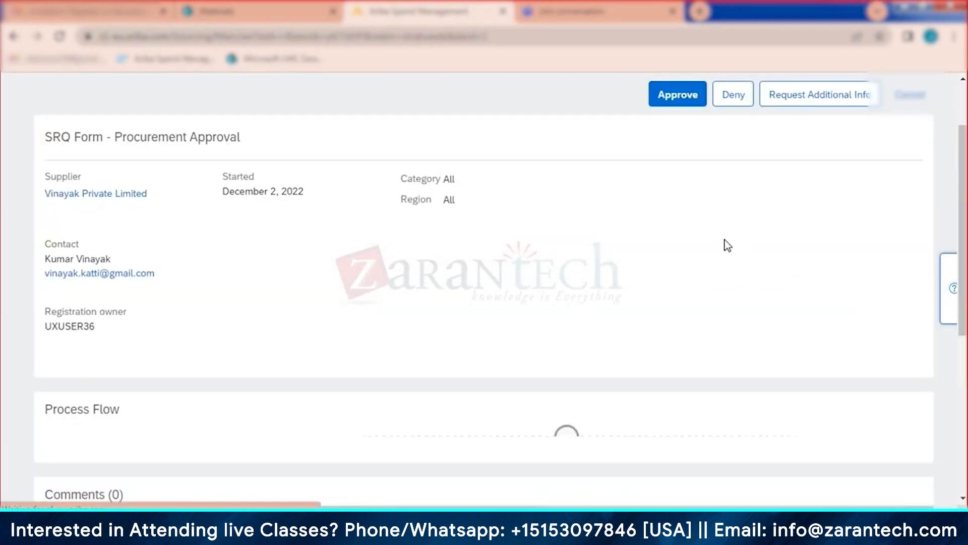
{"action": "left_click", "coordinate": [676, 96]}
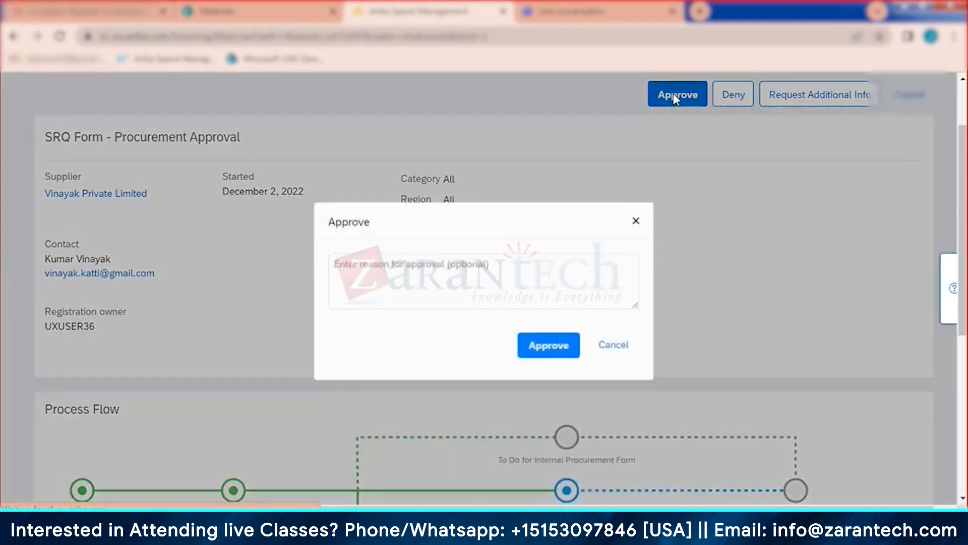
{"action": "left_click", "coordinate": [555, 345]}
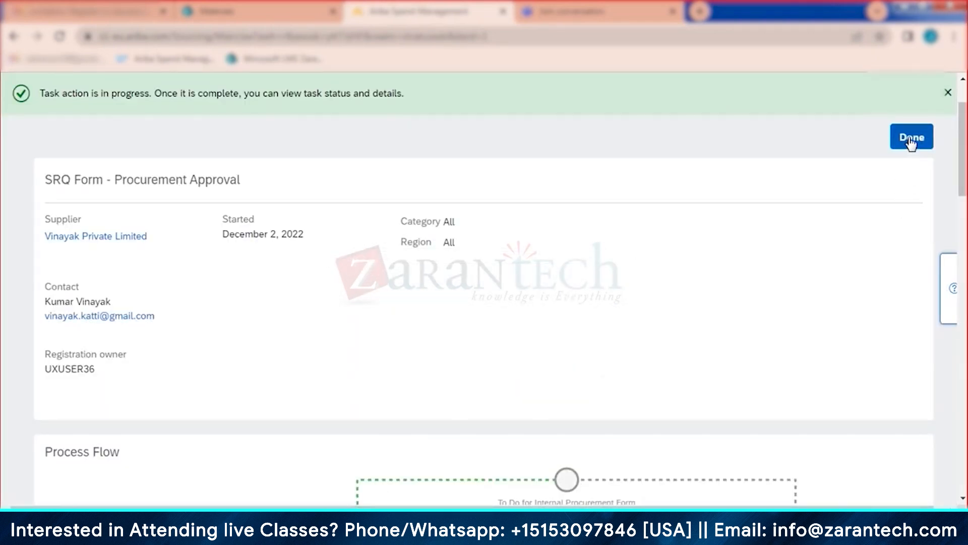
{"action": "left_click", "coordinate": [910, 97]}
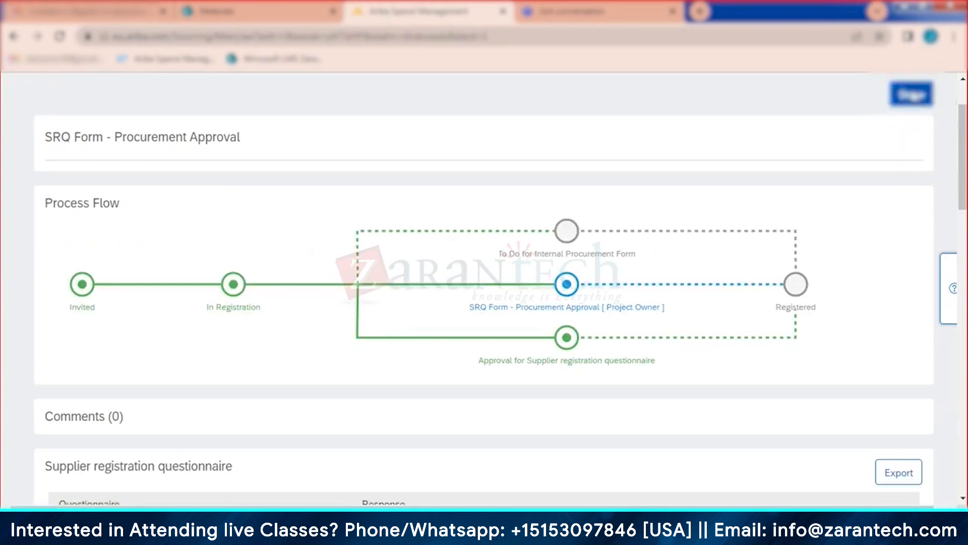
{"action": "scroll", "coordinate": [828, 246], "scroll_direction": "down", "scroll_amount": 10}
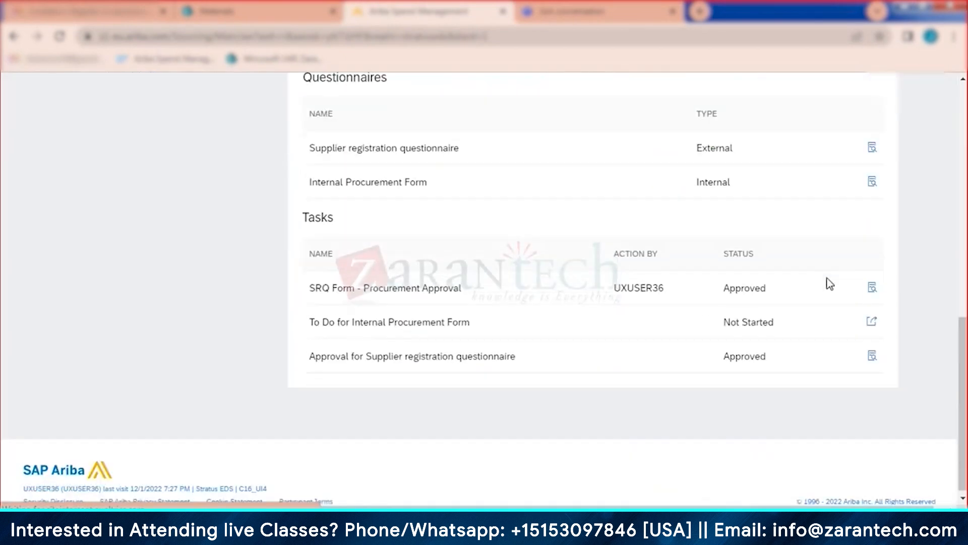
Step: Mark Vinayak's internal procurement form complete with Minority Indicator Black Male (B)
{"action": "left_click", "coordinate": [875, 323]}
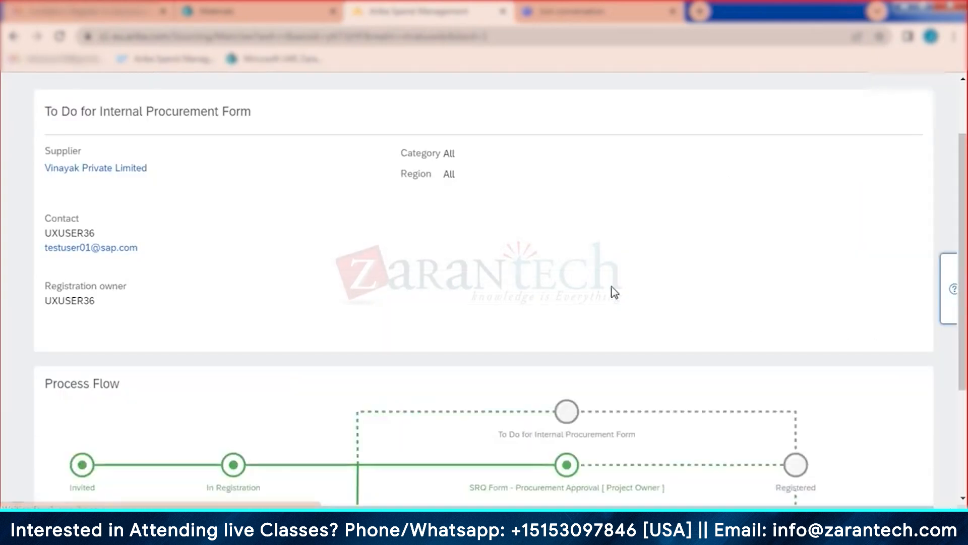
{"action": "scroll", "coordinate": [614, 290], "scroll_direction": "down", "scroll_amount": 5}
{"action": "scroll", "coordinate": [613, 313], "scroll_direction": "down", "scroll_amount": 6}
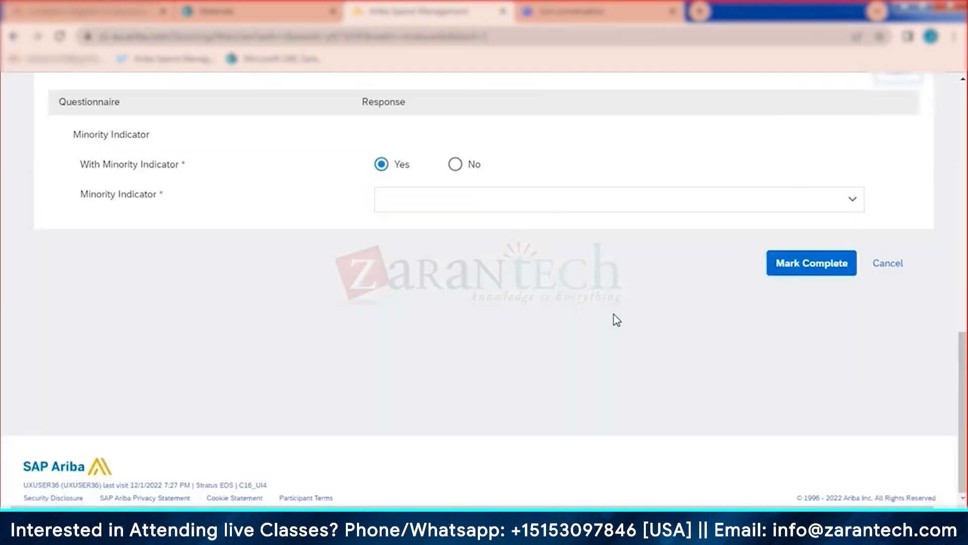
{"action": "left_click", "coordinate": [800, 270]}
{"action": "left_click", "coordinate": [735, 205]}
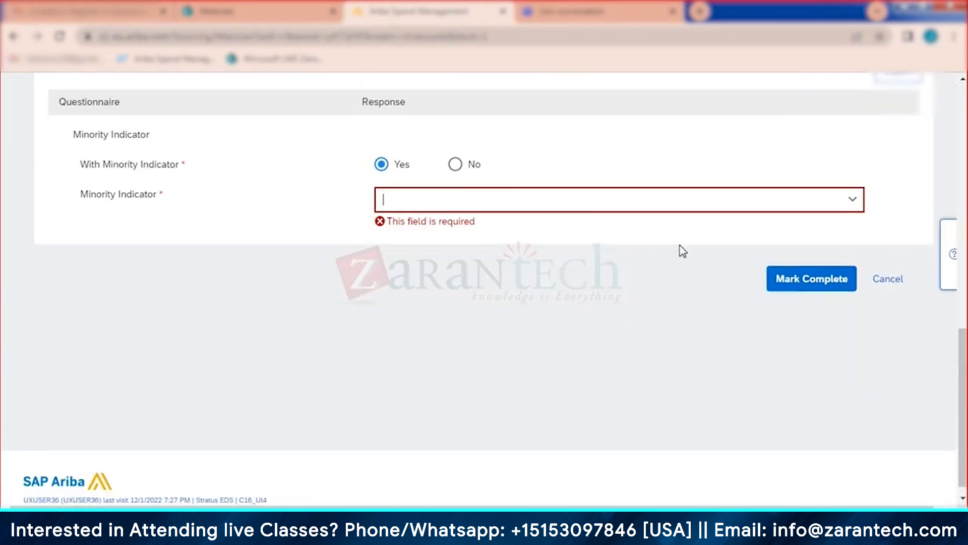
{"action": "left_click", "coordinate": [648, 261]}
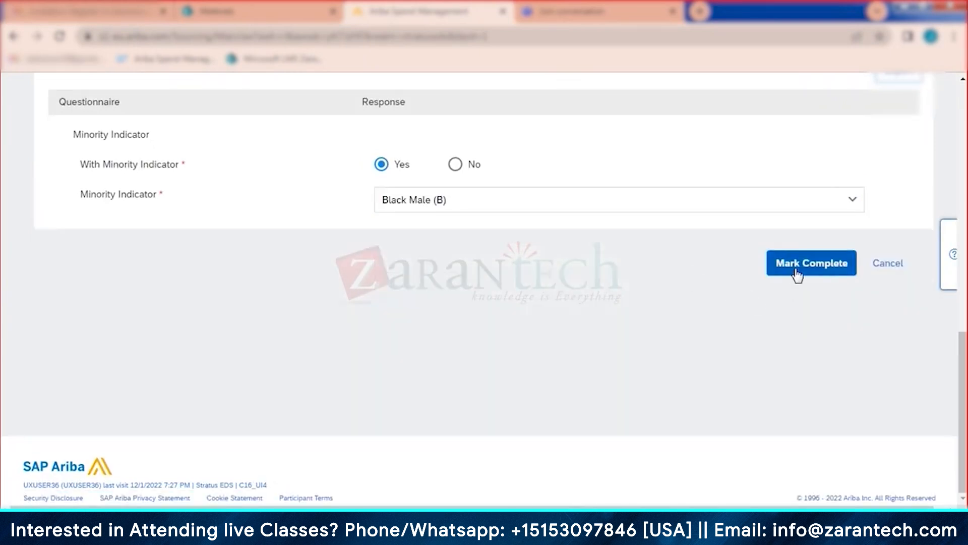
{"action": "left_click", "coordinate": [797, 272]}
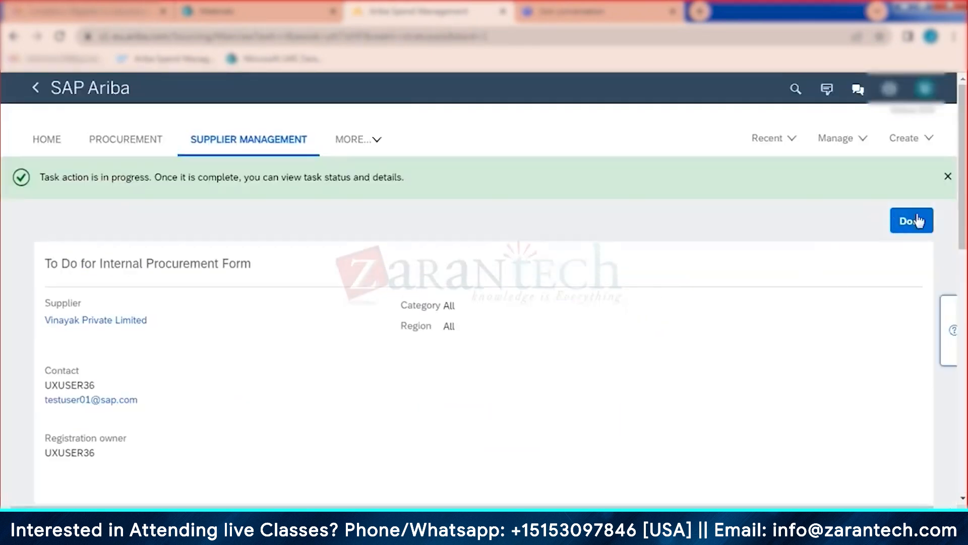
{"action": "left_click", "coordinate": [917, 220]}
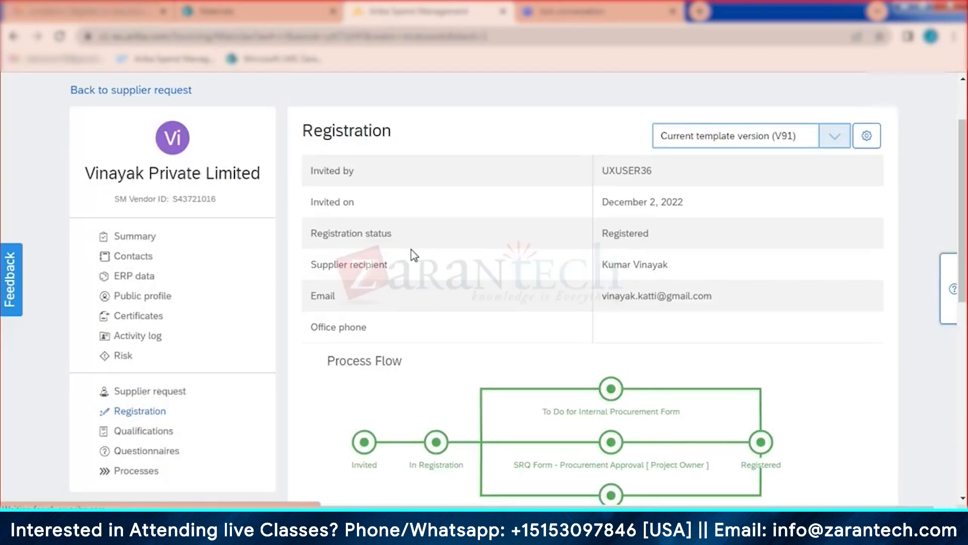
{"action": "scroll", "coordinate": [223, 144], "scroll_direction": "up", "scroll_amount": 2}
Step: From Supplier Management, open Santosh Private Limited's supplier profile and its Registration section
{"action": "left_click", "coordinate": [243, 135]}
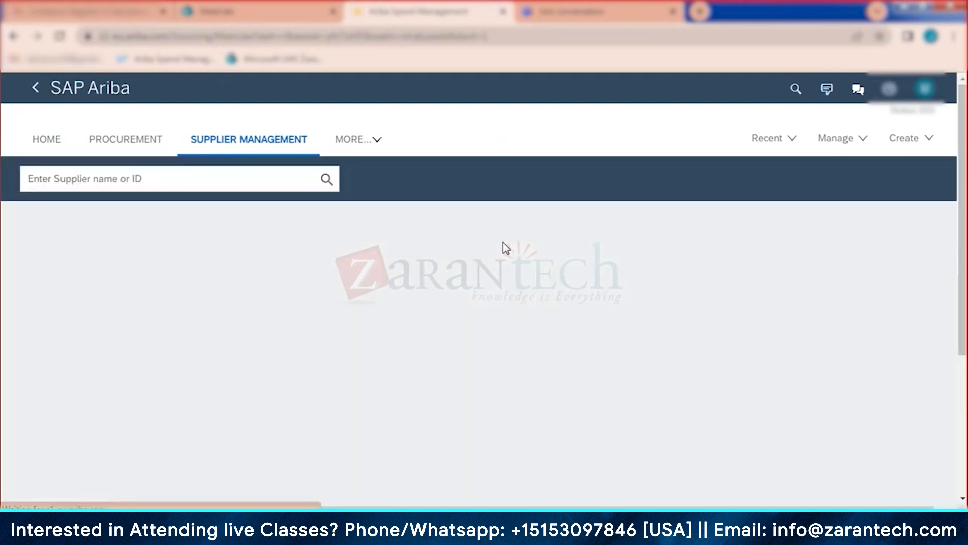
{"action": "scroll", "coordinate": [506, 248], "scroll_direction": "down", "scroll_amount": 3}
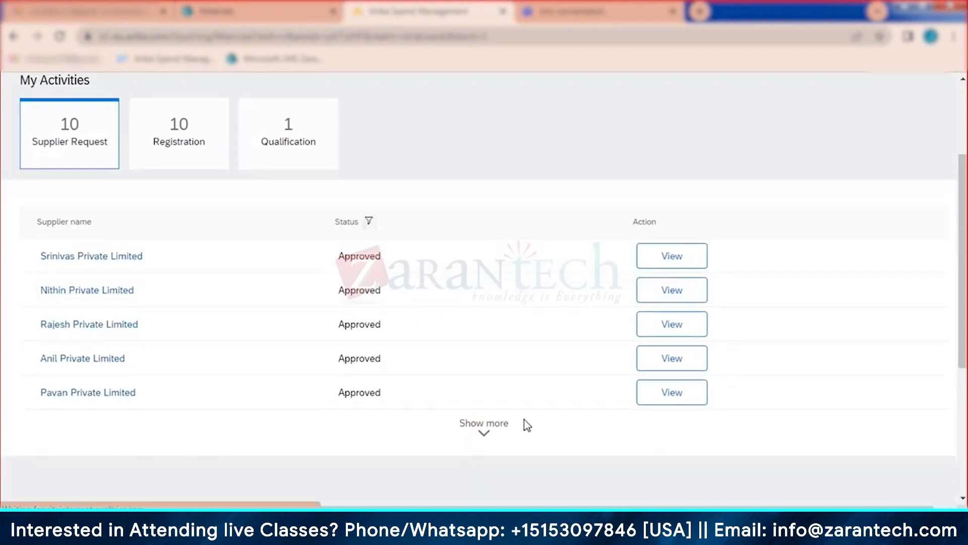
{"action": "left_click", "coordinate": [484, 423]}
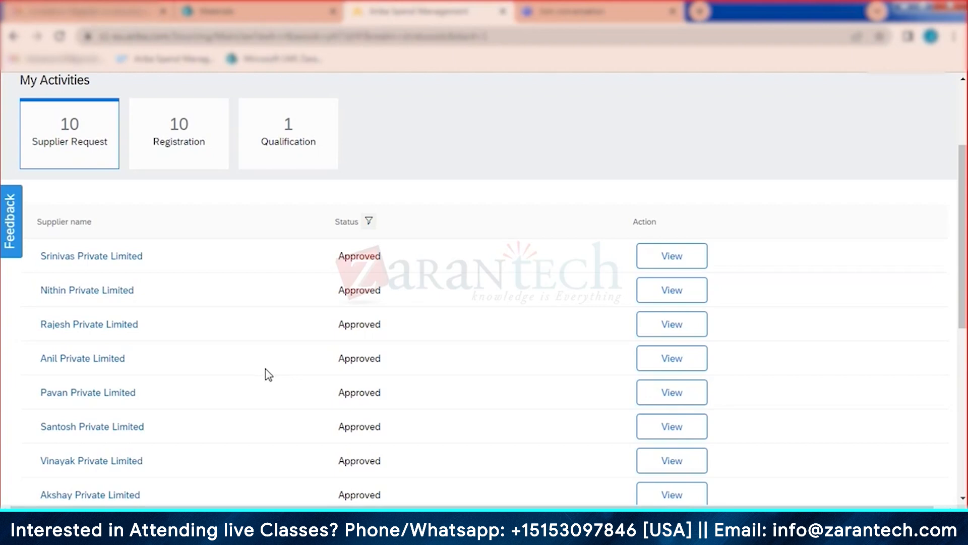
{"action": "left_click", "coordinate": [671, 427]}
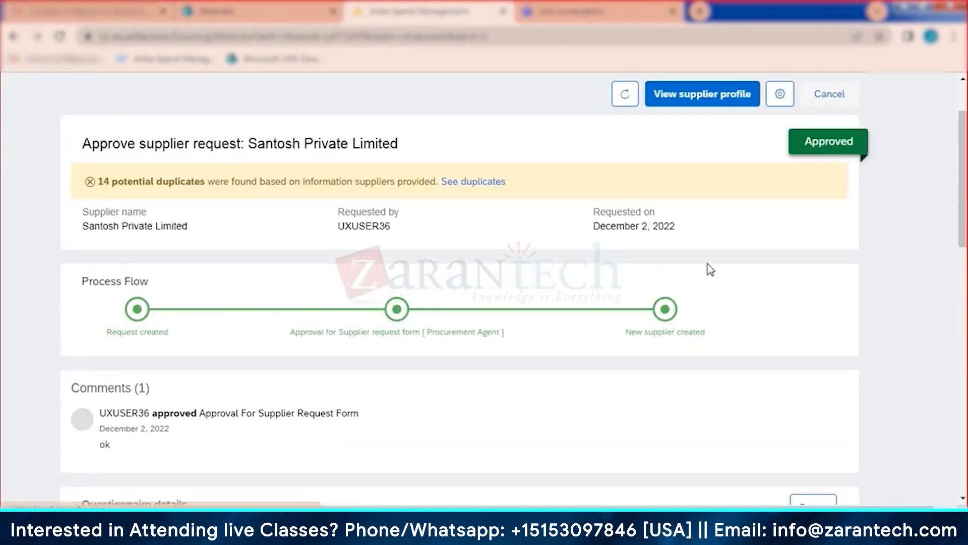
{"action": "left_click", "coordinate": [705, 102]}
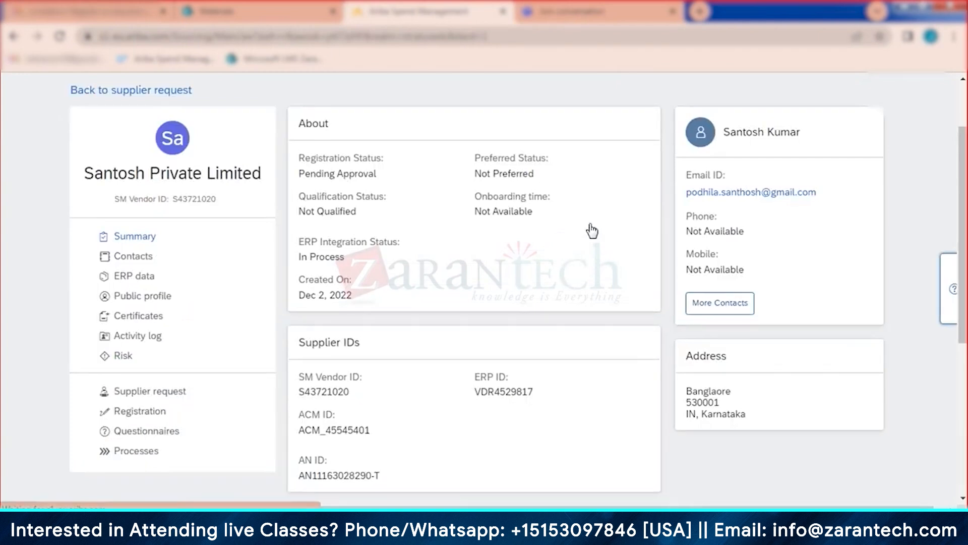
{"action": "left_click", "coordinate": [126, 412]}
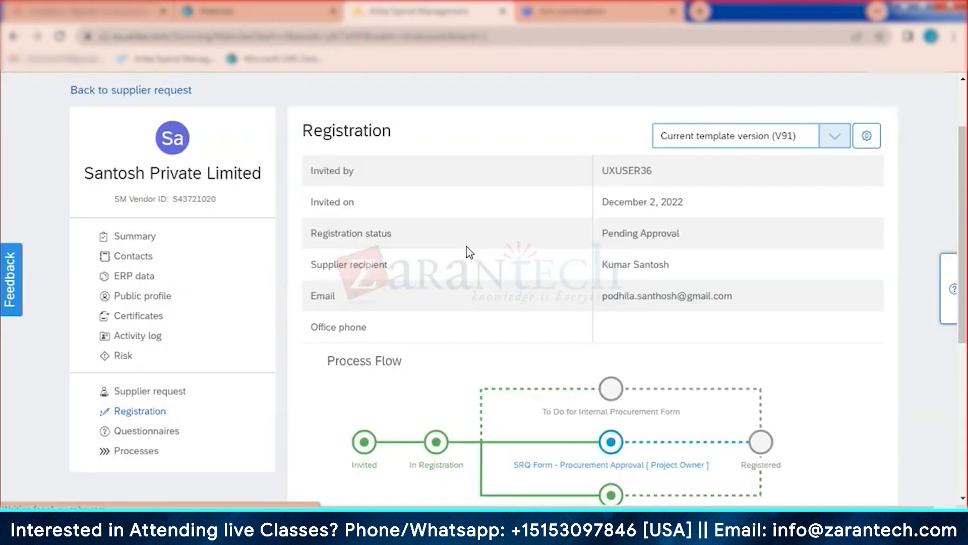
Step: Complete Santosh's internal procurement form with Minority Indicator Black Male (B) and close the task
{"action": "scroll", "coordinate": [470, 253], "scroll_direction": "down", "scroll_amount": 10}
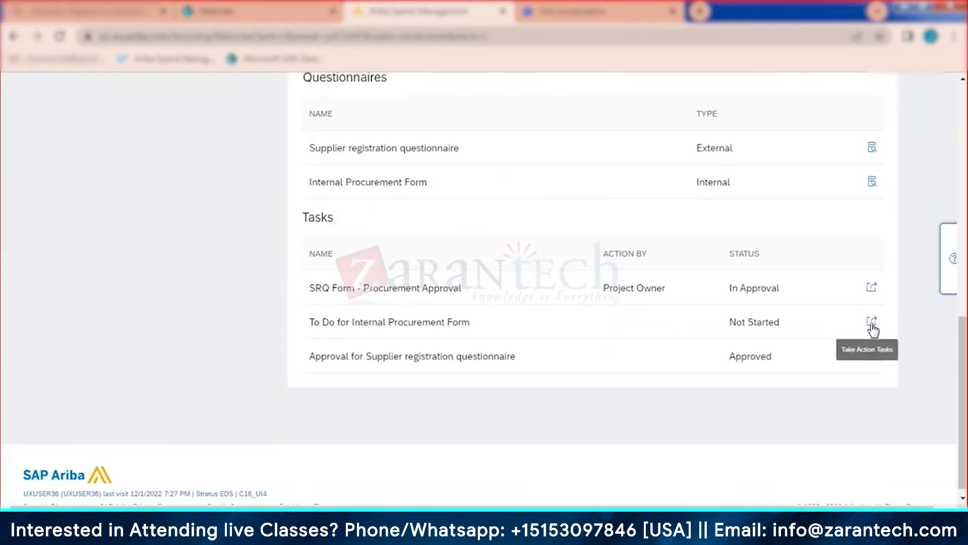
{"action": "left_click", "coordinate": [873, 323]}
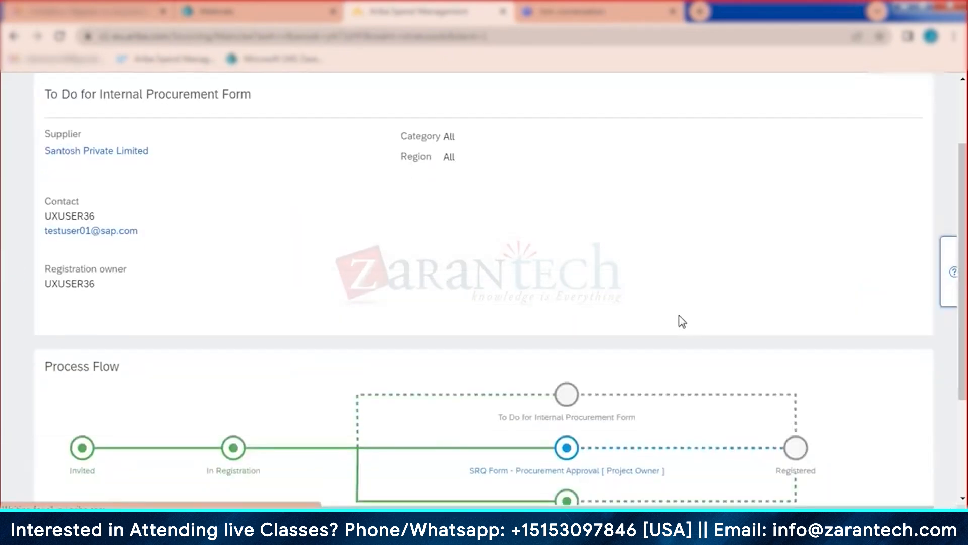
{"action": "scroll", "coordinate": [679, 320], "scroll_direction": "down", "scroll_amount": 3}
{"action": "left_click", "coordinate": [565, 353]}
{"action": "scroll", "coordinate": [560, 359], "scroll_direction": "down", "scroll_amount": 3}
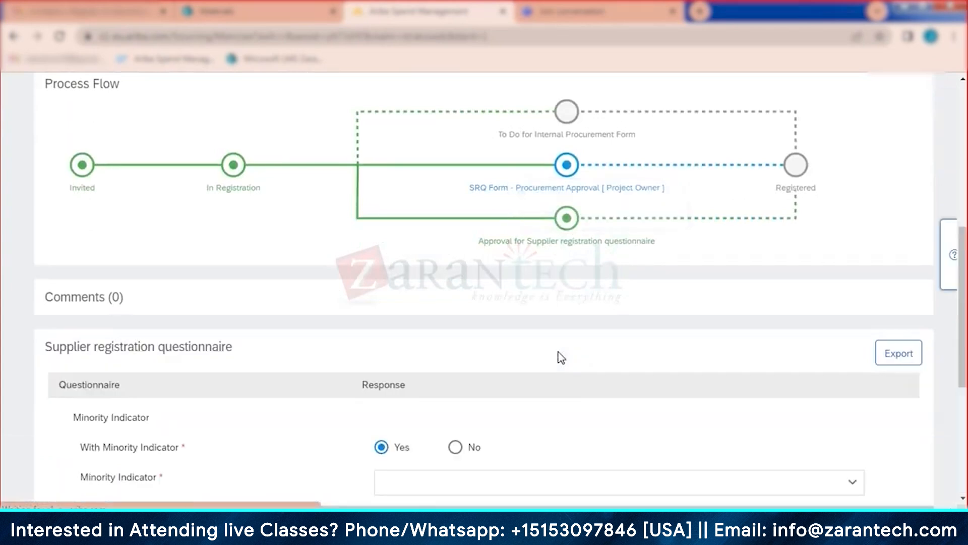
{"action": "scroll", "coordinate": [558, 356], "scroll_direction": "down", "scroll_amount": 3}
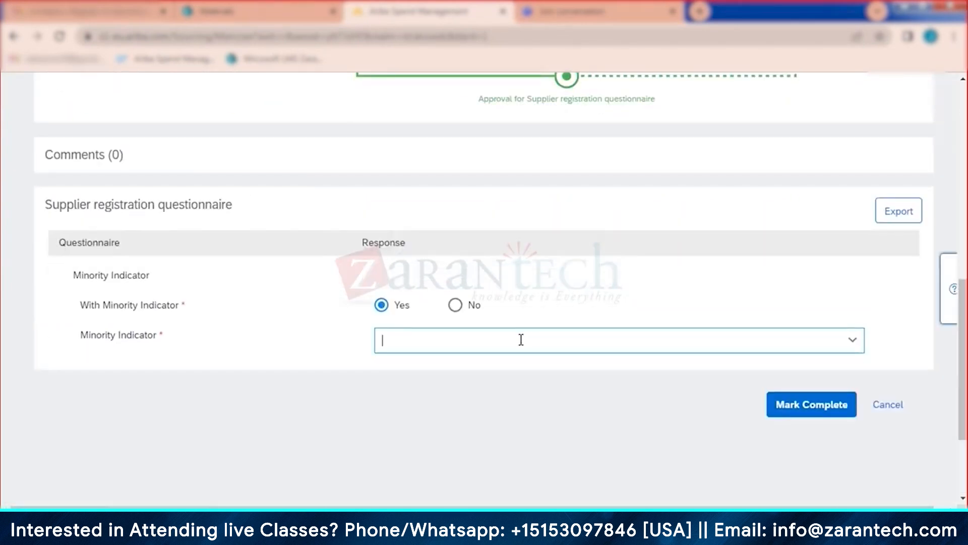
{"action": "left_click", "coordinate": [451, 398]}
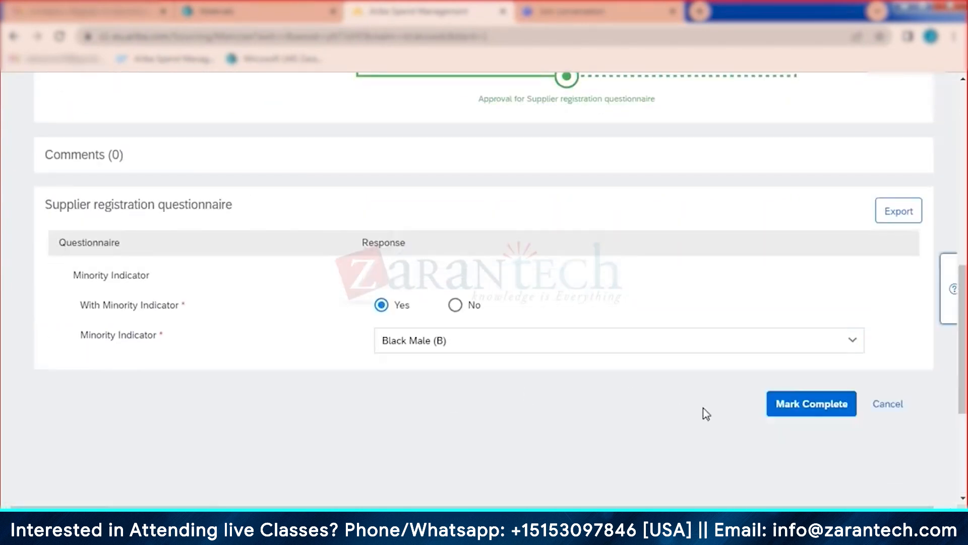
{"action": "left_click", "coordinate": [803, 405]}
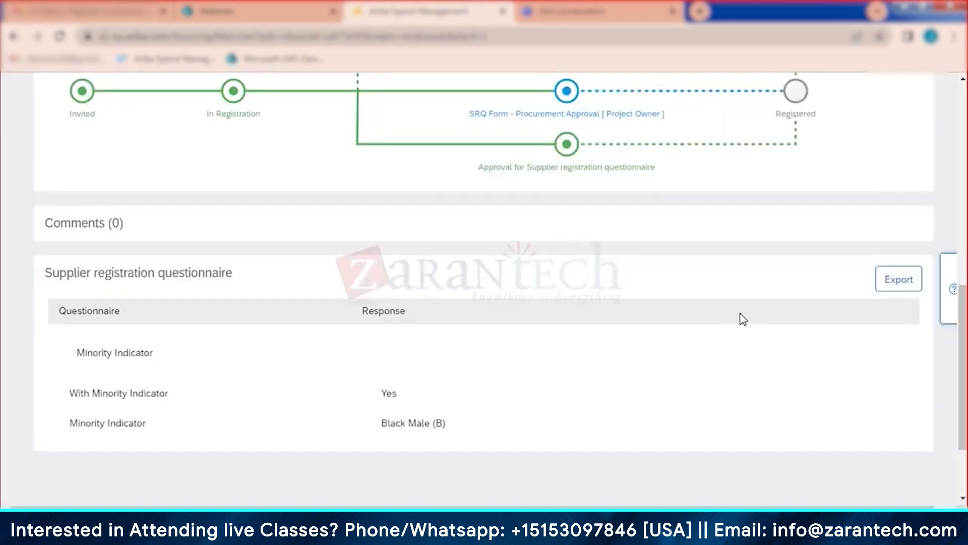
{"action": "scroll", "coordinate": [616, 327], "scroll_direction": "up", "scroll_amount": 10}
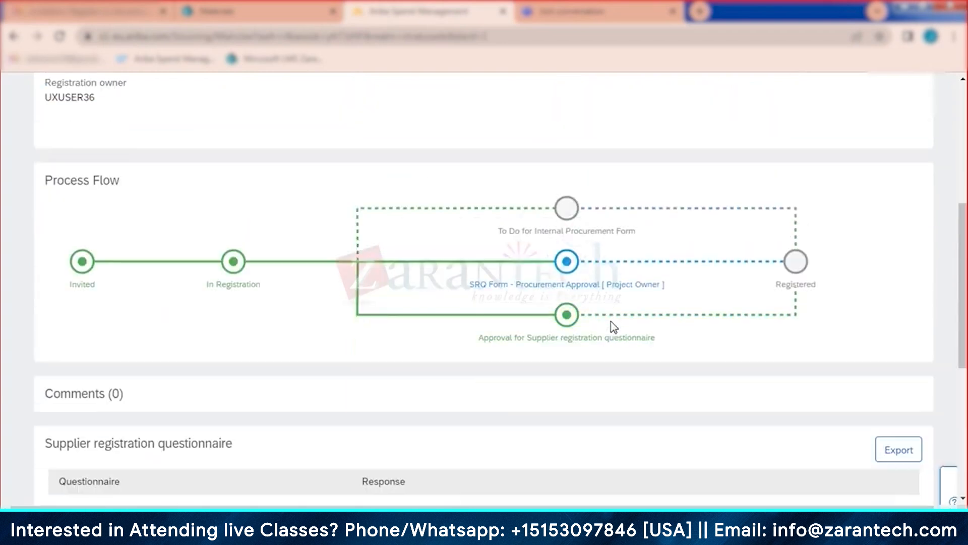
{"action": "left_click", "coordinate": [910, 152]}
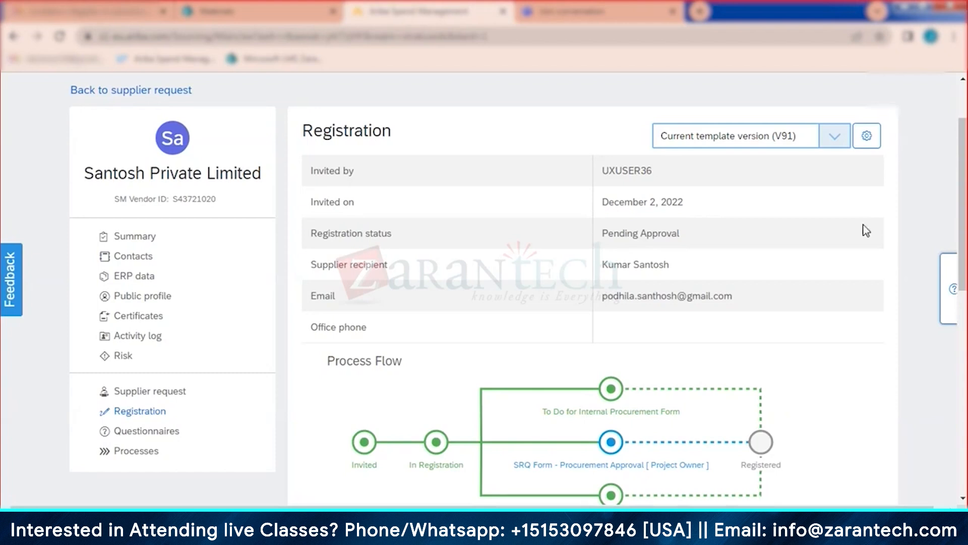
Step: Approve Santosh Private Limited's SRQ Form - Procurement Approval task
{"action": "scroll", "coordinate": [800, 329], "scroll_direction": "down", "scroll_amount": 10}
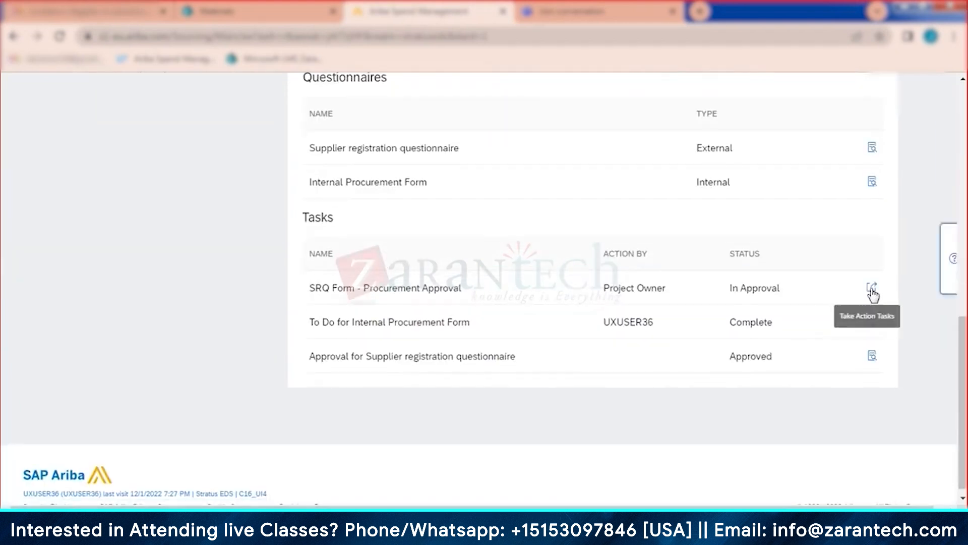
{"action": "left_click", "coordinate": [872, 289]}
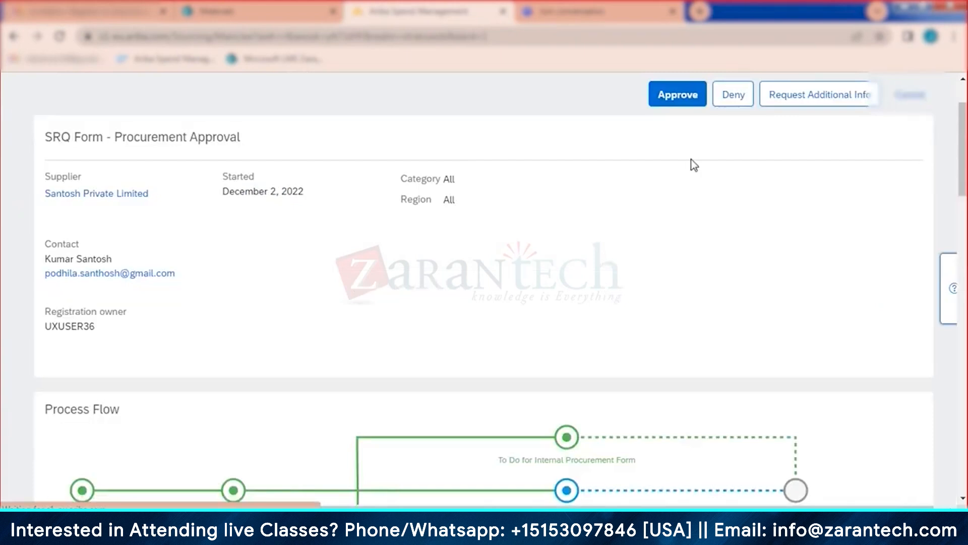
{"action": "left_click", "coordinate": [676, 96]}
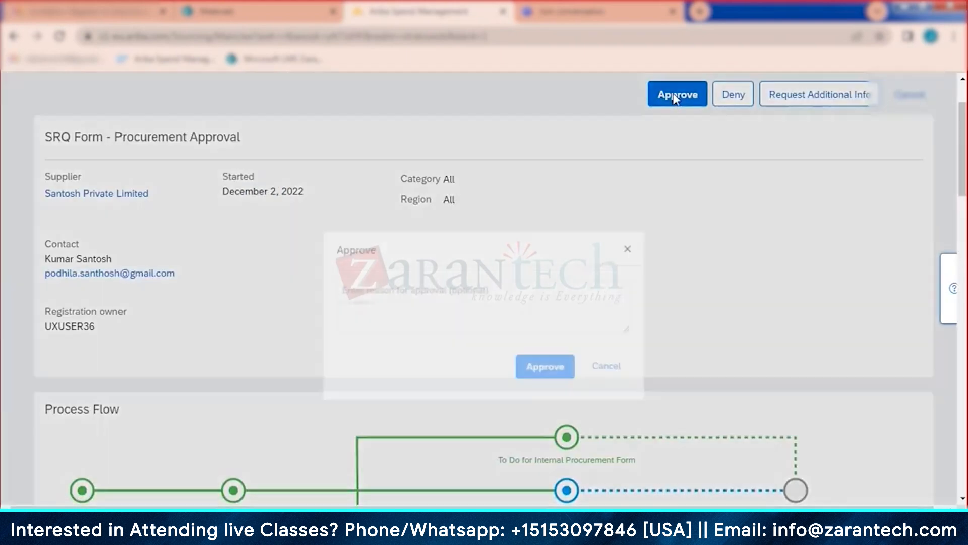
{"action": "left_click", "coordinate": [562, 351]}
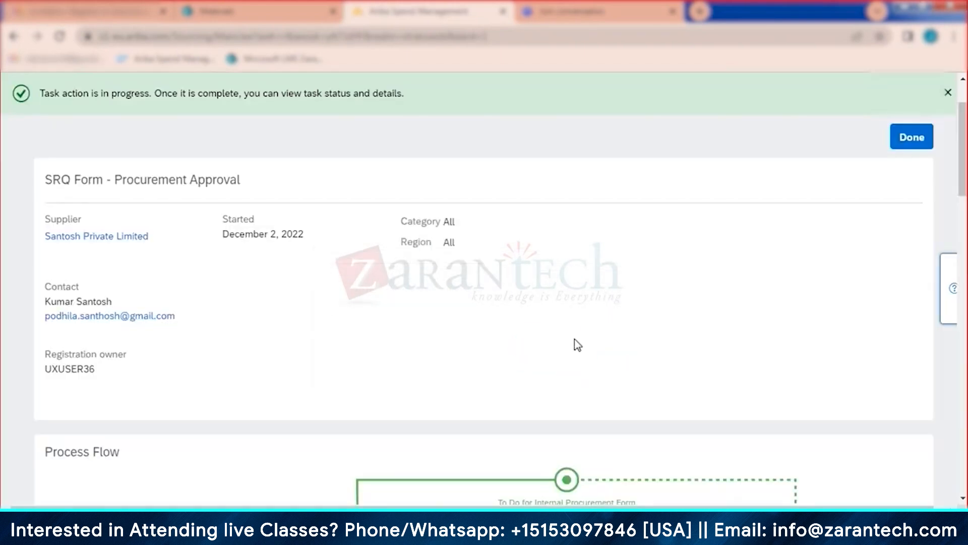
{"action": "left_click", "coordinate": [908, 136]}
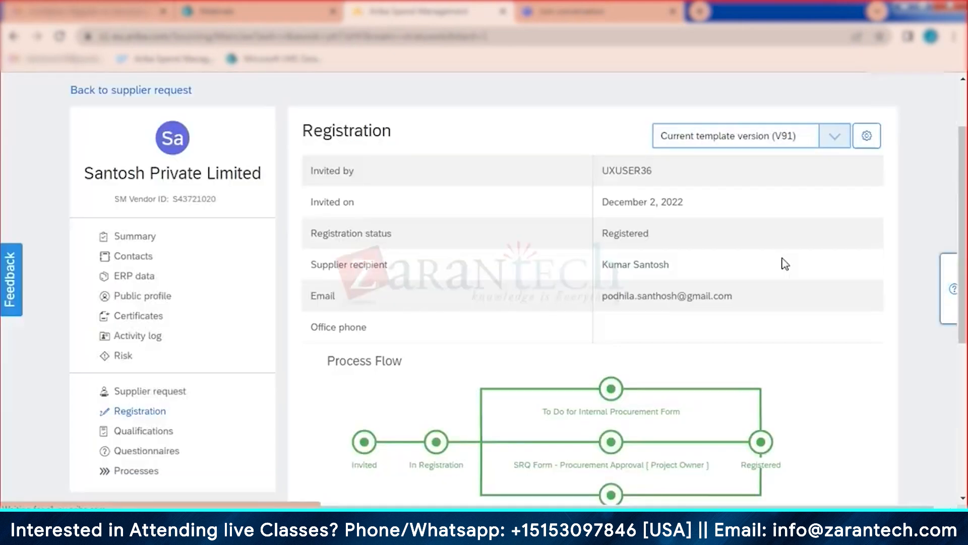
Step: Check the Summary shows Registered, then return to the Supplier Management dashboard
{"action": "left_click", "coordinate": [137, 238]}
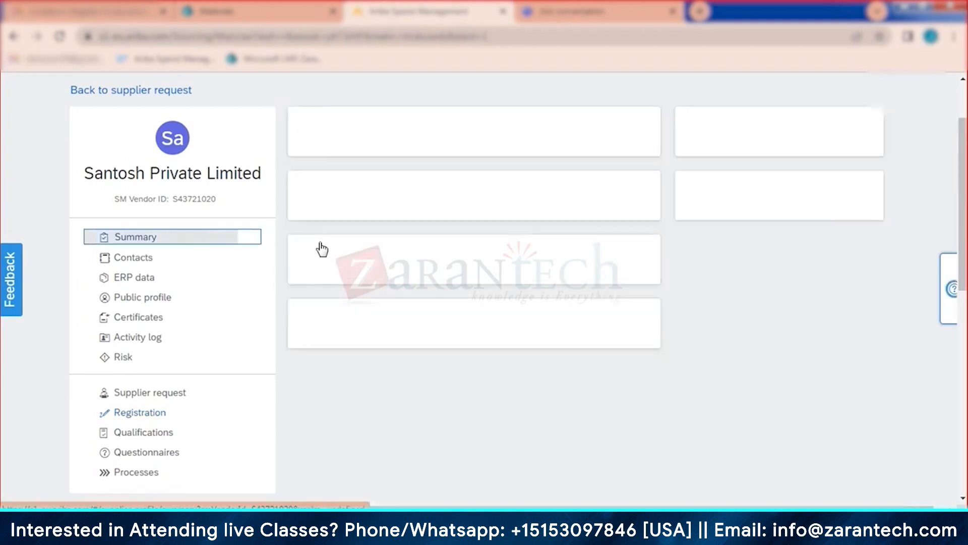
{"action": "scroll", "coordinate": [429, 302], "scroll_direction": "up", "scroll_amount": 1}
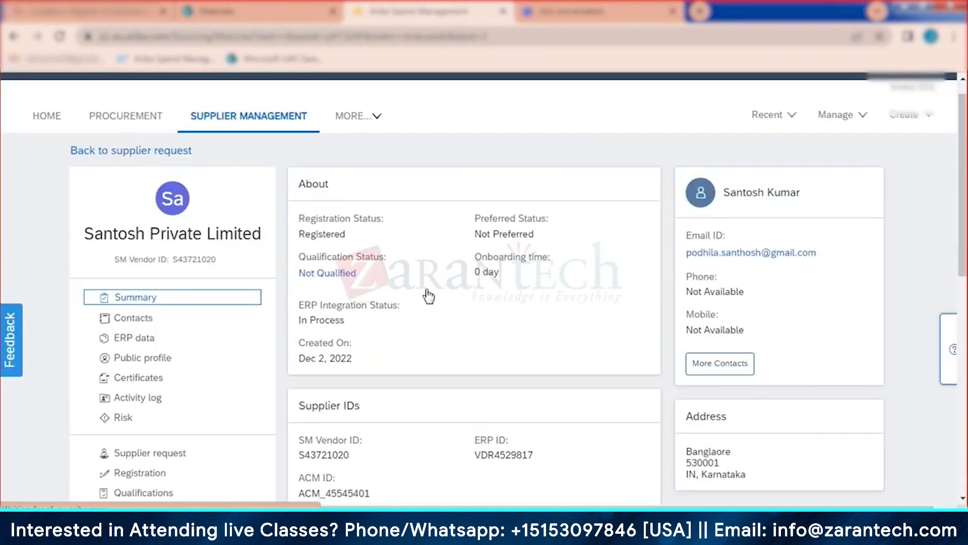
{"action": "scroll", "coordinate": [429, 296], "scroll_direction": "up", "scroll_amount": 1}
{"action": "left_click", "coordinate": [258, 146]}
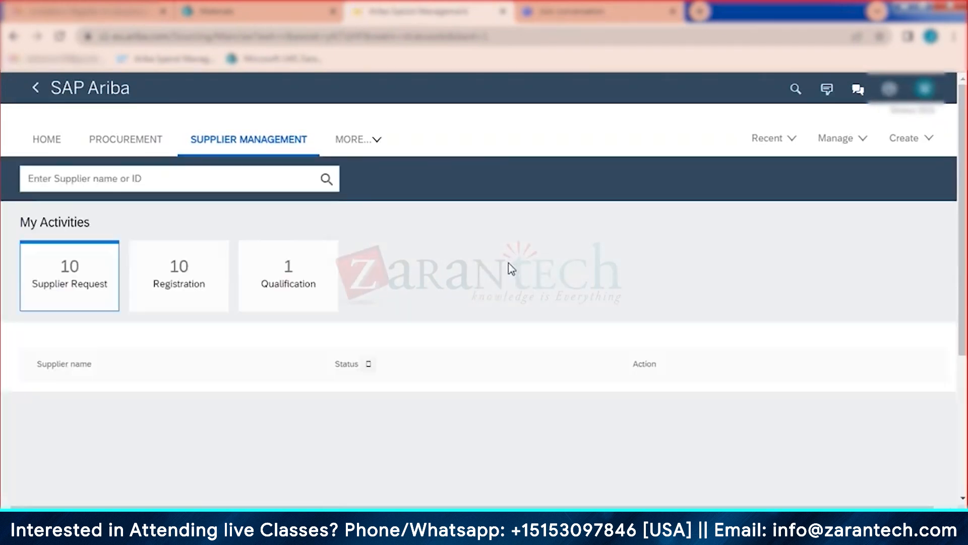
{"action": "scroll", "coordinate": [764, 285], "scroll_direction": "down", "scroll_amount": 3}
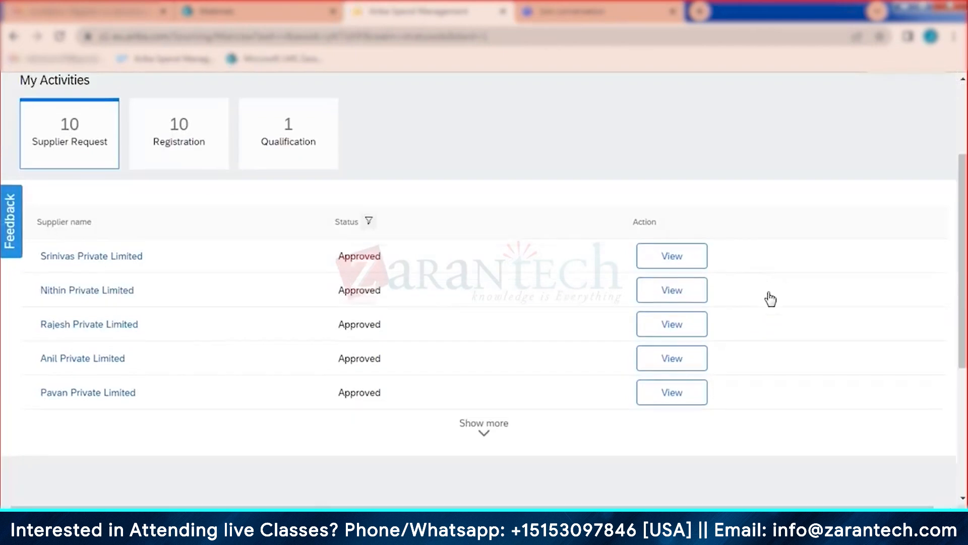
Step: Confirm Vinayak Private Limited's supplier profile reads Registered, then go back to Supplier Management
{"action": "left_click", "coordinate": [484, 426]}
{"action": "scroll", "coordinate": [515, 255], "scroll_direction": "down", "scroll_amount": 1}
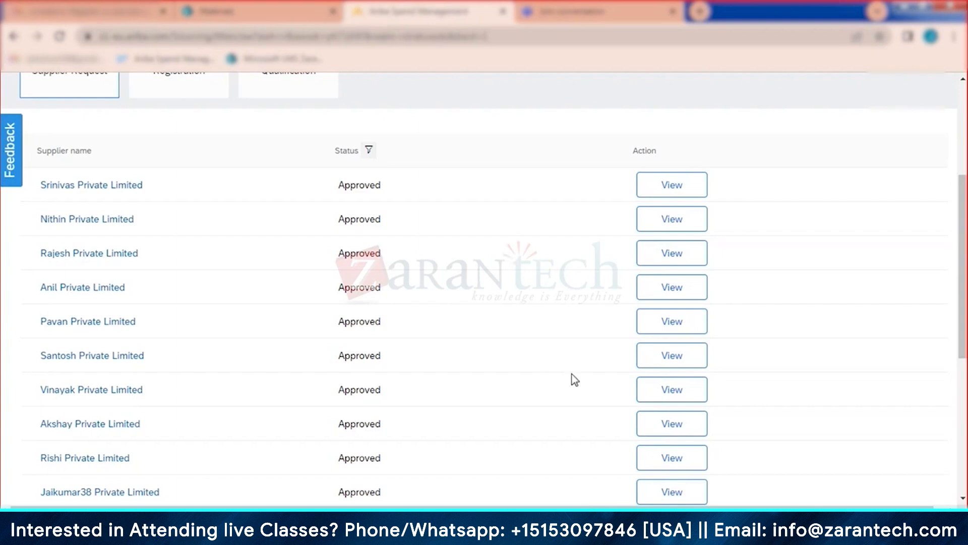
{"action": "left_click", "coordinate": [665, 393]}
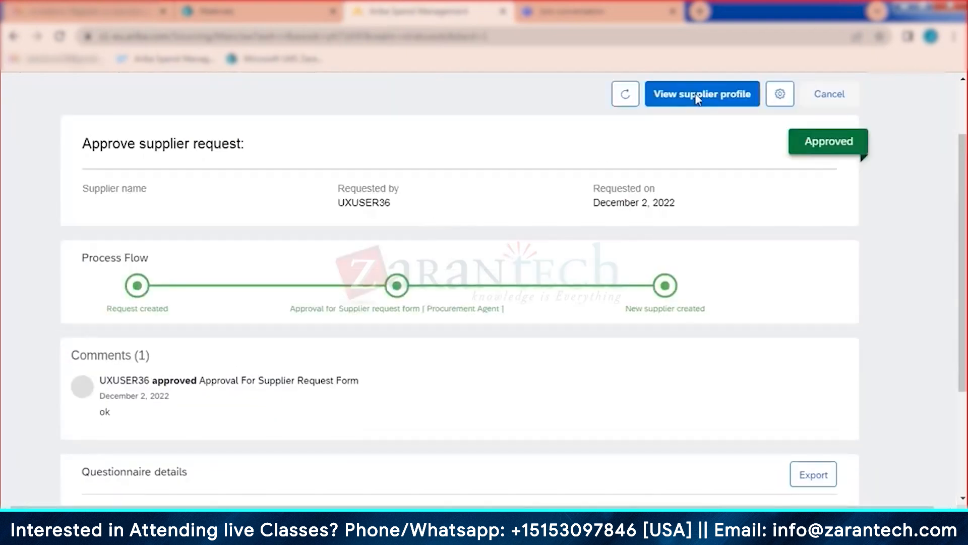
{"action": "left_click", "coordinate": [698, 99]}
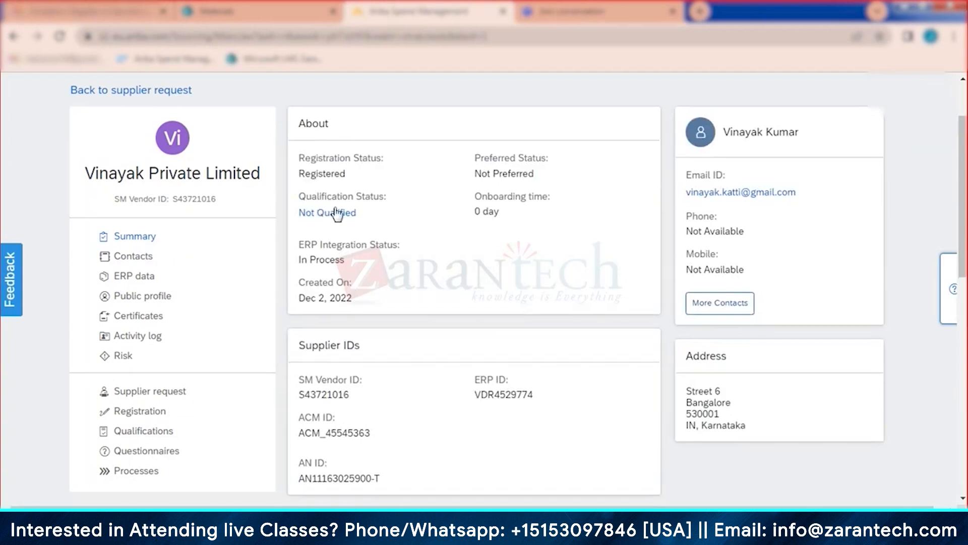
{"action": "scroll", "coordinate": [375, 297], "scroll_direction": "up", "scroll_amount": 2}
{"action": "left_click", "coordinate": [252, 142]}
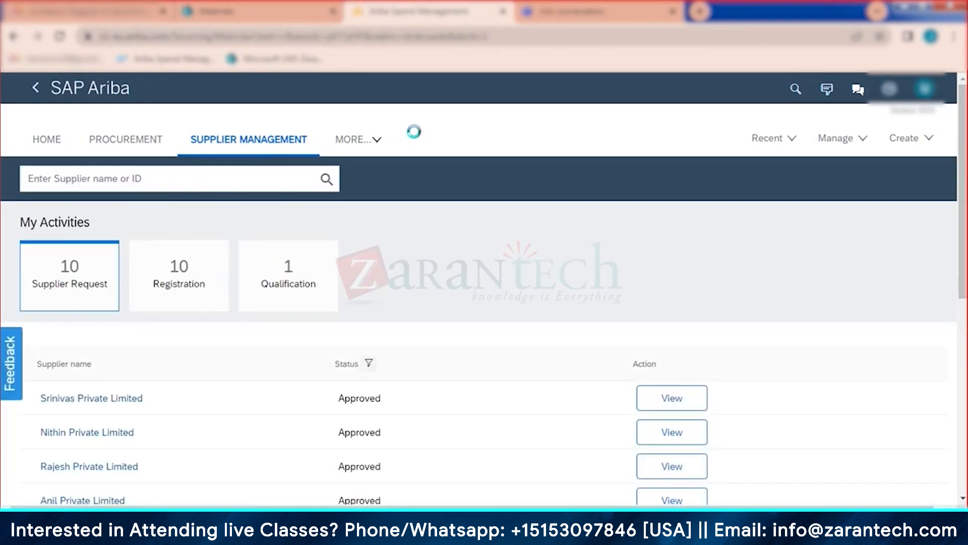
Step: Open Anil Private Limited's supplier profile and view its Registration details
{"action": "scroll", "coordinate": [580, 290], "scroll_direction": "down", "scroll_amount": 3}
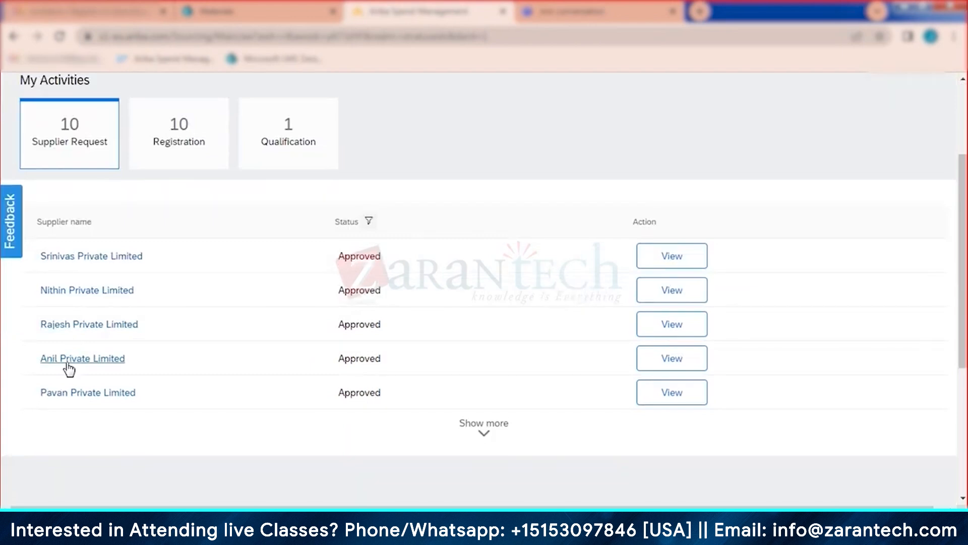
{"action": "left_click", "coordinate": [673, 362]}
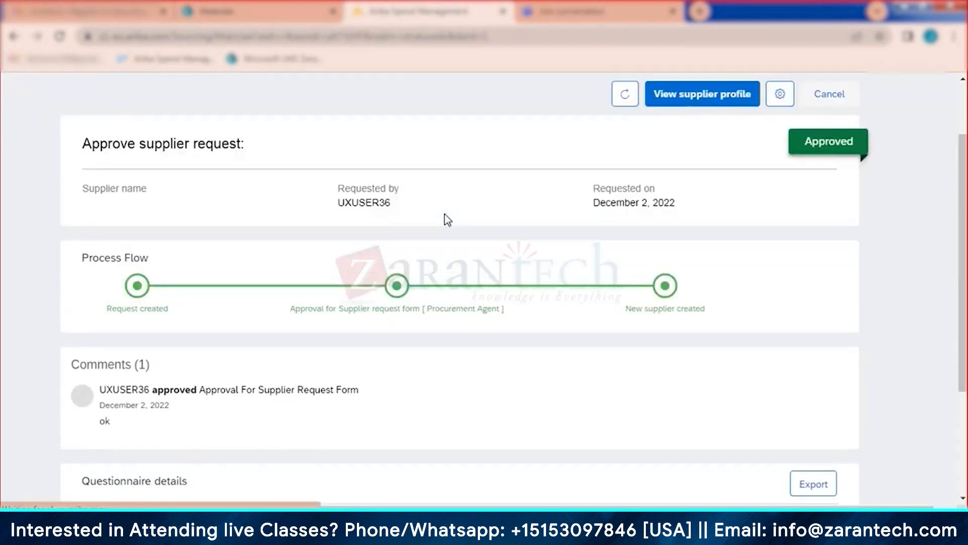
{"action": "scroll", "coordinate": [447, 219], "scroll_direction": "down", "scroll_amount": 4}
{"action": "scroll", "coordinate": [579, 292], "scroll_direction": "up", "scroll_amount": 4}
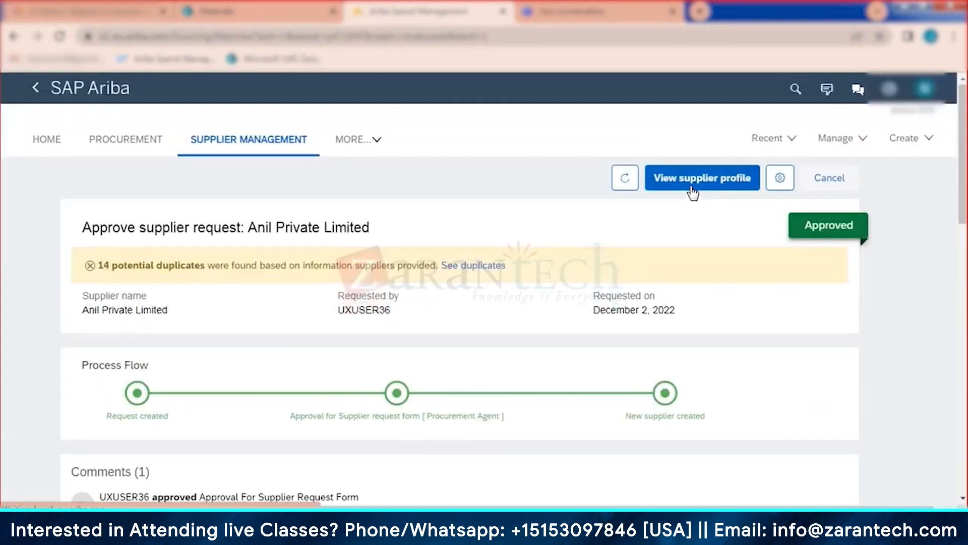
{"action": "left_click", "coordinate": [692, 191]}
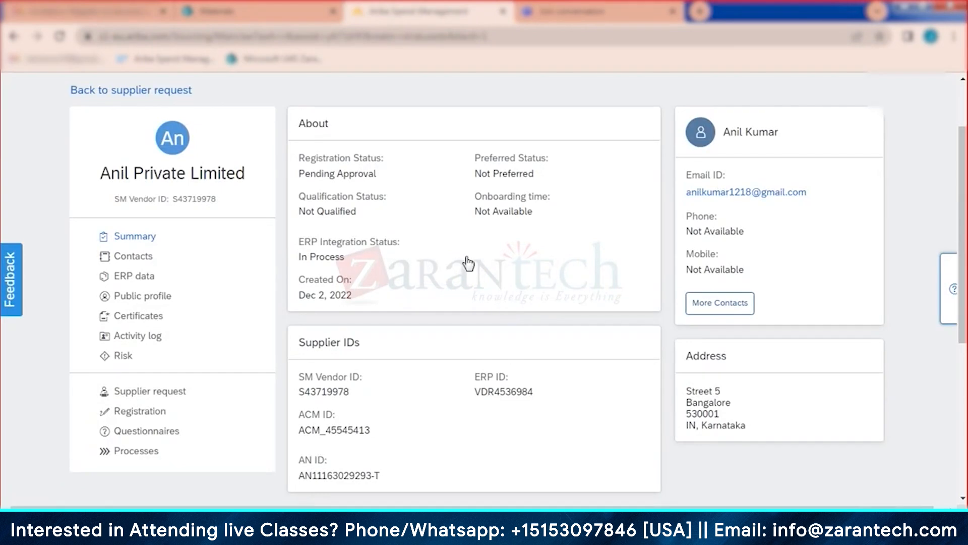
{"action": "left_click", "coordinate": [137, 413]}
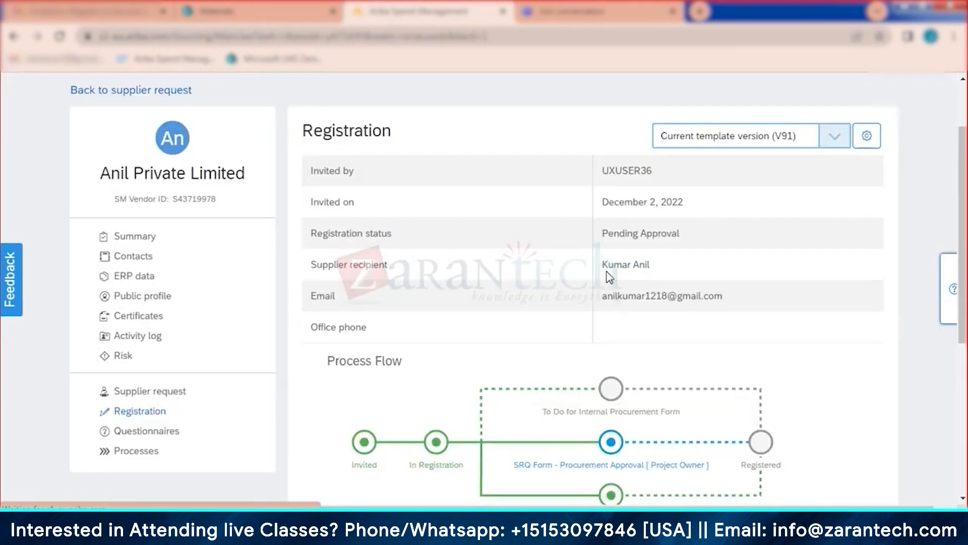
Step: Approve Anil Private Limited's SRQ Form procurement approval task and return to registration
{"action": "scroll", "coordinate": [606, 272], "scroll_direction": "down", "scroll_amount": 5}
{"action": "scroll", "coordinate": [841, 388], "scroll_direction": "down", "scroll_amount": 3}
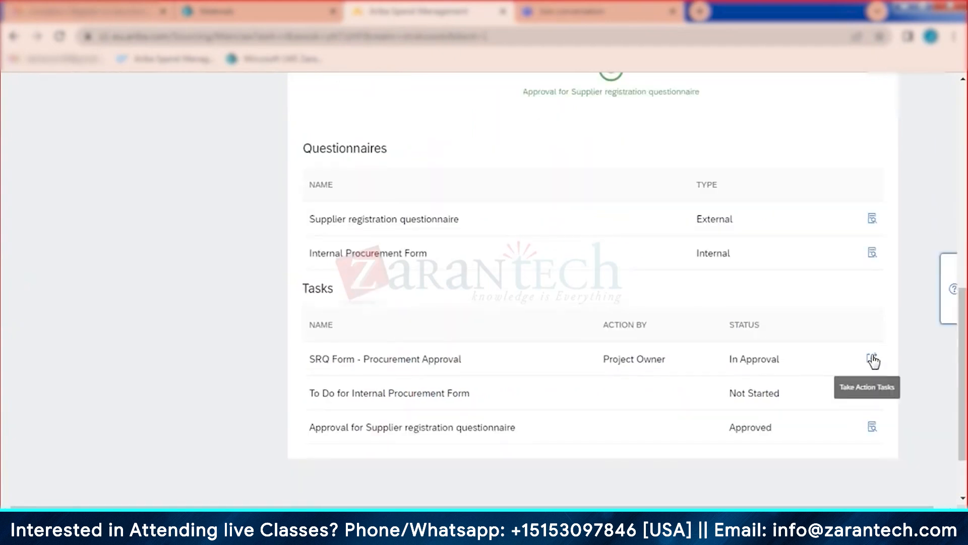
{"action": "left_click", "coordinate": [872, 359]}
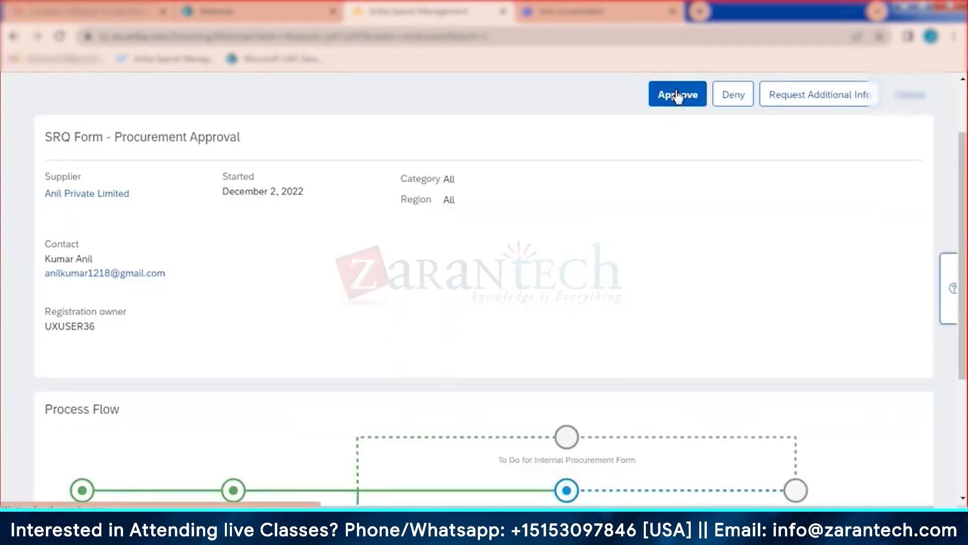
{"action": "left_click", "coordinate": [678, 96]}
{"action": "left_click", "coordinate": [546, 345]}
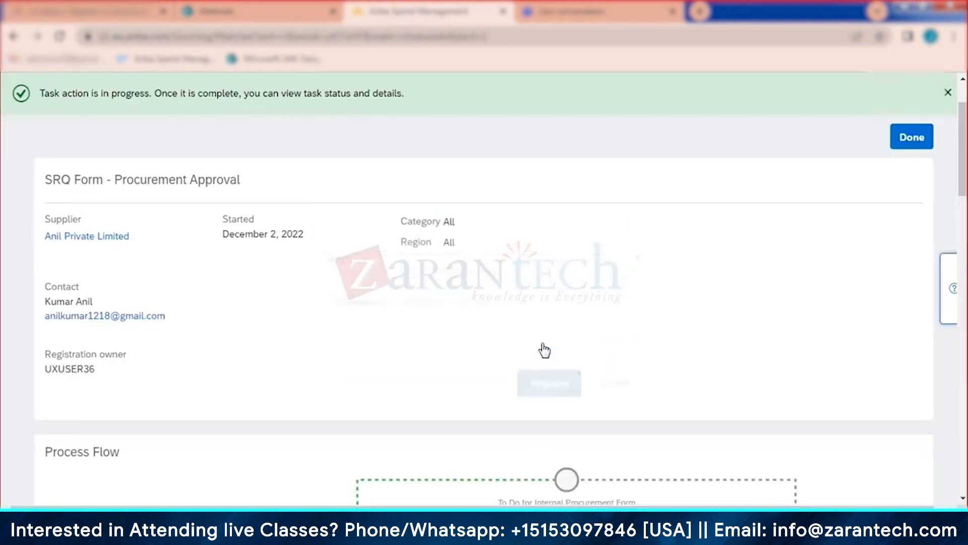
{"action": "left_click", "coordinate": [921, 137]}
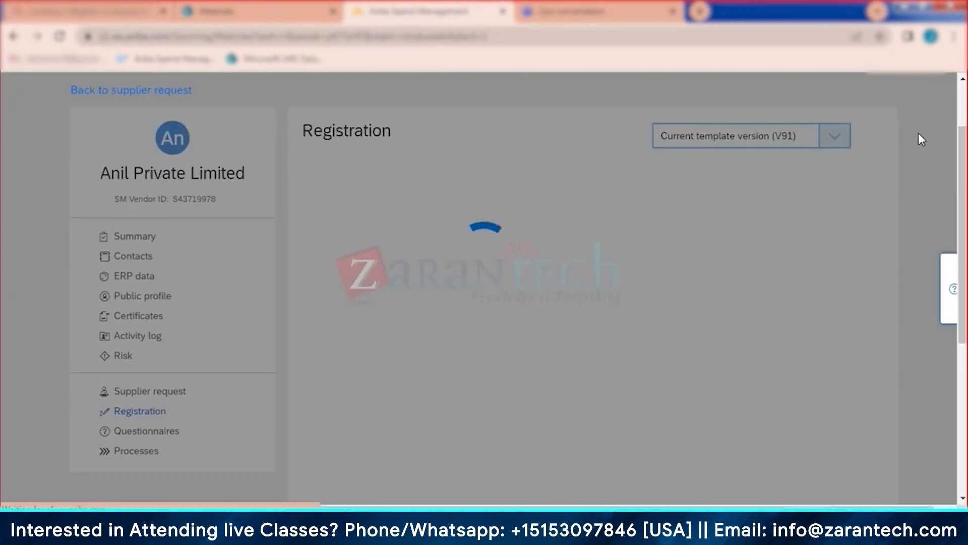
Step: Mark Anil Private Limited's internal procurement form complete with Minority Indicator set to Women (A)
{"action": "scroll", "coordinate": [857, 303], "scroll_direction": "down", "scroll_amount": 5}
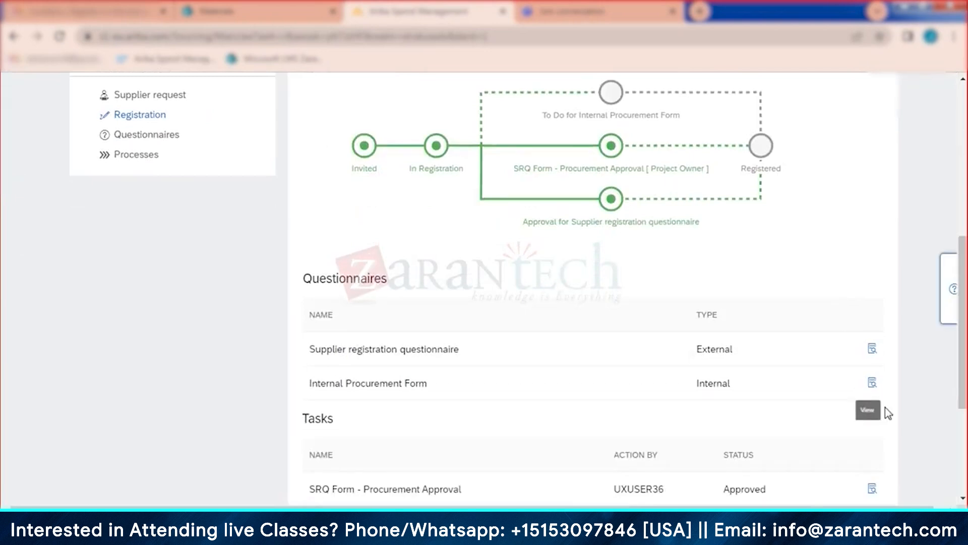
{"action": "scroll", "coordinate": [884, 399], "scroll_direction": "down", "scroll_amount": 6}
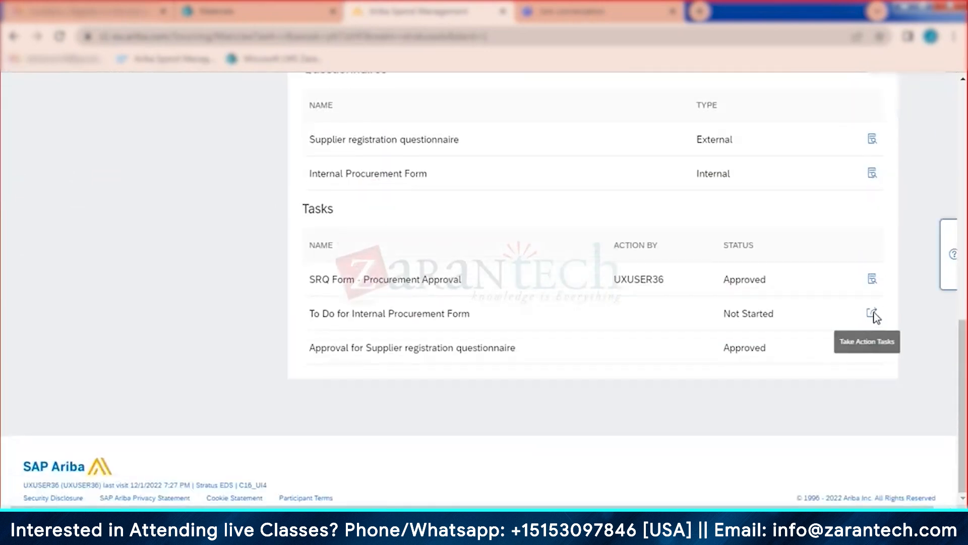
{"action": "left_click", "coordinate": [874, 314]}
{"action": "scroll", "coordinate": [630, 311], "scroll_direction": "down", "scroll_amount": 5}
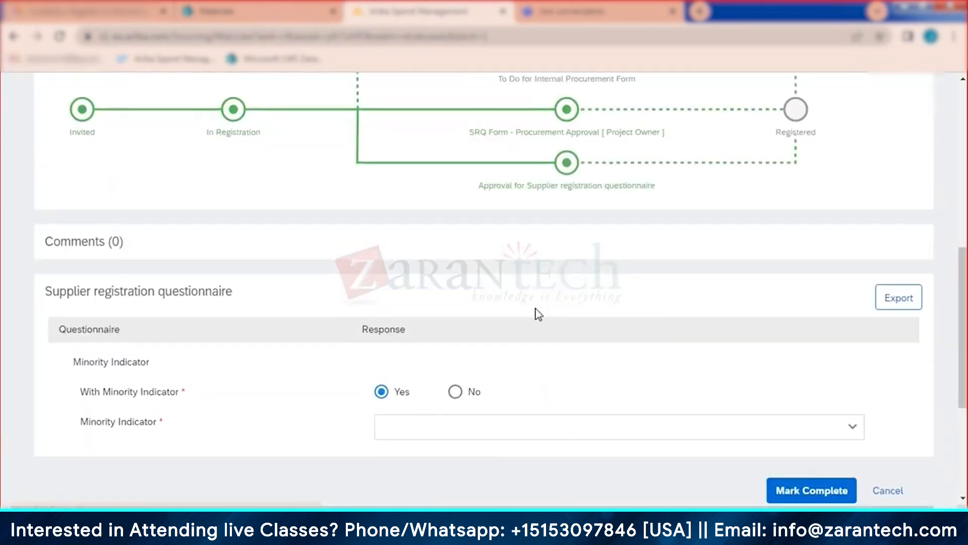
{"action": "left_click", "coordinate": [487, 426]}
{"action": "left_click", "coordinate": [435, 471]}
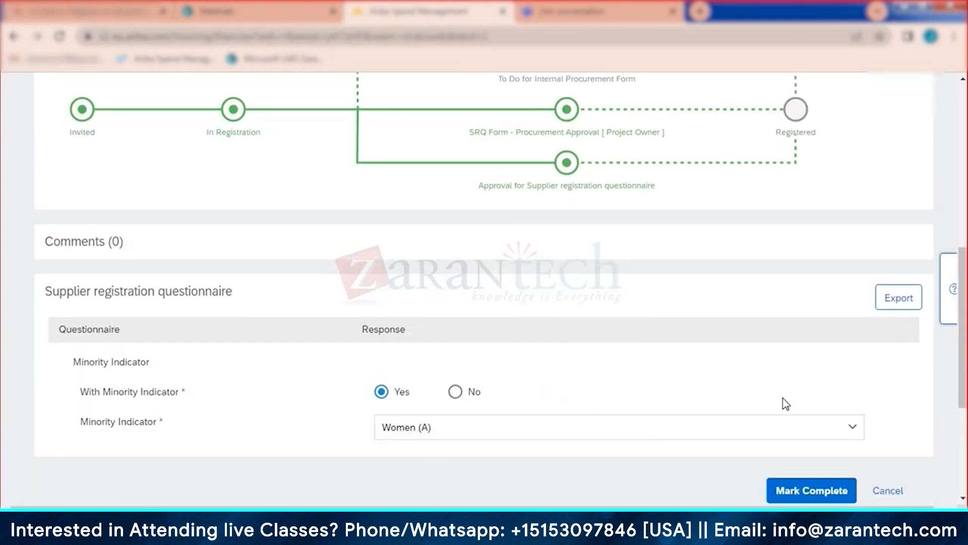
{"action": "left_click", "coordinate": [807, 492]}
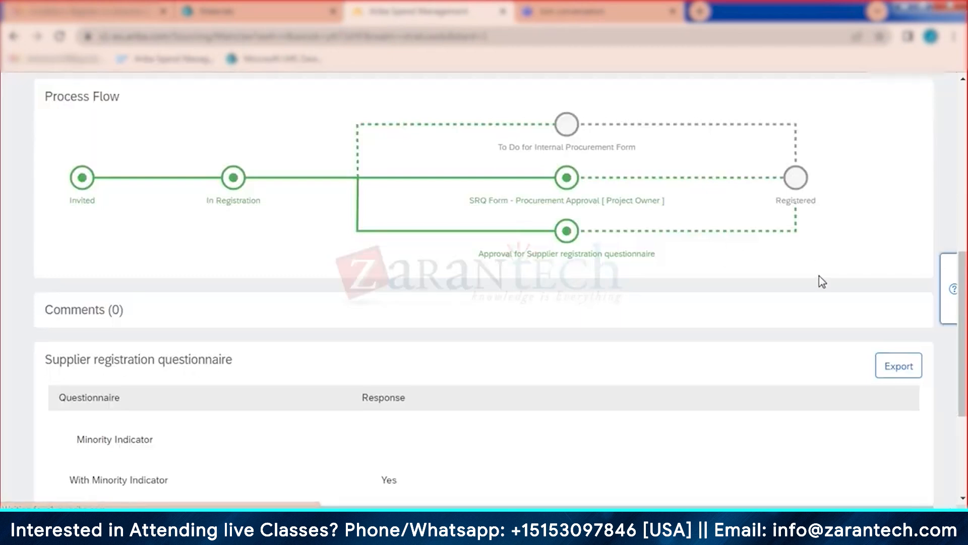
{"action": "left_click", "coordinate": [912, 137]}
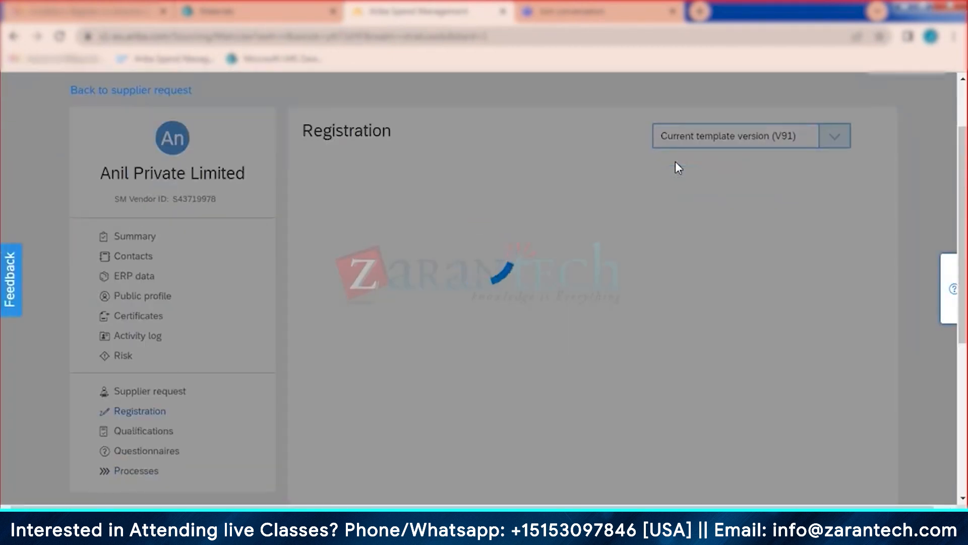
{"action": "scroll", "coordinate": [520, 202], "scroll_direction": "up", "scroll_amount": 2}
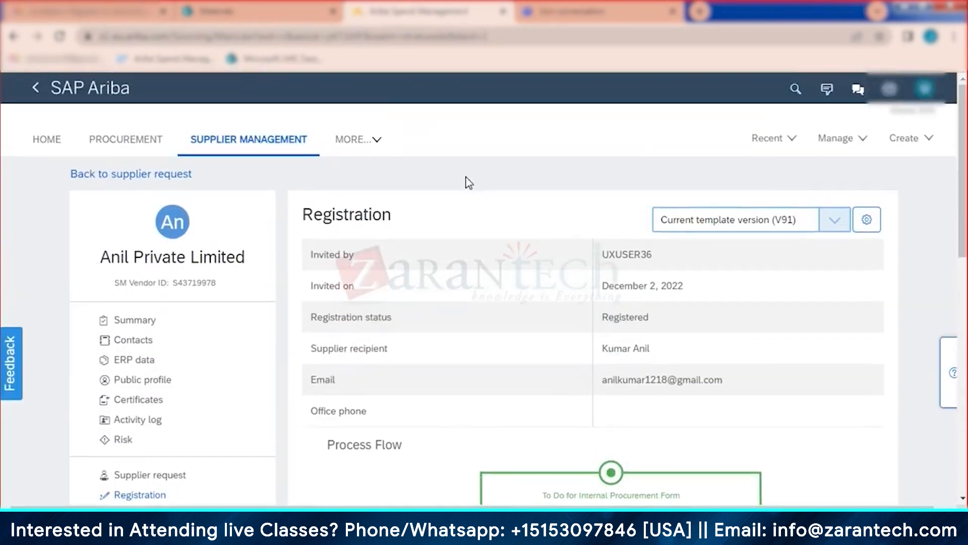
Step: Return to Supplier Management, where Srinivas, Nithin, Rajesh and Anil Private Limited show Approved
{"action": "left_click", "coordinate": [251, 143]}
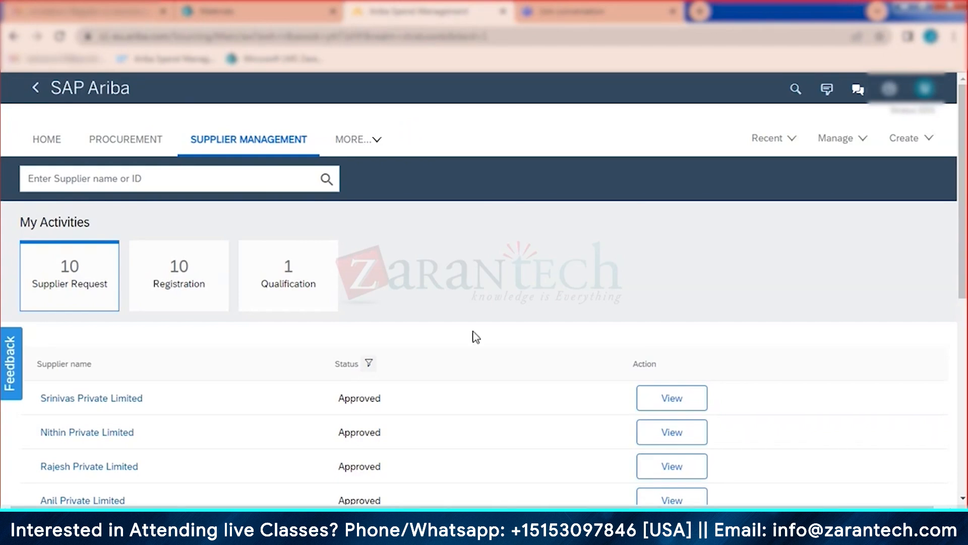
{"action": "left_click", "coordinate": [664, 398]}
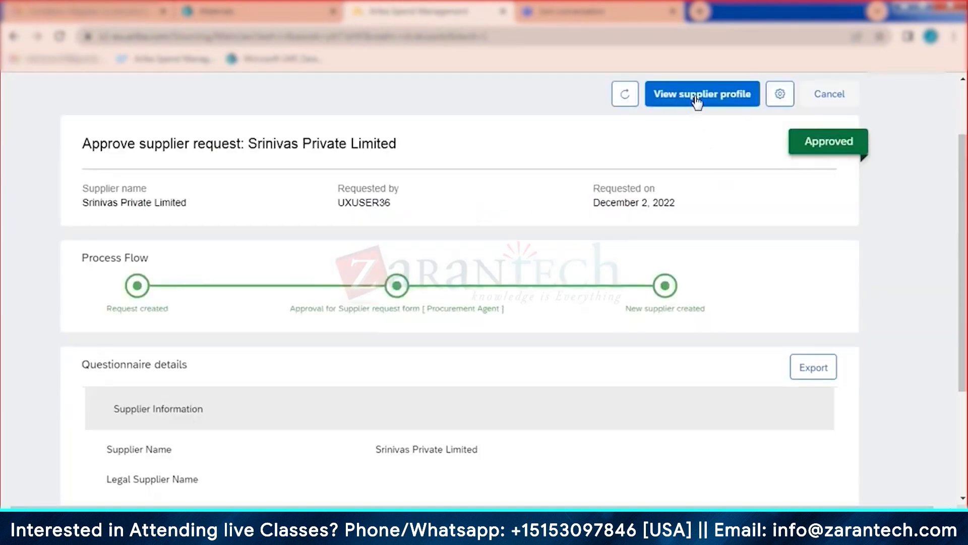
{"action": "left_click", "coordinate": [698, 96]}
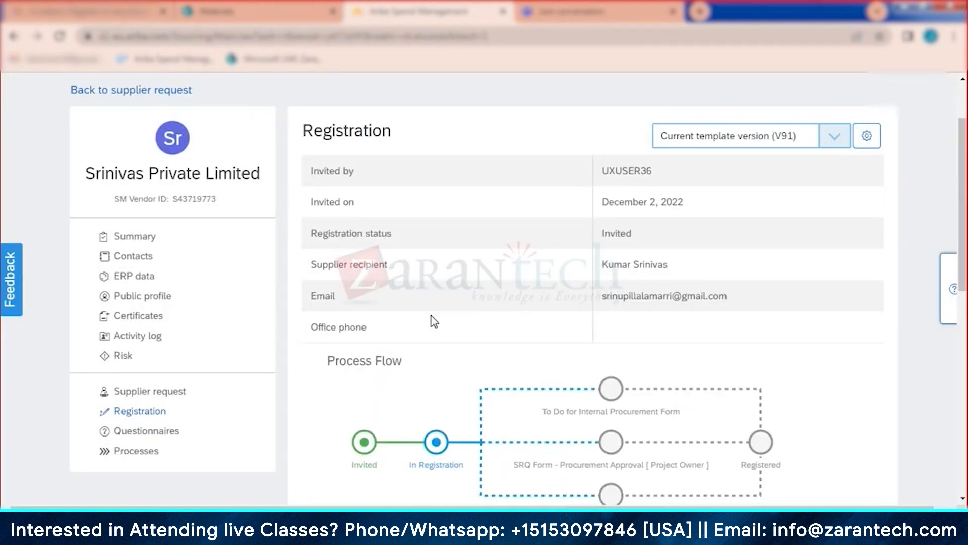
{"action": "scroll", "coordinate": [434, 322], "scroll_direction": "up", "scroll_amount": 2}
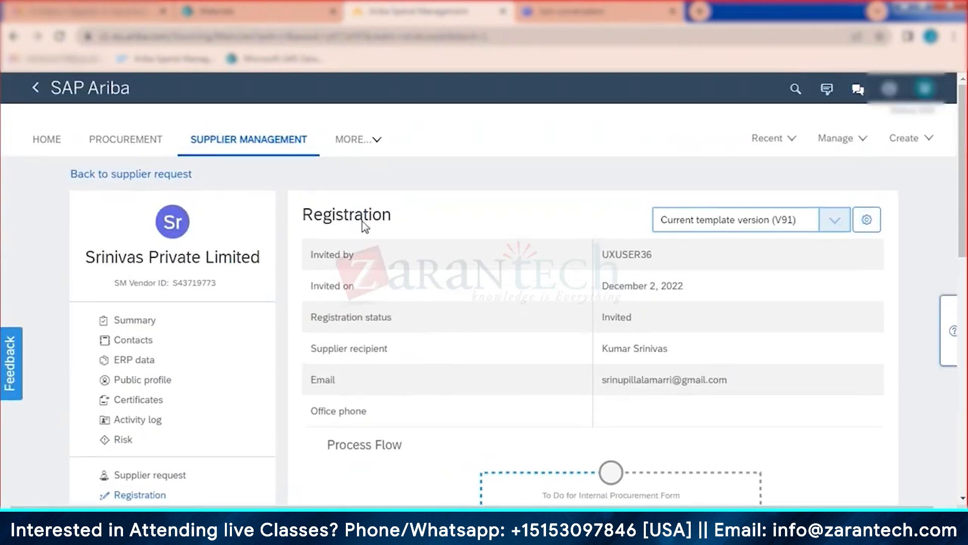
{"action": "left_click", "coordinate": [263, 144]}
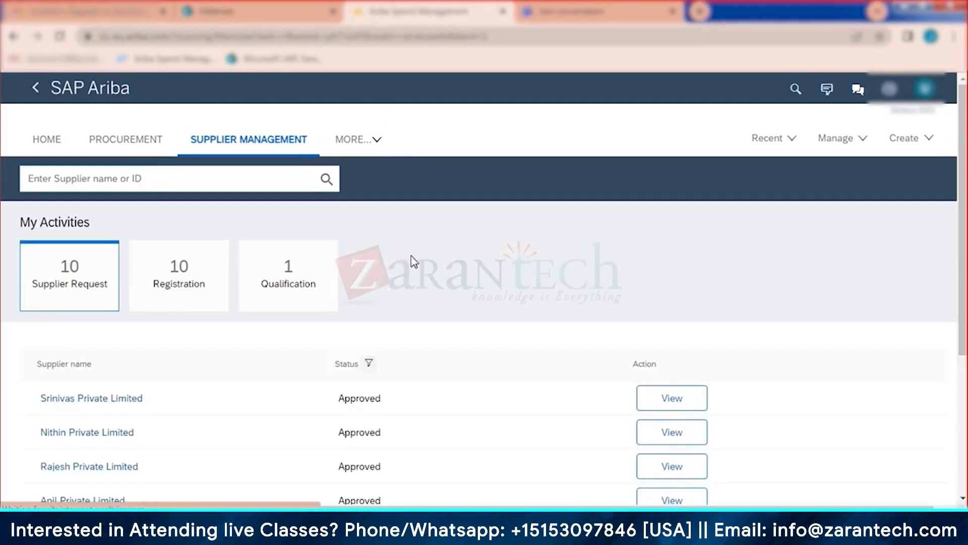
Step: Open Nithin Private Limited's supplier profile and show its Registration page down to the Tasks table
{"action": "scroll", "coordinate": [413, 260], "scroll_direction": "down", "scroll_amount": 4}
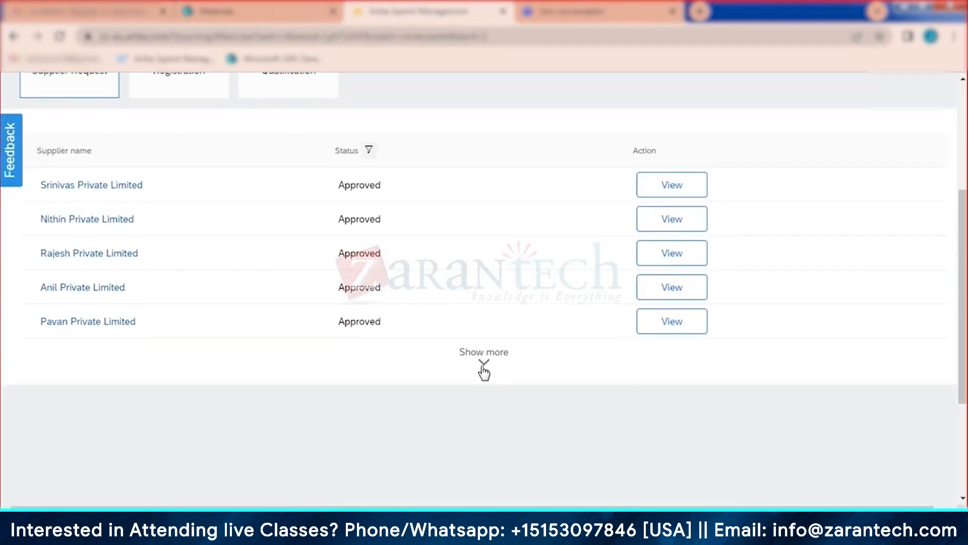
{"action": "left_click", "coordinate": [484, 373]}
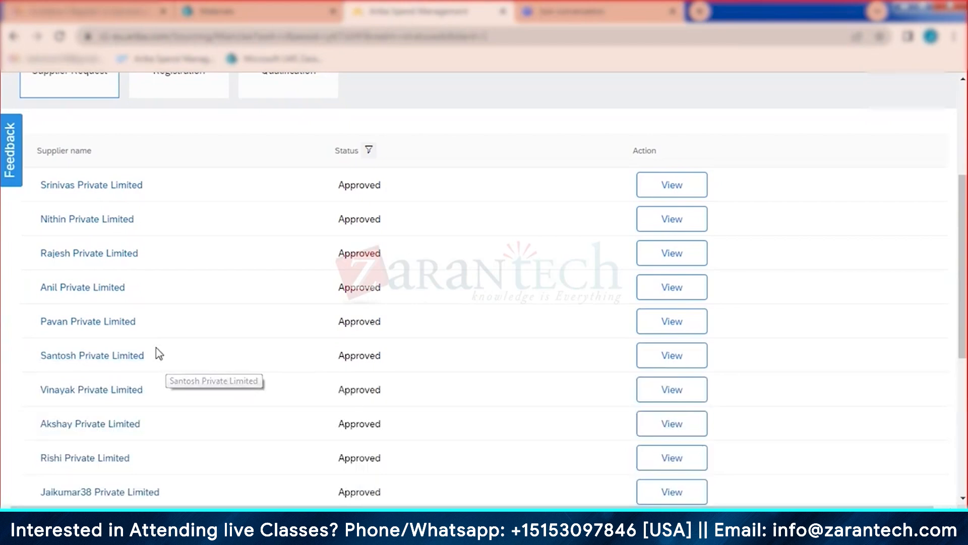
{"action": "left_click", "coordinate": [681, 221]}
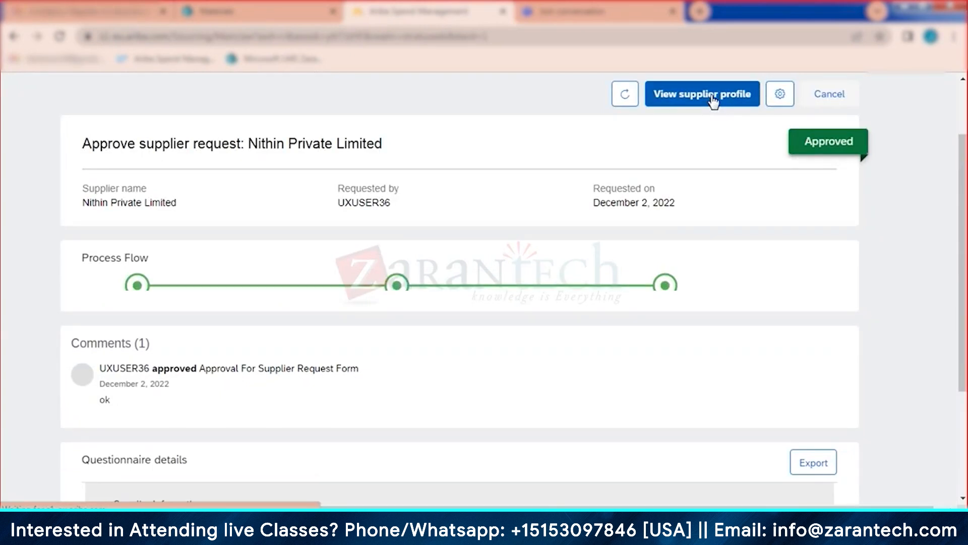
{"action": "left_click", "coordinate": [717, 96]}
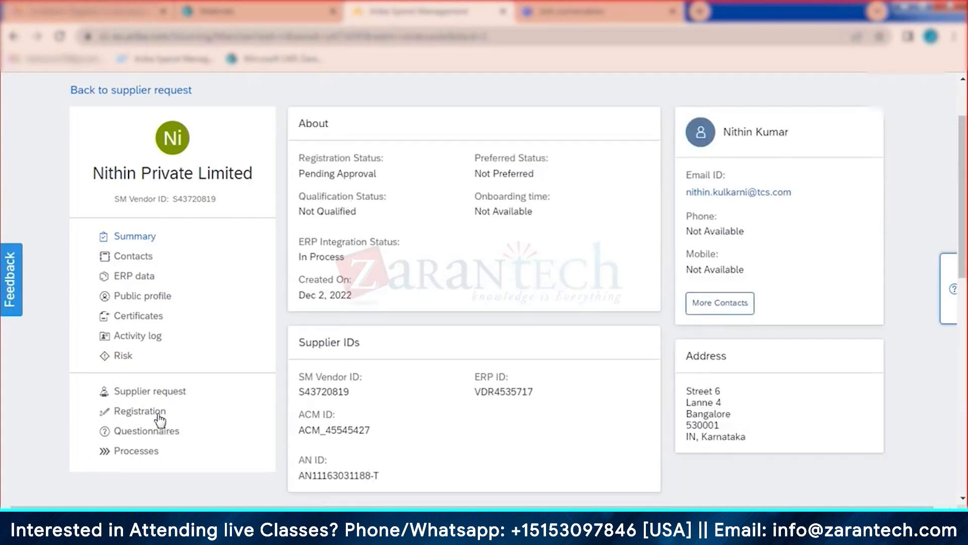
{"action": "left_click", "coordinate": [156, 414]}
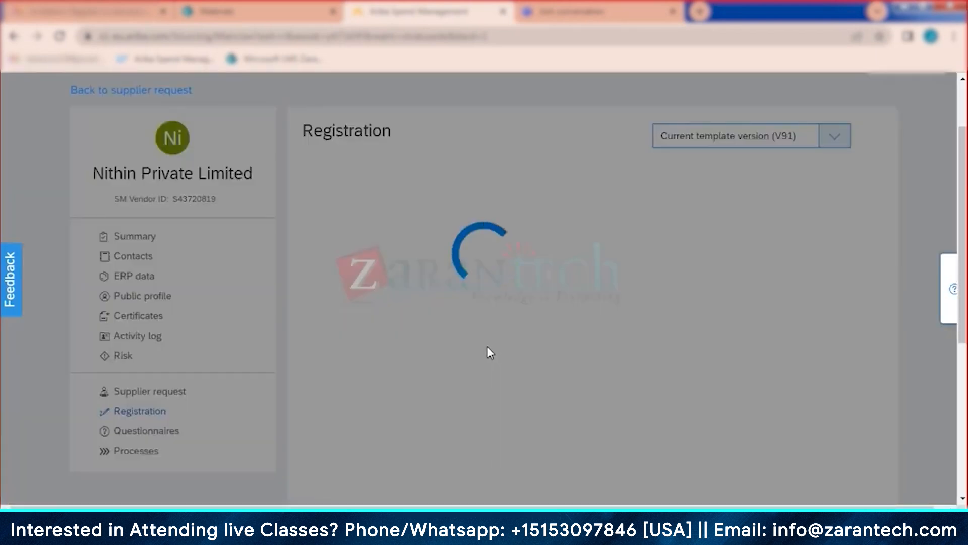
{"action": "scroll", "coordinate": [526, 371], "scroll_direction": "down", "scroll_amount": 10}
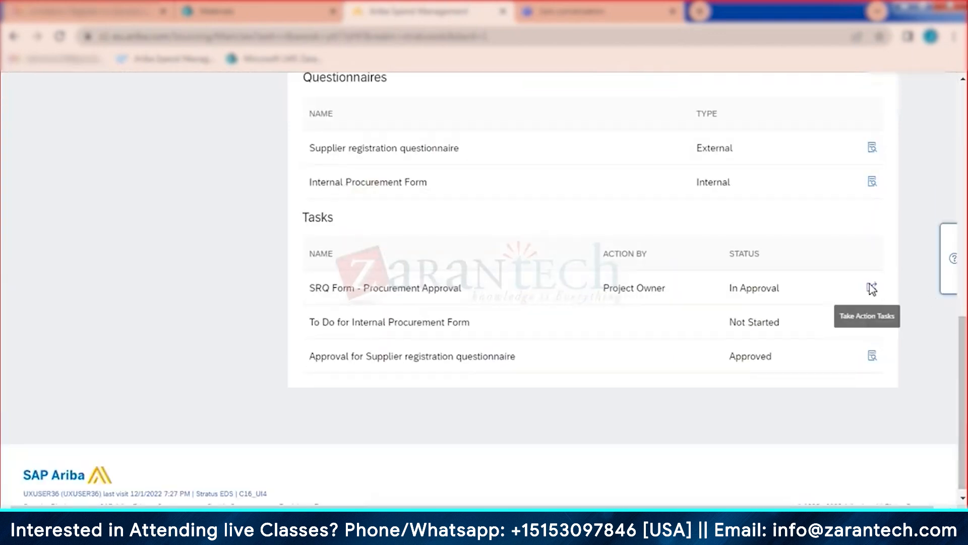
Step: Approve Nithin Private Limited's SRQ Form procurement approval task
{"action": "left_click", "coordinate": [872, 289]}
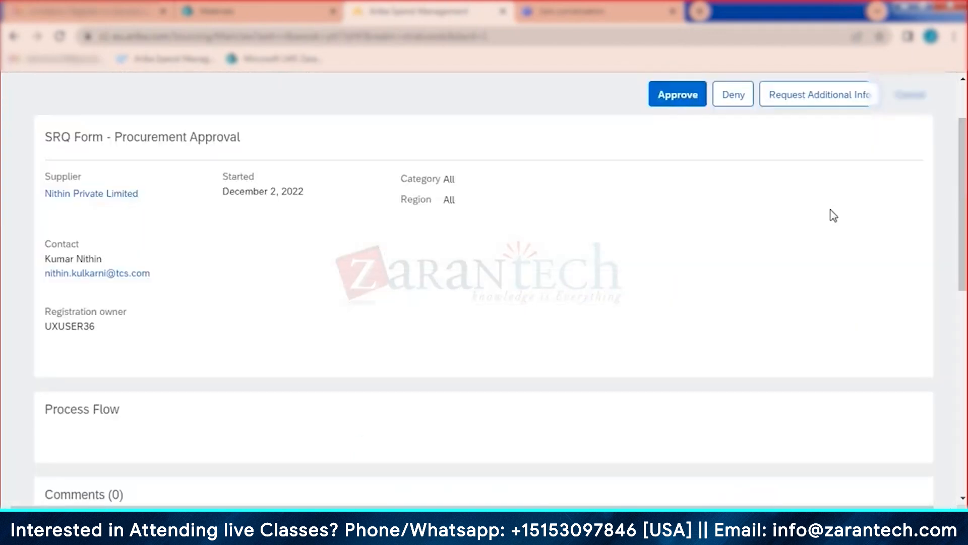
{"action": "left_click", "coordinate": [678, 101]}
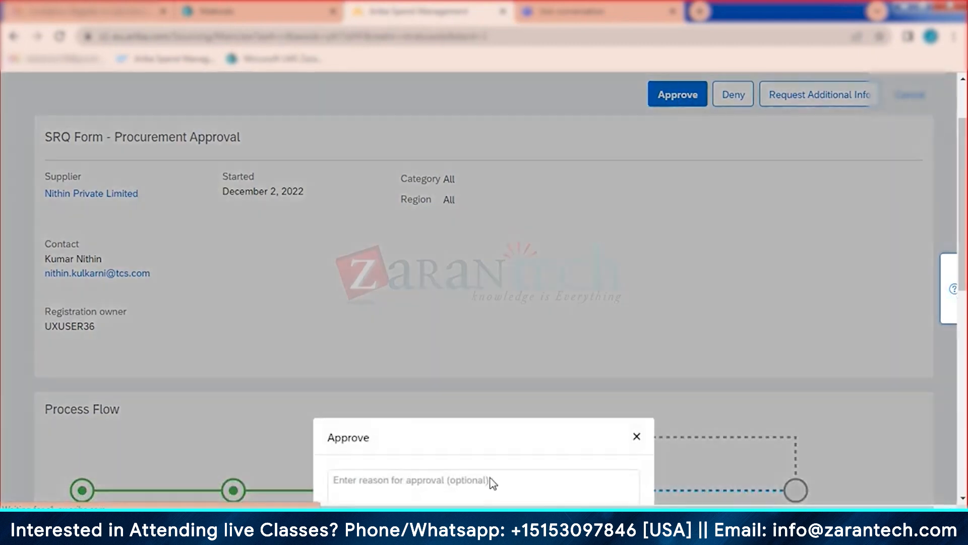
{"action": "scroll", "coordinate": [547, 402], "scroll_direction": "down", "scroll_amount": 5}
{"action": "left_click", "coordinate": [556, 129]}
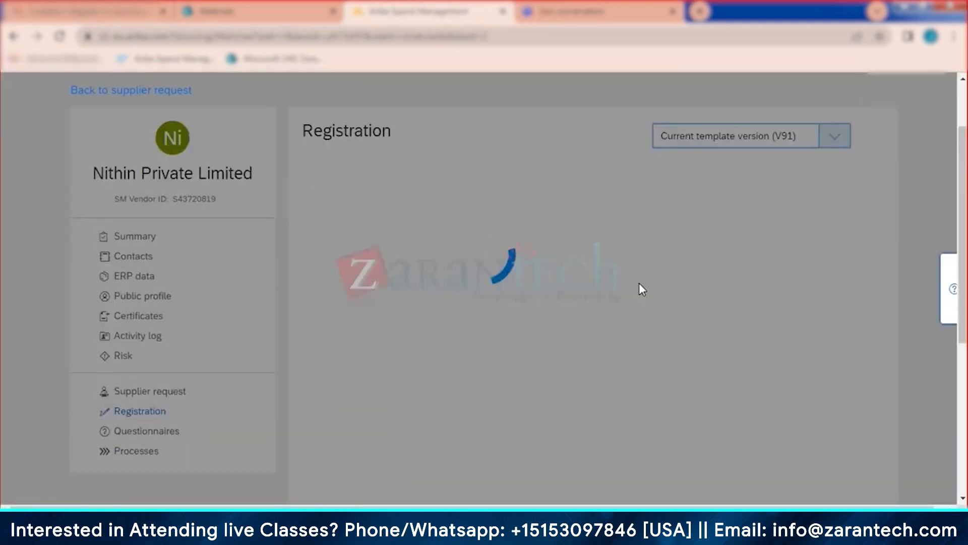
Step: Complete Nithin Private Limited's internal procurement form with Minority Indicator Black Male (B)
{"action": "scroll", "coordinate": [863, 400], "scroll_direction": "down", "scroll_amount": 5}
{"action": "scroll", "coordinate": [868, 429], "scroll_direction": "down", "scroll_amount": 4}
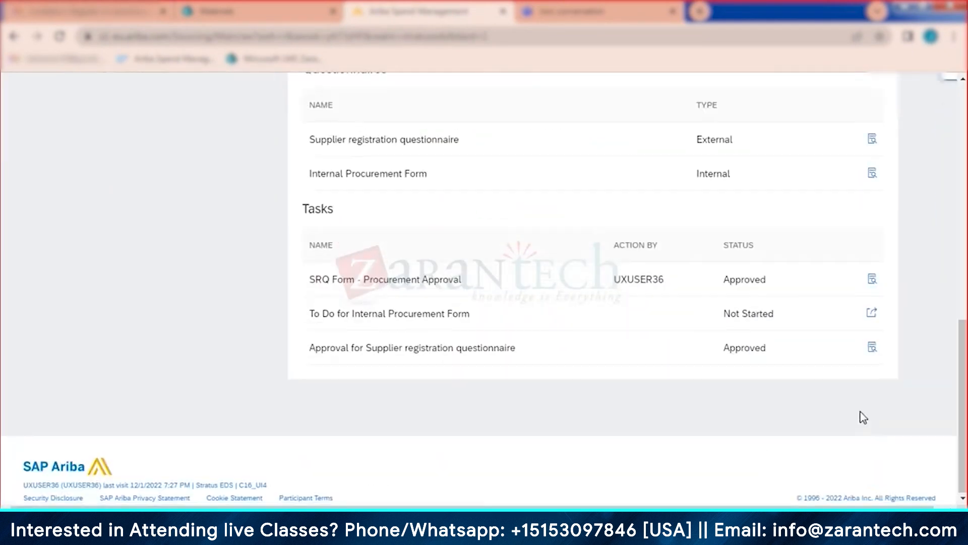
{"action": "left_click", "coordinate": [872, 313]}
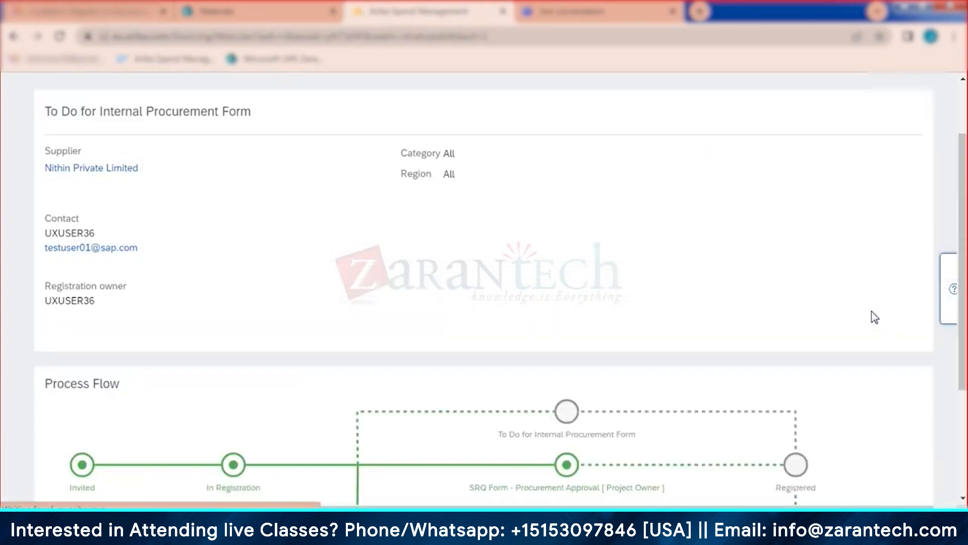
{"action": "scroll", "coordinate": [583, 303], "scroll_direction": "down", "scroll_amount": 5}
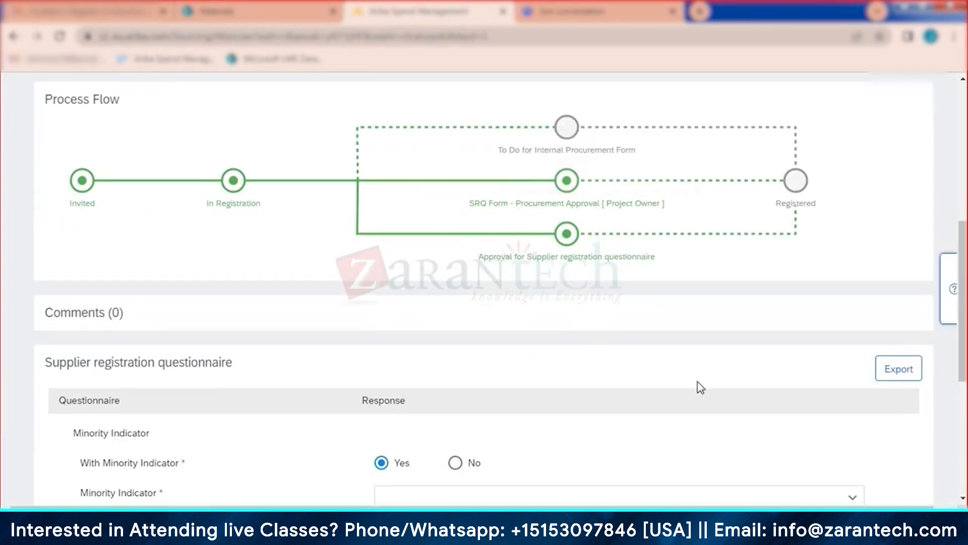
{"action": "scroll", "coordinate": [779, 421], "scroll_direction": "down", "scroll_amount": 5}
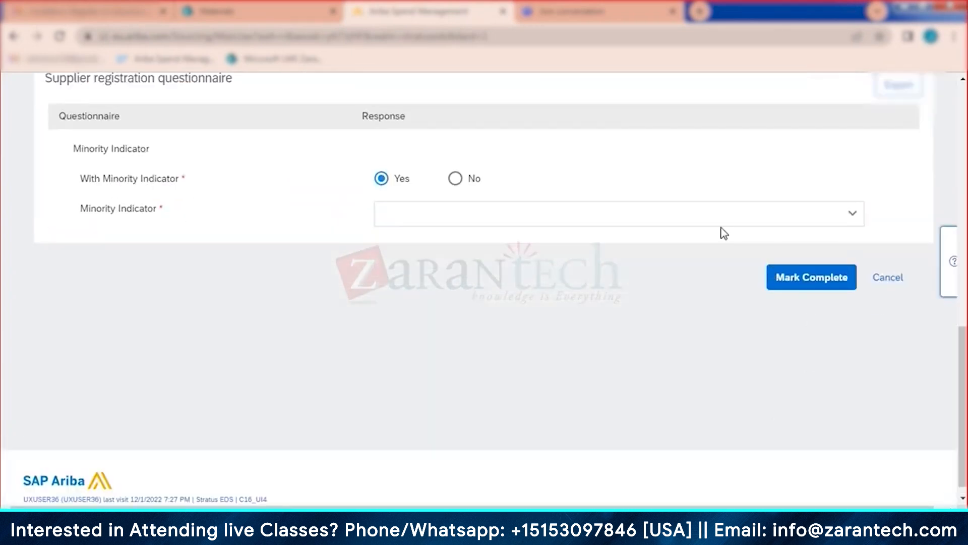
{"action": "left_click", "coordinate": [705, 213]}
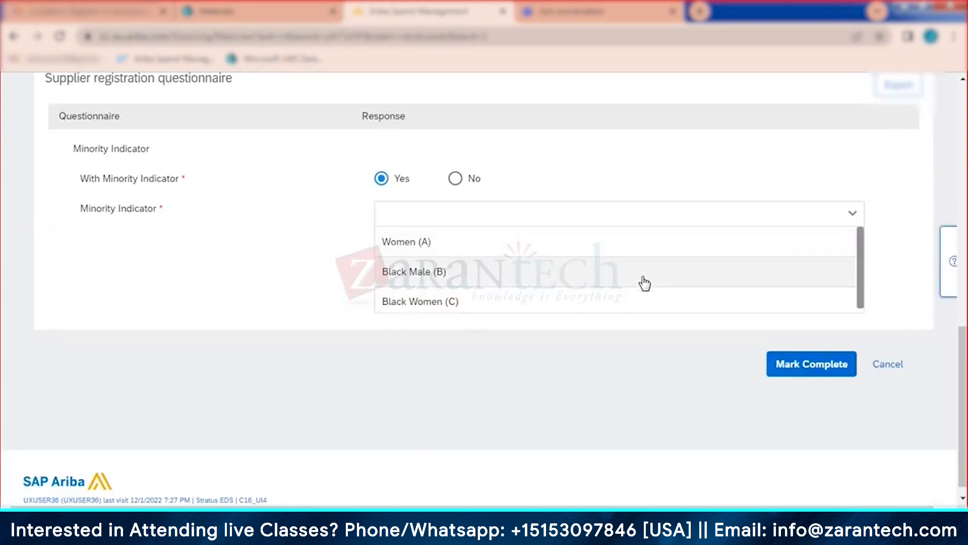
{"action": "left_click", "coordinate": [664, 281]}
{"action": "left_click", "coordinate": [802, 283]}
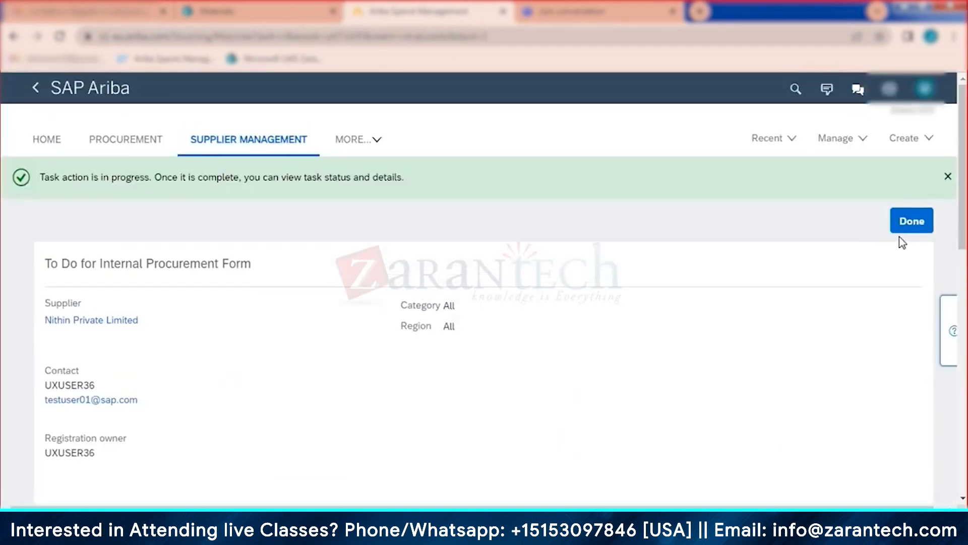
{"action": "left_click", "coordinate": [910, 222]}
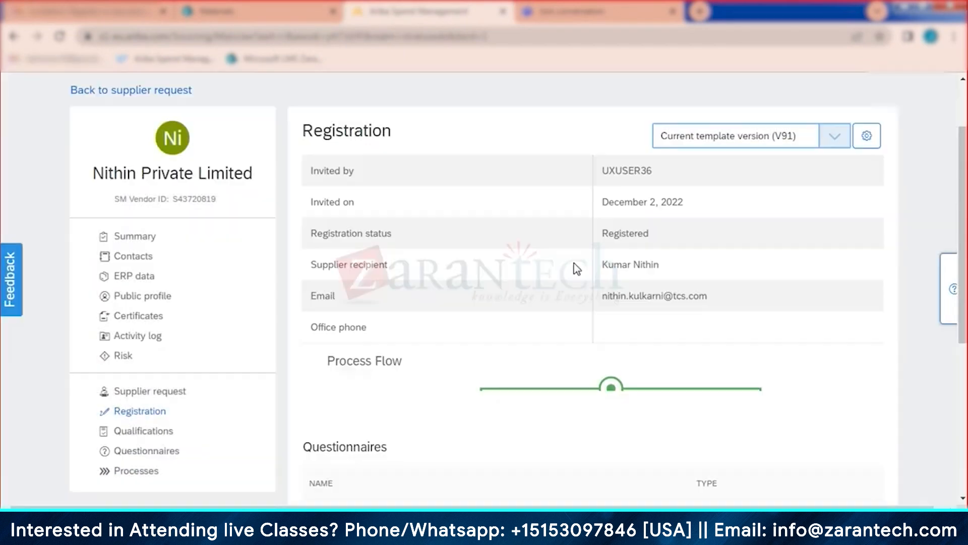
Step: Check the supplier's Summary registration status and look over the Manage menu options
{"action": "left_click", "coordinate": [132, 237]}
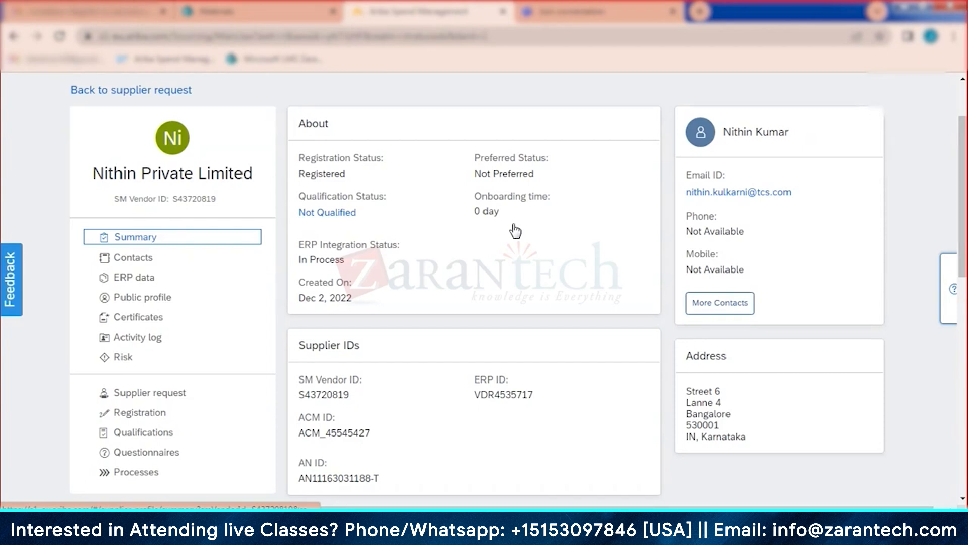
{"action": "scroll", "coordinate": [514, 231], "scroll_direction": "up", "scroll_amount": 2}
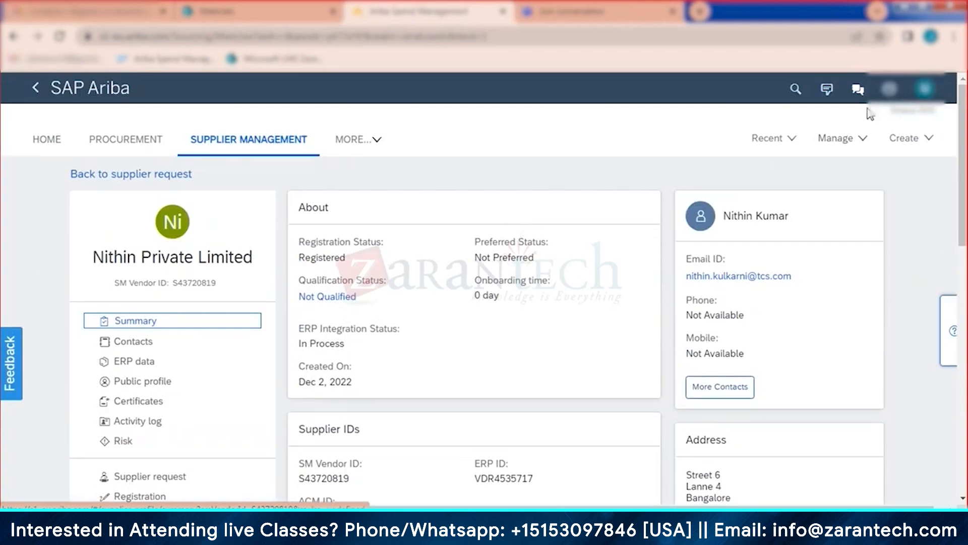
{"action": "left_click", "coordinate": [848, 145]}
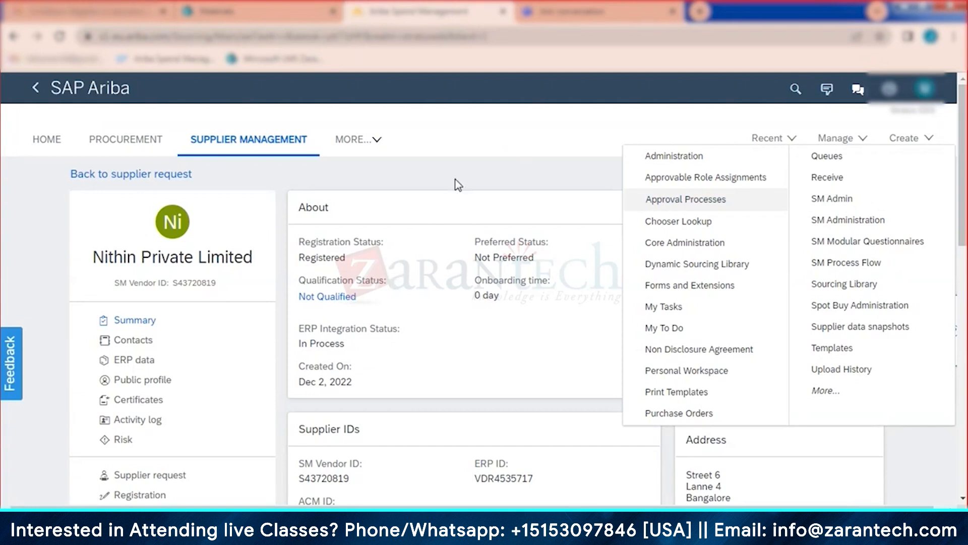
{"action": "left_click", "coordinate": [844, 136]}
{"action": "left_click", "coordinate": [845, 137]}
Step: Go back to Supplier Management and open Srinivas Private Limited's approved supplier request
{"action": "left_click", "coordinate": [434, 223]}
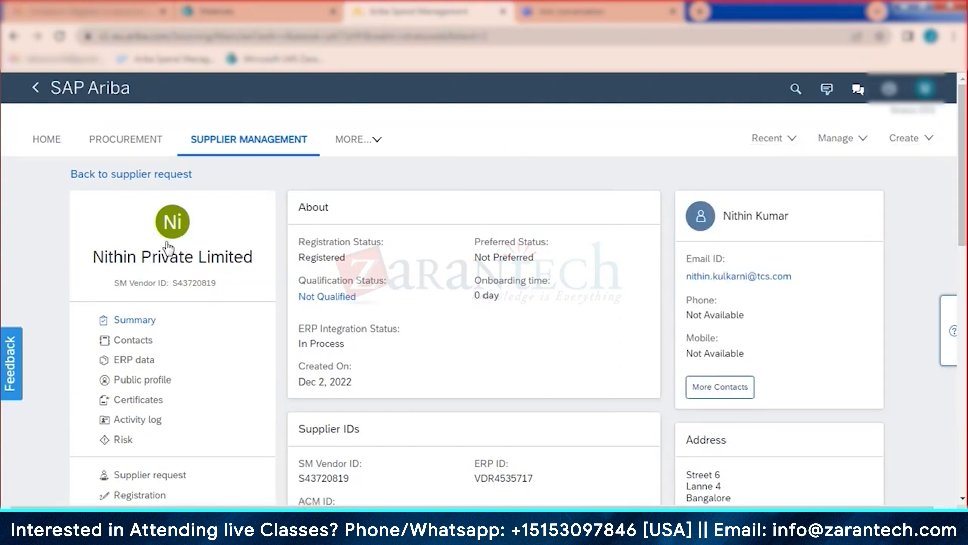
{"action": "scroll", "coordinate": [417, 320], "scroll_direction": "down", "scroll_amount": 5}
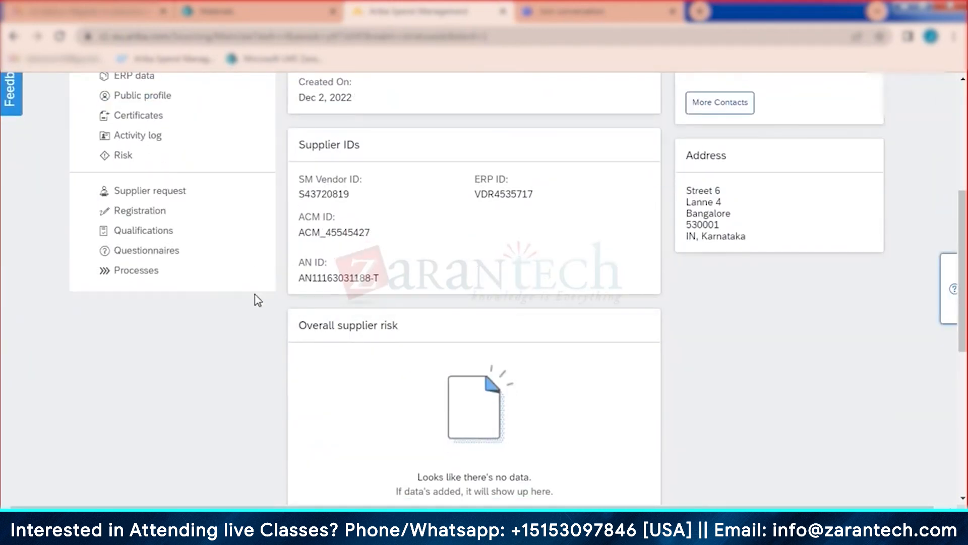
{"action": "scroll", "coordinate": [257, 299], "scroll_direction": "up", "scroll_amount": 3}
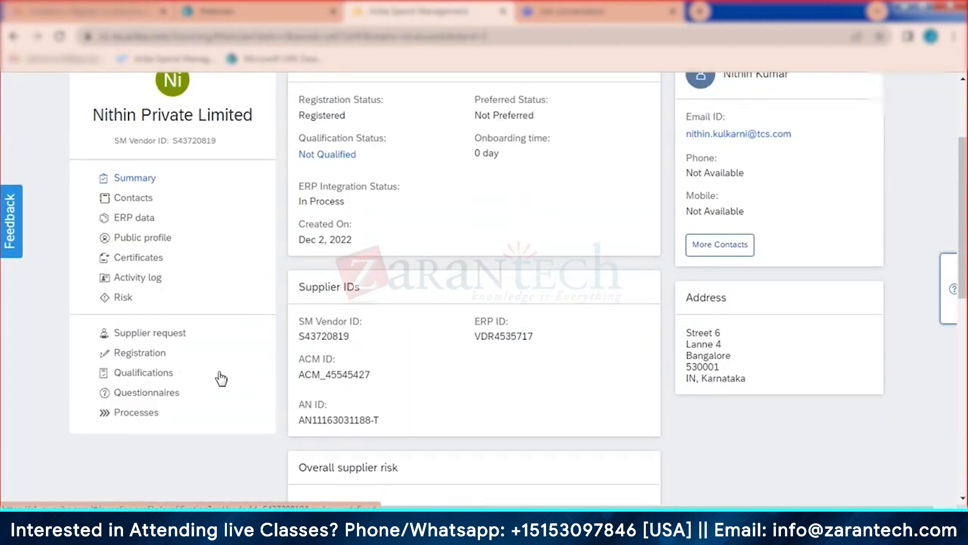
{"action": "scroll", "coordinate": [375, 152], "scroll_direction": "up", "scroll_amount": 2}
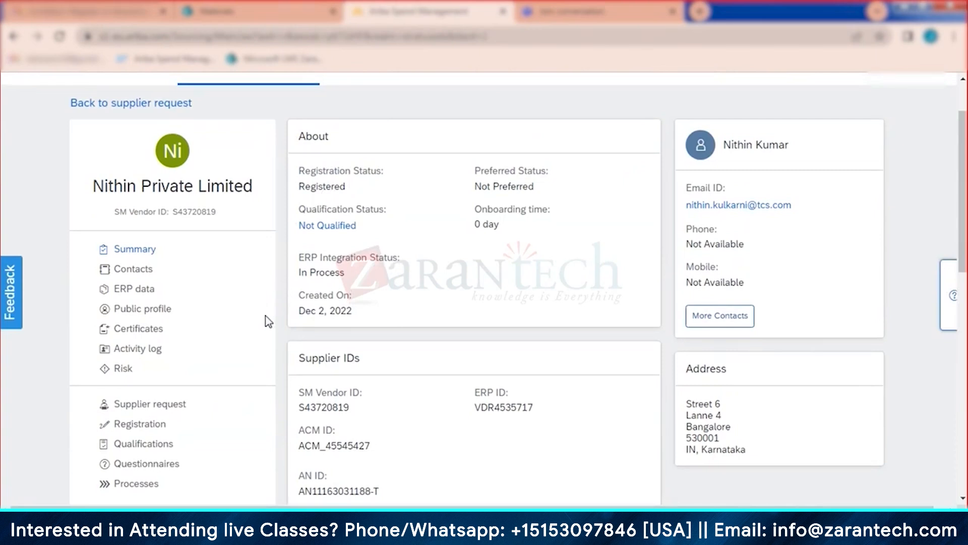
{"action": "scroll", "coordinate": [268, 322], "scroll_direction": "up", "scroll_amount": 2}
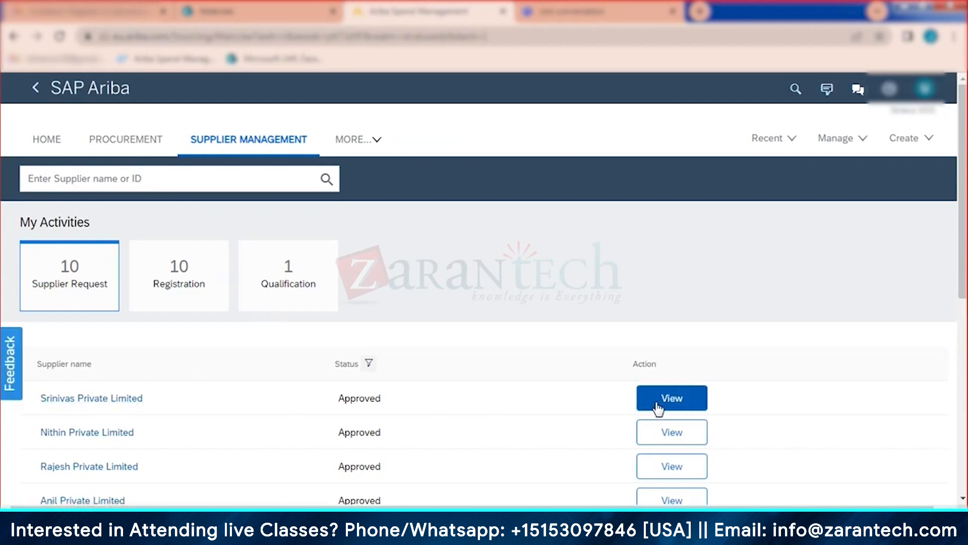
{"action": "left_click", "coordinate": [658, 406]}
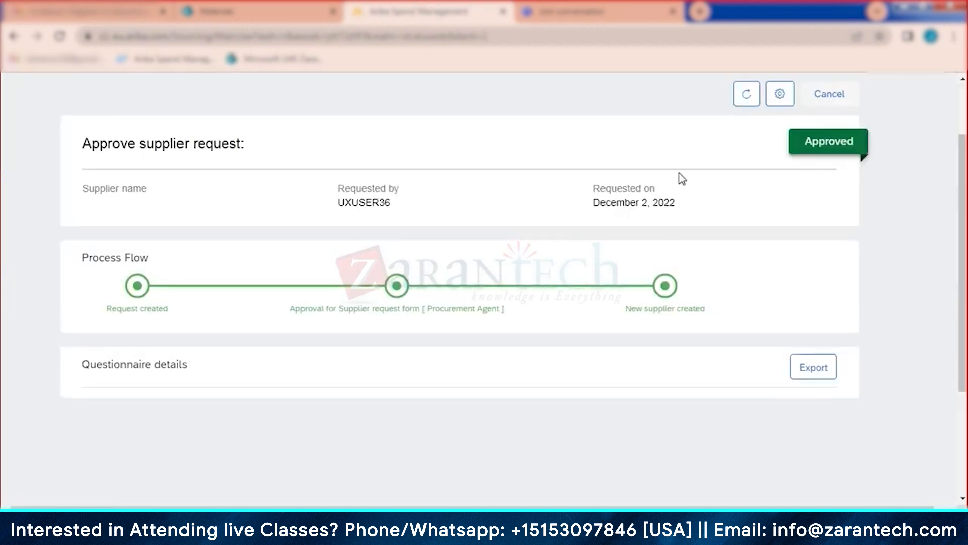
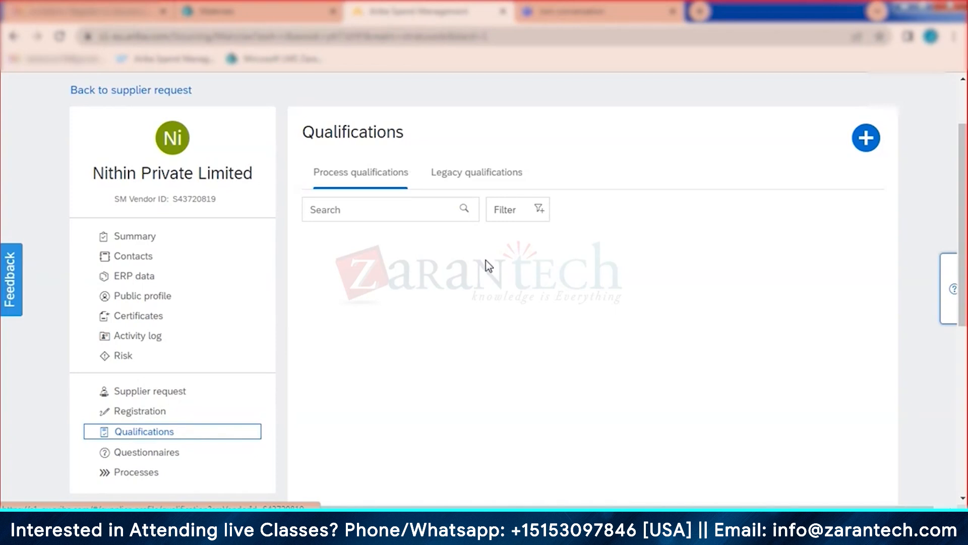
Step: Create a new qualification process with process type Direct Supplier Qualification
{"action": "left_click", "coordinate": [870, 142]}
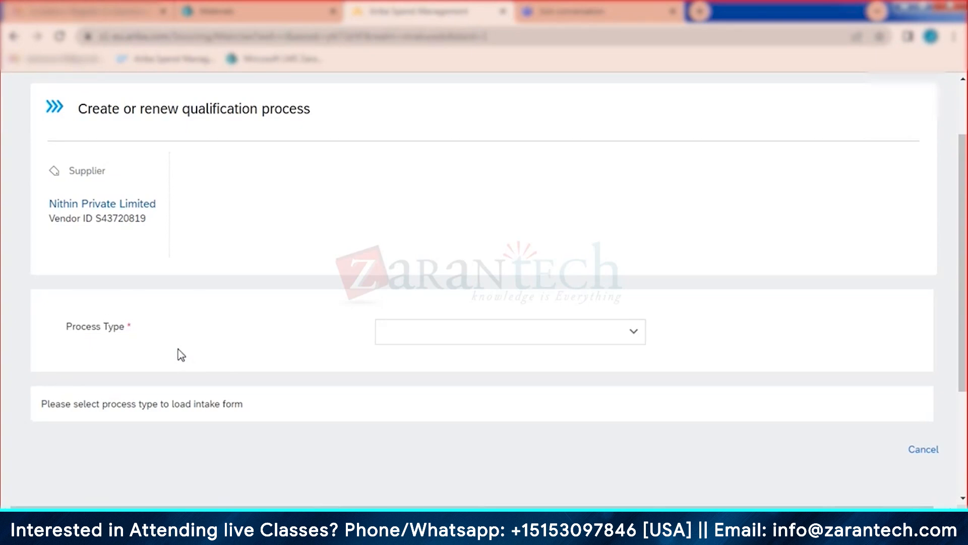
{"action": "scroll", "coordinate": [580, 273], "scroll_direction": "down", "scroll_amount": 3}
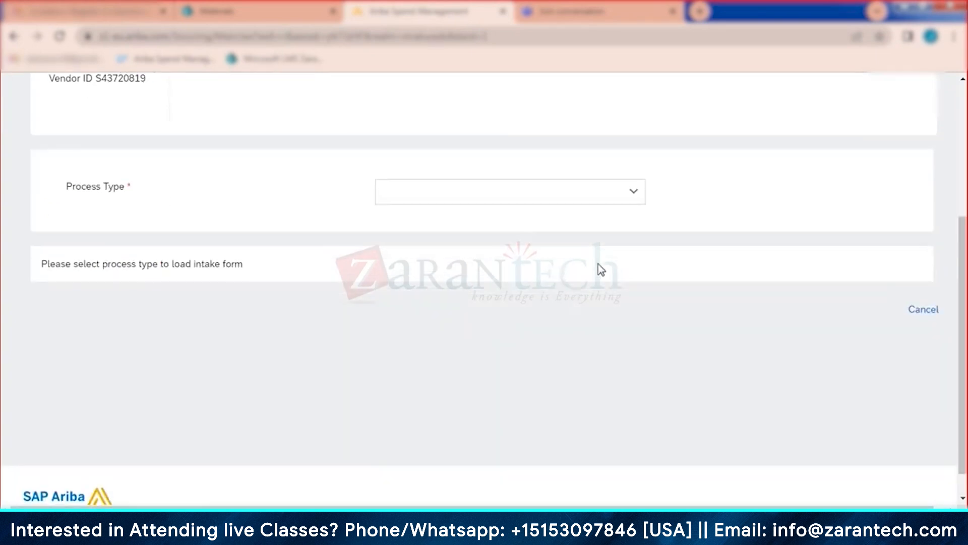
{"action": "left_click", "coordinate": [633, 191]}
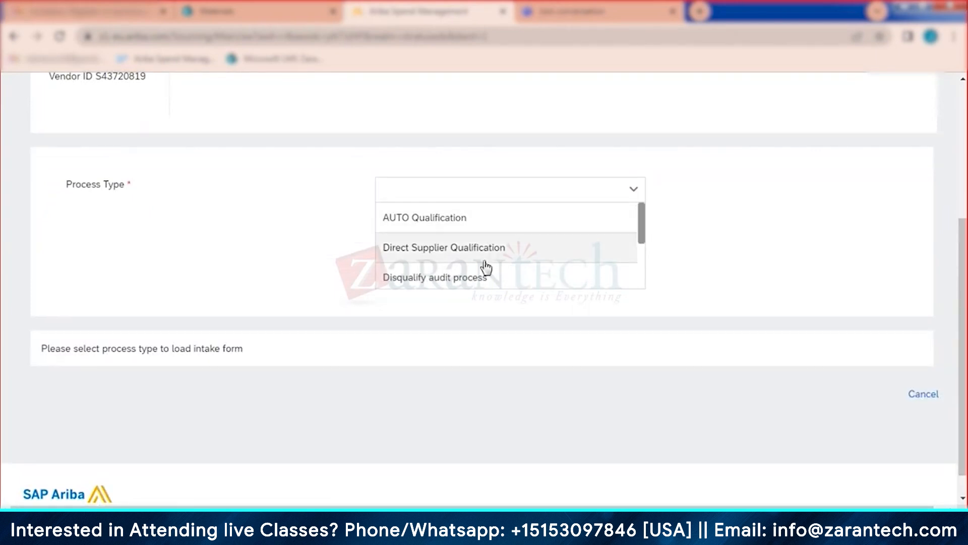
{"action": "left_click", "coordinate": [509, 249]}
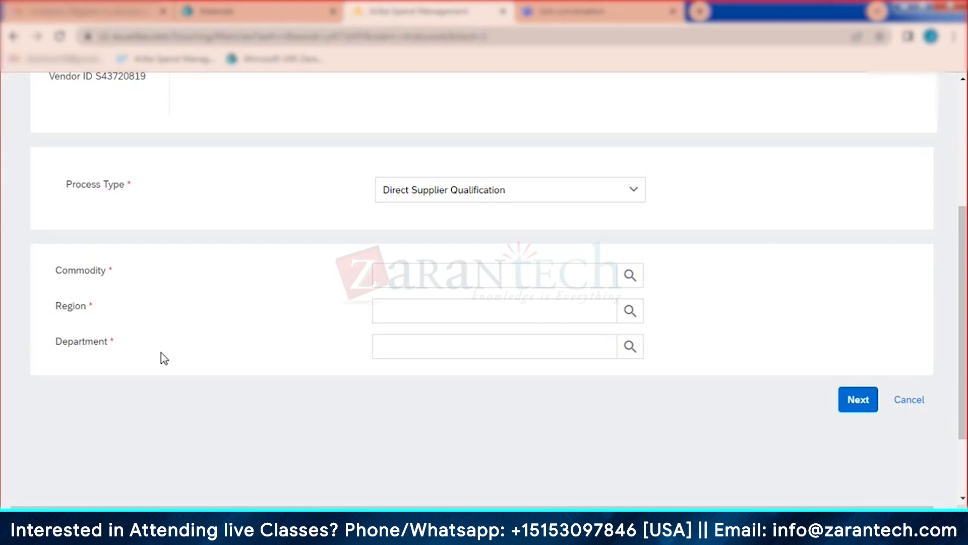
{"action": "scroll", "coordinate": [333, 383], "scroll_direction": "up", "scroll_amount": 1}
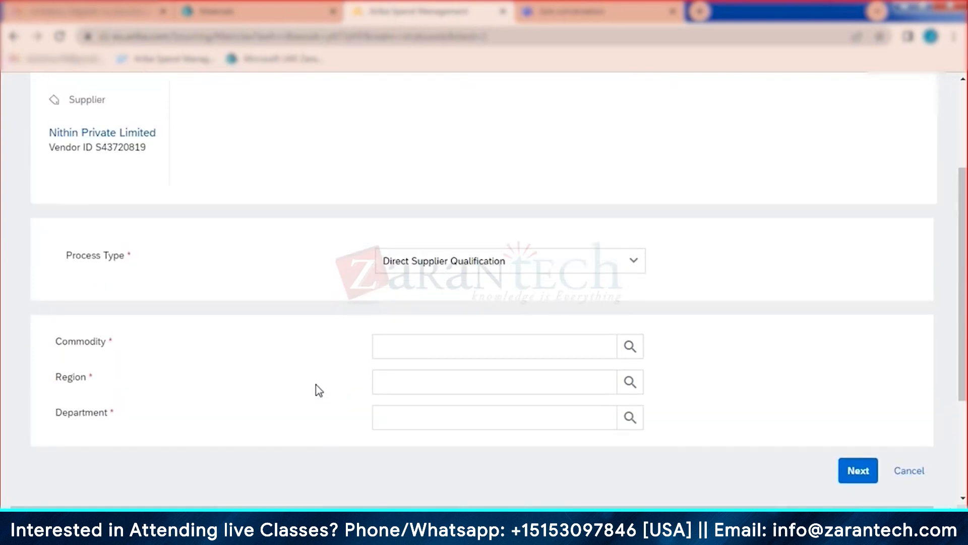
{"action": "scroll", "coordinate": [319, 389], "scroll_direction": "up", "scroll_amount": 1}
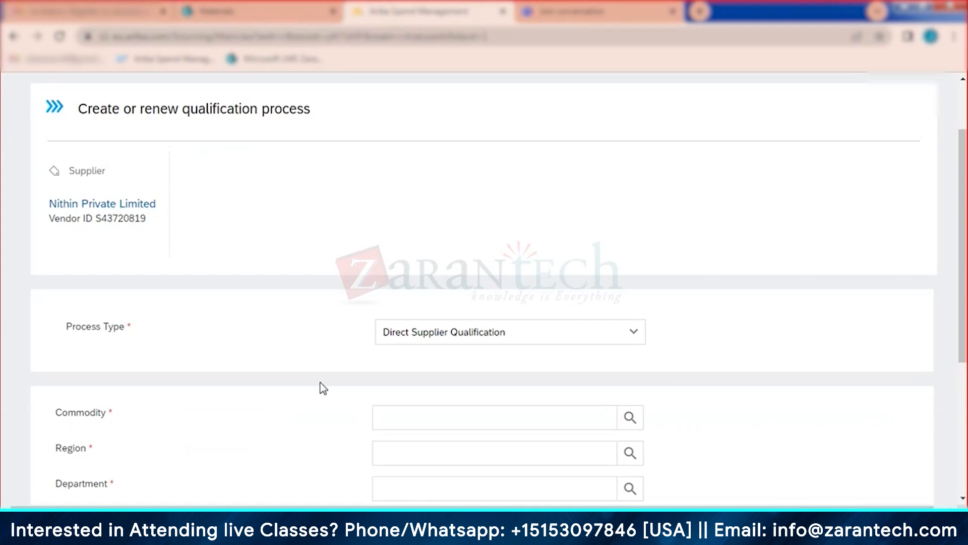
{"action": "scroll", "coordinate": [357, 376], "scroll_direction": "down", "scroll_amount": 1}
Step: Place the cursor in the qualification form's Commodity field
{"action": "left_click", "coordinate": [444, 346]}
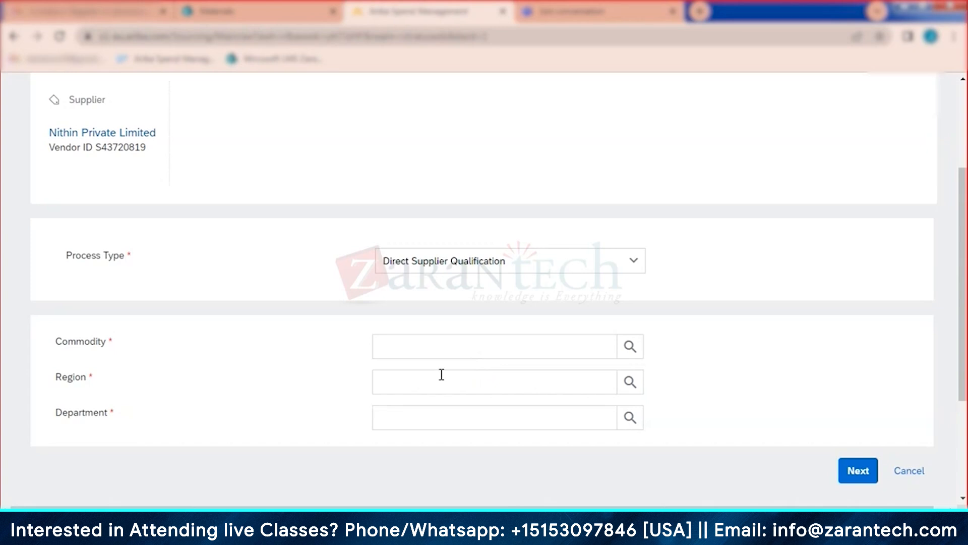
Step: Choose Apparel and Luggage and Personal Care Products under All Commodities as the commodity
{"action": "left_click", "coordinate": [630, 347]}
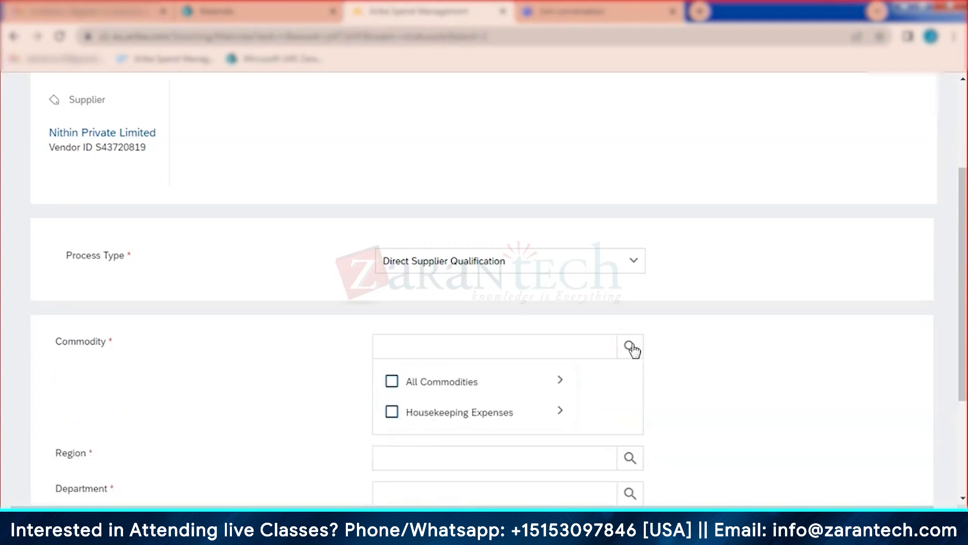
{"action": "left_click", "coordinate": [559, 382]}
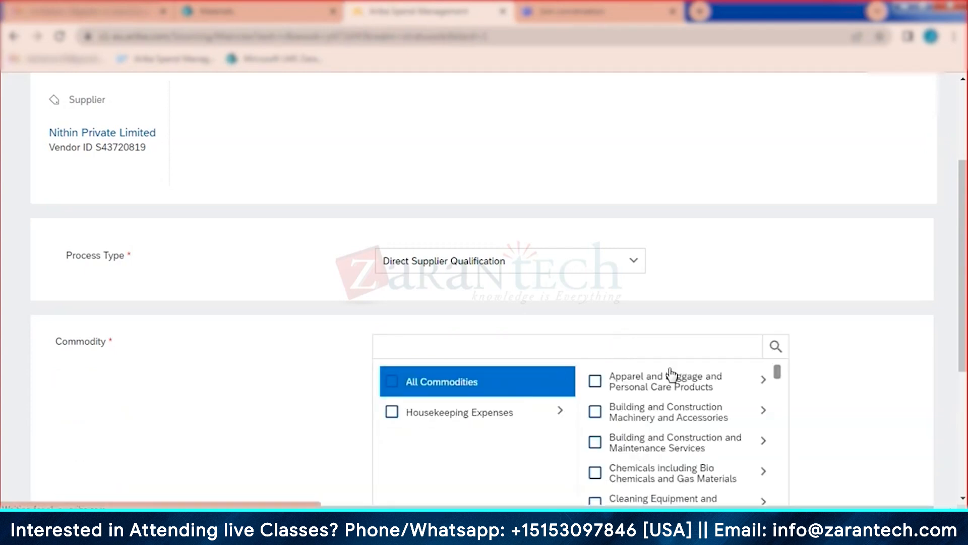
{"action": "left_click", "coordinate": [595, 384]}
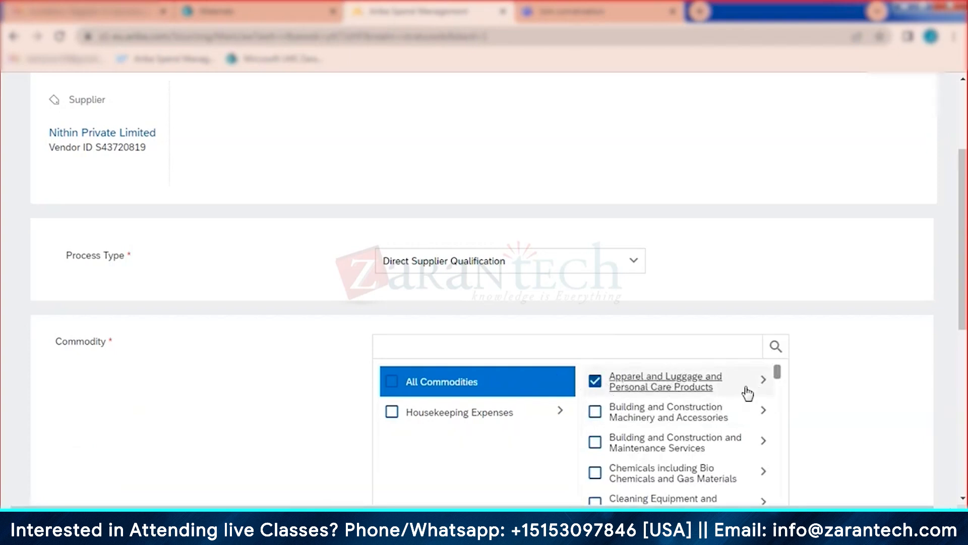
{"action": "left_click", "coordinate": [775, 348]}
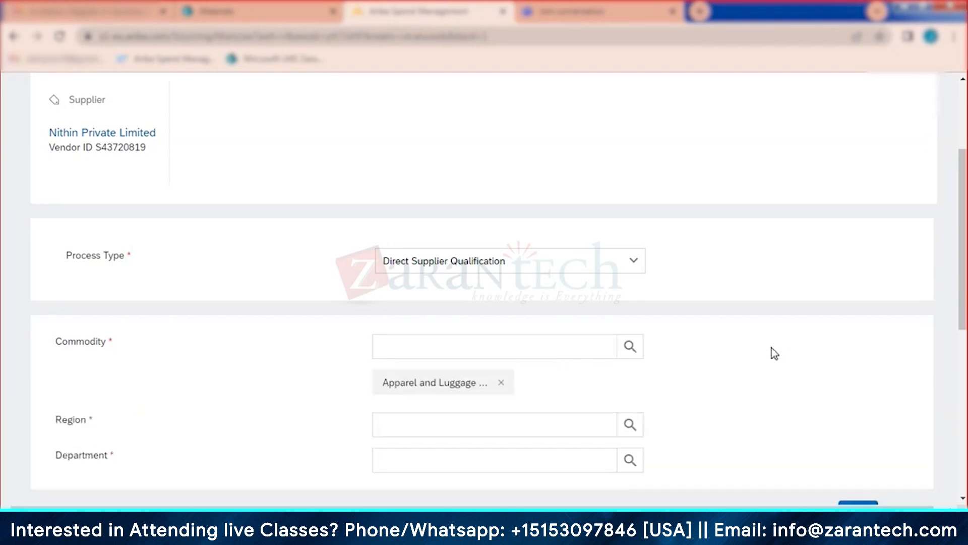
{"action": "scroll", "coordinate": [713, 389], "scroll_direction": "down", "scroll_amount": 2}
{"action": "scroll", "coordinate": [707, 386], "scroll_direction": "down", "scroll_amount": 1}
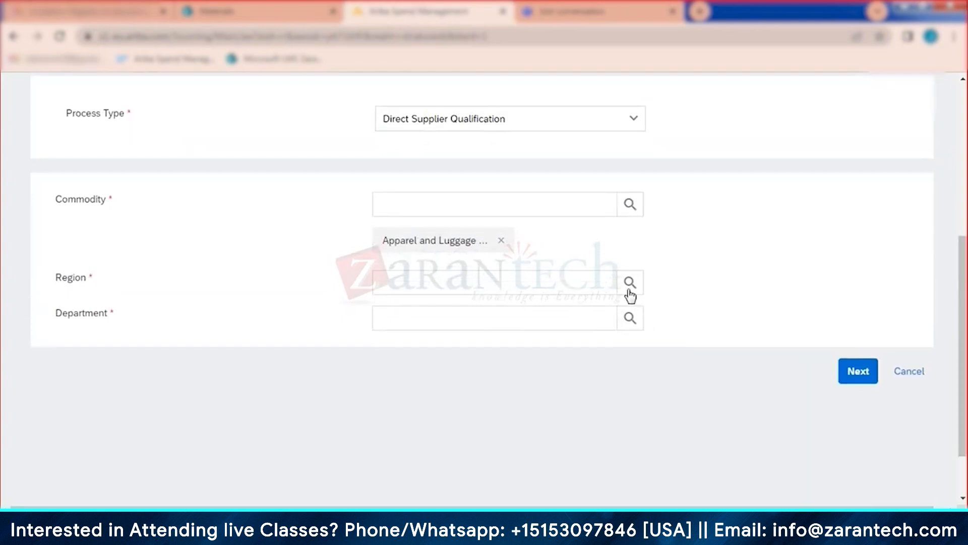
Step: Set Region to All and Department to Admin
{"action": "left_click", "coordinate": [629, 290]}
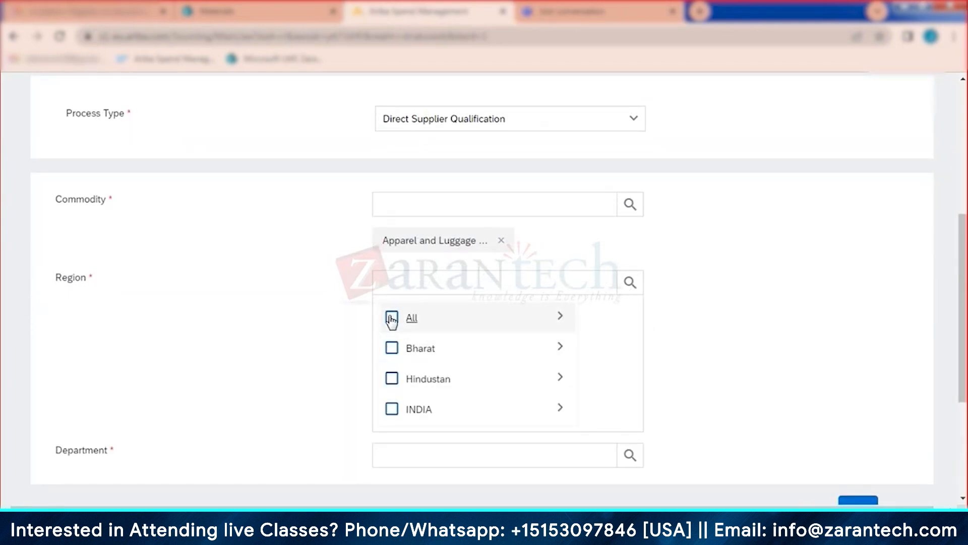
{"action": "left_click", "coordinate": [391, 317]}
{"action": "left_click", "coordinate": [635, 283]}
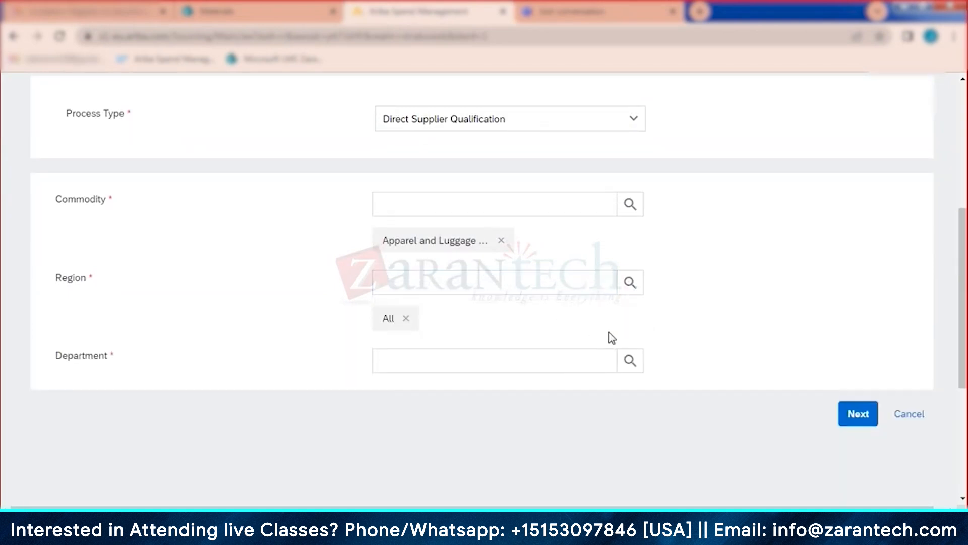
{"action": "left_click", "coordinate": [631, 360]}
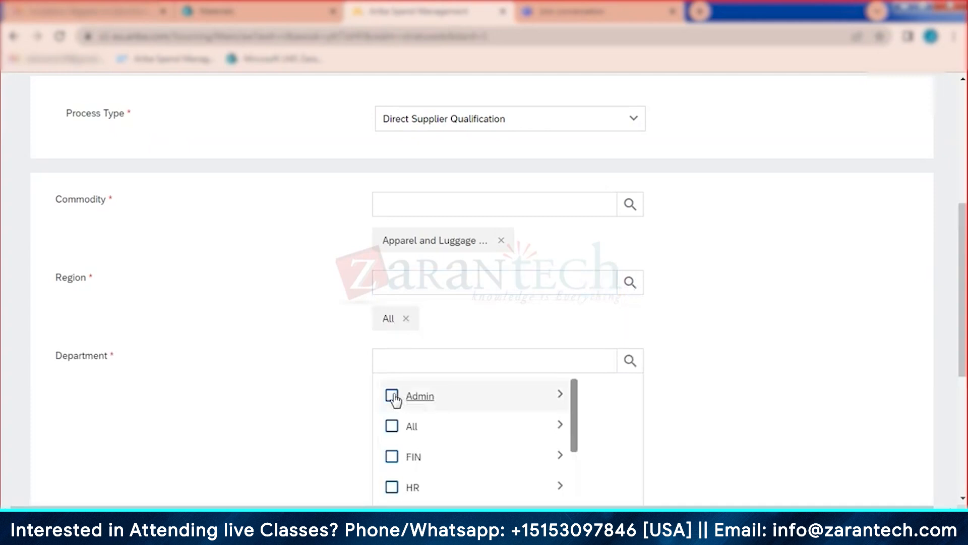
{"action": "left_click", "coordinate": [392, 396]}
{"action": "left_click", "coordinate": [630, 364]}
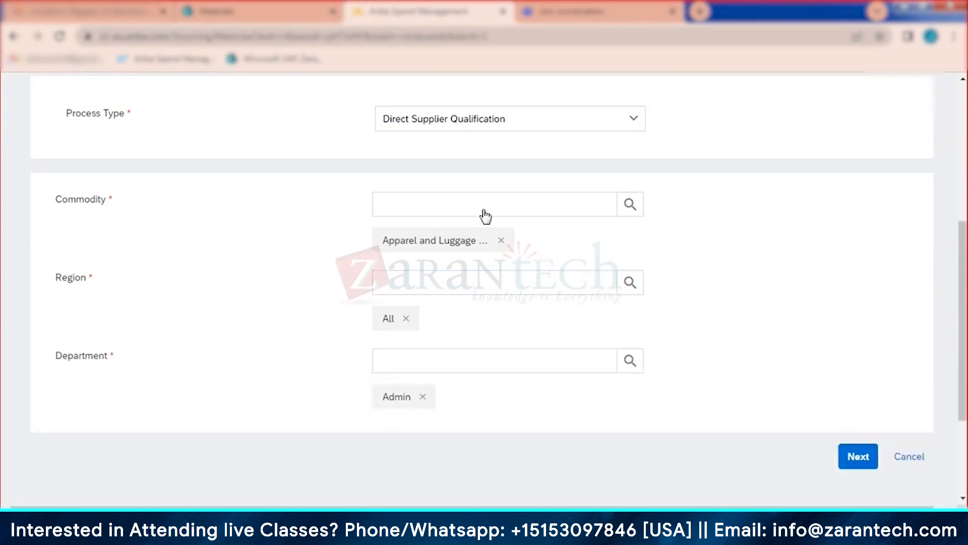
{"action": "left_click", "coordinate": [507, 291]}
{"action": "scroll", "coordinate": [336, 277], "scroll_direction": "up", "scroll_amount": 5}
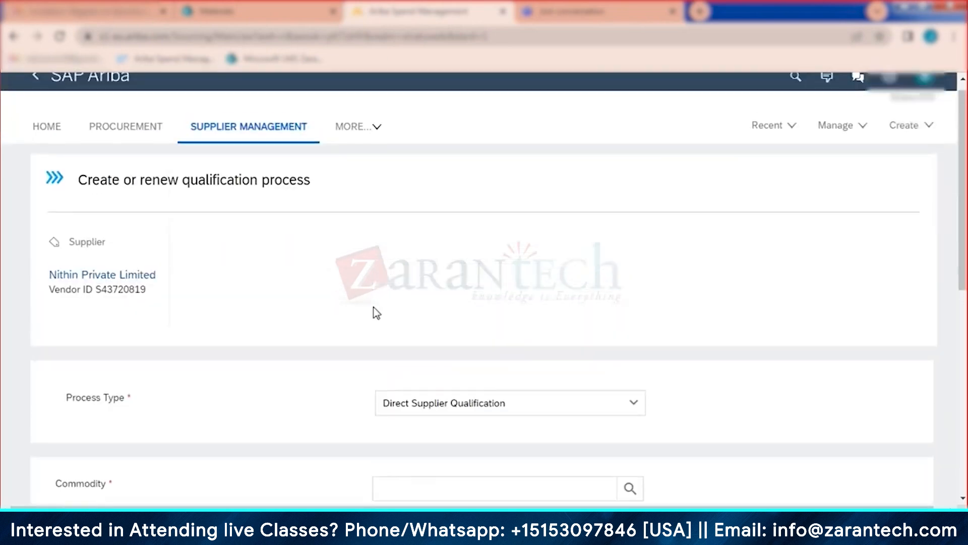
Step: Review the commodity, region and department scope and continue to the matrix summary
{"action": "scroll", "coordinate": [173, 274], "scroll_direction": "down", "scroll_amount": 6}
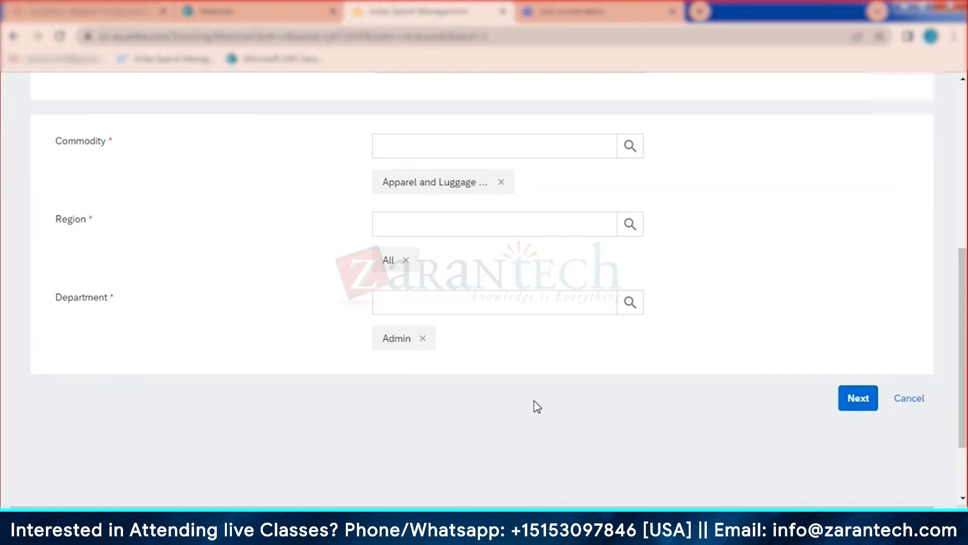
{"action": "scroll", "coordinate": [536, 405], "scroll_direction": "up", "scroll_amount": 5}
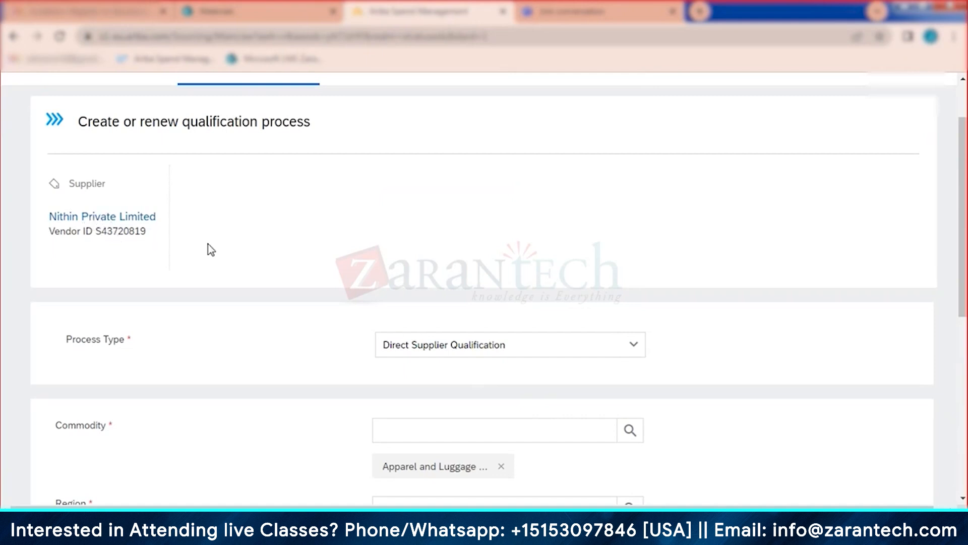
{"action": "scroll", "coordinate": [211, 249], "scroll_direction": "down", "scroll_amount": 5}
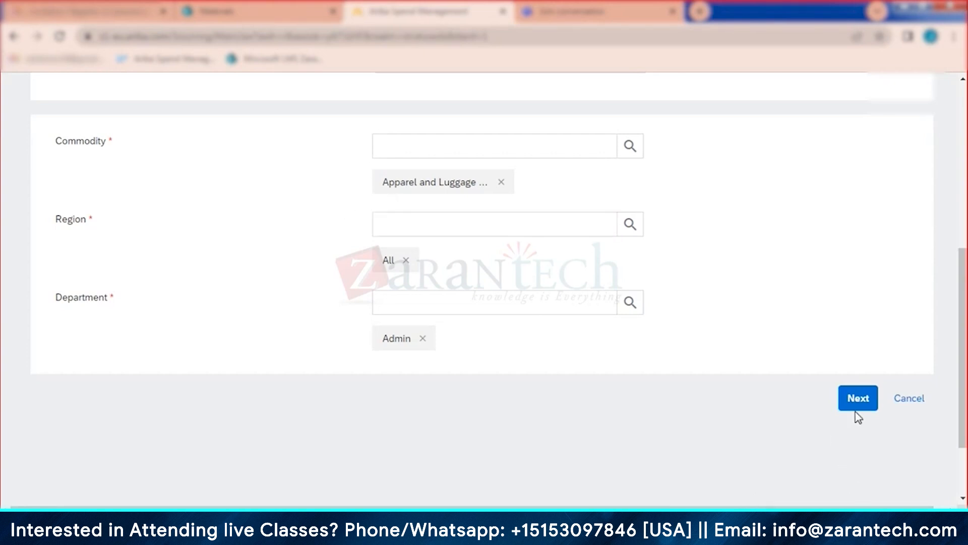
{"action": "left_click", "coordinate": [858, 398]}
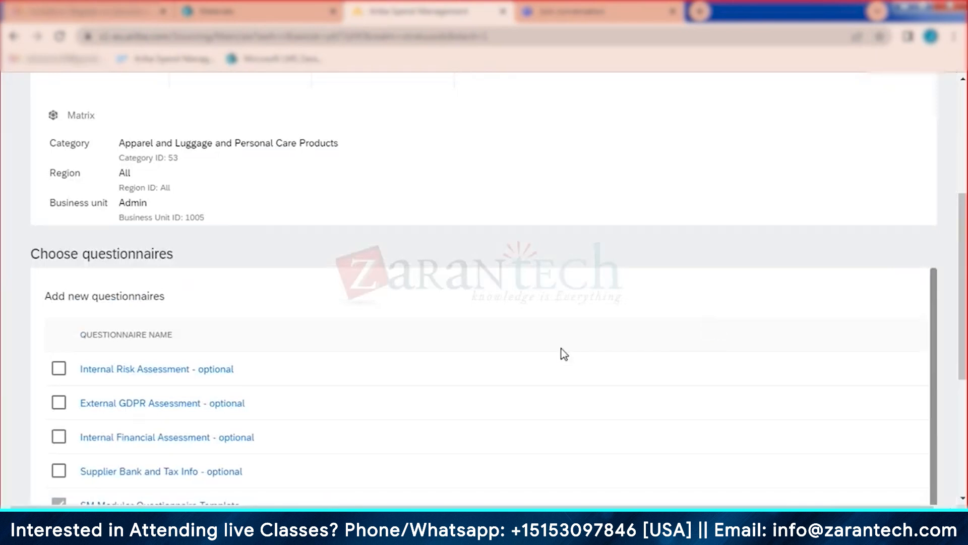
Step: Check the selected questionnaires and continue to the recipient review
{"action": "scroll", "coordinate": [425, 246], "scroll_direction": "down", "scroll_amount": 3}
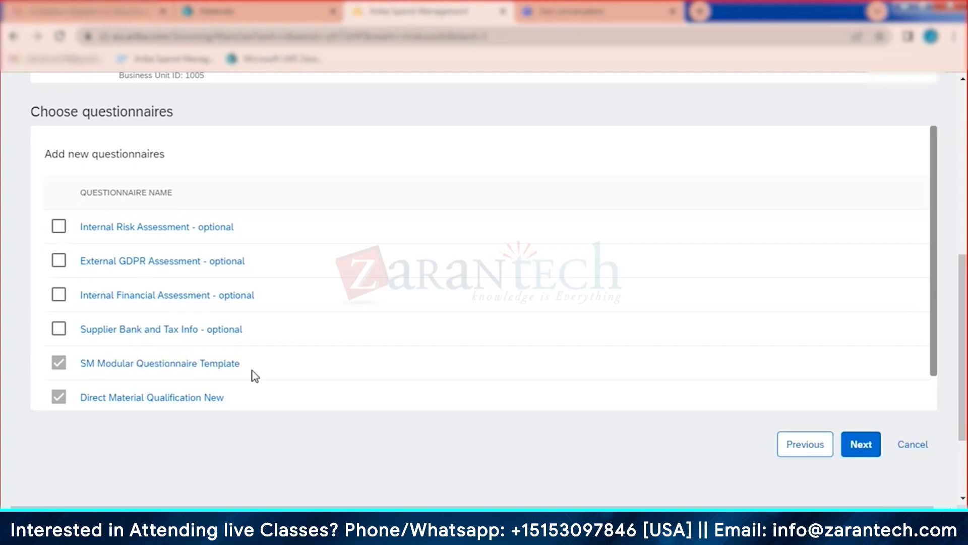
{"action": "left_click", "coordinate": [867, 451]}
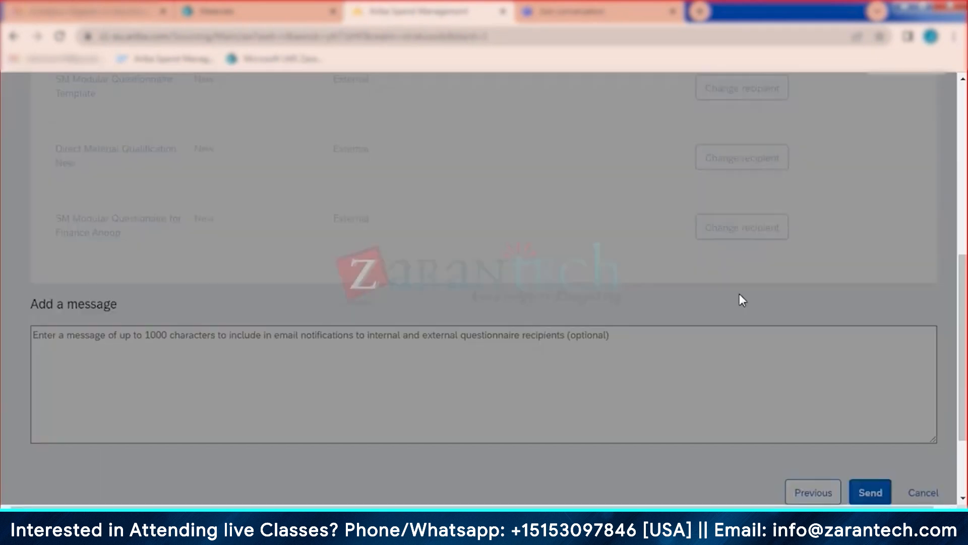
Step: Review the recipients table and preview a questionnaire's questions
{"action": "scroll", "coordinate": [624, 348], "scroll_direction": "up", "scroll_amount": 7}
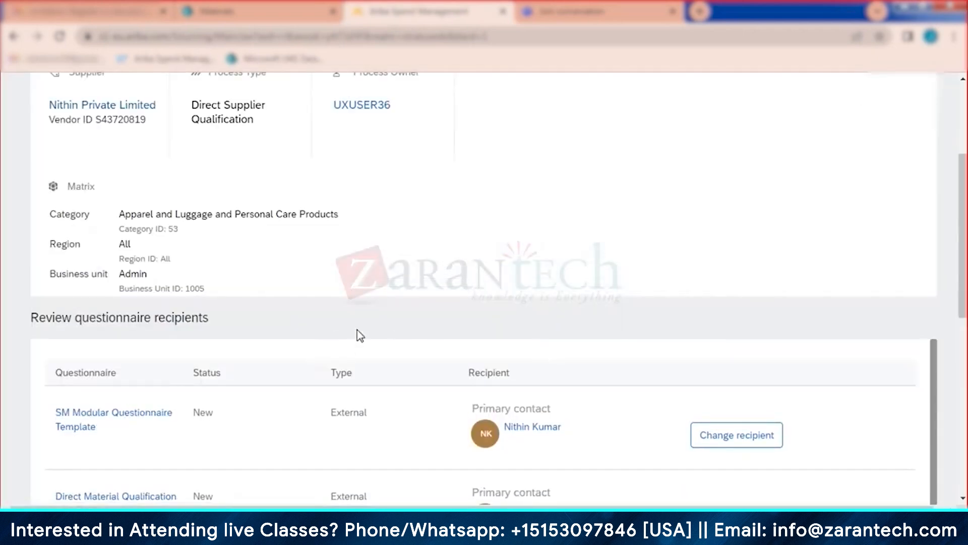
{"action": "scroll", "coordinate": [359, 335], "scroll_direction": "up", "scroll_amount": 3}
{"action": "scroll", "coordinate": [250, 293], "scroll_direction": "down", "scroll_amount": 2}
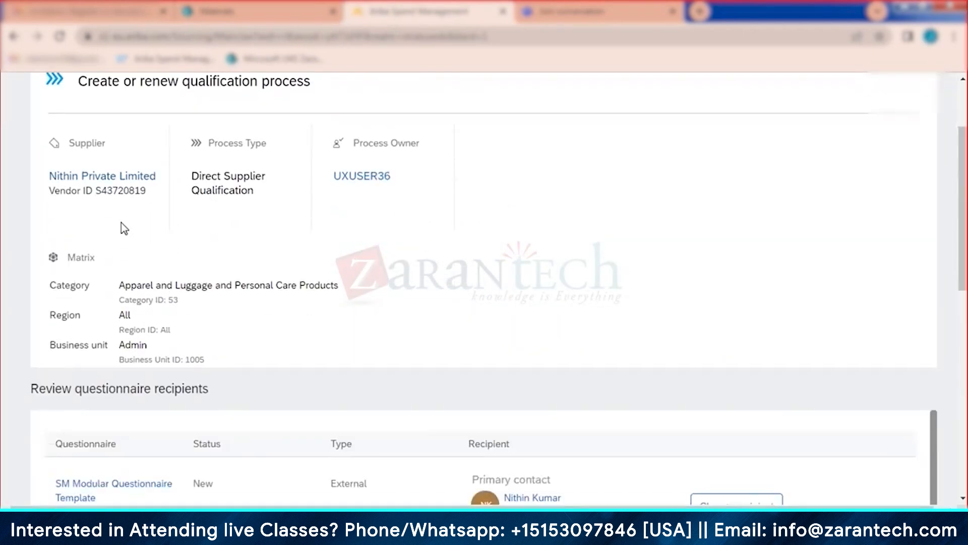
{"action": "scroll", "coordinate": [305, 346], "scroll_direction": "down", "scroll_amount": 2}
{"action": "scroll", "coordinate": [150, 334], "scroll_direction": "down", "scroll_amount": 3}
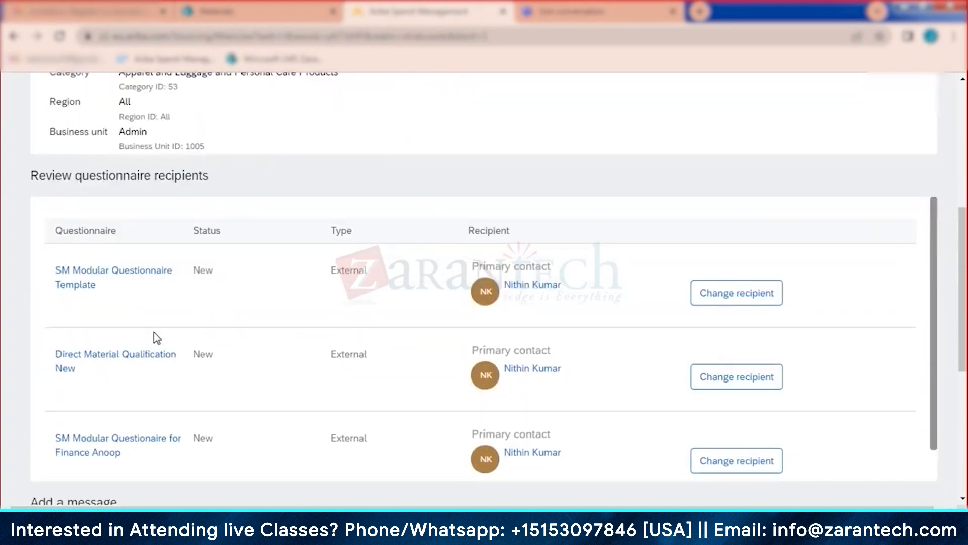
{"action": "scroll", "coordinate": [361, 292], "scroll_direction": "down", "scroll_amount": 1}
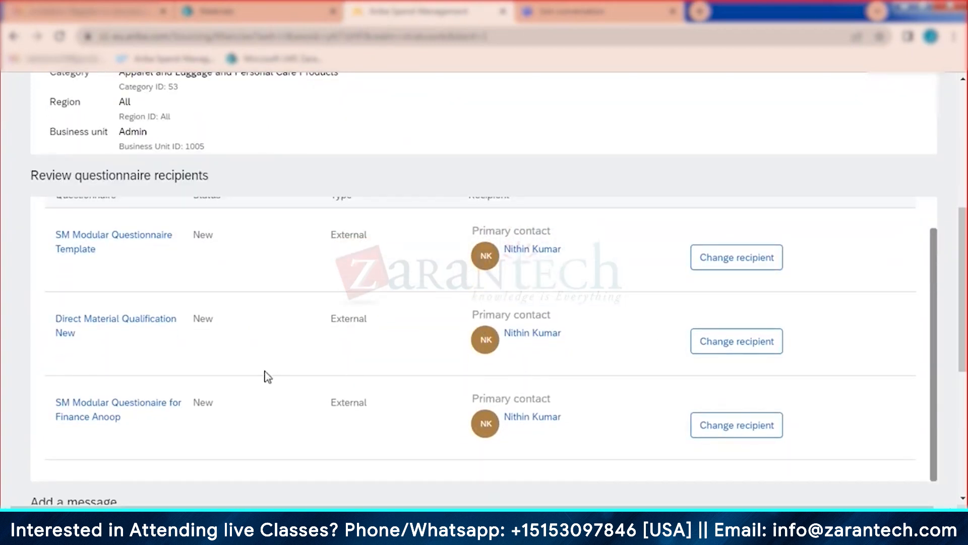
{"action": "left_click", "coordinate": [113, 406]}
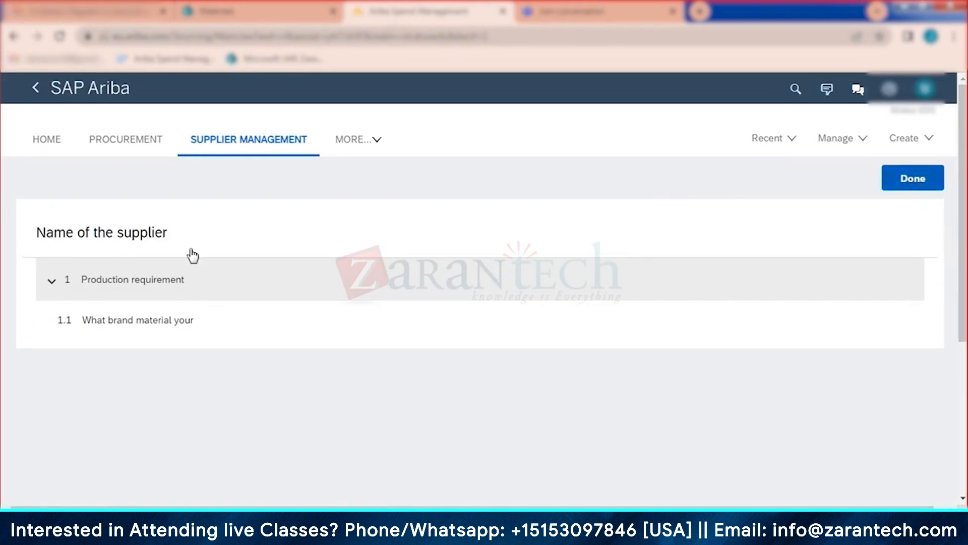
{"action": "scroll", "coordinate": [373, 342], "scroll_direction": "down", "scroll_amount": 3}
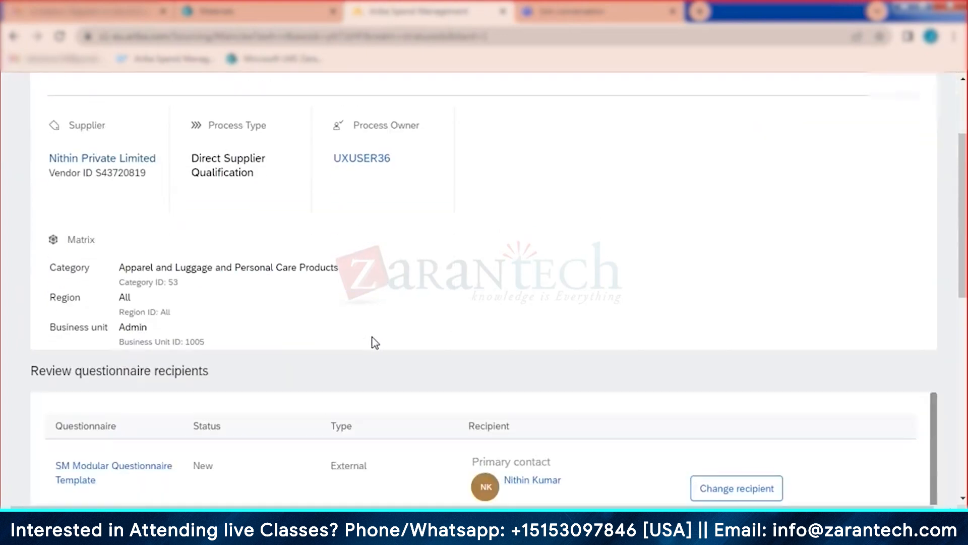
{"action": "scroll", "coordinate": [373, 342], "scroll_direction": "down", "scroll_amount": 4}
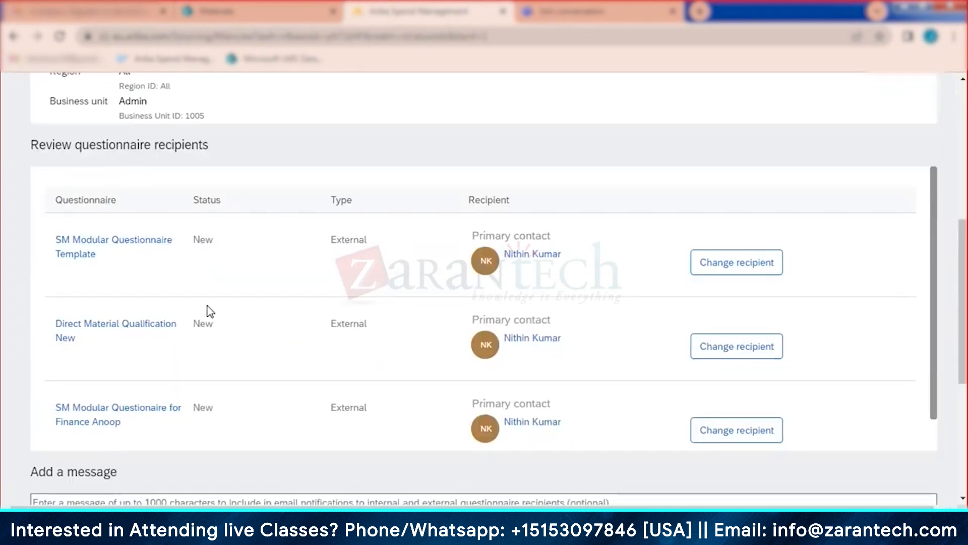
{"action": "scroll", "coordinate": [252, 323], "scroll_direction": "down", "scroll_amount": 1}
{"action": "scroll", "coordinate": [240, 380], "scroll_direction": "down", "scroll_amount": 4}
Step: Add the message 'ok' for recipients and send the qualification process
{"action": "left_click", "coordinate": [233, 351]}
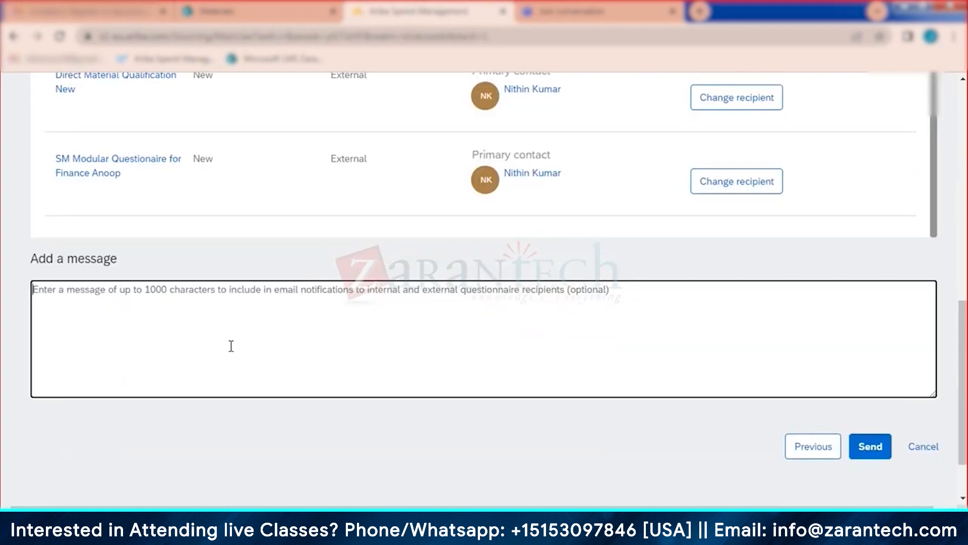
{"action": "type", "text": "ok"}
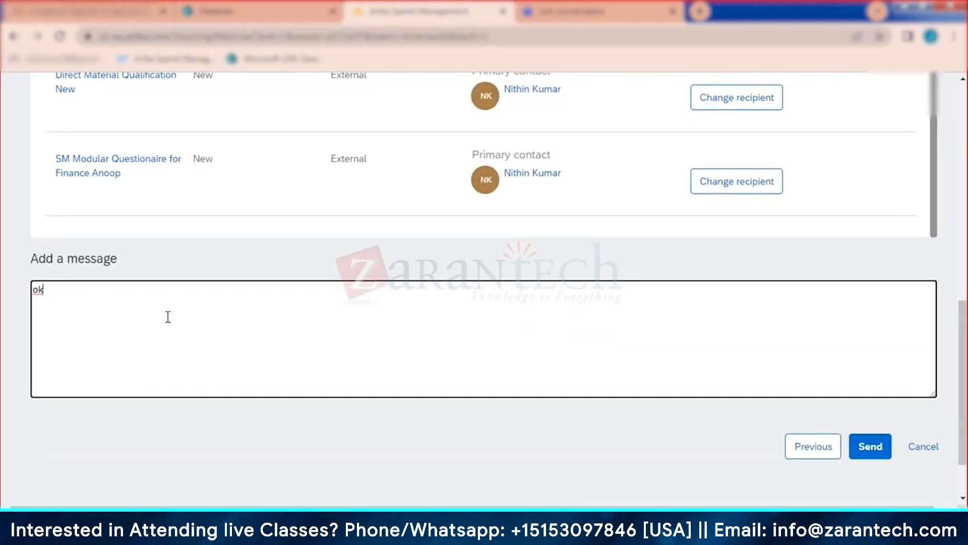
{"action": "key", "text": "BackSpace"}
{"action": "key", "text": "BackSpace"}
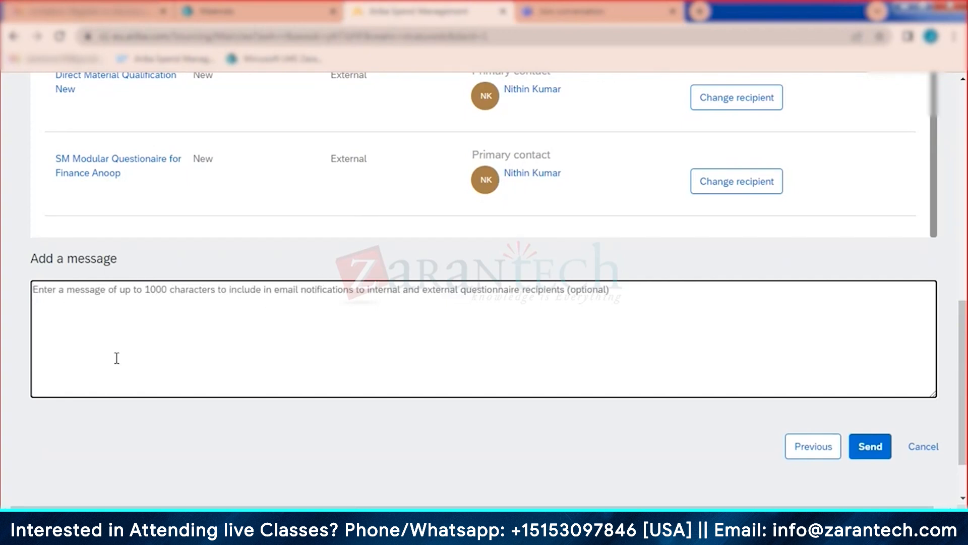
{"action": "type", "text": "ok"}
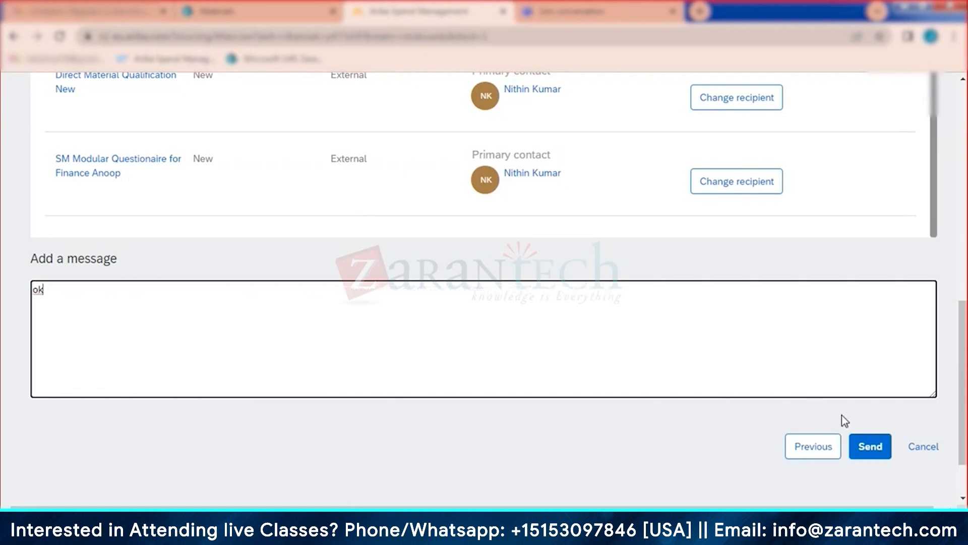
{"action": "left_click", "coordinate": [871, 449]}
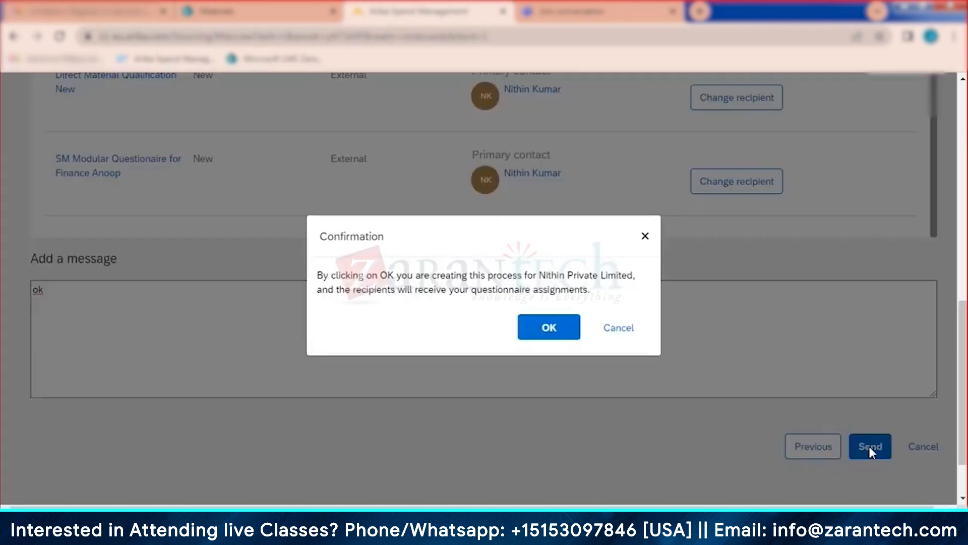
Step: Confirm process creation and view the InProgress Direct Materials Qualification in Process qualifications
{"action": "left_click", "coordinate": [549, 329]}
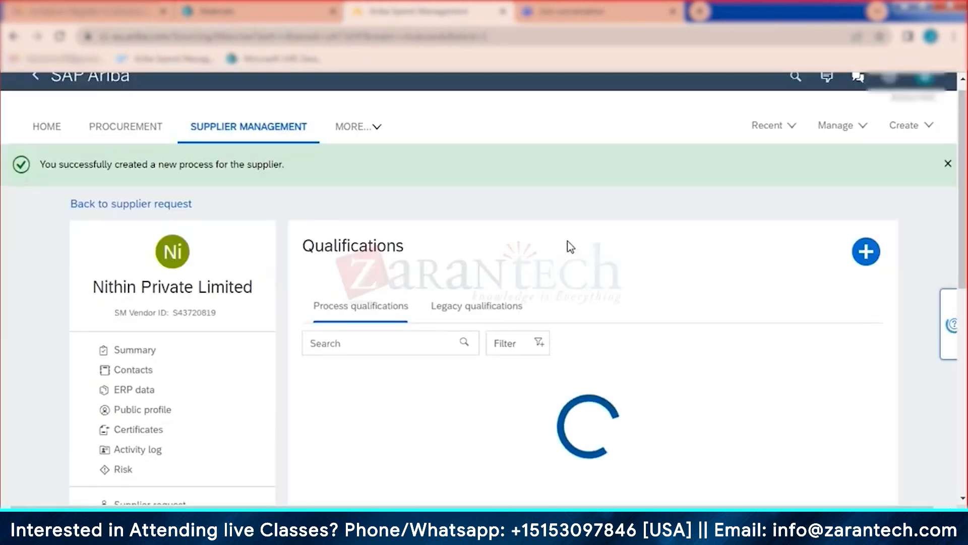
{"action": "scroll", "coordinate": [567, 240], "scroll_direction": "down", "scroll_amount": 4}
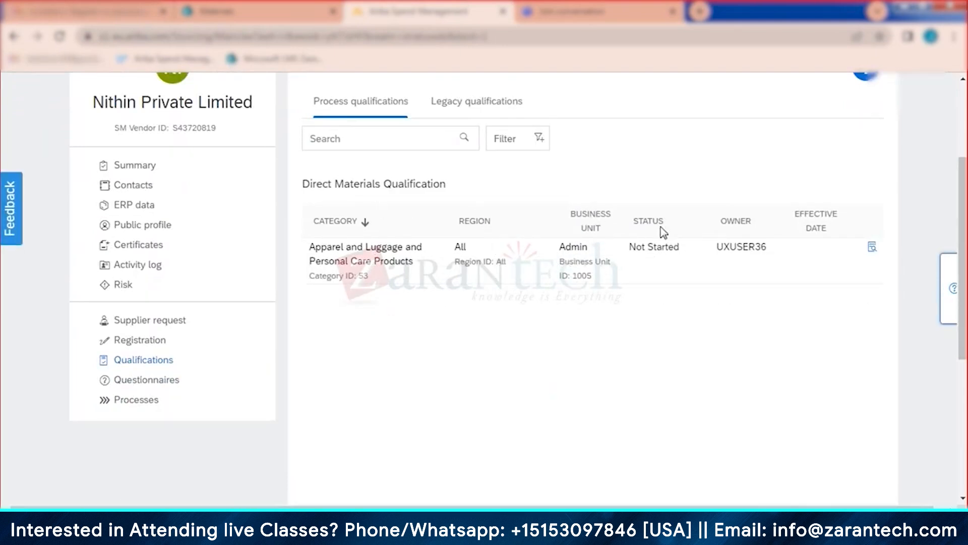
{"action": "left_click", "coordinate": [148, 169]}
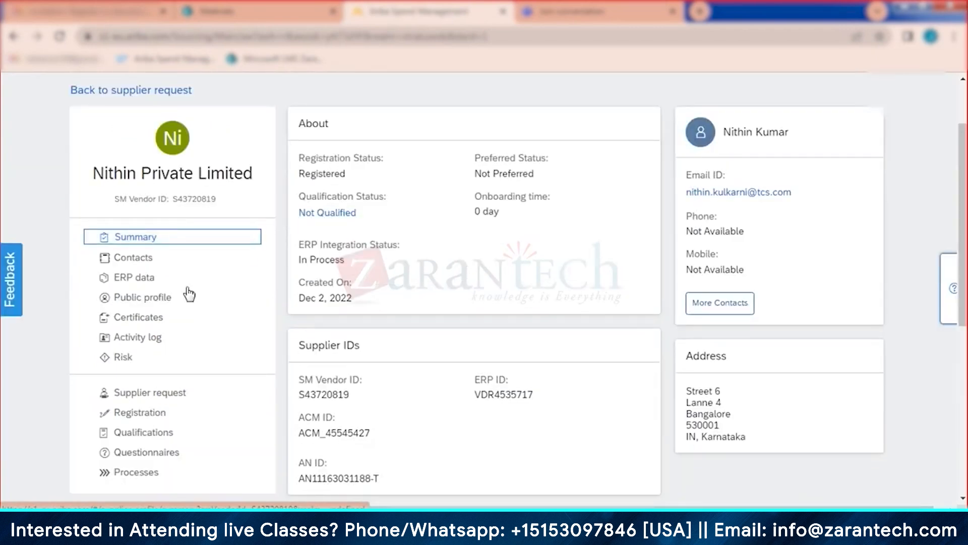
{"action": "left_click", "coordinate": [146, 438]}
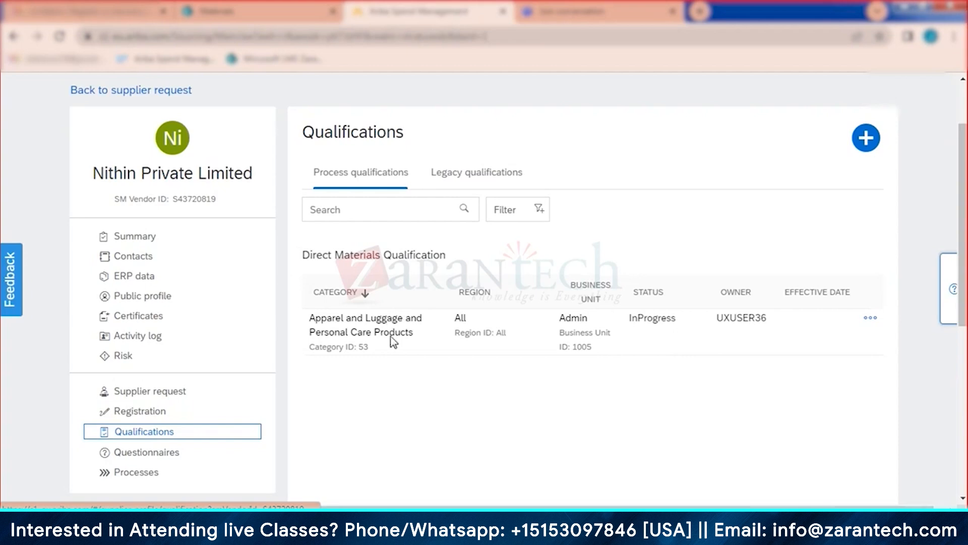
{"action": "scroll", "coordinate": [543, 325], "scroll_direction": "down", "scroll_amount": 1}
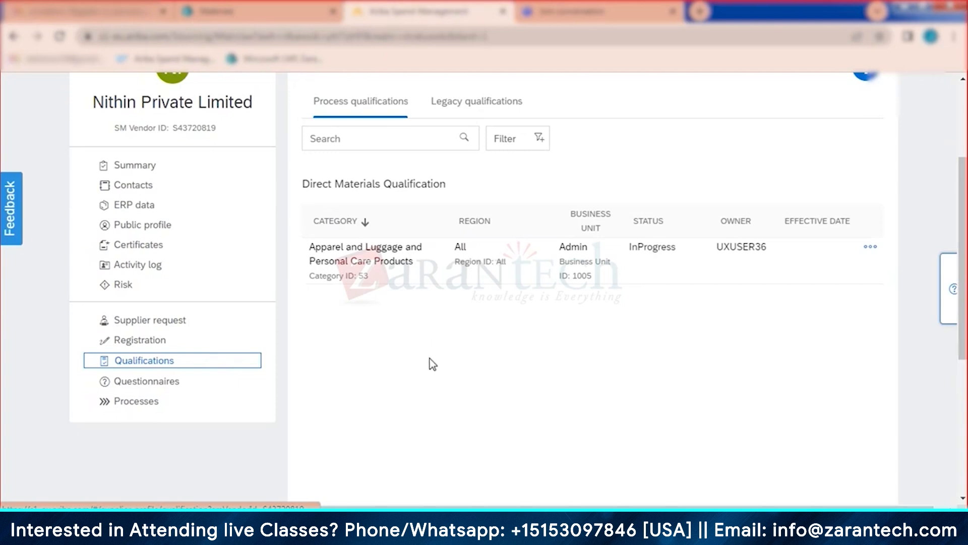
{"action": "scroll", "coordinate": [432, 364], "scroll_direction": "up", "scroll_amount": 2}
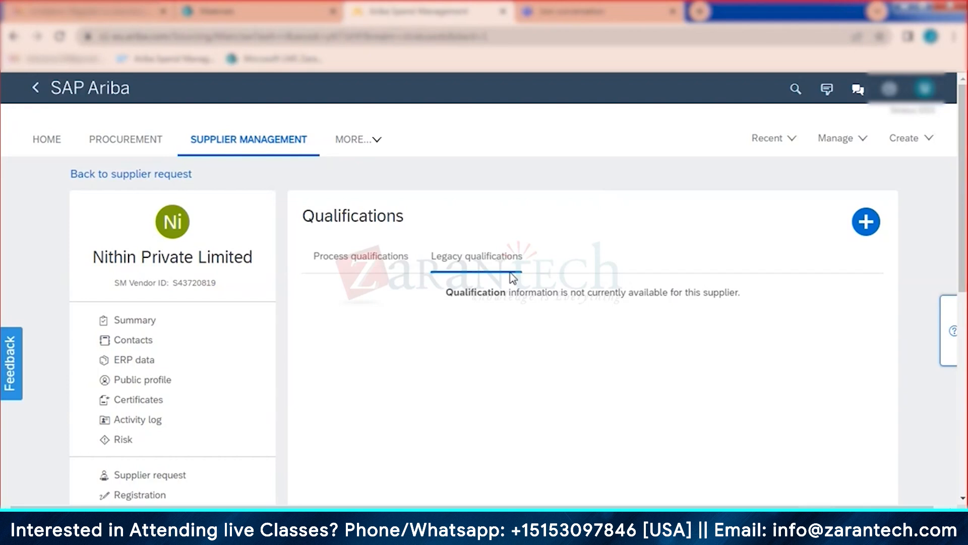
{"action": "left_click", "coordinate": [364, 261]}
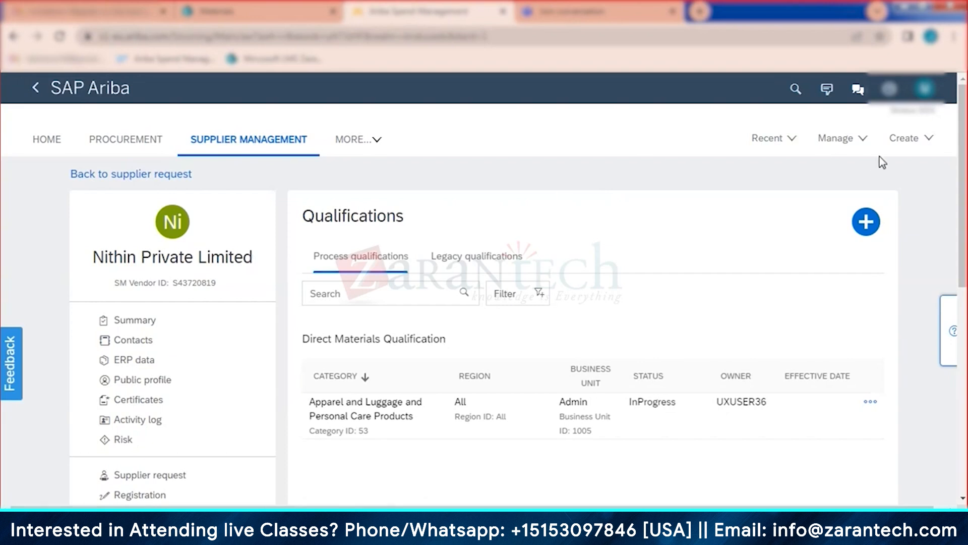
Step: Open Manage > SM Modular Questionnaires and select only Supplier Bank and Tax Info
{"action": "left_click", "coordinate": [846, 141]}
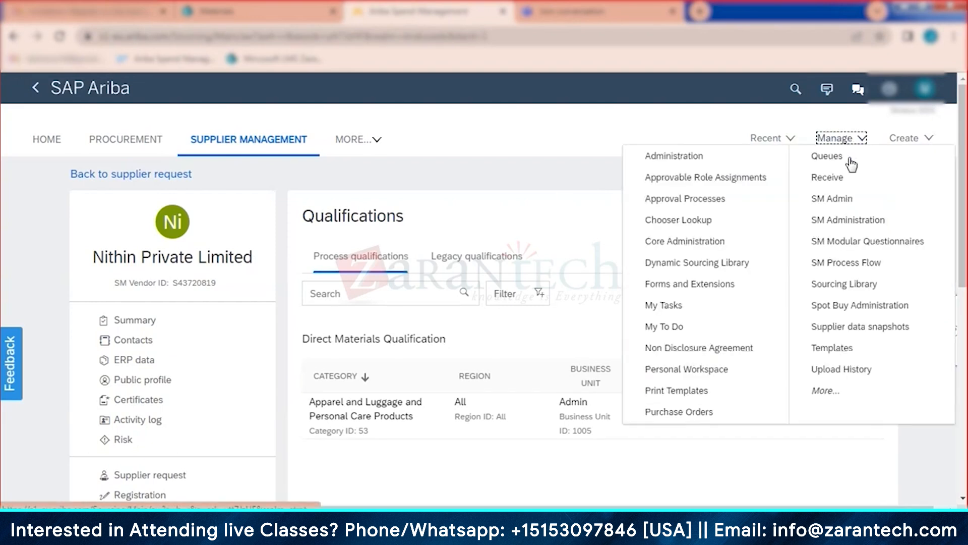
{"action": "left_click", "coordinate": [870, 243]}
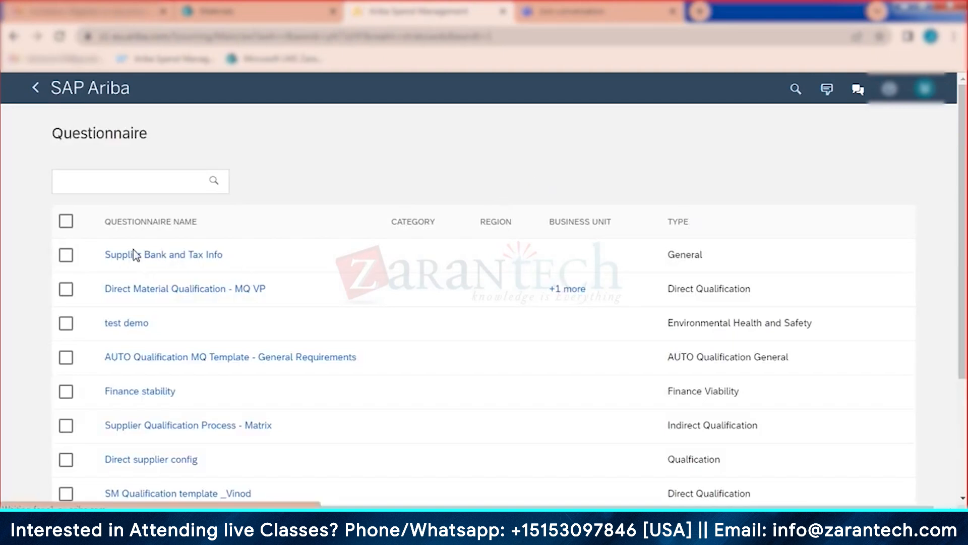
{"action": "scroll", "coordinate": [249, 222], "scroll_direction": "down", "scroll_amount": 2}
{"action": "scroll", "coordinate": [248, 231], "scroll_direction": "up", "scroll_amount": 2}
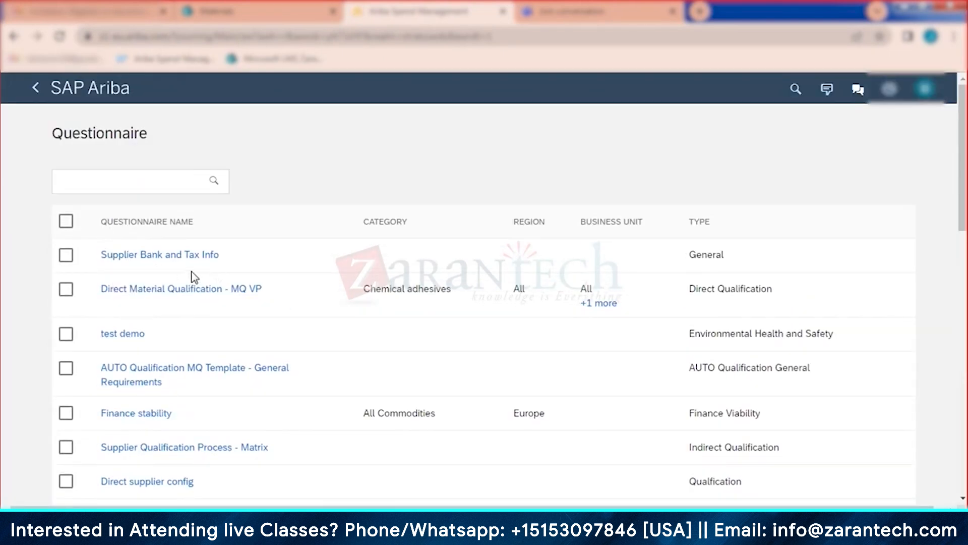
{"action": "scroll", "coordinate": [179, 280], "scroll_direction": "down", "scroll_amount": 2}
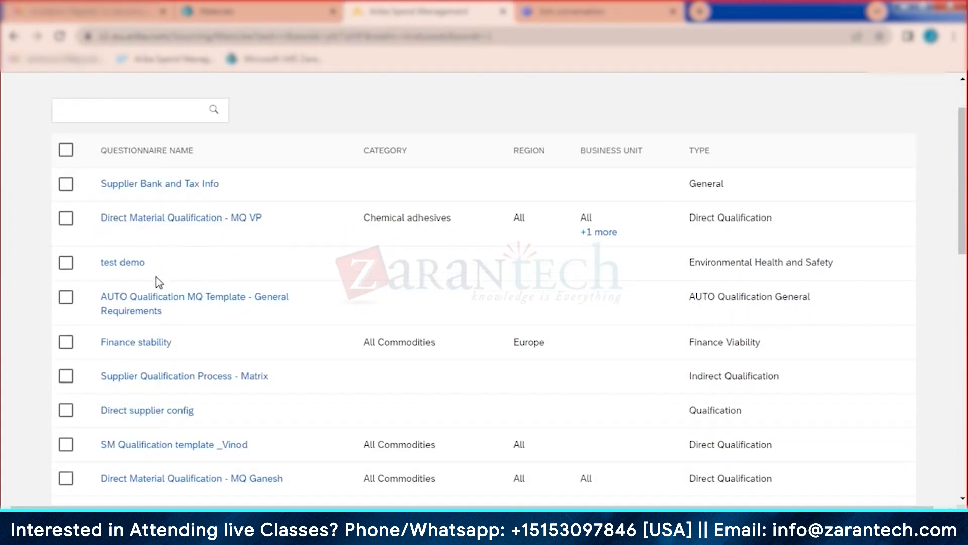
{"action": "scroll", "coordinate": [204, 349], "scroll_direction": "down", "scroll_amount": 2}
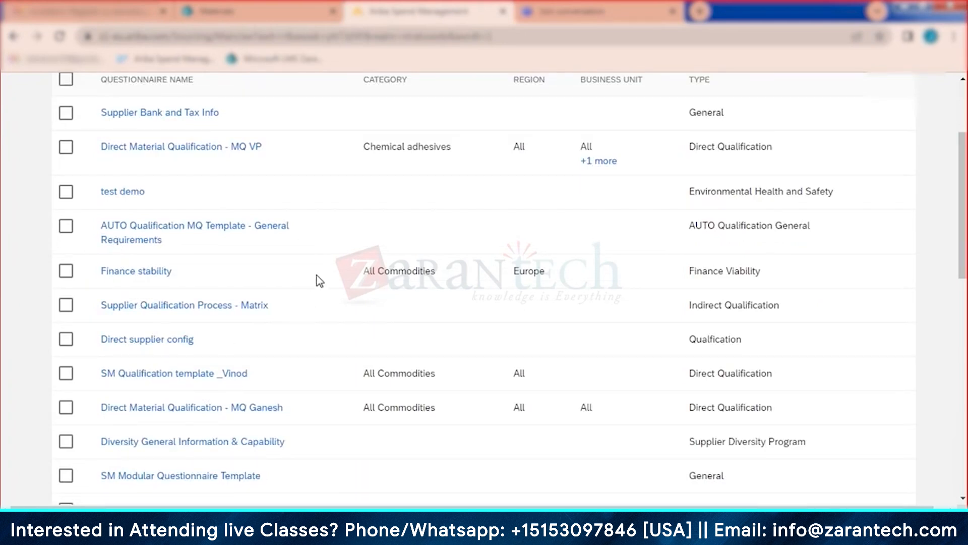
{"action": "scroll", "coordinate": [320, 277], "scroll_direction": "up", "scroll_amount": 2}
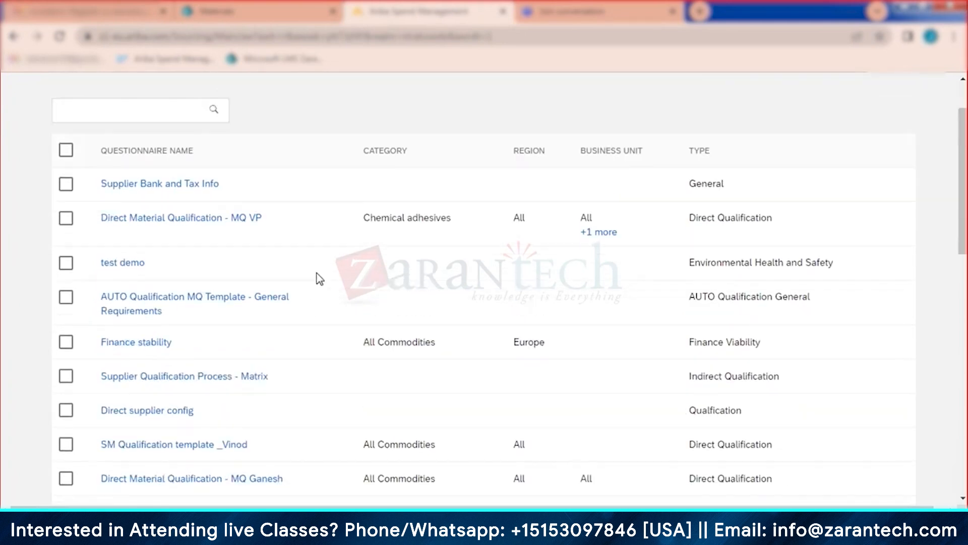
{"action": "left_click", "coordinate": [66, 187]}
{"action": "left_click", "coordinate": [66, 219]}
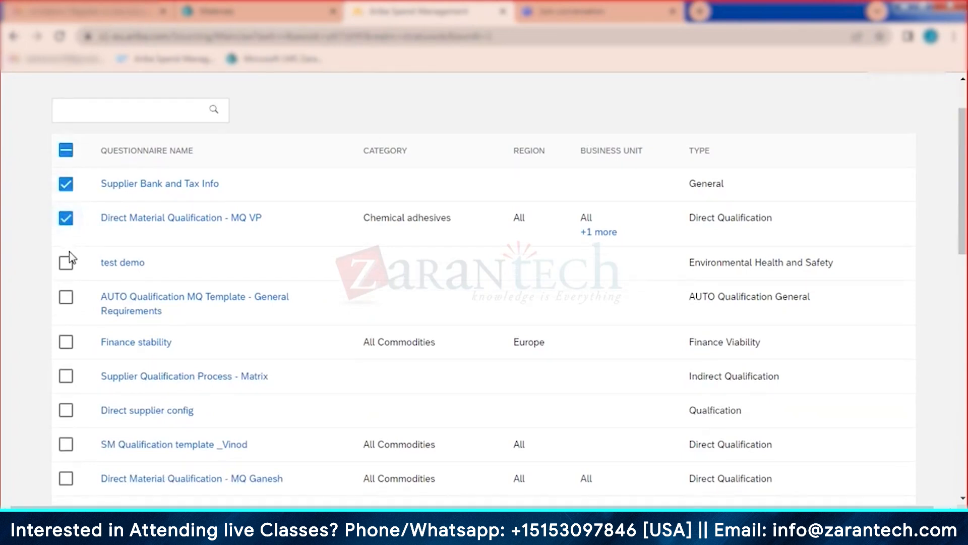
{"action": "left_click", "coordinate": [66, 218]}
{"action": "scroll", "coordinate": [343, 275], "scroll_direction": "down", "scroll_amount": 14}
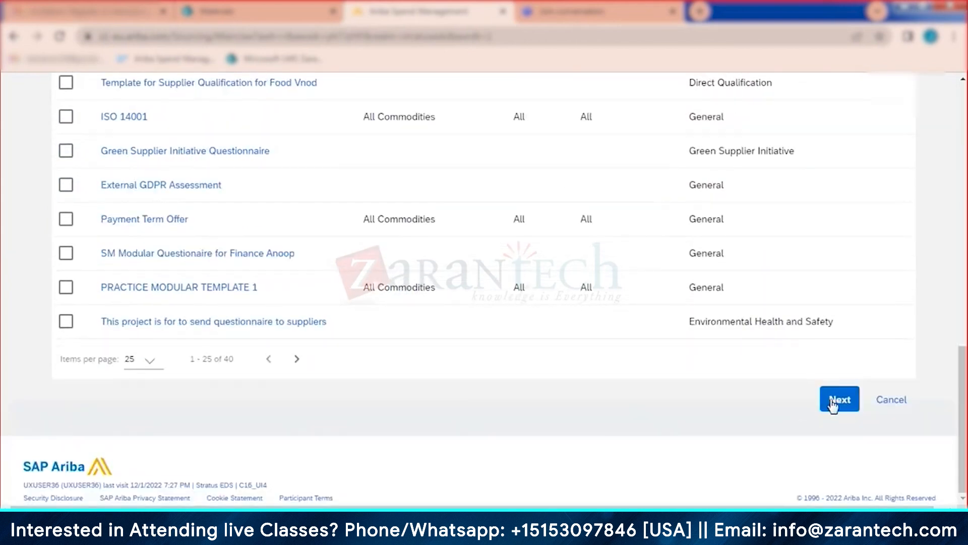
Step: Move to supplier selection and search the suppliers for 'pavan'
{"action": "left_click", "coordinate": [839, 400]}
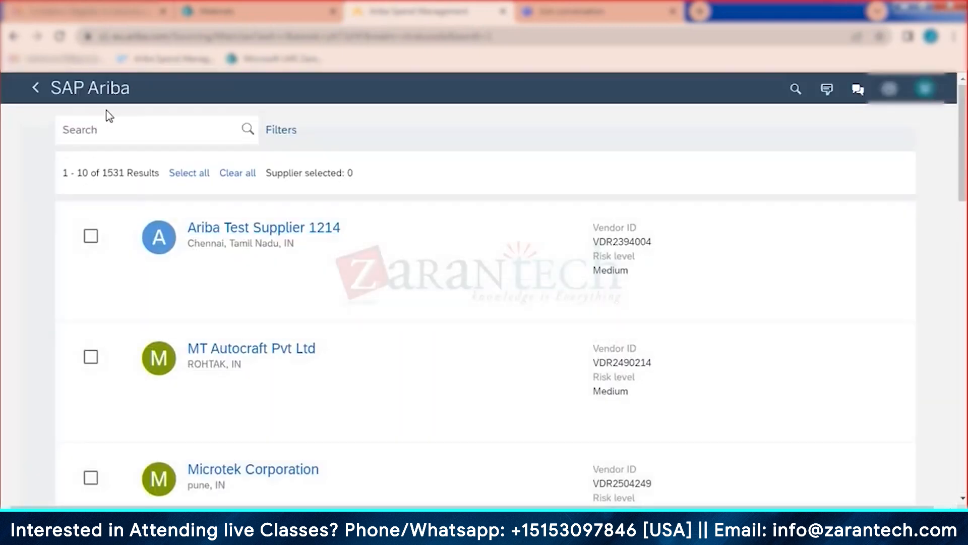
{"action": "left_click", "coordinate": [115, 131]}
{"action": "type", "text": "niti"}
{"action": "type", "text": "hin"}
{"action": "key", "text": "Return"}
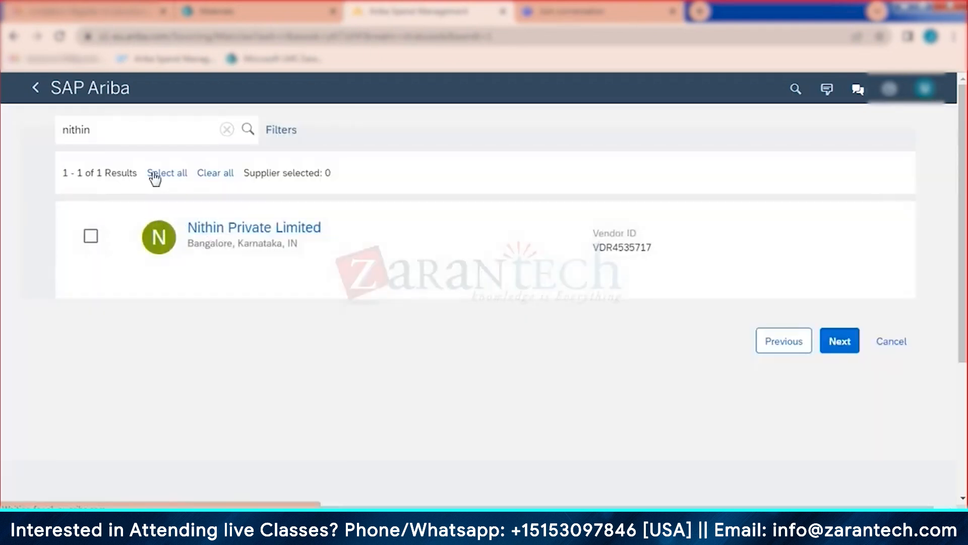
{"action": "double_click", "coordinate": [132, 129]}
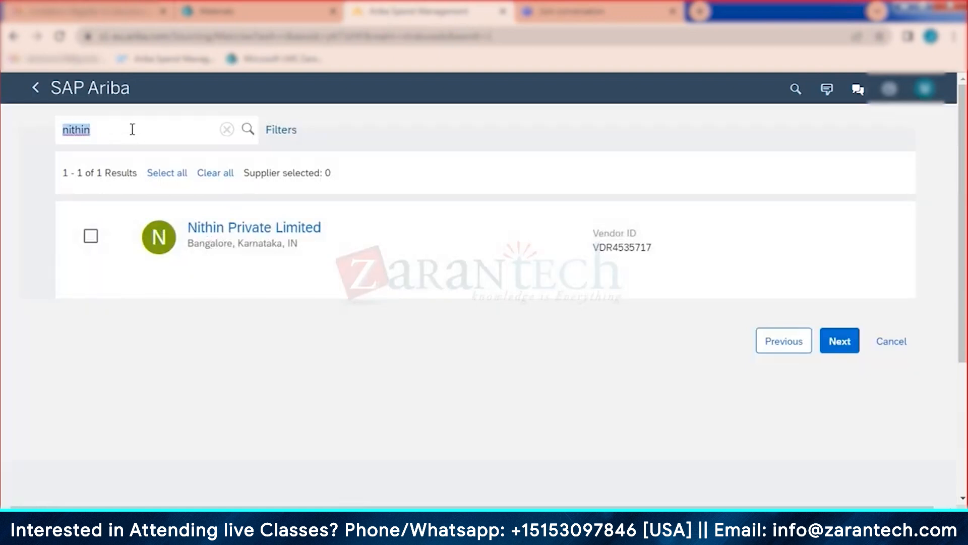
{"action": "type", "text": "pavan"}
{"action": "key", "text": "Return"}
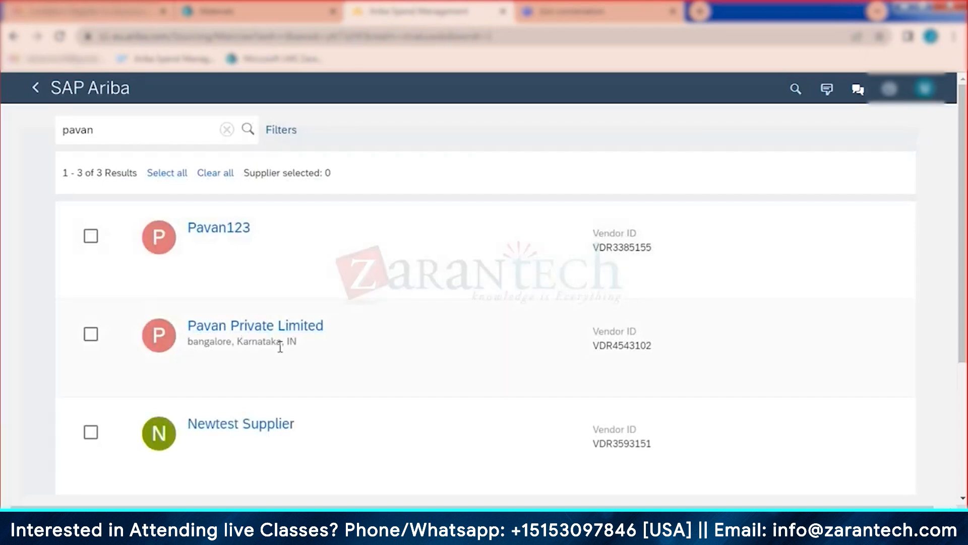
Step: Select Pavan Private Limited as recipient and send the questionnaire
{"action": "left_click", "coordinate": [91, 335]}
{"action": "scroll", "coordinate": [335, 296], "scroll_direction": "down", "scroll_amount": 4}
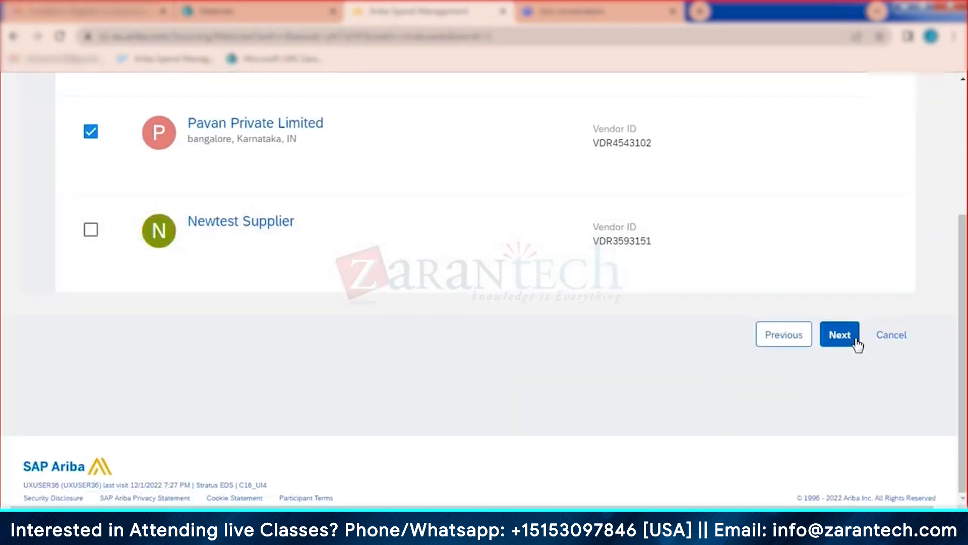
{"action": "left_click", "coordinate": [842, 337]}
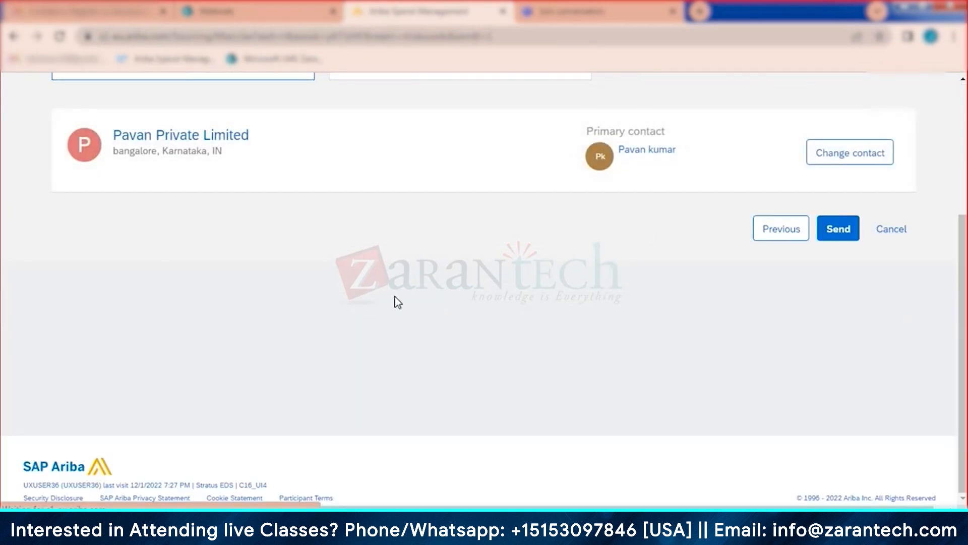
{"action": "scroll", "coordinate": [216, 257], "scroll_direction": "up", "scroll_amount": 3}
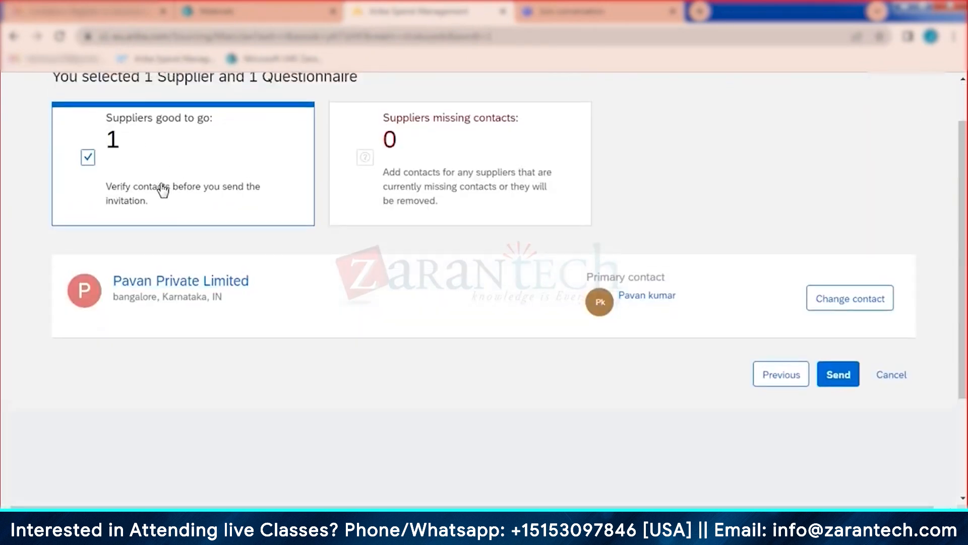
{"action": "scroll", "coordinate": [157, 211], "scroll_direction": "up", "scroll_amount": 1}
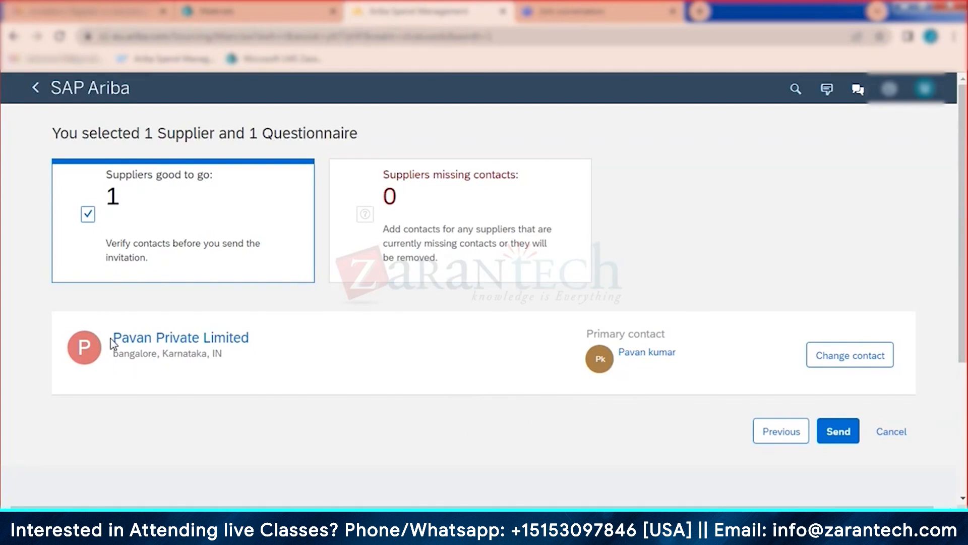
{"action": "left_click", "coordinate": [834, 433]}
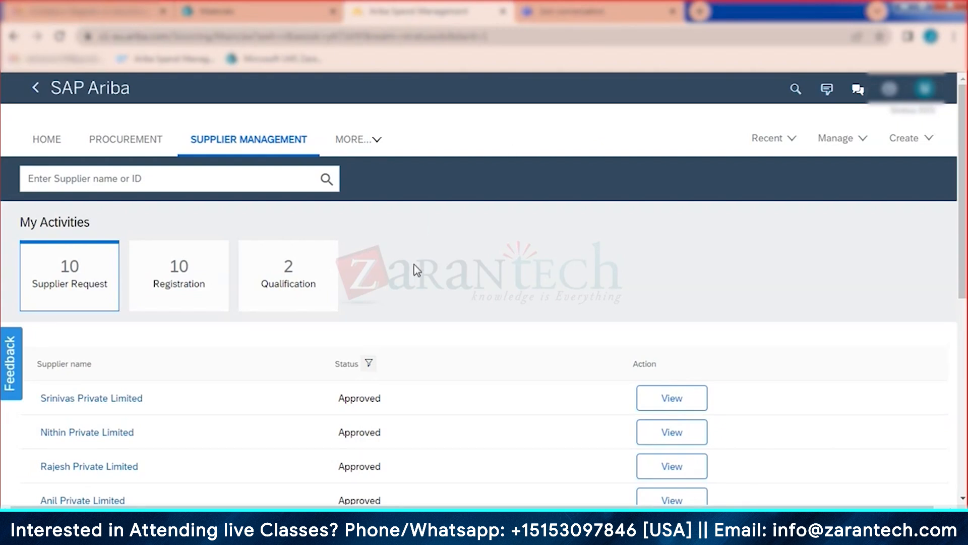
Step: Scroll down the dashboard to the My Activities qualification list
{"action": "scroll", "coordinate": [414, 264], "scroll_direction": "down", "scroll_amount": 2}
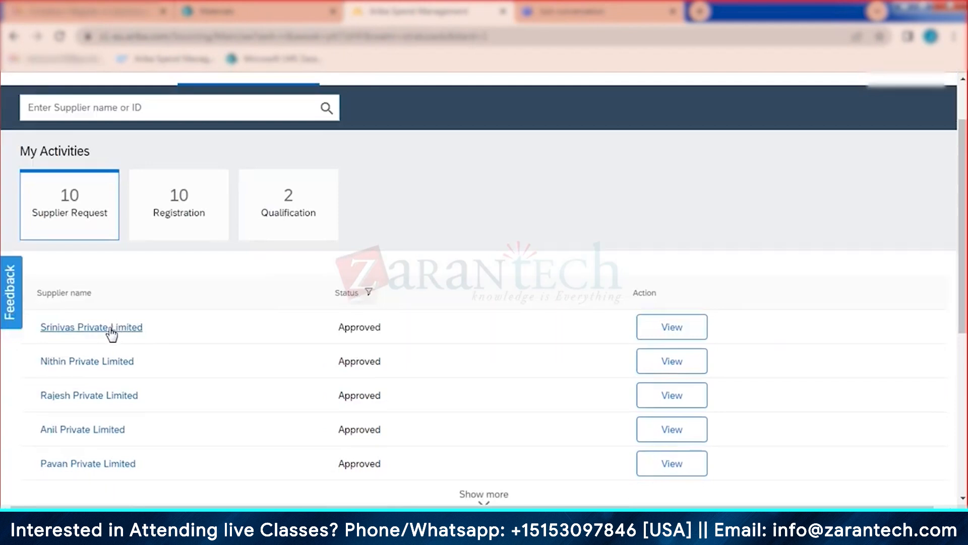
{"action": "scroll", "coordinate": [119, 396], "scroll_direction": "down", "scroll_amount": 2}
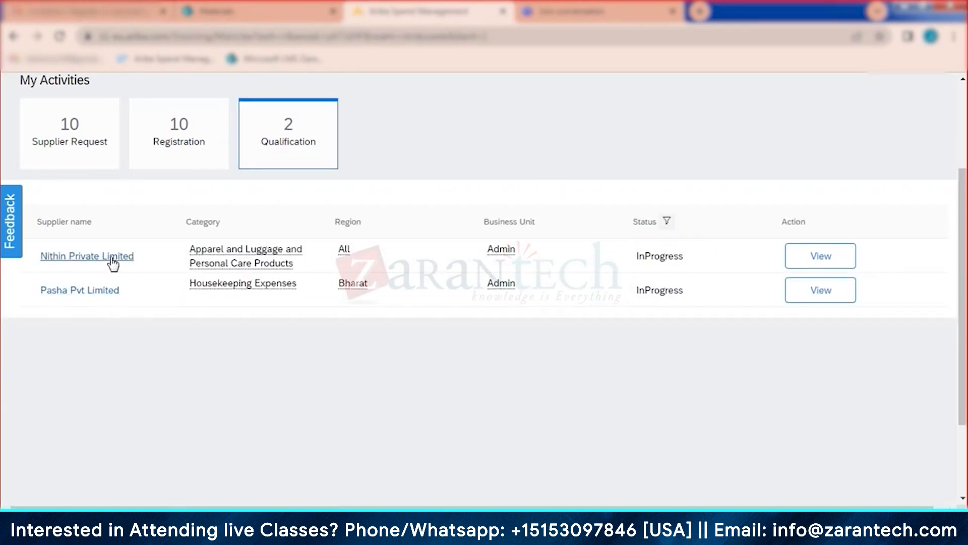
Step: Open the first supplier's in-progress Apparel and Luggage Direct Materials Qualification details
{"action": "left_click", "coordinate": [813, 256]}
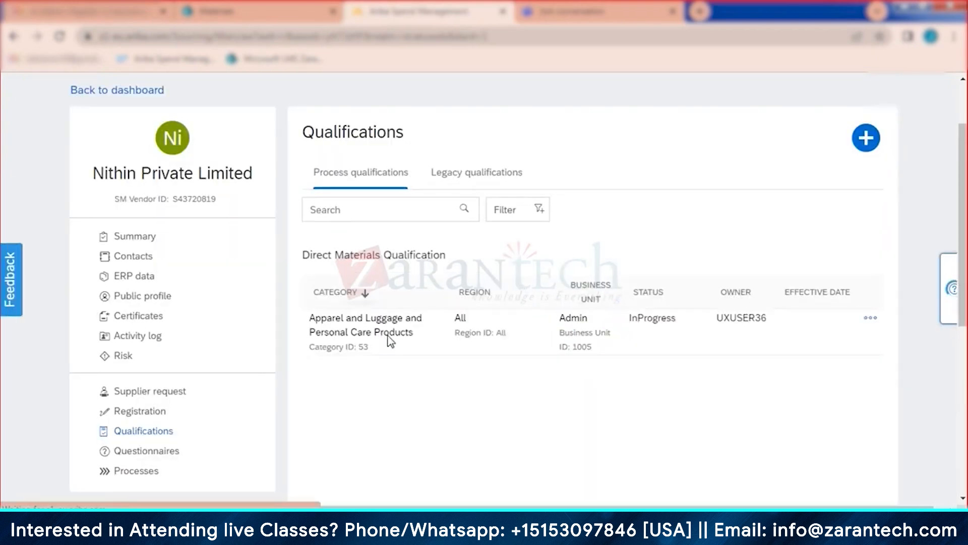
{"action": "left_click", "coordinate": [873, 319]}
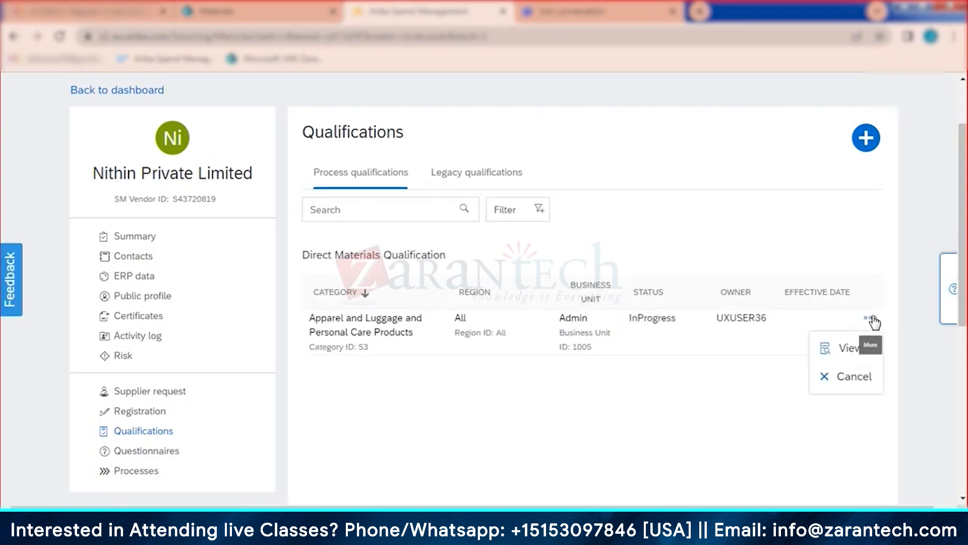
{"action": "left_click", "coordinate": [856, 356]}
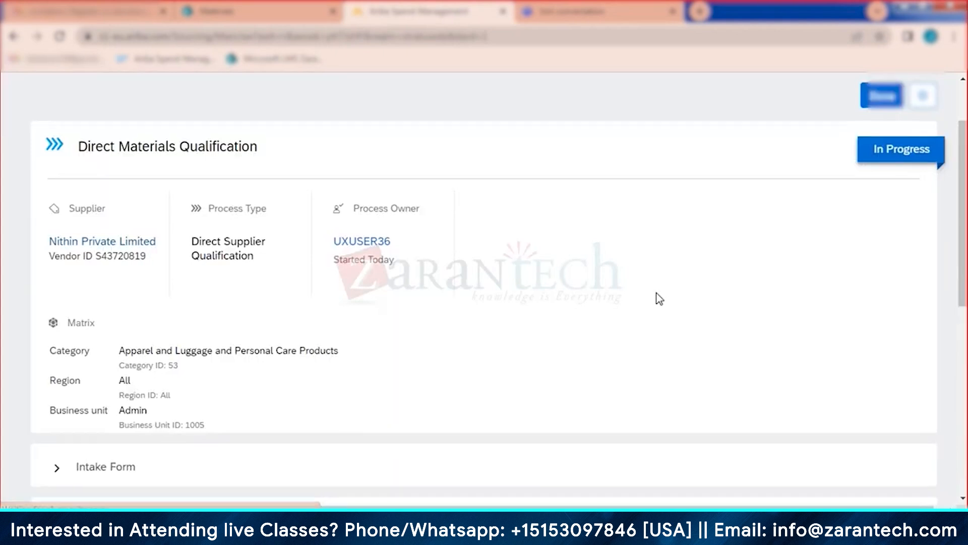
Step: Review the Direct Materials Qualification questionnaires, mark it Done, and return to the Qualifications list
{"action": "scroll", "coordinate": [656, 296], "scroll_direction": "down", "scroll_amount": 5}
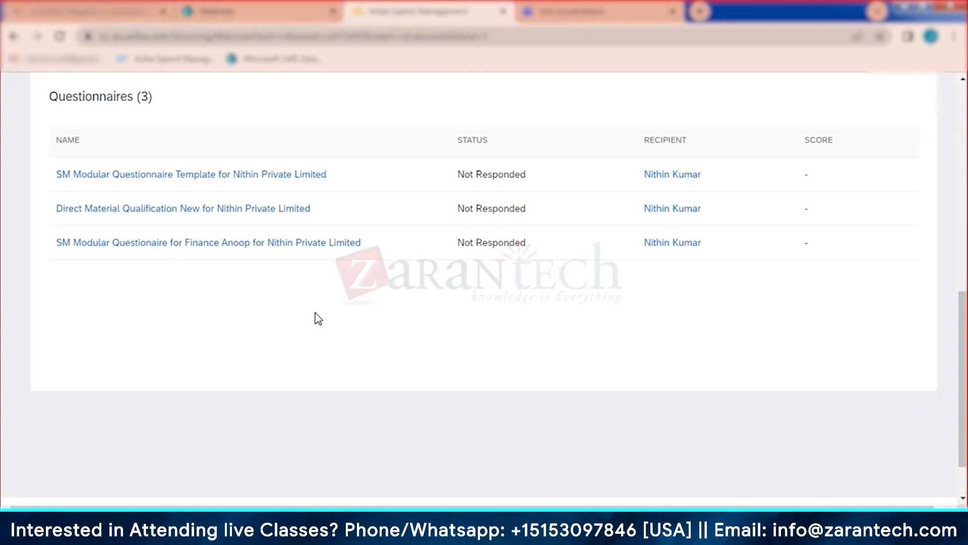
{"action": "scroll", "coordinate": [318, 318], "scroll_direction": "up", "scroll_amount": 4}
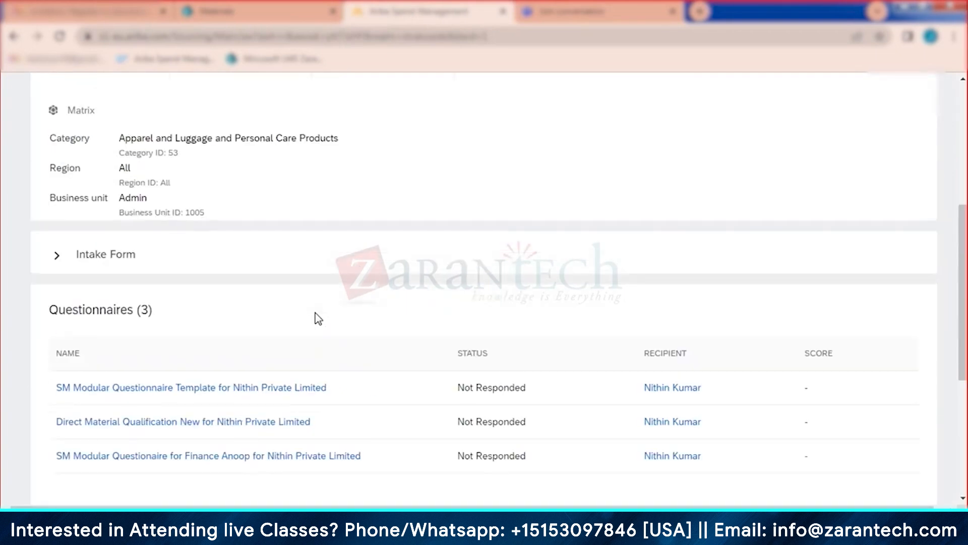
{"action": "scroll", "coordinate": [317, 318], "scroll_direction": "up", "scroll_amount": 4}
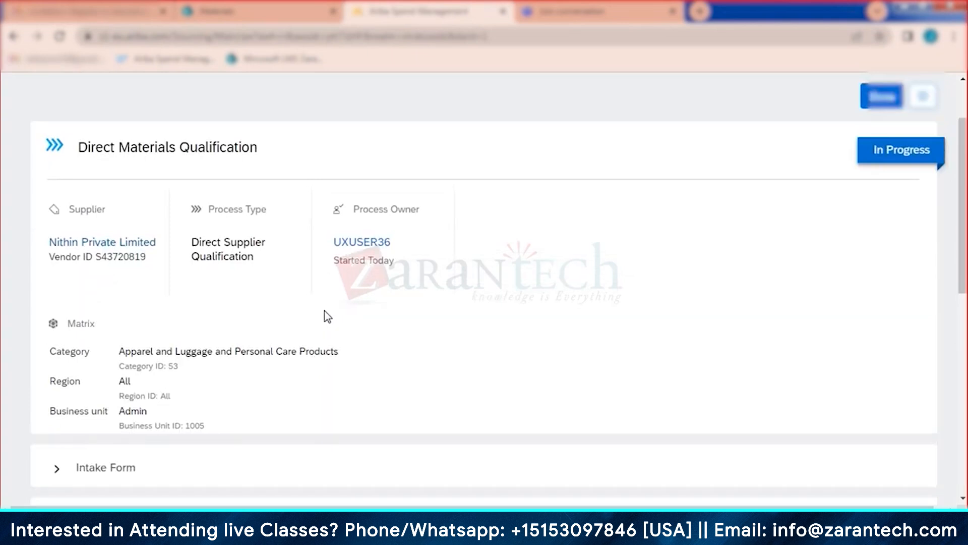
{"action": "left_click", "coordinate": [894, 99]}
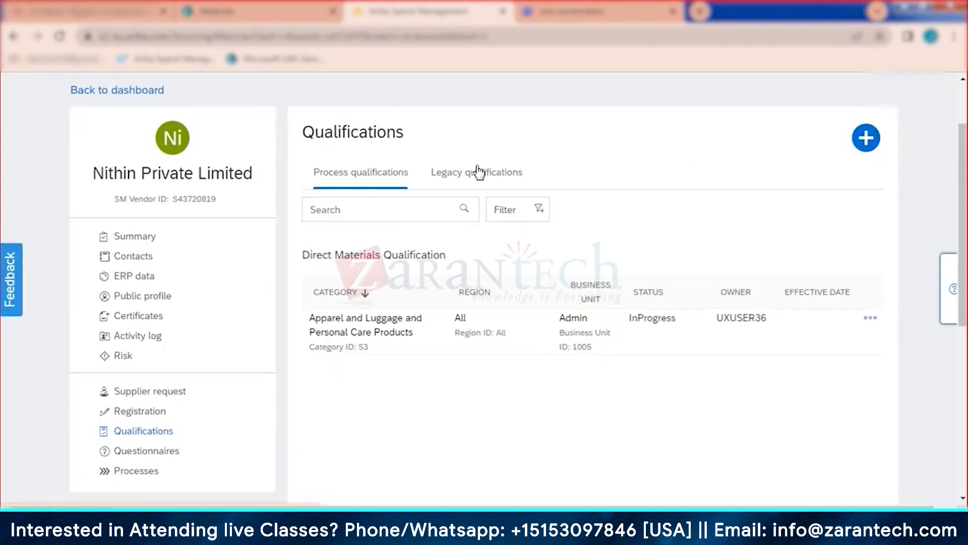
{"action": "scroll", "coordinate": [479, 173], "scroll_direction": "up", "scroll_amount": 2}
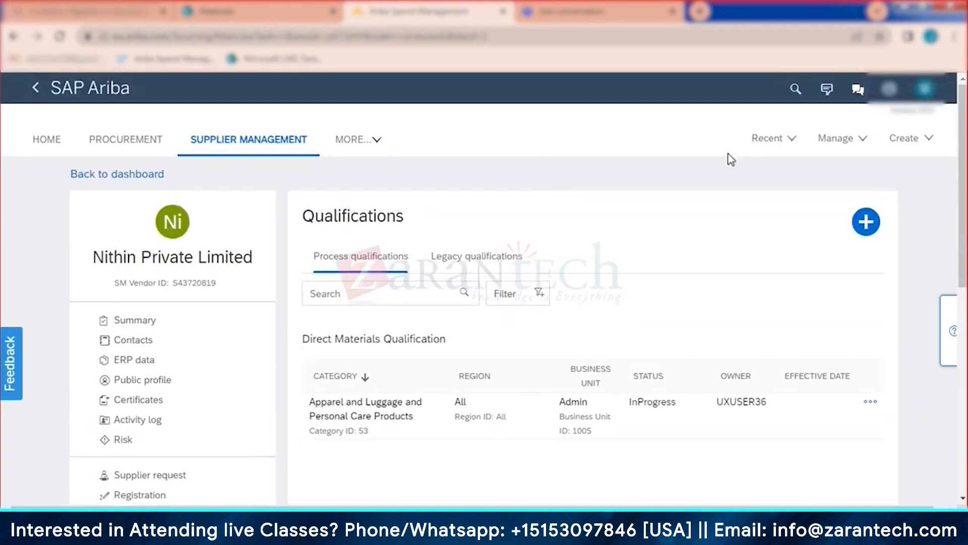
Step: Go to SM Admin through the Manage menu and open Default field values
{"action": "left_click", "coordinate": [846, 145]}
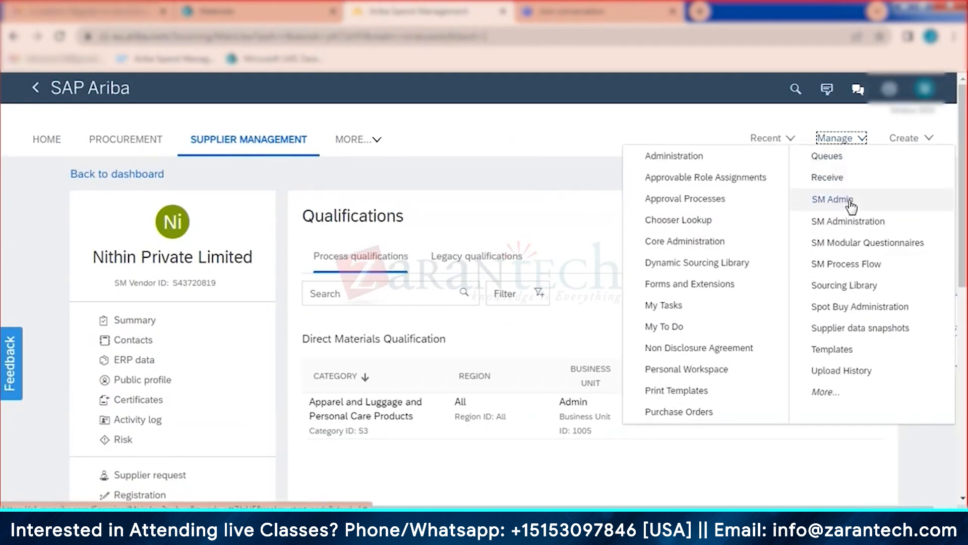
{"action": "left_click", "coordinate": [851, 204]}
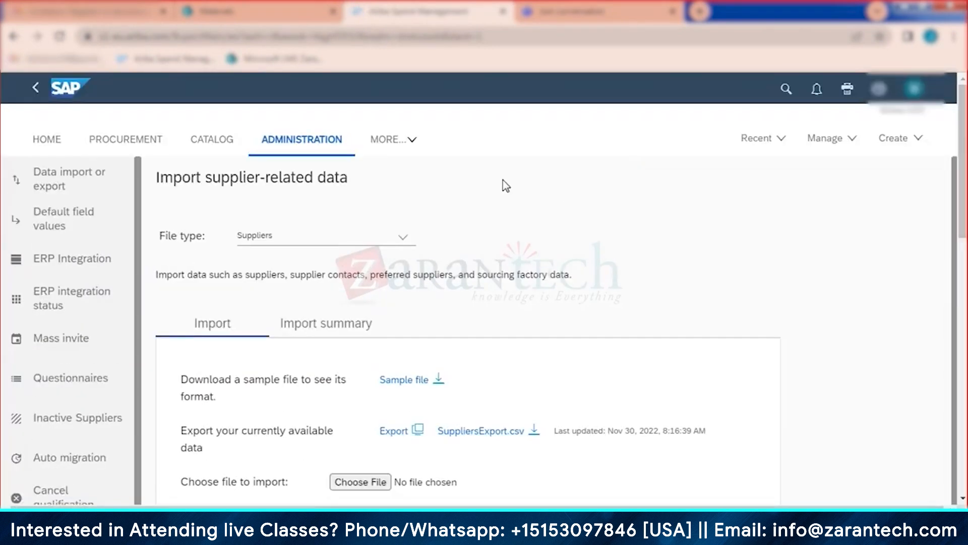
{"action": "scroll", "coordinate": [538, 176], "scroll_direction": "down", "scroll_amount": 1}
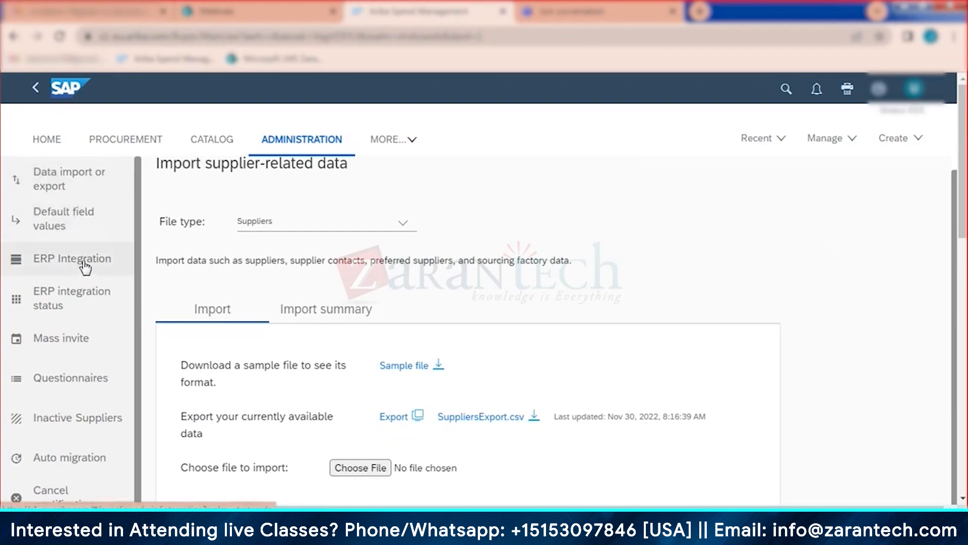
{"action": "left_click", "coordinate": [52, 227]}
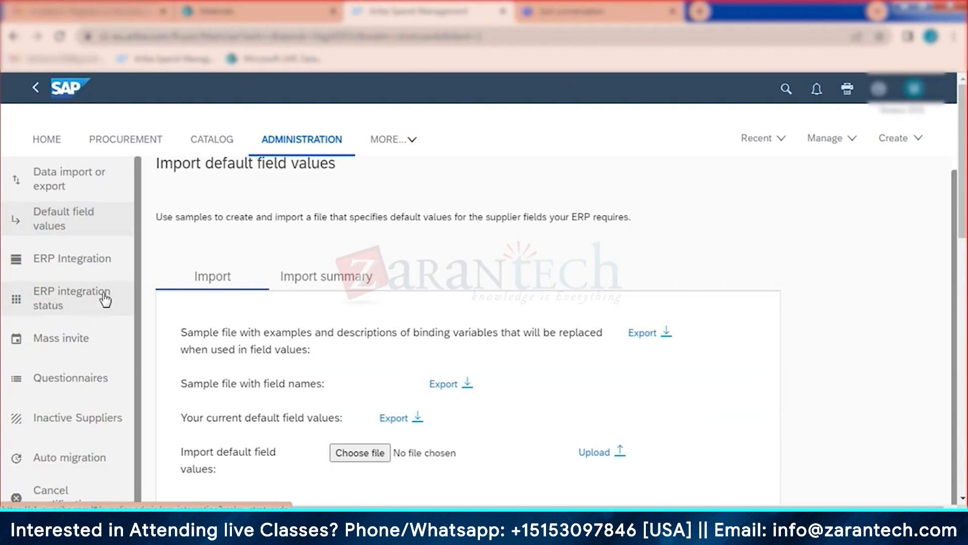
Step: Open the ERP Integration page and highlight its Set up ERP integration heading
{"action": "left_click", "coordinate": [75, 263]}
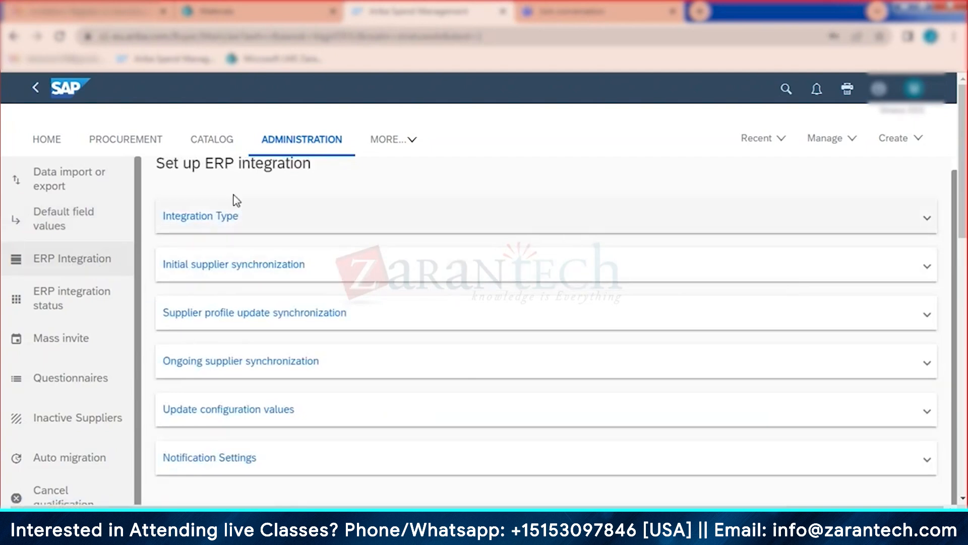
{"action": "triple_click", "coordinate": [194, 168]}
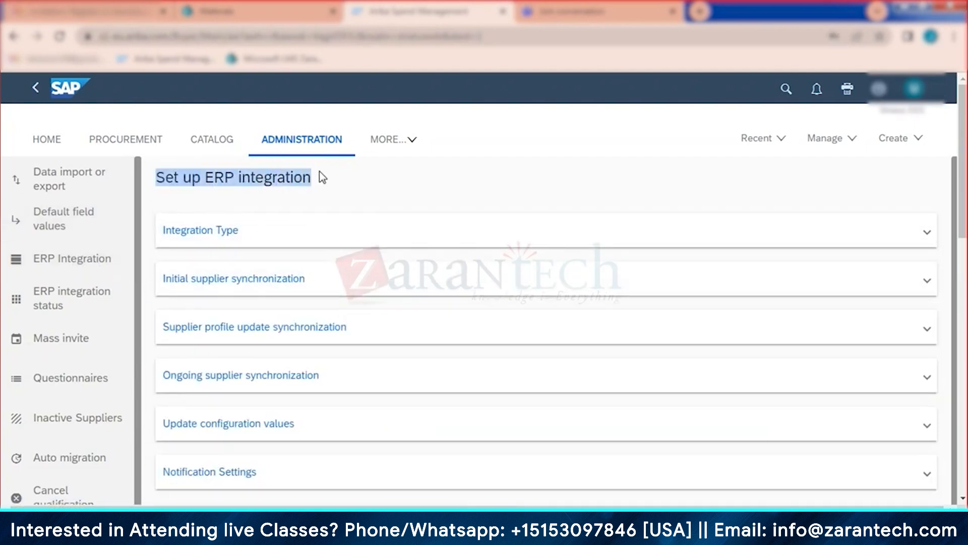
{"action": "left_click", "coordinate": [326, 177]}
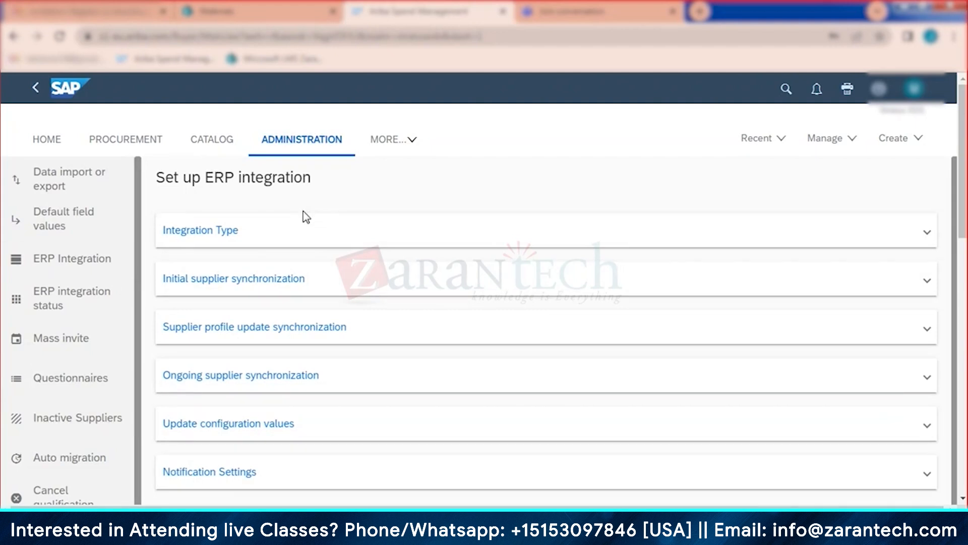
Step: Set the Integration Type to SAP Ariba Cloud Integration Gateway
{"action": "left_click", "coordinate": [222, 237]}
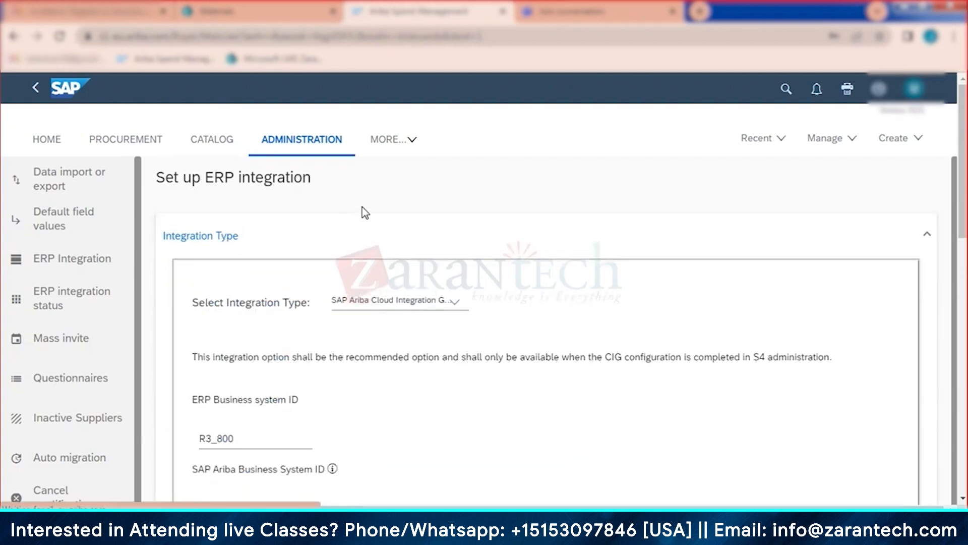
{"action": "scroll", "coordinate": [961, 126], "scroll_direction": "down", "scroll_amount": 2}
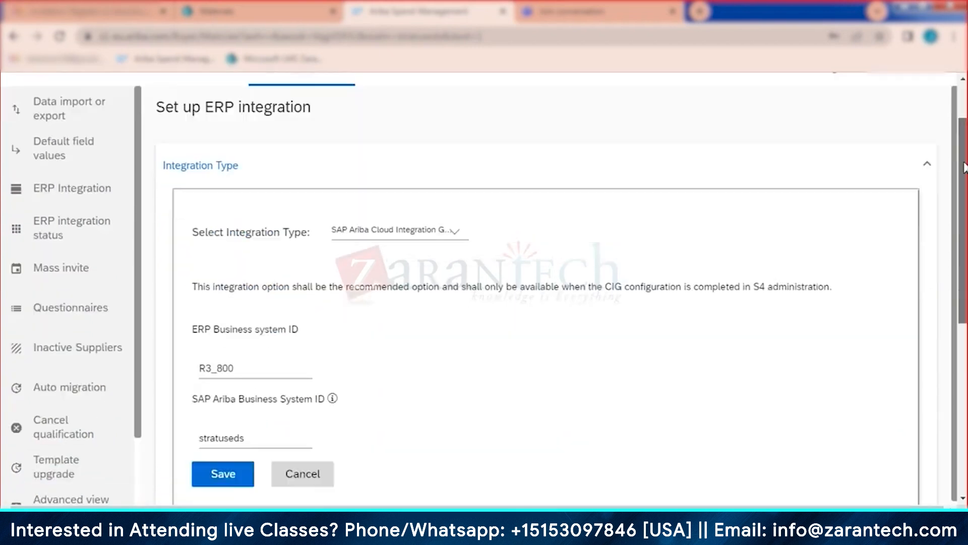
{"action": "left_click", "coordinate": [443, 216]}
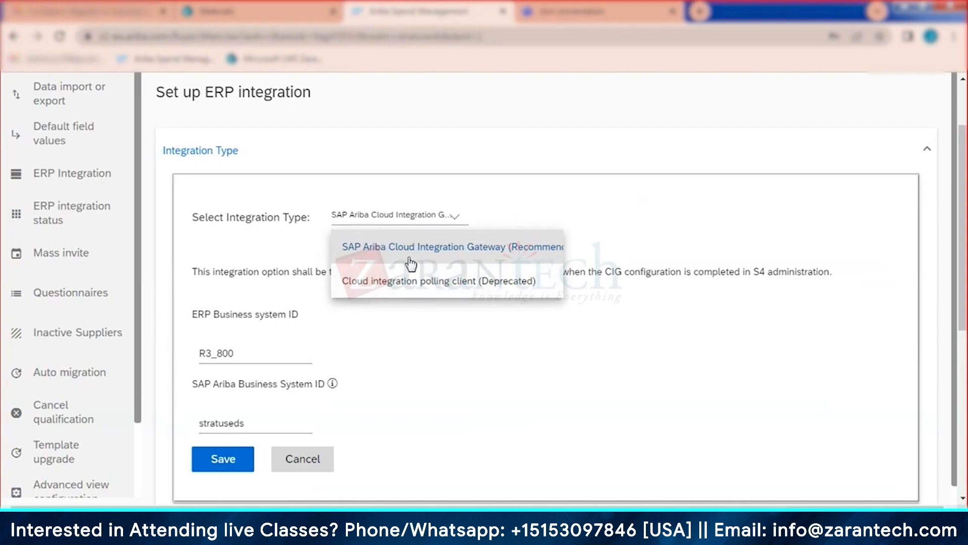
{"action": "left_click", "coordinate": [437, 259]}
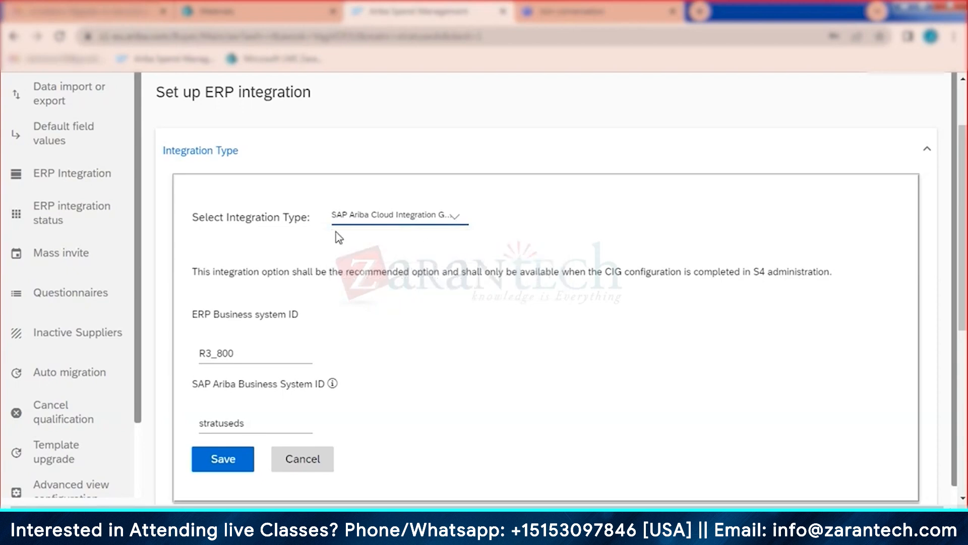
Step: Highlight the ERP Business system ID label, then switch to the PowerPoint presentation
{"action": "scroll", "coordinate": [398, 267], "scroll_direction": "down", "scroll_amount": 1}
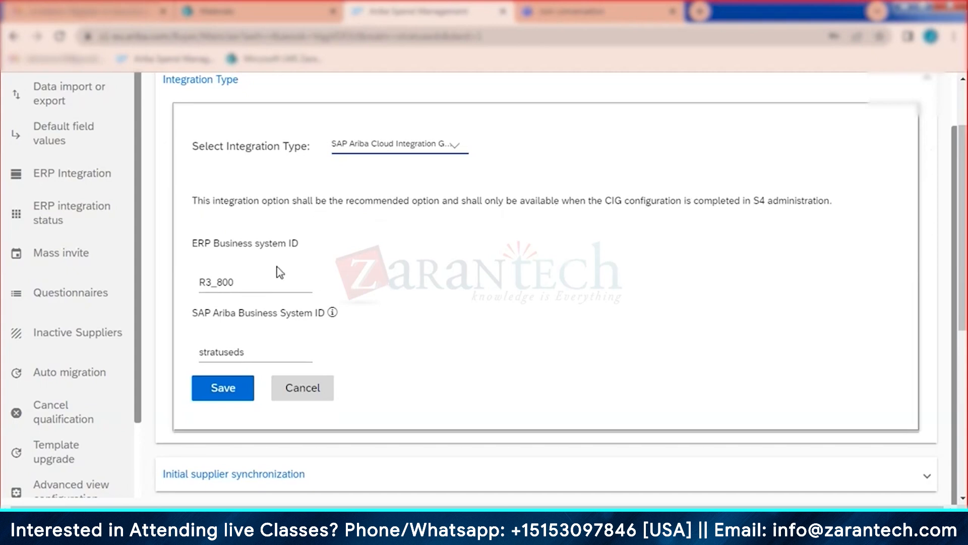
{"action": "triple_click", "coordinate": [283, 251]}
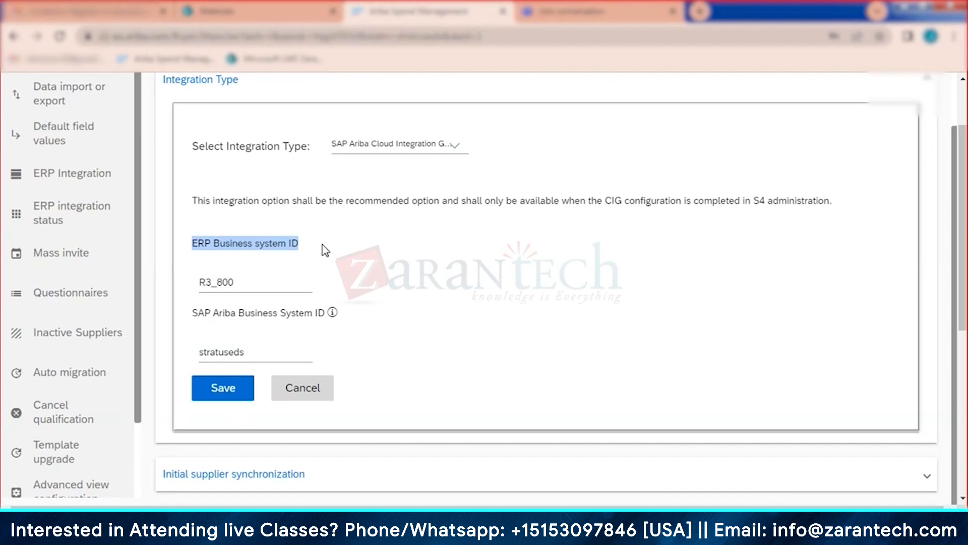
{"action": "left_click", "coordinate": [443, 523]}
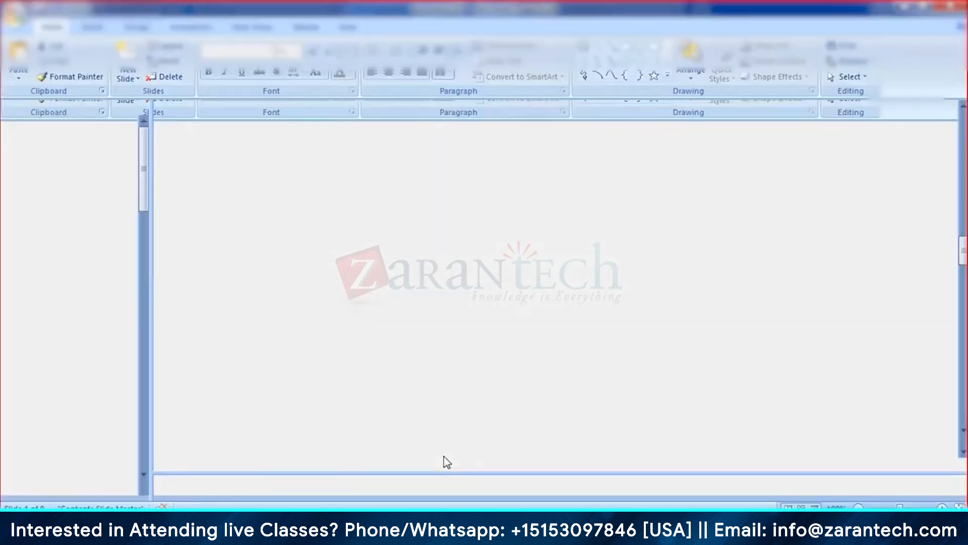
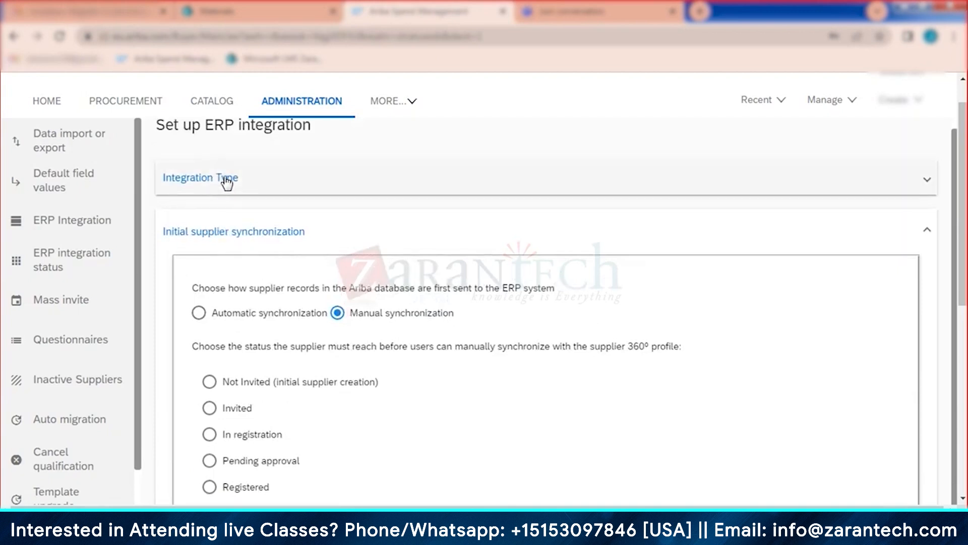
Step: Expand Integration Type to show Cloud Integration Gateway and ERP Business system ID R3_800
{"action": "left_click", "coordinate": [227, 183]}
{"action": "scroll", "coordinate": [278, 333], "scroll_direction": "down", "scroll_amount": 3}
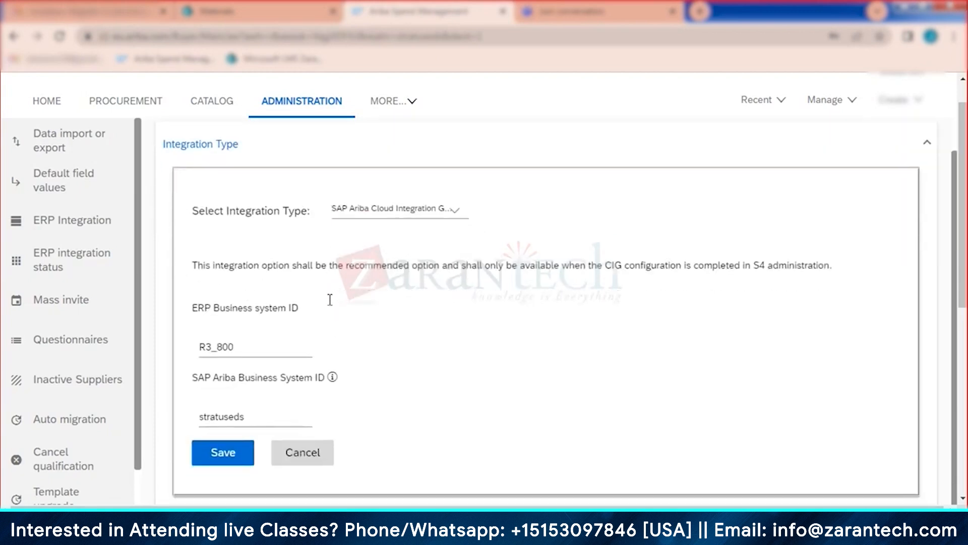
{"action": "scroll", "coordinate": [291, 306], "scroll_direction": "up", "scroll_amount": 3}
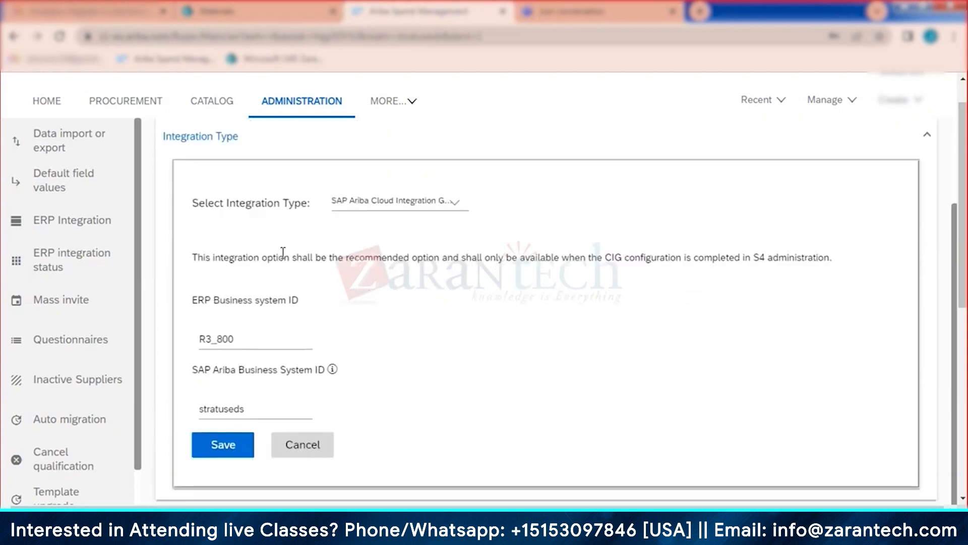
Step: Collapse Integration Type and expand the Initial supplier synchronization options
{"action": "left_click", "coordinate": [222, 187]}
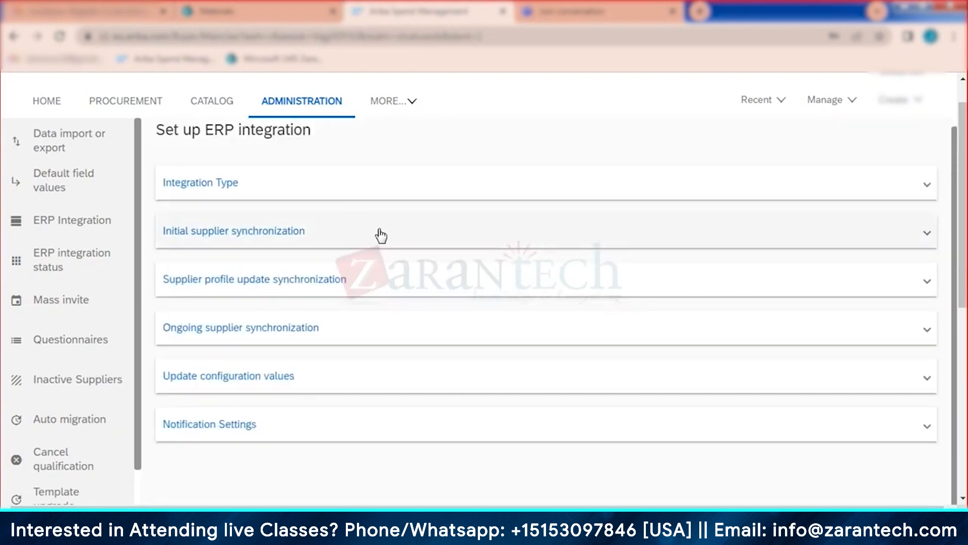
{"action": "left_click", "coordinate": [277, 232]}
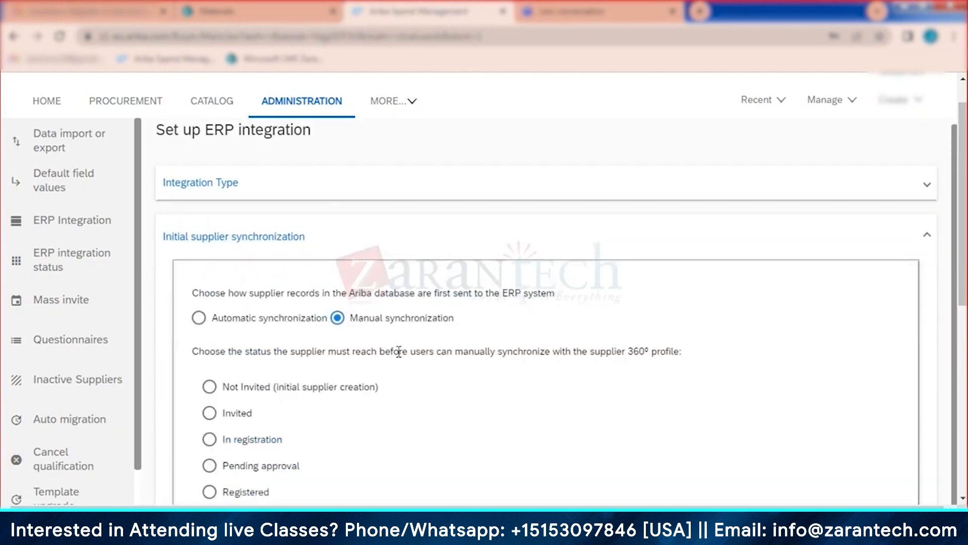
{"action": "scroll", "coordinate": [400, 346], "scroll_direction": "down", "scroll_amount": 2}
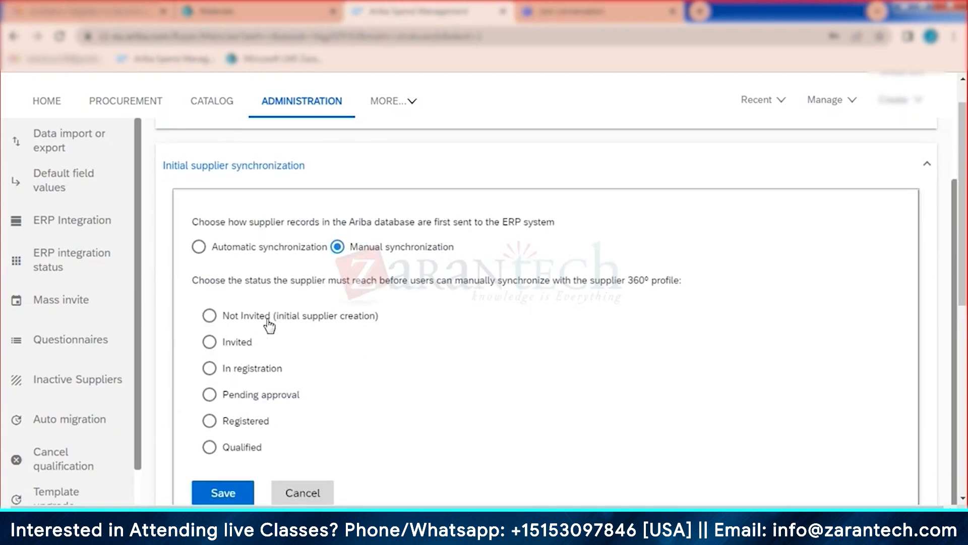
{"action": "scroll", "coordinate": [269, 325], "scroll_direction": "down", "scroll_amount": 2}
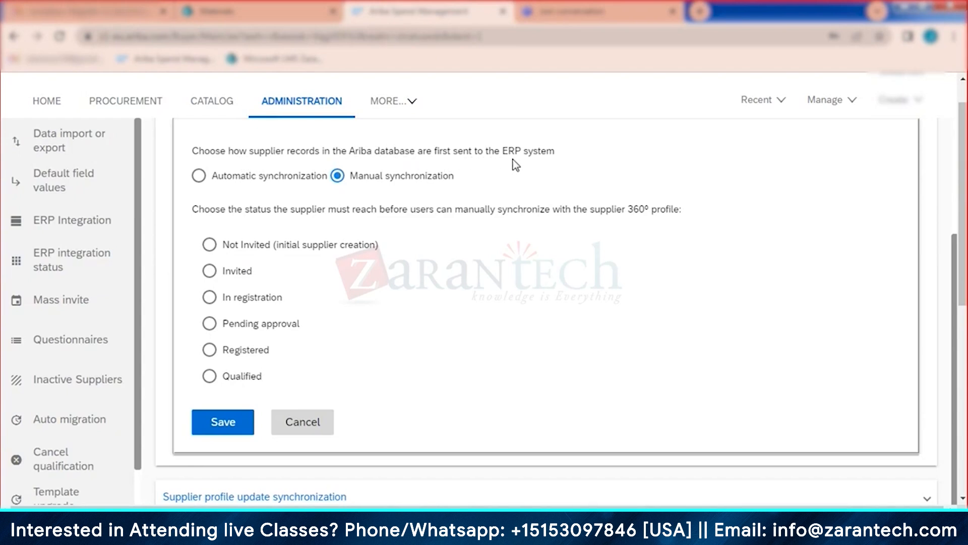
{"action": "scroll", "coordinate": [502, 228], "scroll_direction": "up", "scroll_amount": 1}
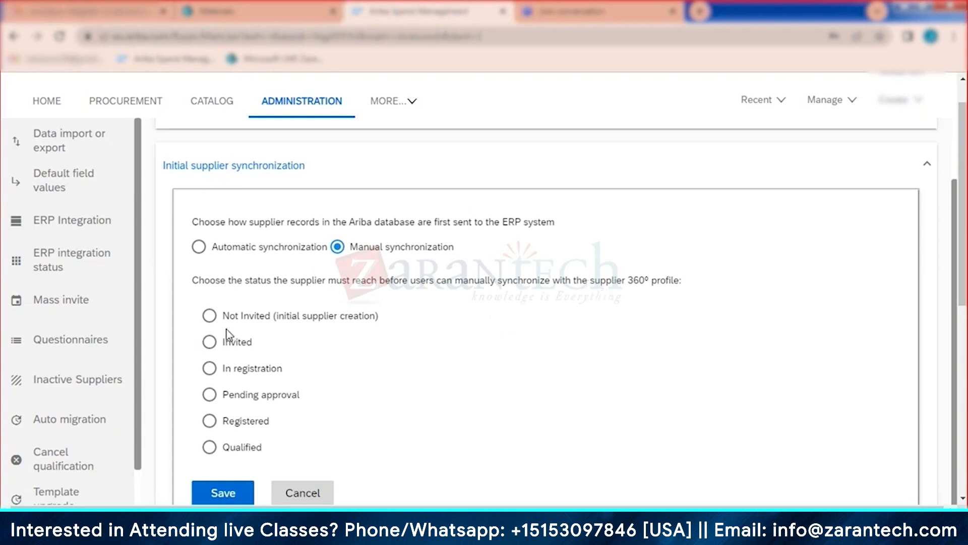
Step: Require Not Invited (initial supplier creation) status for manual sync and save the setting
{"action": "left_click", "coordinate": [208, 316]}
{"action": "left_click", "coordinate": [221, 493]}
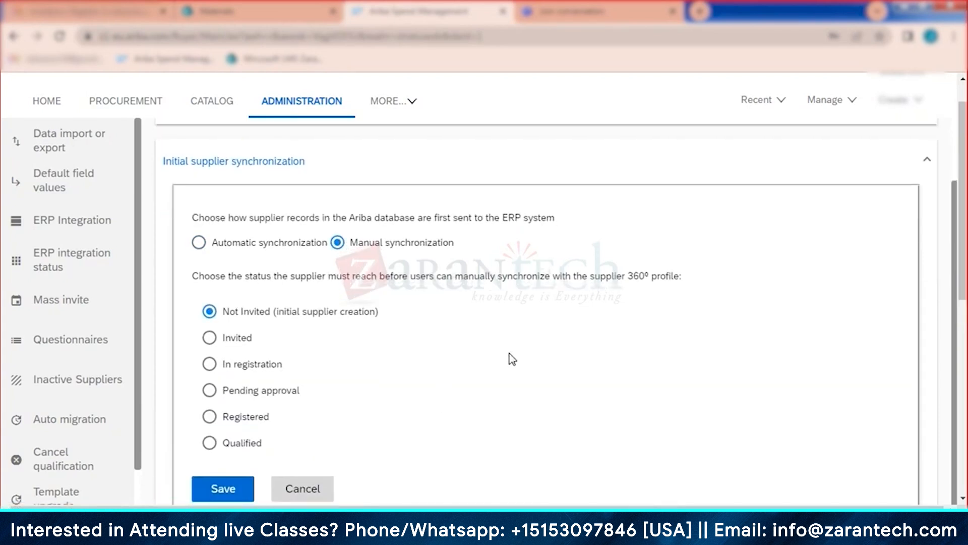
{"action": "scroll", "coordinate": [510, 359], "scroll_direction": "down", "scroll_amount": 2}
{"action": "scroll", "coordinate": [648, 385], "scroll_direction": "up", "scroll_amount": 4}
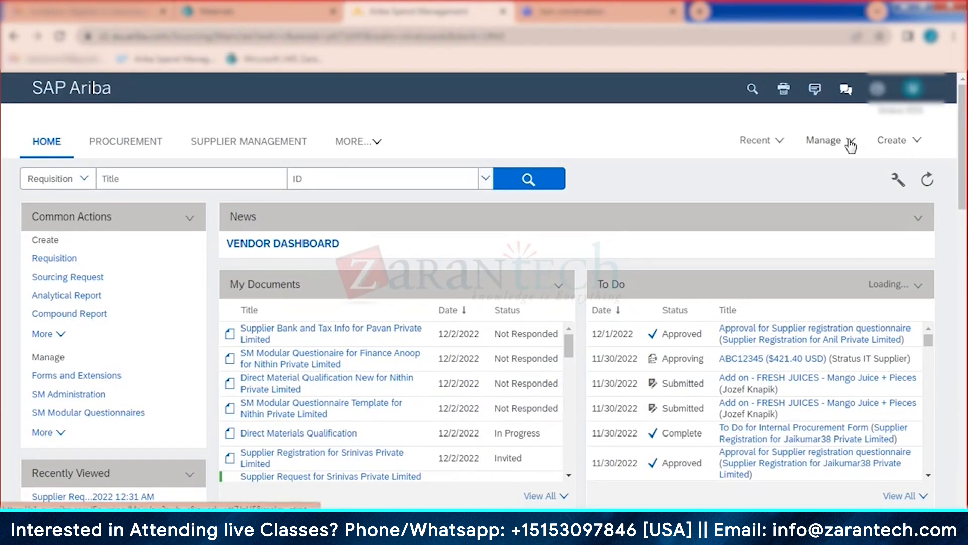
Step: Start a new Supplier Request from the Create menu
{"action": "left_click", "coordinate": [889, 144]}
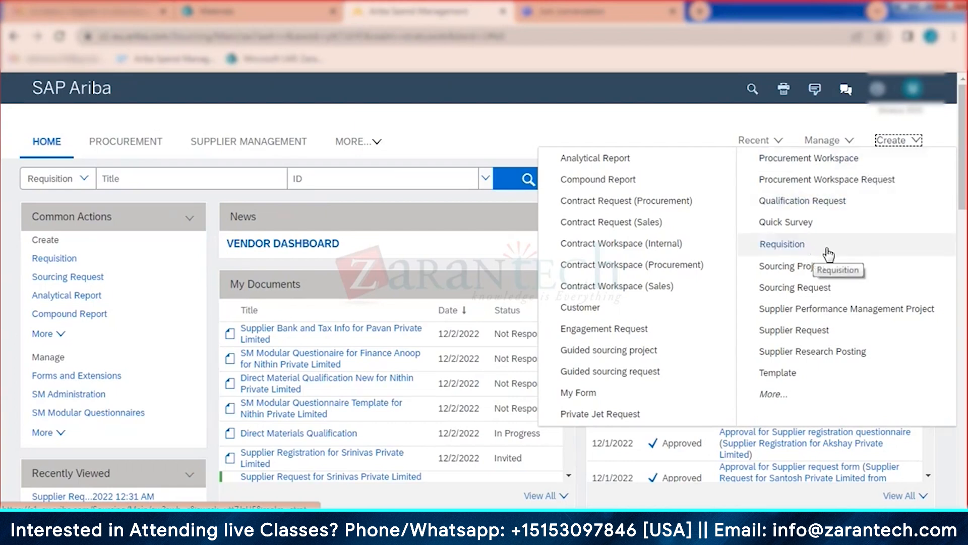
{"action": "left_click", "coordinate": [798, 331]}
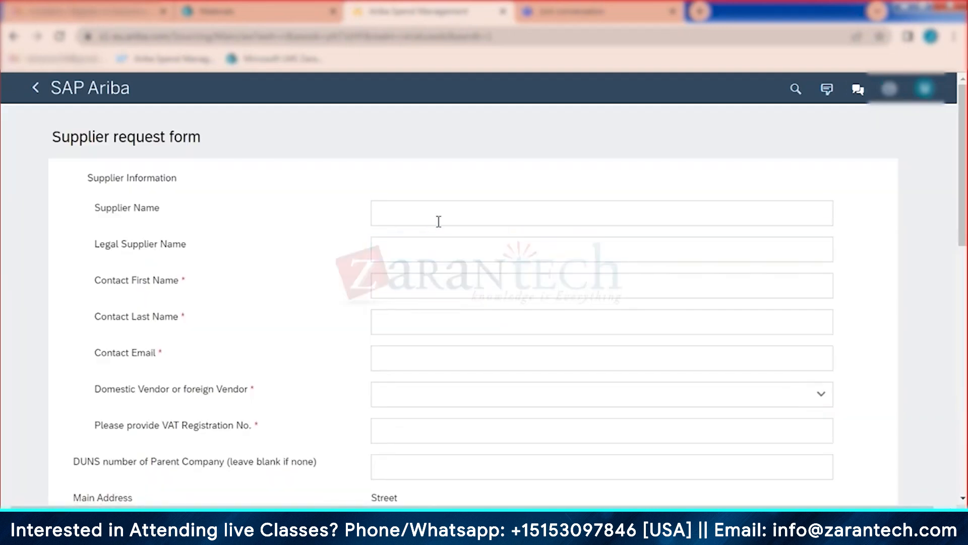
Step: Enter 'Chemical Private limited' as the supplier name
{"action": "left_click", "coordinate": [438, 222]}
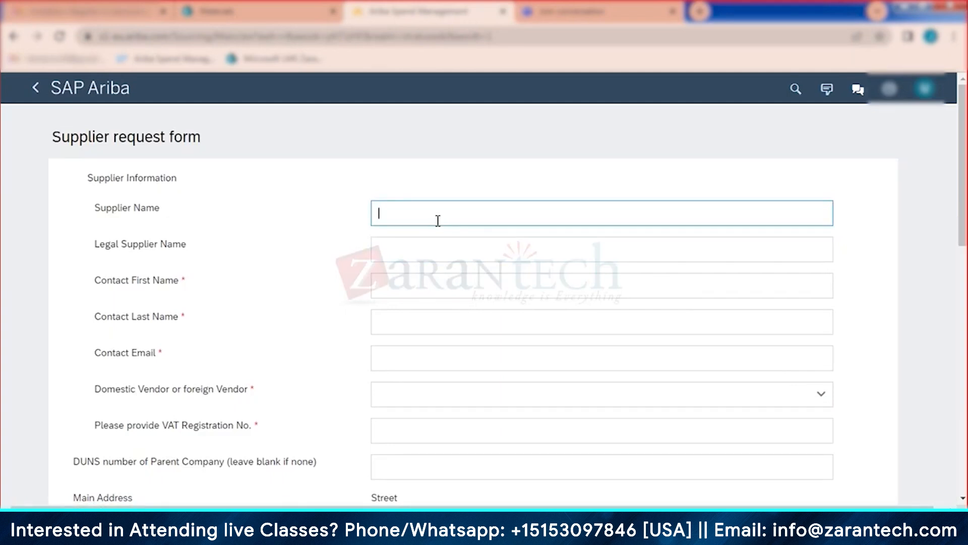
{"action": "type", "text": "Chemical Pr"}
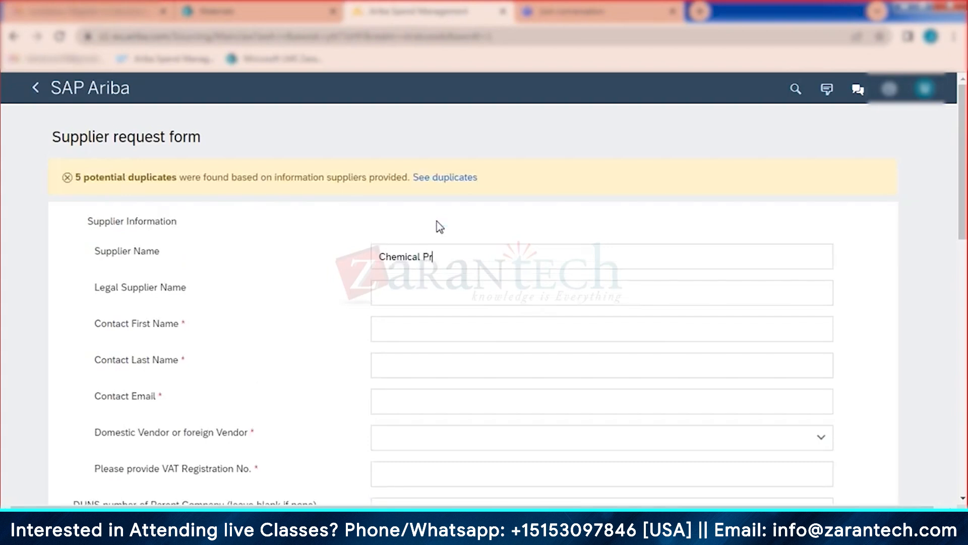
{"action": "type", "text": "ivate limi"}
{"action": "key", "text": "BackSpace"}
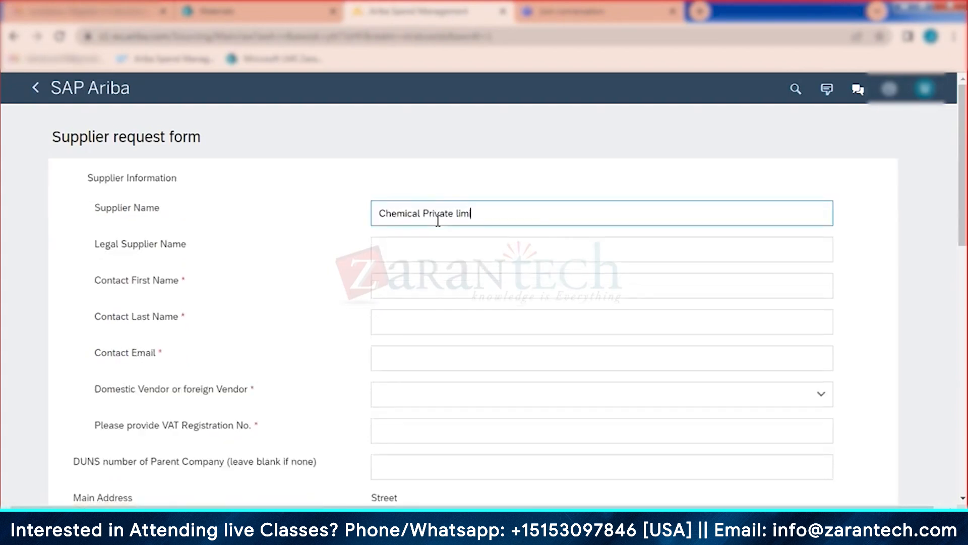
{"action": "type", "text": "ited"}
Step: Fill in the contact's first name and e-mail address
{"action": "left_click", "coordinate": [385, 291]}
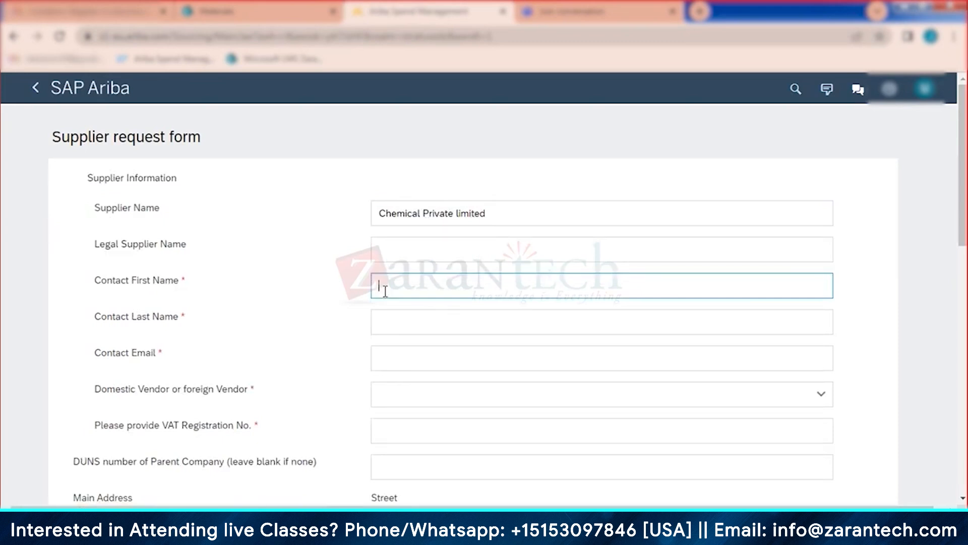
{"action": "type", "text": "Checmik"}
{"action": "left_click", "coordinate": [382, 318]}
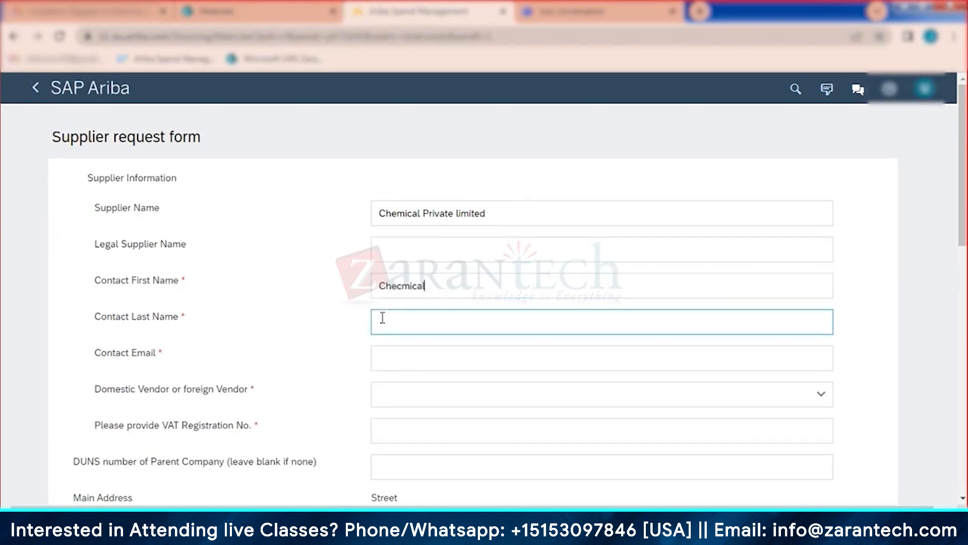
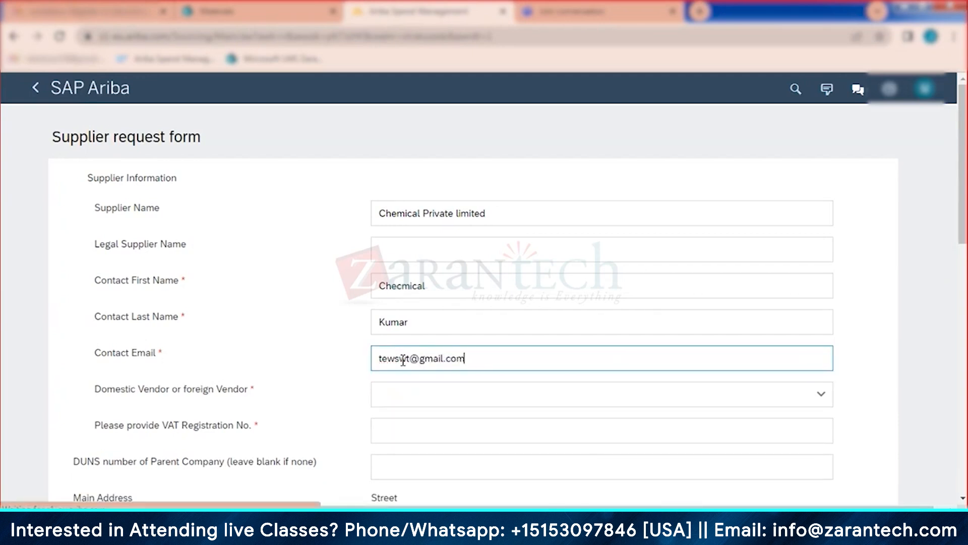
{"action": "scroll", "coordinate": [415, 355], "scroll_direction": "down", "scroll_amount": 3}
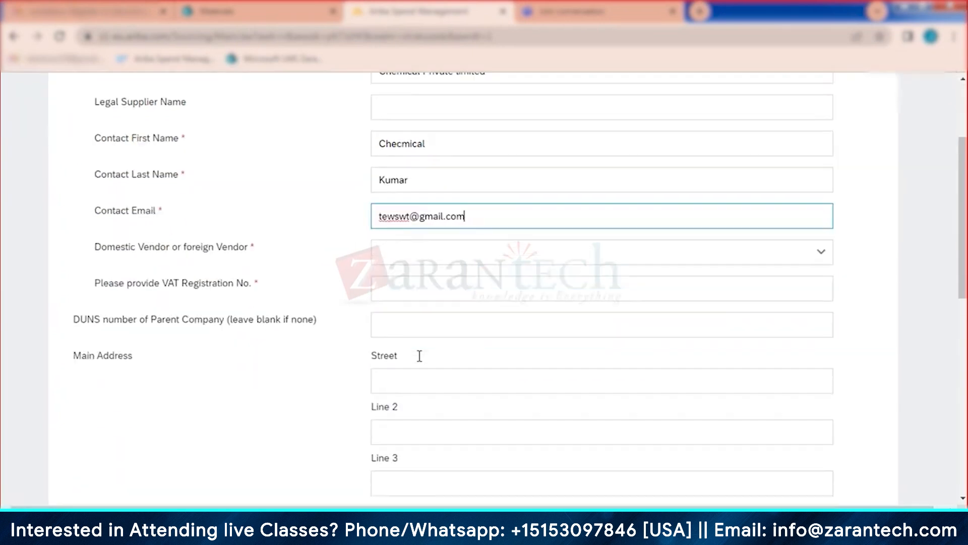
Step: Set the vendor type to Domestic and enter 'na' as the VAT registration number
{"action": "left_click", "coordinate": [401, 250]}
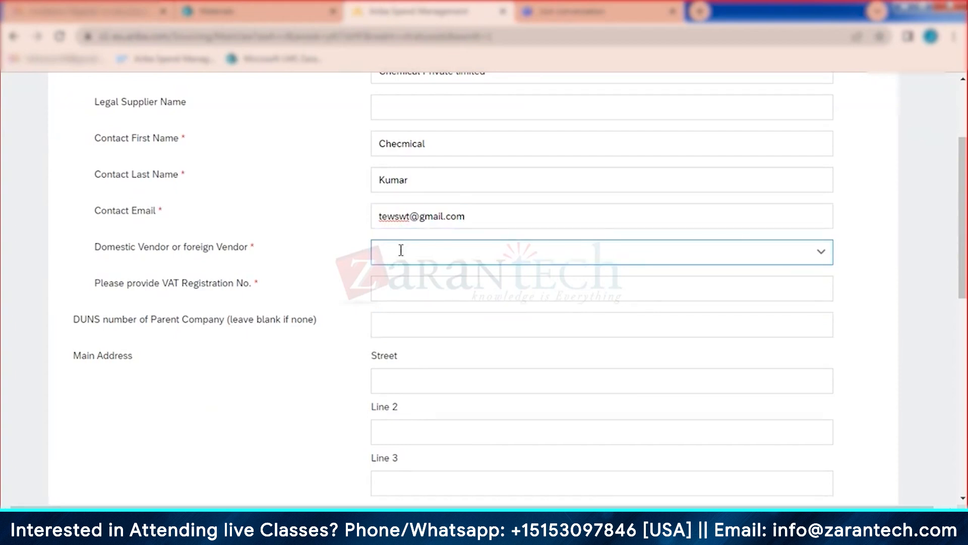
{"action": "left_click", "coordinate": [399, 251]}
{"action": "left_click", "coordinate": [402, 284]}
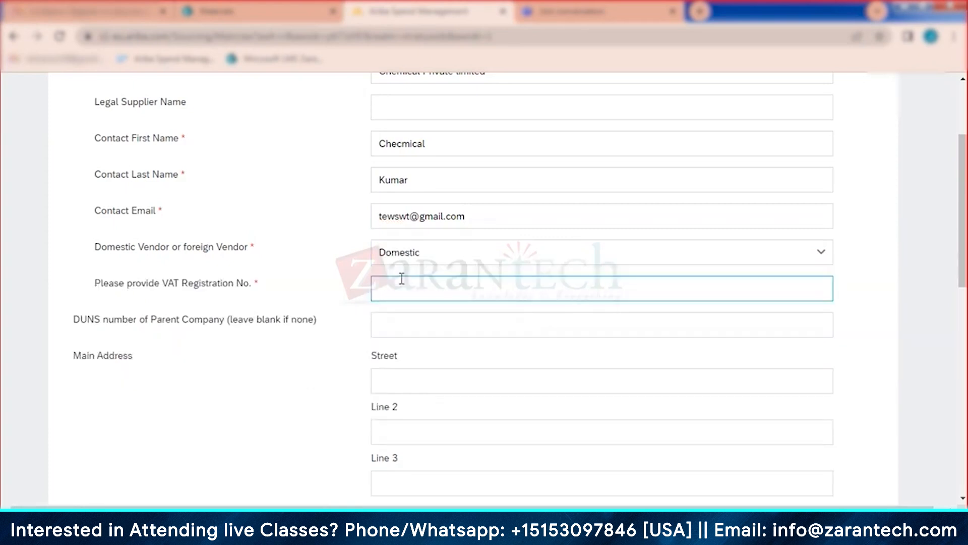
{"action": "left_click", "coordinate": [400, 289]}
{"action": "type", "text": "na"}
{"action": "left_click", "coordinate": [434, 332]}
Step: Enter address line 2 'dafjkdskj', city 'Ban' and postal code 530001
{"action": "scroll", "coordinate": [435, 338], "scroll_direction": "down", "scroll_amount": 5}
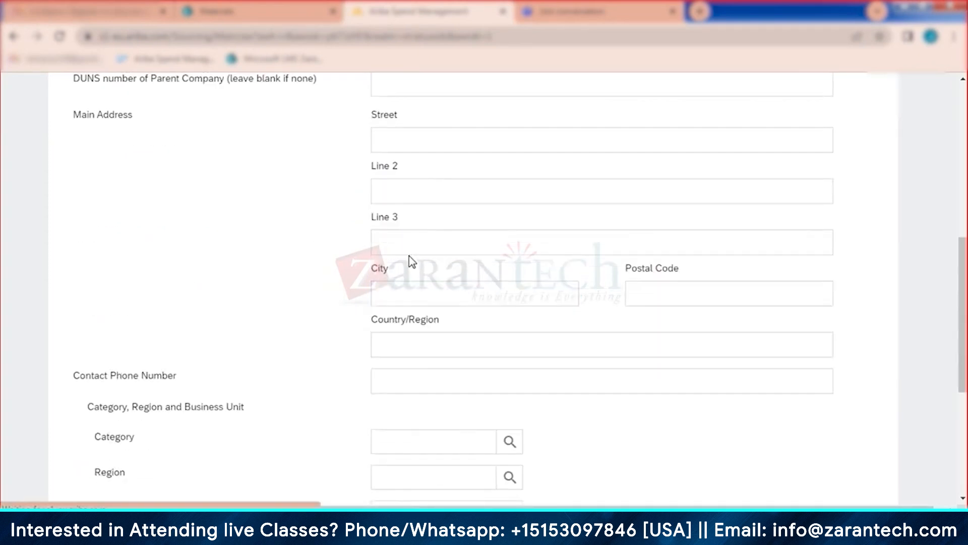
{"action": "left_click", "coordinate": [404, 191]}
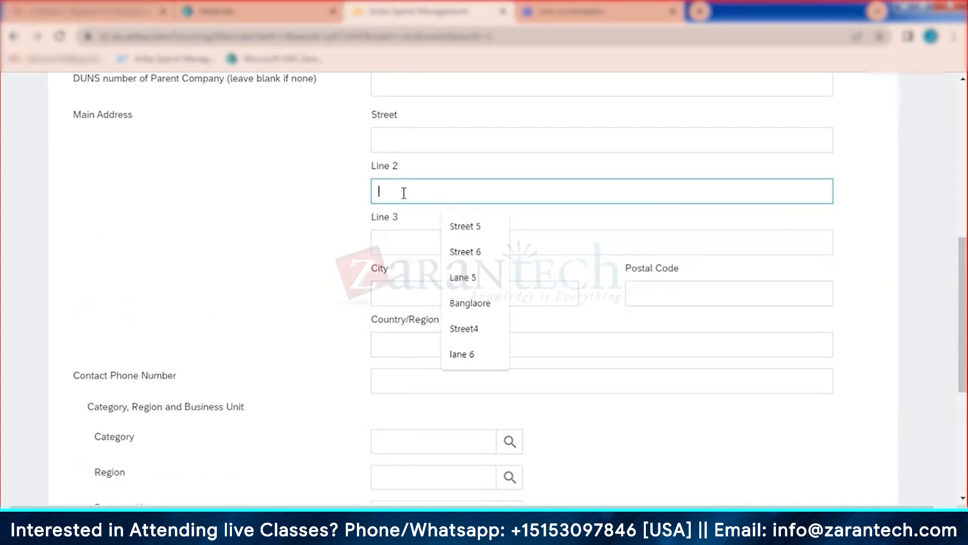
{"action": "type", "text": "dafjkdskj"}
{"action": "left_click", "coordinate": [400, 292]}
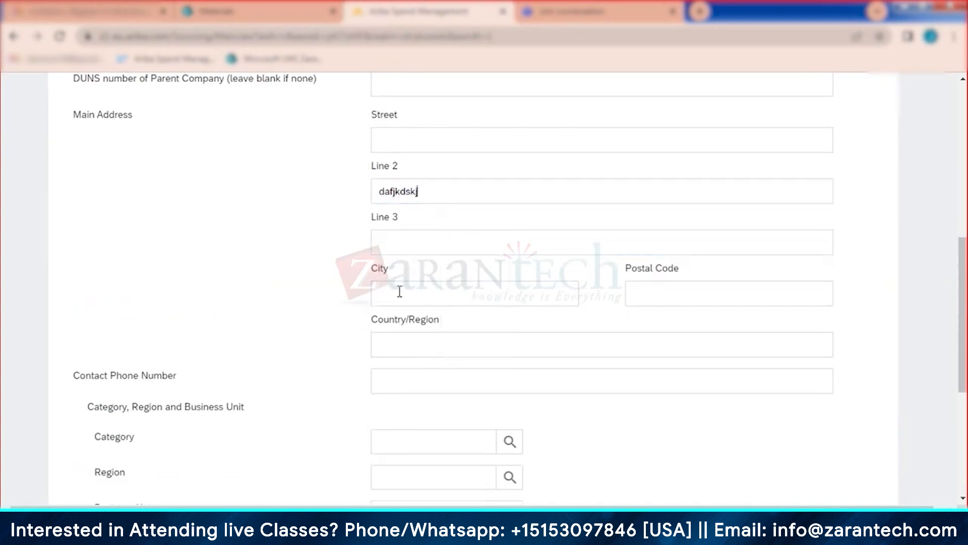
{"action": "type", "text": "Bangalore"}
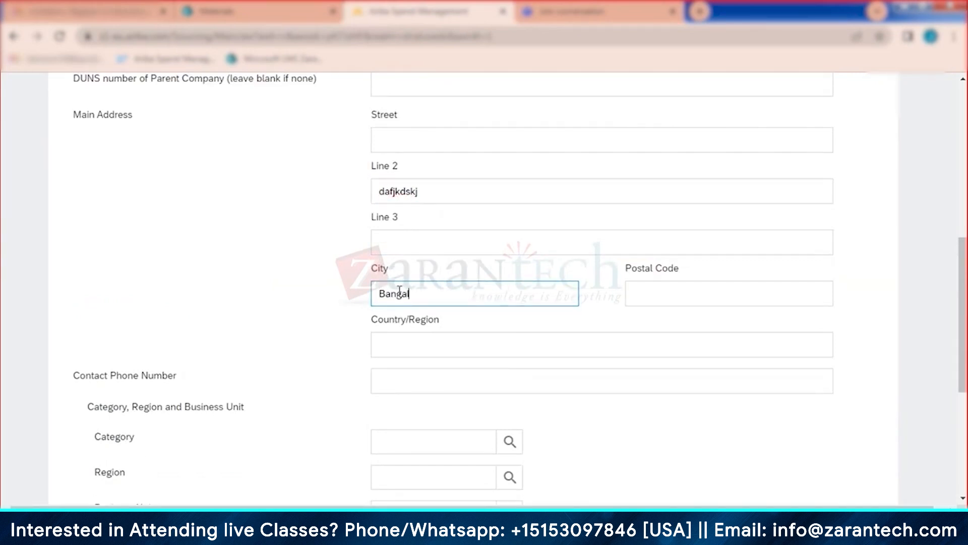
{"action": "left_click", "coordinate": [692, 287]}
{"action": "type", "text": "530"}
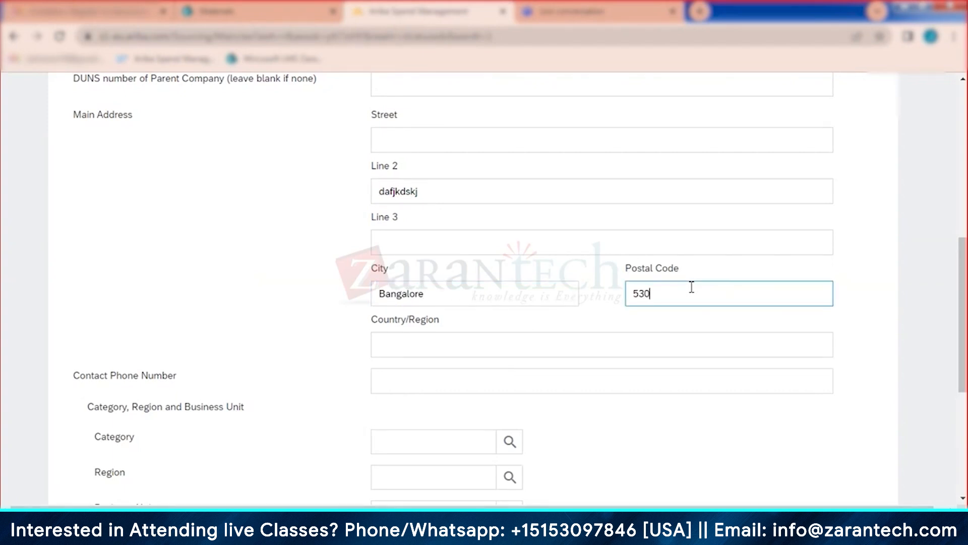
{"action": "type", "text": "001"}
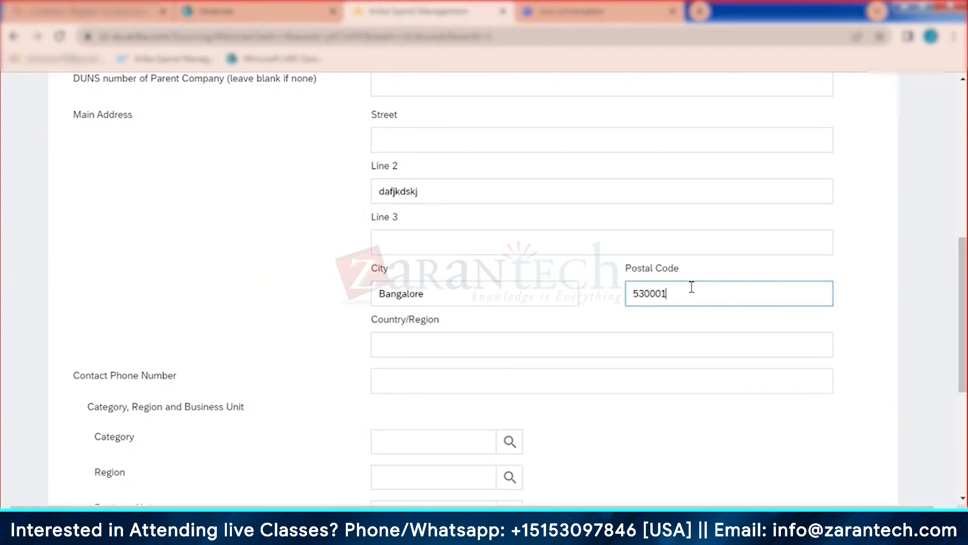
Step: Select India as country and Karnataka as state, then submit the supplier request
{"action": "left_click", "coordinate": [467, 346]}
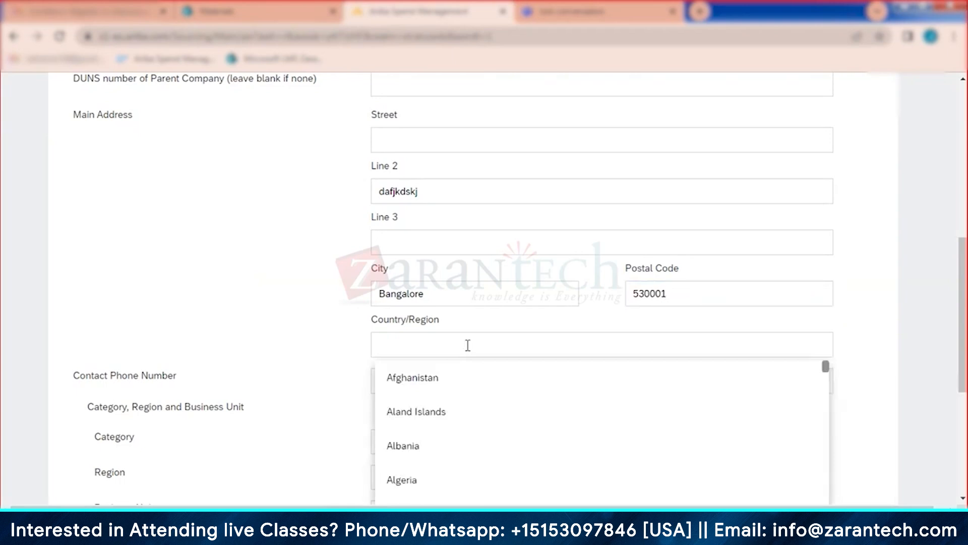
{"action": "type", "text": "india"}
{"action": "left_click", "coordinate": [406, 411]}
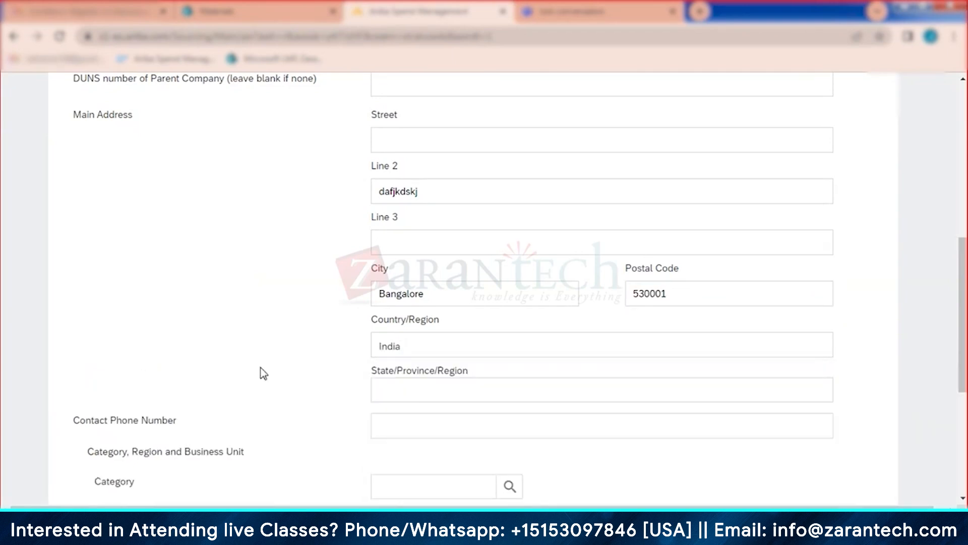
{"action": "left_click", "coordinate": [398, 391]}
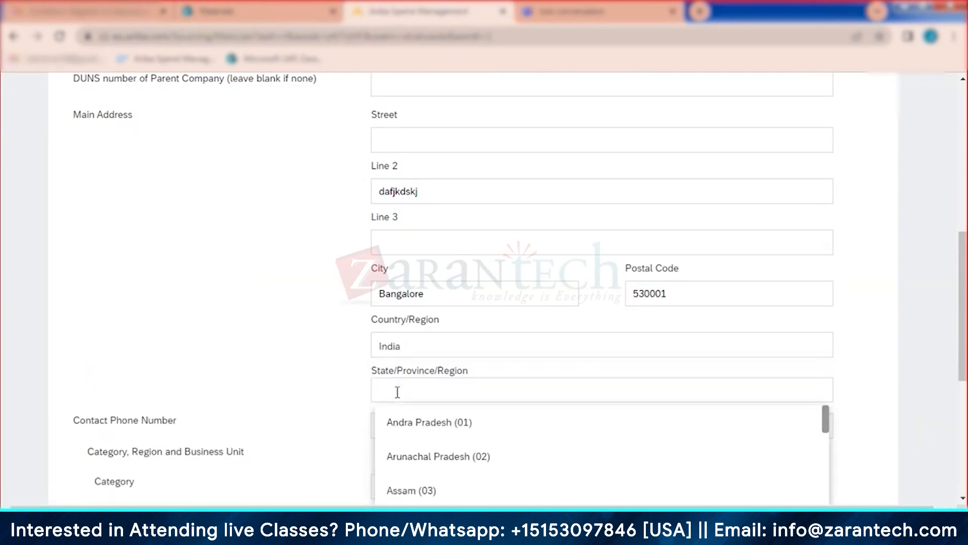
{"action": "type", "text": "karna"}
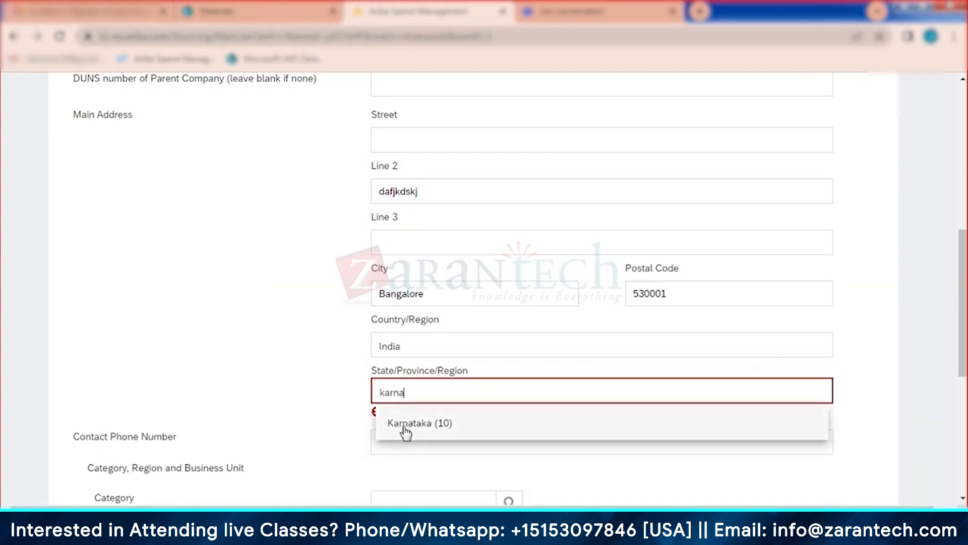
{"action": "left_click", "coordinate": [418, 425]}
{"action": "scroll", "coordinate": [240, 341], "scroll_direction": "down", "scroll_amount": 5}
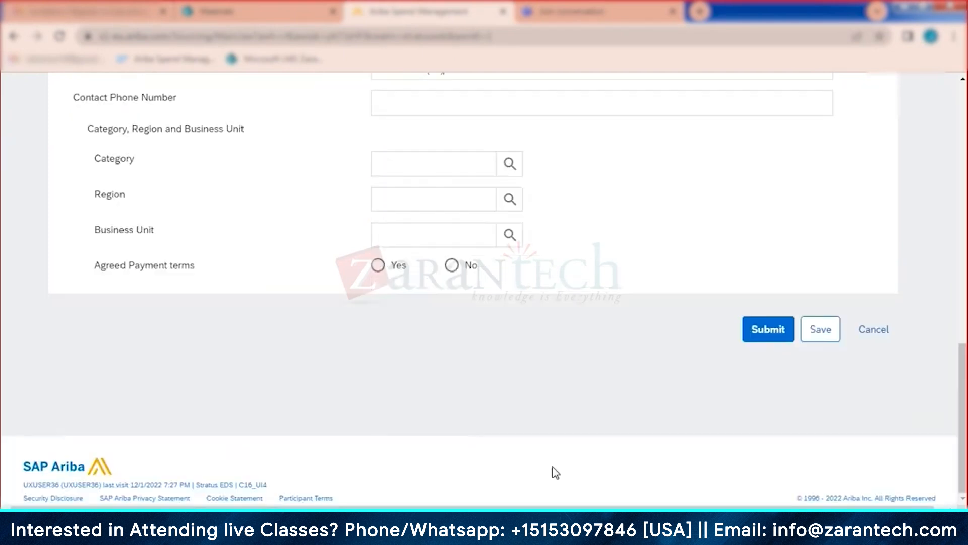
{"action": "left_click", "coordinate": [766, 333]}
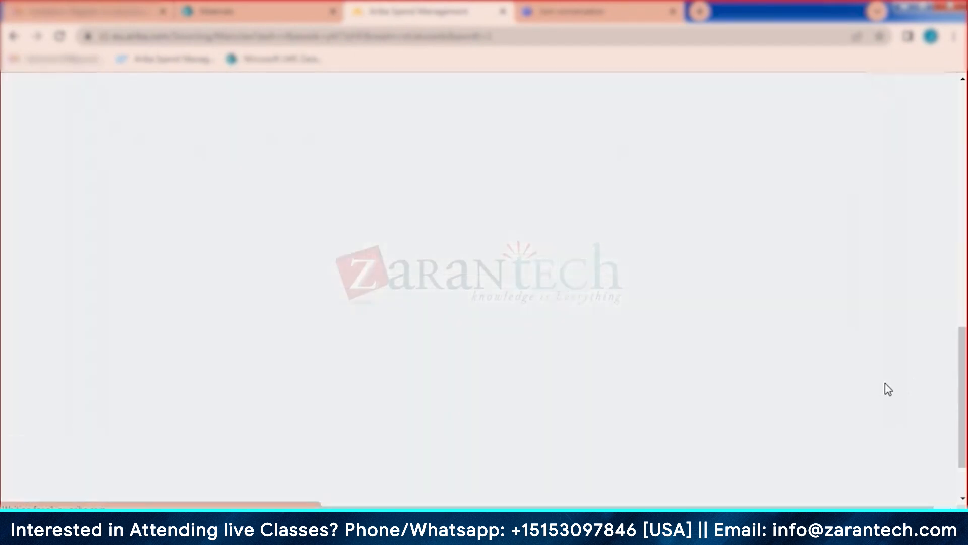
{"action": "scroll", "coordinate": [659, 362], "scroll_direction": "up", "scroll_amount": 7}
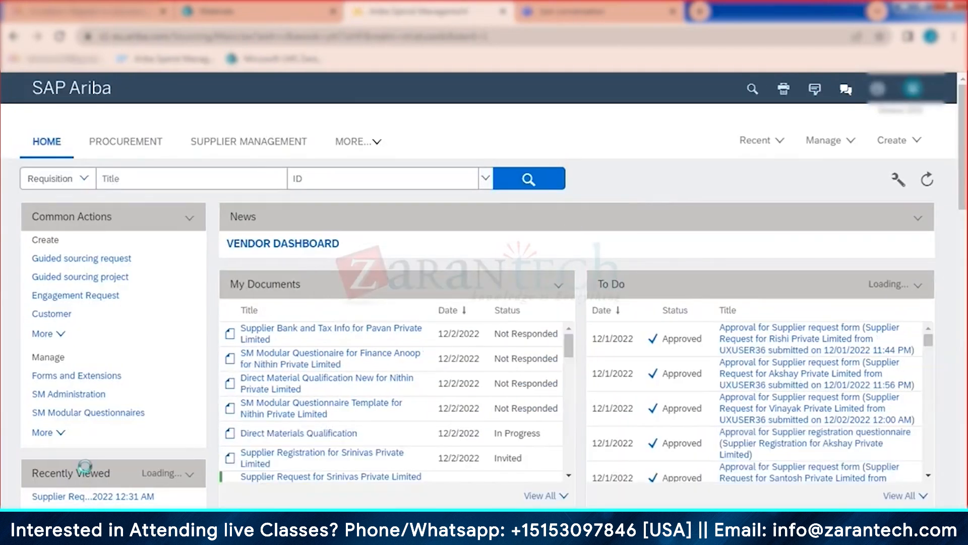
Step: Approve the Chemical Private limited request from Supplier Management and reopen it
{"action": "left_click", "coordinate": [260, 142]}
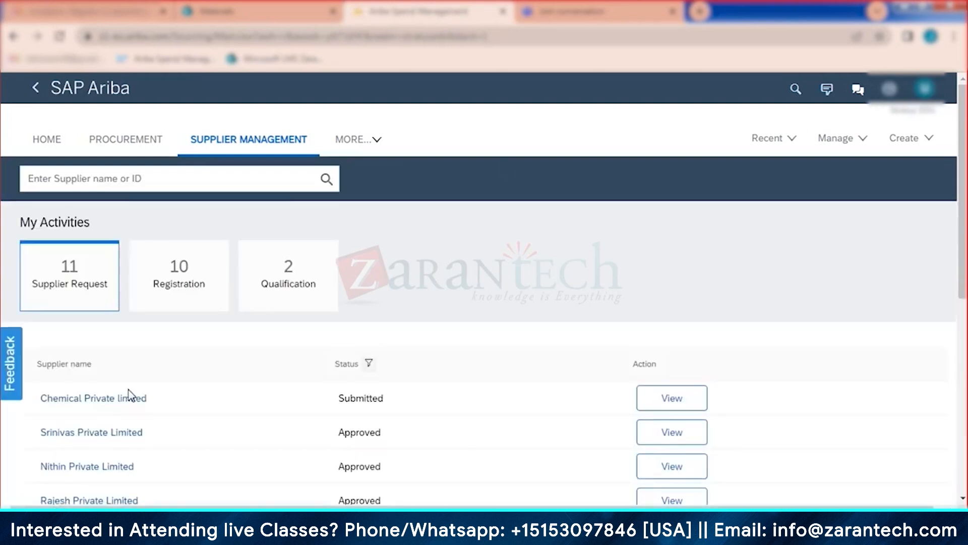
{"action": "left_click", "coordinate": [663, 399]}
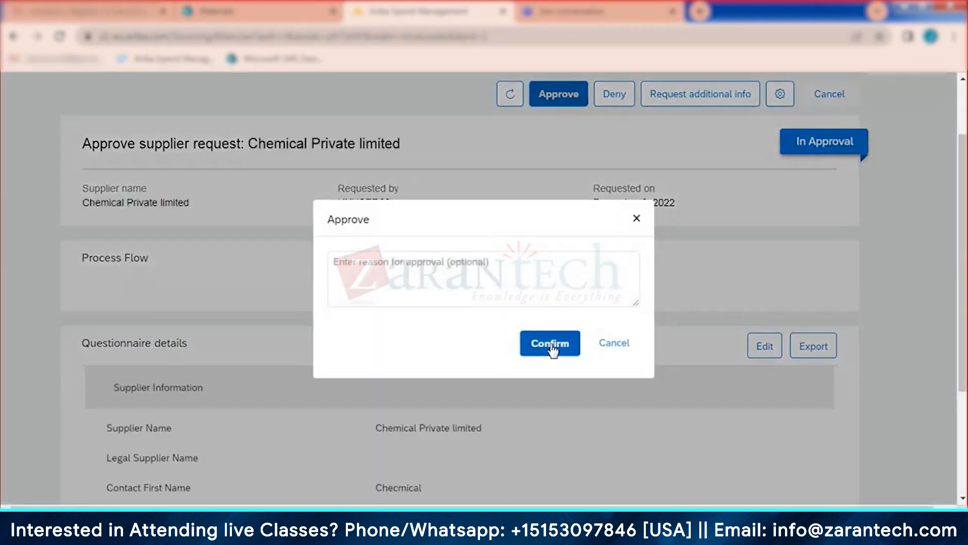
{"action": "left_click", "coordinate": [553, 343]}
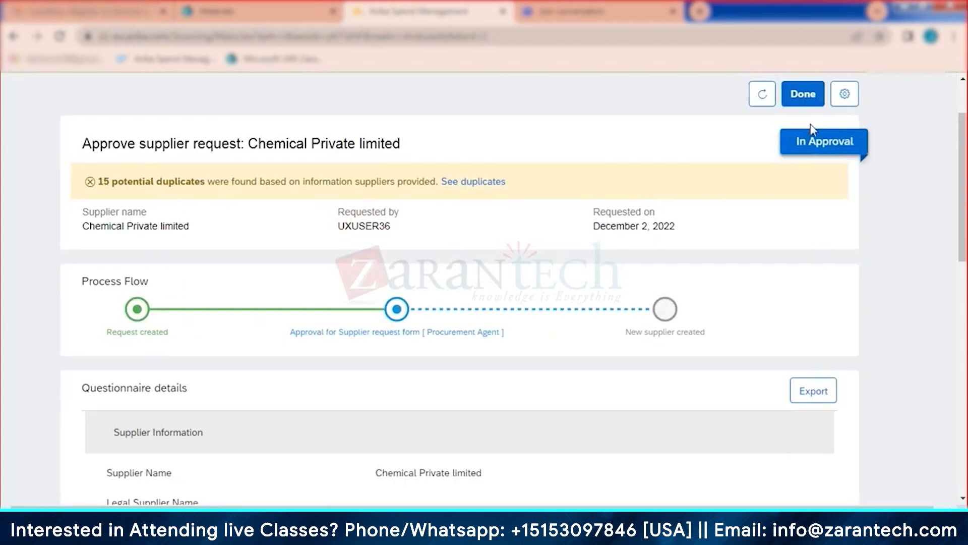
{"action": "left_click", "coordinate": [807, 96]}
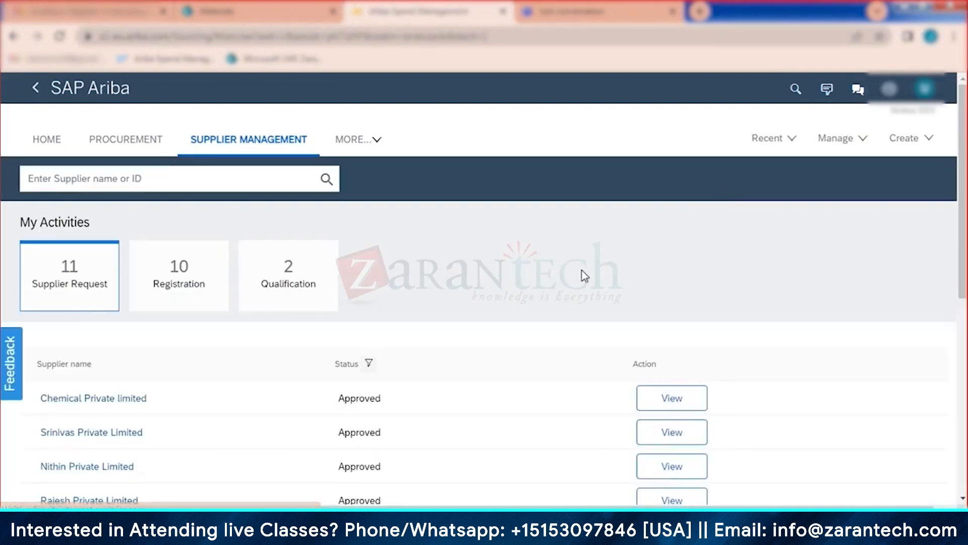
{"action": "left_click", "coordinate": [697, 401]}
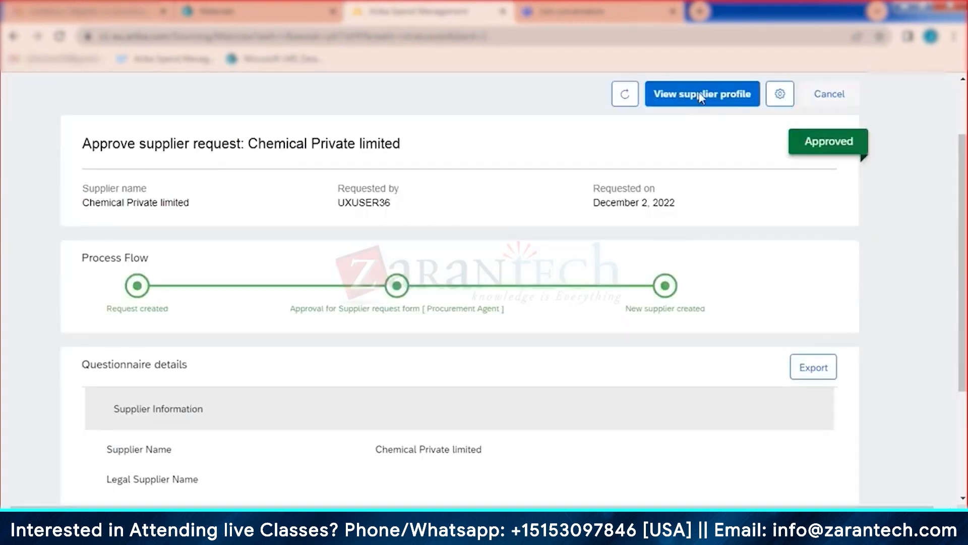
Step: Open Chemical Private limited's supplier profile and view its ERP data
{"action": "left_click", "coordinate": [699, 95]}
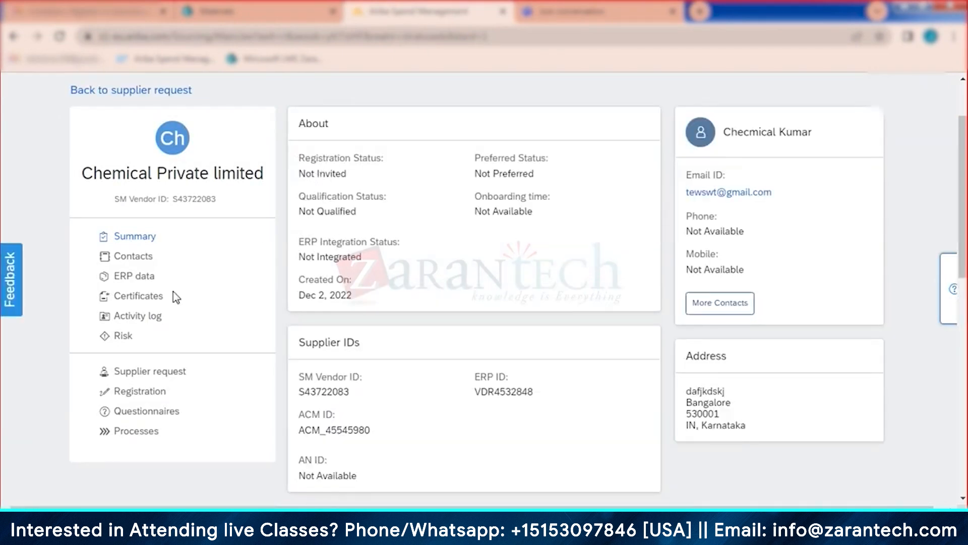
{"action": "left_click", "coordinate": [140, 277]}
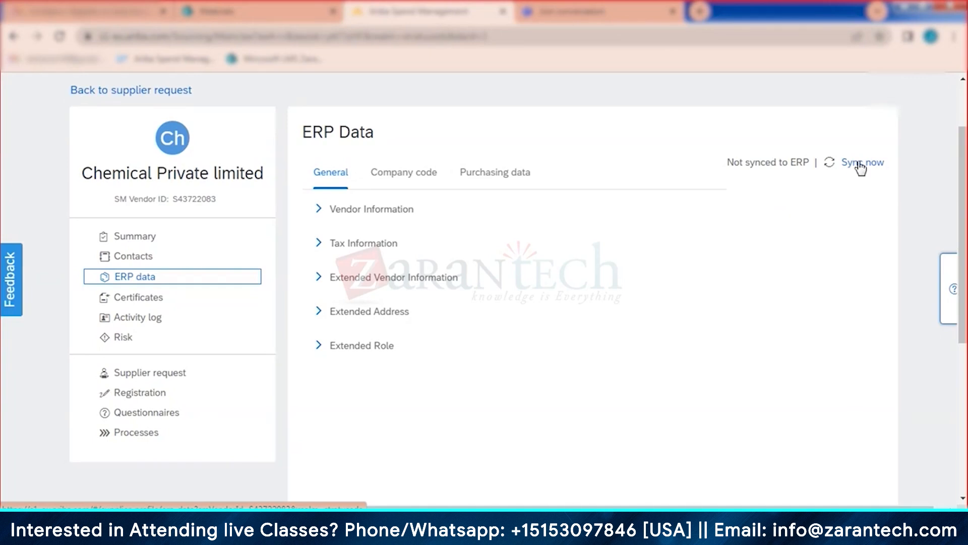
Step: Expand Vendor Information, note the Not Integrated status, and trigger Sync now
{"action": "left_click", "coordinate": [319, 209]}
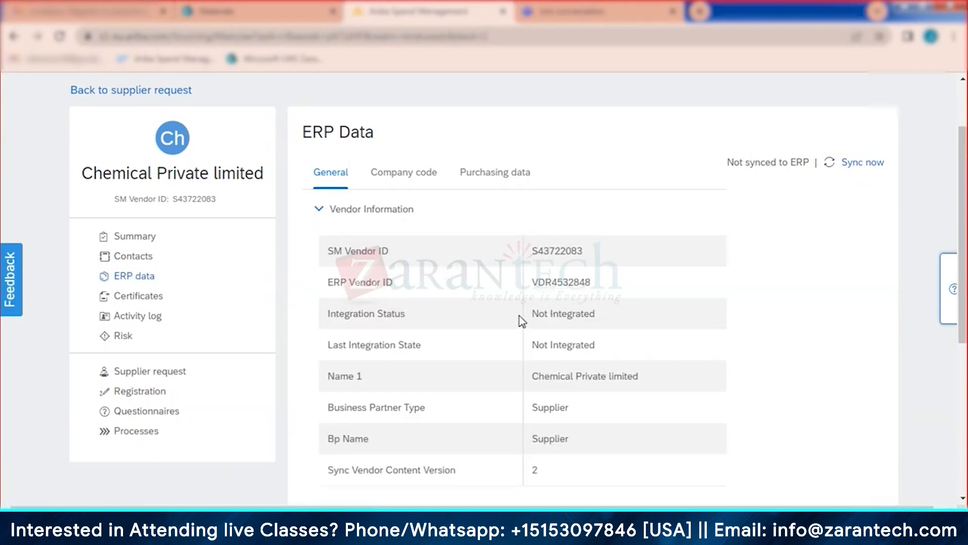
{"action": "left_click_drag", "start_coordinate": [532, 313], "coordinate": [616, 314]}
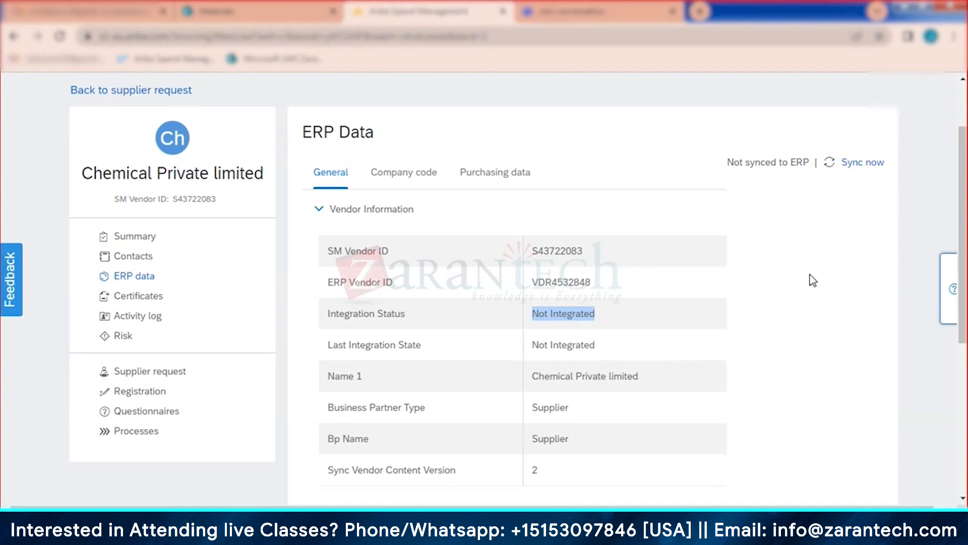
{"action": "left_click", "coordinate": [816, 232]}
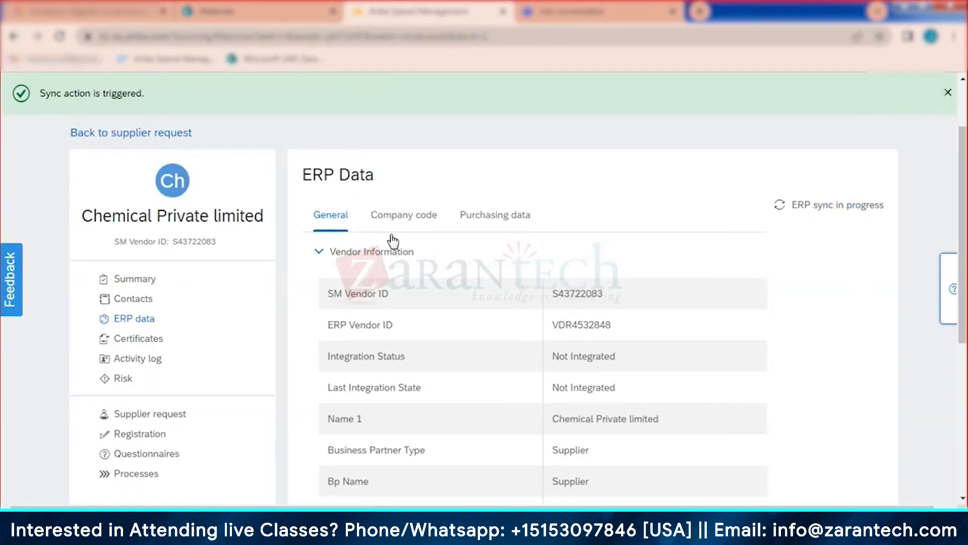
Step: Reload the ERP data and confirm Integration Status is InProcess with an ERP Vendor ID
{"action": "scroll", "coordinate": [598, 273], "scroll_direction": "down", "scroll_amount": 3}
{"action": "scroll", "coordinate": [143, 169], "scroll_direction": "up", "scroll_amount": 2}
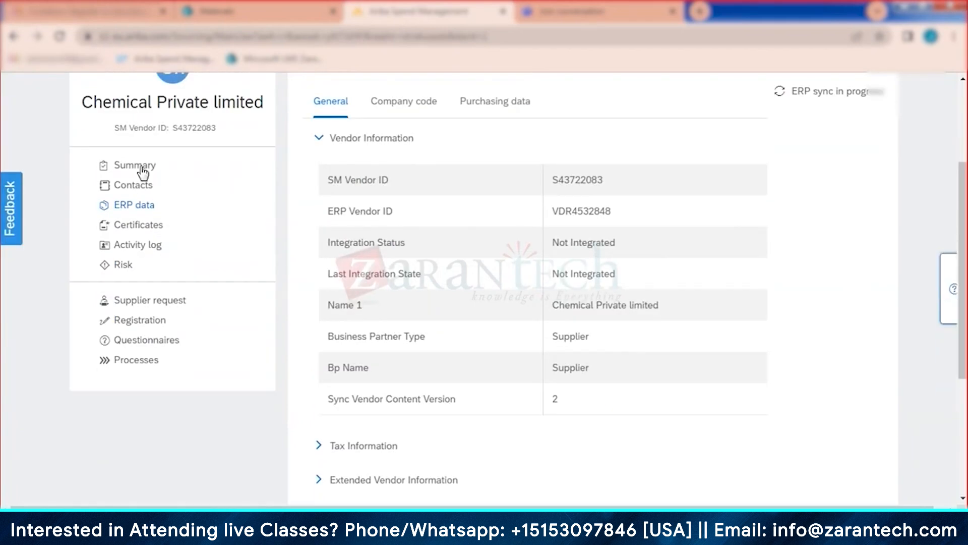
{"action": "left_click", "coordinate": [142, 166]}
{"action": "left_click", "coordinate": [133, 279]}
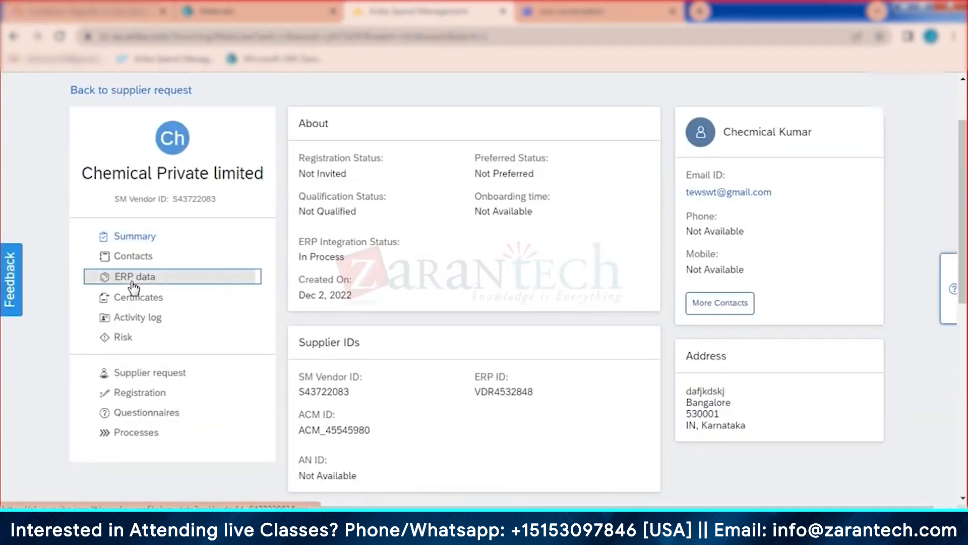
{"action": "left_click", "coordinate": [321, 209]}
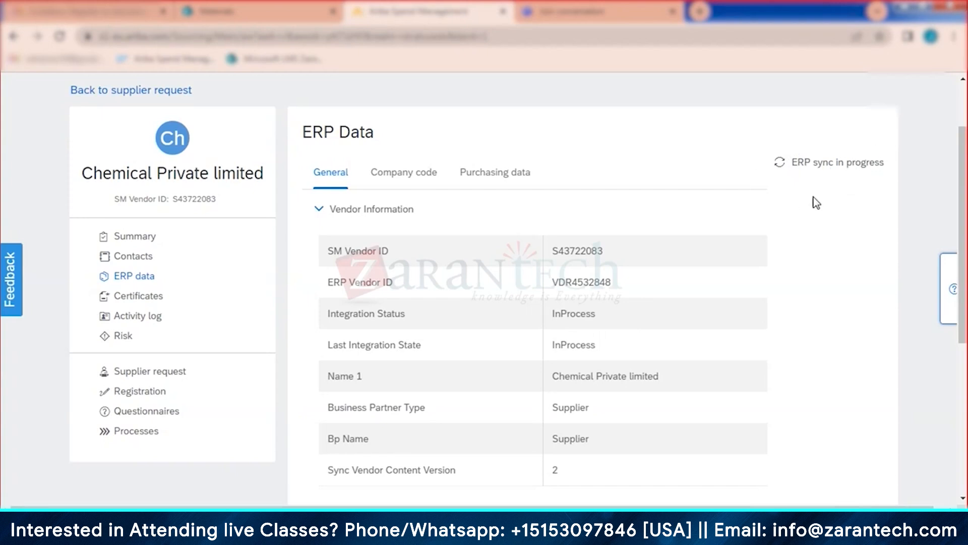
{"action": "scroll", "coordinate": [750, 230], "scroll_direction": "up", "scroll_amount": 2}
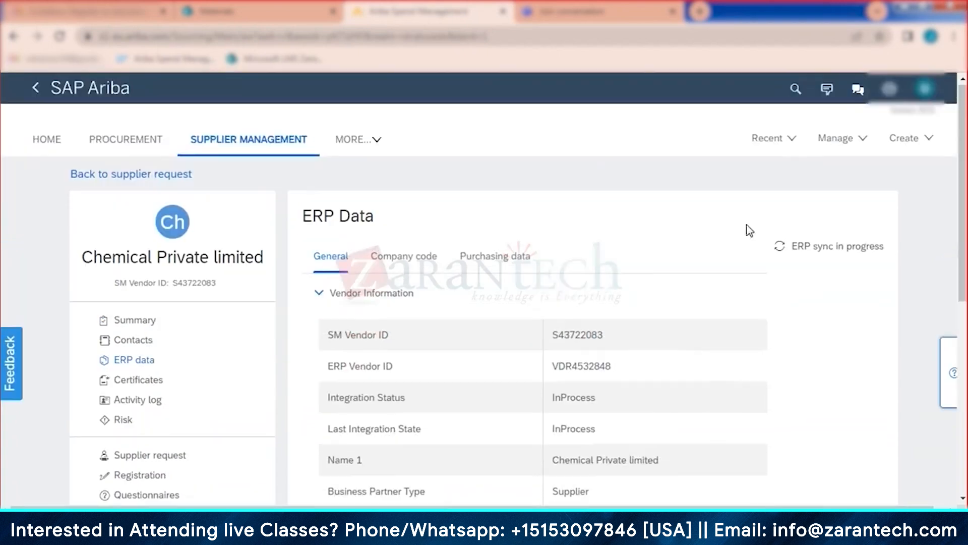
Step: Go to SM Admin > ERP Integration and expand Initial supplier synchronization
{"action": "left_click", "coordinate": [837, 138]}
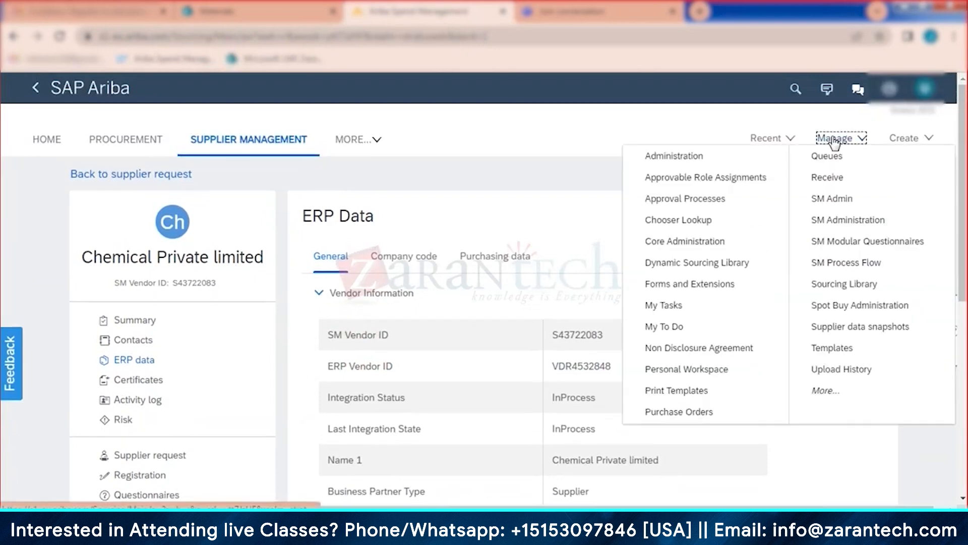
{"action": "left_click", "coordinate": [841, 201]}
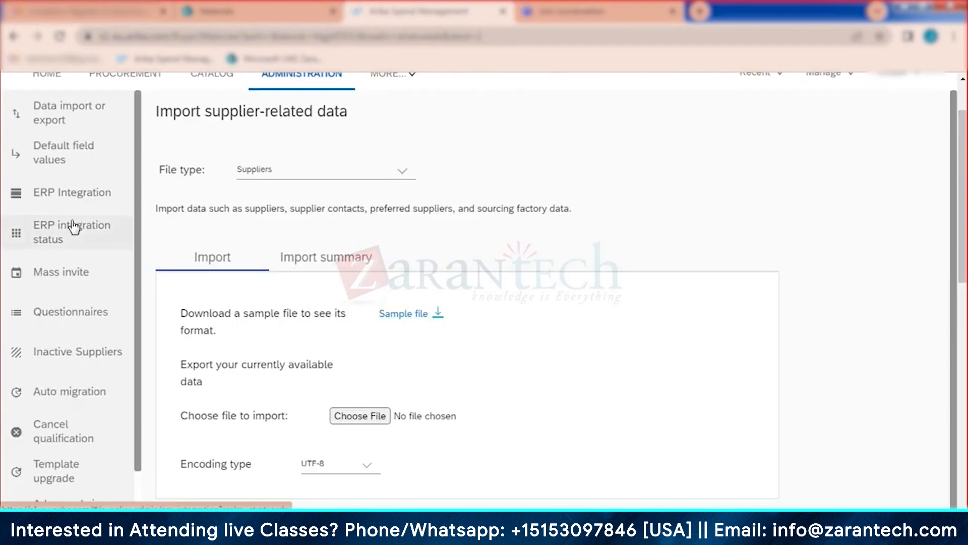
{"action": "left_click", "coordinate": [64, 267]}
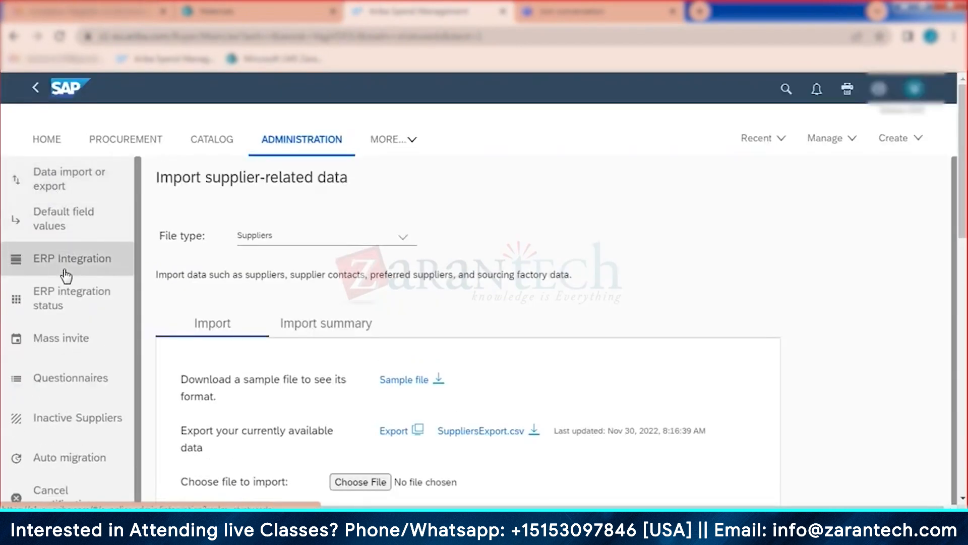
{"action": "left_click", "coordinate": [240, 290]}
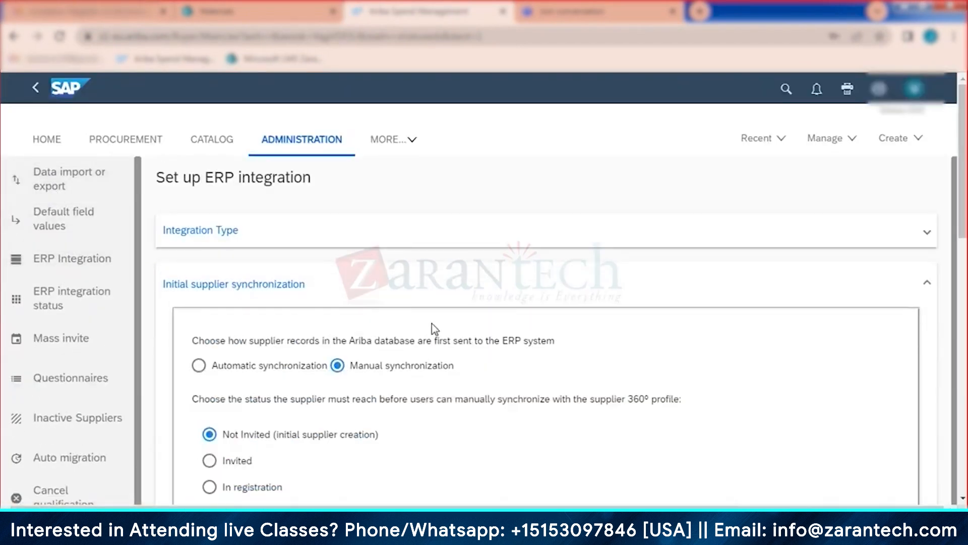
{"action": "scroll", "coordinate": [650, 310], "scroll_direction": "down", "scroll_amount": 3}
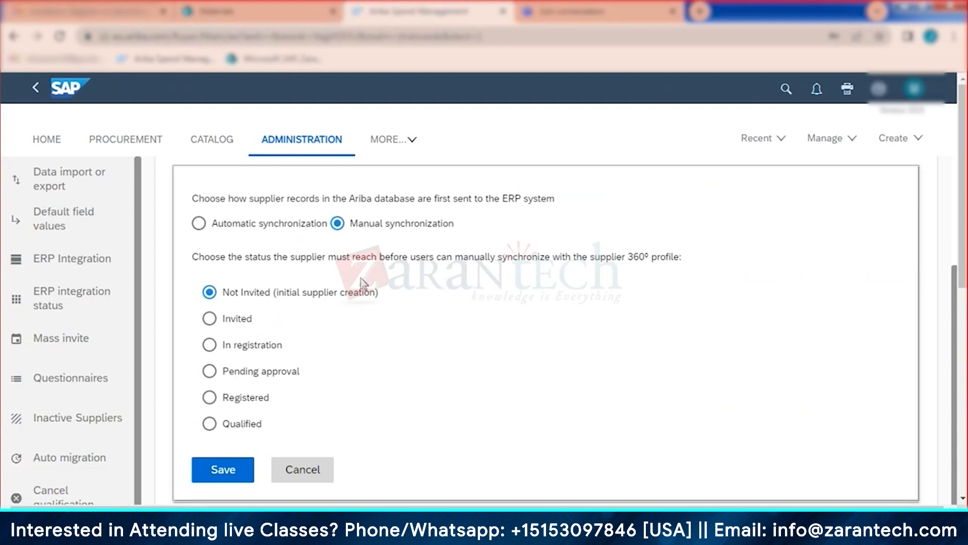
Step: Switch to Automatic synchronization to review it, then back to Manual
{"action": "left_click", "coordinate": [199, 223]}
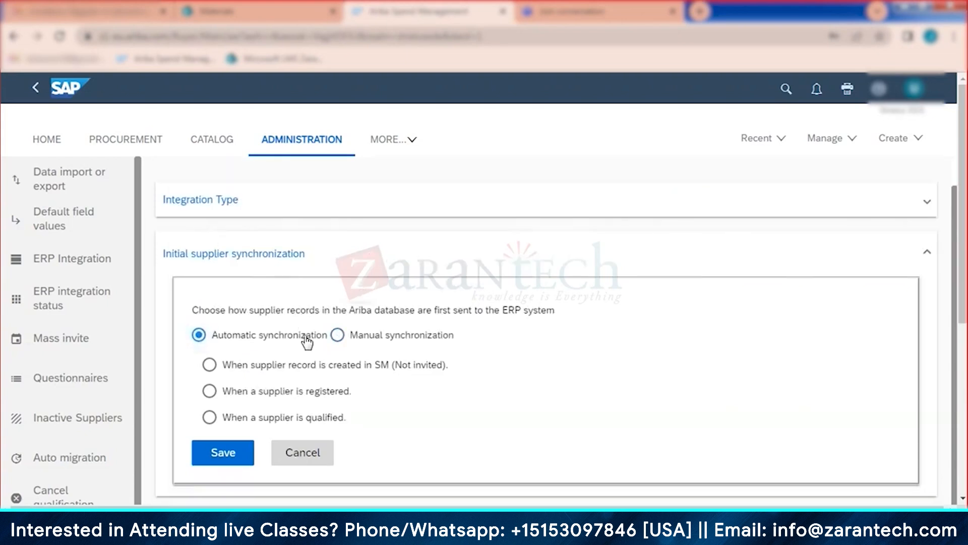
{"action": "scroll", "coordinate": [544, 353], "scroll_direction": "down", "scroll_amount": 1}
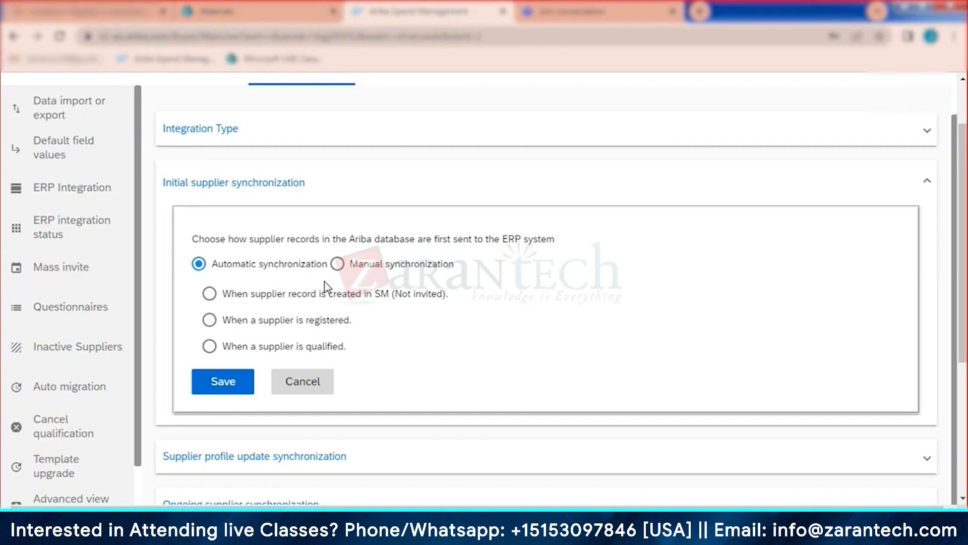
{"action": "left_click", "coordinate": [337, 264]}
{"action": "scroll", "coordinate": [407, 287], "scroll_direction": "down", "scroll_amount": 2}
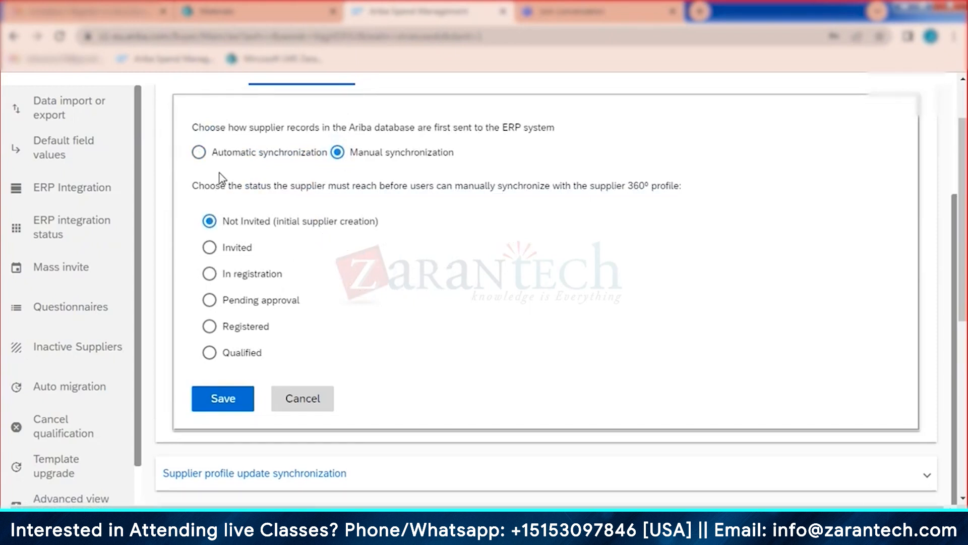
Step: Try the created, registered and qualified automatic triggers, then reselect Manual synchronization
{"action": "left_click", "coordinate": [199, 153]}
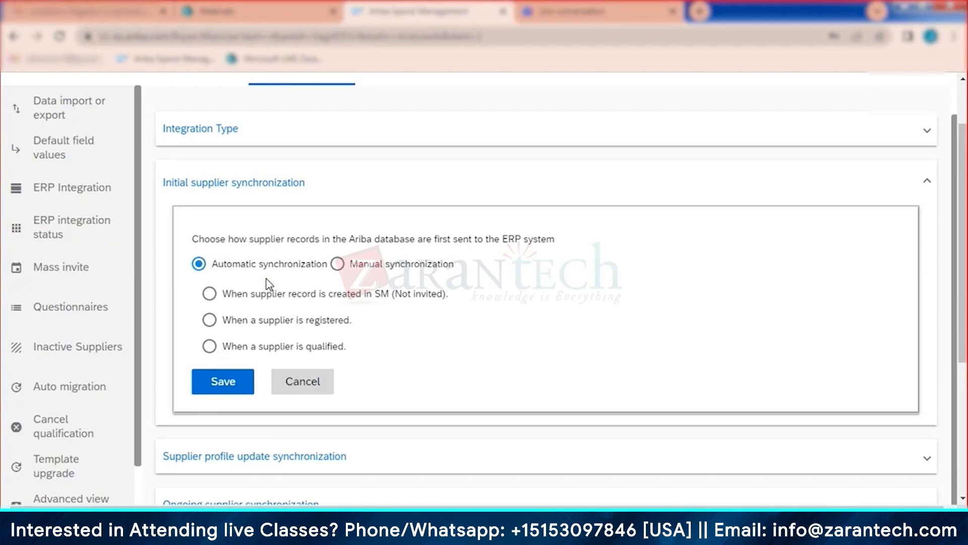
{"action": "left_click", "coordinate": [210, 293]}
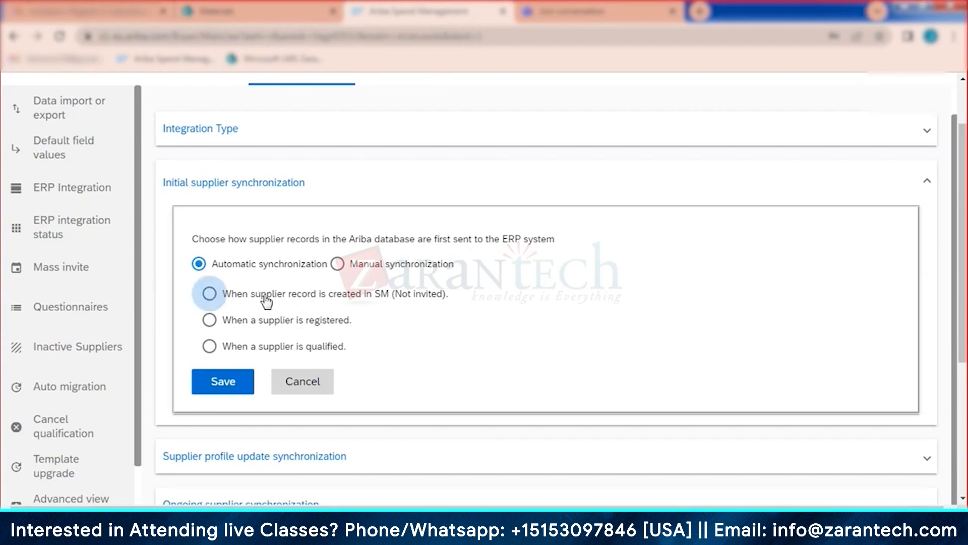
{"action": "left_click", "coordinate": [209, 320]}
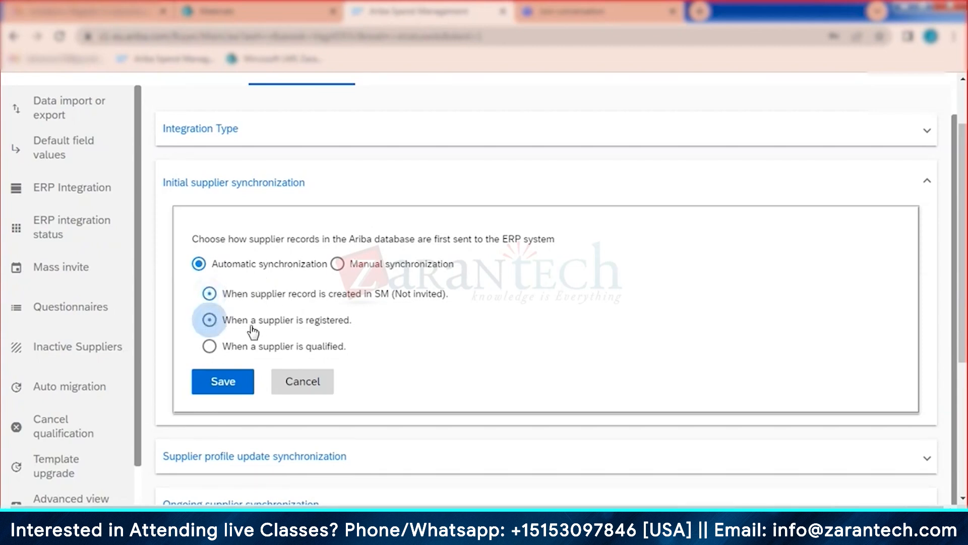
{"action": "left_click", "coordinate": [210, 346]}
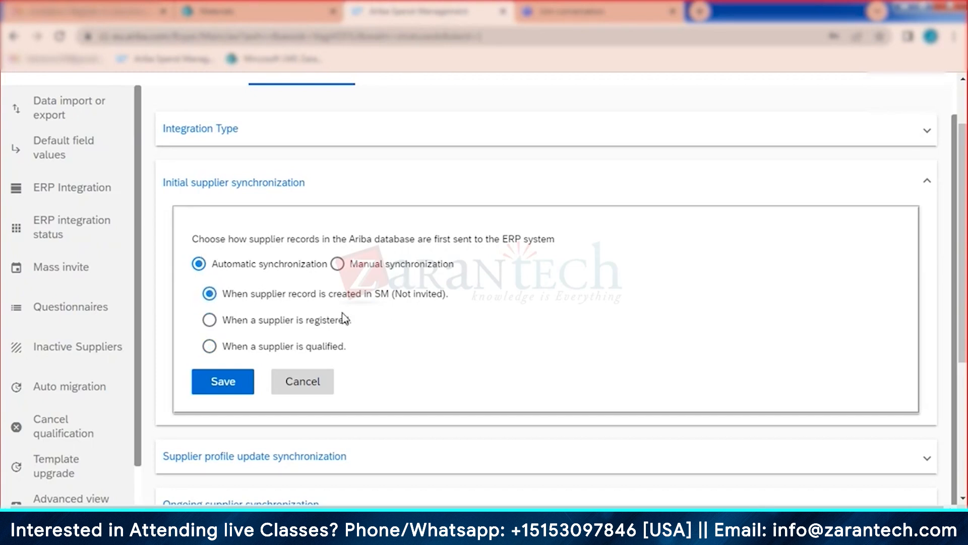
{"action": "left_click", "coordinate": [338, 264]}
{"action": "scroll", "coordinate": [389, 302], "scroll_direction": "down", "scroll_amount": 2}
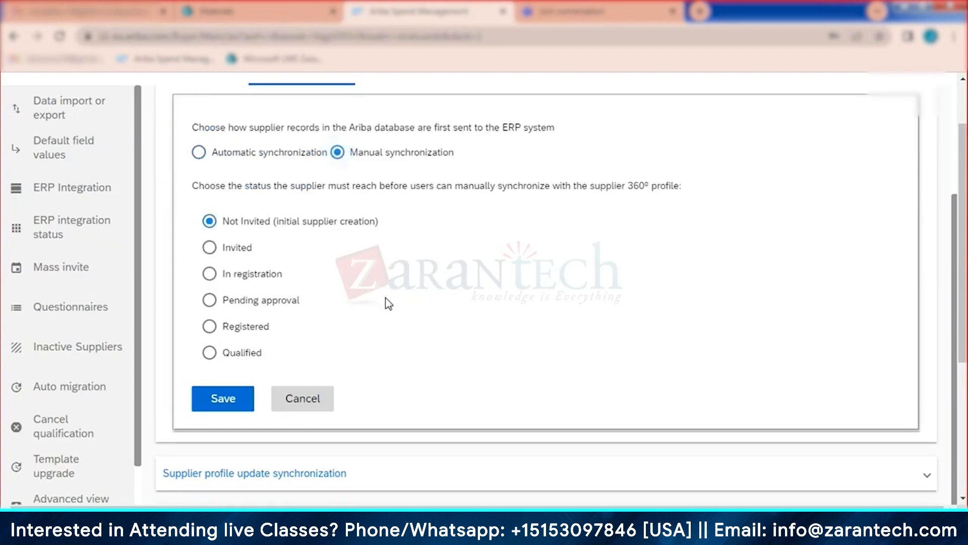
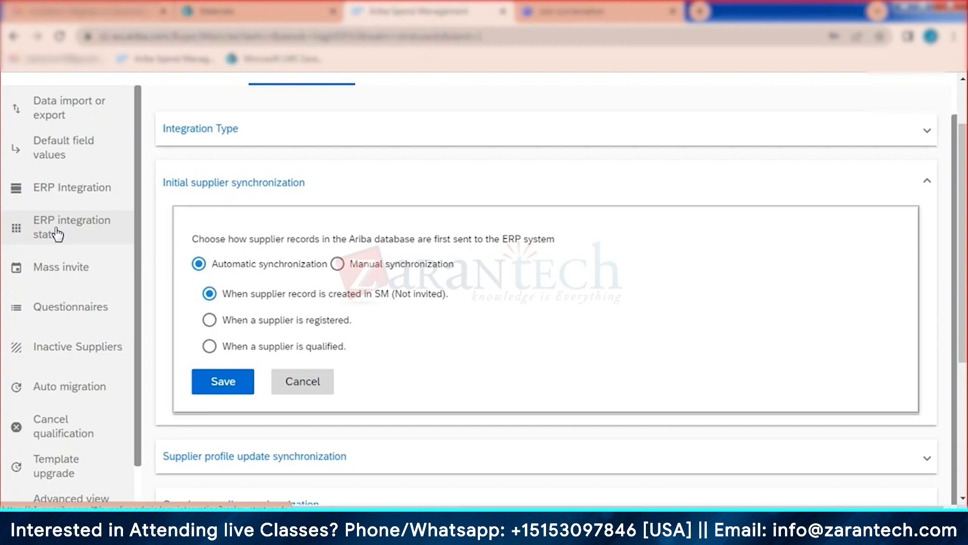
Step: Leave the ERP integration settings and go to Supplier Management through the Manage and MORE... menus
{"action": "scroll", "coordinate": [57, 233], "scroll_direction": "up", "scroll_amount": 2}
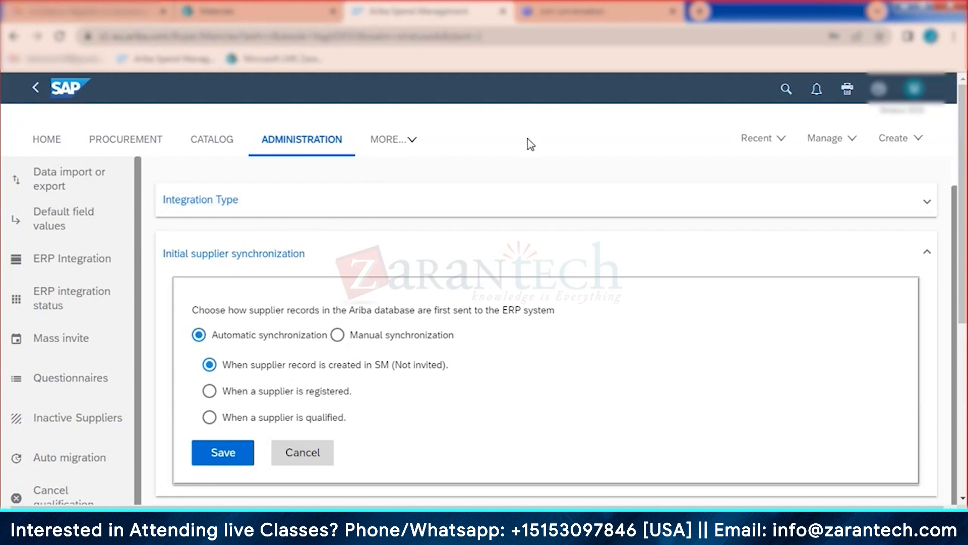
{"action": "left_click", "coordinate": [834, 145]}
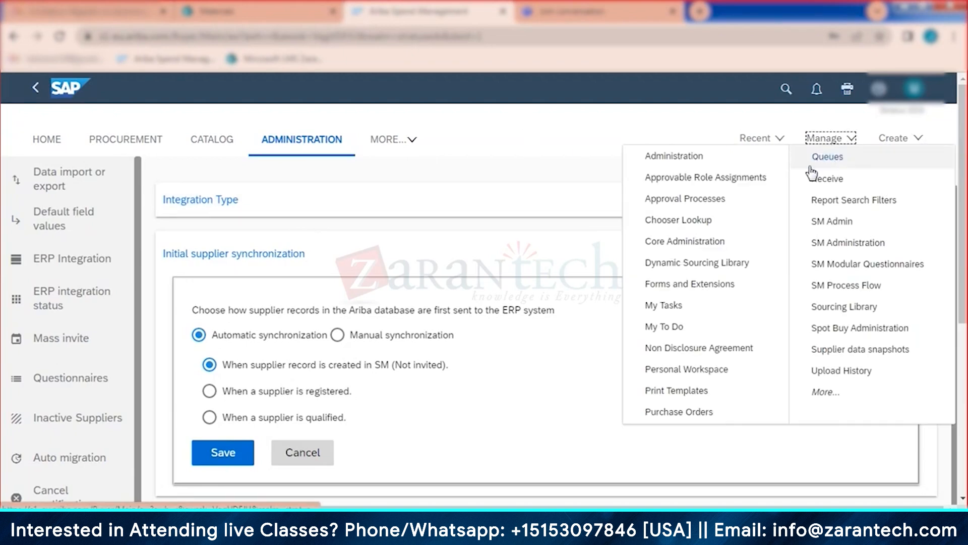
{"action": "left_click", "coordinate": [390, 144]}
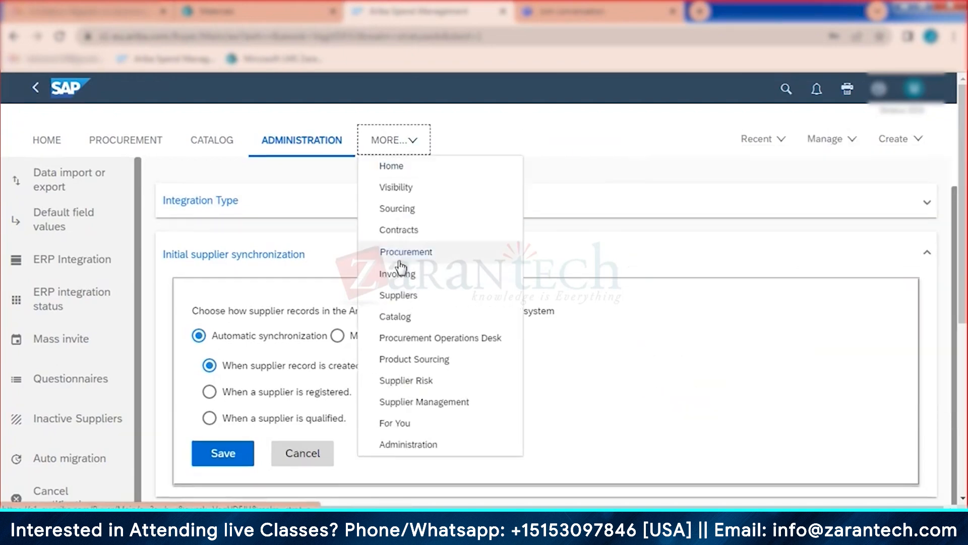
{"action": "left_click", "coordinate": [433, 402]}
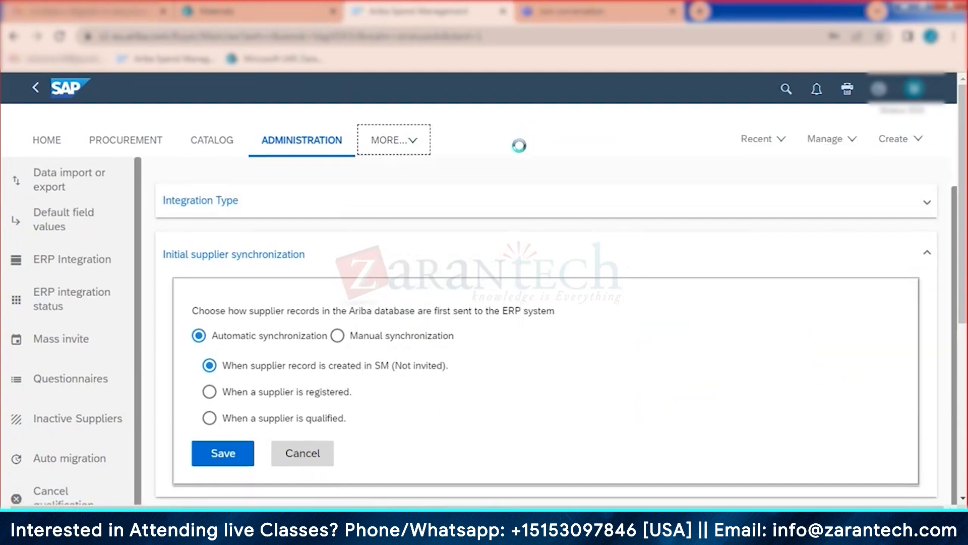